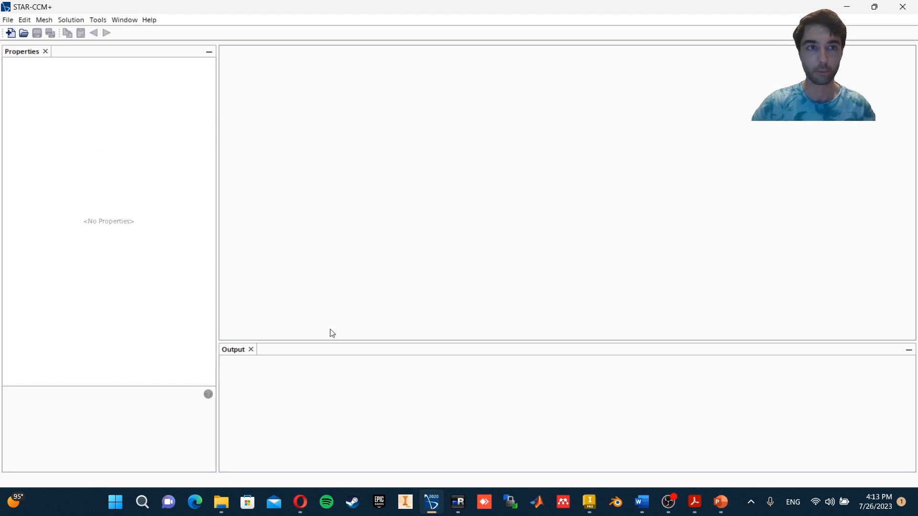
Start setting up a new simulation file with parallel processing on 6 processes
{"action": "left_click", "coordinate": [11, 33]}
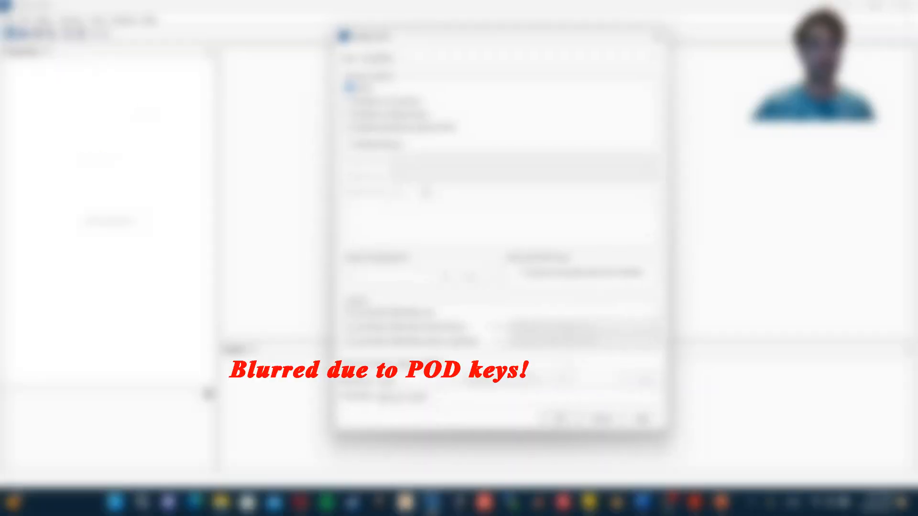
{"action": "left_click", "coordinate": [395, 101]}
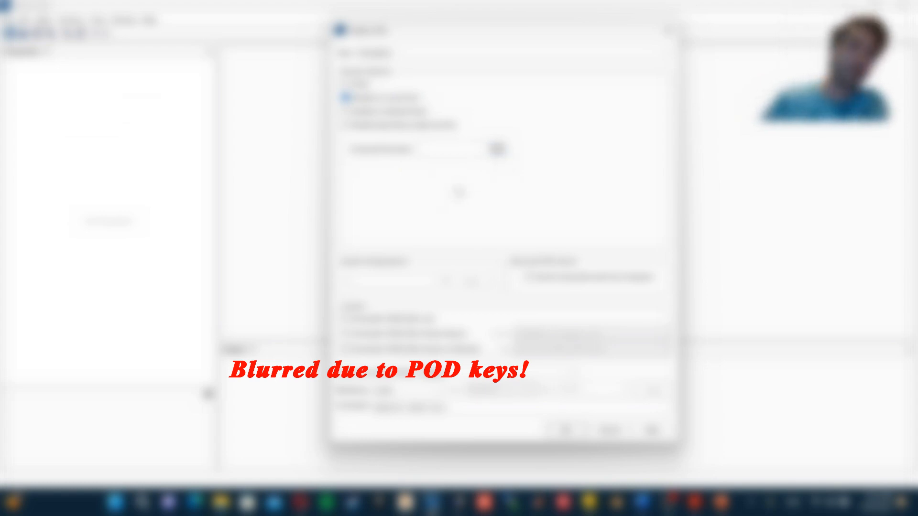
Run dxdiag, review the processor and both display adapters in the DirectX Diagnostic Tool, and close it
{"action": "left_click", "coordinate": [115, 501]}
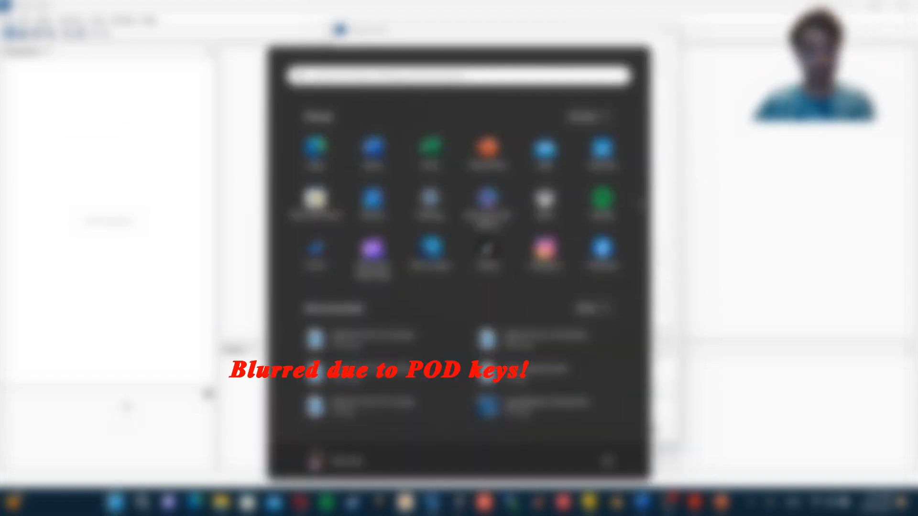
{"action": "type", "text": "dxdiag"}
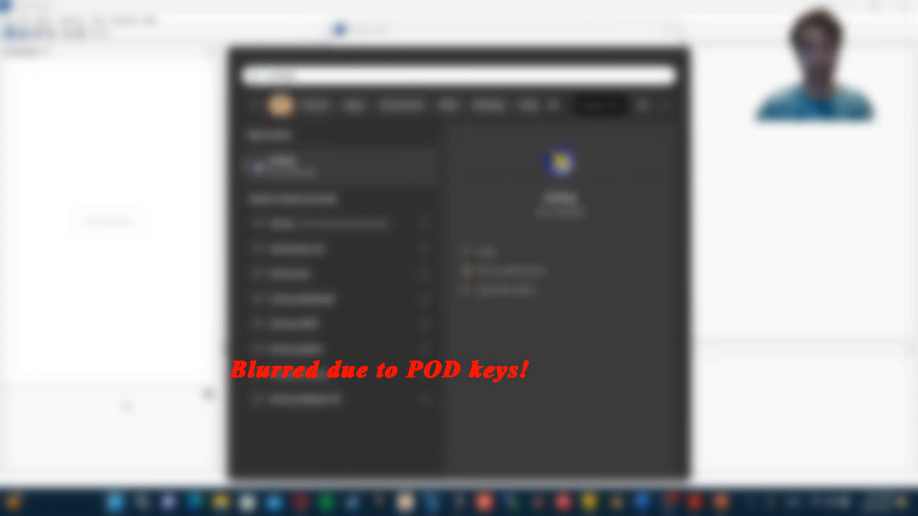
{"action": "key", "text": "Return"}
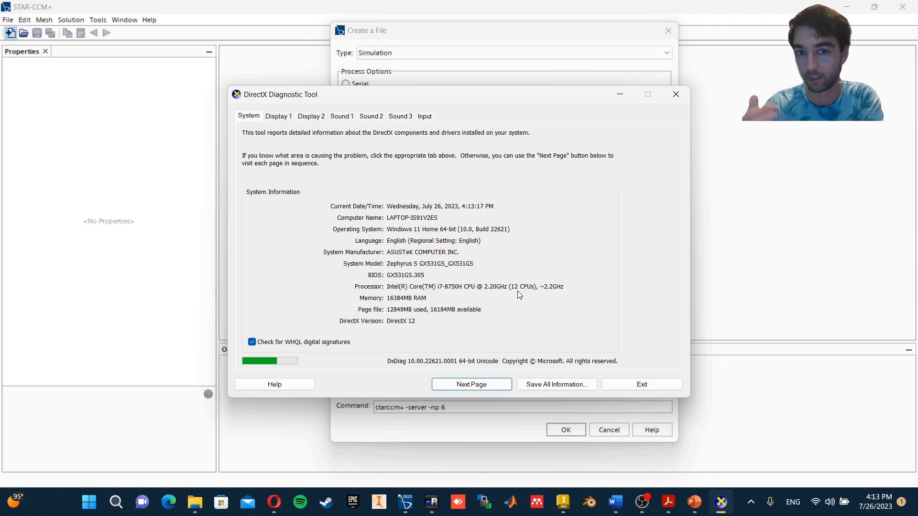
{"action": "left_click", "coordinate": [277, 117]}
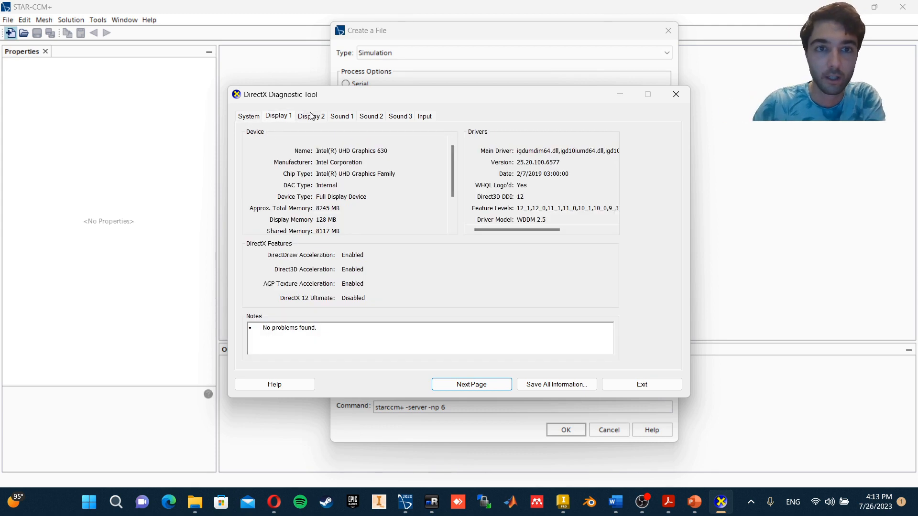
{"action": "left_click", "coordinate": [310, 116]}
{"action": "left_click", "coordinate": [346, 117]}
{"action": "left_click", "coordinate": [260, 118]}
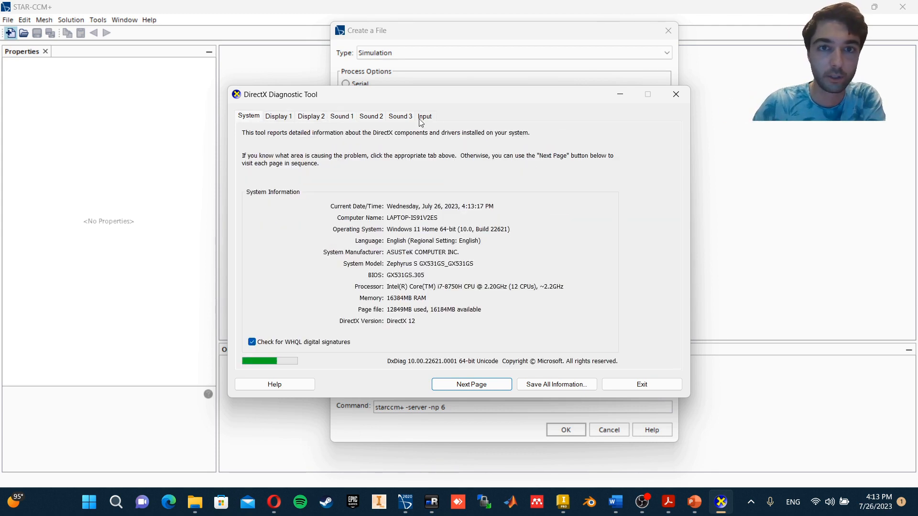
{"action": "left_click", "coordinate": [286, 117]}
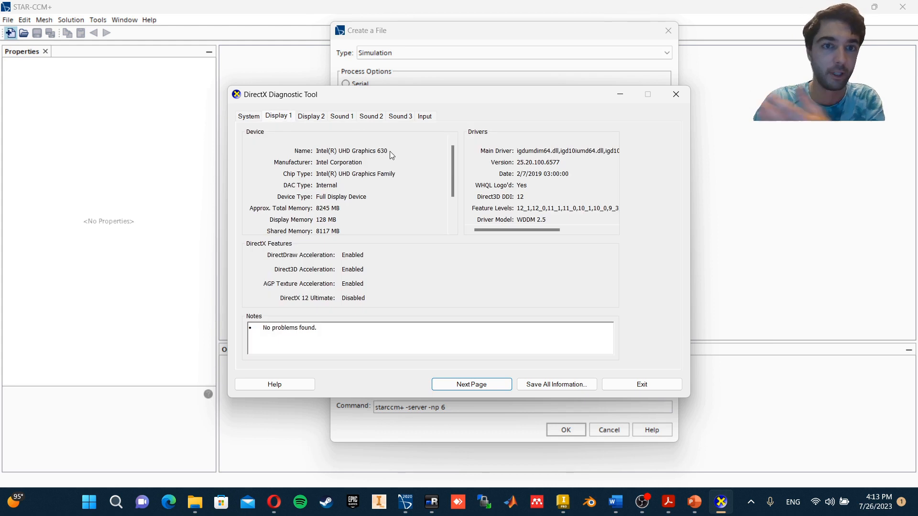
{"action": "left_click", "coordinate": [312, 118]}
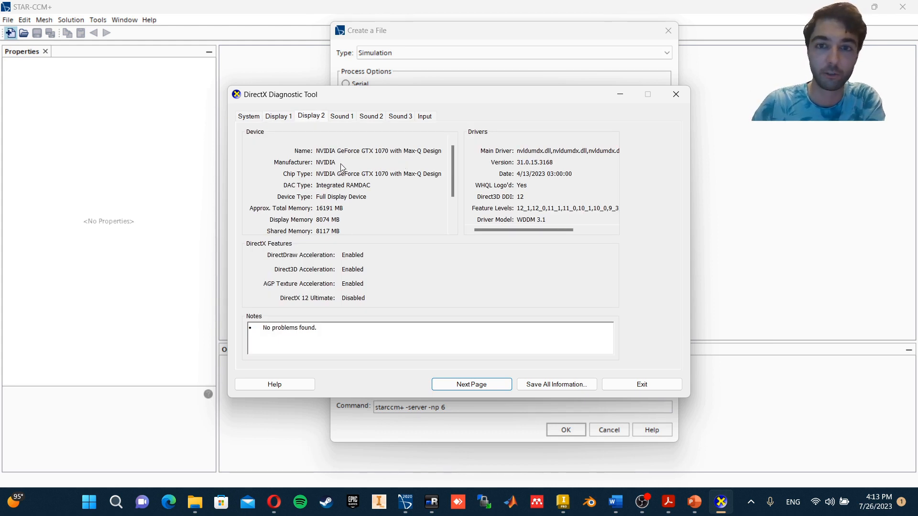
{"action": "left_click", "coordinate": [253, 119]}
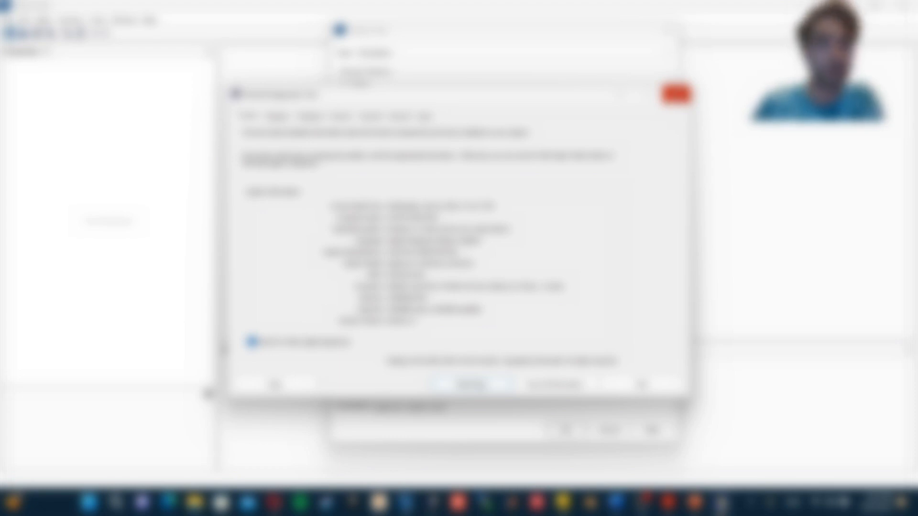
{"action": "left_click", "coordinate": [614, 385]}
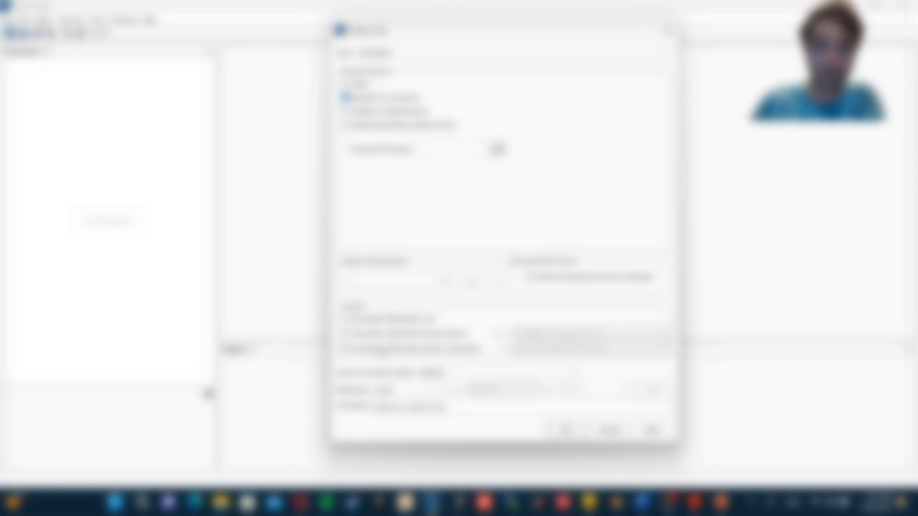
Create the simulation with Power-on-Demand licensing enabled and expand its Geometry node
{"action": "left_click", "coordinate": [383, 351]}
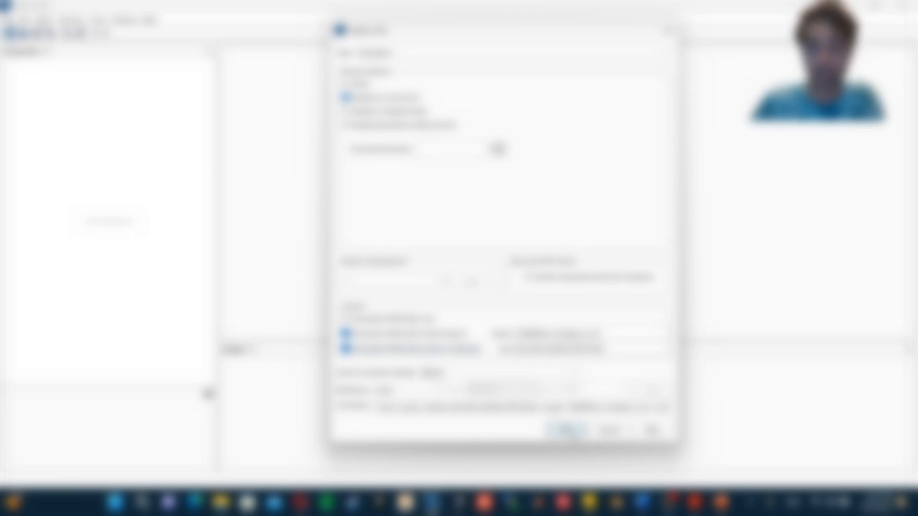
{"action": "left_click", "coordinate": [569, 431]}
{"action": "left_click", "coordinate": [8, 94]}
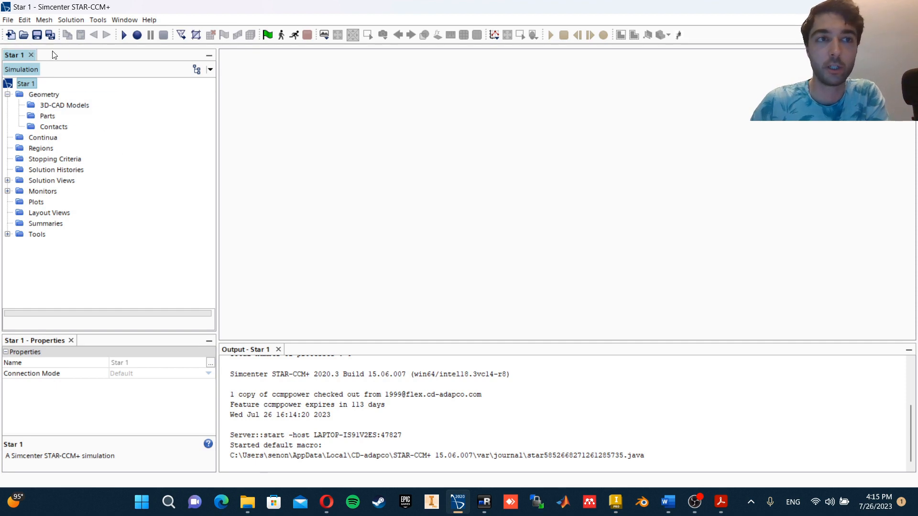
Save the simulation on the Desktop as Caped_Sphere_Tutorial_Trial2
{"action": "left_click", "coordinate": [10, 23]}
{"action": "left_click", "coordinate": [60, 123]}
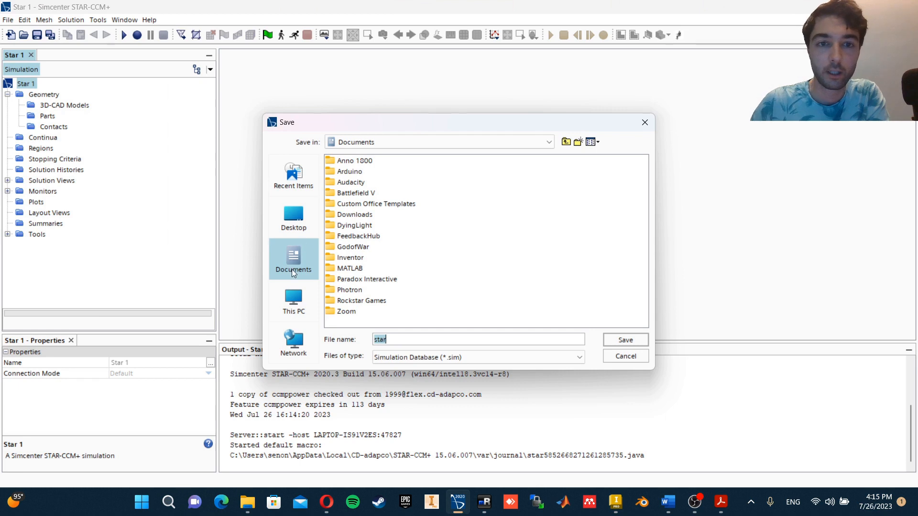
{"action": "left_click", "coordinate": [296, 200]}
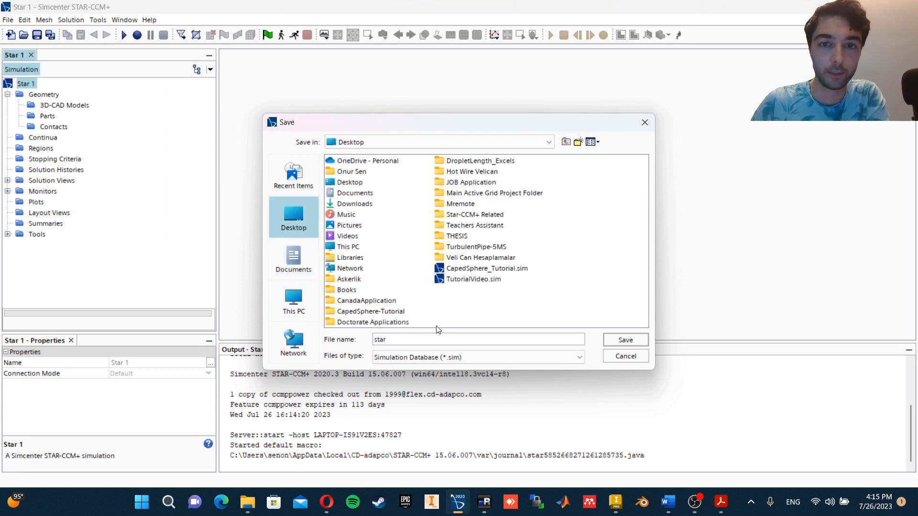
{"action": "double_click", "coordinate": [431, 337]}
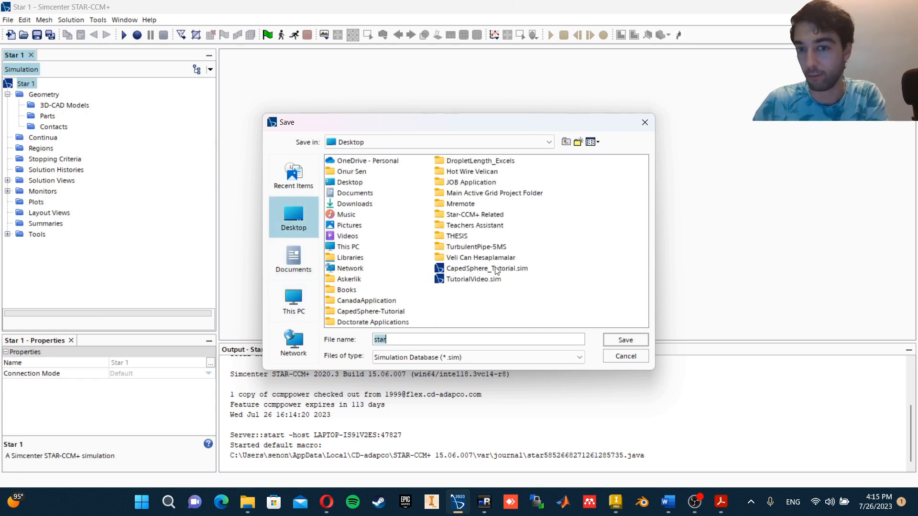
{"action": "left_click", "coordinate": [496, 269]}
{"action": "double_click", "coordinate": [422, 338]}
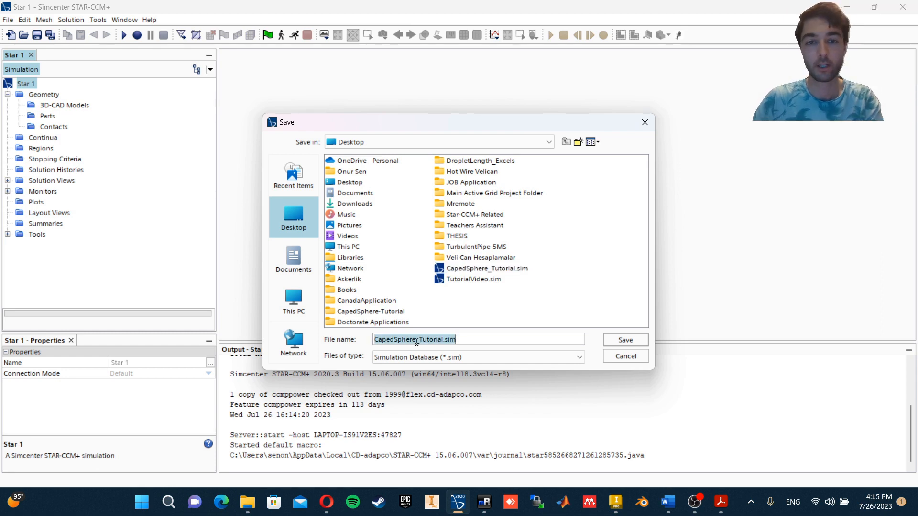
{"action": "type", "text": "Ca"}
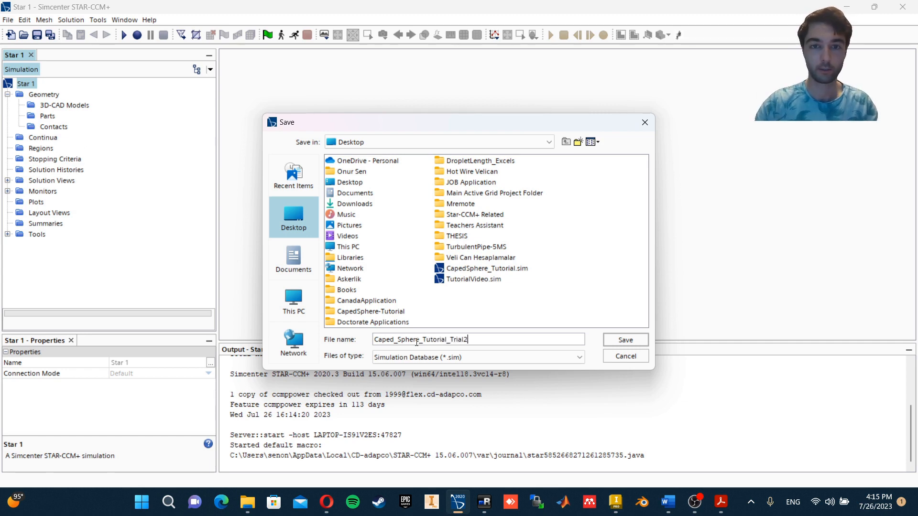
{"action": "left_click", "coordinate": [635, 340]}
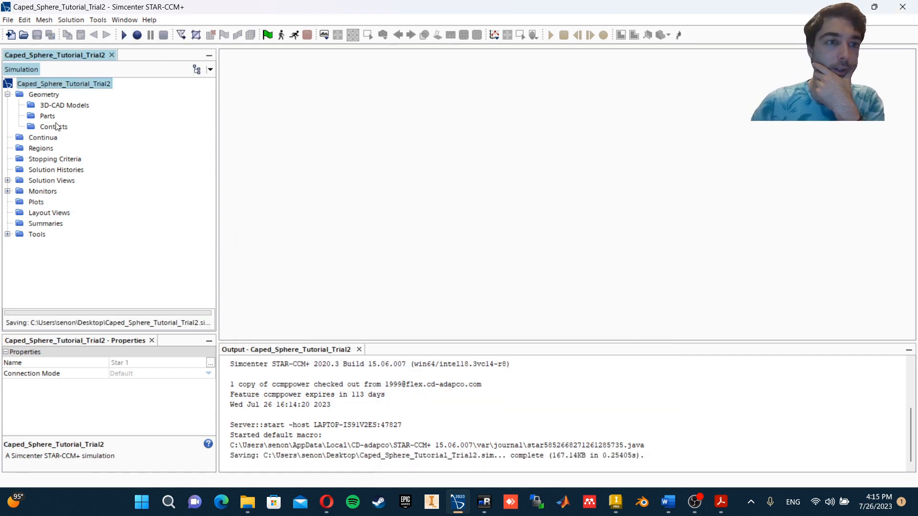
Create a new 3D-CAD model and open a sketch on its XY plane
{"action": "right_click", "coordinate": [57, 106]}
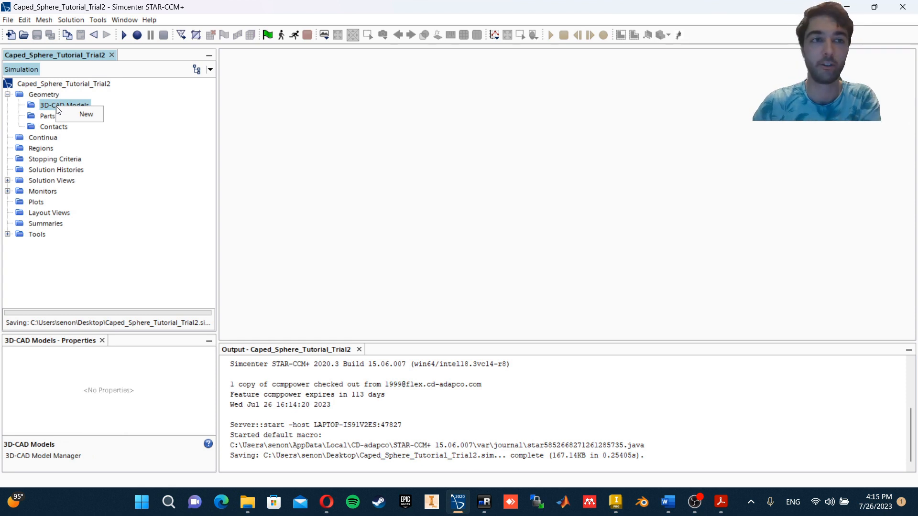
{"action": "left_click", "coordinate": [81, 115]}
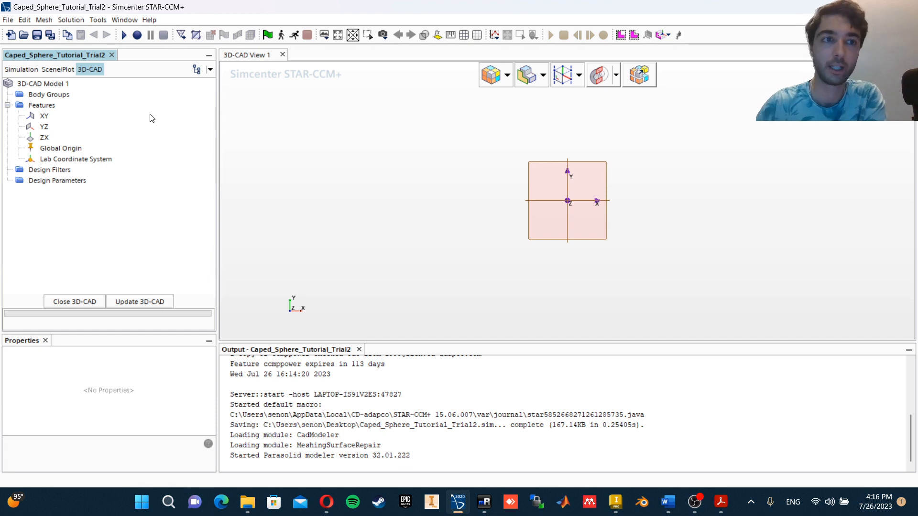
{"action": "left_click", "coordinate": [44, 117]}
{"action": "right_click", "coordinate": [44, 116]}
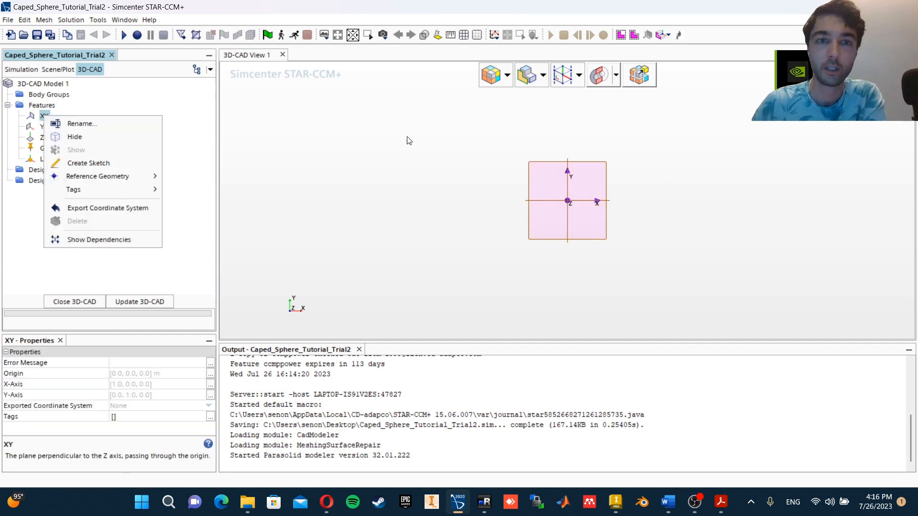
{"action": "left_click", "coordinate": [577, 158]}
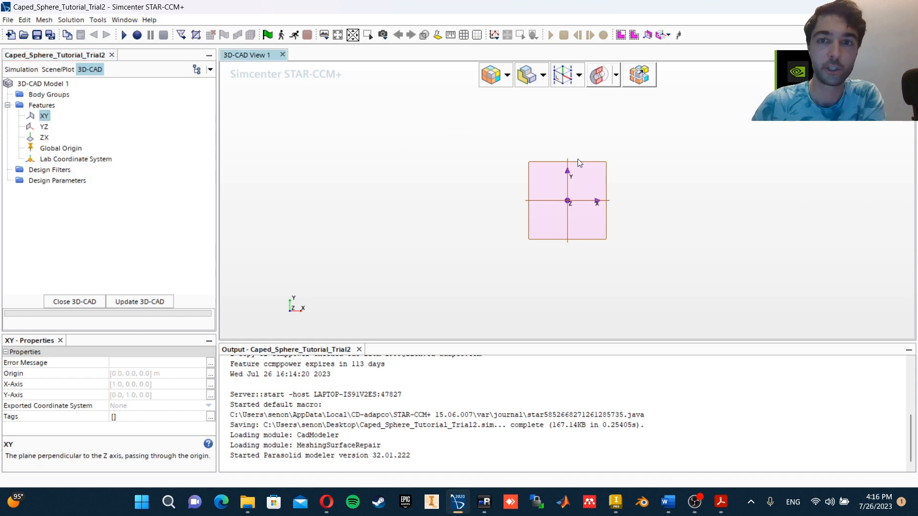
{"action": "right_click", "coordinate": [586, 186]}
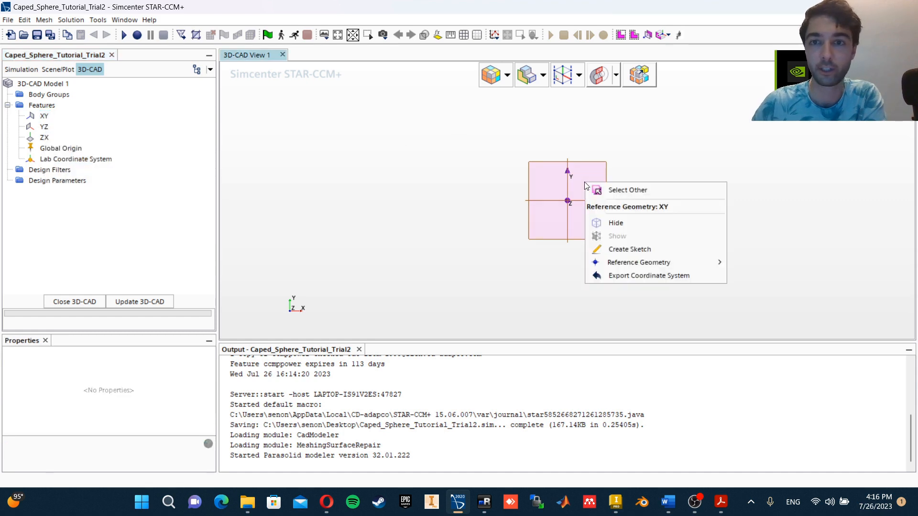
{"action": "left_click", "coordinate": [646, 249]}
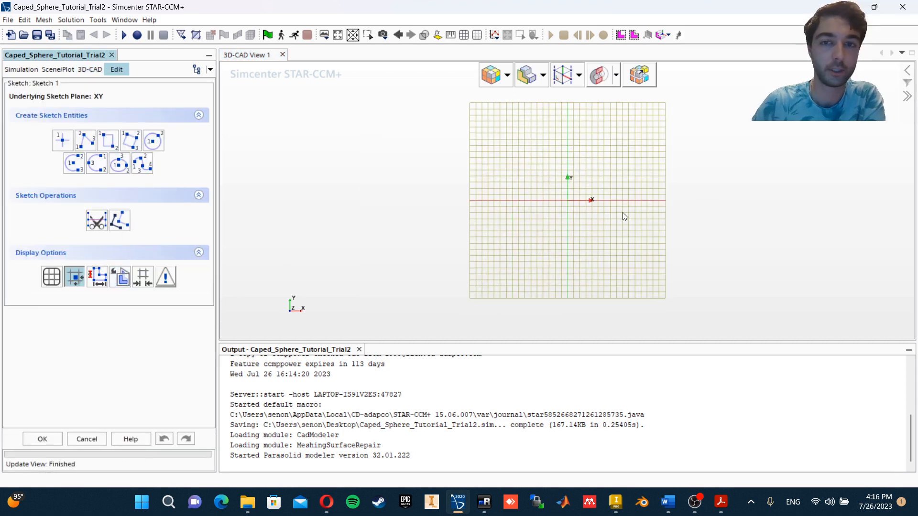
Set the sketch grid spacing to 5 mm with 10 fine grid divisions
{"action": "left_click", "coordinate": [143, 278]}
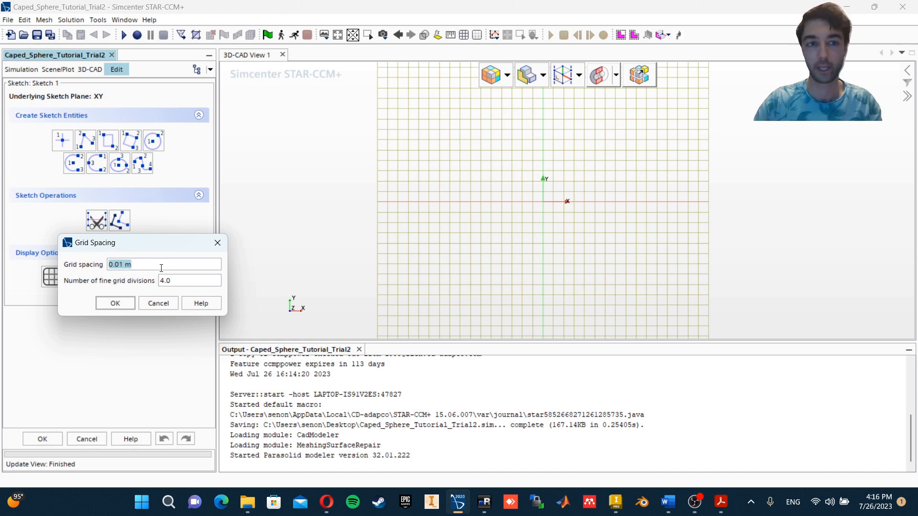
{"action": "type", "text": "5mm"}
{"action": "left_click", "coordinate": [182, 281]}
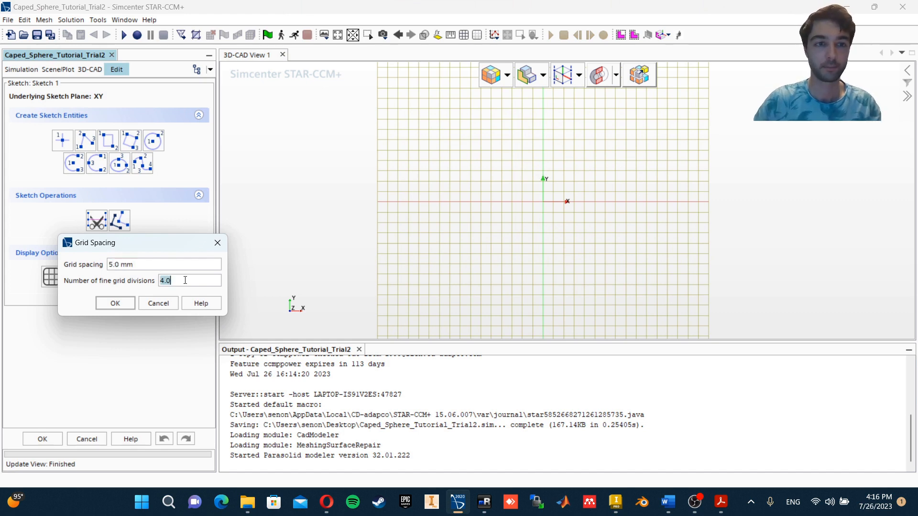
{"action": "type", "text": "10"}
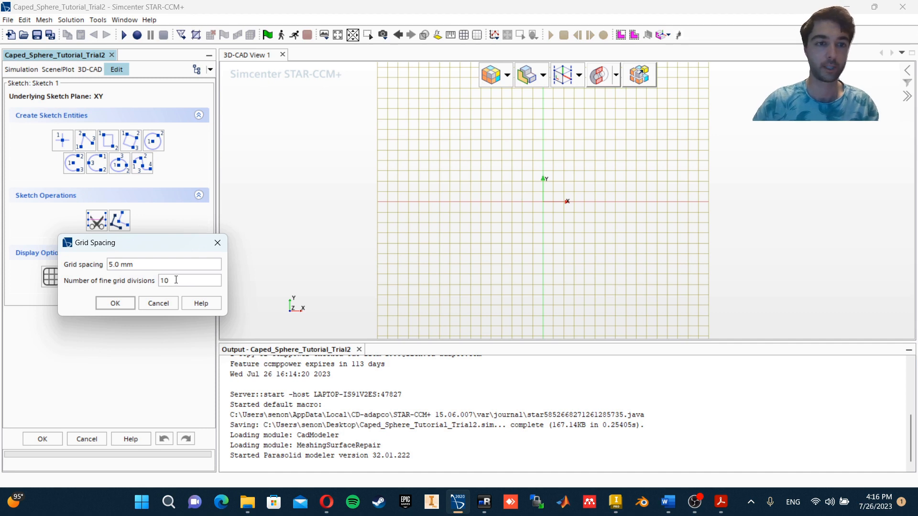
{"action": "left_click", "coordinate": [122, 302]}
Sketch a circle centred on the origin with a radius of about 0.02 m
{"action": "scroll", "coordinate": [502, 201], "scroll_direction": "up", "scroll_amount": 5}
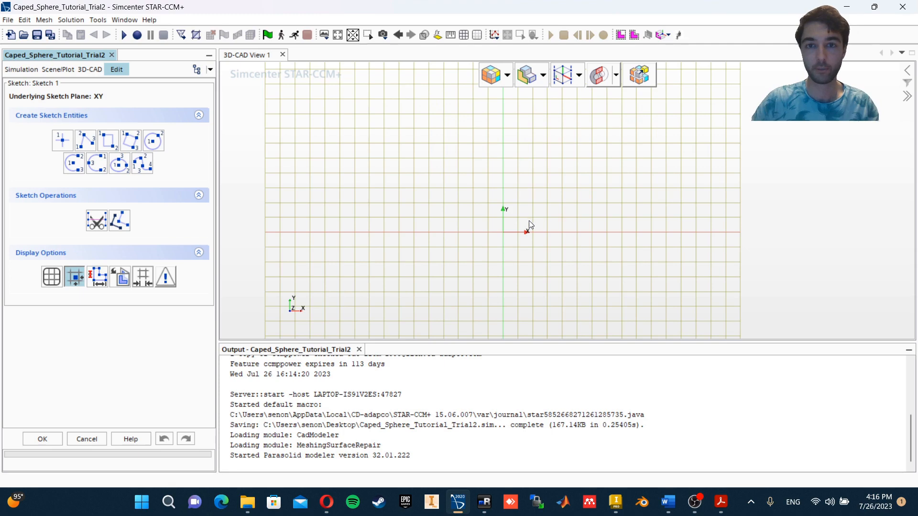
{"action": "scroll", "coordinate": [525, 224], "scroll_direction": "up", "scroll_amount": 5}
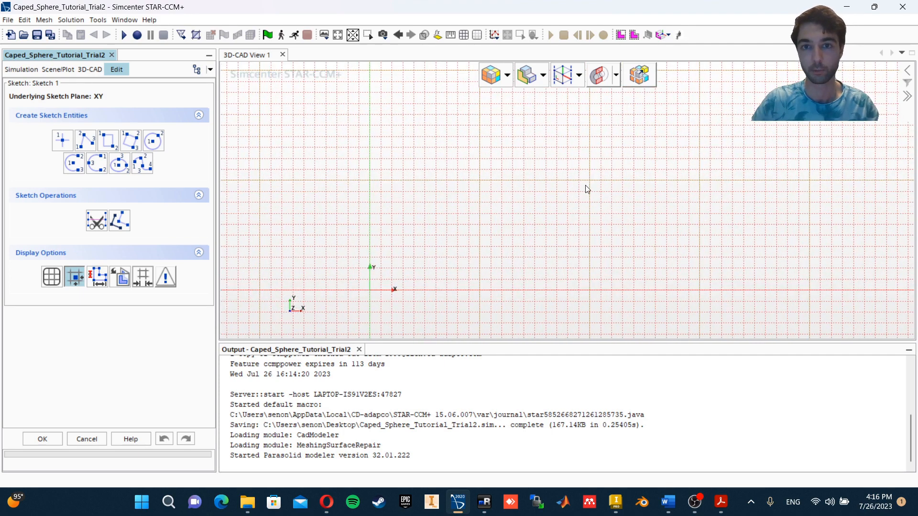
{"action": "scroll", "coordinate": [557, 225], "scroll_direction": "down", "scroll_amount": 5}
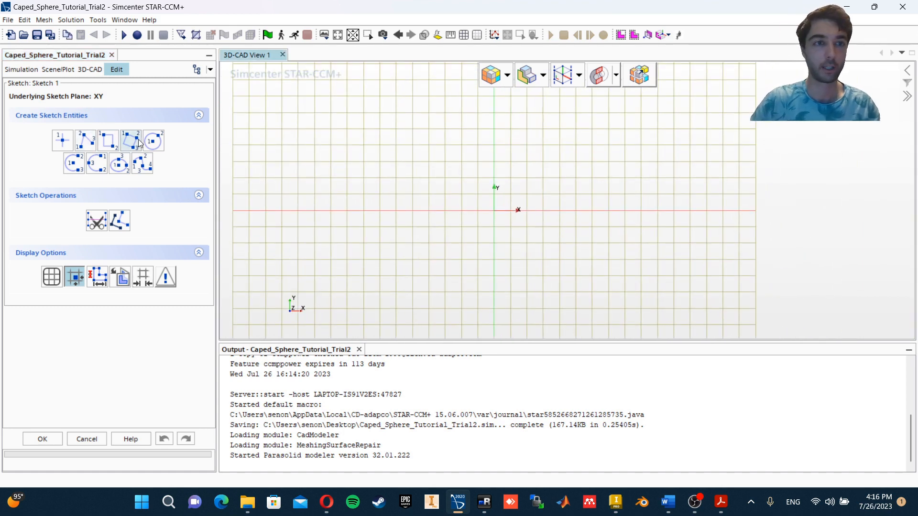
{"action": "left_click", "coordinate": [153, 141]}
{"action": "left_click", "coordinate": [494, 210]}
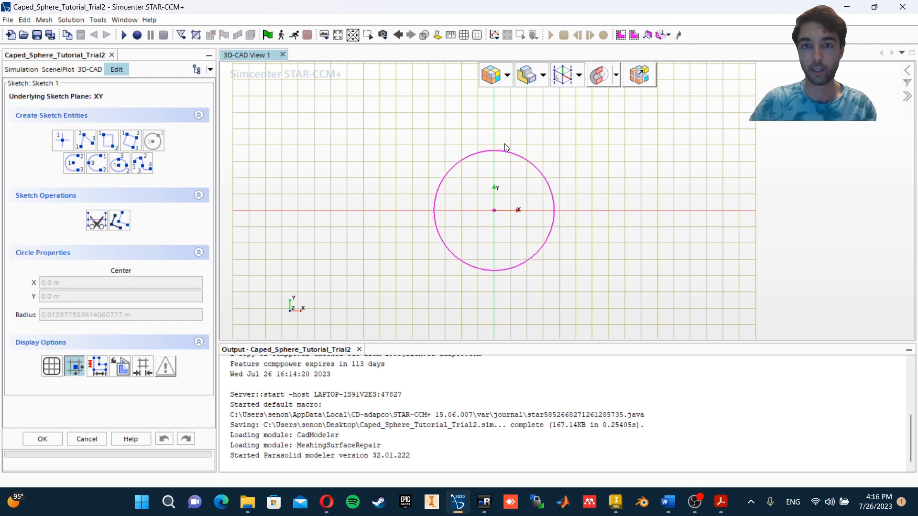
{"action": "left_click", "coordinate": [491, 150]}
Set the circle's radius to 0.05 m
{"action": "left_click", "coordinate": [92, 315]}
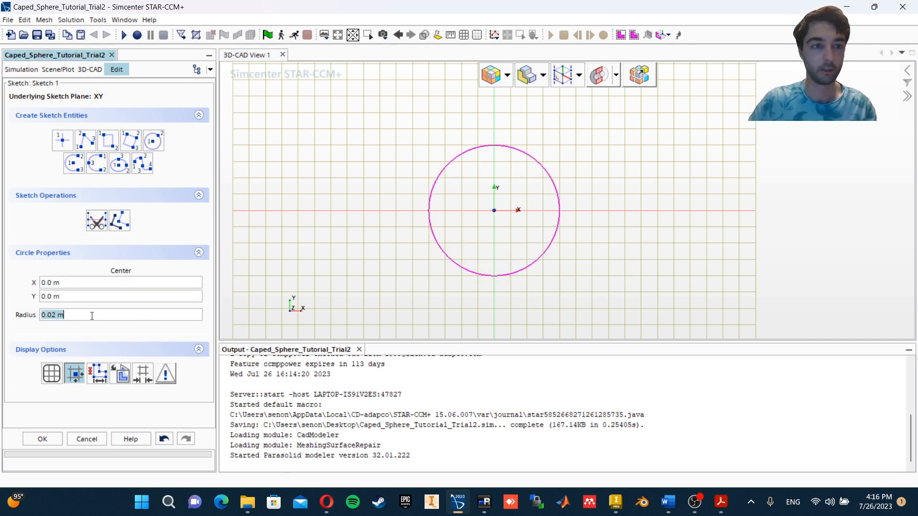
{"action": "left_click", "coordinate": [58, 314]}
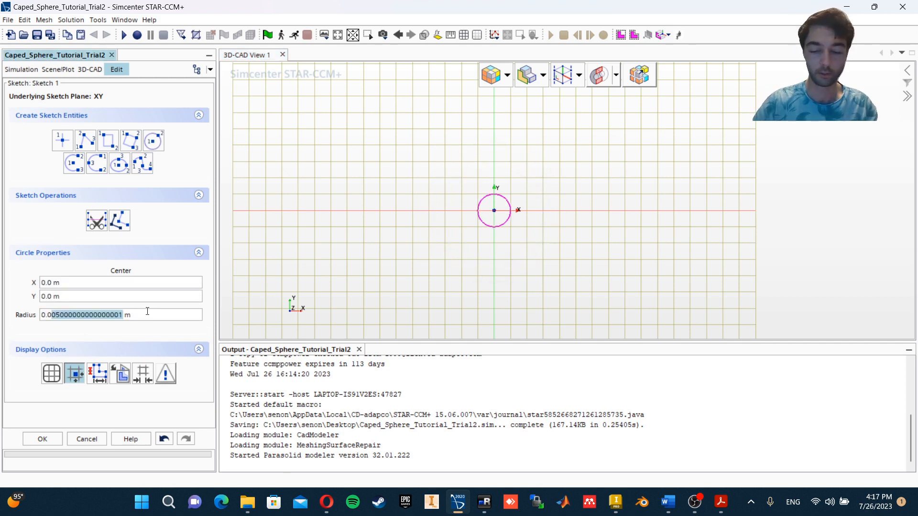
{"action": "type", "text": "5"}
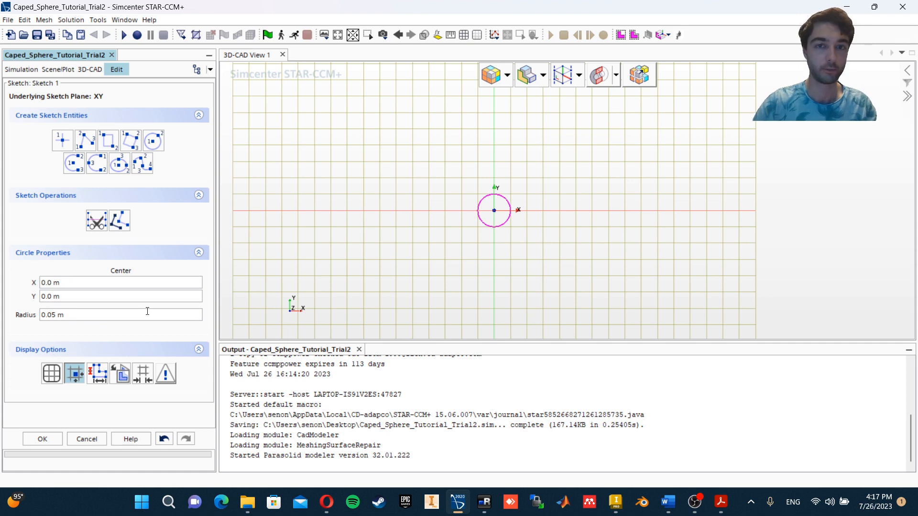
{"action": "key", "text": "Return"}
{"action": "scroll", "coordinate": [649, 207], "scroll_direction": "down", "scroll_amount": 5}
{"action": "right_click_drag", "start_coordinate": [709, 205], "coordinate": [622, 205]}
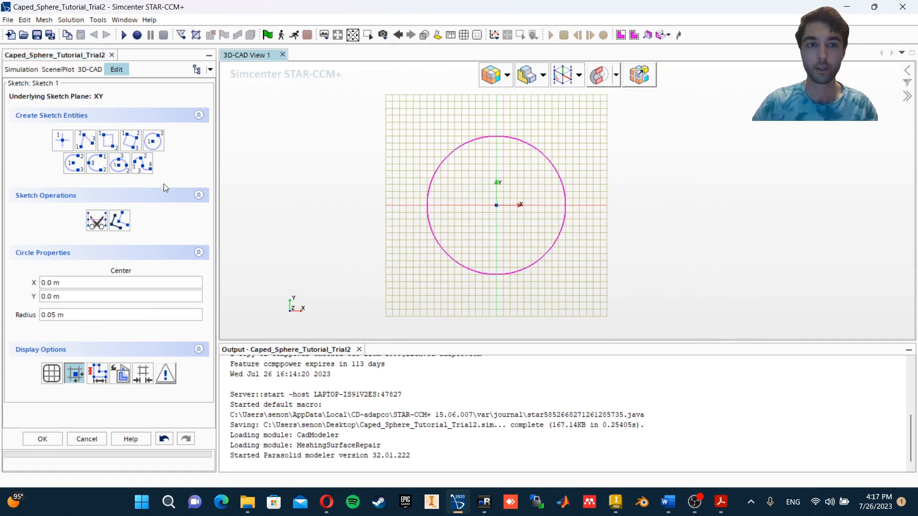
Draw a vertical line through the circle's centre from (0, 0.055 m) to (0, -0.06 m), extending past the circle at both ends
{"action": "left_click", "coordinate": [85, 140]}
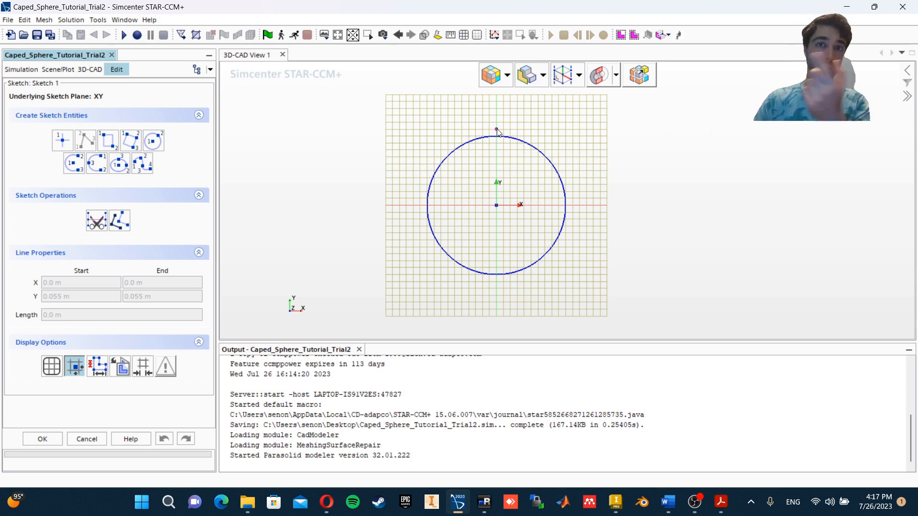
{"action": "left_click", "coordinate": [496, 130]}
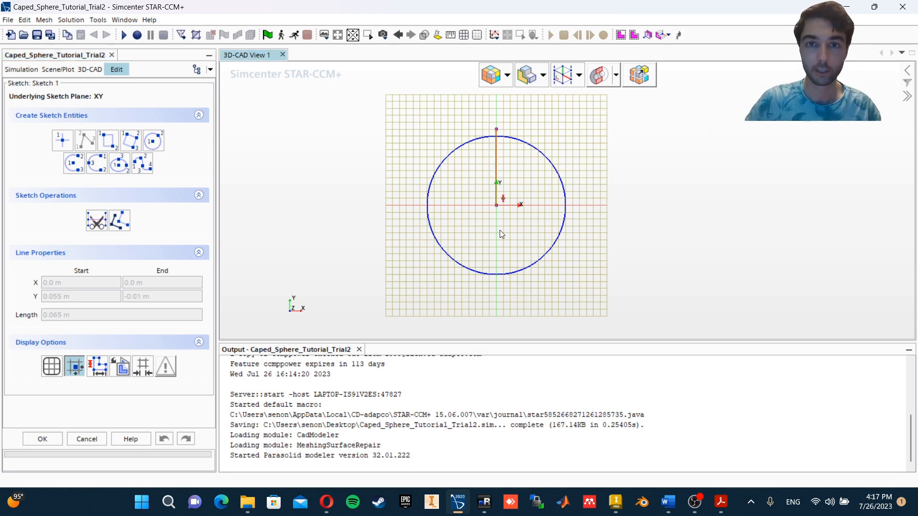
{"action": "left_click", "coordinate": [496, 289]}
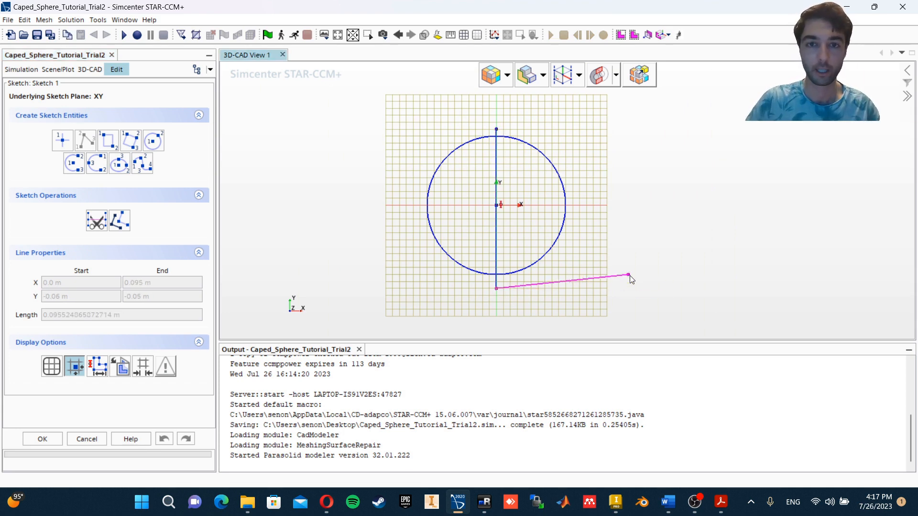
{"action": "key", "text": "Escape"}
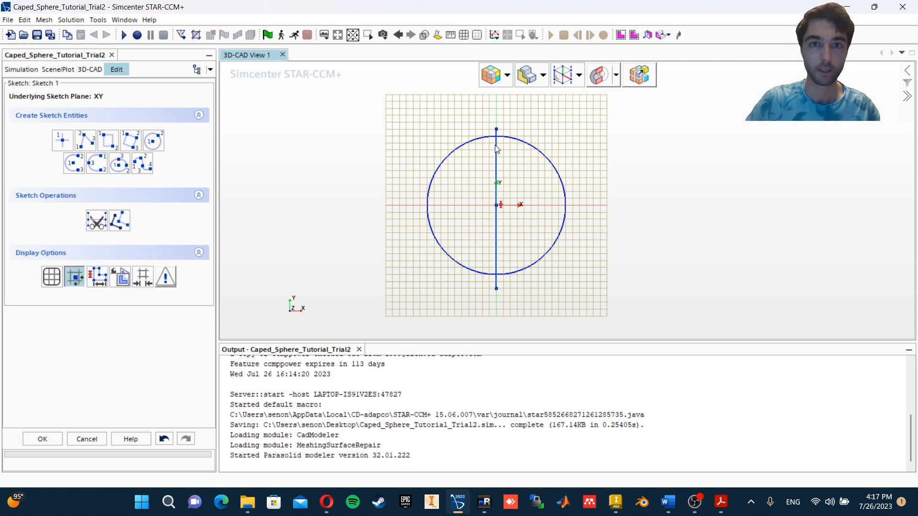
Trim away the circle's half on the positive X side and the line's end below the circle, and accept the sketch
{"action": "scroll", "coordinate": [520, 139], "scroll_direction": "up", "scroll_amount": 2}
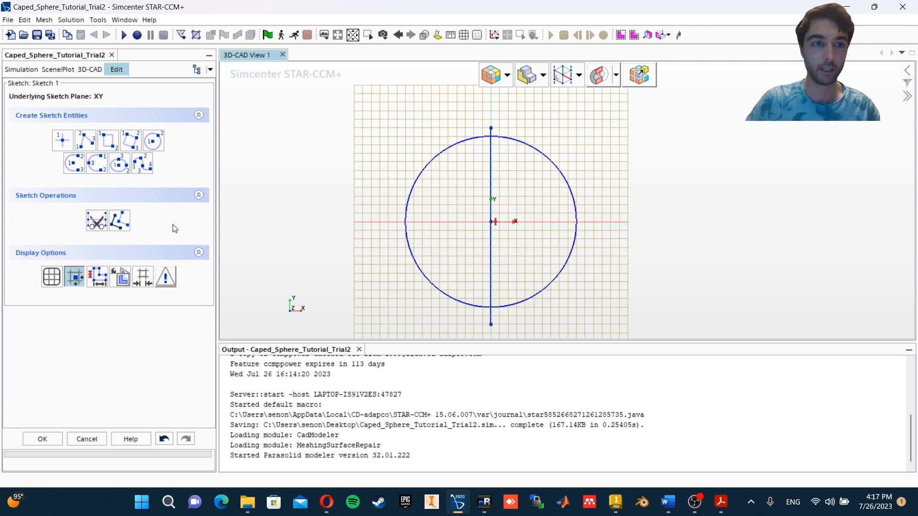
{"action": "left_click", "coordinate": [94, 222]}
{"action": "left_click", "coordinate": [525, 149]}
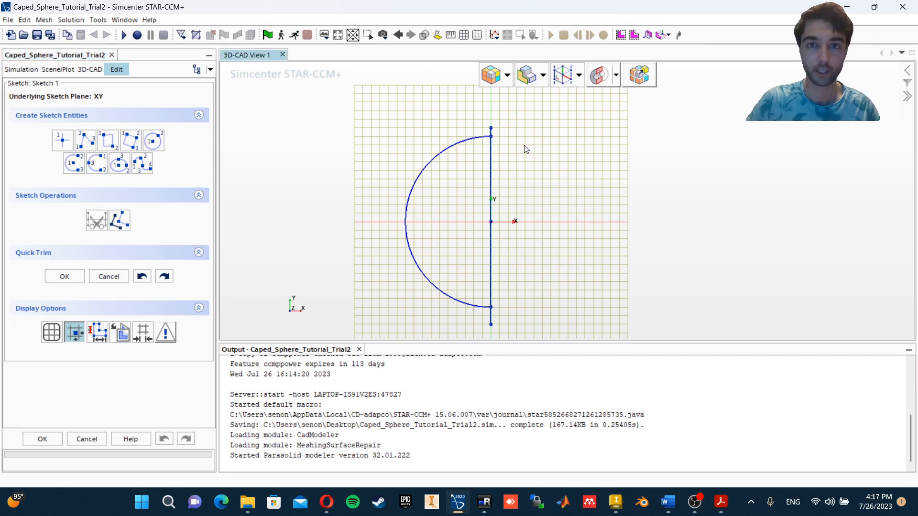
{"action": "scroll", "coordinate": [497, 139], "scroll_direction": "up", "scroll_amount": 1}
{"action": "scroll", "coordinate": [491, 136], "scroll_direction": "down", "scroll_amount": 2}
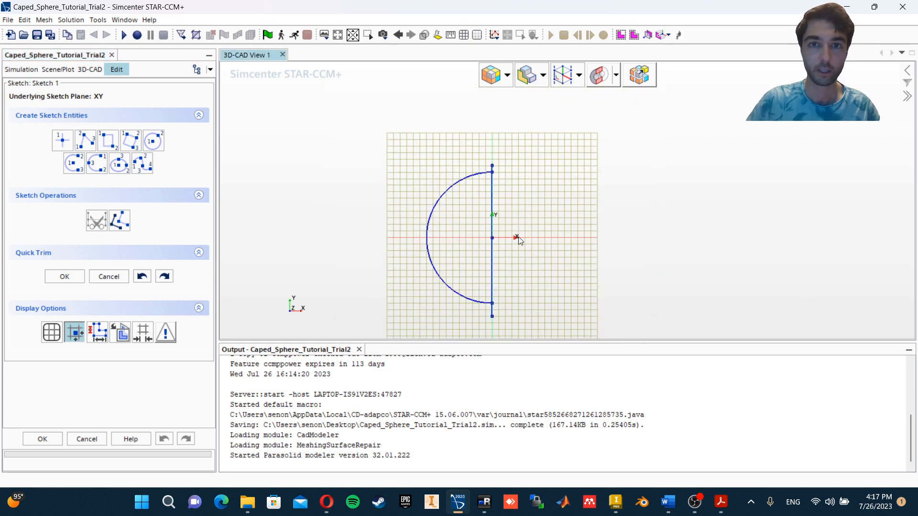
{"action": "scroll", "coordinate": [484, 129], "scroll_direction": "up", "scroll_amount": 3}
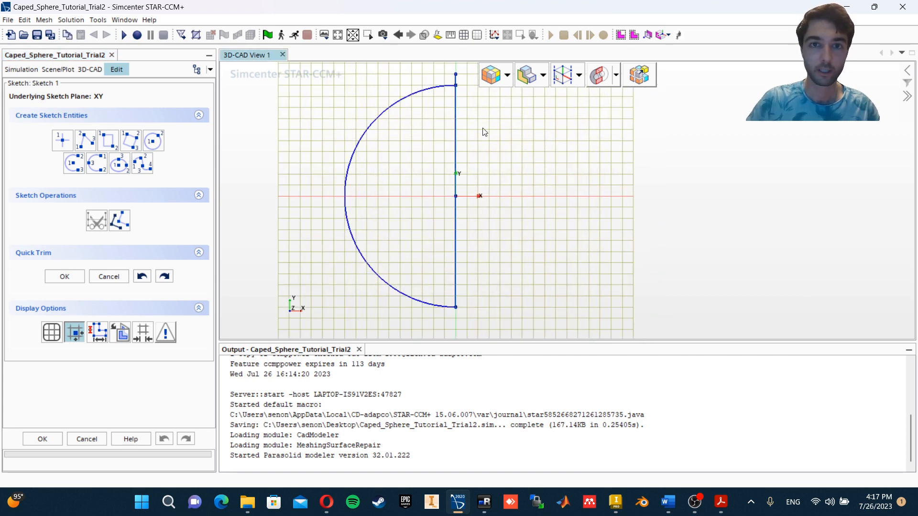
{"action": "left_click", "coordinate": [42, 438]}
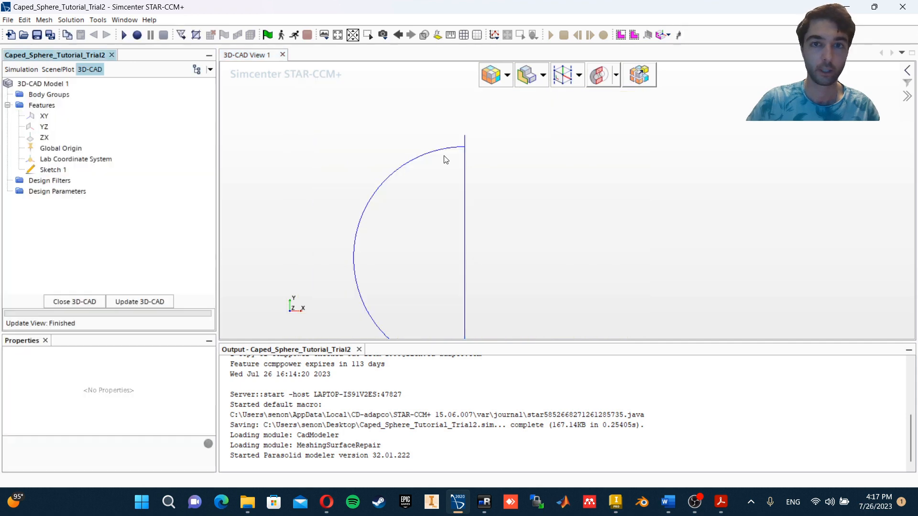
Reopen Sketch 1 for editing, set the short line segment above the semicircle as construction, and accept the sketch
{"action": "left_click", "coordinate": [51, 170]}
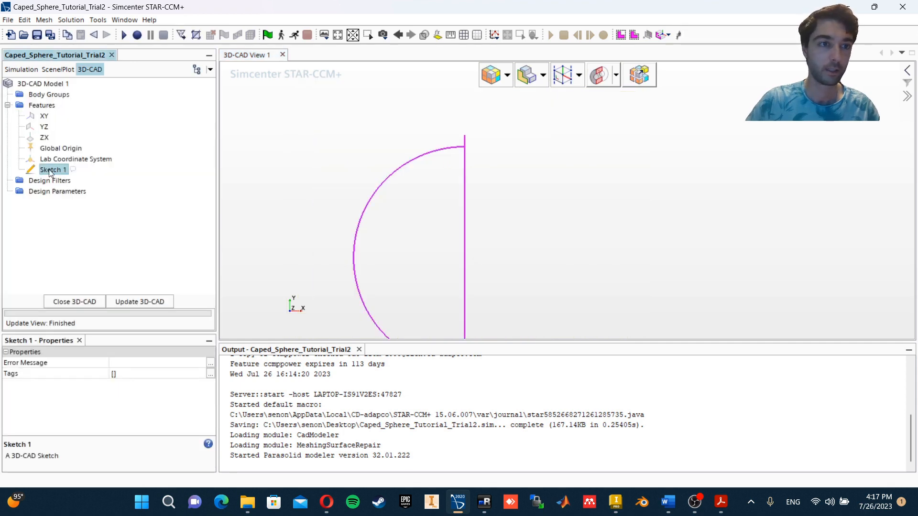
{"action": "right_click", "coordinate": [51, 171]}
{"action": "left_click", "coordinate": [79, 171]}
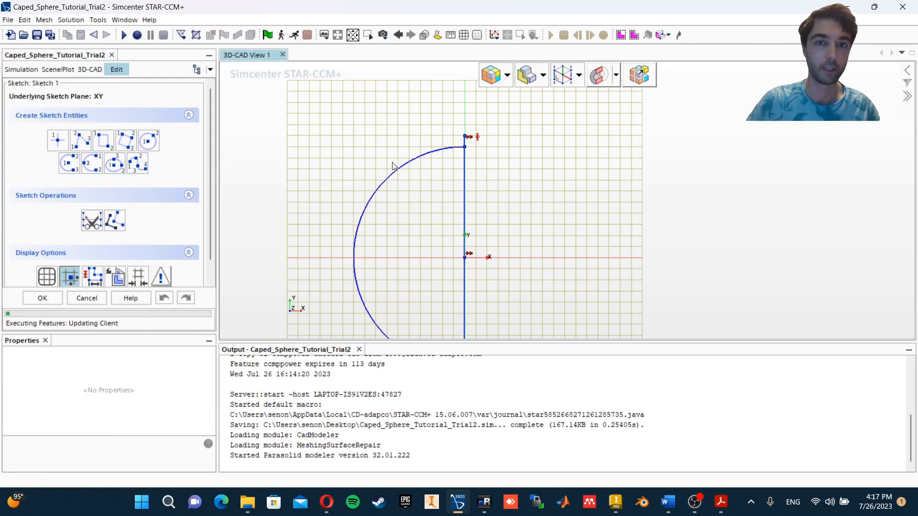
{"action": "left_click", "coordinate": [465, 144]}
{"action": "right_click", "coordinate": [465, 145]}
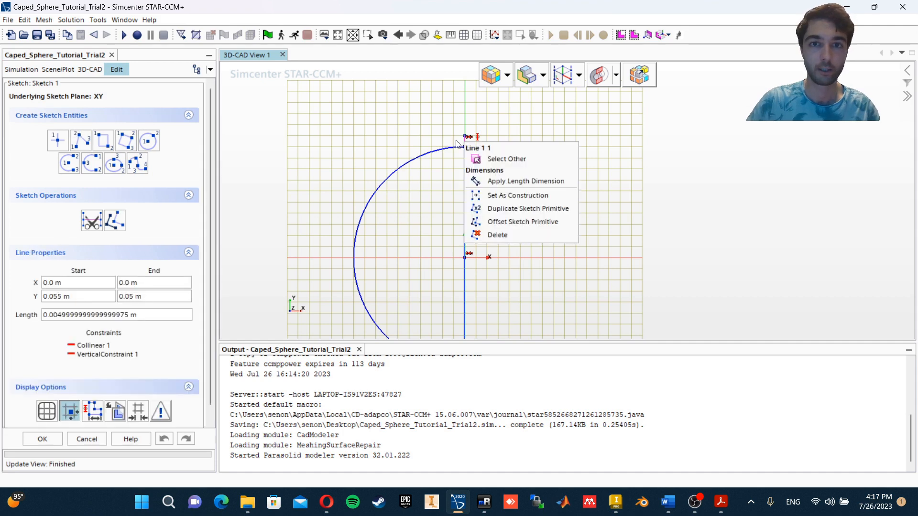
{"action": "scroll", "coordinate": [456, 144], "scroll_direction": "up", "scroll_amount": 5}
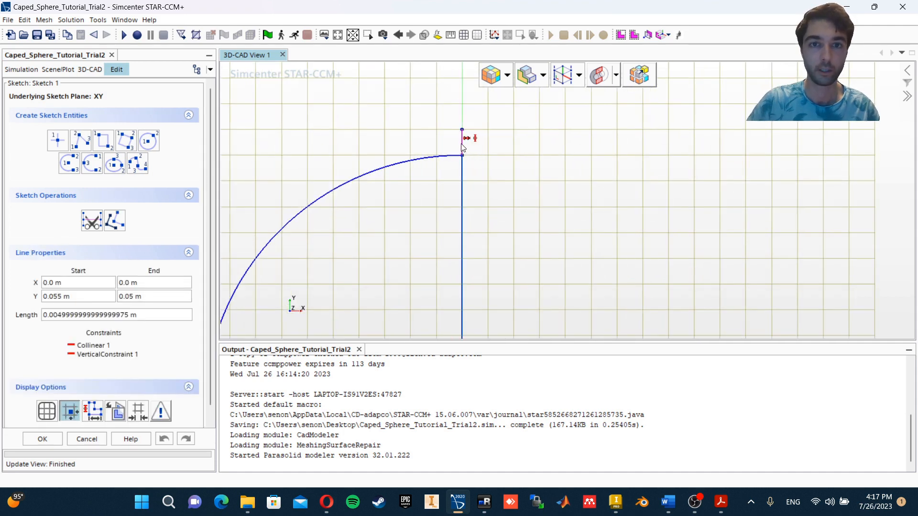
{"action": "right_click", "coordinate": [462, 147]}
{"action": "left_click", "coordinate": [510, 196]}
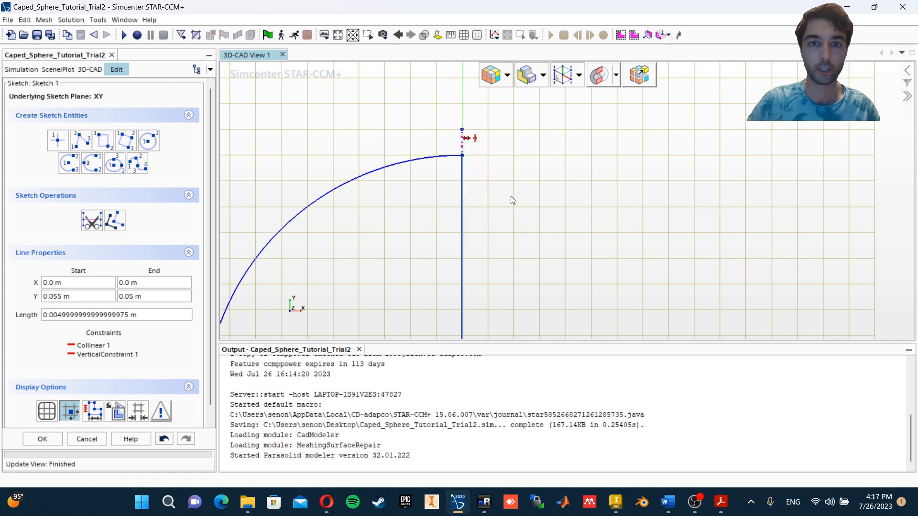
{"action": "scroll", "coordinate": [511, 199], "scroll_direction": "down", "scroll_amount": 5}
{"action": "middle_click_drag", "start_coordinate": [534, 214], "coordinate": [500, 191]}
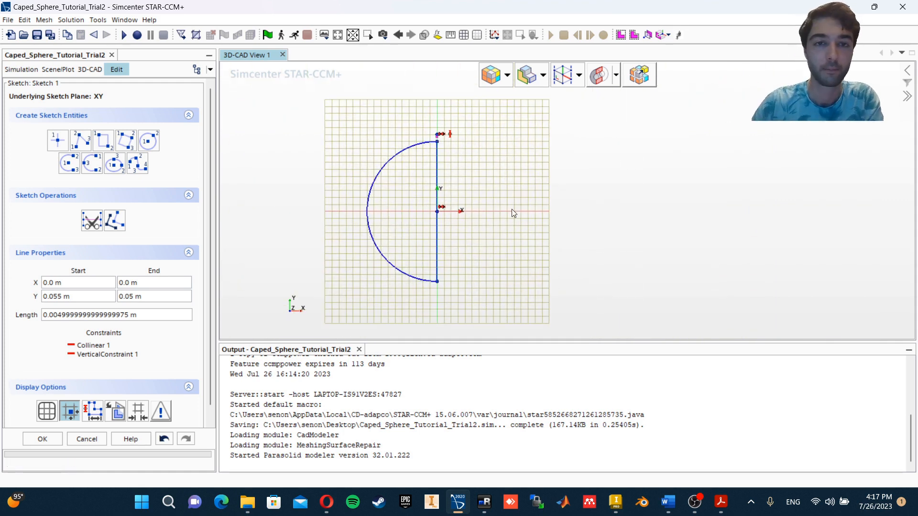
{"action": "left_click", "coordinate": [54, 440]}
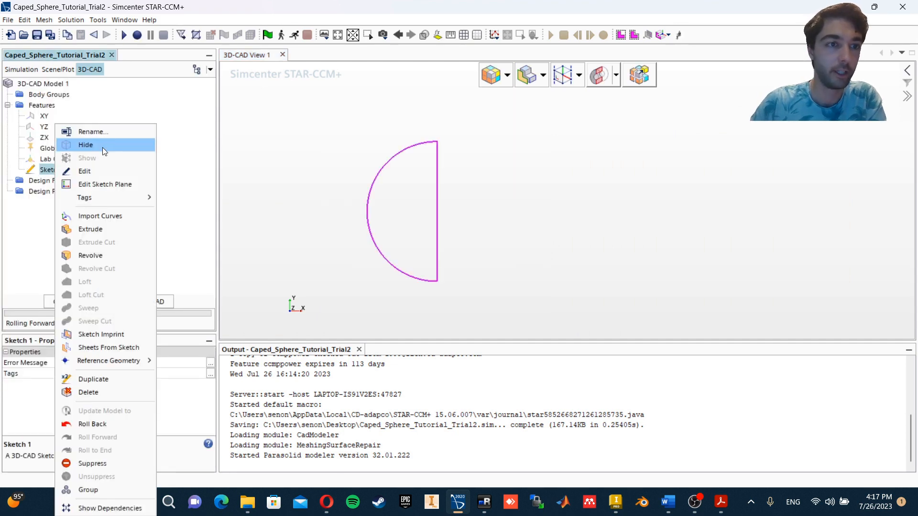
Rename Sketch 1 as Sphere-Sketch
{"action": "left_click", "coordinate": [101, 133]}
{"action": "type", "text": "Sp"}
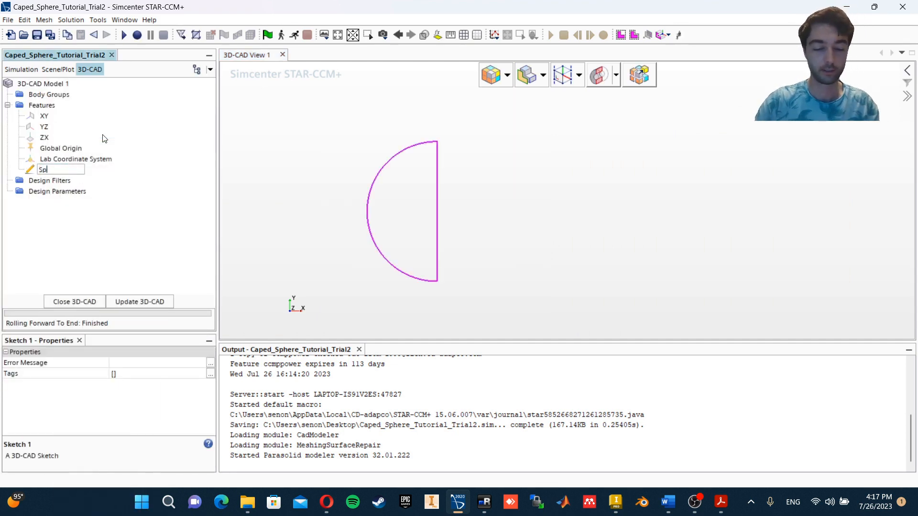
{"action": "type", "text": "here-Sket"}
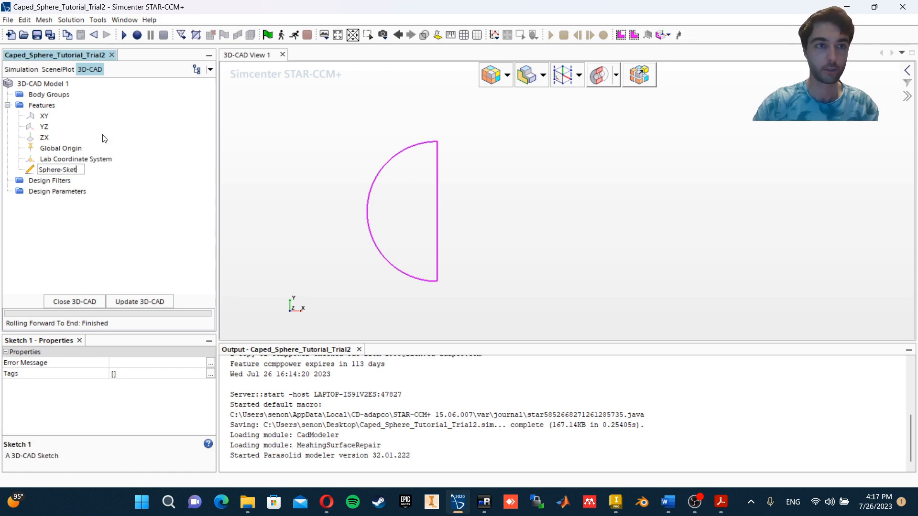
{"action": "type", "text": "ch"}
{"action": "key", "text": "Return"}
Start a solid Revolve of Sphere-Sketch with the angle set to 360 degrees
{"action": "right_click", "coordinate": [70, 168]}
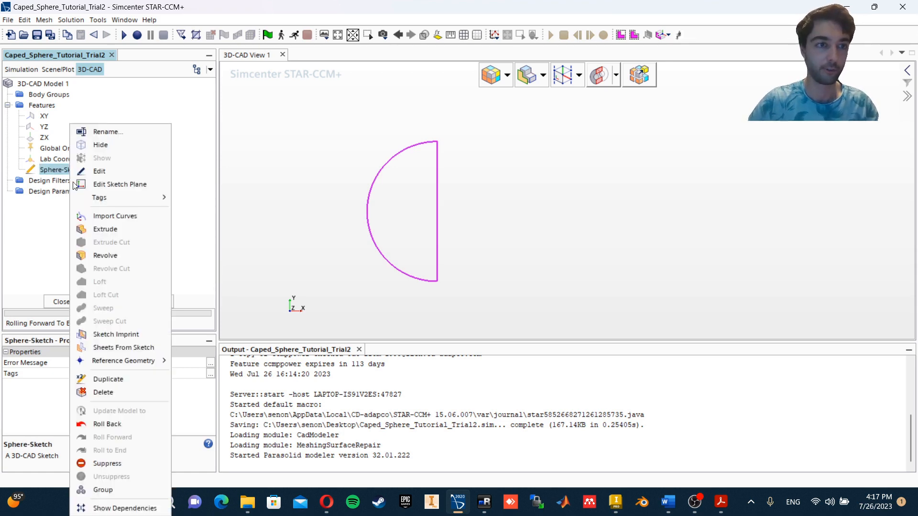
{"action": "left_click", "coordinate": [124, 256]}
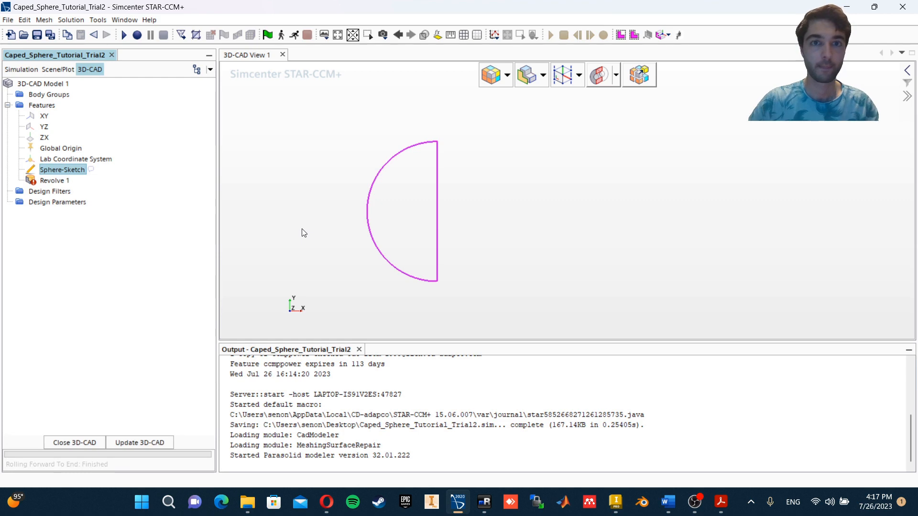
{"action": "left_click", "coordinate": [98, 168]}
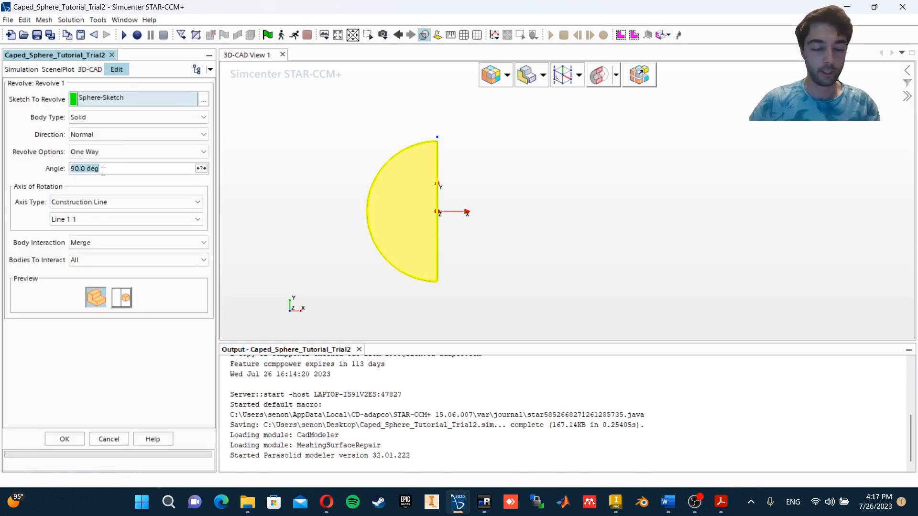
{"action": "type", "text": "360"}
{"action": "key", "text": "Return"}
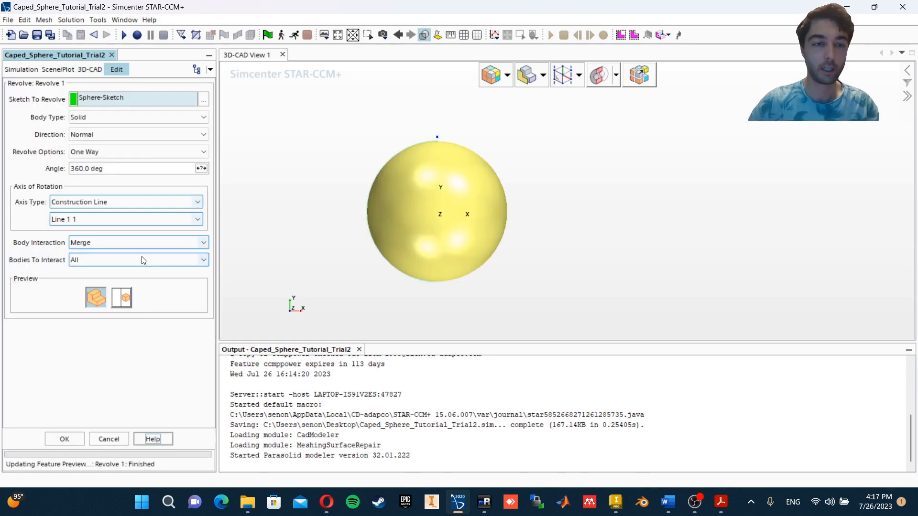
Set the revolve's body interaction to None, keep Construction Line as its axis type, and create the sphere
{"action": "left_click", "coordinate": [122, 243]}
{"action": "left_click", "coordinate": [110, 255]}
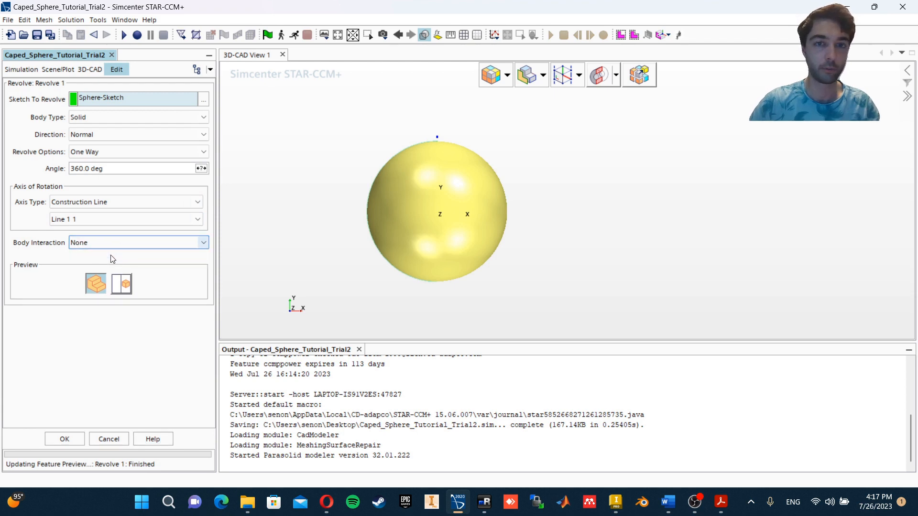
{"action": "left_click", "coordinate": [119, 202]}
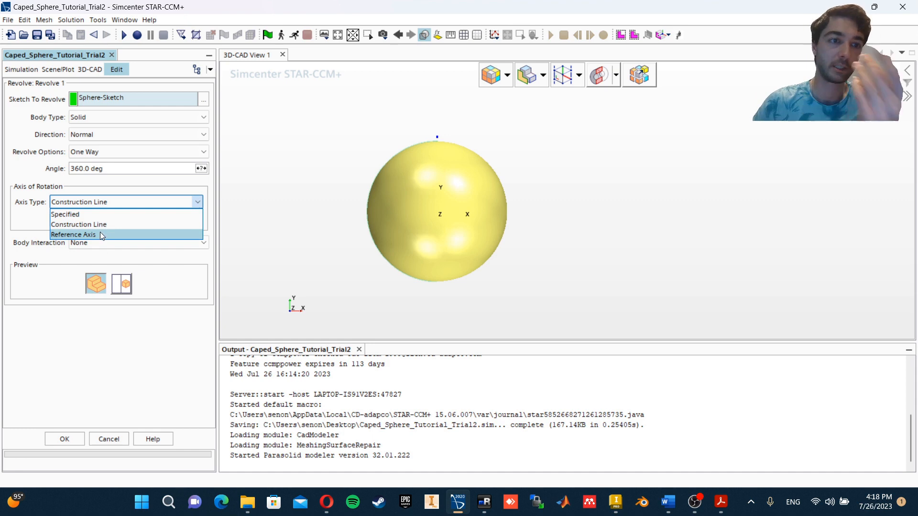
{"action": "left_click", "coordinate": [104, 224]}
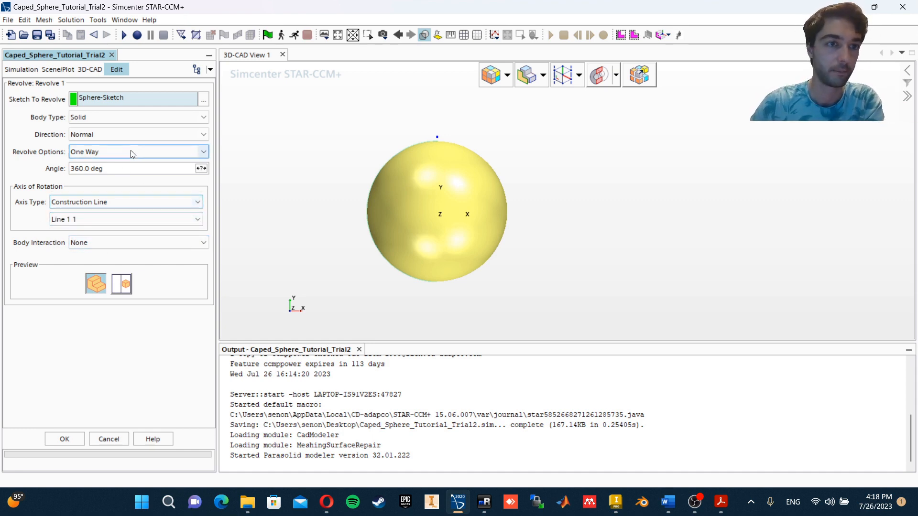
{"action": "left_click", "coordinate": [65, 439]}
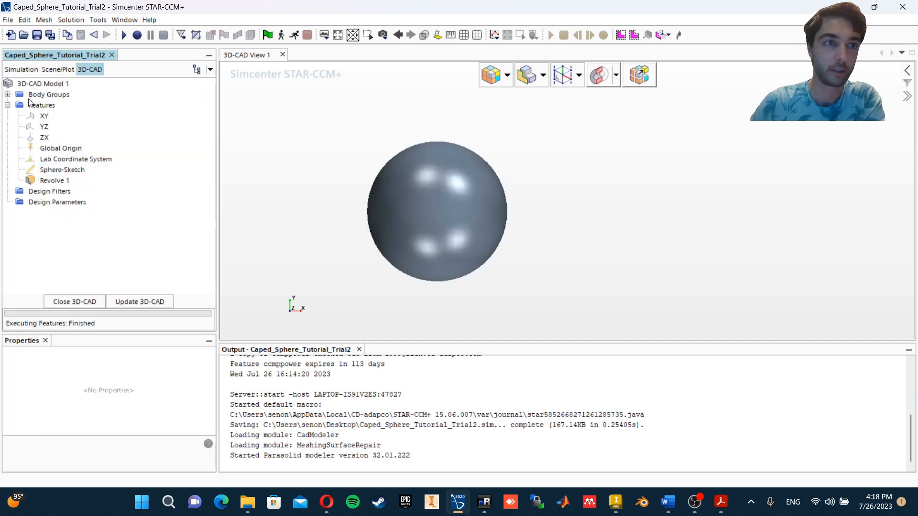
Rename Body 1 in the body groups as Sphere
{"action": "left_click", "coordinate": [7, 94]}
{"action": "left_click", "coordinate": [54, 106]}
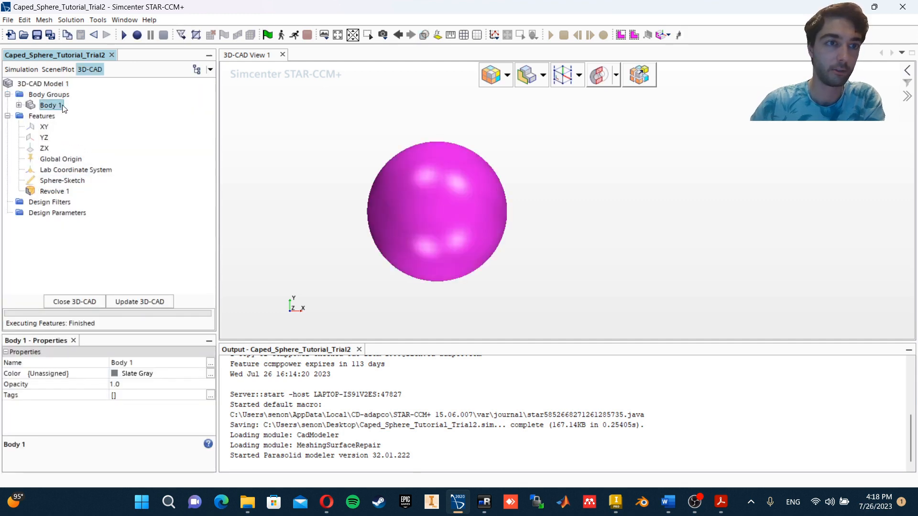
{"action": "right_click", "coordinate": [54, 106]}
{"action": "left_click", "coordinate": [78, 111]}
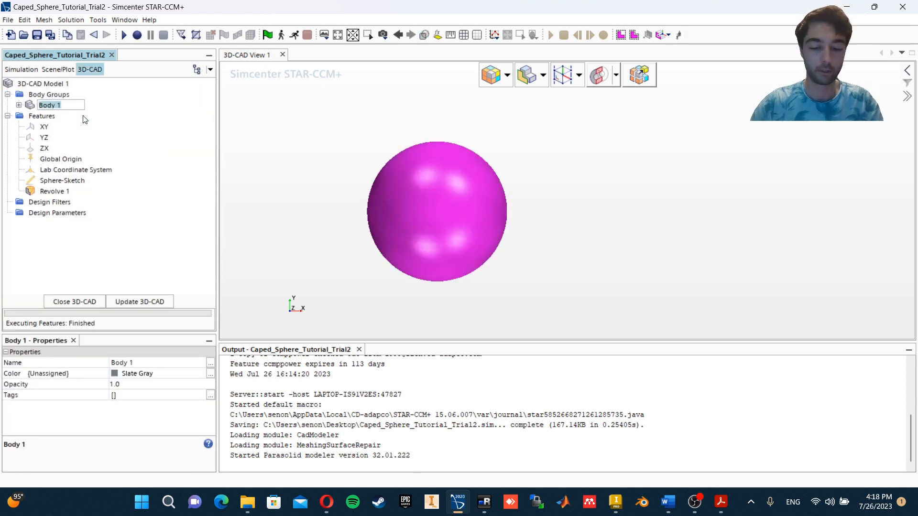
{"action": "type", "text": "Sphere"}
{"action": "key", "text": "Return"}
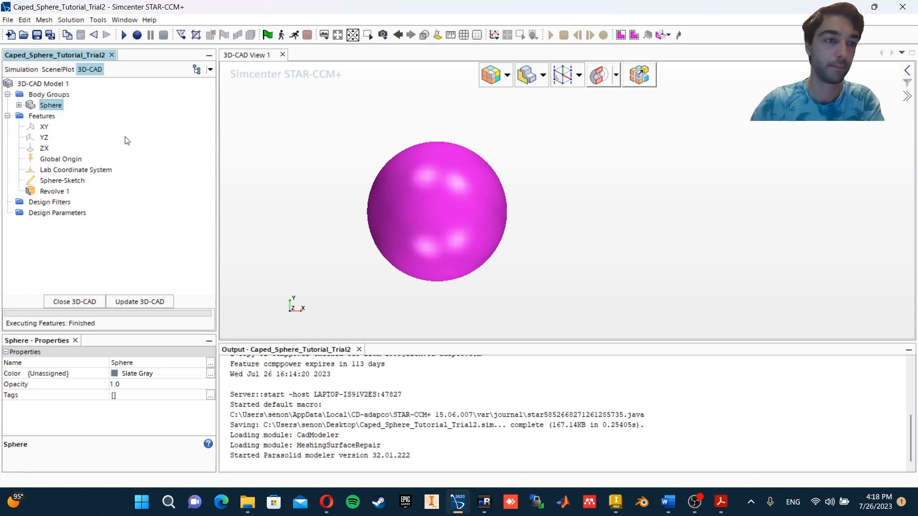
{"action": "left_click", "coordinate": [586, 212]}
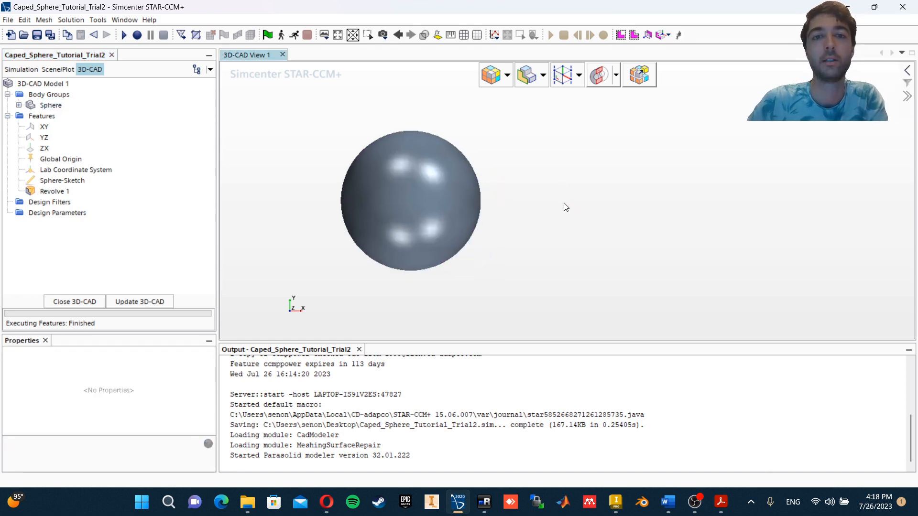
{"action": "middle_click_drag", "start_coordinate": [586, 212], "coordinate": [564, 205]}
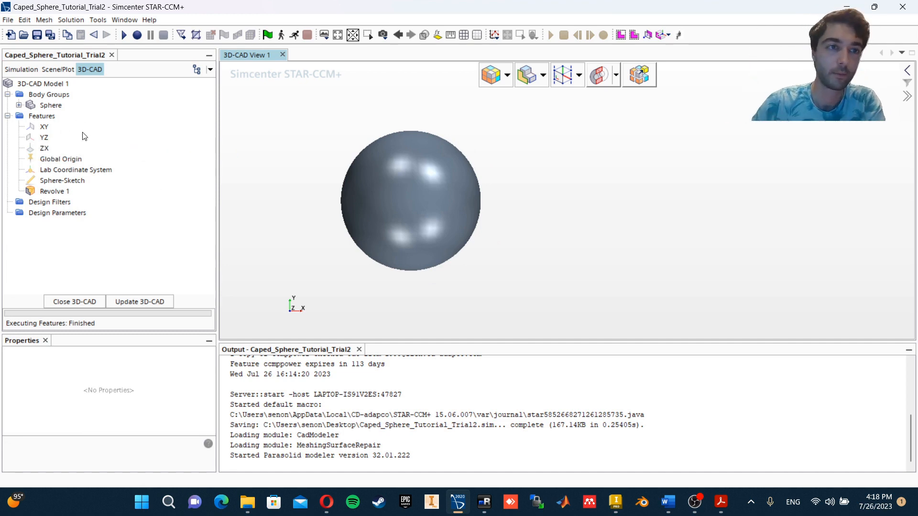
Create a sketch on the XY plane and draw a horizontal line about 0.065 m long, starting at the sphere's edge at X 0.05 m
{"action": "left_click", "coordinate": [44, 126]}
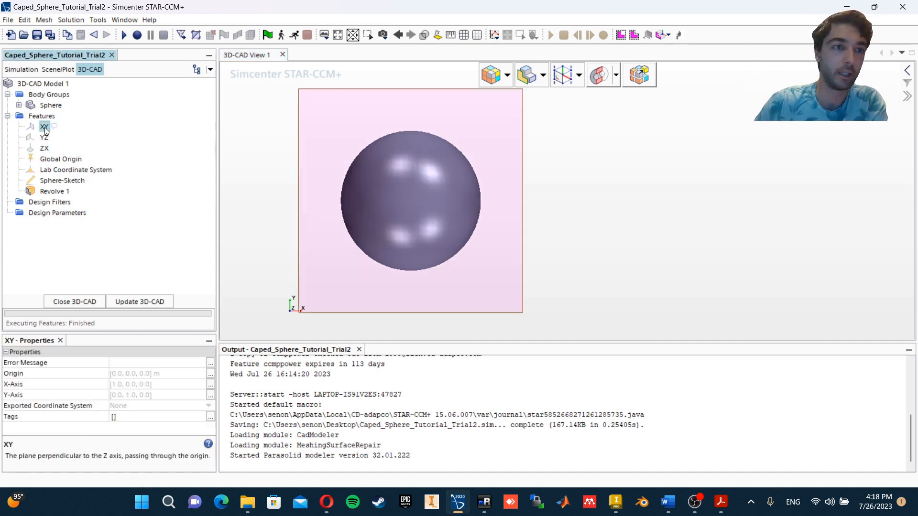
{"action": "right_click", "coordinate": [45, 127]}
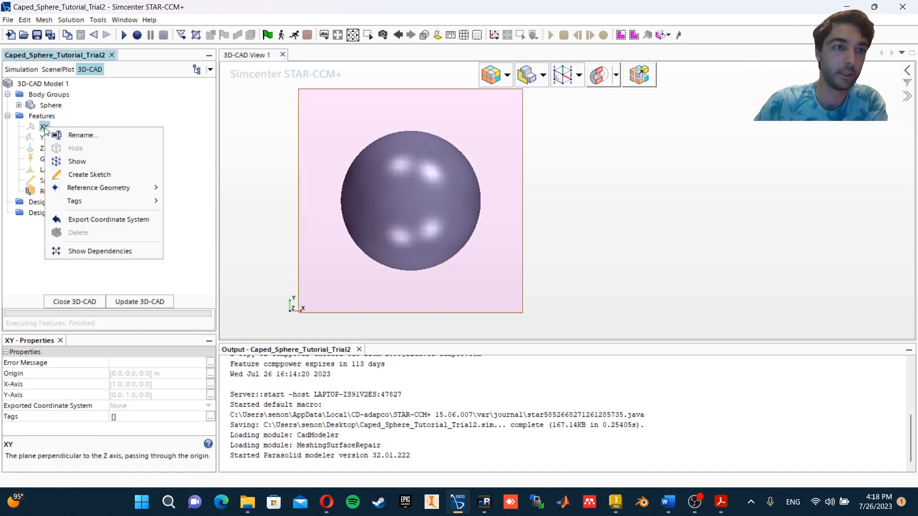
{"action": "left_click", "coordinate": [86, 175]}
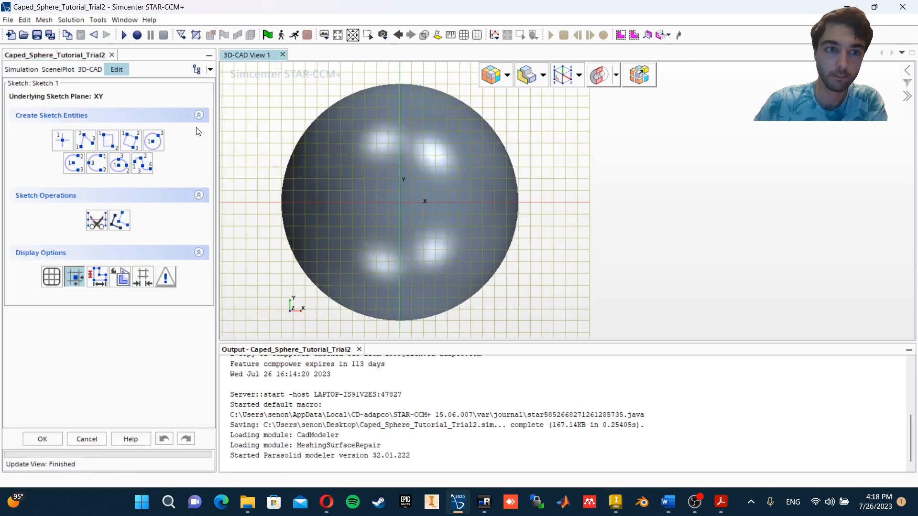
{"action": "left_click", "coordinate": [86, 143]}
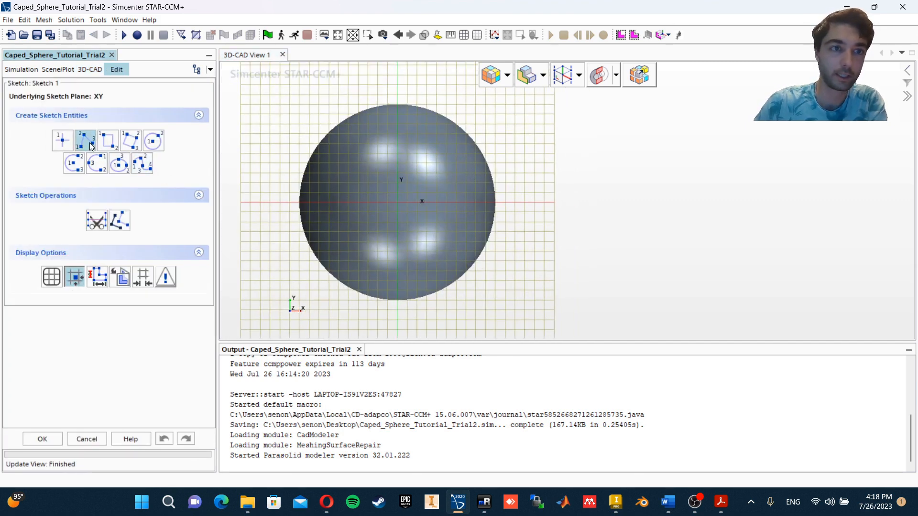
{"action": "left_click", "coordinate": [496, 202]}
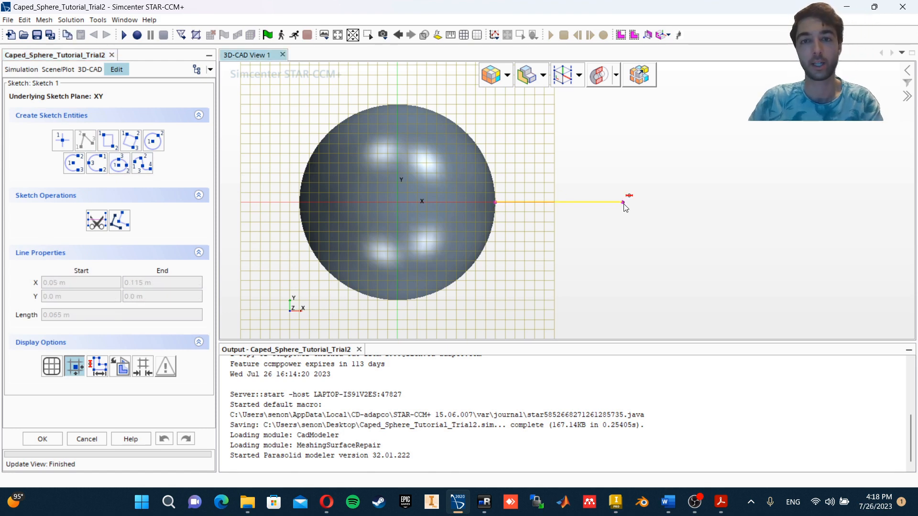
{"action": "left_click", "coordinate": [622, 202]}
{"action": "key", "text": "Escape"}
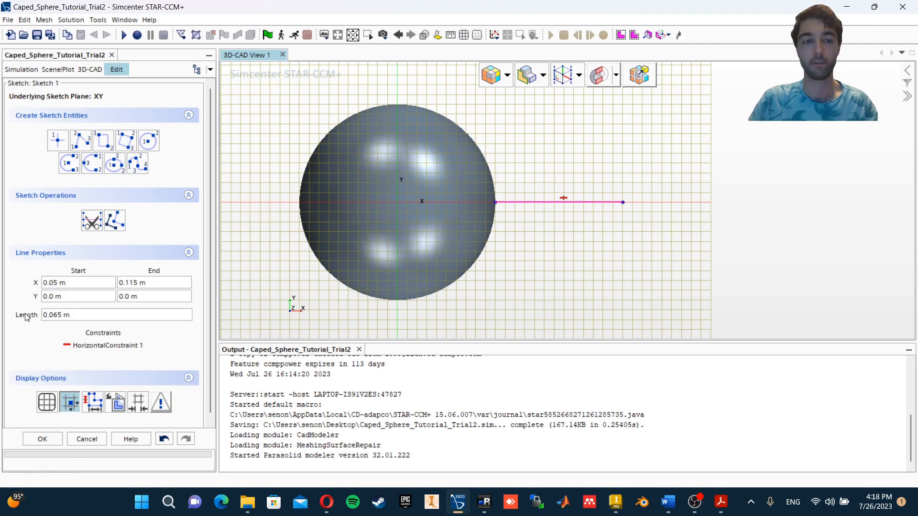
Set the horizontal line's length to 37 cm
{"action": "left_click", "coordinate": [61, 314]}
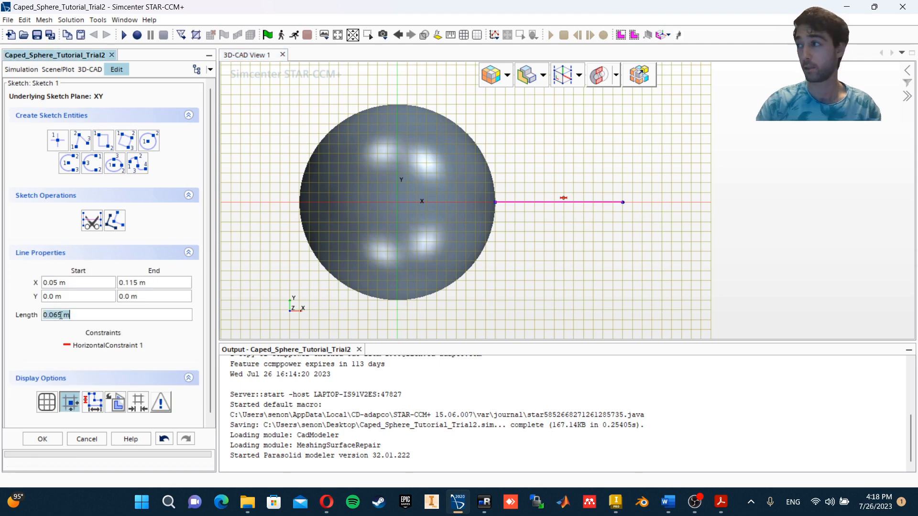
{"action": "type", "text": "37cm"}
{"action": "key", "text": "Return"}
{"action": "scroll", "coordinate": [662, 148], "scroll_direction": "down", "scroll_amount": 5}
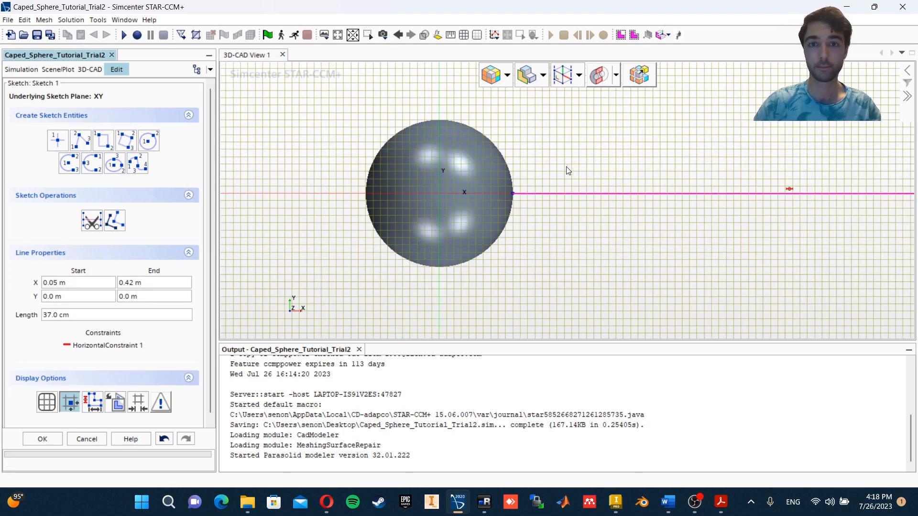
{"action": "scroll", "coordinate": [502, 179], "scroll_direction": "up", "scroll_amount": 3}
{"action": "left_click", "coordinate": [421, 183]}
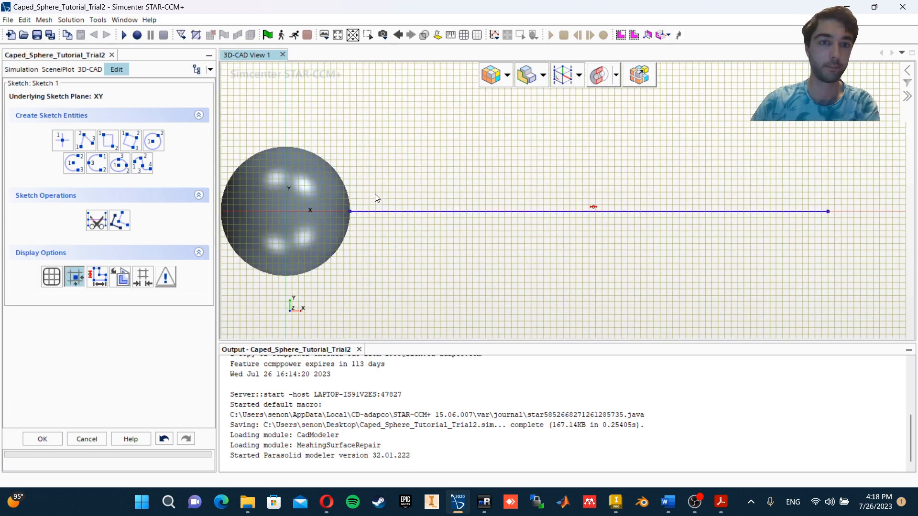
Draw a wavy spline from the sphere's center through a crest, a trough and a second crest to the horizontal line's far end
{"action": "left_click", "coordinate": [285, 212]}
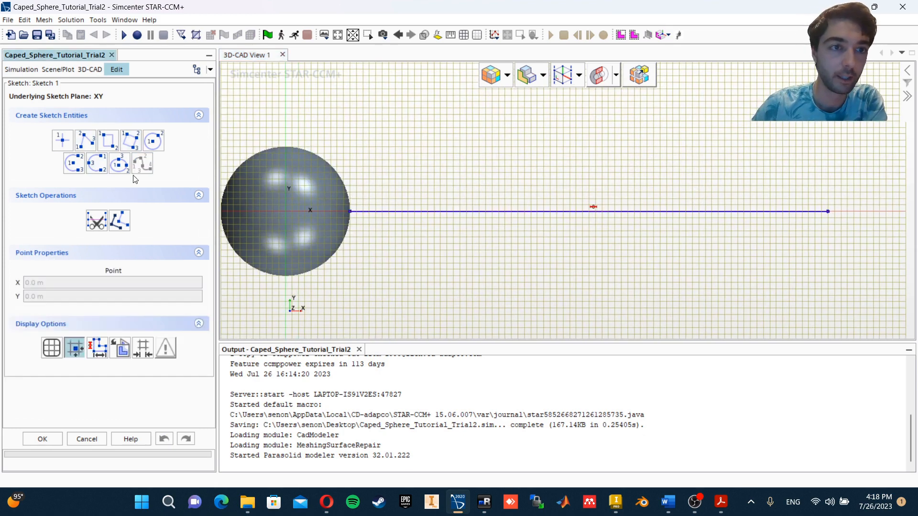
{"action": "scroll", "coordinate": [369, 252], "scroll_direction": "down", "scroll_amount": 3}
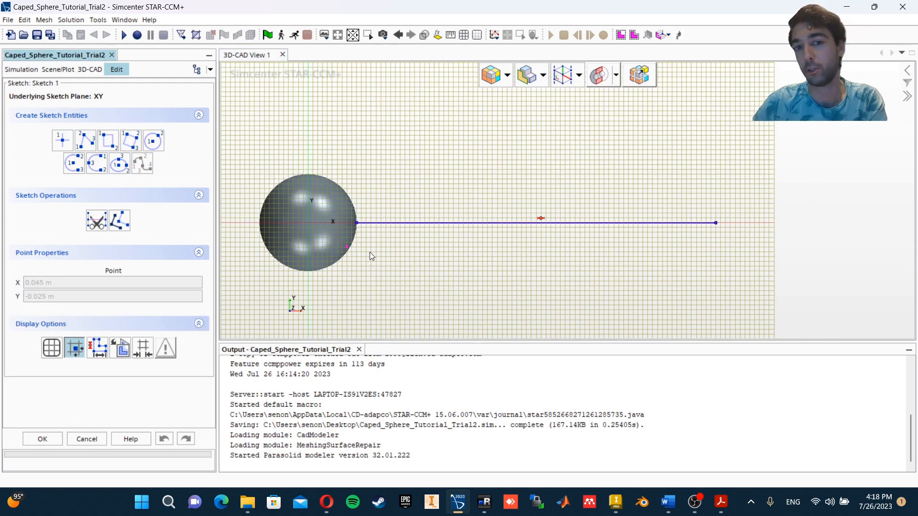
{"action": "right_click_drag", "start_coordinate": [369, 251], "coordinate": [408, 250]}
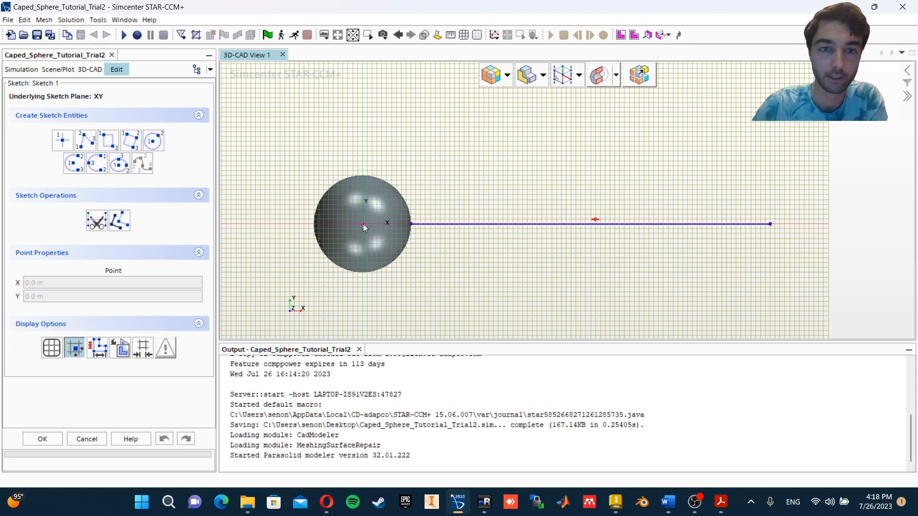
{"action": "left_click", "coordinate": [362, 224]}
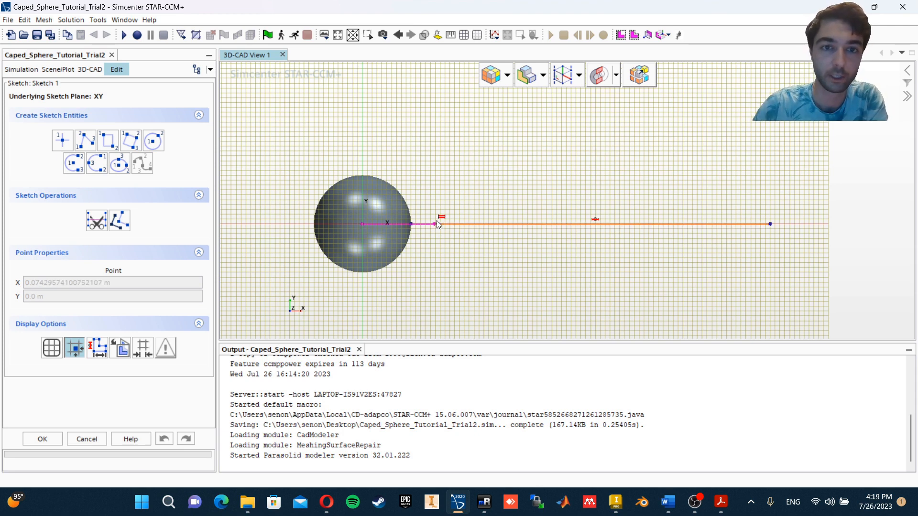
{"action": "left_click", "coordinate": [479, 210]}
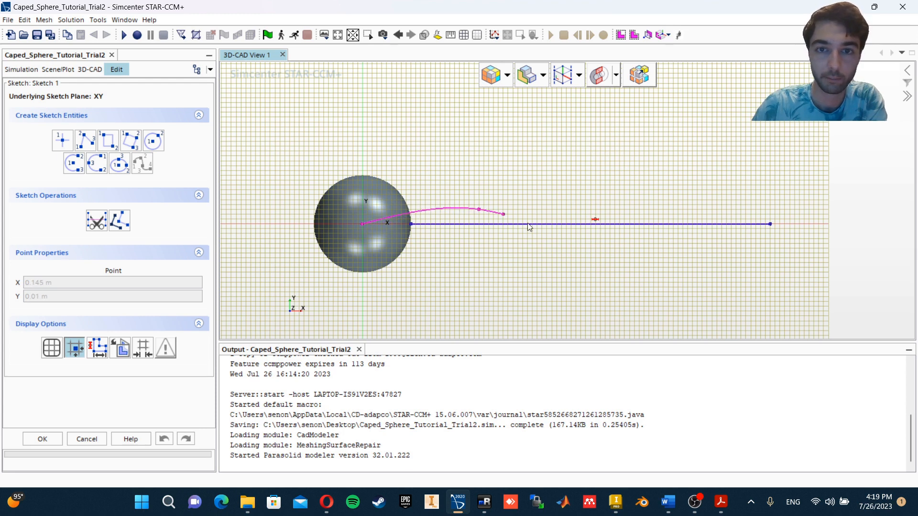
{"action": "left_click", "coordinate": [591, 244]}
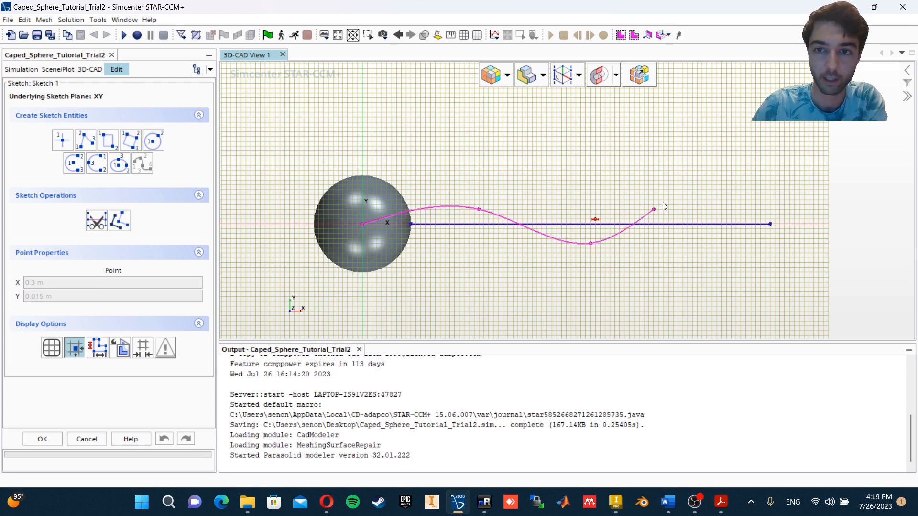
{"action": "left_click", "coordinate": [692, 209]}
{"action": "double_click", "coordinate": [770, 223]}
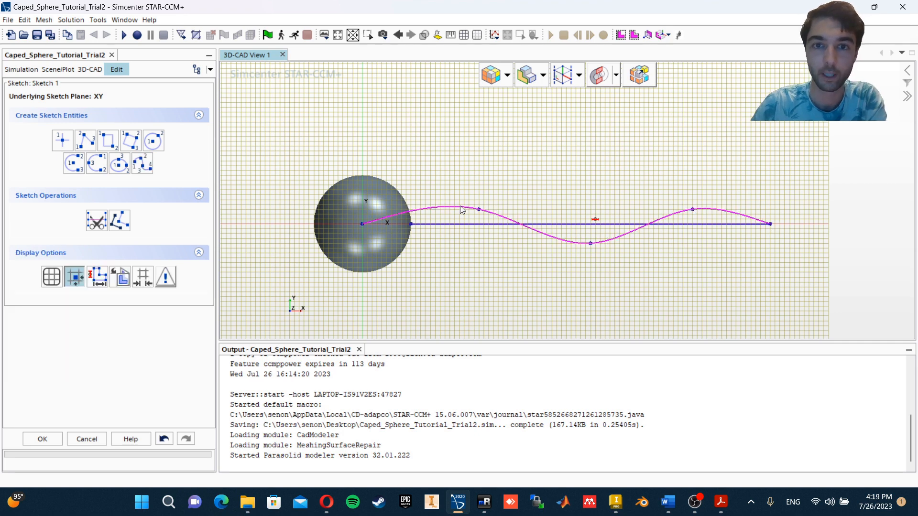
Move the spline's three inner points to about (0.075, 0.02), (0.21, -0.02) and (0.345, 0.015) m
{"action": "left_click_drag", "start_coordinate": [479, 211], "coordinate": [434, 205]}
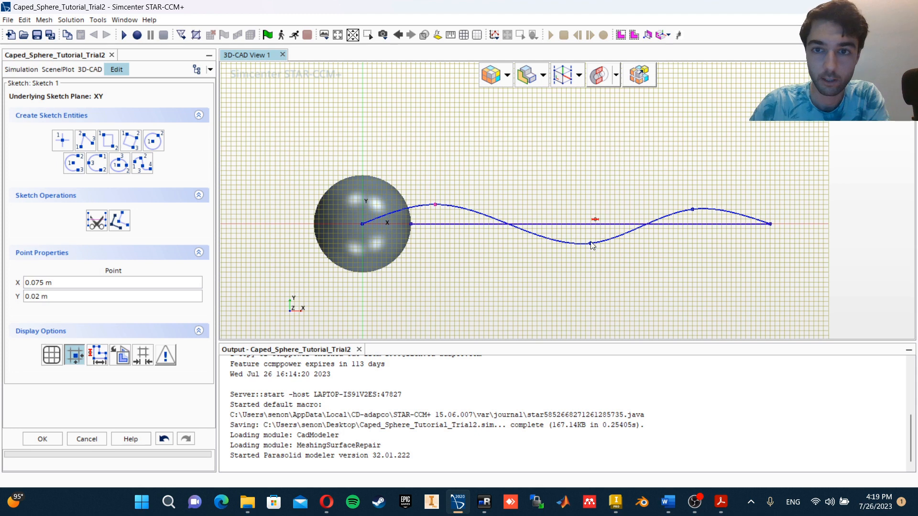
{"action": "left_click_drag", "start_coordinate": [591, 243], "coordinate": [566, 244]}
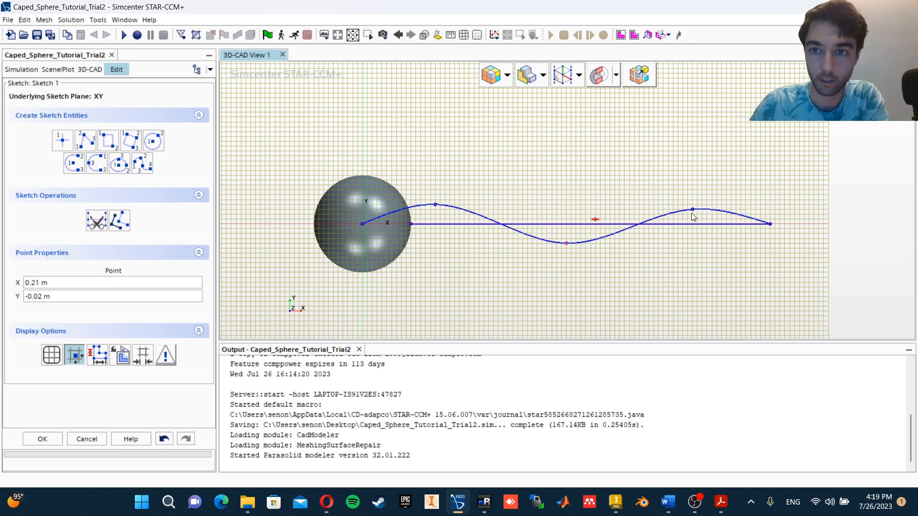
{"action": "mouse_move", "coordinate": [693, 209]}
{"action": "left_mouse_down"}
{"action": "mouse_move", "coordinate": [706, 209]}
{"action": "mouse_move", "coordinate": [697, 209]}
{"action": "left_mouse_up"}
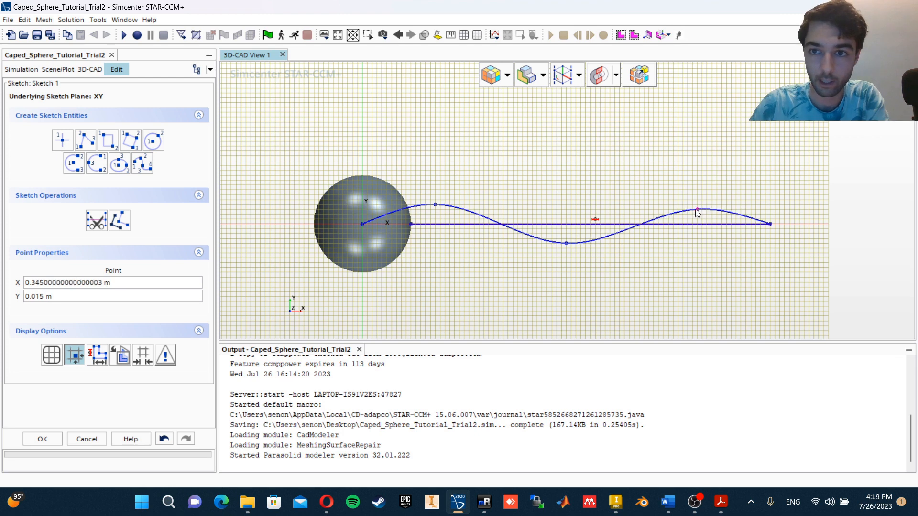
Delete the horizontal line and redraw it from the sphere's edge to the spline's end point
{"action": "left_click", "coordinate": [558, 225]}
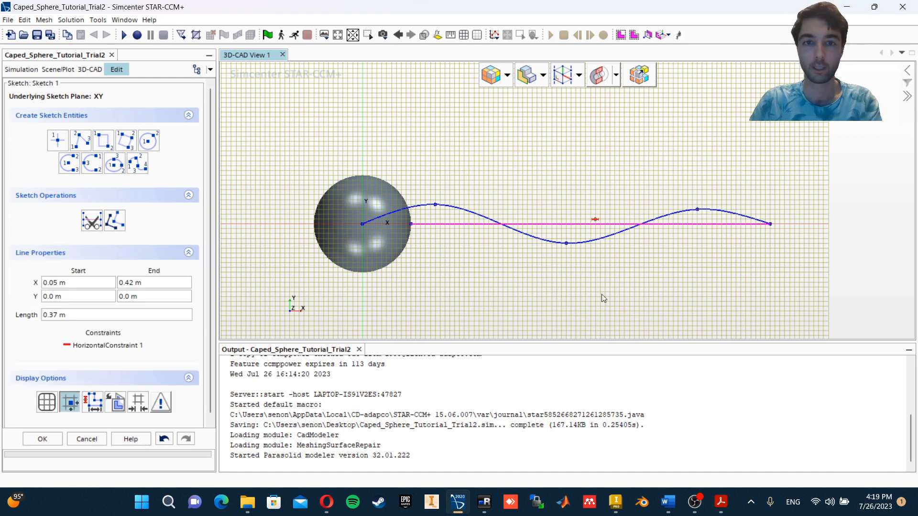
{"action": "key", "text": "Delete"}
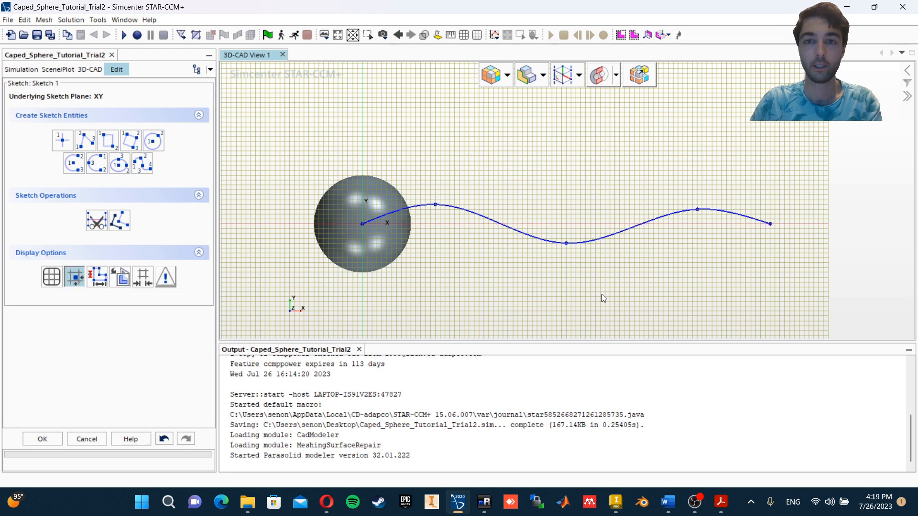
{"action": "left_click", "coordinate": [87, 140]}
{"action": "left_click", "coordinate": [411, 224]}
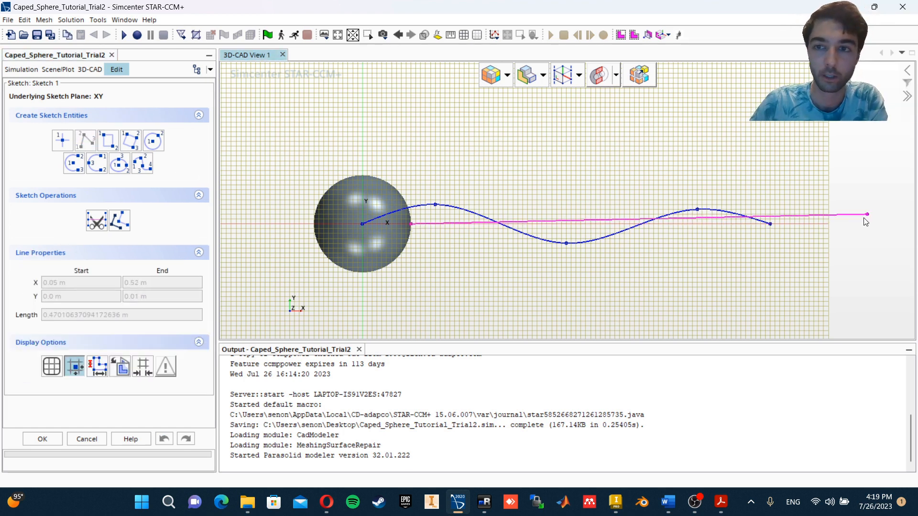
{"action": "left_click", "coordinate": [770, 223]}
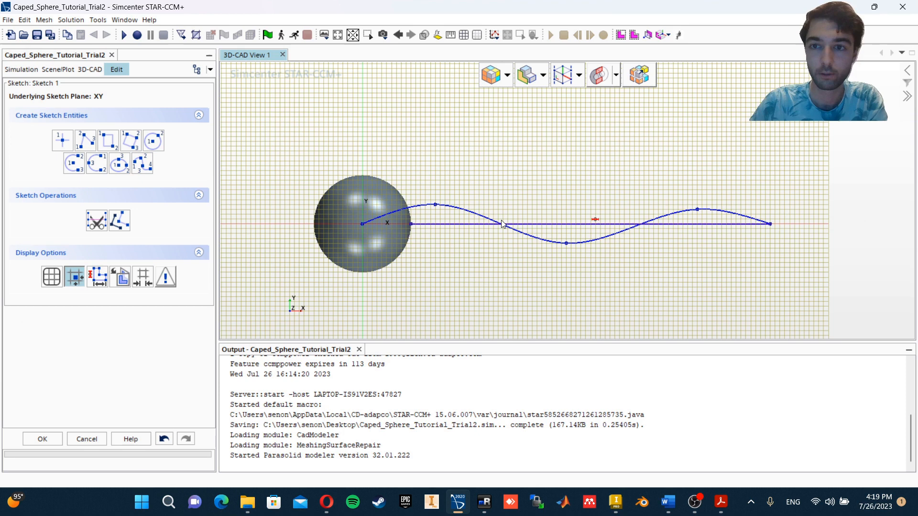
Set the redrawn horizontal line as construction and accept the sketch
{"action": "left_click", "coordinate": [459, 223]}
{"action": "right_click", "coordinate": [460, 223]}
{"action": "left_click", "coordinate": [516, 278]}
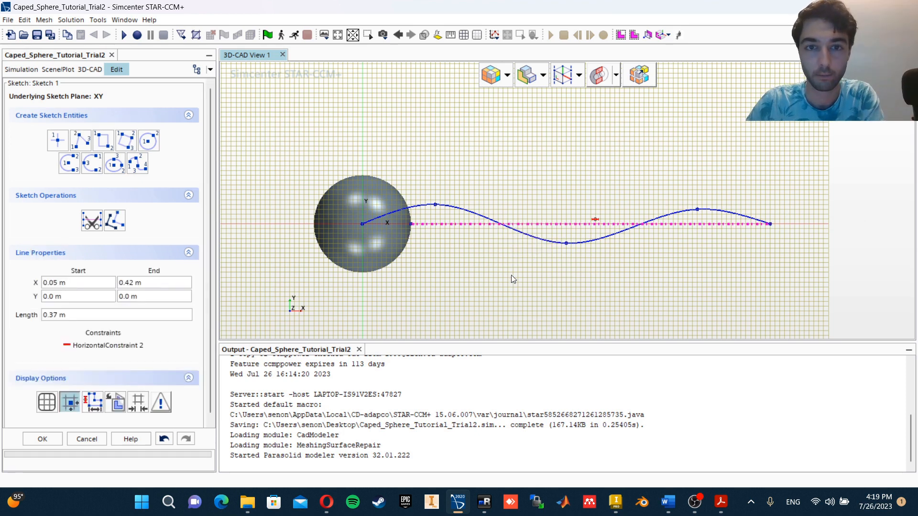
{"action": "left_click", "coordinate": [43, 439]}
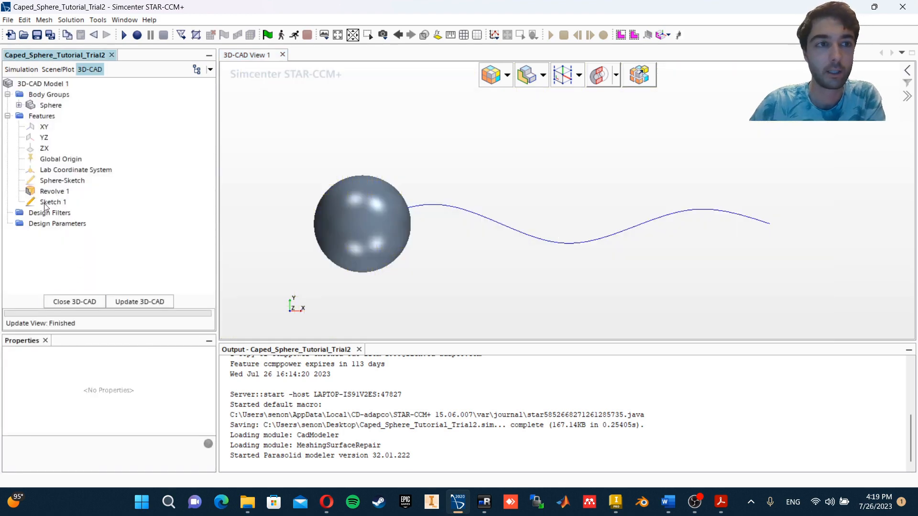
Rename Sketch 1 as Cape-Sketch
{"action": "right_click", "coordinate": [44, 204]}
{"action": "left_click", "coordinate": [92, 137]}
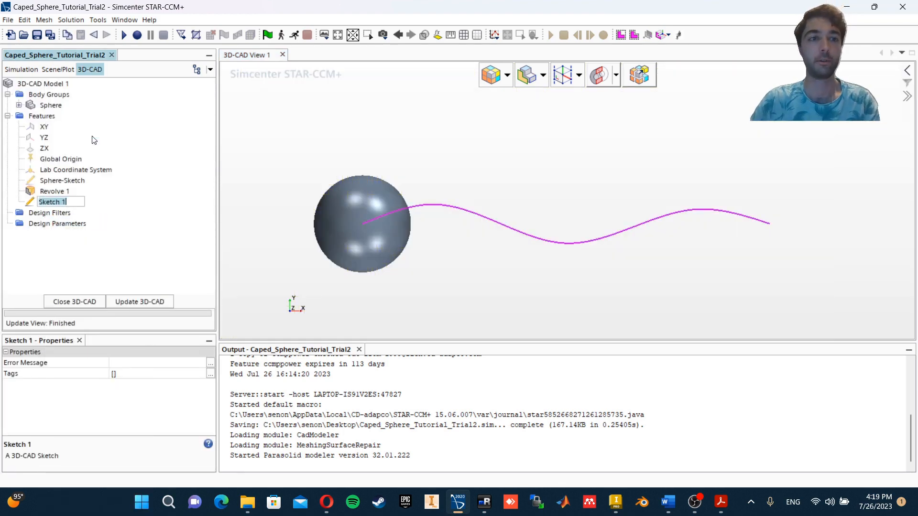
{"action": "type", "text": "Cape"}
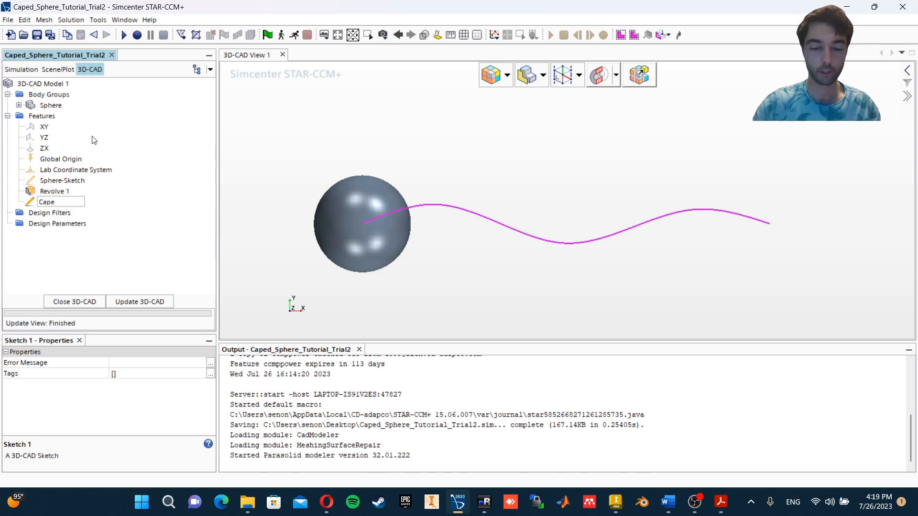
{"action": "type", "text": "-Sketch"}
{"action": "key", "text": "Return"}
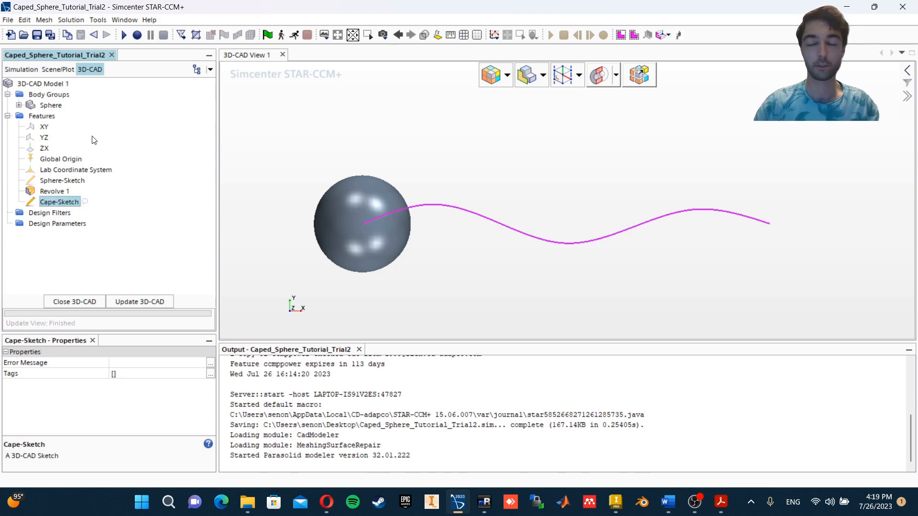
Extrude Cape-Sketch as a sheet body, two way symmetric, with a distance of 0.05 m
{"action": "right_click", "coordinate": [62, 203]}
{"action": "left_click", "coordinate": [190, 229]}
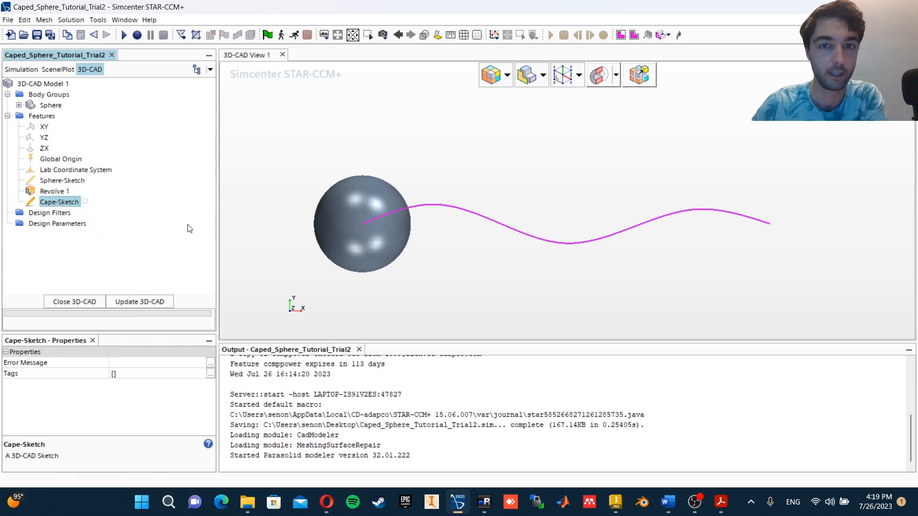
{"action": "left_click_drag", "start_coordinate": [606, 135], "coordinate": [594, 166]}
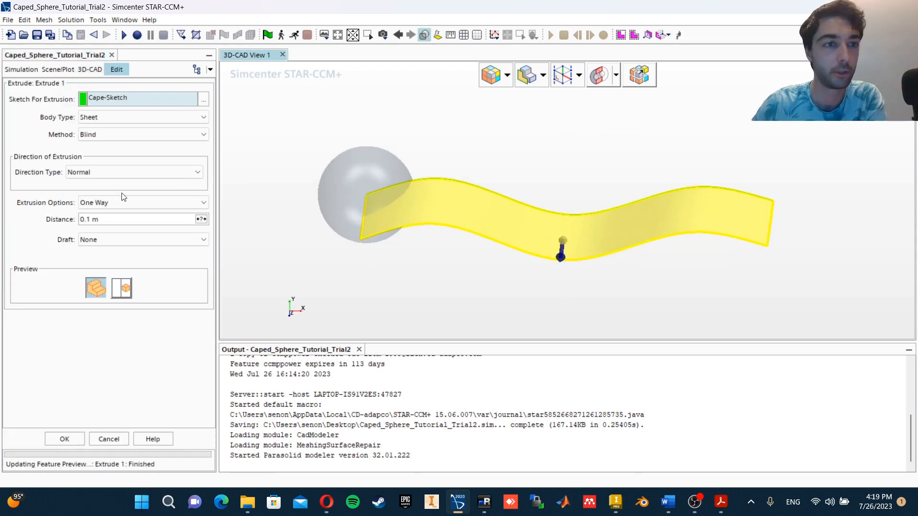
{"action": "left_click", "coordinate": [115, 217]}
{"action": "type", "text": "0.05"}
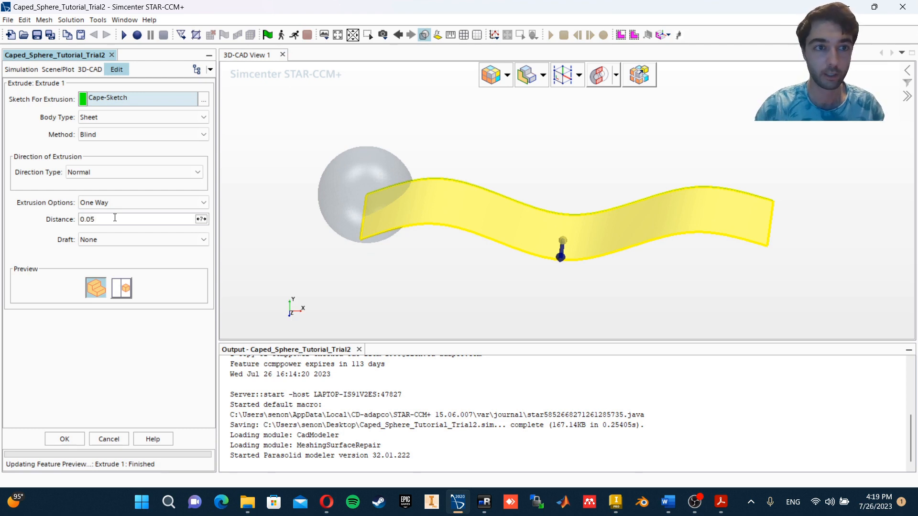
{"action": "key", "text": "Return"}
{"action": "left_click", "coordinate": [119, 203]}
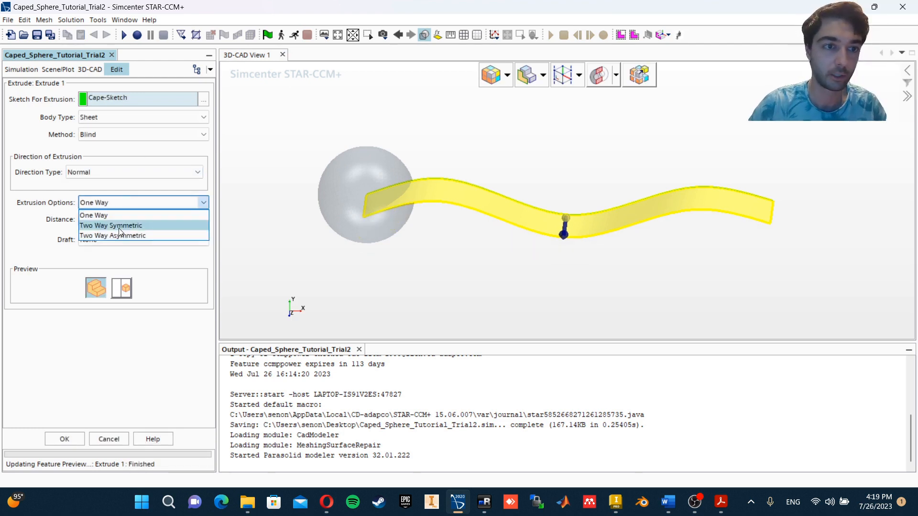
{"action": "left_click", "coordinate": [118, 226]}
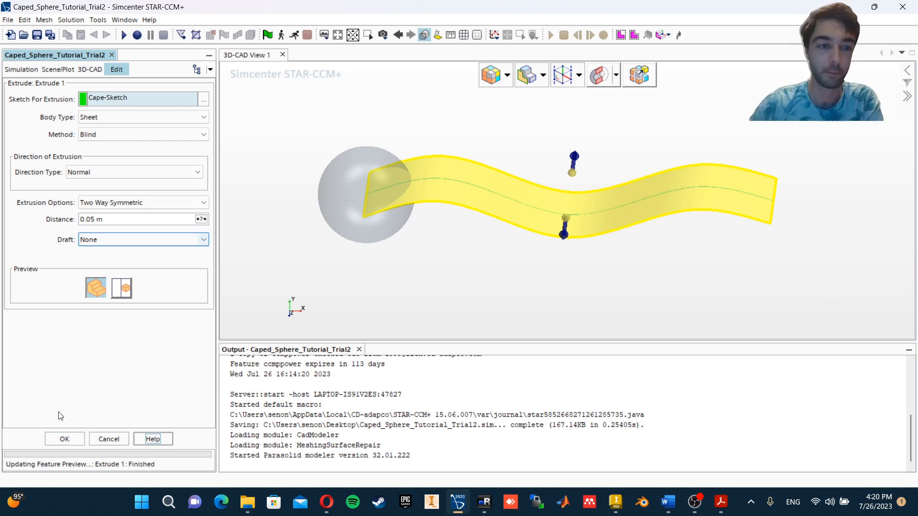
{"action": "left_click", "coordinate": [64, 439]}
Rename the extruded sheet body, Body 2, as Cape
{"action": "left_click_drag", "start_coordinate": [386, 226], "coordinate": [342, 257]}
{"action": "scroll", "coordinate": [392, 206], "scroll_direction": "up", "scroll_amount": 7}
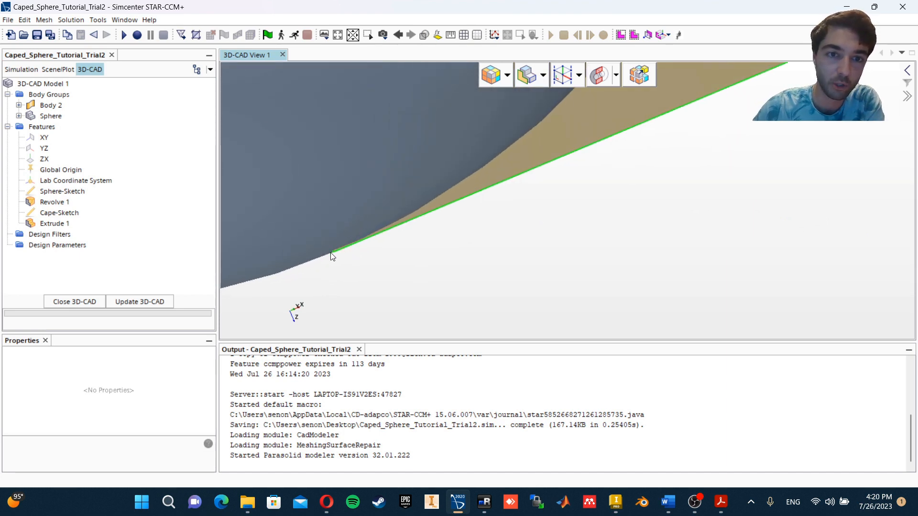
{"action": "scroll", "coordinate": [388, 219], "scroll_direction": "down", "scroll_amount": 6}
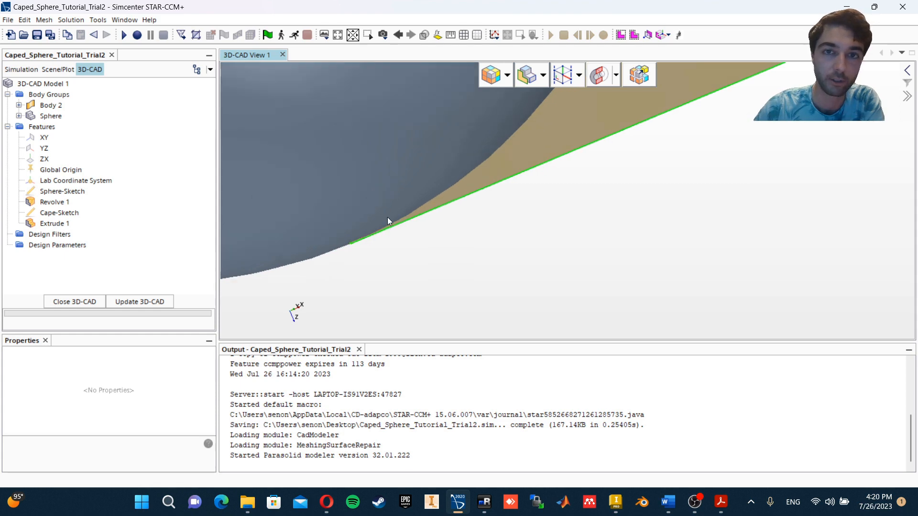
{"action": "mouse_move", "coordinate": [421, 238]}
{"action": "left_mouse_down"}
{"action": "mouse_move", "coordinate": [468, 210]}
{"action": "mouse_move", "coordinate": [459, 166]}
{"action": "mouse_move", "coordinate": [436, 163]}
{"action": "left_mouse_up"}
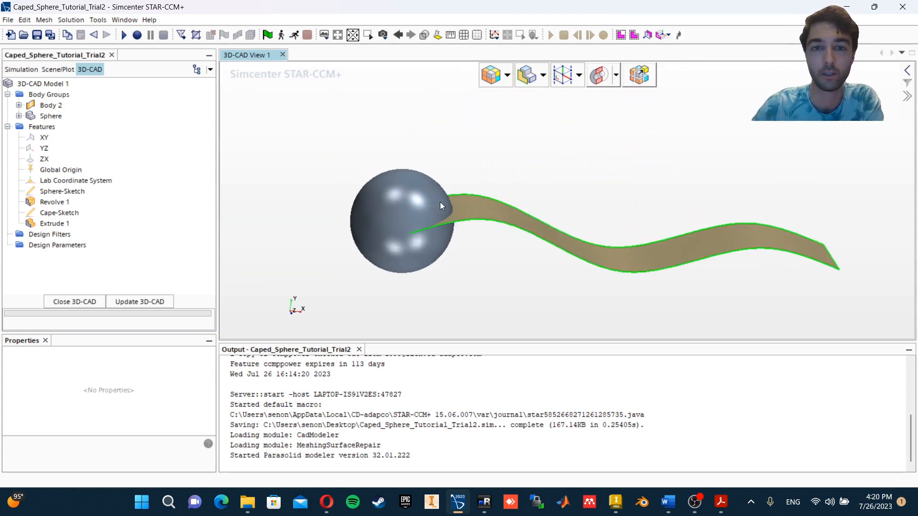
{"action": "right_click", "coordinate": [56, 108]}
{"action": "left_click", "coordinate": [82, 115]}
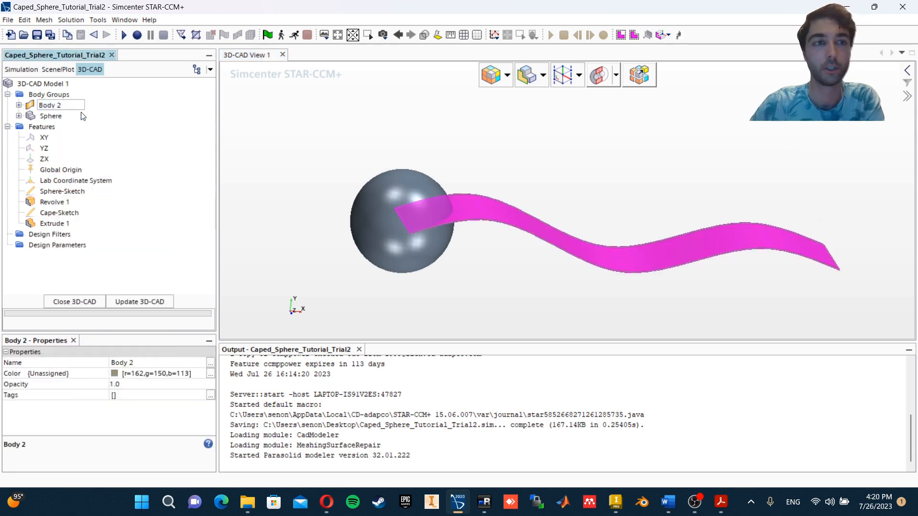
{"action": "type", "text": "cape"}
{"action": "key", "text": "Return"}
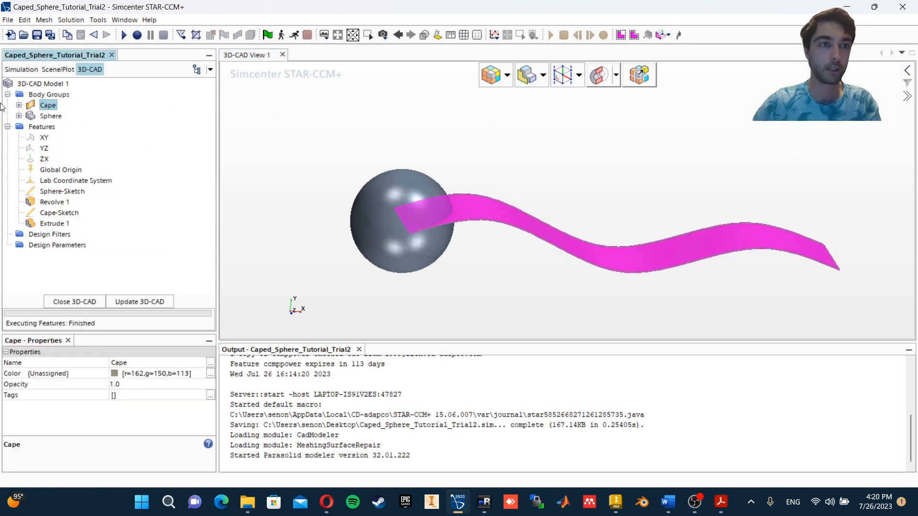
Set the cape extrusion's distance to 0.0495 m and update the 3D-CAD model
{"action": "left_click", "coordinate": [51, 225]}
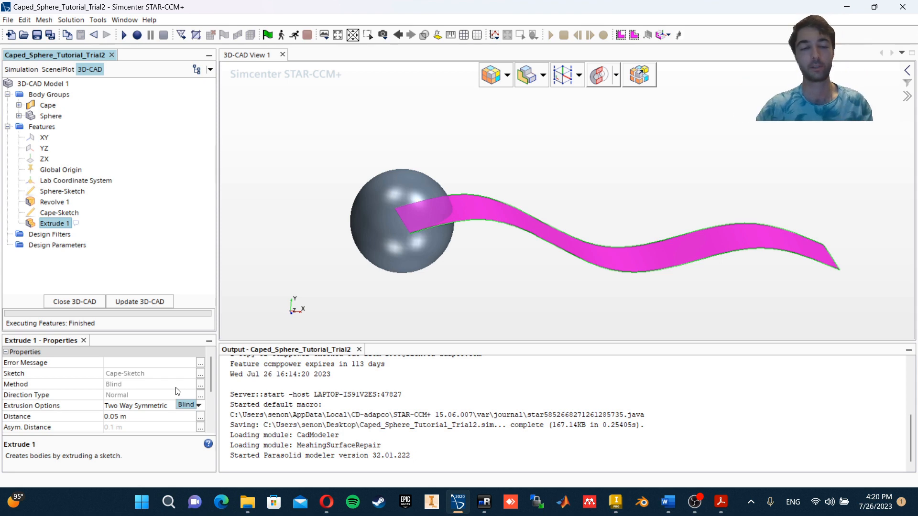
{"action": "left_click", "coordinate": [115, 417]}
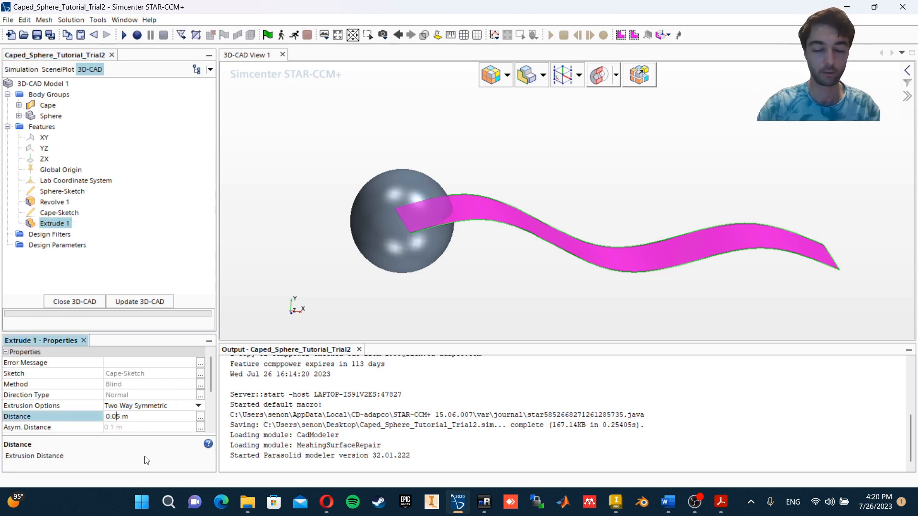
{"action": "type", "text": "49"}
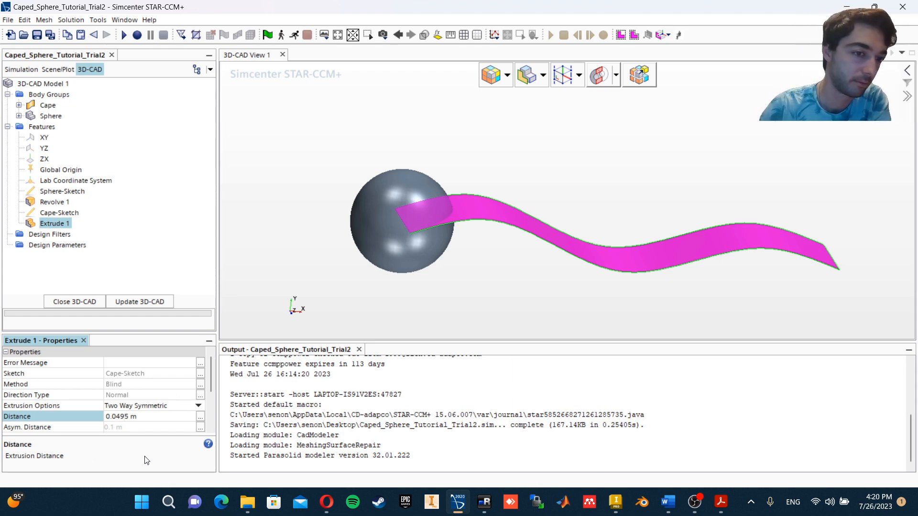
{"action": "key", "text": "Return"}
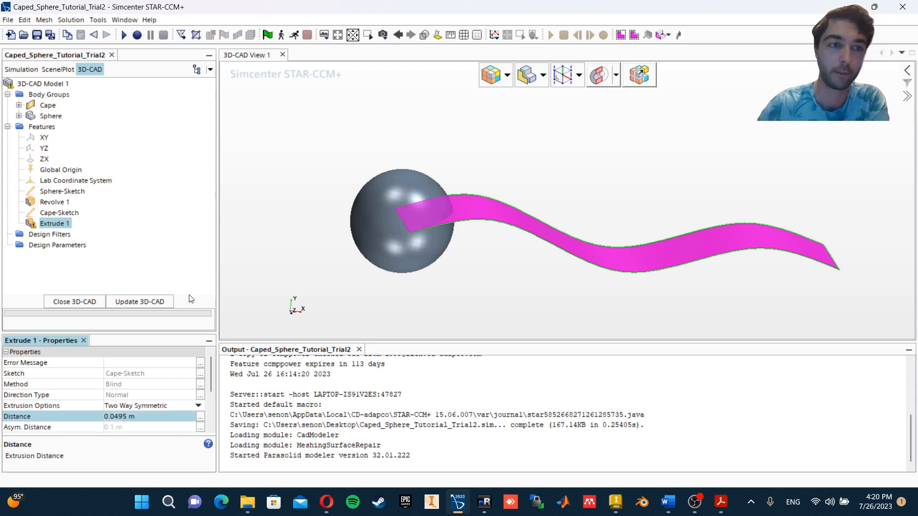
{"action": "right_click", "coordinate": [56, 225]}
{"action": "key", "text": "Escape"}
{"action": "left_click", "coordinate": [140, 301]}
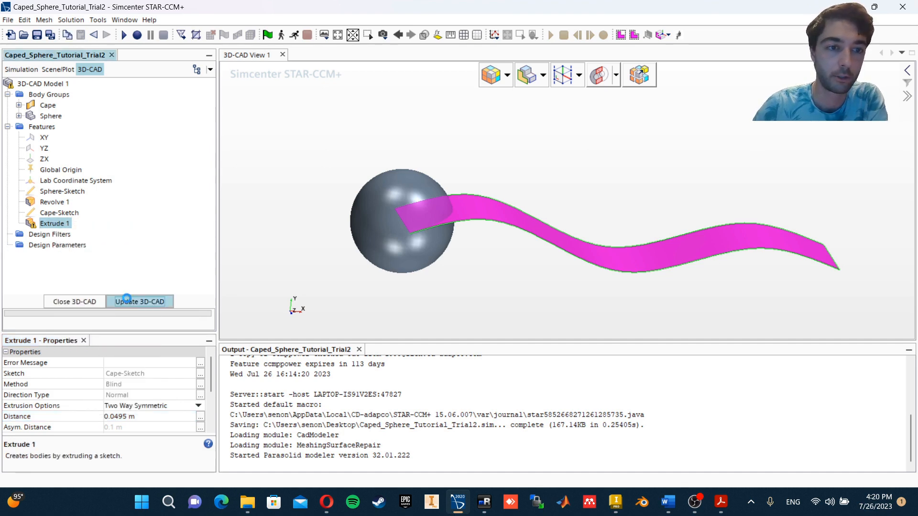
Examine how the cape's side edge and inner corner meet the sphere's surface
{"action": "left_click_drag", "start_coordinate": [490, 151], "coordinate": [475, 224]}
{"action": "scroll", "coordinate": [423, 194], "scroll_direction": "up", "scroll_amount": 6}
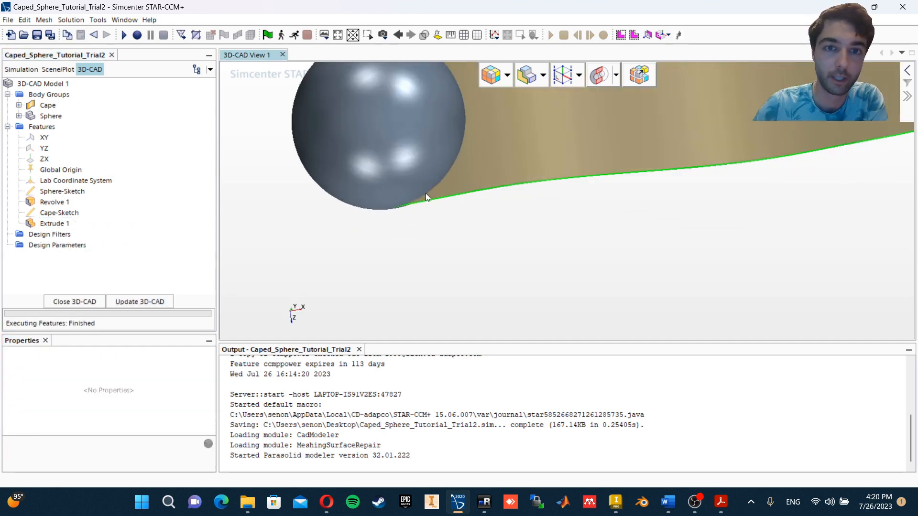
{"action": "scroll", "coordinate": [407, 206], "scroll_direction": "up", "scroll_amount": 4}
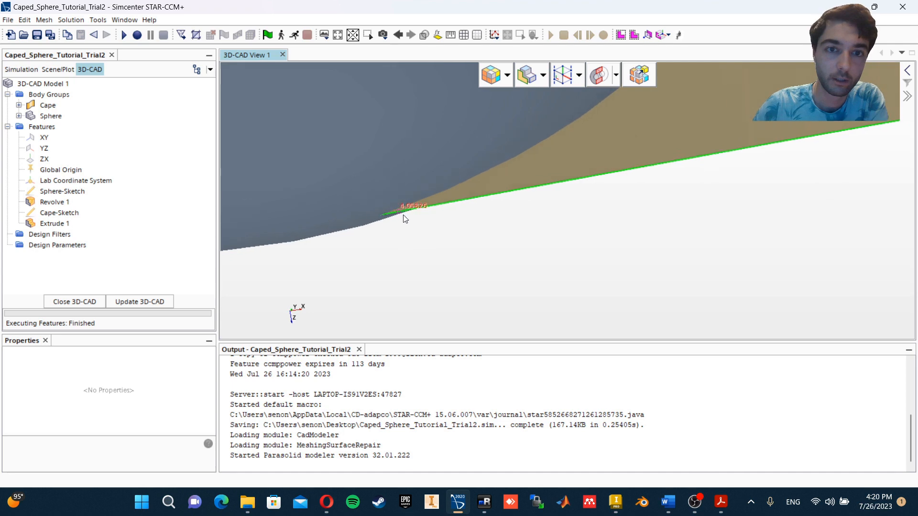
{"action": "mouse_move", "coordinate": [400, 217]}
{"action": "left_mouse_down"}
{"action": "mouse_move", "coordinate": [369, 209]}
{"action": "mouse_move", "coordinate": [391, 220]}
{"action": "left_mouse_up"}
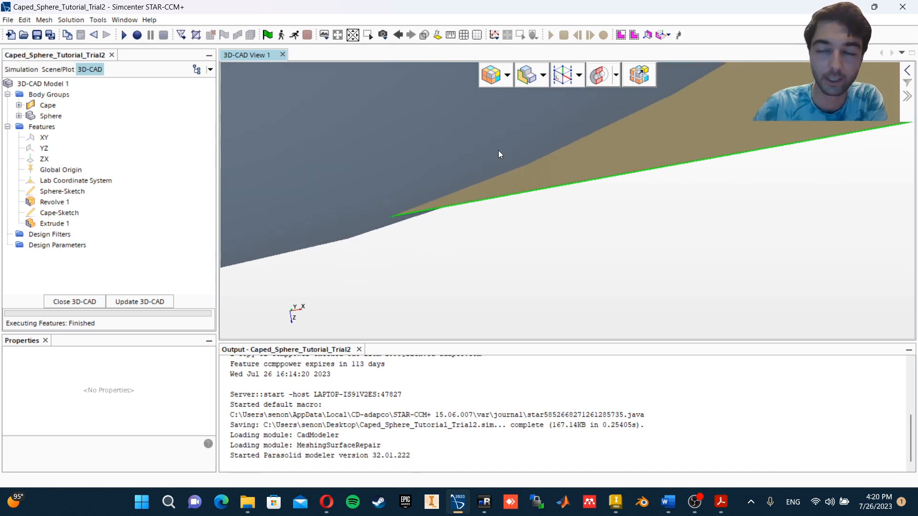
{"action": "scroll", "coordinate": [524, 119], "scroll_direction": "down", "scroll_amount": 10}
{"action": "mouse_move", "coordinate": [596, 194]}
{"action": "left_mouse_down"}
{"action": "mouse_move", "coordinate": [543, 235]}
{"action": "mouse_move", "coordinate": [538, 201]}
{"action": "left_mouse_up"}
{"action": "left_click_drag", "start_coordinate": [603, 263], "coordinate": [549, 206]}
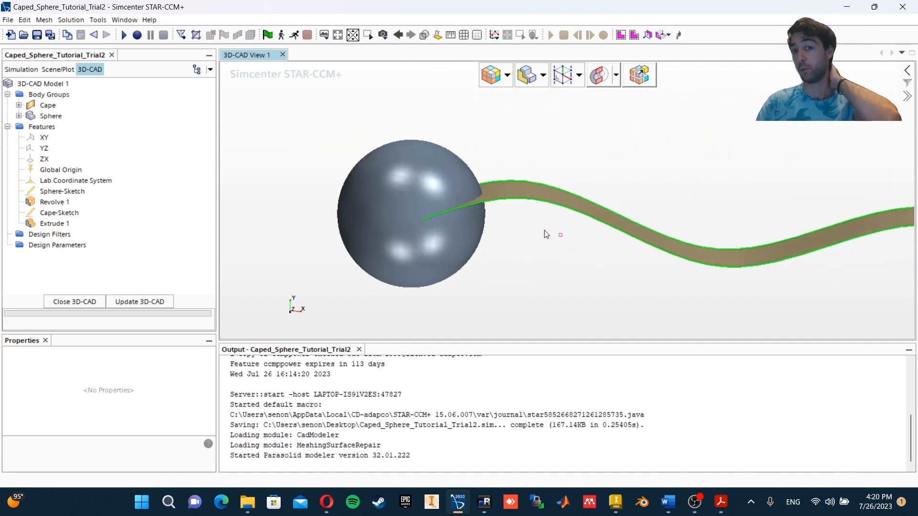
{"action": "scroll", "coordinate": [440, 230], "scroll_direction": "up", "scroll_amount": 5}
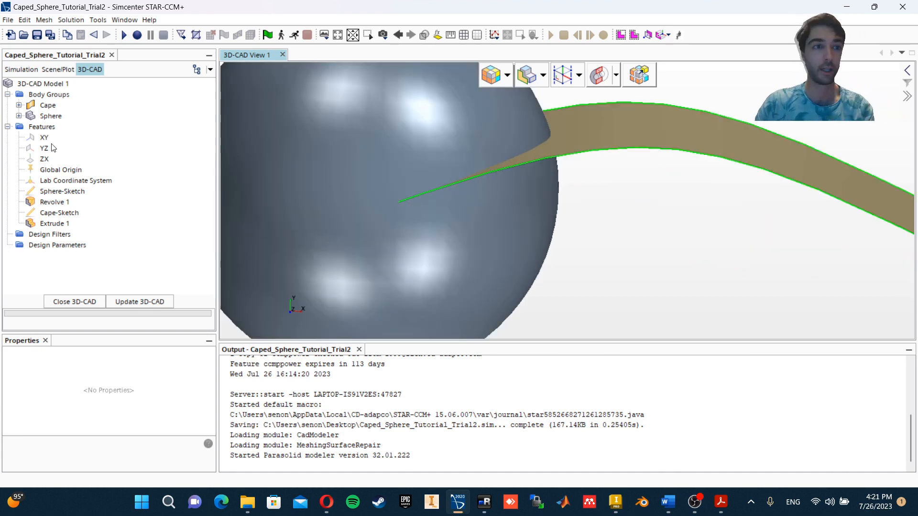
Set the cape extrusion's distance to 0.049 m, update the 3D-CAD model and save the simulation
{"action": "left_click", "coordinate": [57, 224]}
{"action": "left_click", "coordinate": [128, 417]}
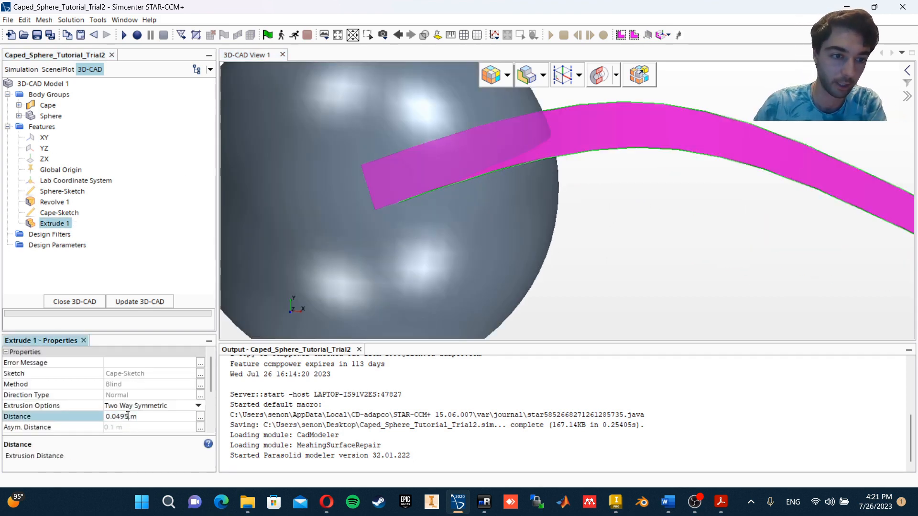
{"action": "key", "text": "BackSpace"}
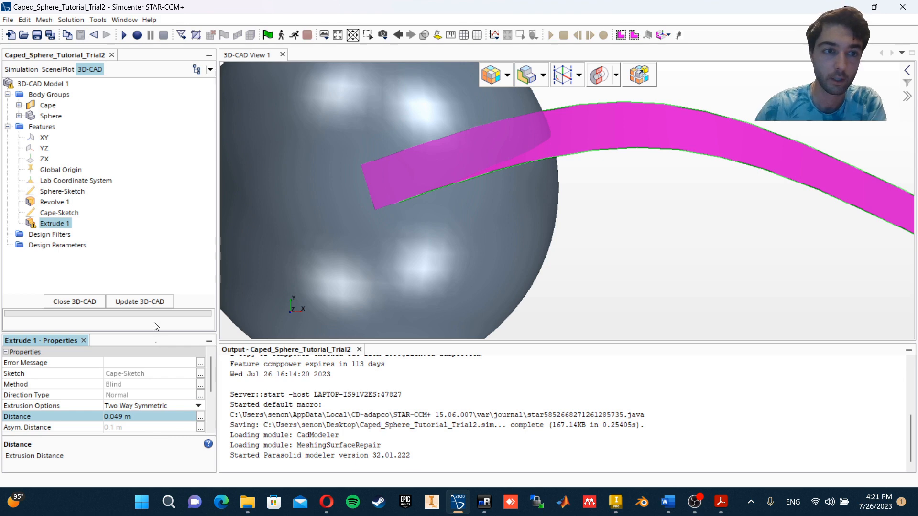
{"action": "left_click", "coordinate": [143, 301]}
{"action": "scroll", "coordinate": [589, 257], "scroll_direction": "down", "scroll_amount": 5}
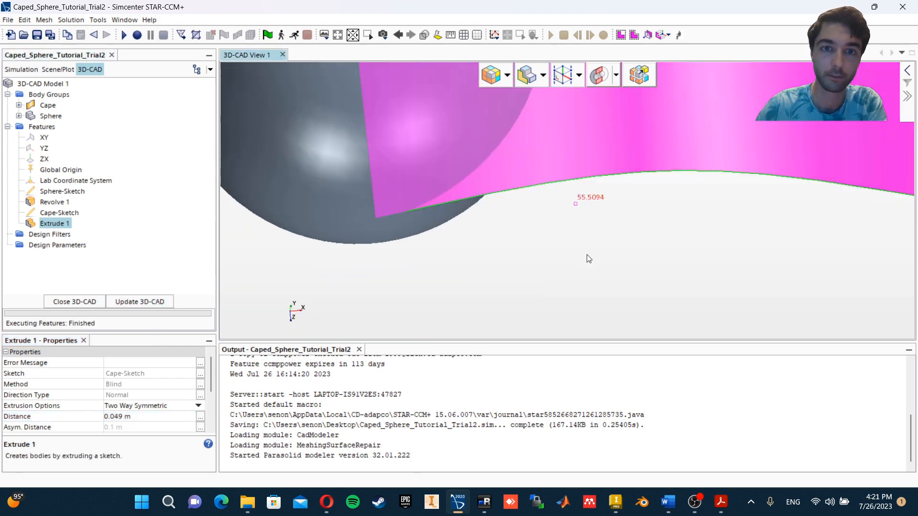
{"action": "left_click", "coordinate": [678, 268]}
{"action": "middle_click_drag", "start_coordinate": [679, 268], "coordinate": [338, 230]}
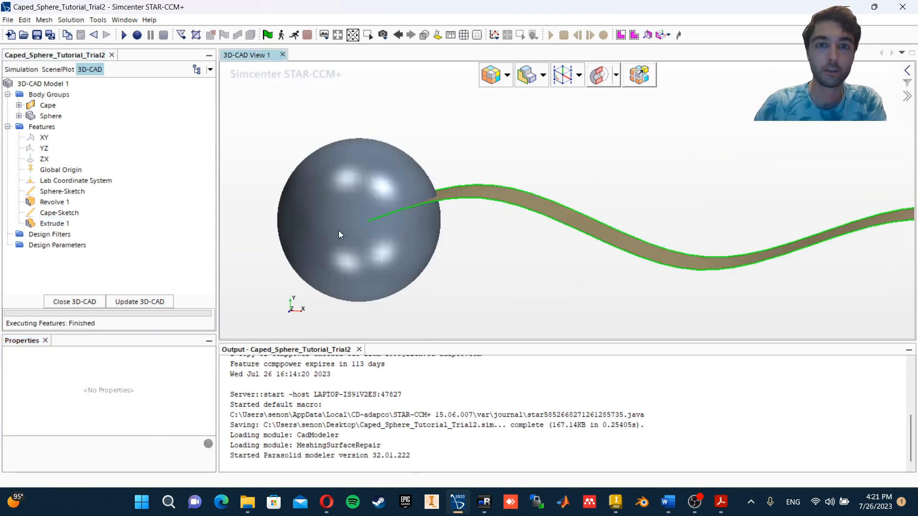
{"action": "left_click", "coordinate": [47, 106]}
{"action": "key", "text": "ctrl+s"}
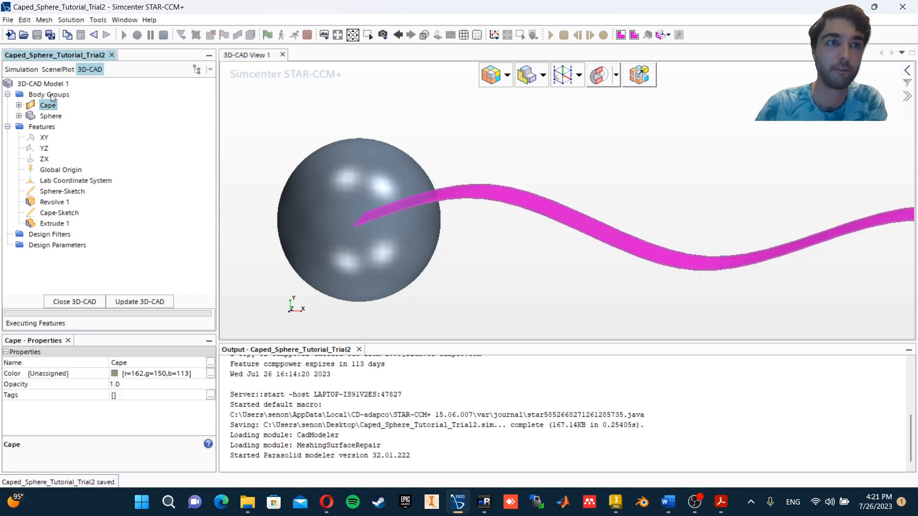
Thicken the Cape sheet body symmetrically with a thickness of 2 mm
{"action": "right_click", "coordinate": [40, 104]}
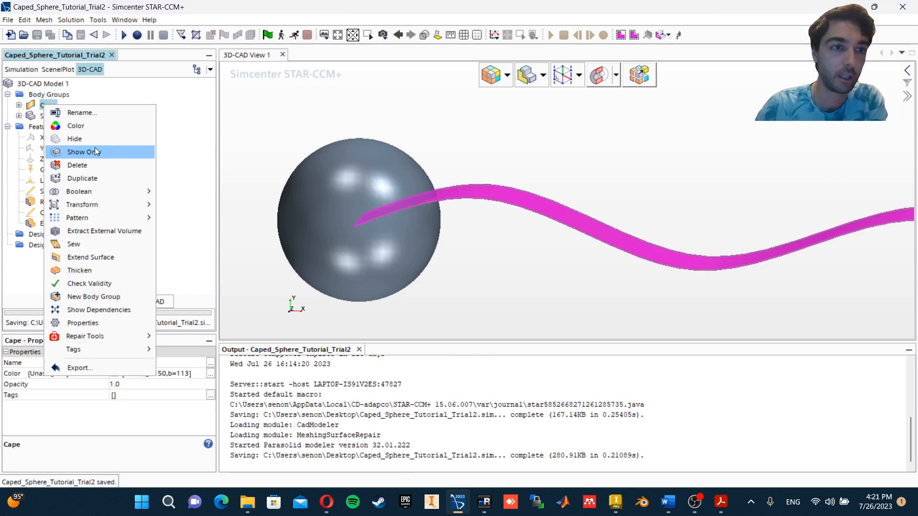
{"action": "left_click", "coordinate": [79, 270]}
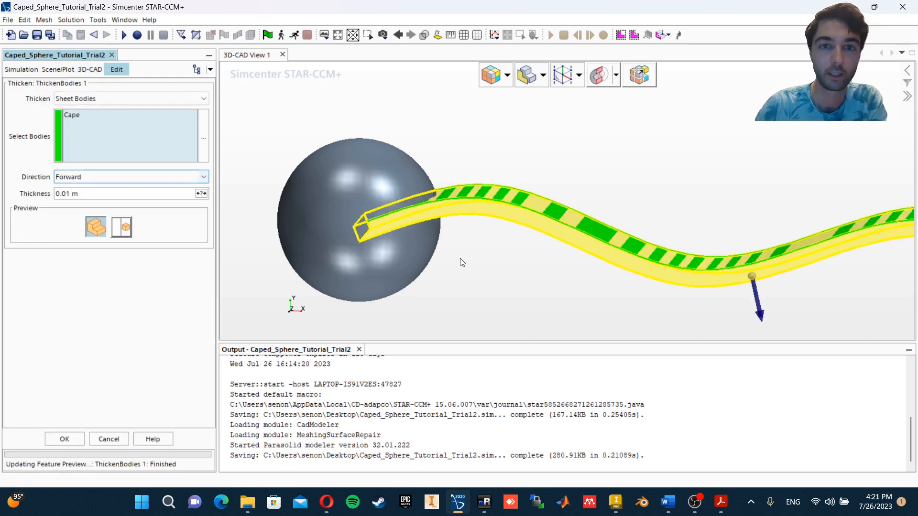
{"action": "left_click", "coordinate": [78, 178]}
{"action": "left_click", "coordinate": [89, 212]}
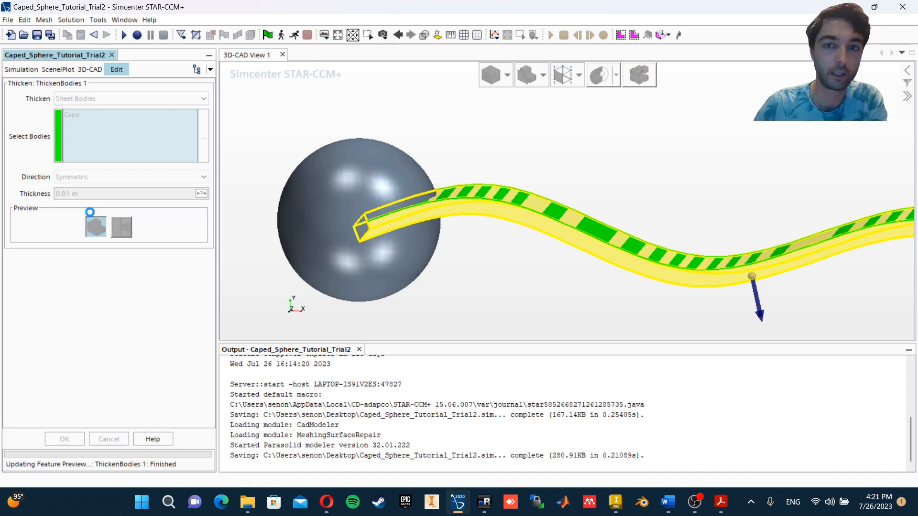
{"action": "left_click", "coordinate": [93, 195]}
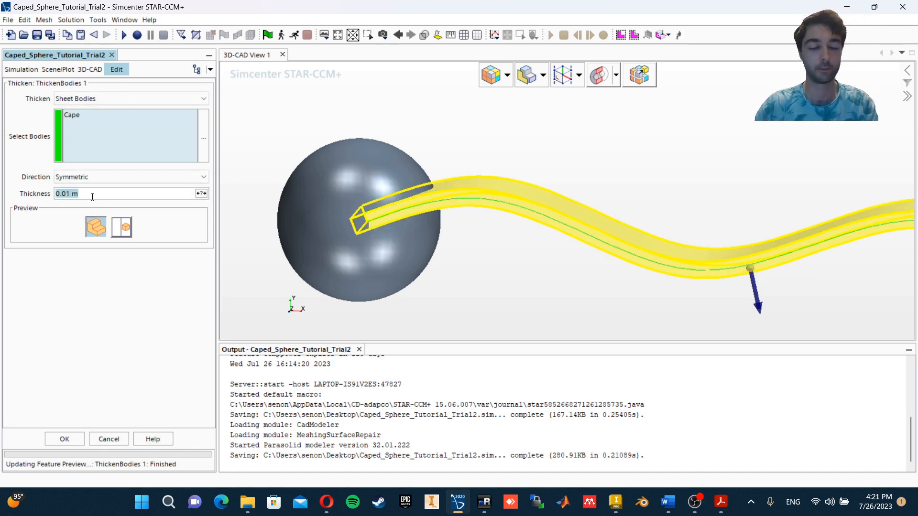
{"action": "type", "text": "2mm"}
{"action": "key", "text": "Return"}
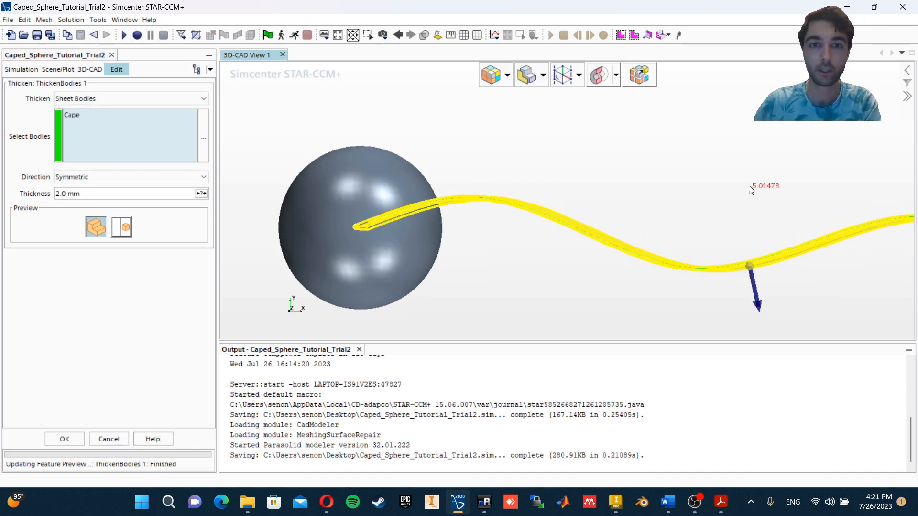
{"action": "left_click_drag", "start_coordinate": [750, 186], "coordinate": [751, 189]}
{"action": "right_click_drag", "start_coordinate": [707, 199], "coordinate": [534, 209]}
{"action": "scroll", "coordinate": [533, 208], "scroll_direction": "down", "scroll_amount": 3}
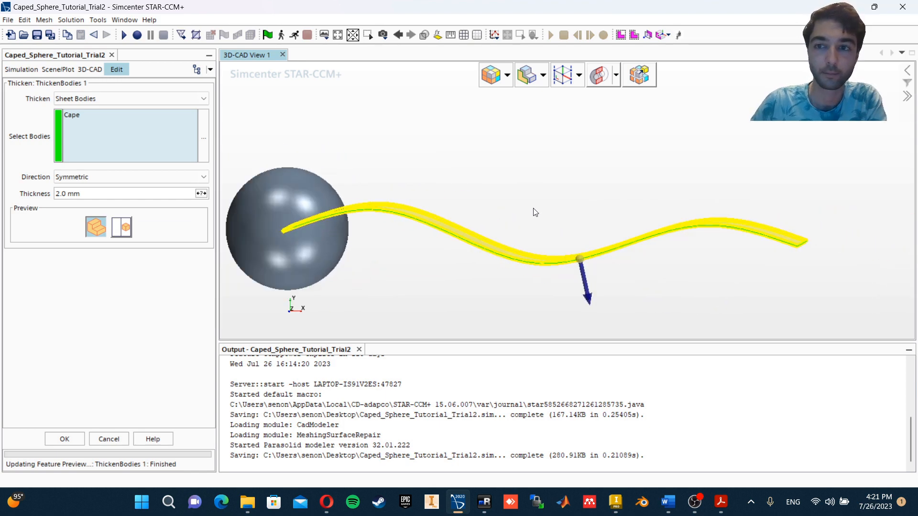
{"action": "left_click_drag", "start_coordinate": [524, 217], "coordinate": [346, 256]}
{"action": "left_click", "coordinate": [73, 431]}
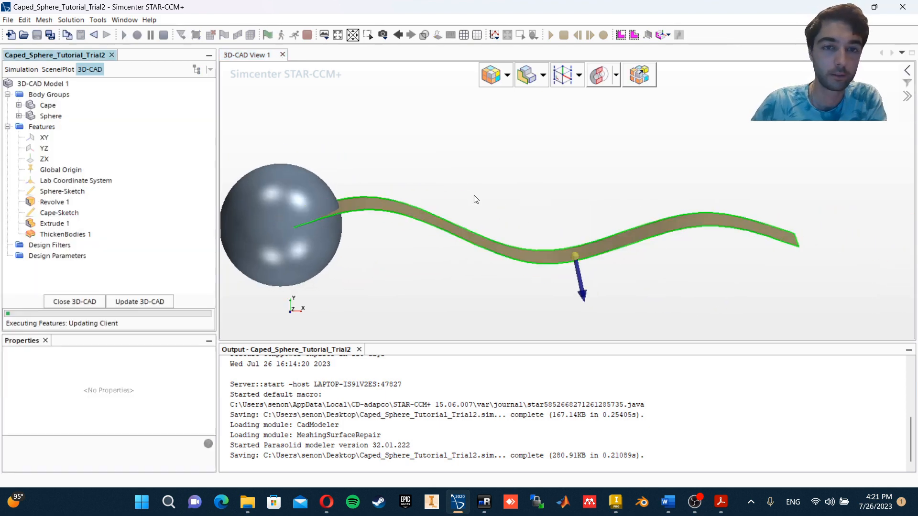
Inspect the thickened cape's shape along its length and highlight its thicken feature in the model
{"action": "scroll", "coordinate": [452, 258], "scroll_direction": "up", "scroll_amount": 5}
{"action": "left_click_drag", "start_coordinate": [446, 262], "coordinate": [441, 261]}
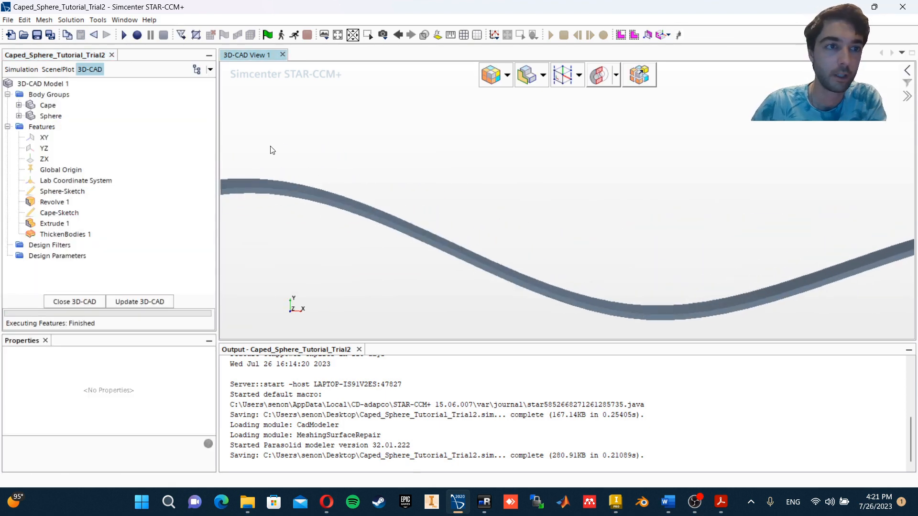
{"action": "left_click_drag", "start_coordinate": [406, 187], "coordinate": [410, 175]}
{"action": "scroll", "coordinate": [410, 177], "scroll_direction": "down", "scroll_amount": 4}
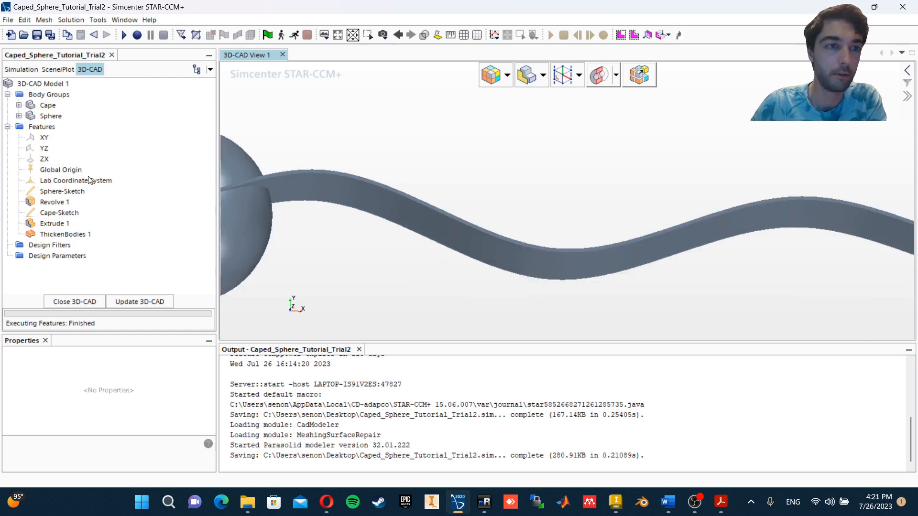
{"action": "left_click", "coordinate": [61, 234]}
{"action": "scroll", "coordinate": [430, 153], "scroll_direction": "down", "scroll_amount": 2}
{"action": "left_click", "coordinate": [433, 162]}
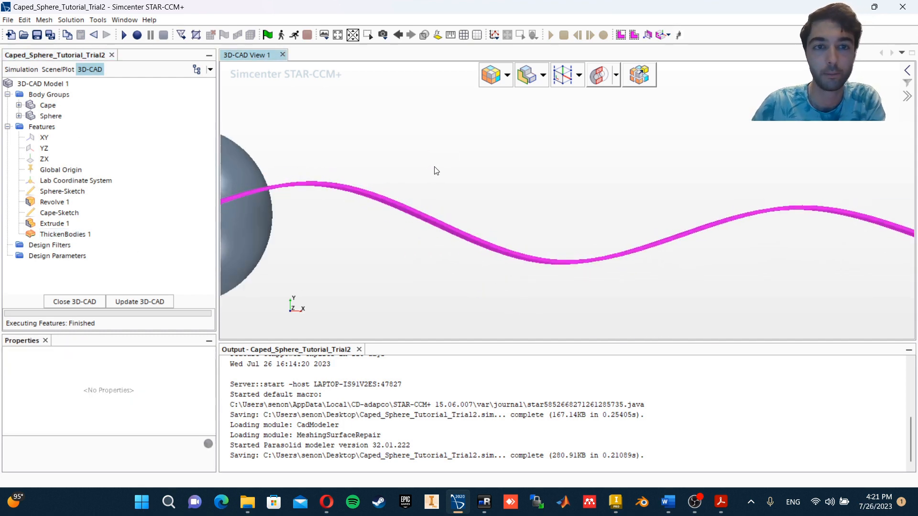
Save the simulation and unite the two bodies, with Sphere as the target body and Cape as the tool body
{"action": "scroll", "coordinate": [435, 171], "scroll_direction": "down", "scroll_amount": 4}
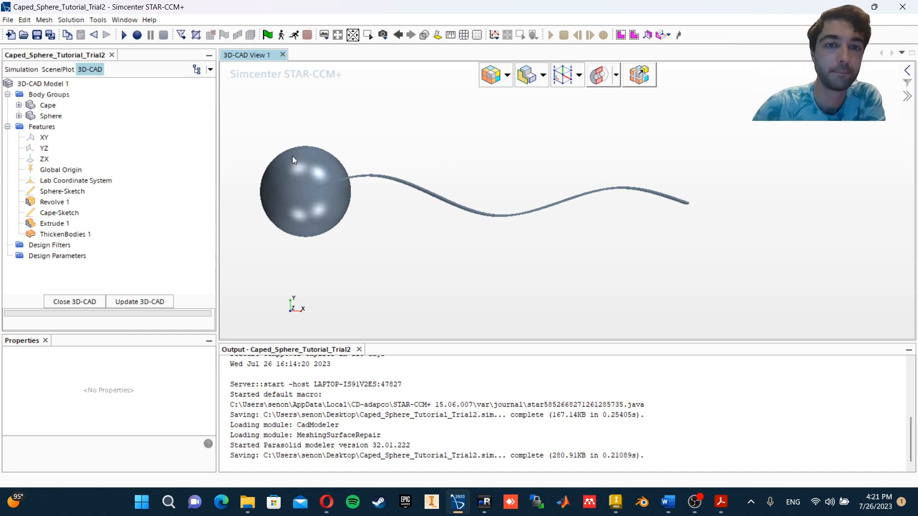
{"action": "left_click", "coordinate": [37, 34]}
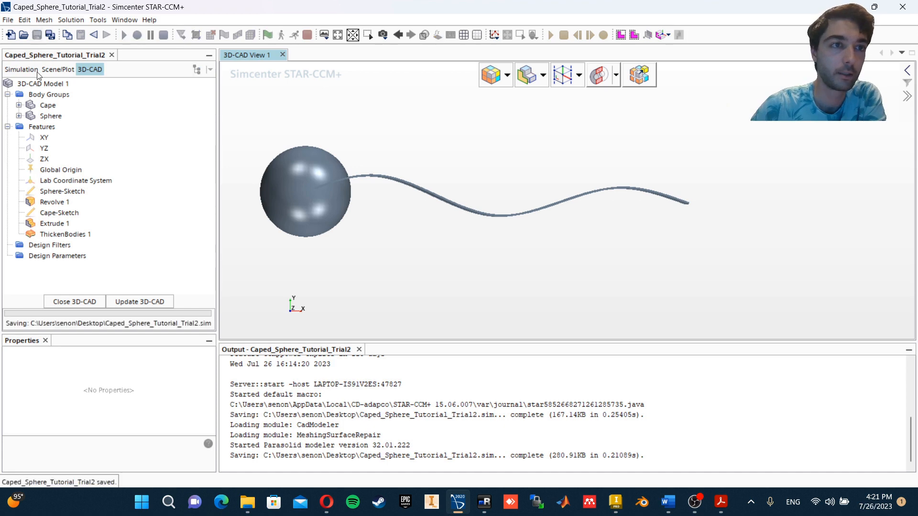
{"action": "left_click", "coordinate": [47, 107]}
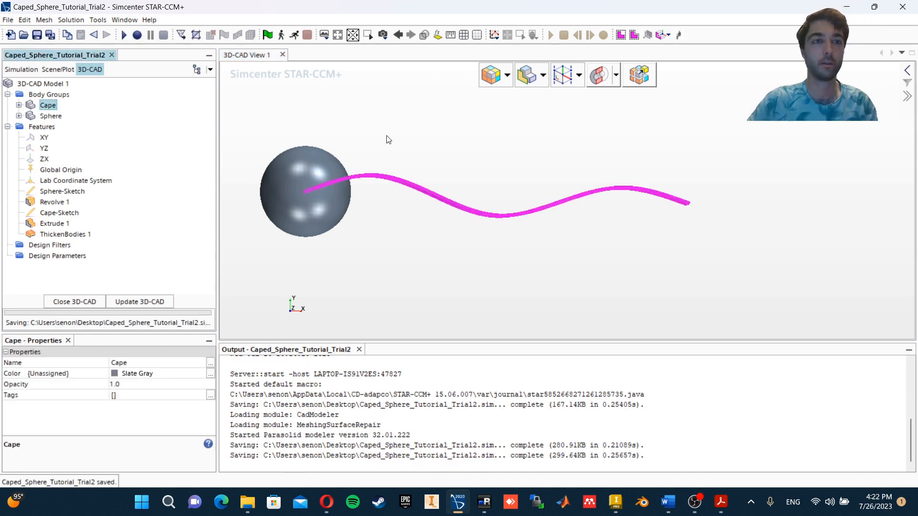
{"action": "left_click_drag", "start_coordinate": [388, 139], "coordinate": [275, 165]}
{"action": "left_click", "coordinate": [50, 116]}
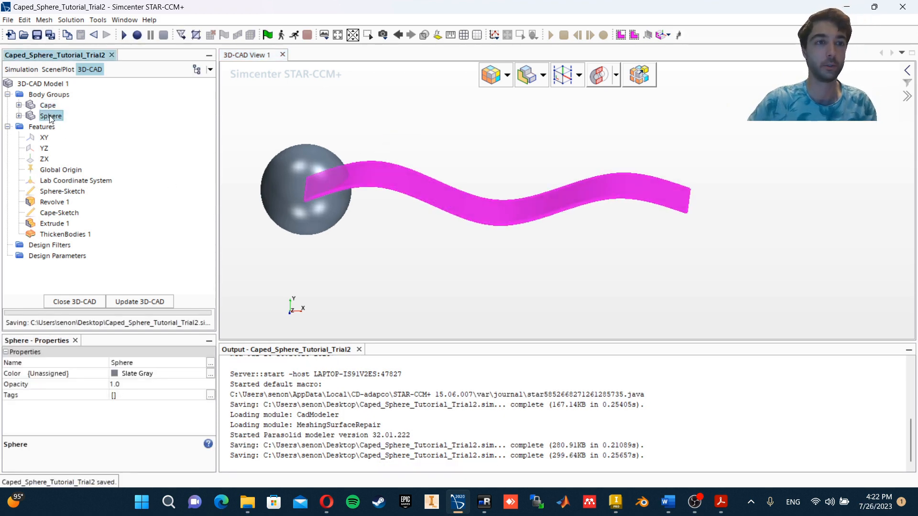
{"action": "left_click", "coordinate": [50, 106], "text": "ctrl"}
{"action": "right_click", "coordinate": [50, 109]}
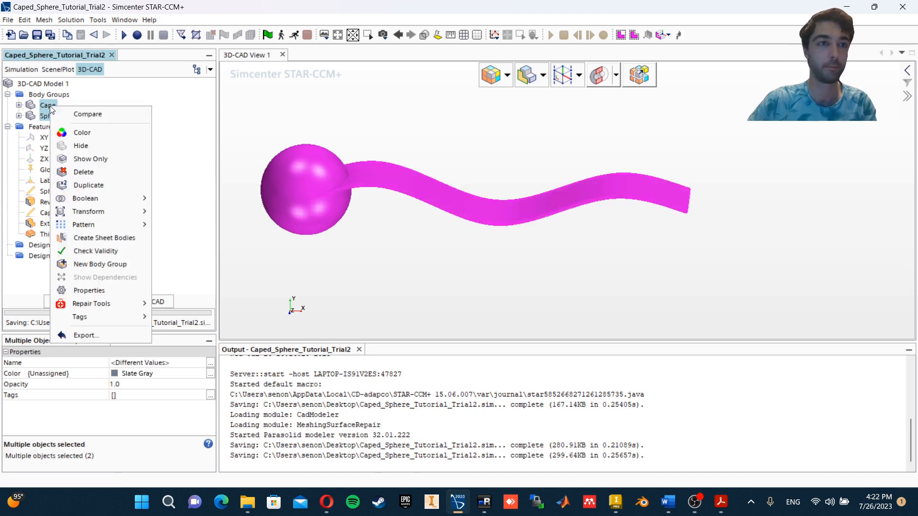
{"action": "mouse_move", "coordinate": [107, 203]}
{"action": "left_click", "coordinate": [171, 199]}
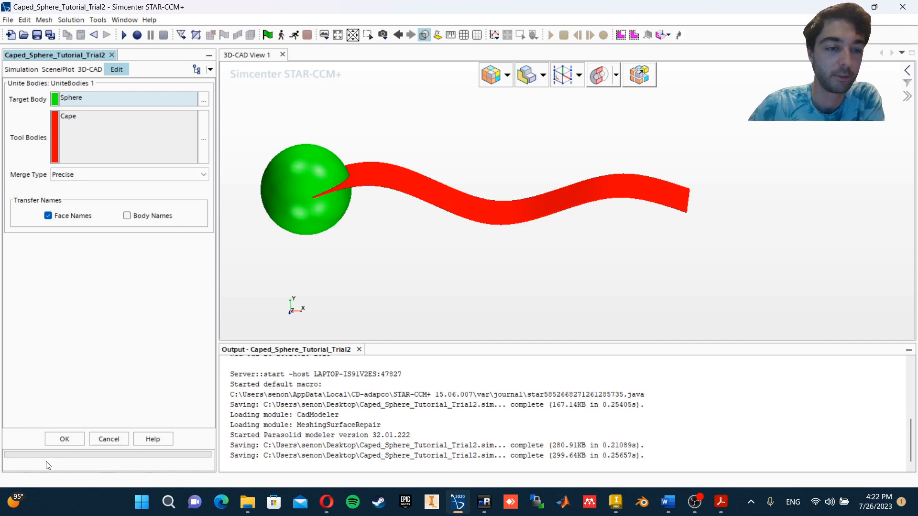
{"action": "left_click", "coordinate": [65, 439]}
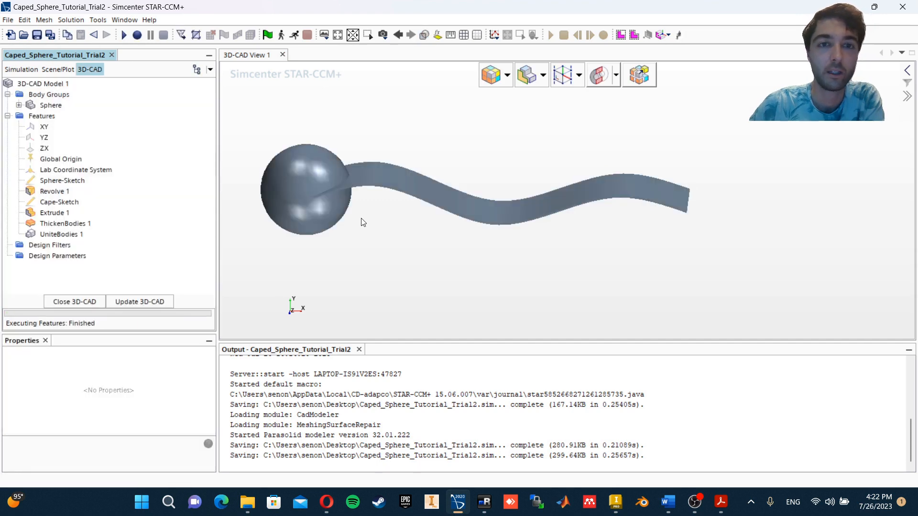
Start a constant-radius fillet on the two curved edges where the cape's faces meet the sphere
{"action": "scroll", "coordinate": [363, 223], "scroll_direction": "up", "scroll_amount": 5}
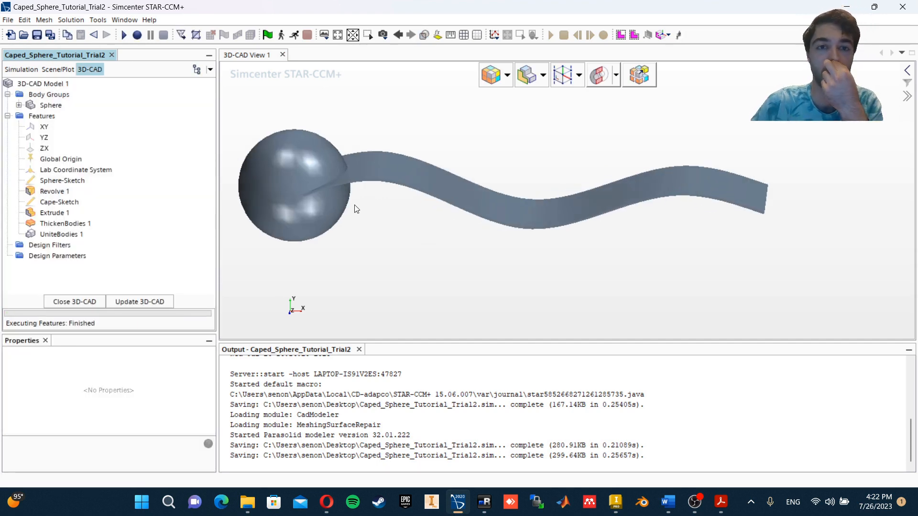
{"action": "scroll", "coordinate": [350, 171], "scroll_direction": "up", "scroll_amount": 3}
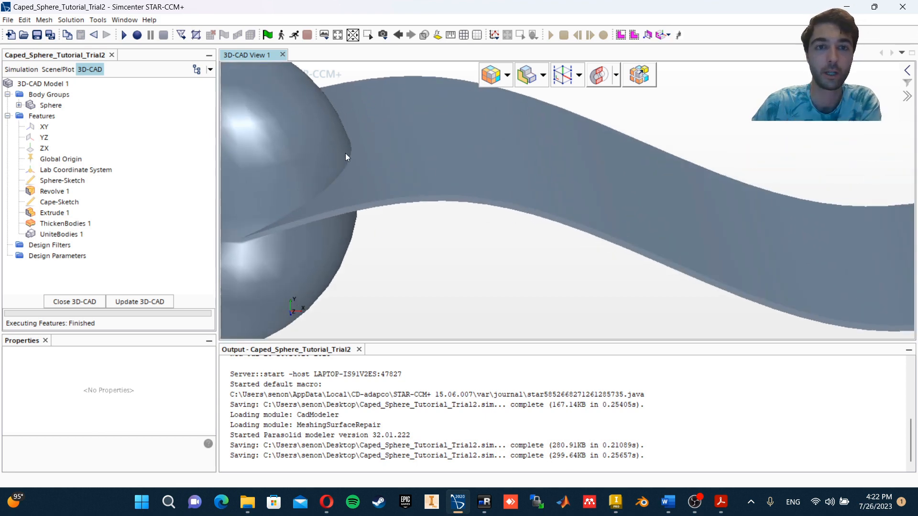
{"action": "scroll", "coordinate": [405, 204], "scroll_direction": "down", "scroll_amount": 3}
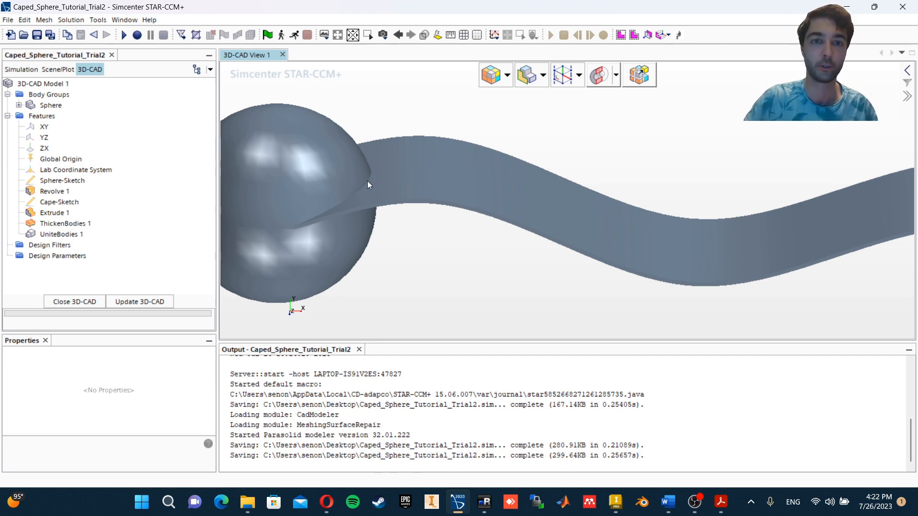
{"action": "left_click", "coordinate": [366, 182]}
{"action": "left_click_drag", "start_coordinate": [404, 249], "coordinate": [364, 203]}
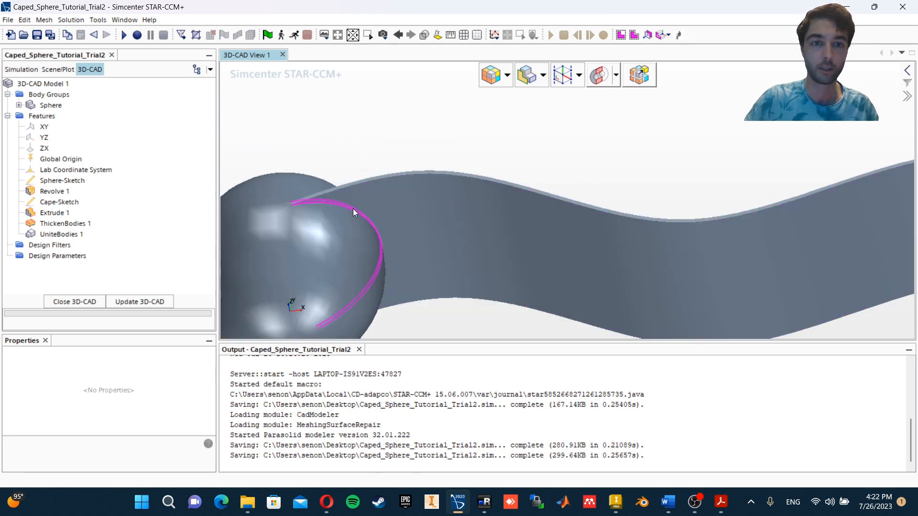
{"action": "left_click_drag", "start_coordinate": [375, 226], "coordinate": [420, 273]}
{"action": "scroll", "coordinate": [328, 253], "scroll_direction": "up", "scroll_amount": 5}
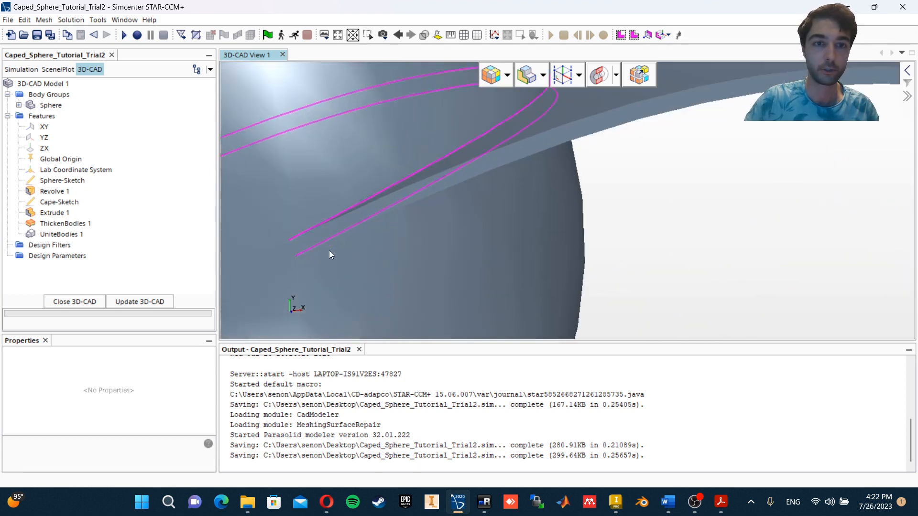
{"action": "scroll", "coordinate": [329, 252], "scroll_direction": "up", "scroll_amount": 3}
{"action": "left_click_drag", "start_coordinate": [323, 243], "coordinate": [346, 261]}
{"action": "scroll", "coordinate": [346, 261], "scroll_direction": "down", "scroll_amount": 3}
{"action": "scroll", "coordinate": [434, 154], "scroll_direction": "down", "scroll_amount": 2}
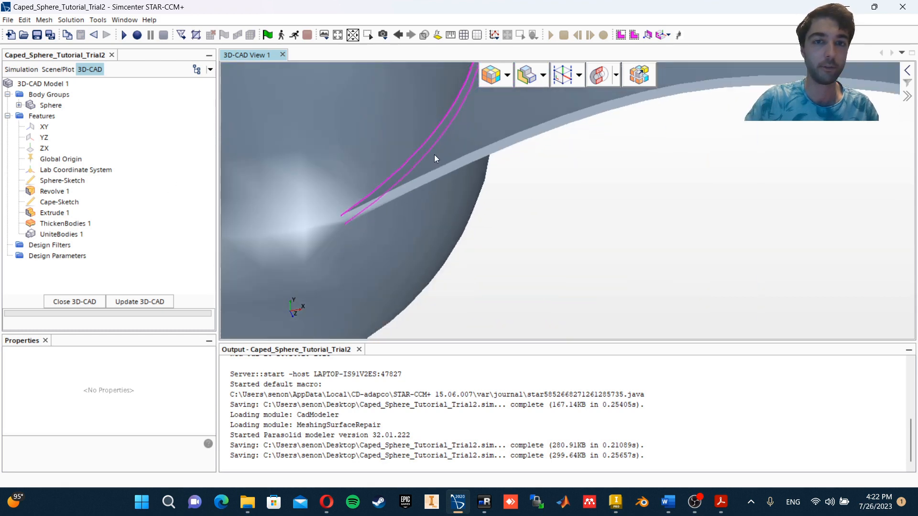
{"action": "scroll", "coordinate": [435, 148], "scroll_direction": "down", "scroll_amount": 2}
{"action": "right_click", "coordinate": [434, 131]}
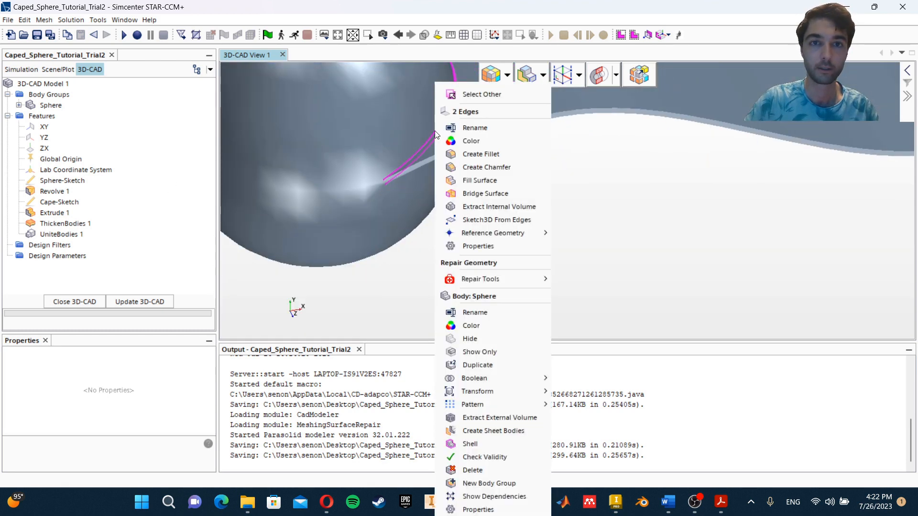
{"action": "left_click", "coordinate": [496, 158]}
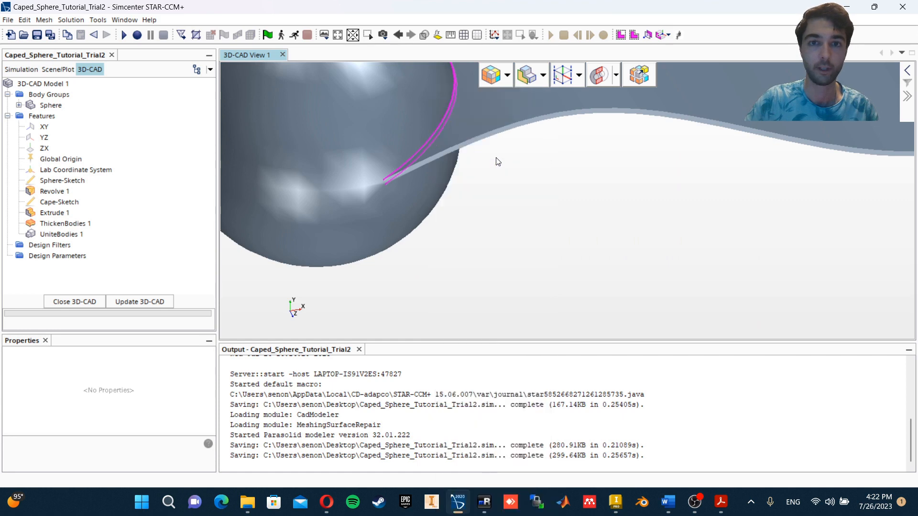
Preview the fillet between cape and sphere with radii of 2 mm and 4 mm
{"action": "left_click", "coordinate": [113, 137]}
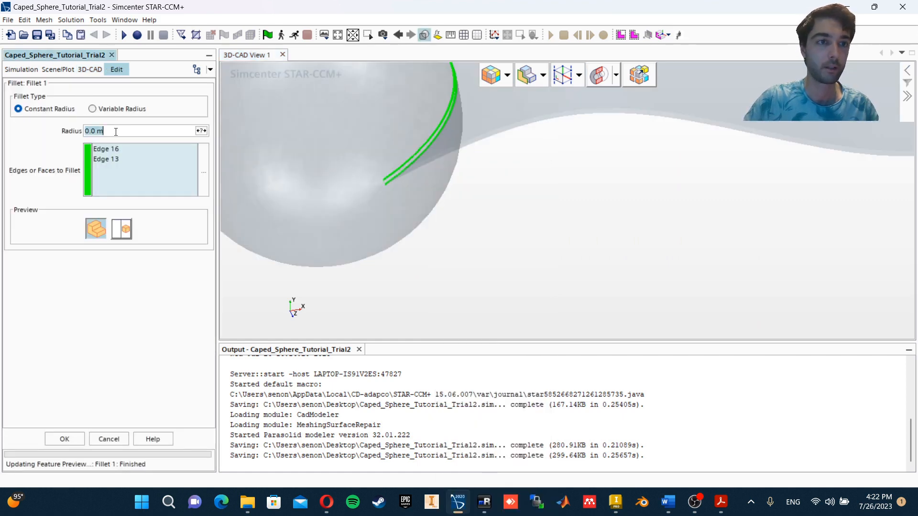
{"action": "type", "text": "2mm"}
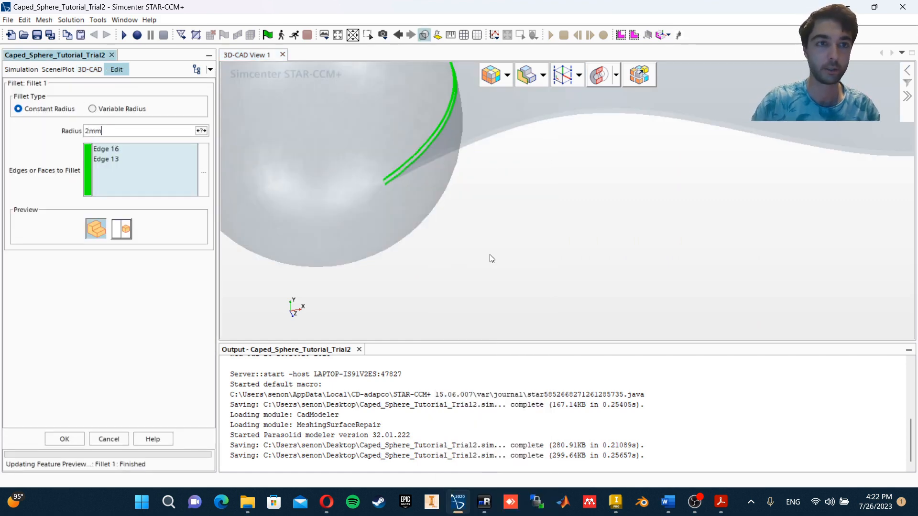
{"action": "key", "text": "Return"}
{"action": "scroll", "coordinate": [503, 178], "scroll_direction": "down", "scroll_amount": 4}
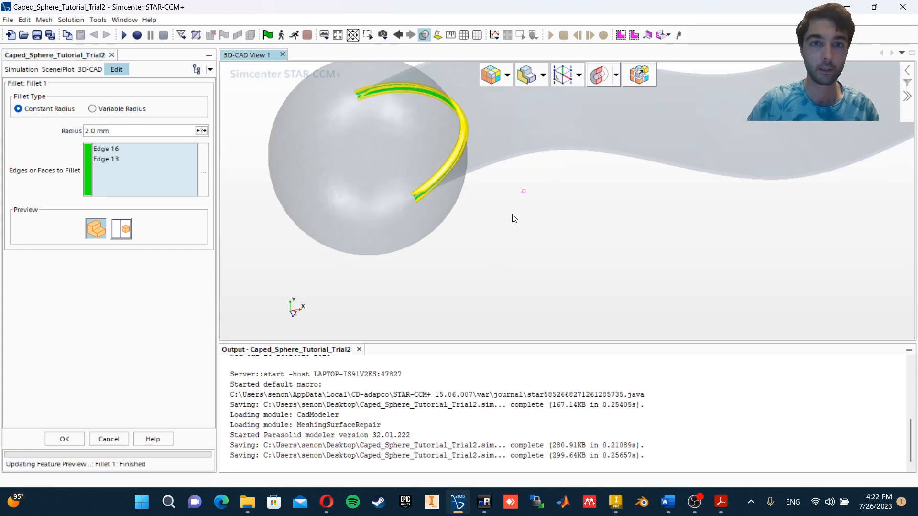
{"action": "left_click_drag", "start_coordinate": [512, 216], "coordinate": [477, 232]}
{"action": "left_click", "coordinate": [110, 131]}
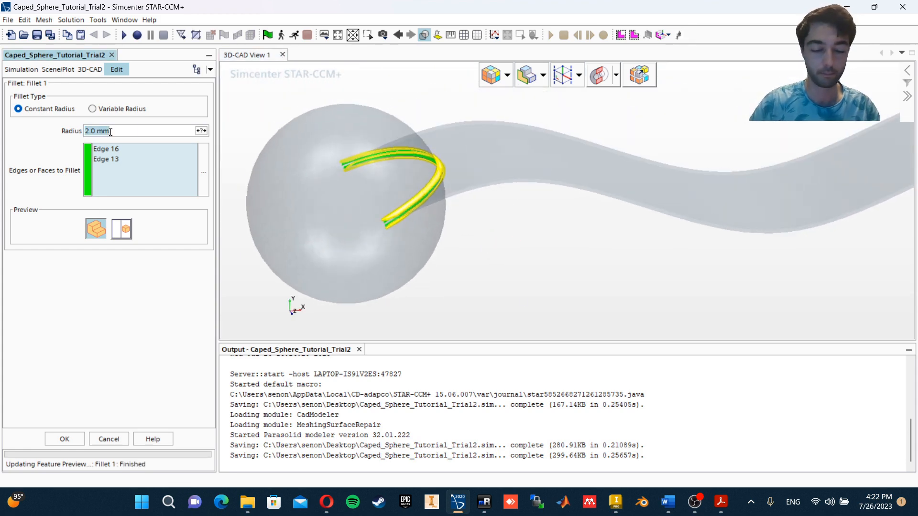
{"action": "type", "text": "4mm"}
{"action": "key", "text": "Return"}
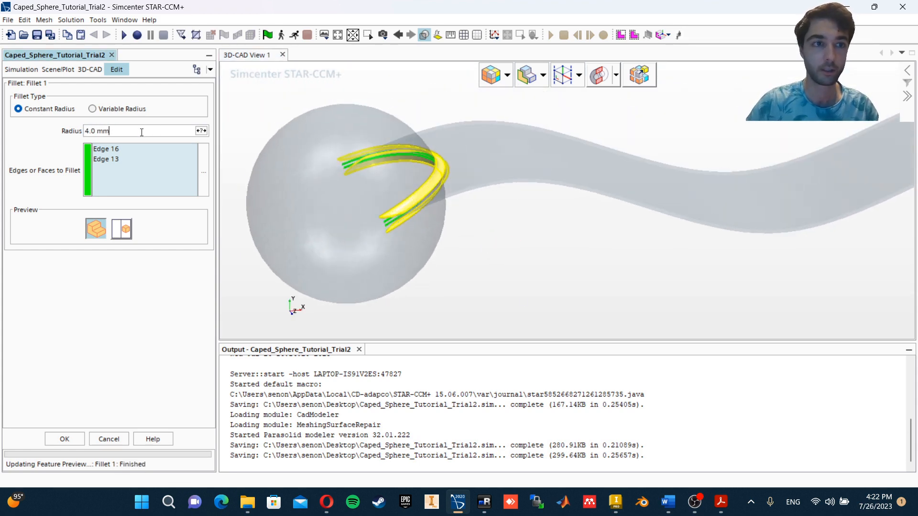
Set the fillet radius between cape and sphere to 10 mm and create the fillet
{"action": "left_click_drag", "start_coordinate": [142, 132], "coordinate": [75, 134]}
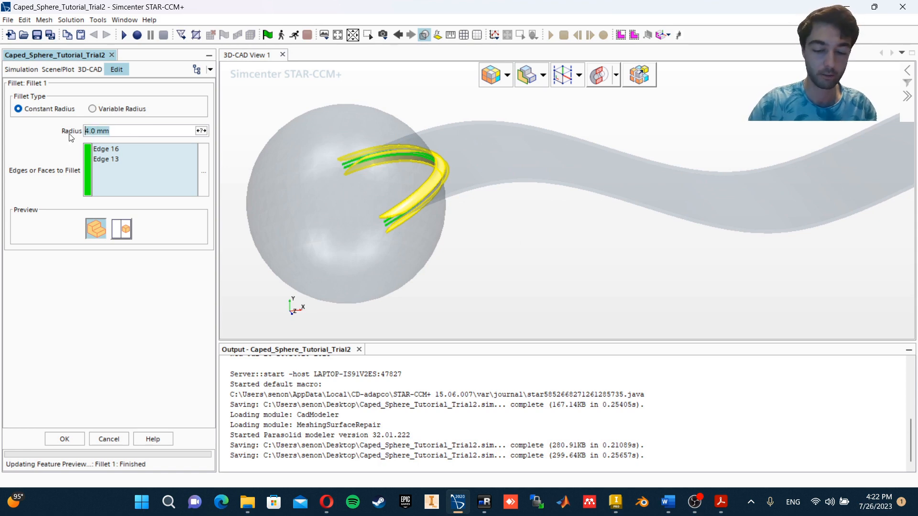
{"action": "type", "text": "10mm"}
{"action": "key", "text": "Return"}
{"action": "left_click_drag", "start_coordinate": [619, 295], "coordinate": [570, 289]}
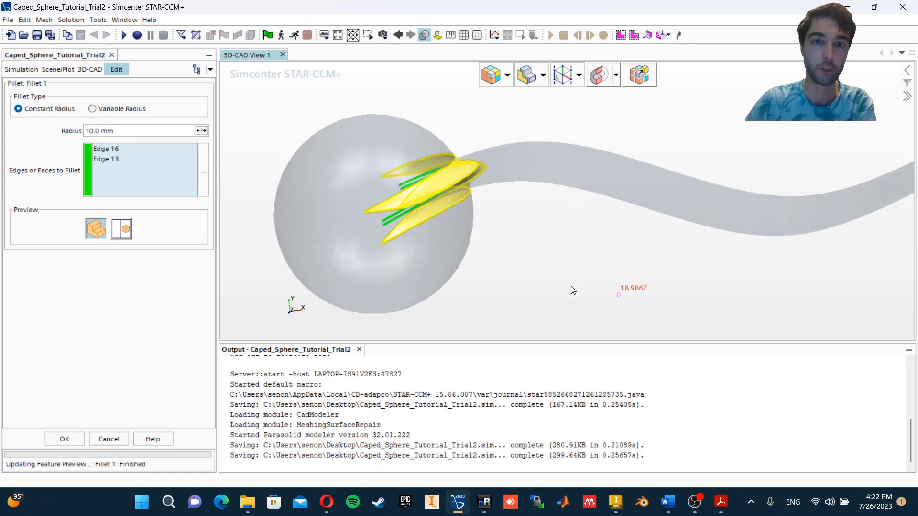
{"action": "left_click", "coordinate": [65, 439]}
Start a second constant-radius fillet on the four edges at the side ends of the cape-to-sphere fillet
{"action": "scroll", "coordinate": [460, 167], "scroll_direction": "up", "scroll_amount": 3}
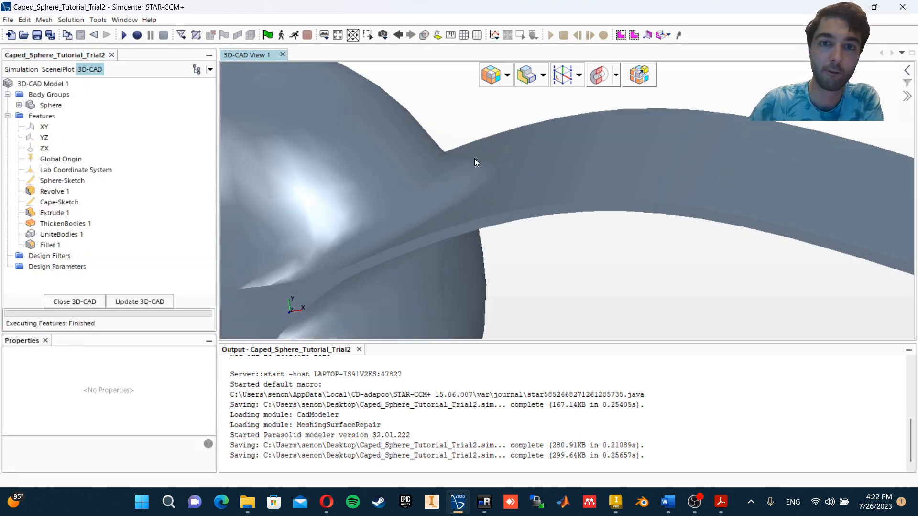
{"action": "scroll", "coordinate": [475, 163], "scroll_direction": "up", "scroll_amount": 2}
{"action": "scroll", "coordinate": [392, 170], "scroll_direction": "down", "scroll_amount": 5}
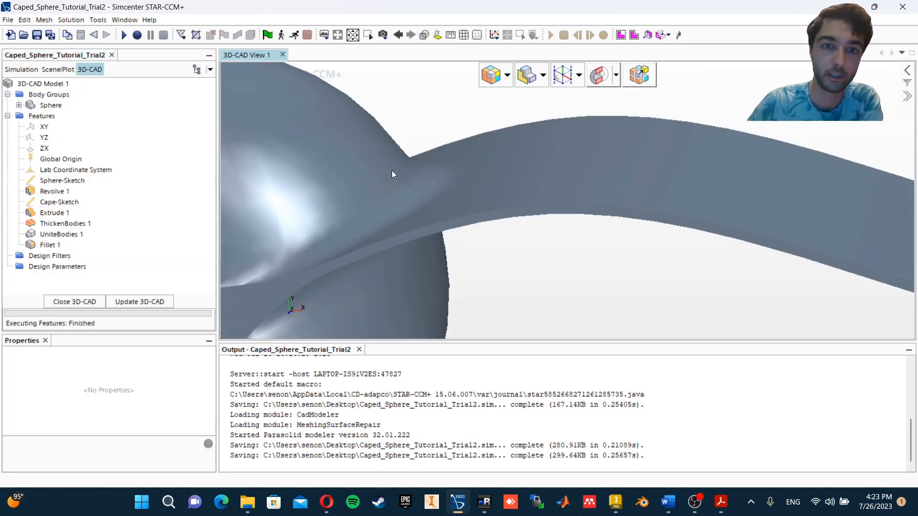
{"action": "left_click_drag", "start_coordinate": [436, 197], "coordinate": [431, 180]}
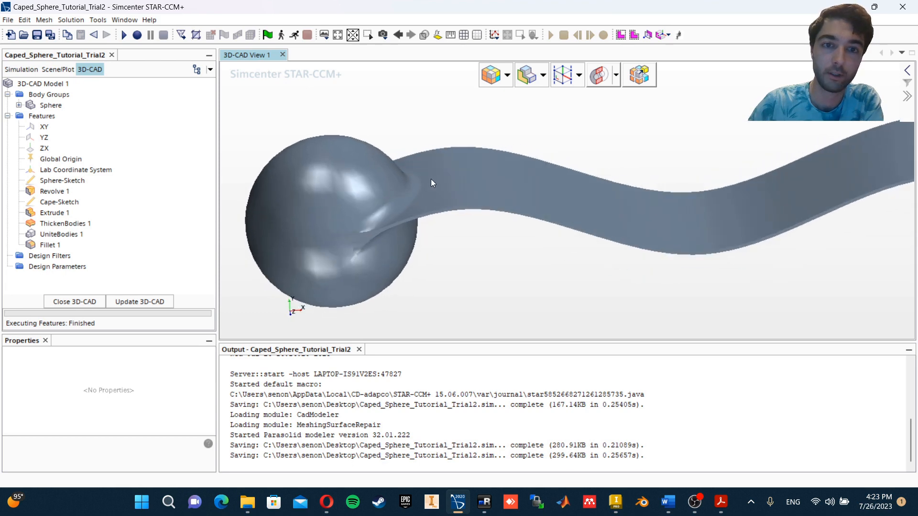
{"action": "scroll", "coordinate": [388, 234], "scroll_direction": "up", "scroll_amount": 4}
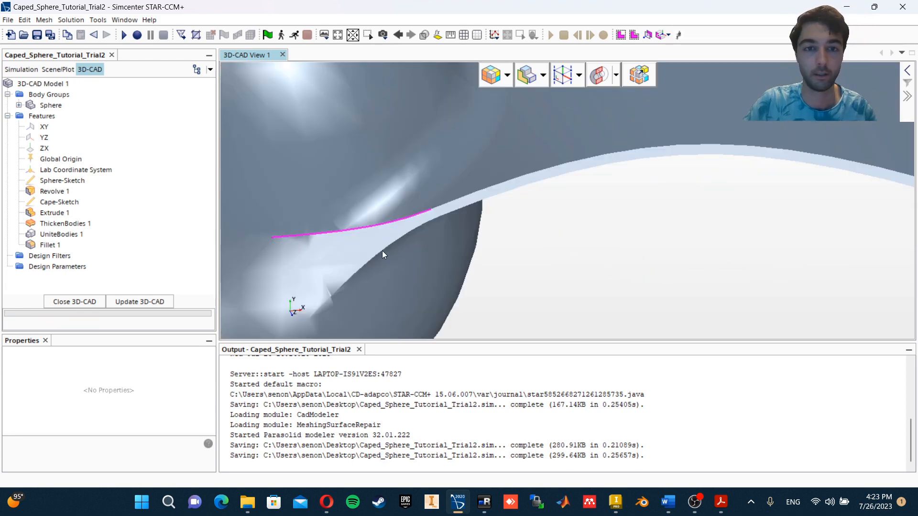
{"action": "scroll", "coordinate": [389, 254], "scroll_direction": "down", "scroll_amount": 5}
{"action": "left_click_drag", "start_coordinate": [459, 154], "coordinate": [469, 172]}
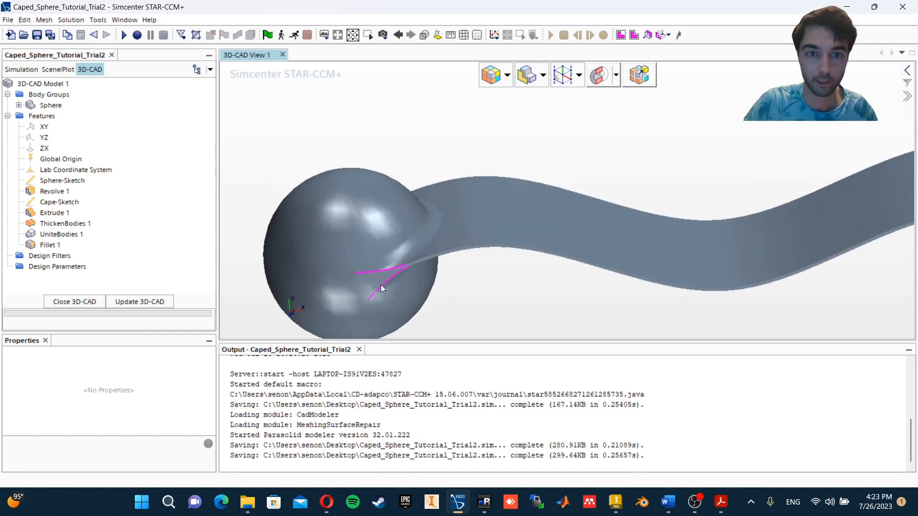
{"action": "left_click_drag", "start_coordinate": [452, 139], "coordinate": [408, 224]}
{"action": "scroll", "coordinate": [408, 223], "scroll_direction": "up", "scroll_amount": 3}
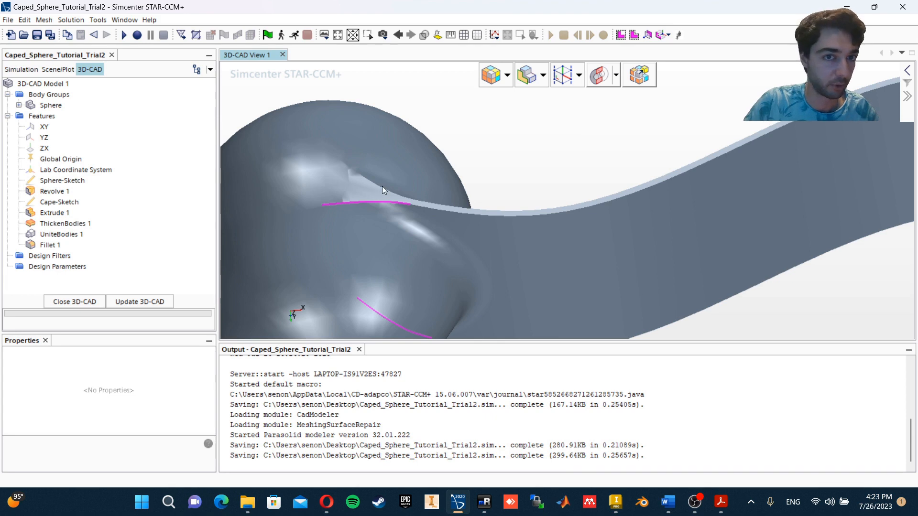
{"action": "right_click", "coordinate": [380, 188]}
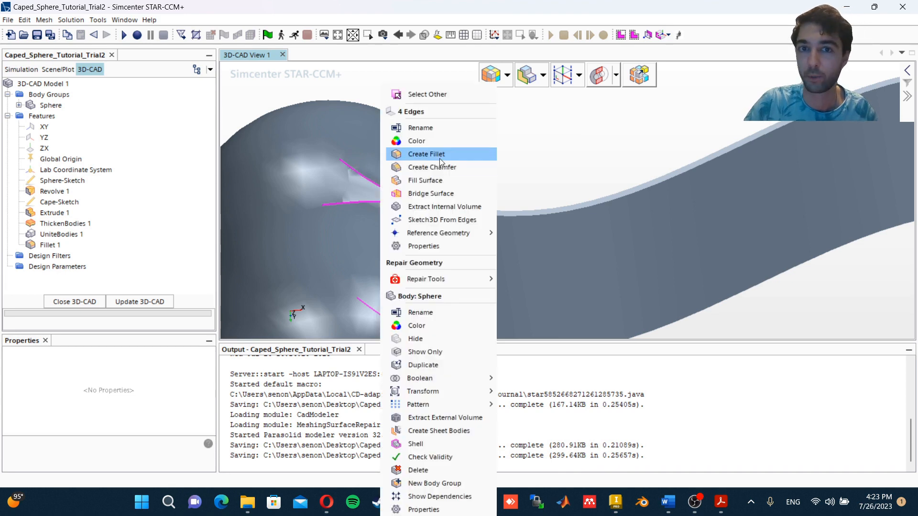
{"action": "left_click", "coordinate": [426, 154]}
{"action": "scroll", "coordinate": [371, 223], "scroll_direction": "down", "scroll_amount": 3}
Preview the second fillet on the four side edges with a radius of 1 mm
{"action": "left_click", "coordinate": [128, 130]}
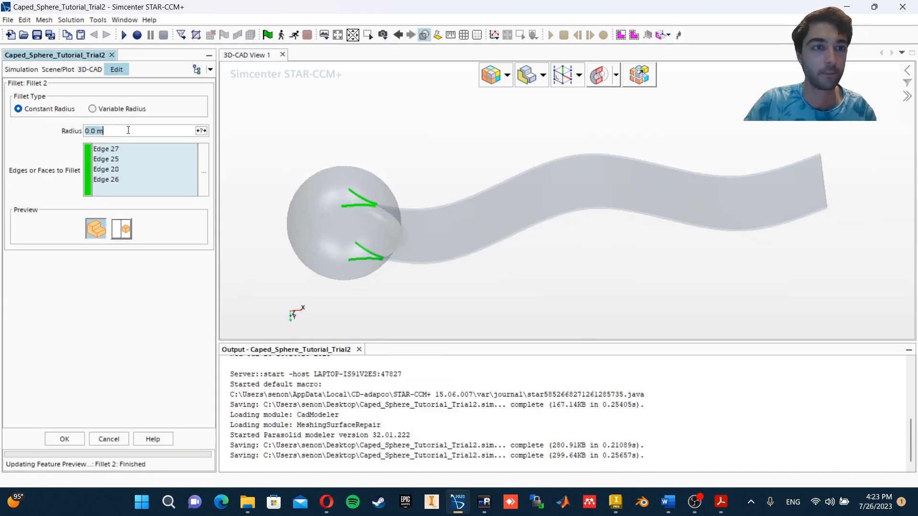
{"action": "type", "text": "1mm"}
{"action": "key", "text": "Return"}
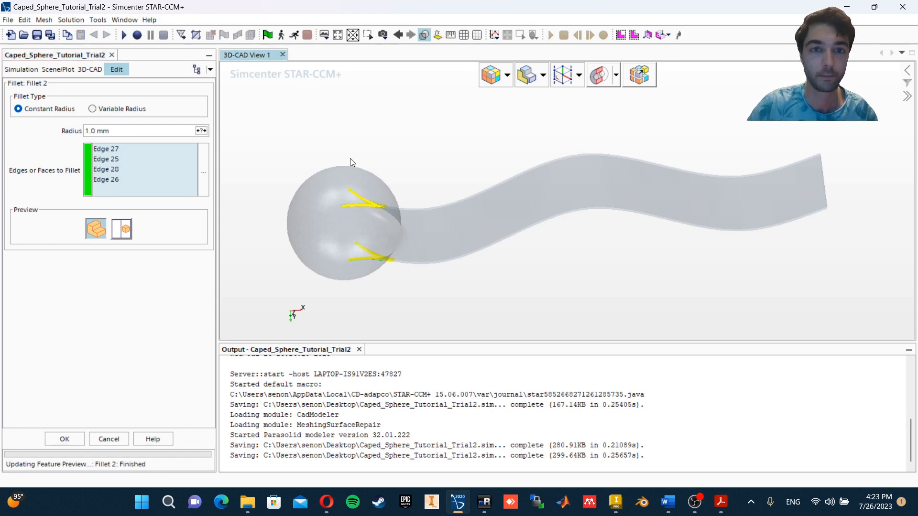
{"action": "scroll", "coordinate": [374, 177], "scroll_direction": "up", "scroll_amount": 3}
{"action": "scroll", "coordinate": [406, 205], "scroll_direction": "up", "scroll_amount": 5}
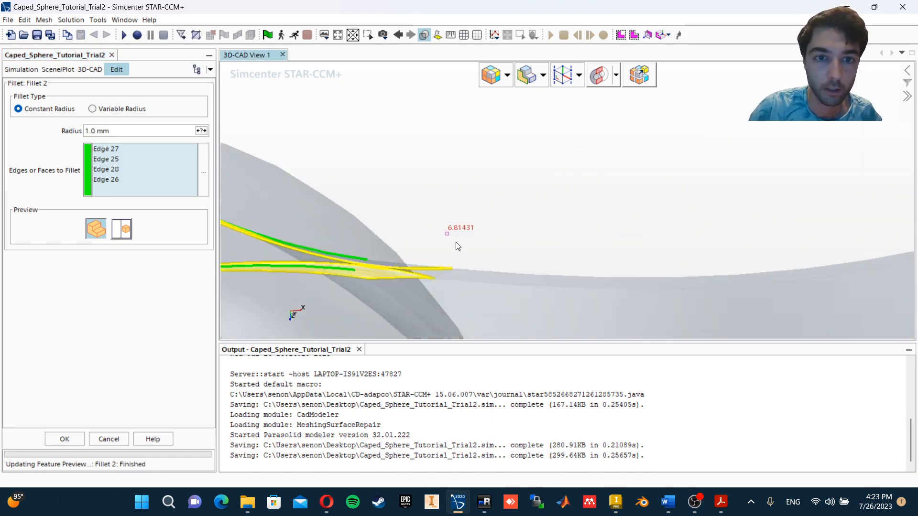
{"action": "scroll", "coordinate": [483, 273], "scroll_direction": "up", "scroll_amount": 8}
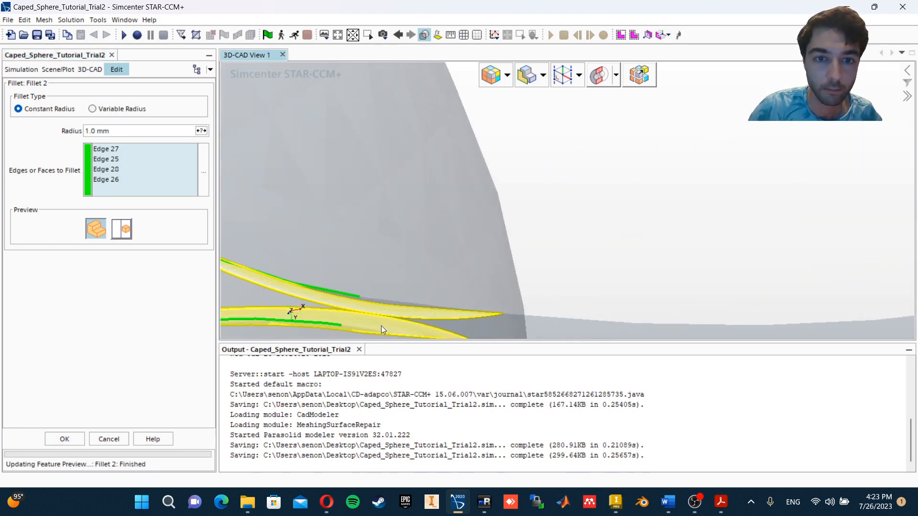
Set the radius of the second fillet on the four side edges to 2 mm and create the fillet
{"action": "left_click", "coordinate": [86, 131]}
{"action": "type", "text": "3mm"}
{"action": "key", "text": "Return"}
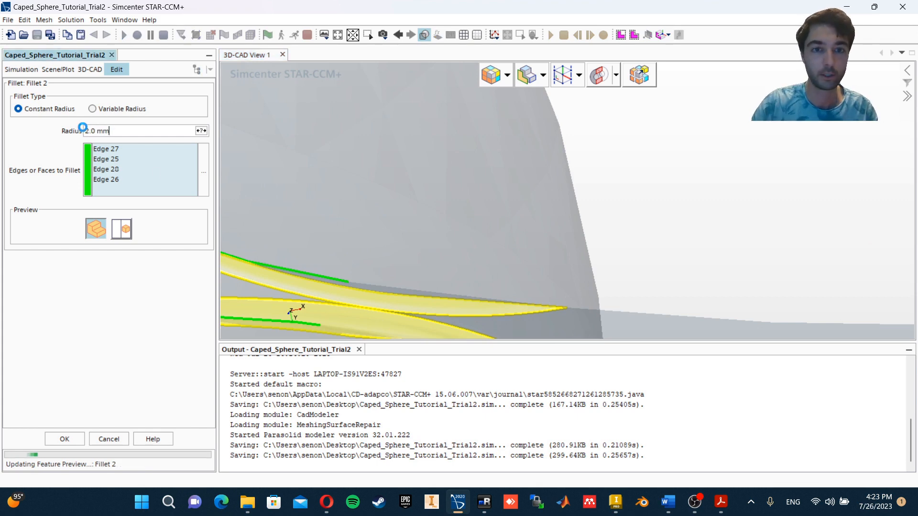
{"action": "scroll", "coordinate": [580, 162], "scroll_direction": "down", "scroll_amount": 8}
{"action": "left_click_drag", "start_coordinate": [570, 156], "coordinate": [519, 203]}
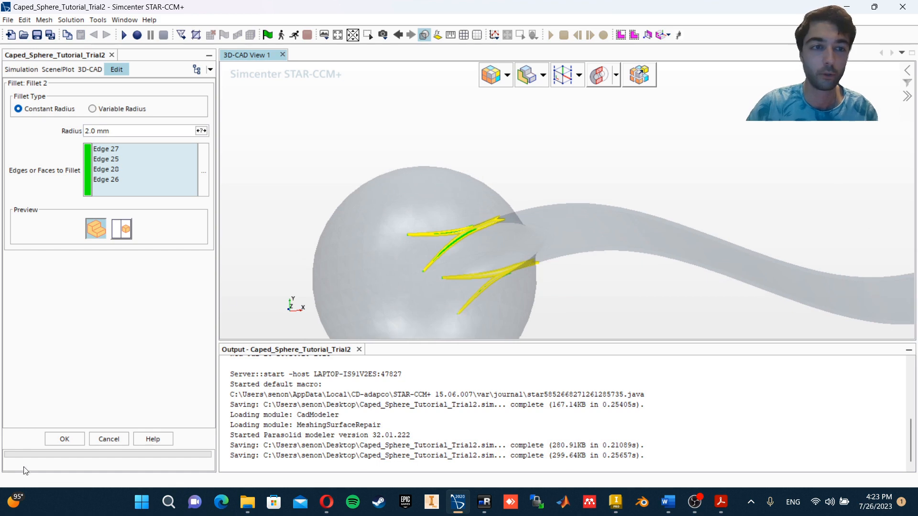
{"action": "left_click", "coordinate": [65, 438]}
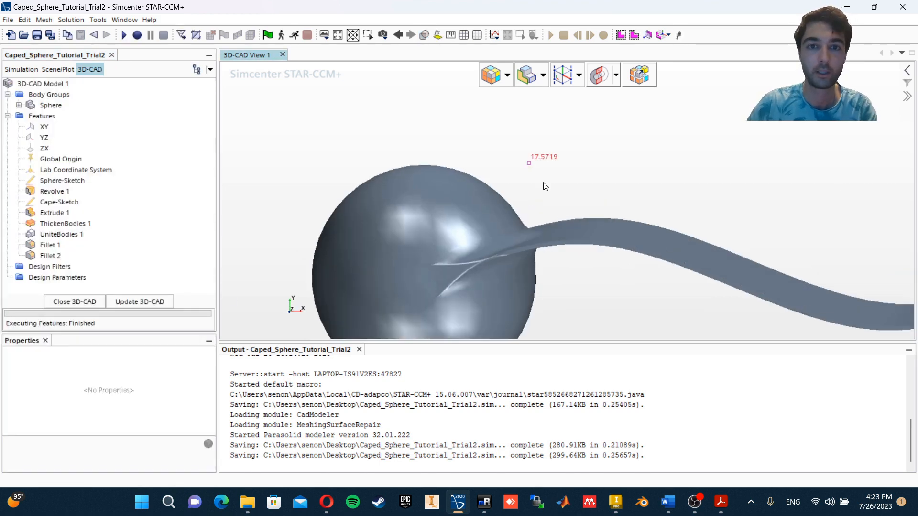
Examine the filleted cape-to-sphere junction and the whole caped sphere from several angles
{"action": "scroll", "coordinate": [516, 279], "scroll_direction": "up", "scroll_amount": 3}
{"action": "scroll", "coordinate": [478, 280], "scroll_direction": "up", "scroll_amount": 4}
{"action": "mouse_move", "coordinate": [472, 279]}
{"action": "left_mouse_down"}
{"action": "mouse_move", "coordinate": [555, 316]}
{"action": "mouse_move", "coordinate": [557, 260]}
{"action": "mouse_move", "coordinate": [614, 297]}
{"action": "mouse_move", "coordinate": [586, 249]}
{"action": "mouse_move", "coordinate": [537, 284]}
{"action": "left_mouse_up"}
{"action": "right_click_drag", "start_coordinate": [593, 301], "coordinate": [506, 212]}
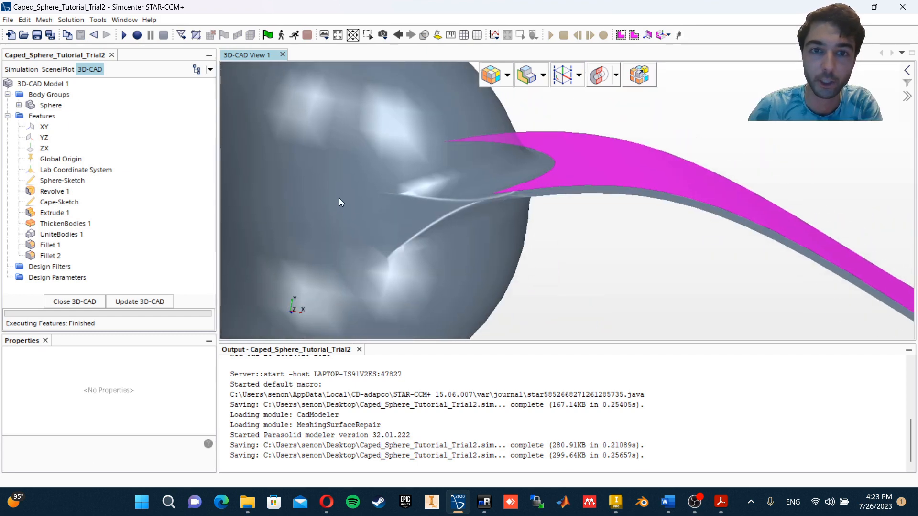
{"action": "left_click_drag", "start_coordinate": [606, 245], "coordinate": [614, 276]}
{"action": "scroll", "coordinate": [615, 274], "scroll_direction": "down", "scroll_amount": 6}
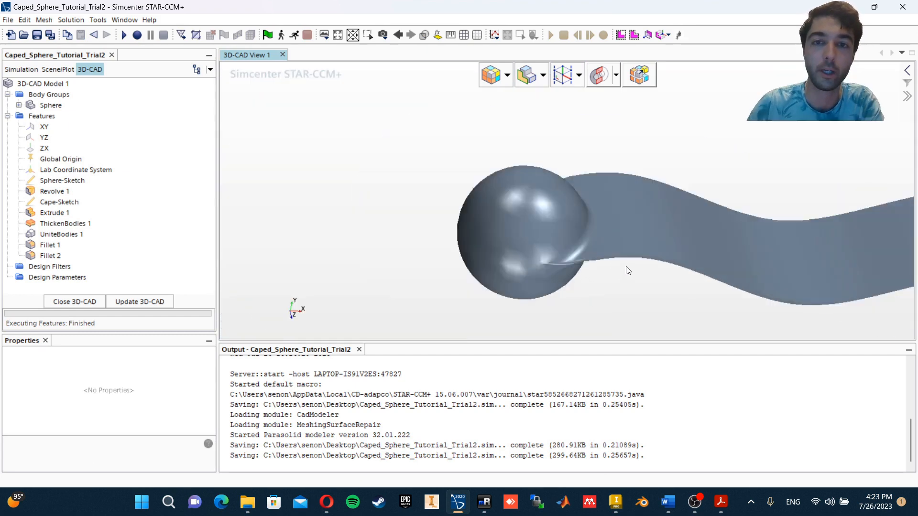
{"action": "left_click_drag", "start_coordinate": [669, 271], "coordinate": [649, 249]}
{"action": "right_click_drag", "start_coordinate": [649, 249], "coordinate": [505, 197]}
{"action": "left_click_drag", "start_coordinate": [504, 196], "coordinate": [500, 199]}
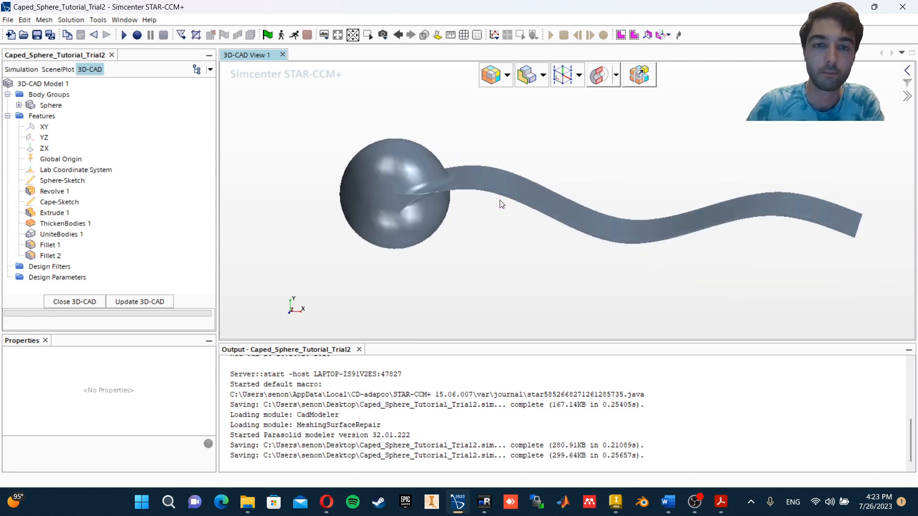
Save the Caped_Sphere_Tutorial_Trial2 simulation with the second fillet in place
{"action": "left_click", "coordinate": [38, 35]}
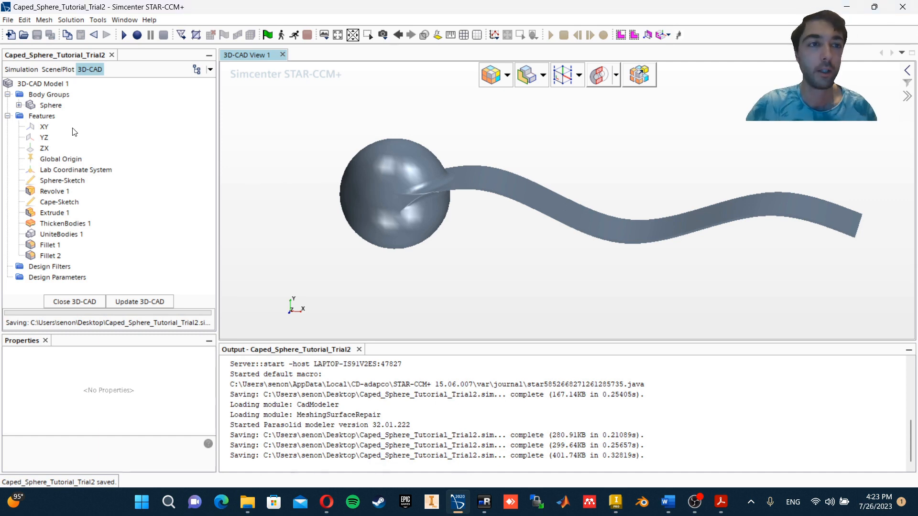
{"action": "left_click", "coordinate": [40, 106]}
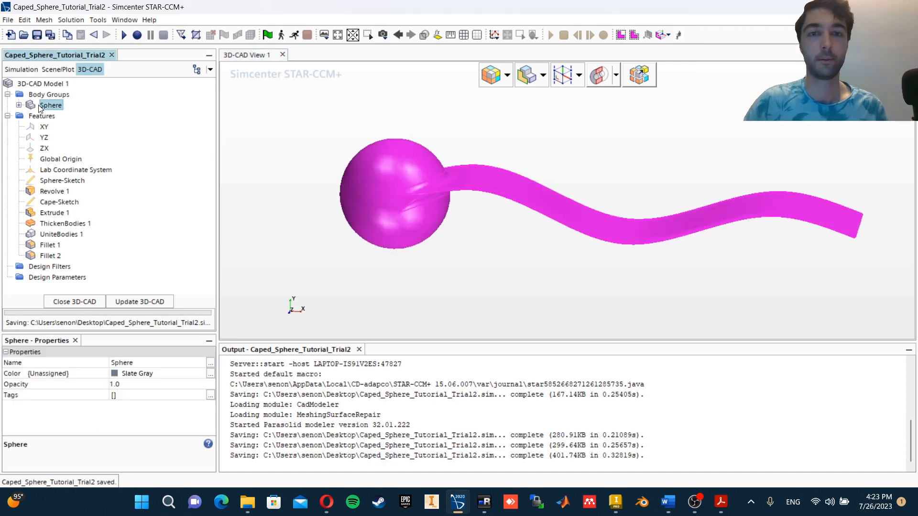
{"action": "scroll", "coordinate": [493, 190], "scroll_direction": "down", "scroll_amount": 3}
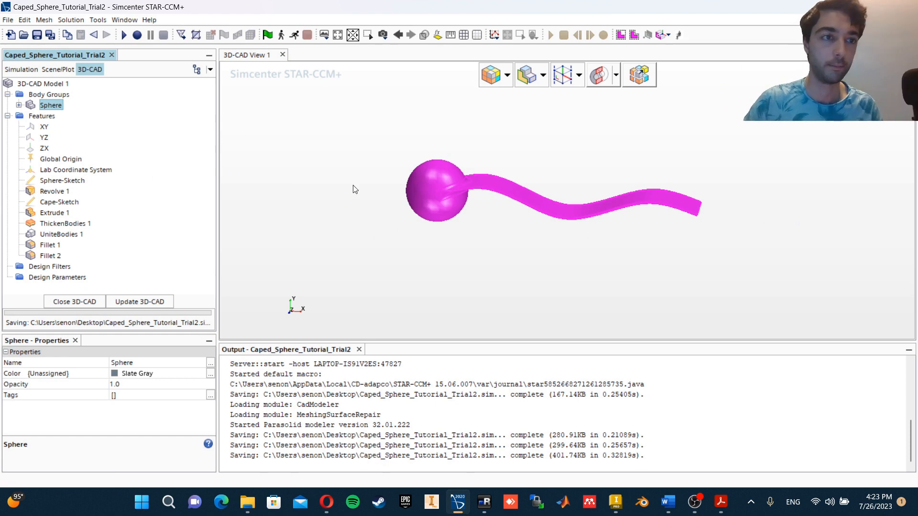
Start a new sketch on the XY plane and orient the view normal to the sketch plane
{"action": "left_click", "coordinate": [44, 127]}
{"action": "right_click", "coordinate": [43, 126]}
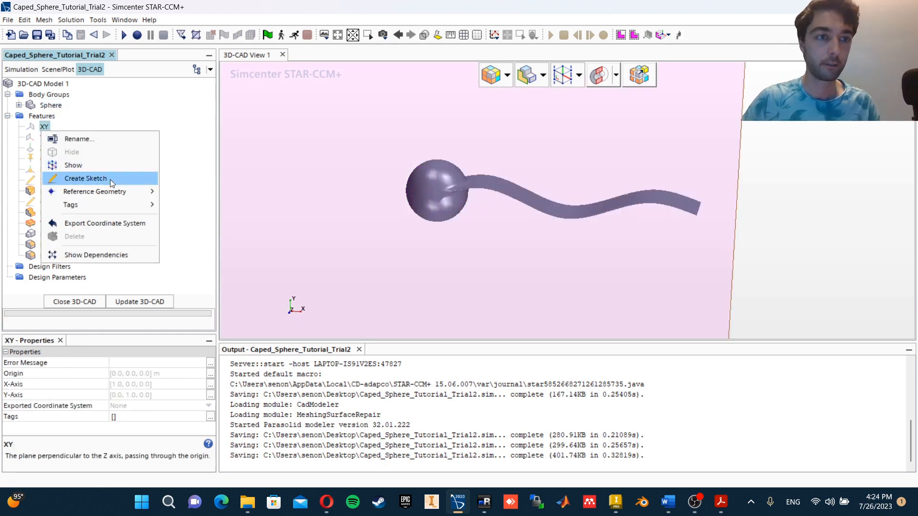
{"action": "left_click", "coordinate": [110, 180]}
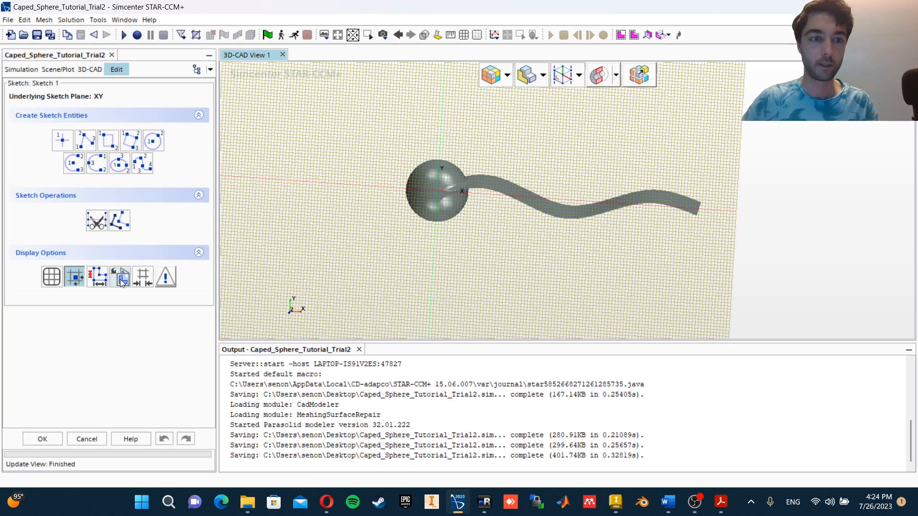
{"action": "left_click", "coordinate": [120, 280]}
{"action": "scroll", "coordinate": [601, 216], "scroll_direction": "down", "scroll_amount": 8}
{"action": "right_click_drag", "start_coordinate": [648, 219], "coordinate": [591, 214]}
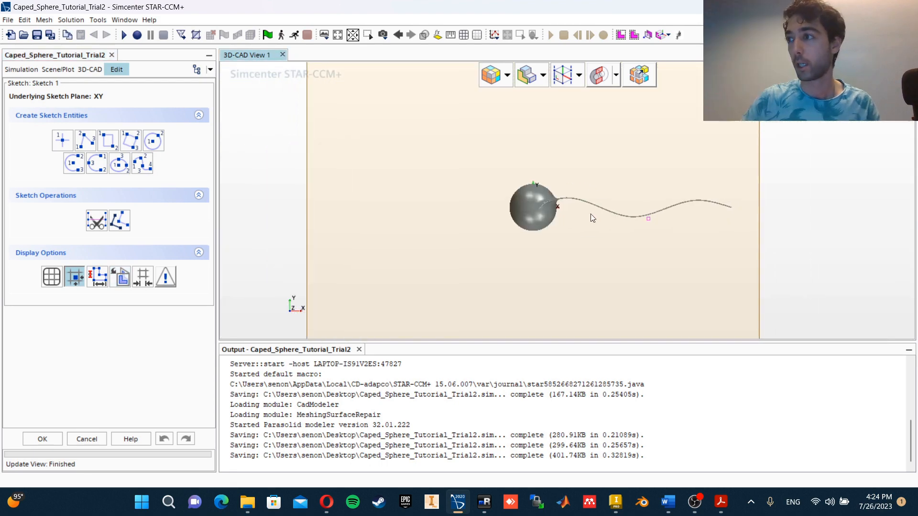
{"action": "middle_click_drag", "start_coordinate": [592, 218], "coordinate": [545, 220]}
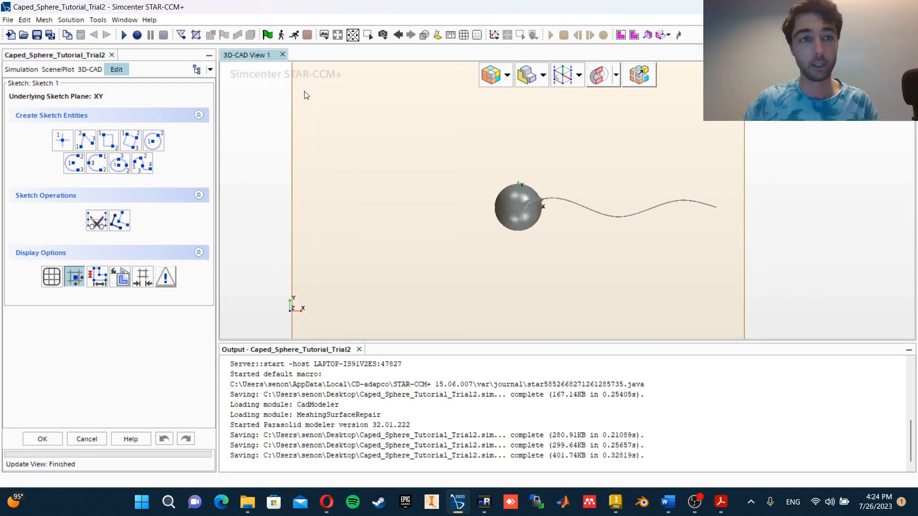
Make the body transparent and sketch a horizontal line from the origin in the negative X direction with a length of 20 cm
{"action": "left_click", "coordinate": [108, 143]}
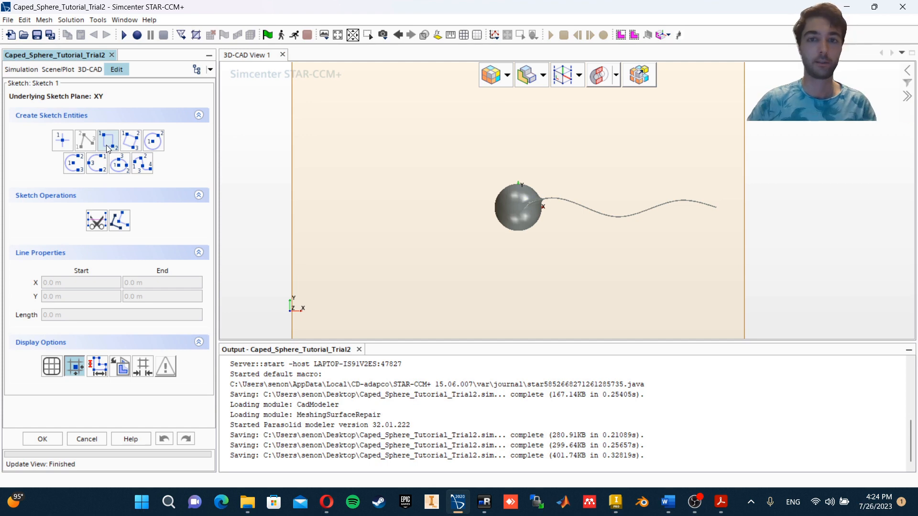
{"action": "left_click", "coordinate": [427, 40]}
{"action": "scroll", "coordinate": [505, 192], "scroll_direction": "up", "scroll_amount": 5}
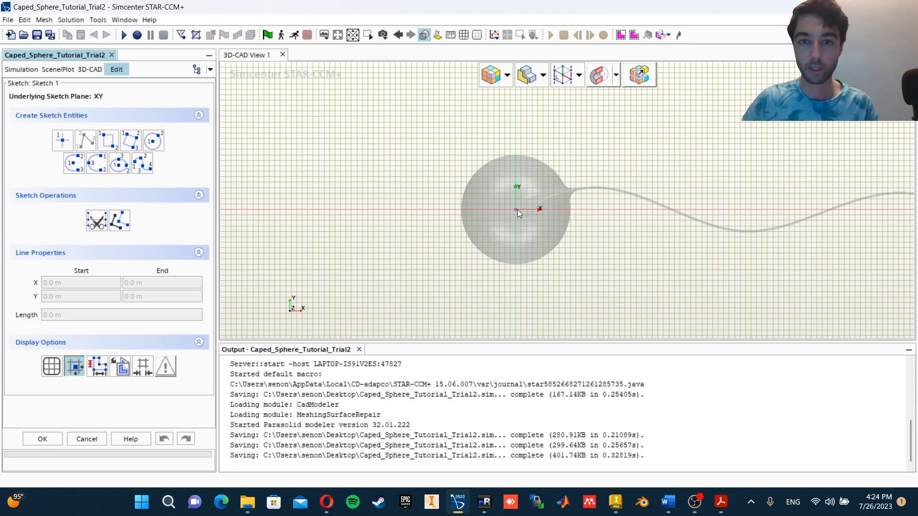
{"action": "left_click", "coordinate": [516, 209]}
{"action": "left_click", "coordinate": [358, 209]}
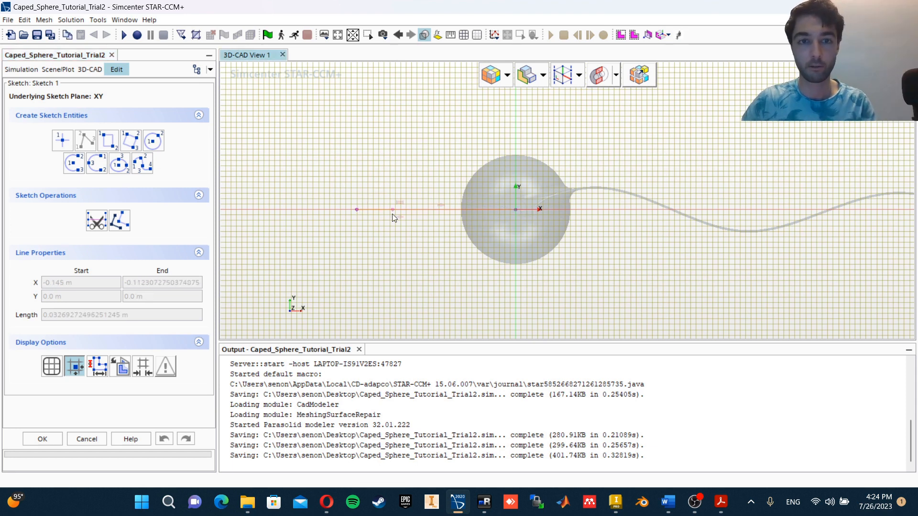
{"action": "key", "text": "Escape"}
{"action": "triple_click", "coordinate": [94, 315]}
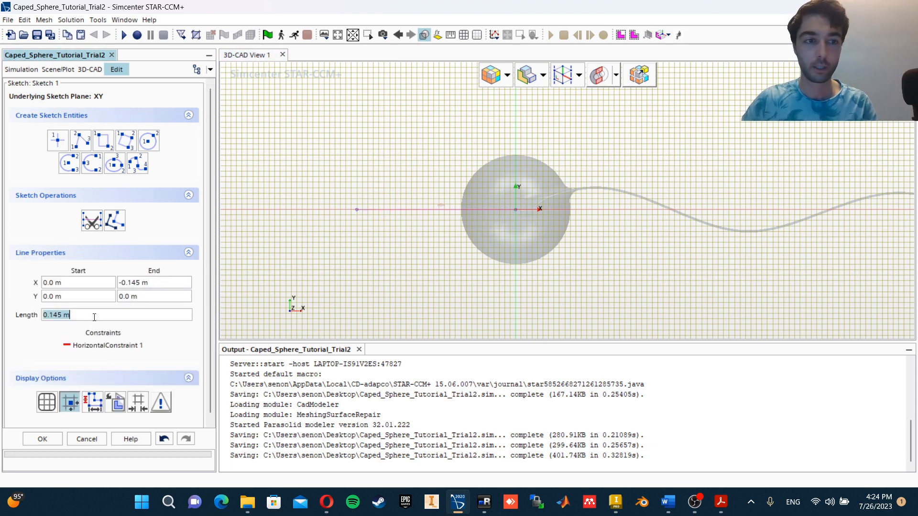
{"action": "type", "text": "20.0 cm"}
{"action": "key", "text": "Return"}
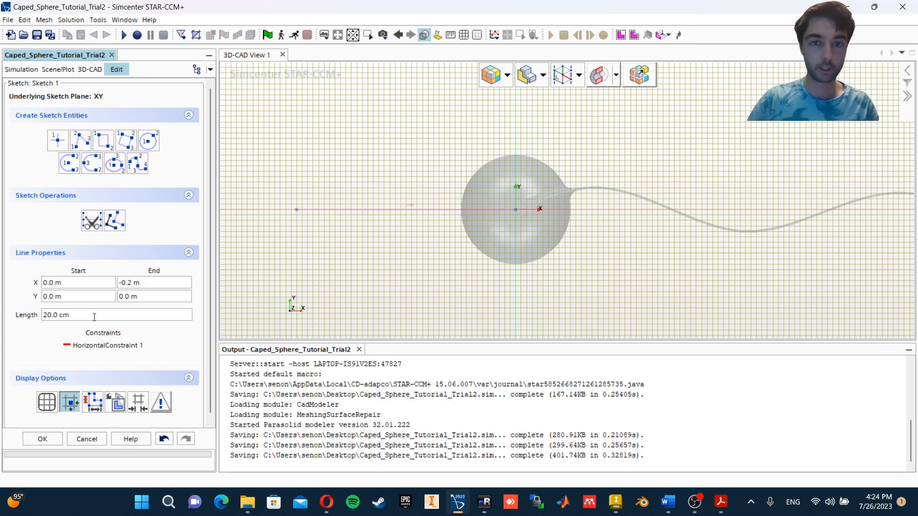
Sketch a second horizontal line from the origin in the positive X direction, past the cape's end, and set its length to 0.5 m
{"action": "scroll", "coordinate": [341, 141], "scroll_direction": "down", "scroll_amount": 1}
{"action": "left_click", "coordinate": [85, 140]}
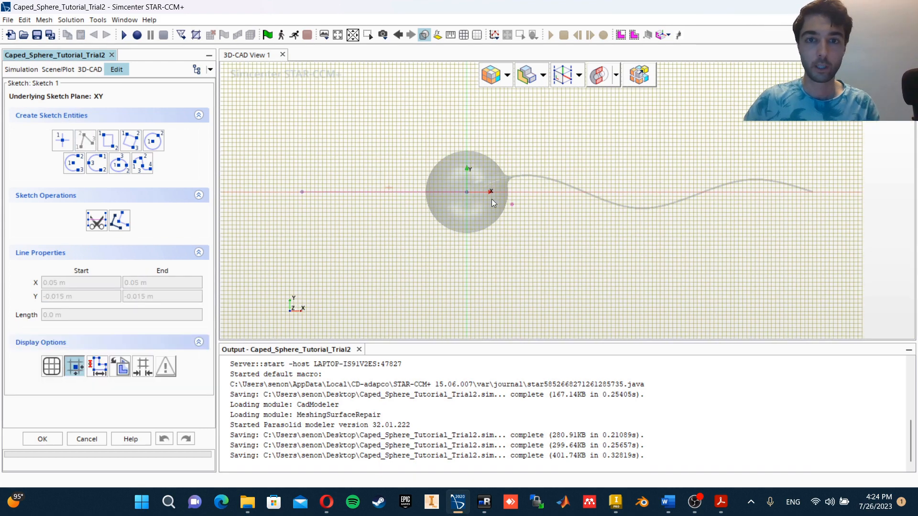
{"action": "left_click", "coordinate": [466, 191]}
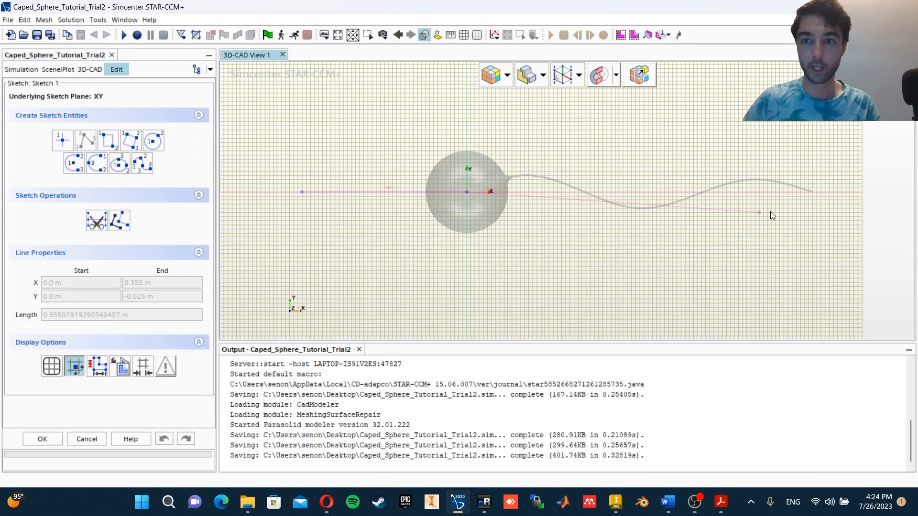
{"action": "left_click", "coordinate": [837, 192]}
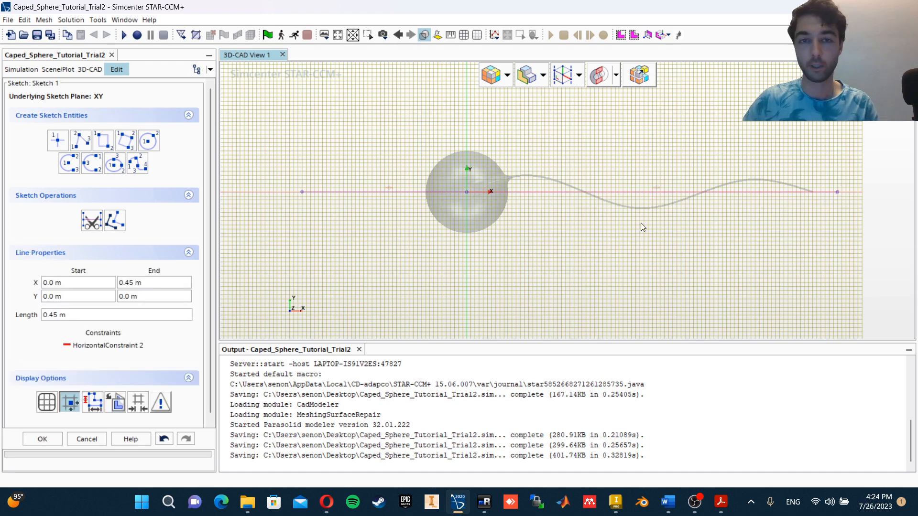
{"action": "left_click", "coordinate": [58, 315]}
{"action": "left_click", "coordinate": [57, 314]}
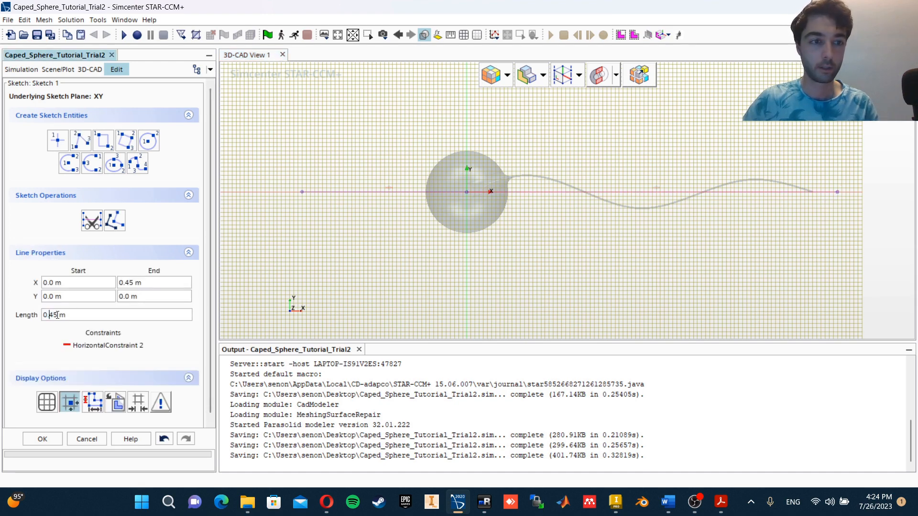
{"action": "key", "text": "BackSpace"}
{"action": "key", "text": "BackSpace"}
{"action": "type", "text": "5"}
{"action": "key", "text": "Return"}
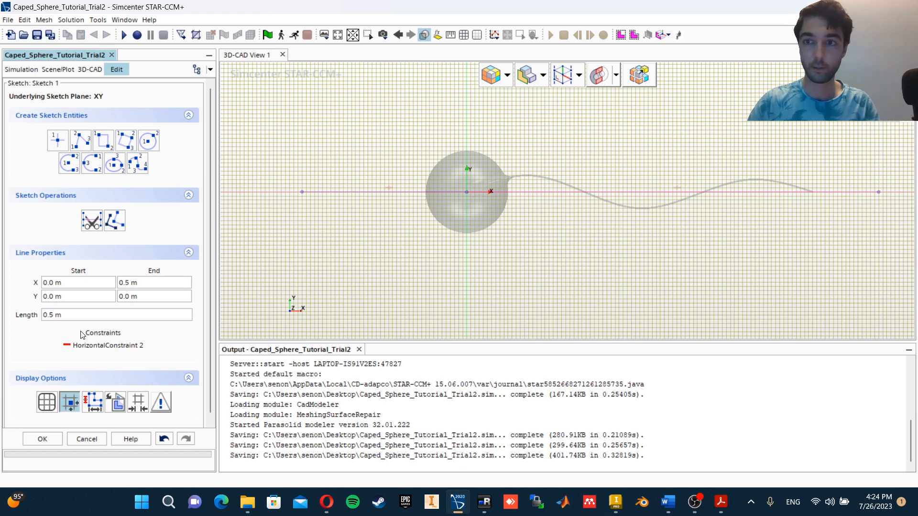
Sketch a vertical line from the origin in the positive Y direction and set its length to 0.15 m
{"action": "scroll", "coordinate": [813, 222], "scroll_direction": "down", "scroll_amount": 2}
{"action": "left_click", "coordinate": [78, 139]}
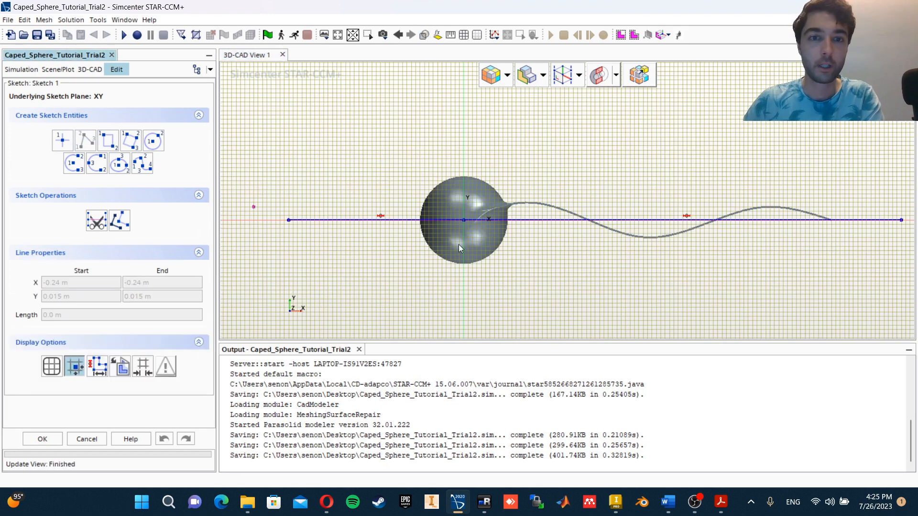
{"action": "left_click", "coordinate": [463, 220]}
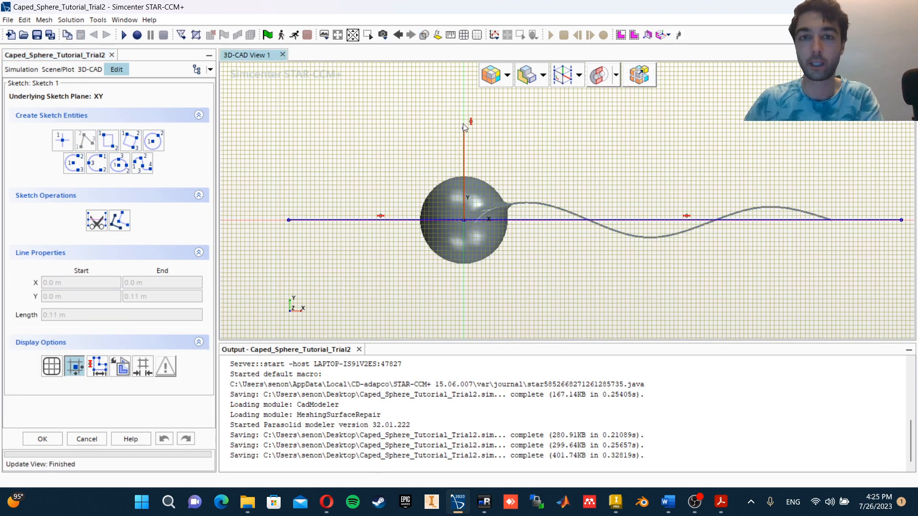
{"action": "left_click", "coordinate": [464, 125]}
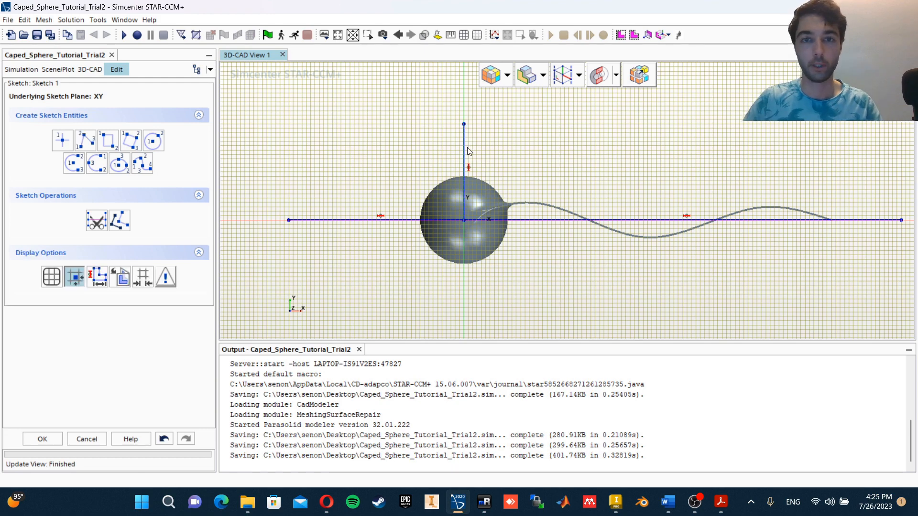
{"action": "left_click", "coordinate": [465, 149]}
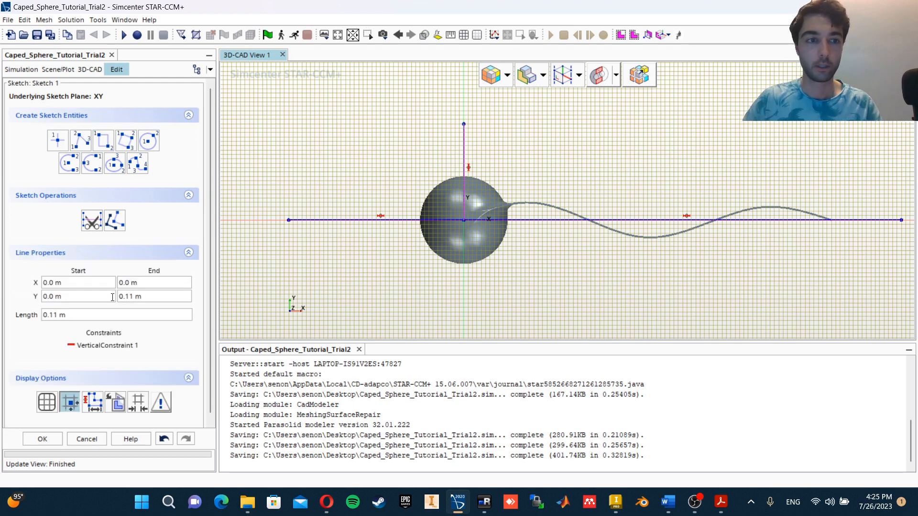
{"action": "left_click", "coordinate": [59, 316]}
{"action": "key", "text": "BackSpace"}
{"action": "type", "text": "5"}
{"action": "key", "text": "Return"}
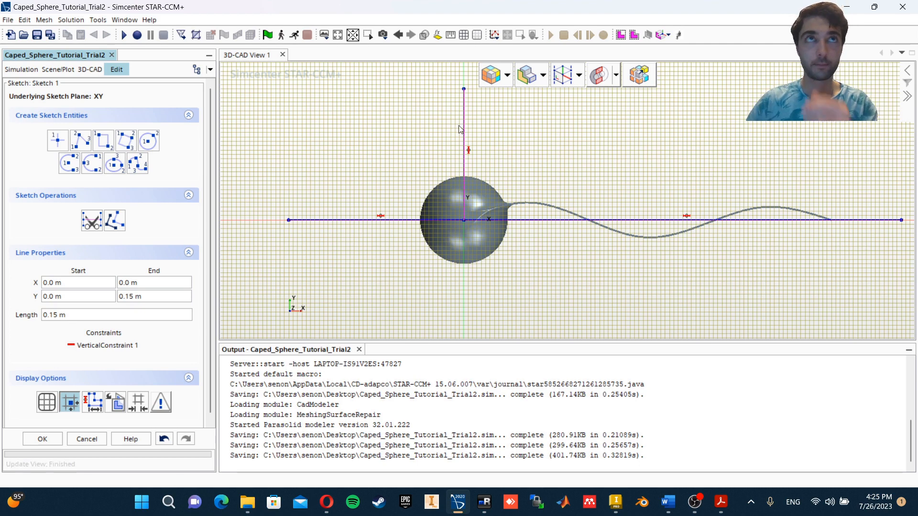
Convert the vertical line above the sphere into a construction line
{"action": "scroll", "coordinate": [513, 186], "scroll_direction": "down", "scroll_amount": 2}
{"action": "mouse_move", "coordinate": [532, 129]}
{"action": "right_mouse_down"}
{"action": "mouse_move", "coordinate": [495, 153]}
{"action": "mouse_move", "coordinate": [441, 165]}
{"action": "right_mouse_up"}
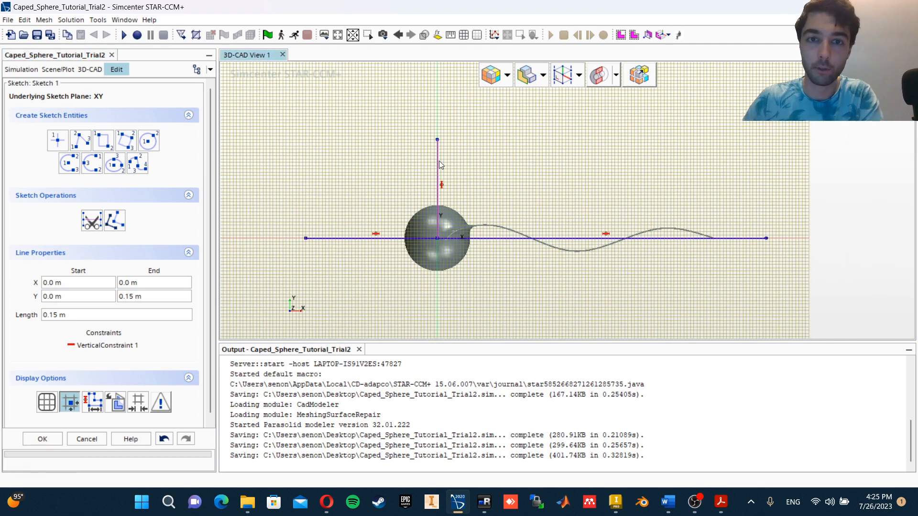
{"action": "right_click", "coordinate": [437, 163]}
{"action": "left_click", "coordinate": [483, 214]}
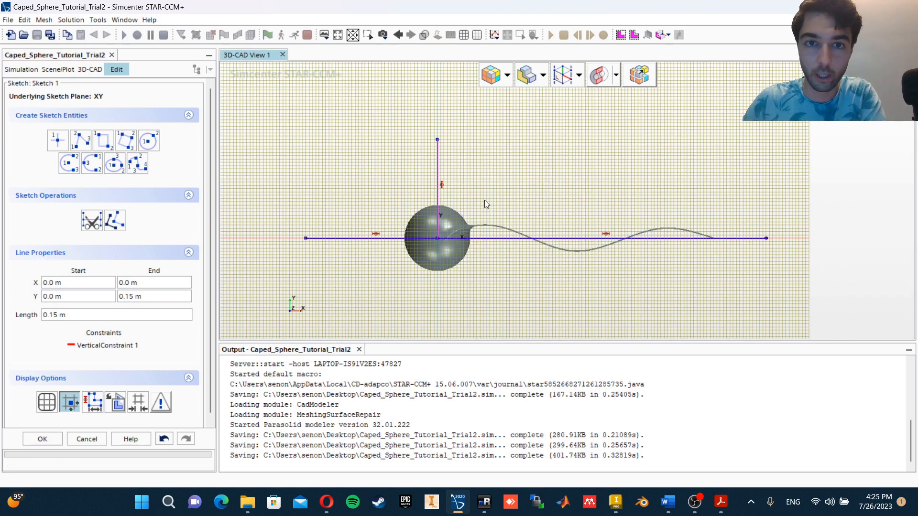
Apply a 0.15 m length dimension to the vertical construction line, exposed as a parameter named "Width of Overset"
{"action": "right_click", "coordinate": [439, 156]}
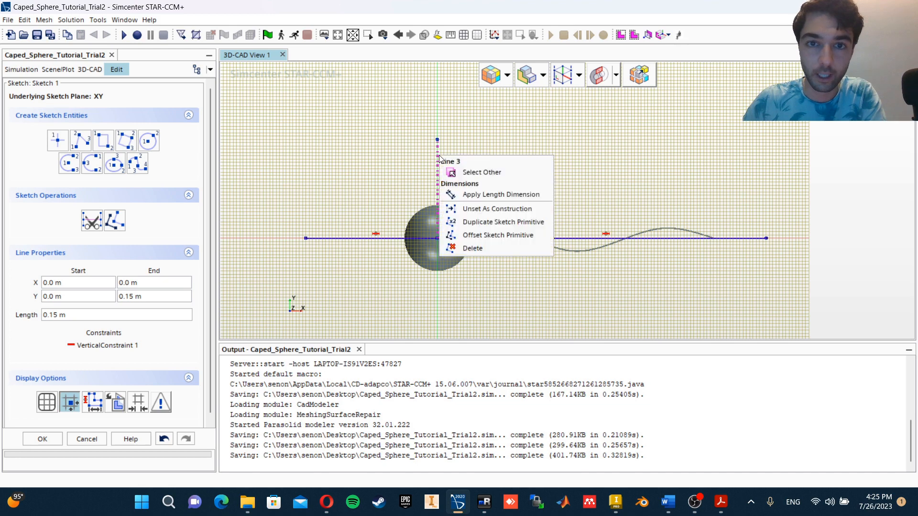
{"action": "left_click", "coordinate": [485, 198]}
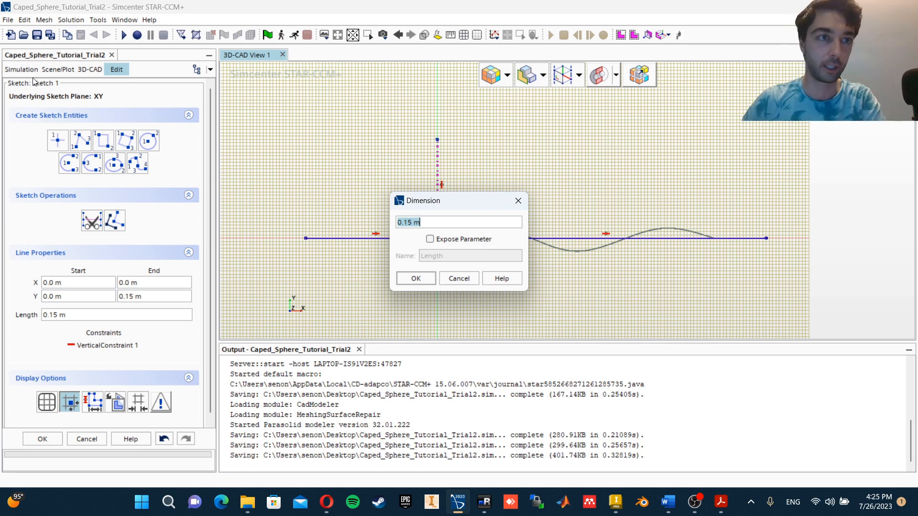
{"action": "left_click", "coordinate": [438, 242]}
{"action": "double_click", "coordinate": [459, 257]}
{"action": "type", "text": "W"}
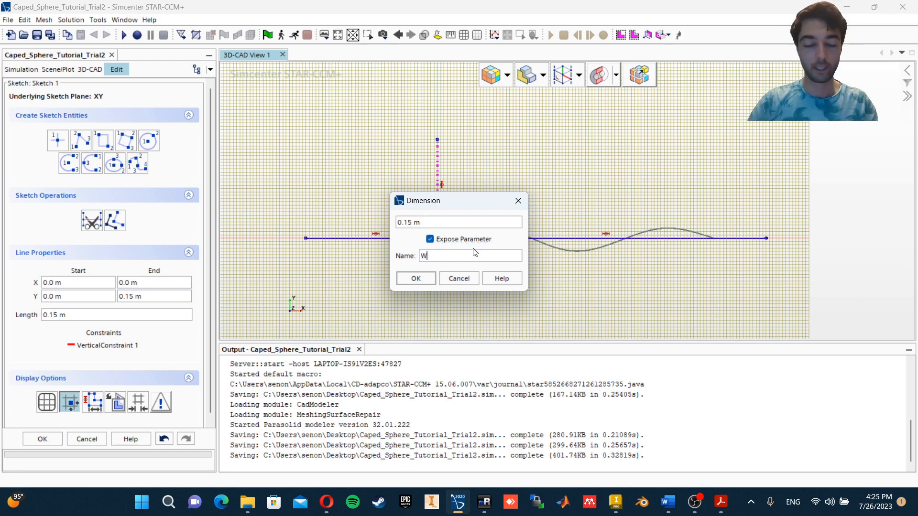
{"action": "type", "text": "idth of Overset"}
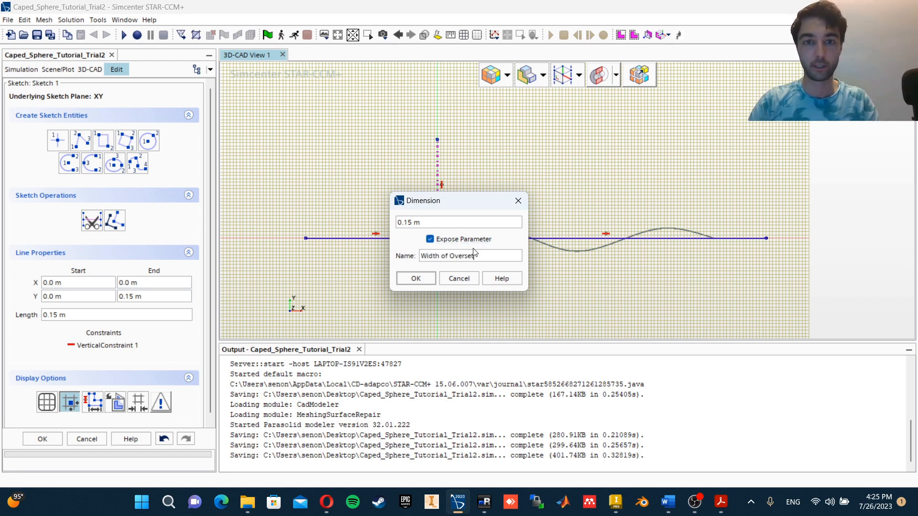
{"action": "left_click", "coordinate": [416, 279]}
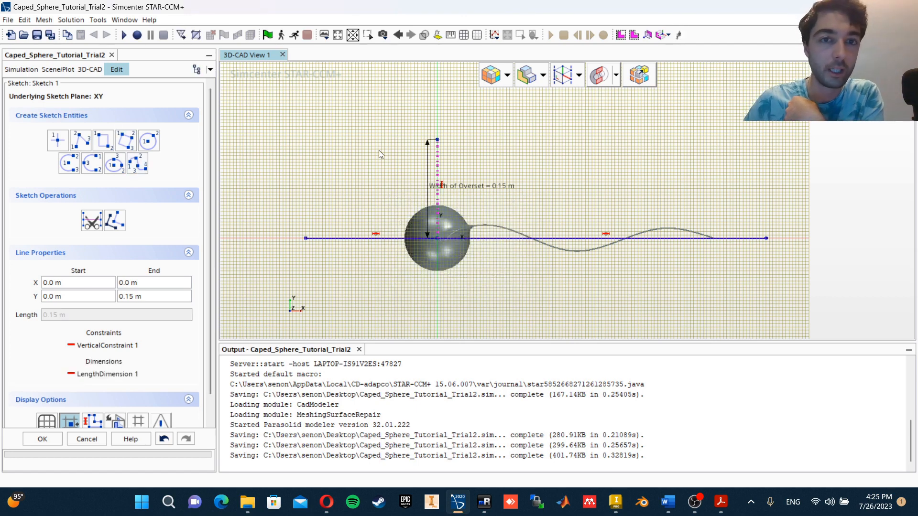
Sketch an ellipse centred on the origin, passing through the outer end of the negative-X line and the upper end of the vertical construction line
{"action": "left_click", "coordinate": [113, 164]}
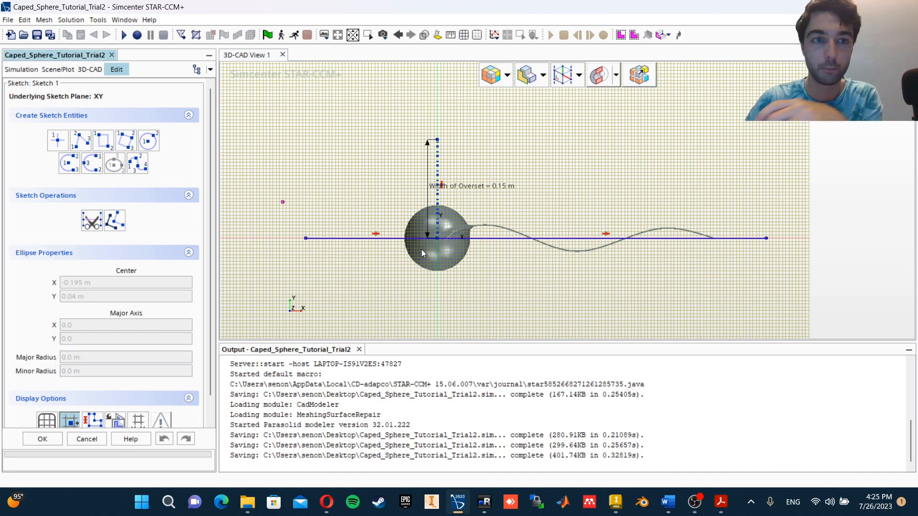
{"action": "left_click", "coordinate": [438, 238]}
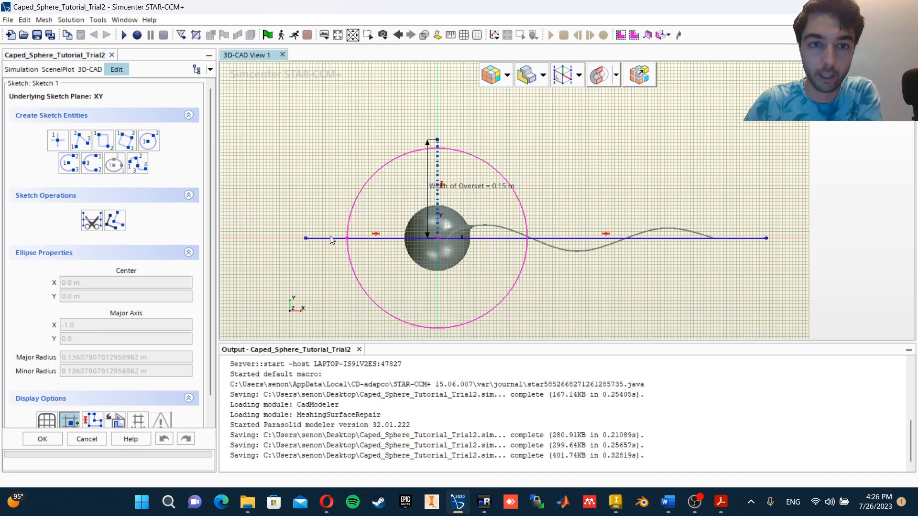
{"action": "left_click", "coordinate": [305, 238]}
{"action": "left_click", "coordinate": [437, 140]}
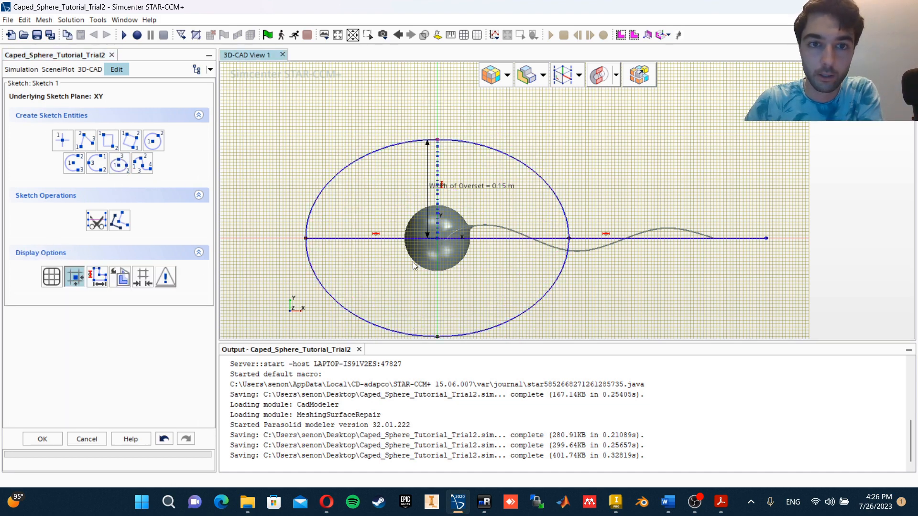
Trim away the ellipse's lower half and upper downstream quarter, keeping only the quarter arc ahead of the sphere
{"action": "left_click", "coordinate": [96, 221]}
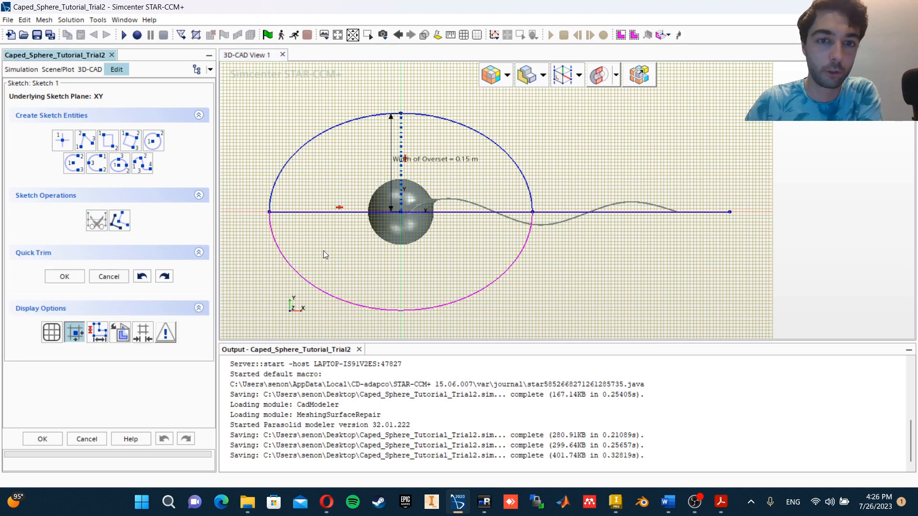
{"action": "left_click", "coordinate": [370, 309]}
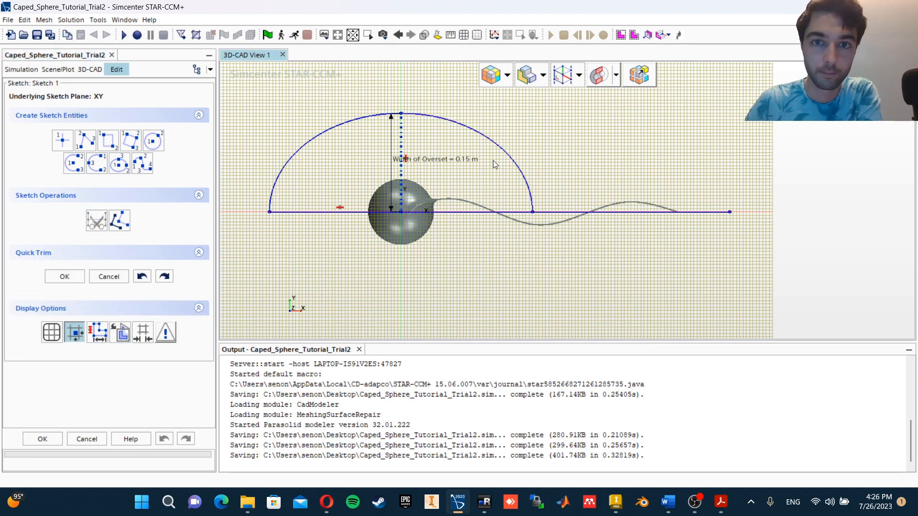
{"action": "left_click", "coordinate": [512, 160]}
{"action": "left_click", "coordinate": [120, 332]}
{"action": "scroll", "coordinate": [535, 172], "scroll_direction": "up", "scroll_amount": 2}
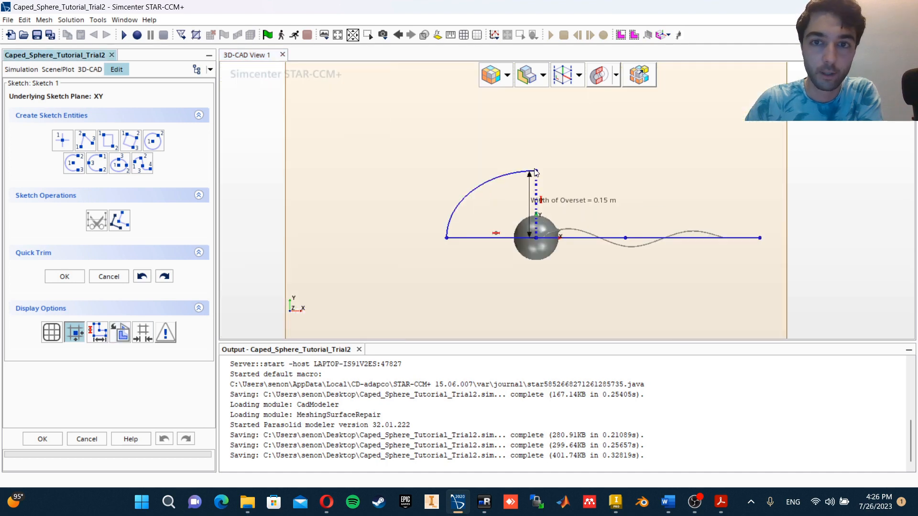
{"action": "scroll", "coordinate": [536, 173], "scroll_direction": "up", "scroll_amount": 3}
{"action": "left_click", "coordinate": [62, 276]}
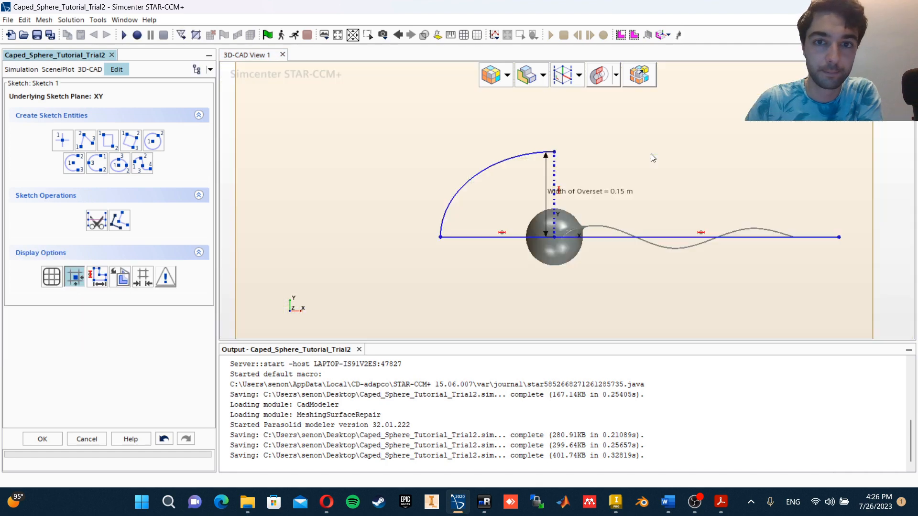
Sketch a vertical line about 0.195 m long upward from the horizontal line's end at X = 0.5 m
{"action": "left_click", "coordinate": [654, 226]}
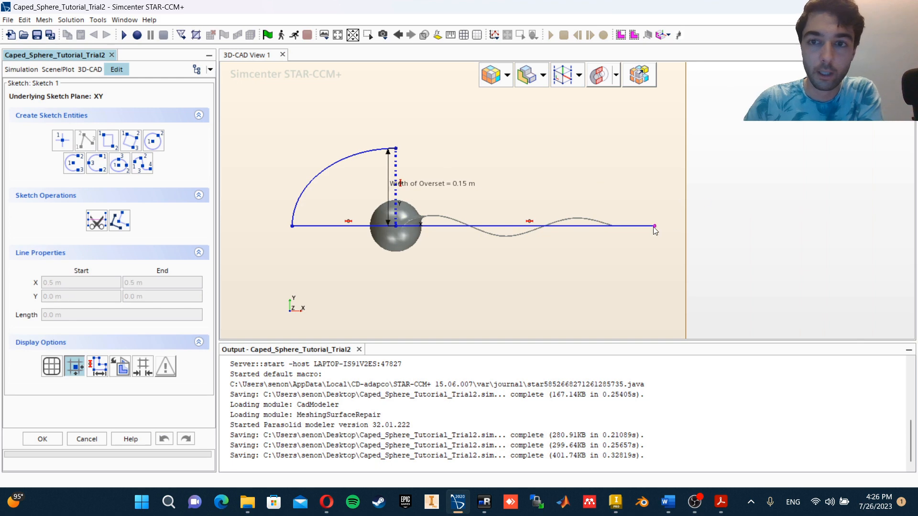
{"action": "left_click", "coordinate": [655, 127]}
{"action": "scroll", "coordinate": [656, 129], "scroll_direction": "up", "scroll_amount": 2}
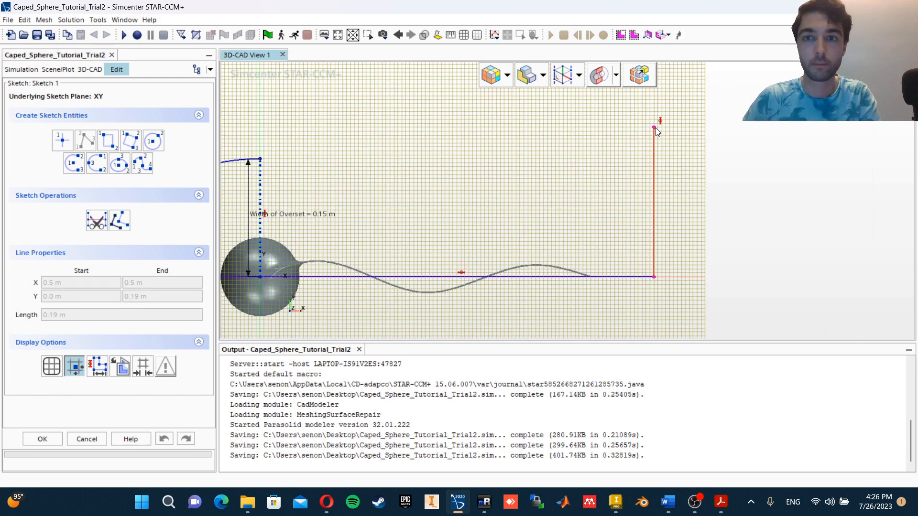
{"action": "left_click_drag", "start_coordinate": [655, 128], "coordinate": [655, 125]}
{"action": "left_click", "coordinate": [655, 125]}
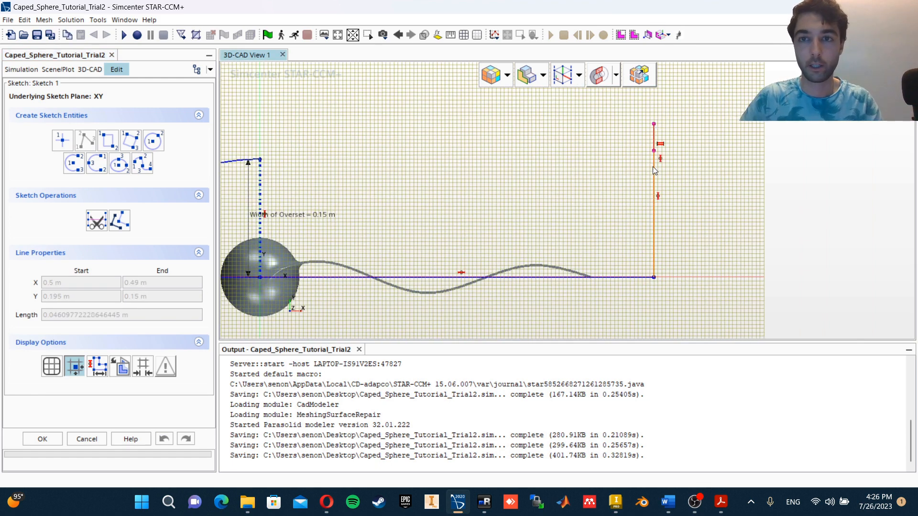
{"action": "key", "text": "Escape"}
Sketch a horizontal line from the top of the quarter arc past the downstream vertical line, ending at about X = 0.57 m
{"action": "left_click", "coordinate": [81, 140]}
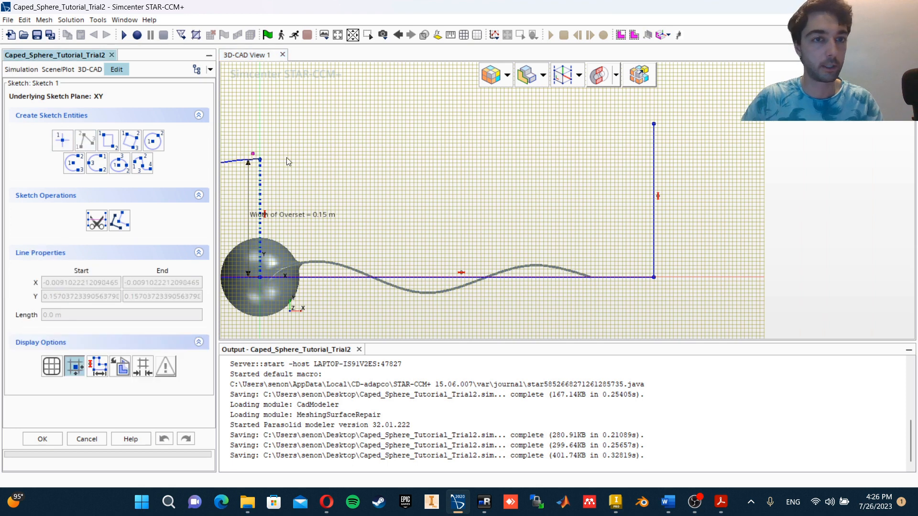
{"action": "left_click", "coordinate": [260, 159]}
{"action": "left_click", "coordinate": [709, 159]}
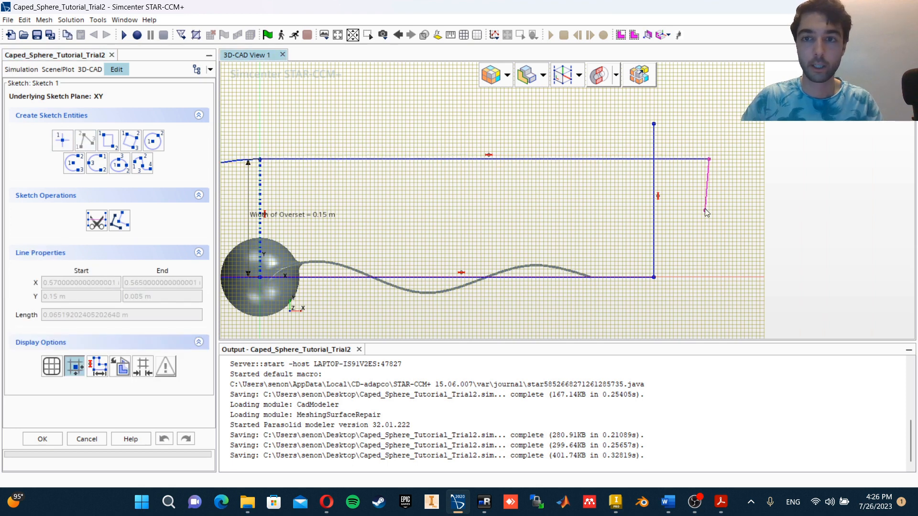
{"action": "key", "text": "Escape"}
Trim the overhanging ends of the upper horizontal and downstream vertical lines at their intersection to close the overset profile
{"action": "left_click", "coordinate": [96, 220]}
{"action": "left_click", "coordinate": [694, 160]}
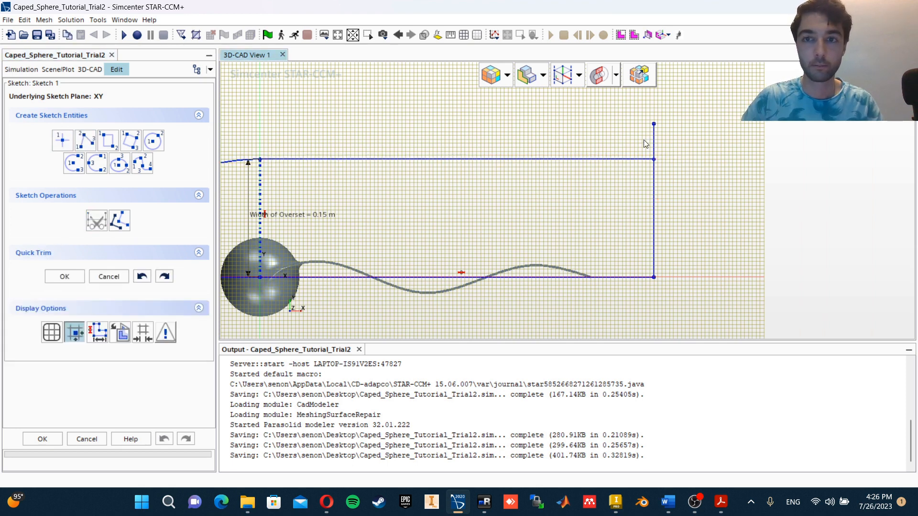
{"action": "left_click", "coordinate": [654, 140]}
{"action": "scroll", "coordinate": [539, 155], "scroll_direction": "down", "scroll_amount": 3}
{"action": "left_click", "coordinate": [64, 276]}
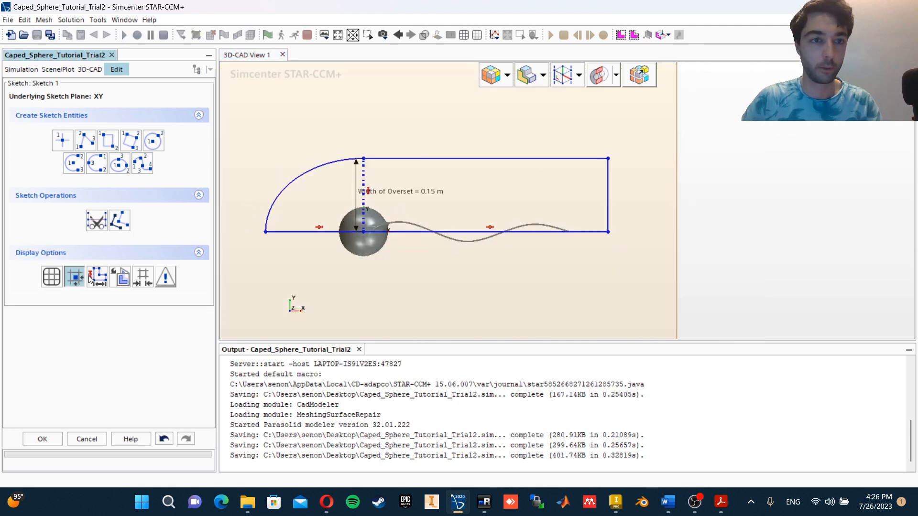
Set the "Width of Overset" dimension to 0.2 m
{"action": "scroll", "coordinate": [374, 172], "scroll_direction": "up", "scroll_amount": 2}
{"action": "double_click", "coordinate": [406, 214]}
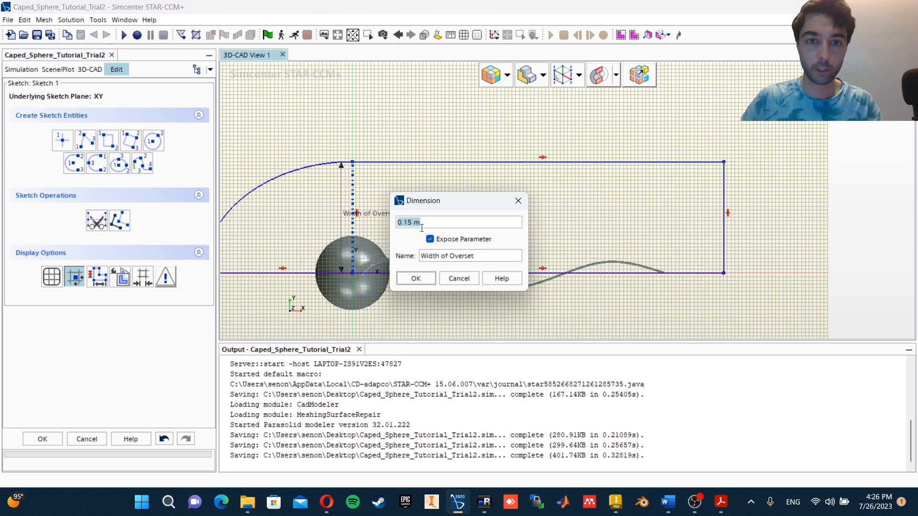
{"action": "type", "text": "0.20"}
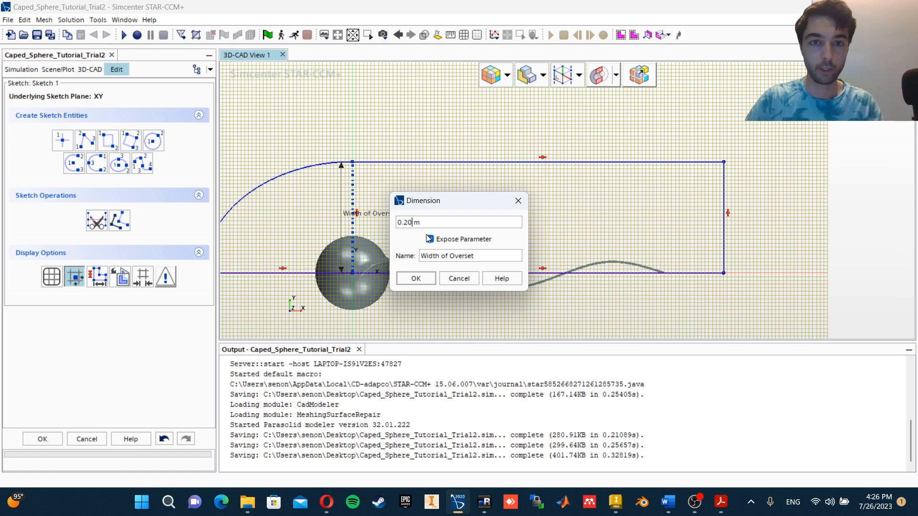
{"action": "key", "text": "BackSpace"}
{"action": "left_click", "coordinate": [426, 274]}
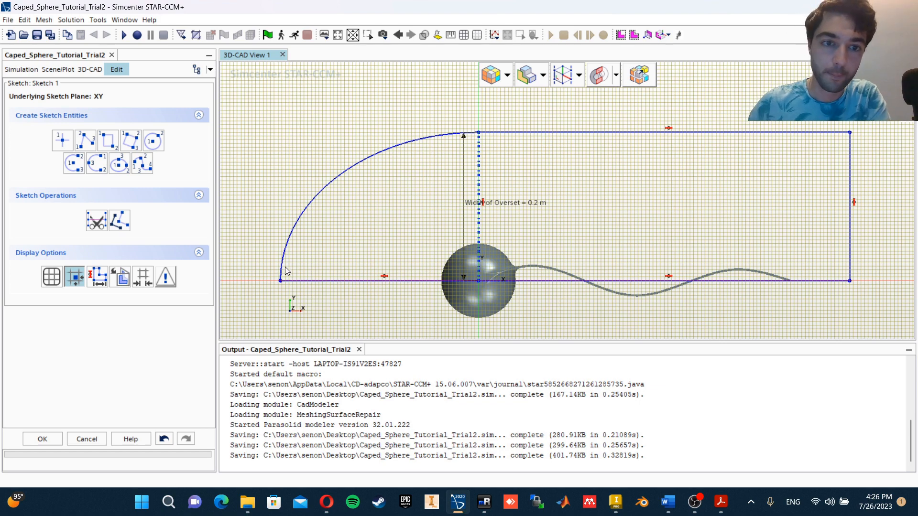
Set the "Width of Overset" dimension back to 0.15 m
{"action": "left_click", "coordinate": [332, 281]}
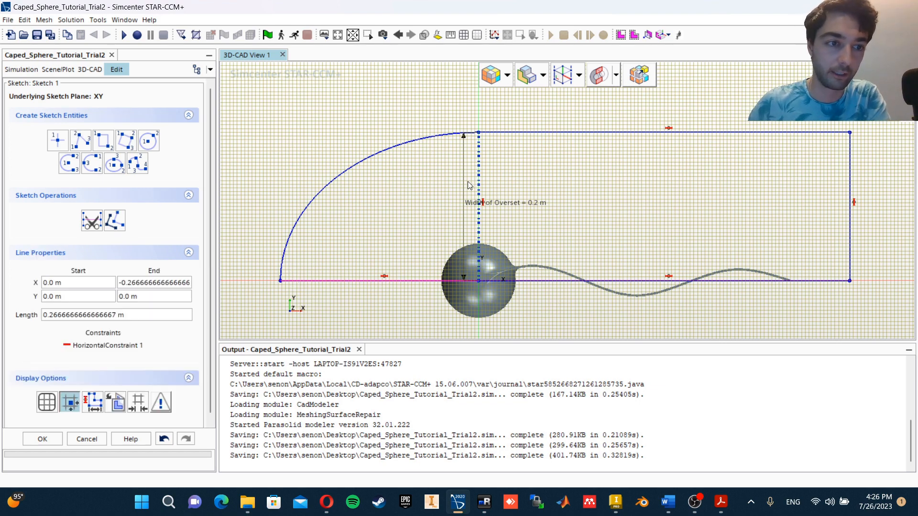
{"action": "double_click", "coordinate": [513, 206]}
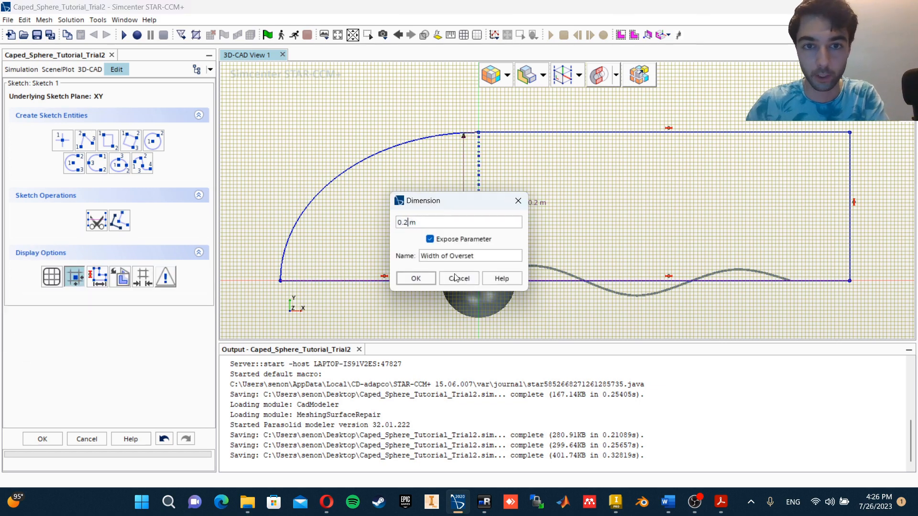
{"action": "key", "text": "Left"}
{"action": "key", "text": "Left"}
{"action": "key", "text": "BackSpace"}
{"action": "type", "text": "15"}
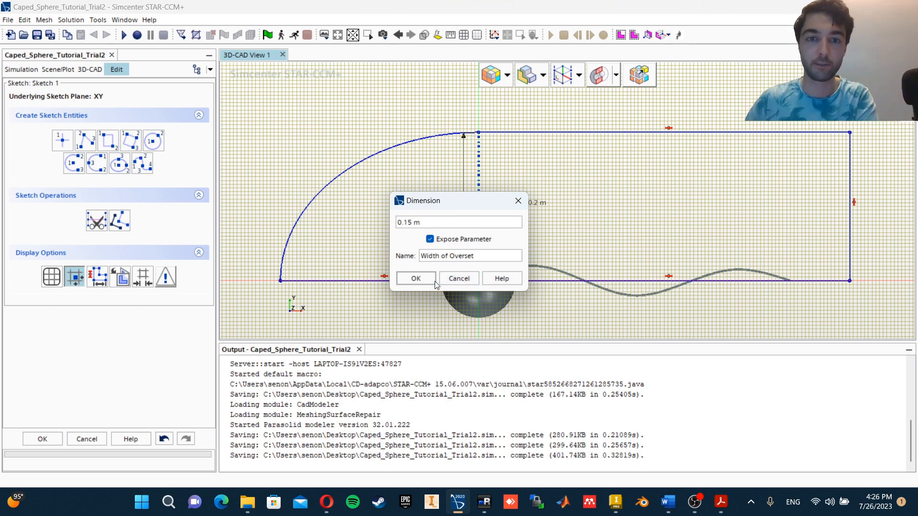
{"action": "left_click", "coordinate": [431, 284]}
Sketch a horizontal line about 0.05 m long from the arc's upstream end in the negative X direction and convert it into a construction line
{"action": "scroll", "coordinate": [560, 220], "scroll_direction": "down", "scroll_amount": 1}
{"action": "right_click_drag", "start_coordinate": [789, 140], "coordinate": [705, 136]}
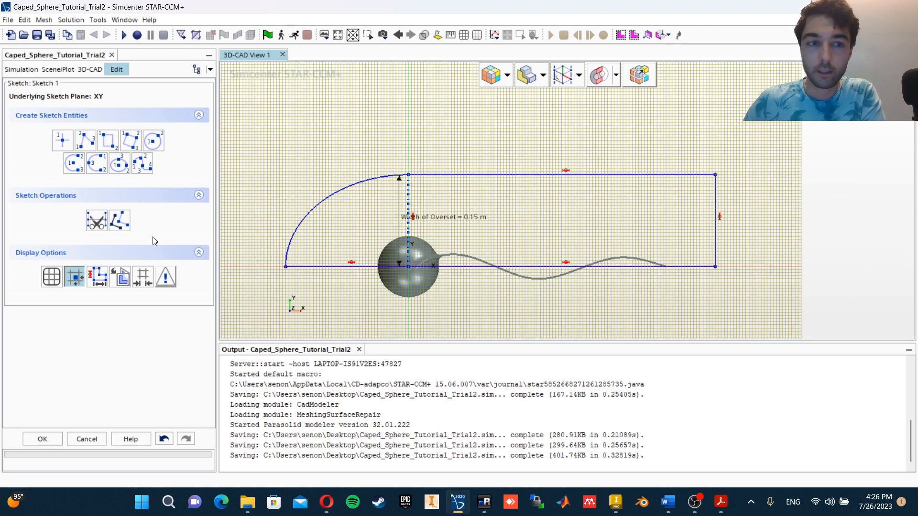
{"action": "left_click", "coordinate": [85, 140]}
{"action": "right_click_drag", "start_coordinate": [292, 205], "coordinate": [383, 182]}
{"action": "left_click", "coordinate": [376, 244]}
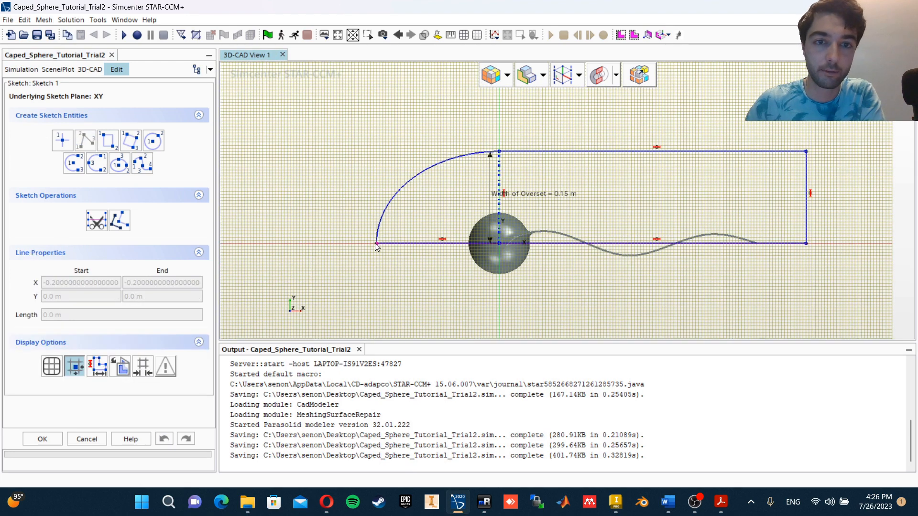
{"action": "left_click", "coordinate": [344, 243]}
{"action": "scroll", "coordinate": [350, 250], "scroll_direction": "up", "scroll_amount": 3}
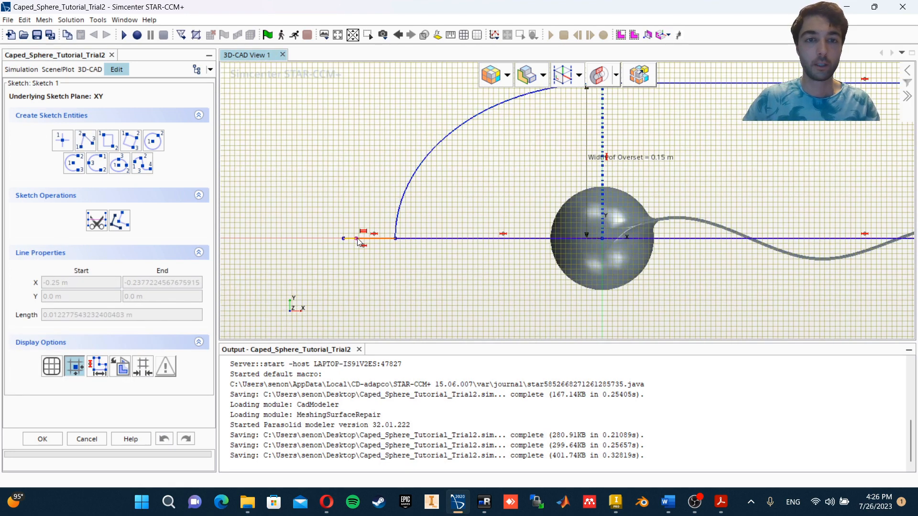
{"action": "key", "text": "Escape"}
{"action": "right_click", "coordinate": [357, 239]}
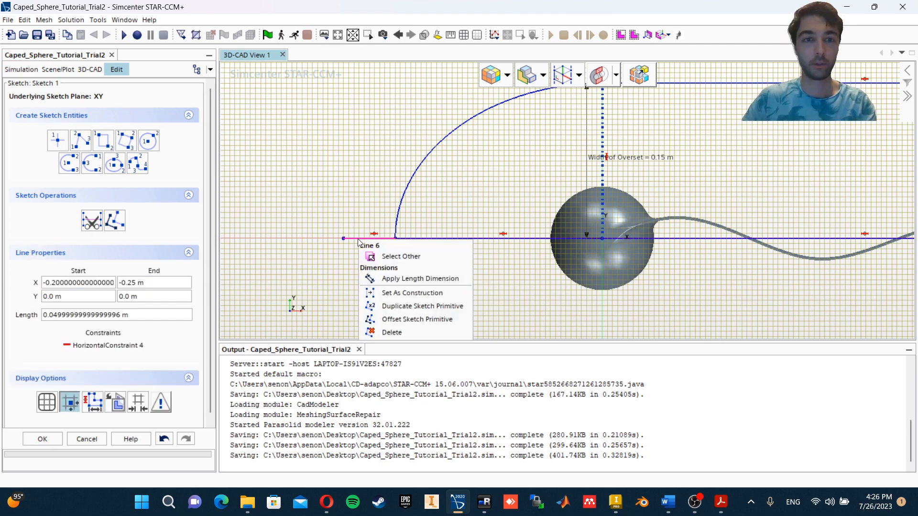
{"action": "left_click", "coordinate": [388, 293]}
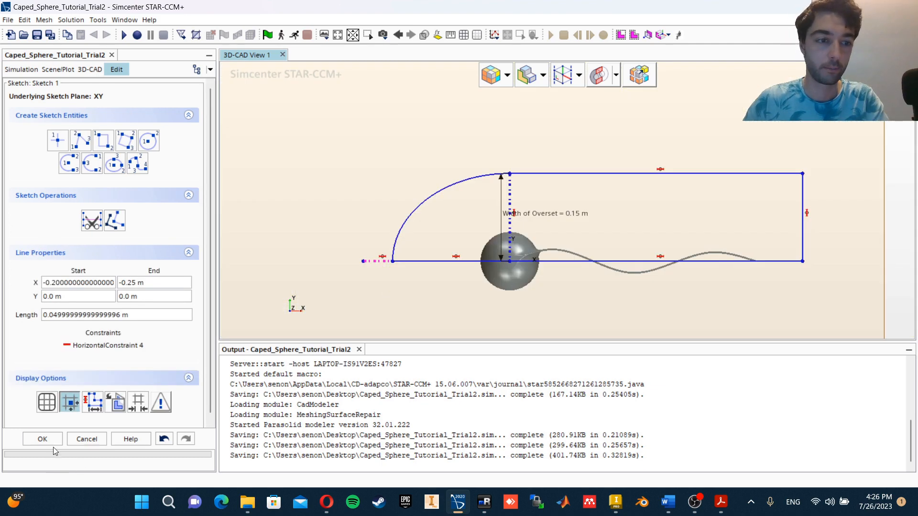
Finish the overset profile sketch and rename it "Overset-Sketch"
{"action": "left_click", "coordinate": [53, 444]}
{"action": "left_click", "coordinate": [59, 268]}
{"action": "right_click", "coordinate": [59, 269]}
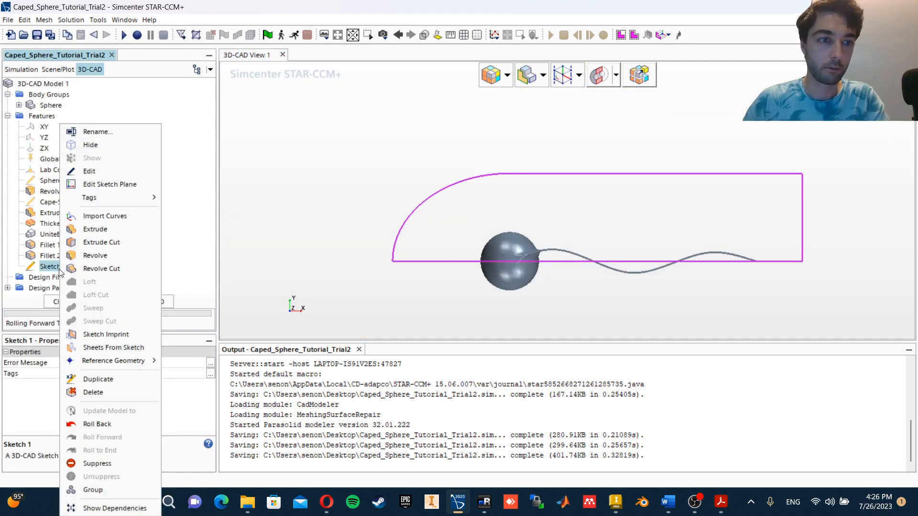
{"action": "left_click", "coordinate": [108, 135]}
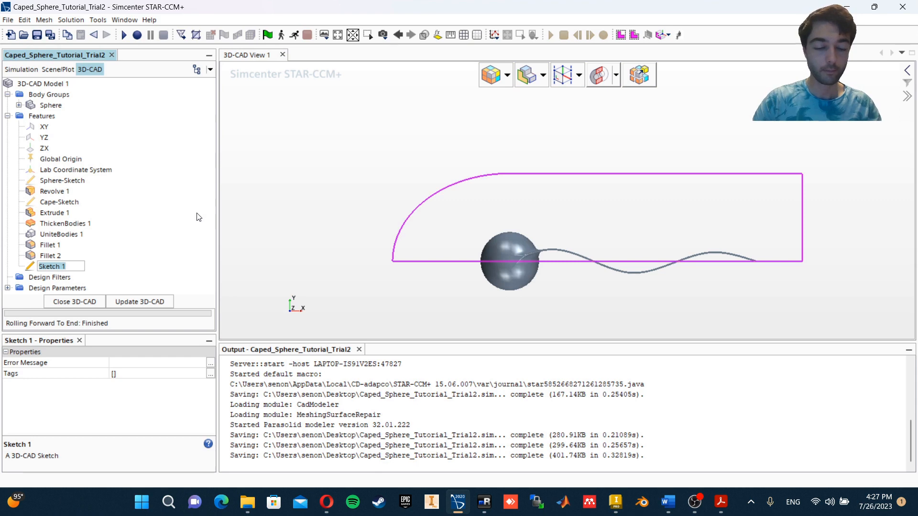
{"action": "type", "text": "Ove"}
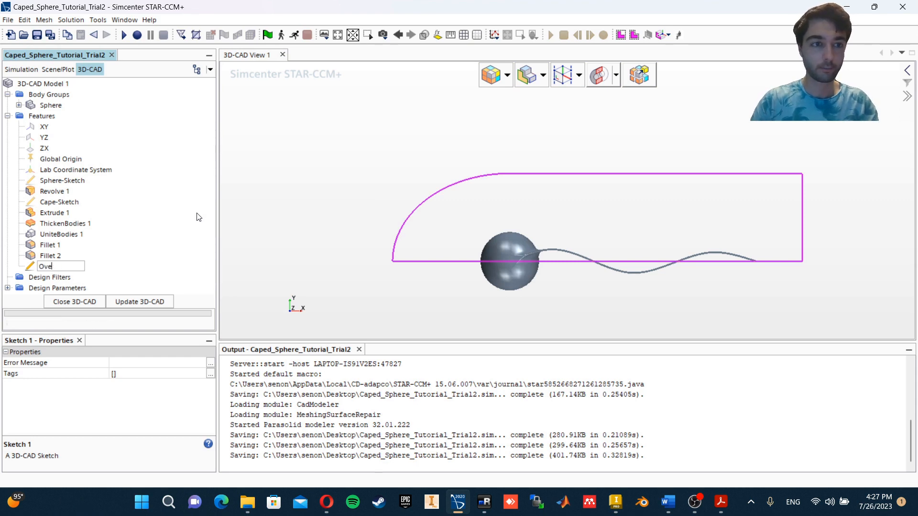
{"action": "type", "text": "rset-Ske"}
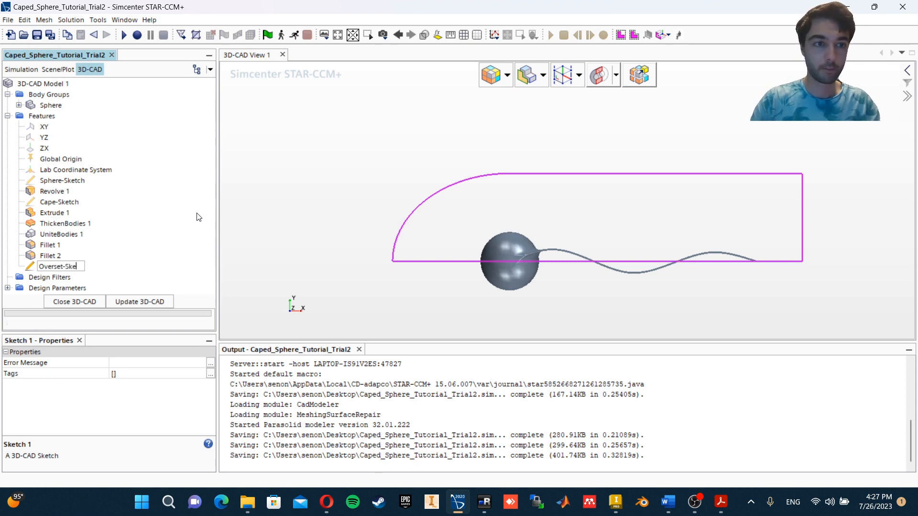
{"action": "type", "text": "tch"}
{"action": "key", "text": "Return"}
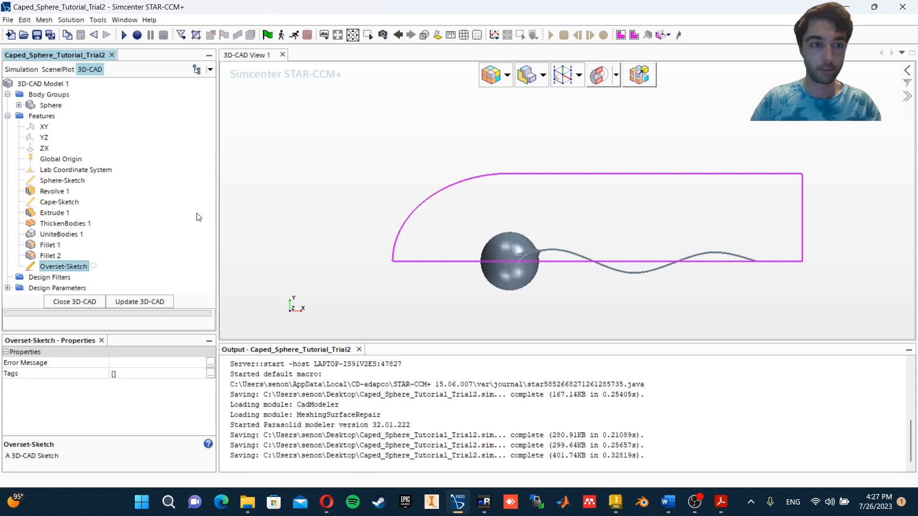
Revolve Overset-Sketch as a solid, one way by 90 degrees about the horizontal construction line Line 6, with body interaction set to None
{"action": "right_click", "coordinate": [50, 270]}
{"action": "left_click", "coordinate": [87, 251]}
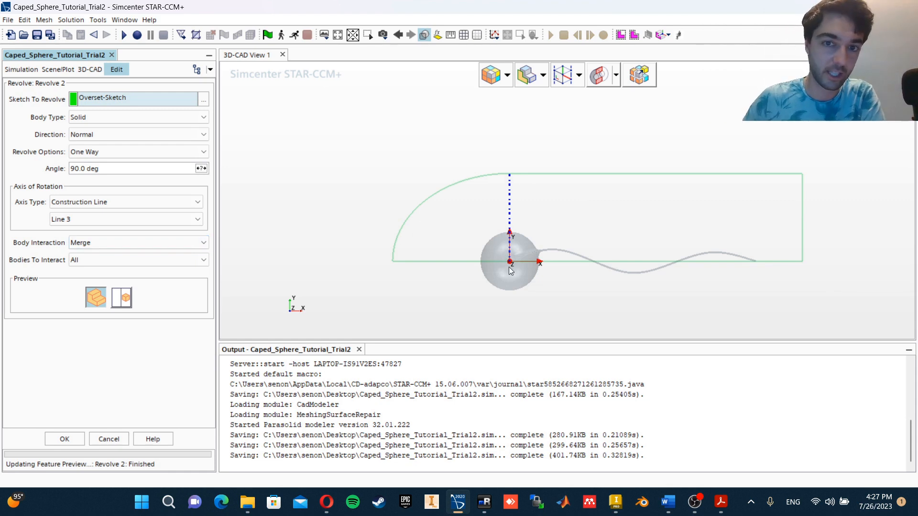
{"action": "left_click", "coordinate": [93, 221]}
{"action": "left_click", "coordinate": [89, 243]}
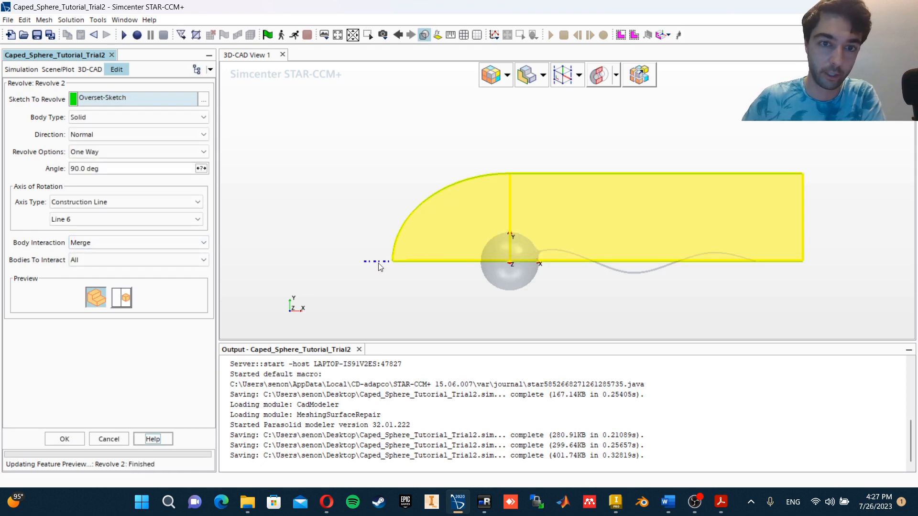
{"action": "left_click", "coordinate": [101, 244]}
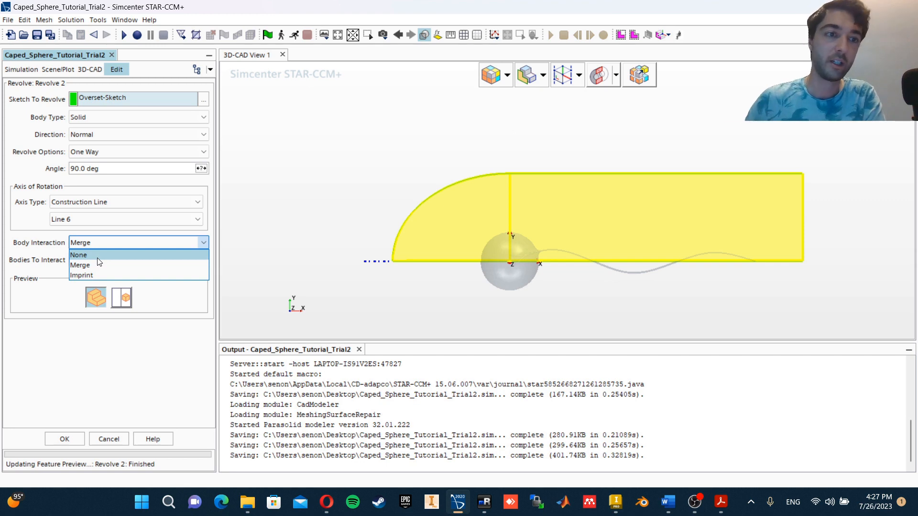
{"action": "left_click", "coordinate": [98, 257]}
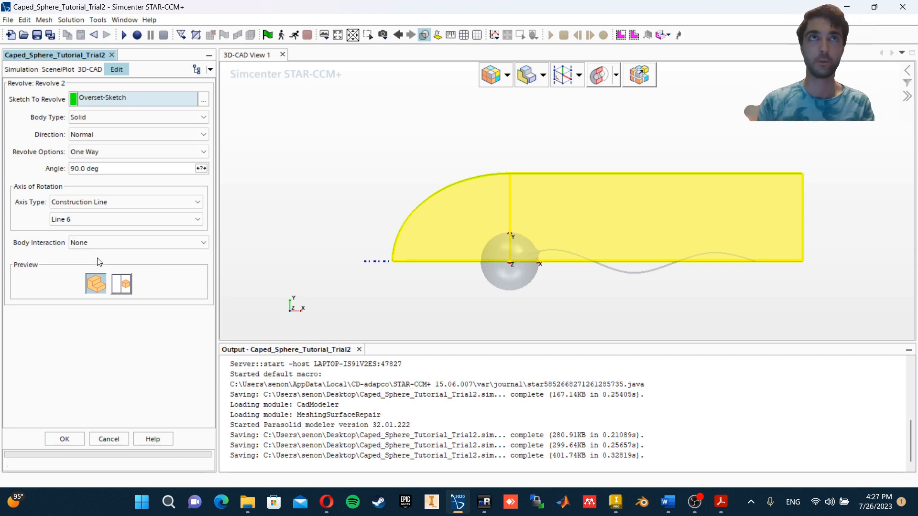
{"action": "left_click", "coordinate": [64, 439]}
{"action": "scroll", "coordinate": [96, 261], "scroll_direction": "down", "scroll_amount": 2}
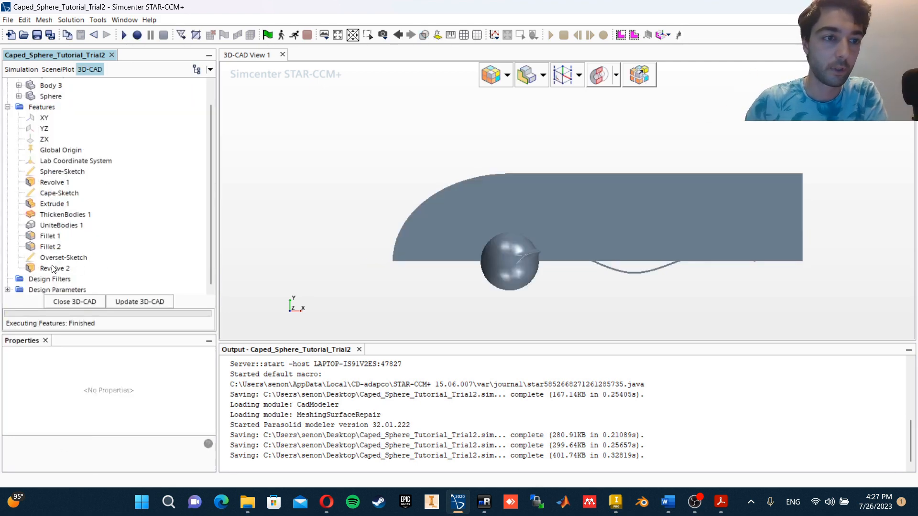
Change the overset revolve's angle to 360 degrees and make the geometry transparent to reveal the caped sphere inside
{"action": "right_click", "coordinate": [53, 269]}
{"action": "left_click", "coordinate": [78, 289]}
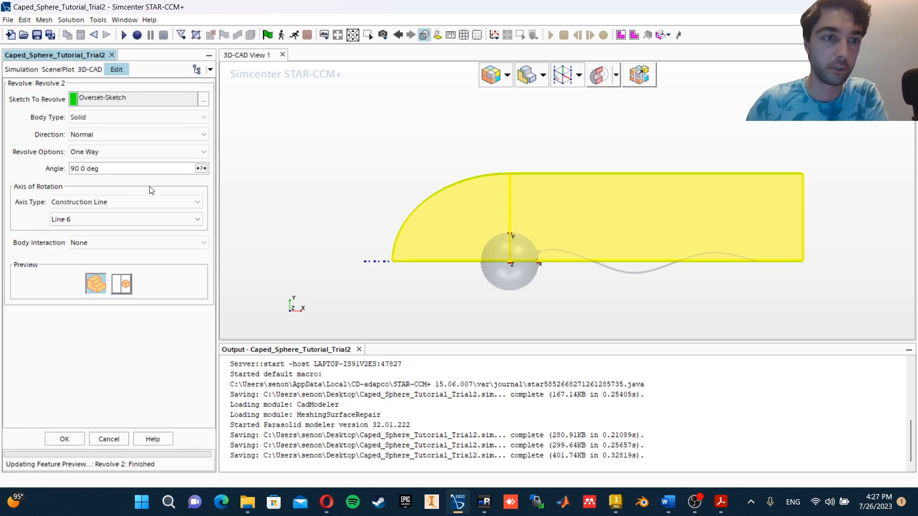
{"action": "left_click", "coordinate": [107, 168]}
{"action": "triple_click", "coordinate": [113, 167]}
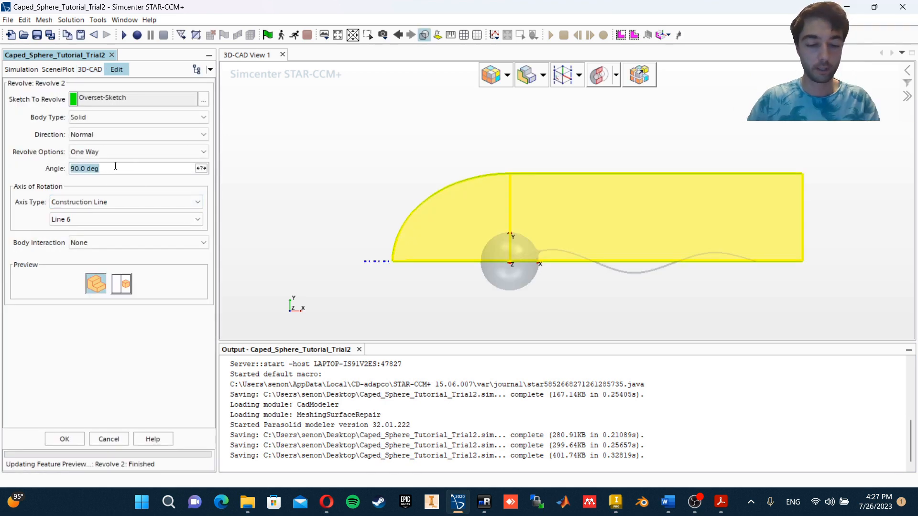
{"action": "type", "text": "360"}
{"action": "key", "text": "Return"}
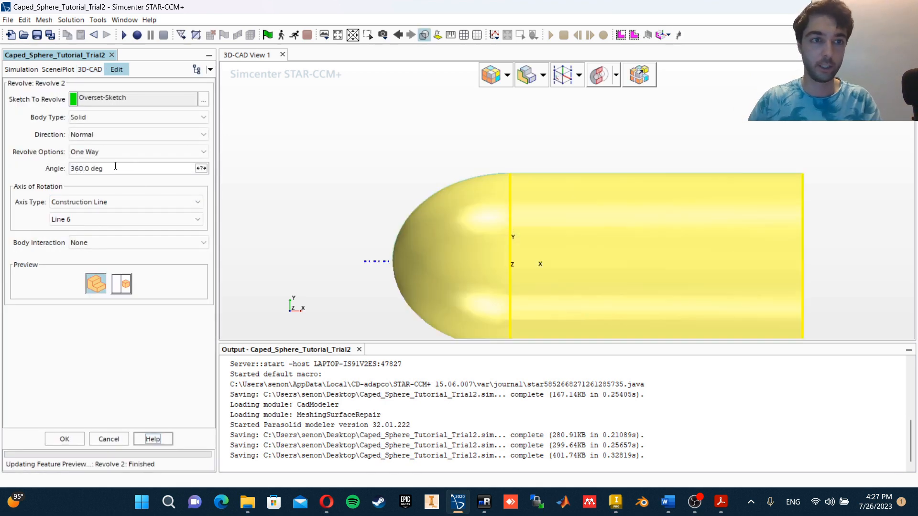
{"action": "left_click", "coordinate": [65, 438]}
{"action": "left_click", "coordinate": [424, 35]}
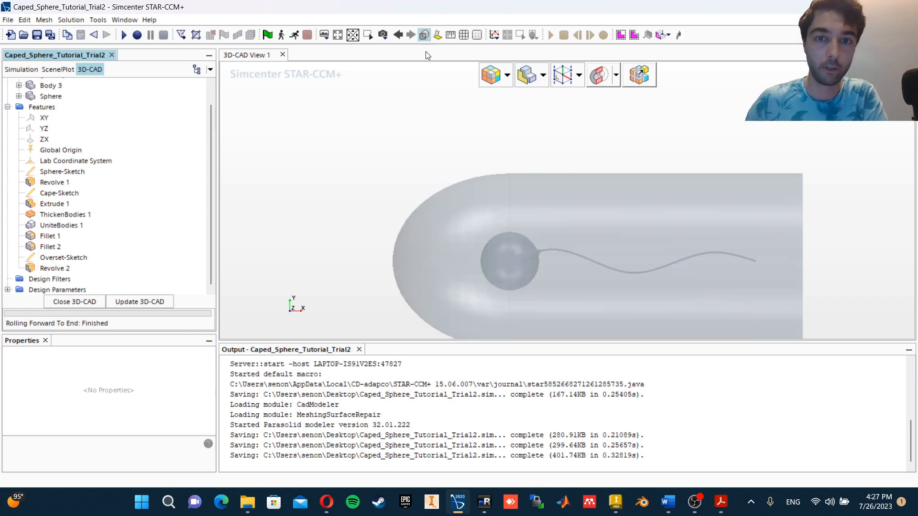
{"action": "scroll", "coordinate": [486, 176], "scroll_direction": "down", "scroll_amount": 5}
{"action": "scroll", "coordinate": [196, 146], "scroll_direction": "up", "scroll_amount": 2}
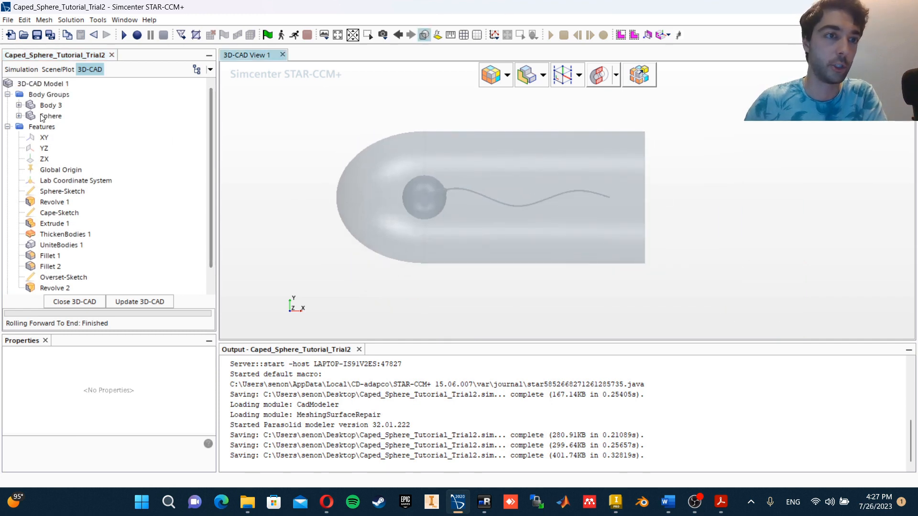
Subtract the Sphere body from Body 3 with precise precision, without keeping the tool body
{"action": "left_click", "coordinate": [51, 117]}
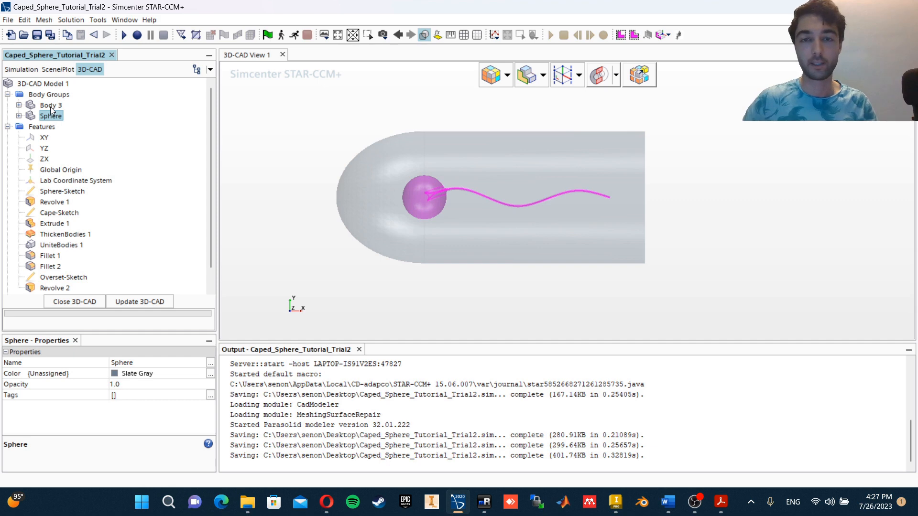
{"action": "left_click", "coordinate": [51, 105]}
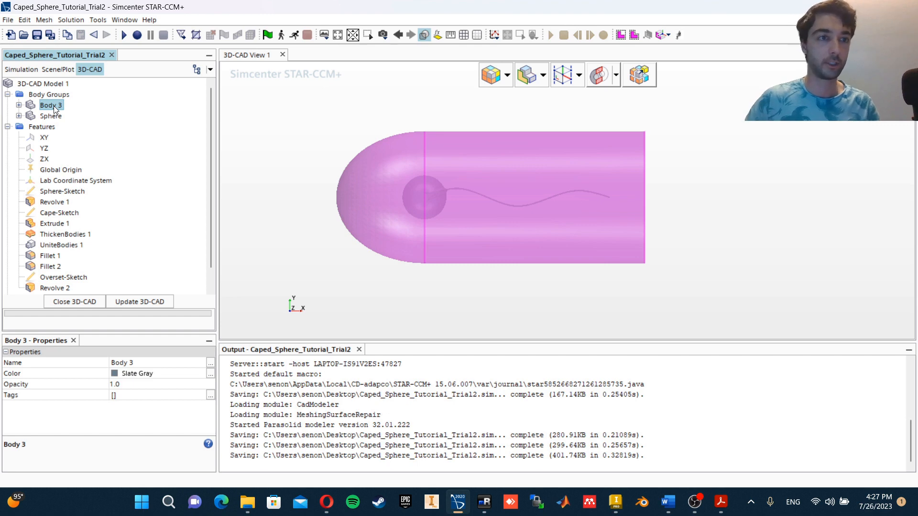
{"action": "left_click", "coordinate": [47, 119], "text": "ctrl"}
{"action": "right_click", "coordinate": [47, 120]}
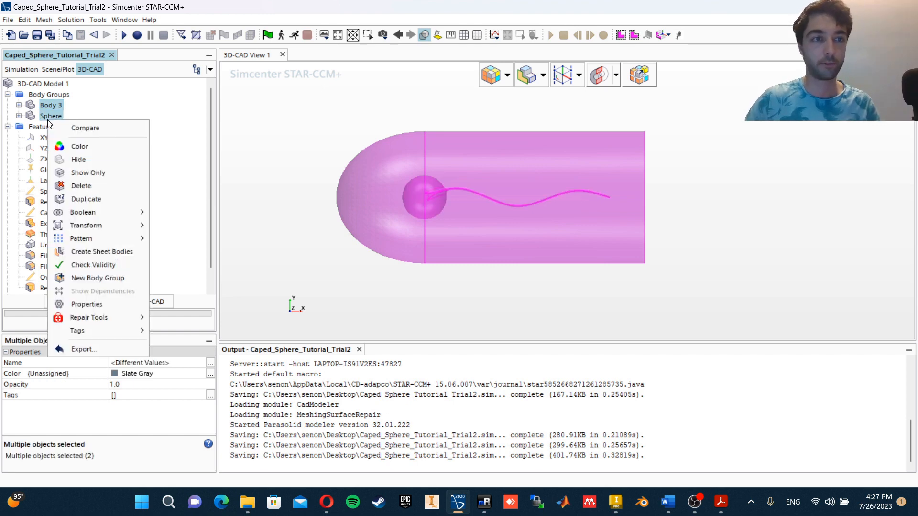
{"action": "mouse_move", "coordinate": [115, 213]}
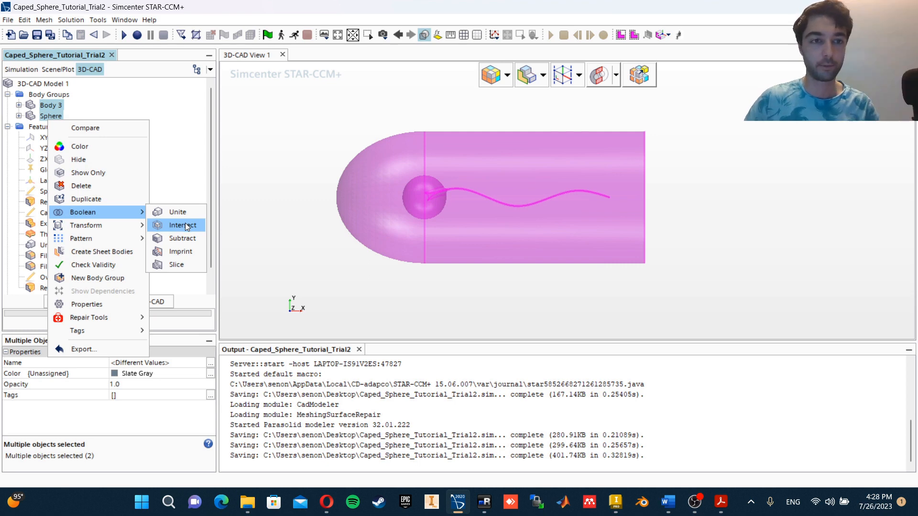
{"action": "left_click", "coordinate": [187, 239]}
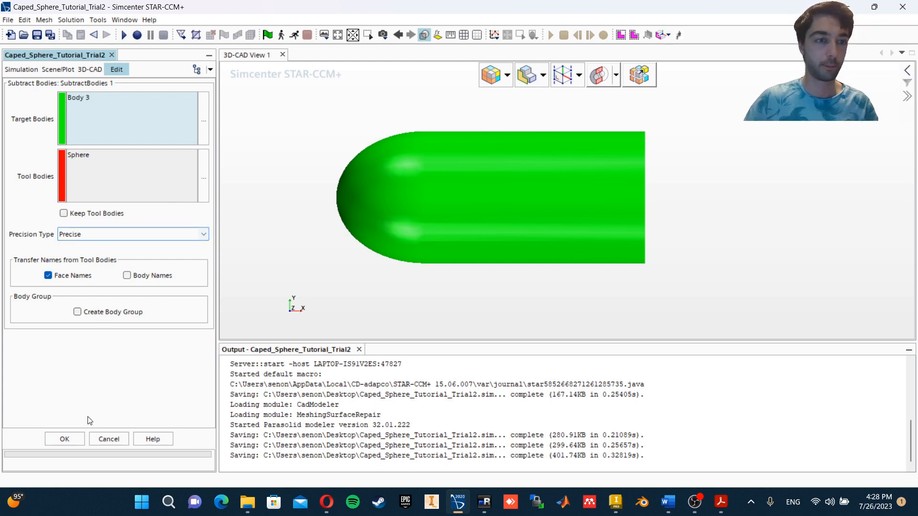
{"action": "left_click", "coordinate": [77, 441]}
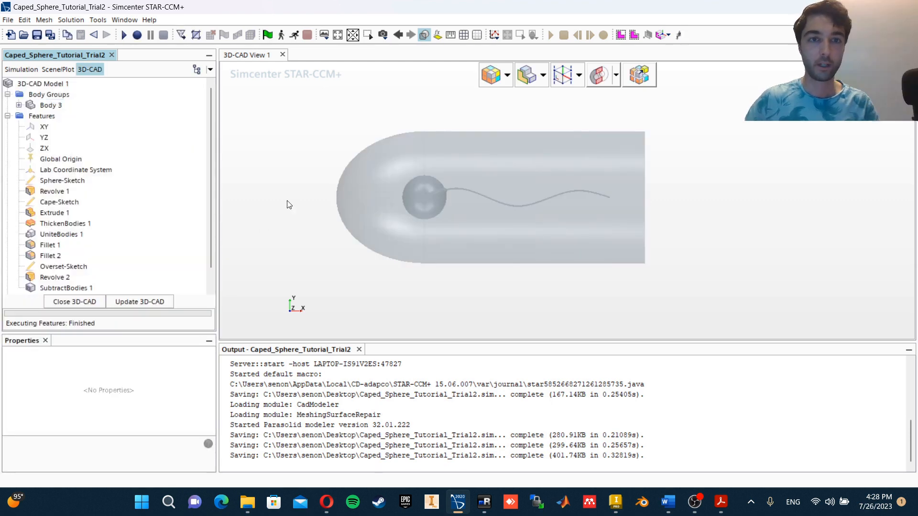
Rename the subtracted body as "Overset Region"
{"action": "right_click", "coordinate": [51, 106]}
{"action": "left_click", "coordinate": [91, 113]}
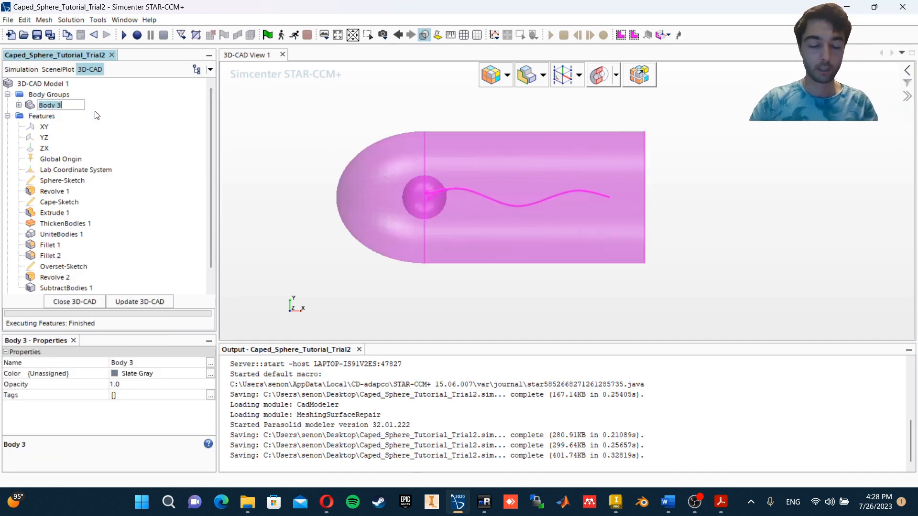
{"action": "type", "text": "Ov"}
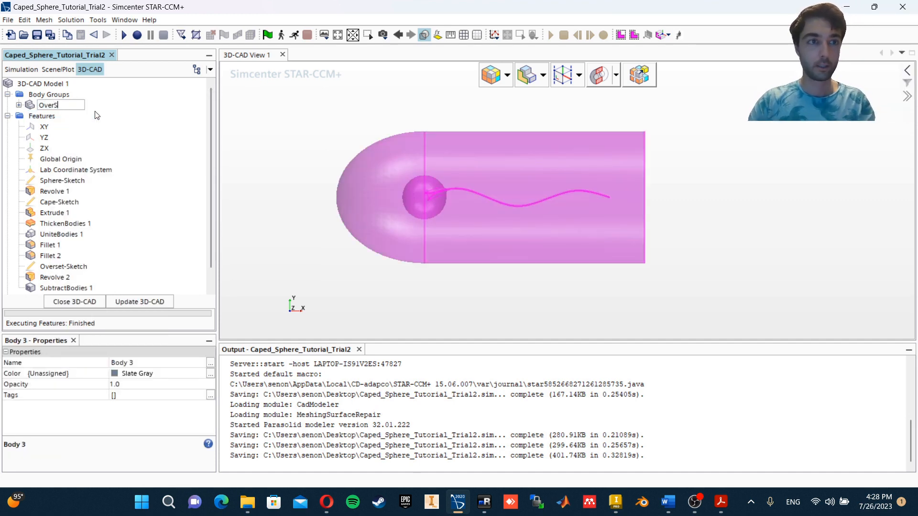
{"action": "type", "text": "erset Region"}
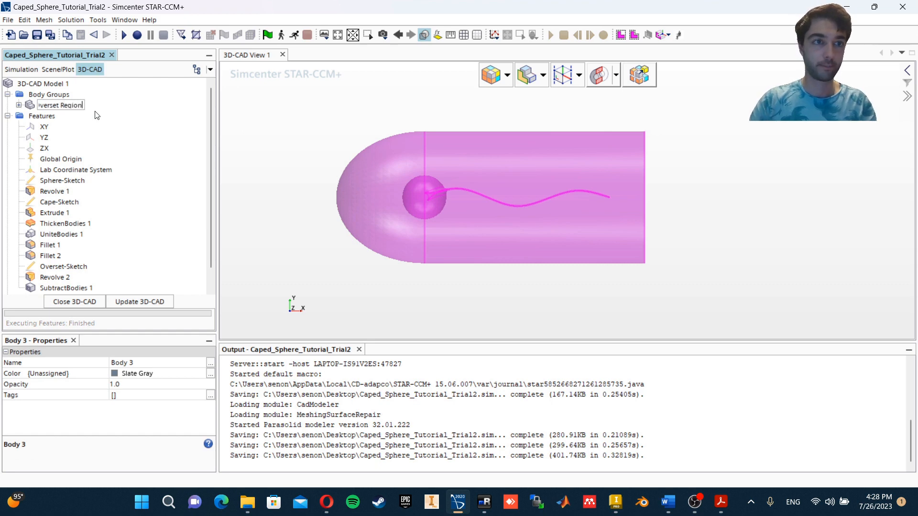
{"action": "key", "text": "Return"}
Turn off transparency and name the outer faces of the Overset Region body "Overset Surfaces"
{"action": "left_click", "coordinate": [19, 105]}
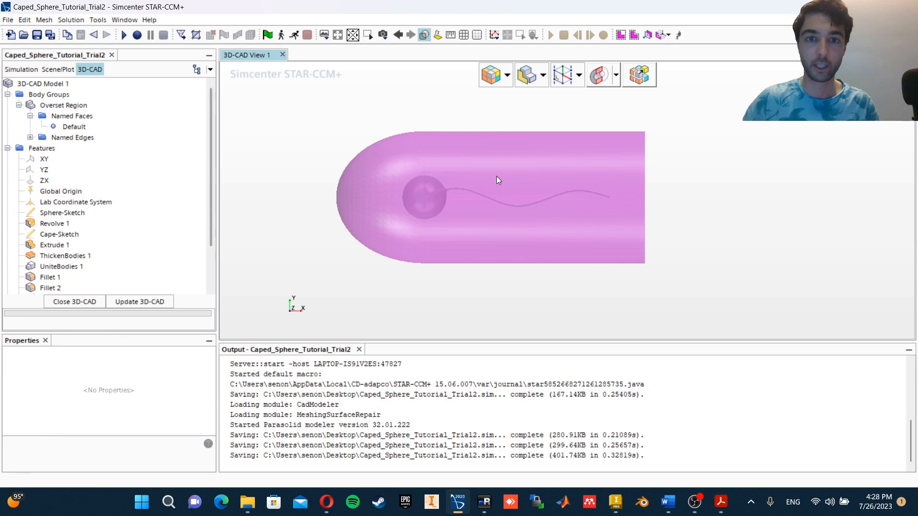
{"action": "left_click", "coordinate": [424, 34]}
{"action": "mouse_move", "coordinate": [390, 150]}
{"action": "left_mouse_down"}
{"action": "mouse_move", "coordinate": [526, 170]}
{"action": "mouse_move", "coordinate": [555, 193]}
{"action": "mouse_move", "coordinate": [603, 197]}
{"action": "left_mouse_up"}
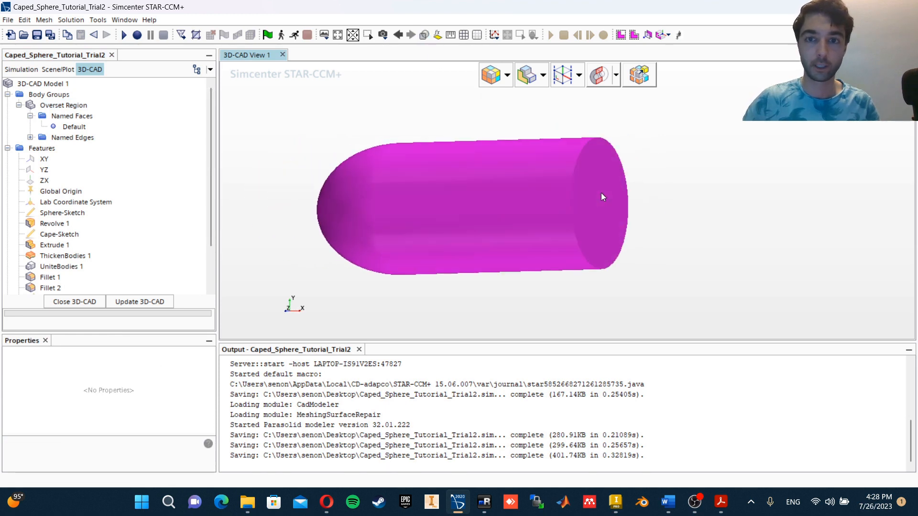
{"action": "right_click", "coordinate": [604, 194]}
{"action": "left_click", "coordinate": [641, 216]}
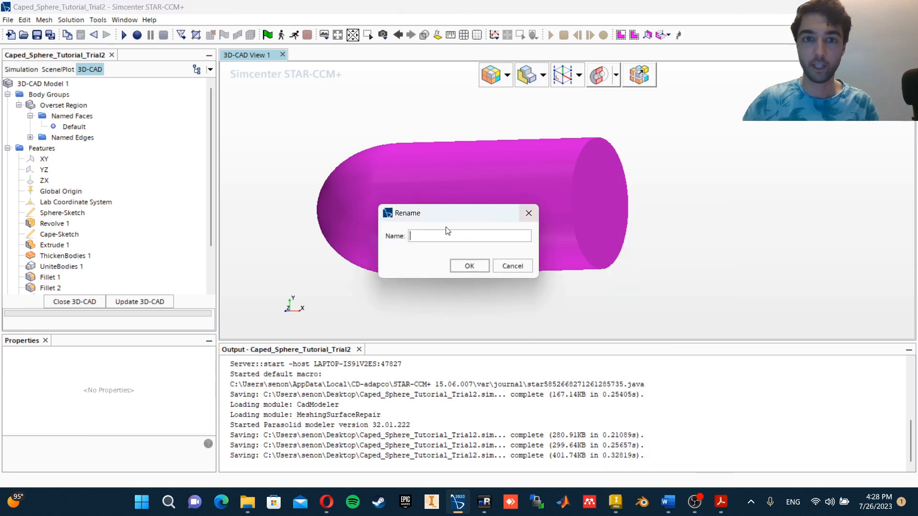
{"action": "type", "text": "Ove"}
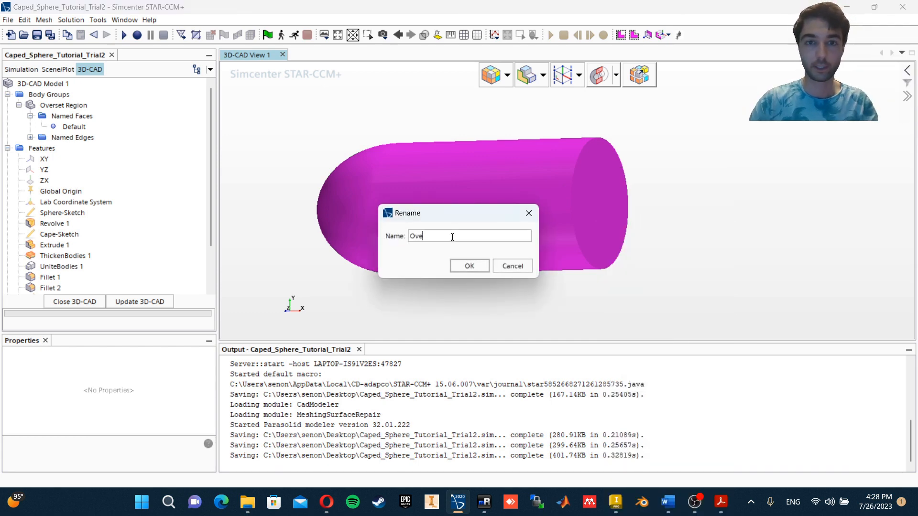
{"action": "type", "text": "rset Surfaces"}
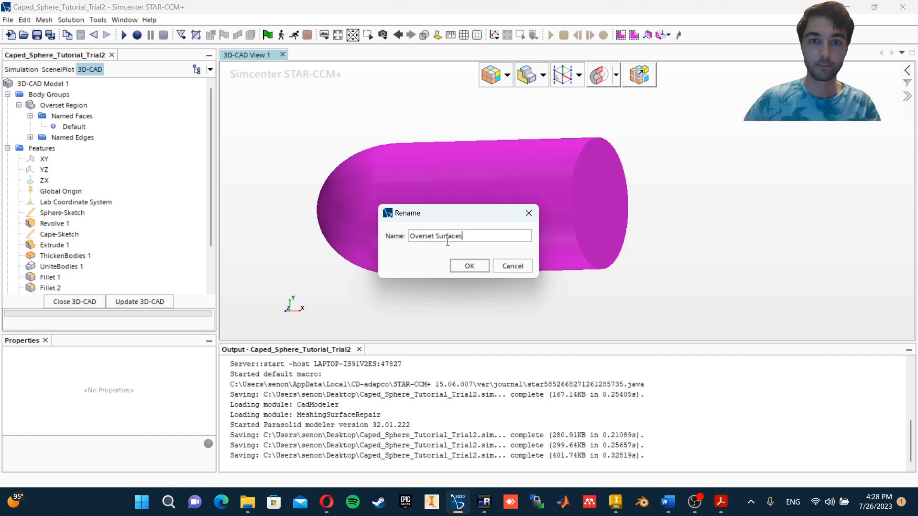
{"action": "left_click", "coordinate": [467, 265]}
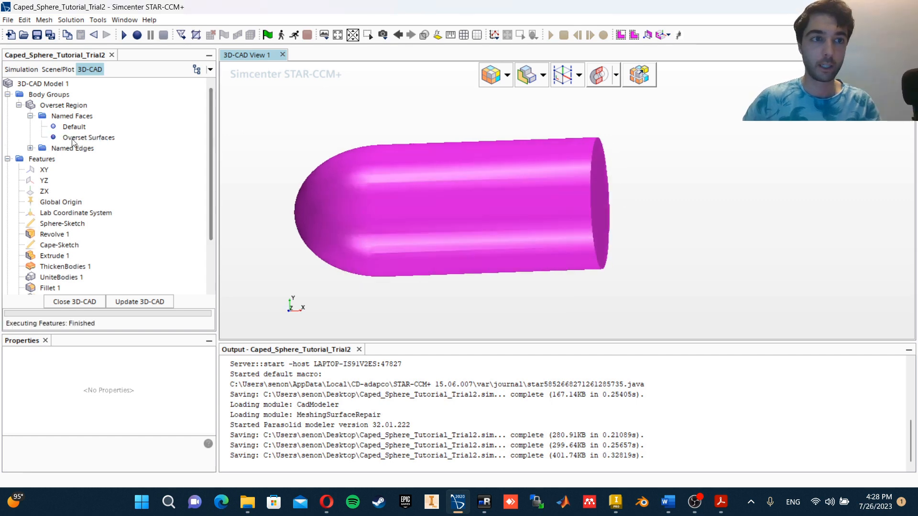
Rename the Default face group of the sphere and cape as "Sphere Surf" and save the simulation
{"action": "left_click", "coordinate": [84, 128]}
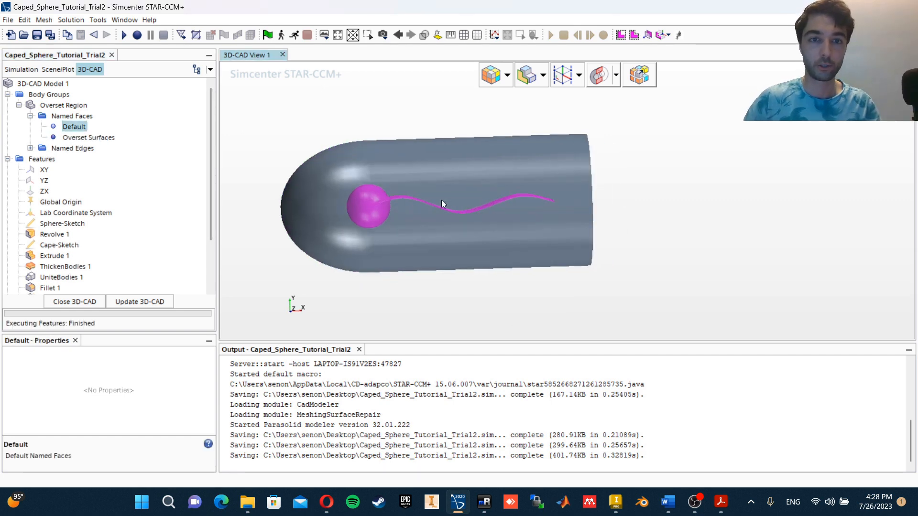
{"action": "right_click", "coordinate": [74, 127]}
{"action": "left_click", "coordinate": [98, 136]}
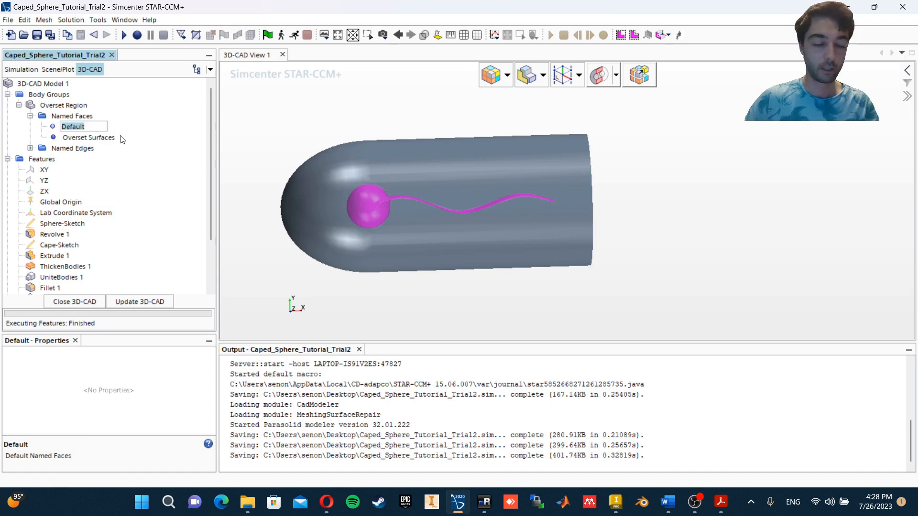
{"action": "type", "text": "Sphere Surf"}
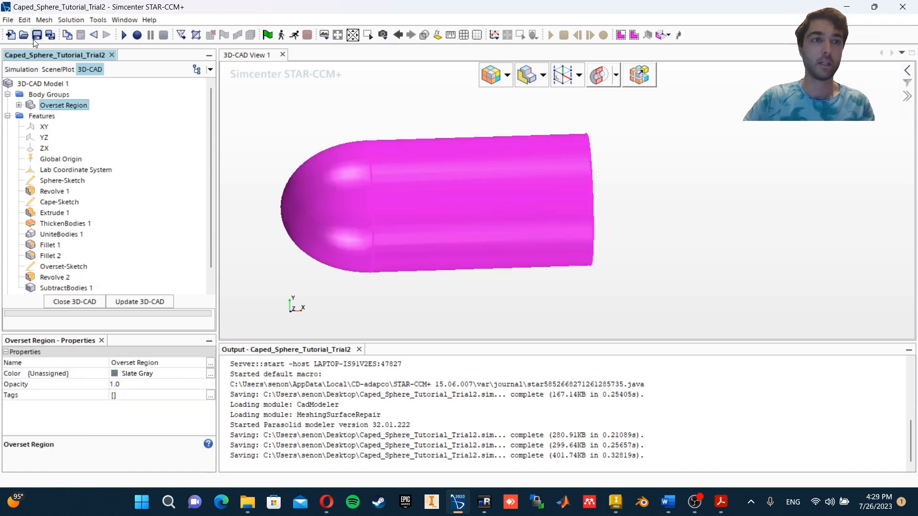
{"action": "left_click", "coordinate": [37, 35]}
Create a new sketch on the XY plane and make the overset body transparent
{"action": "scroll", "coordinate": [405, 247], "scroll_direction": "down", "scroll_amount": 3}
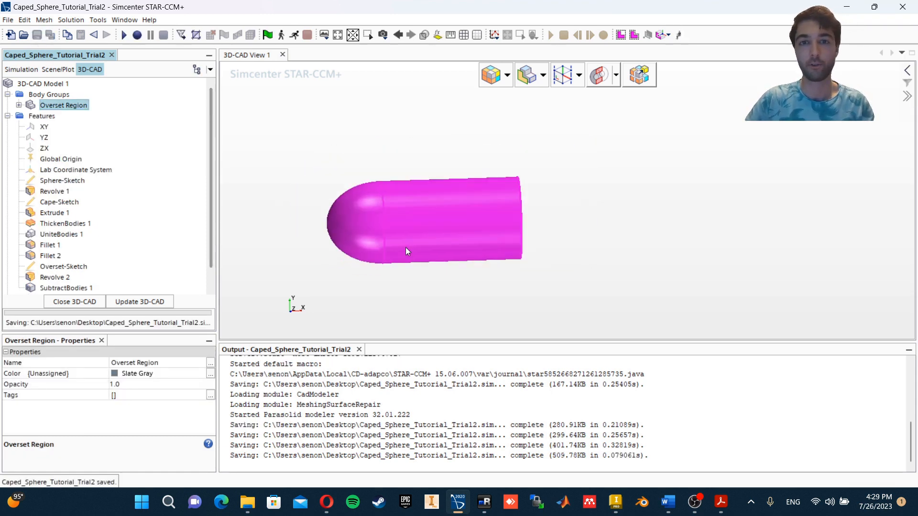
{"action": "scroll", "coordinate": [406, 248], "scroll_direction": "down", "scroll_amount": 2}
{"action": "right_click_drag", "start_coordinate": [389, 215], "coordinate": [483, 210]}
{"action": "scroll", "coordinate": [546, 253], "scroll_direction": "up", "scroll_amount": 3}
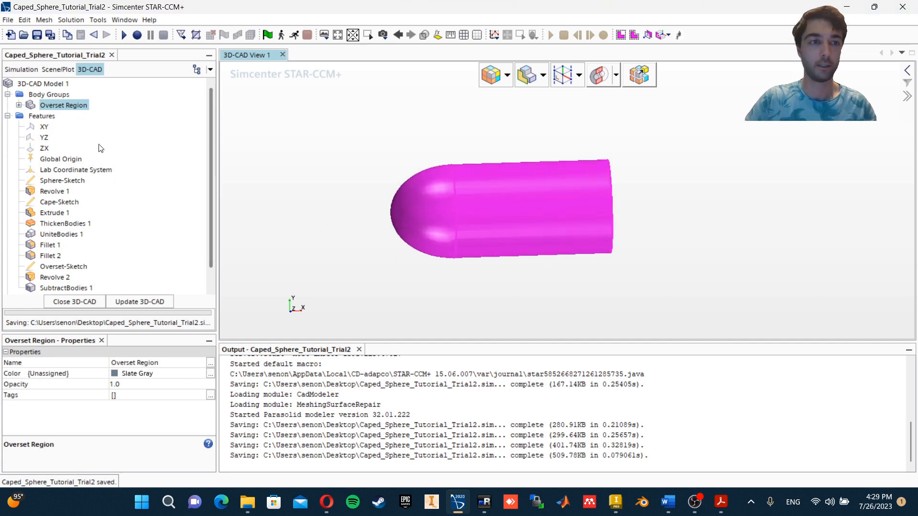
{"action": "left_click", "coordinate": [43, 127]}
{"action": "right_click", "coordinate": [43, 128]}
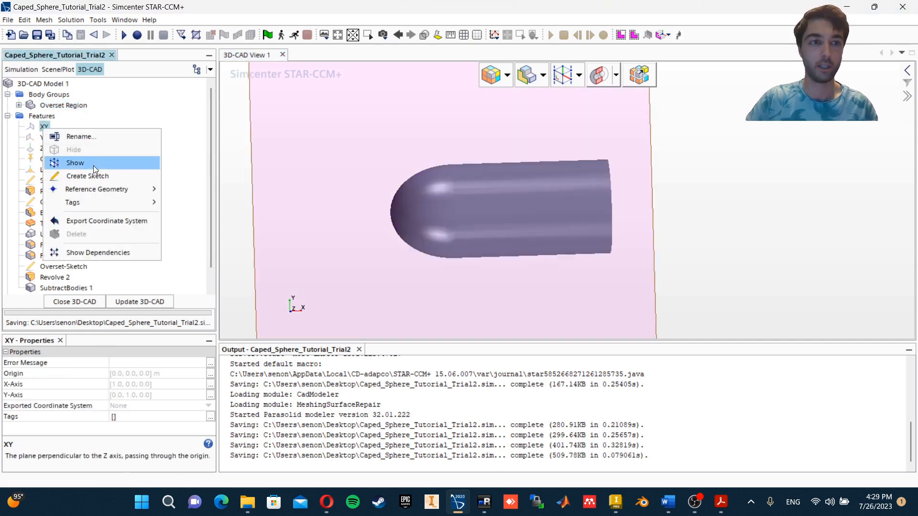
{"action": "left_click", "coordinate": [101, 178]}
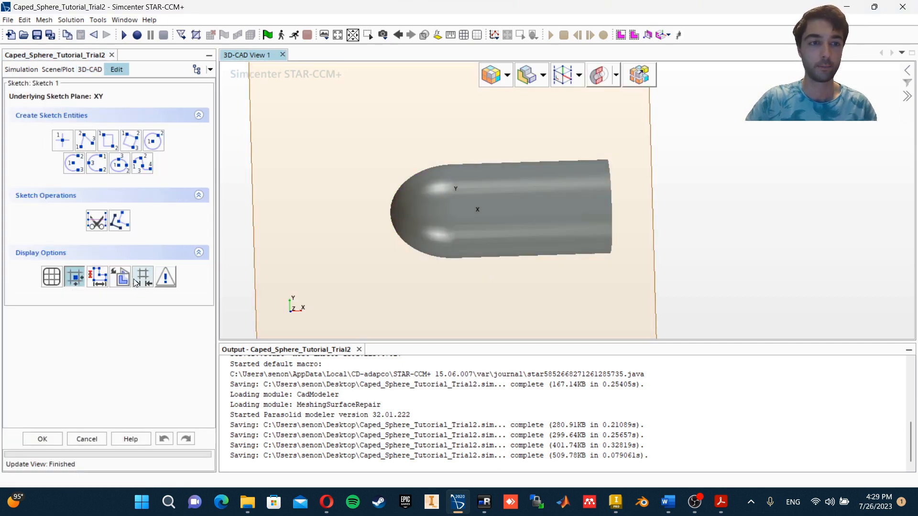
{"action": "scroll", "coordinate": [454, 194], "scroll_direction": "up", "scroll_amount": 5}
{"action": "scroll", "coordinate": [608, 199], "scroll_direction": "down", "scroll_amount": 8}
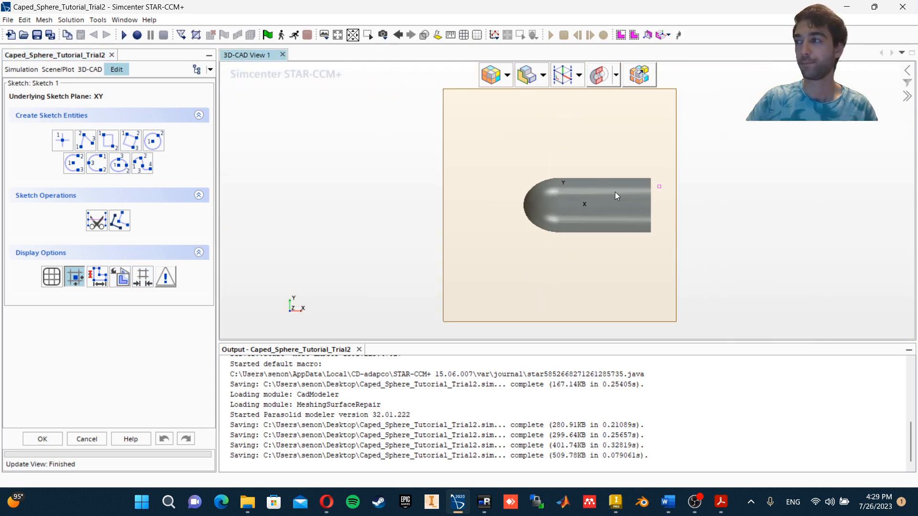
{"action": "scroll", "coordinate": [614, 191], "scroll_direction": "up", "scroll_amount": 6}
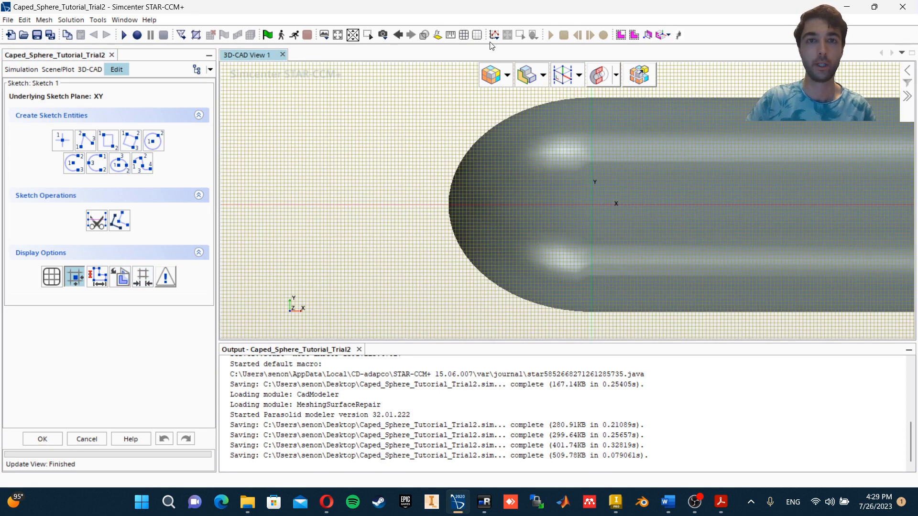
{"action": "left_click", "coordinate": [423, 35]}
Sketch a horizontal line from the origin in the negative X direction and set its length to 0.6 m
{"action": "left_click", "coordinate": [77, 145]}
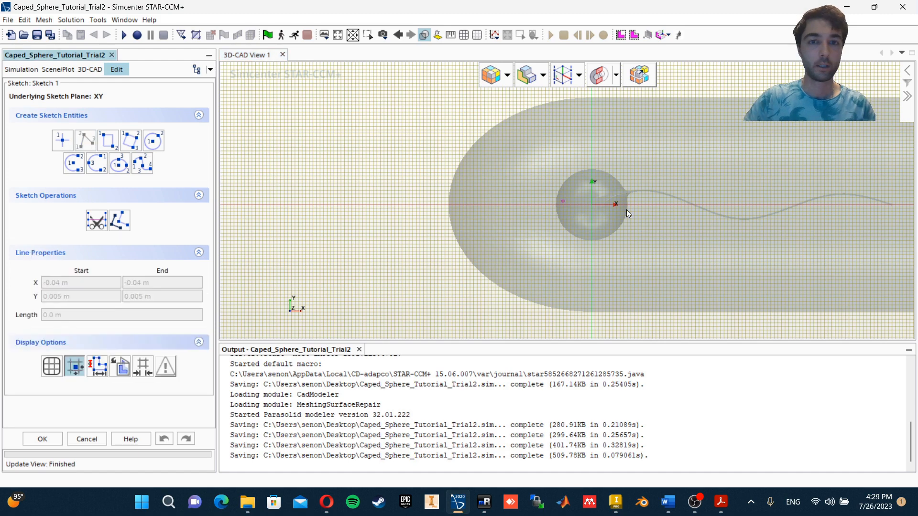
{"action": "left_click", "coordinate": [591, 205]}
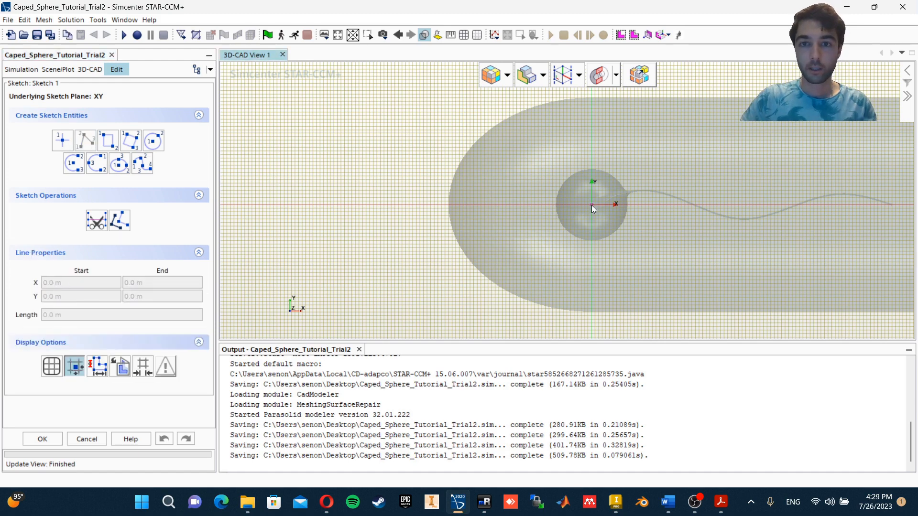
{"action": "left_click", "coordinate": [426, 205]}
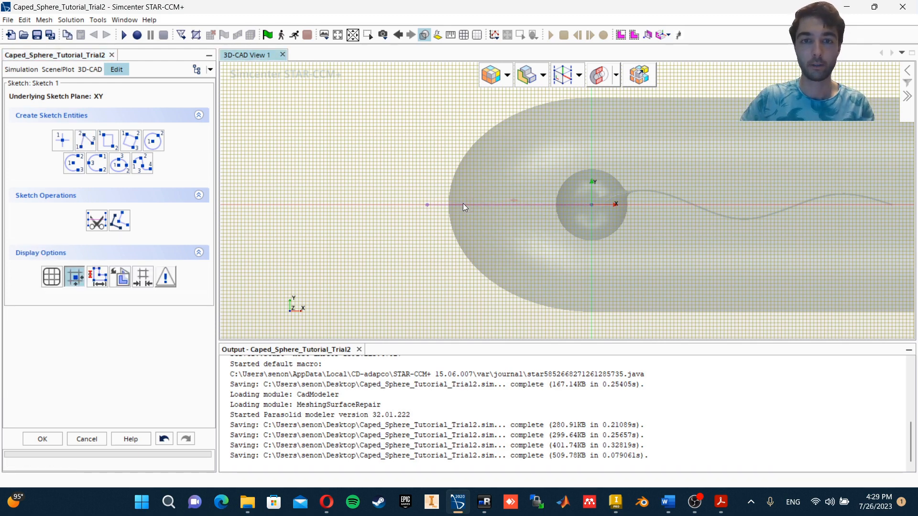
{"action": "left_click", "coordinate": [464, 204]}
{"action": "left_click", "coordinate": [107, 315]}
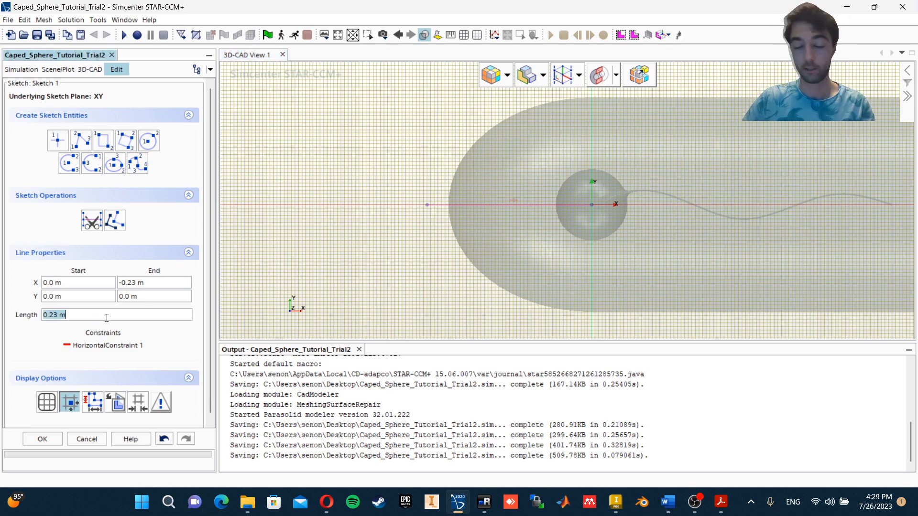
{"action": "type", "text": "0.6"}
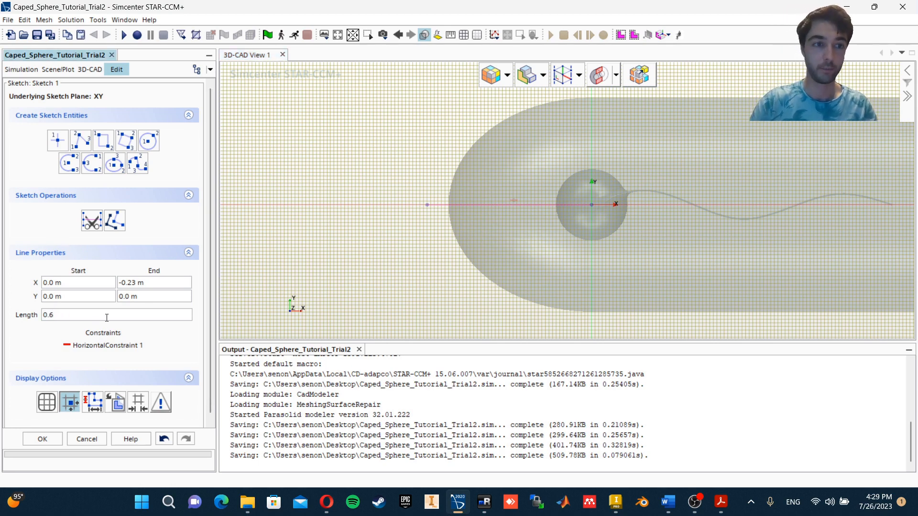
{"action": "key", "text": "Return"}
{"action": "scroll", "coordinate": [583, 122], "scroll_direction": "down", "scroll_amount": 3}
{"action": "right_click_drag", "start_coordinate": [634, 186], "coordinate": [528, 247]}
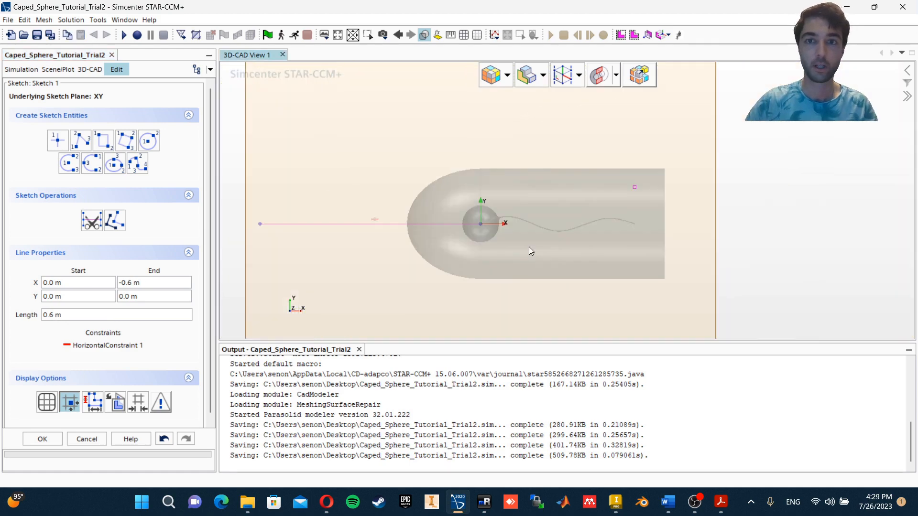
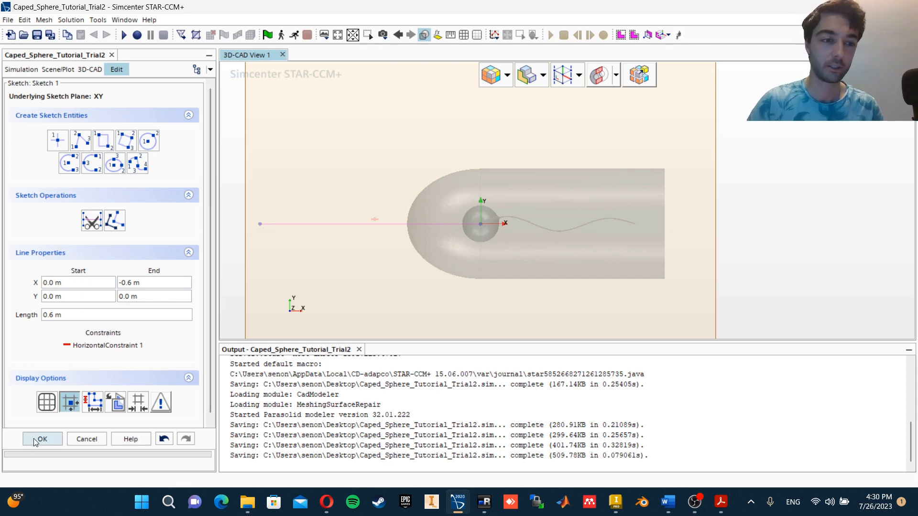
Sketch a horizontal line from the origin in the positive X direction and set its length to 1.2 m
{"action": "left_click", "coordinate": [80, 140]}
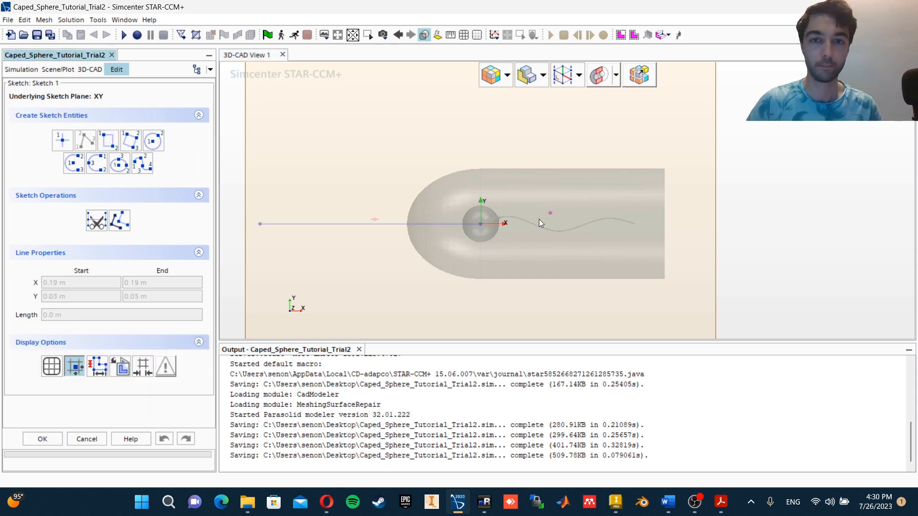
{"action": "left_click", "coordinate": [479, 224]}
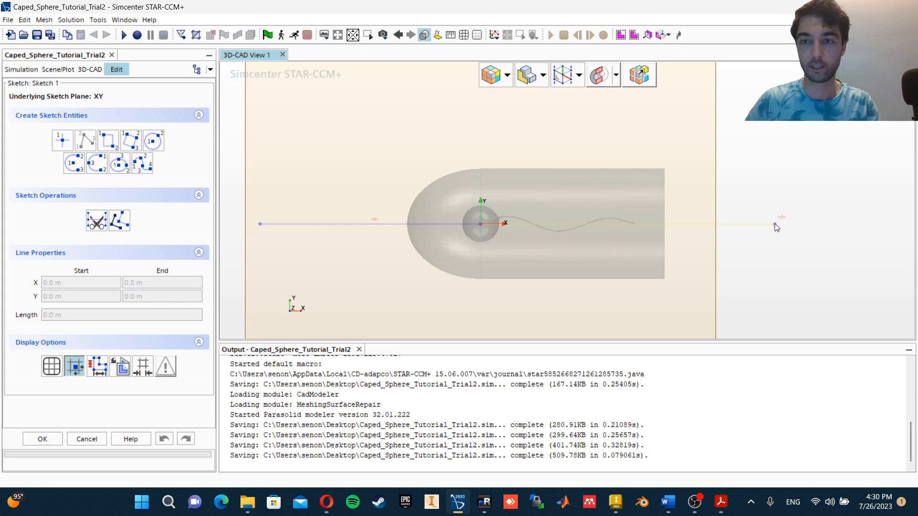
{"action": "left_click", "coordinate": [775, 223]}
{"action": "left_click", "coordinate": [754, 224]}
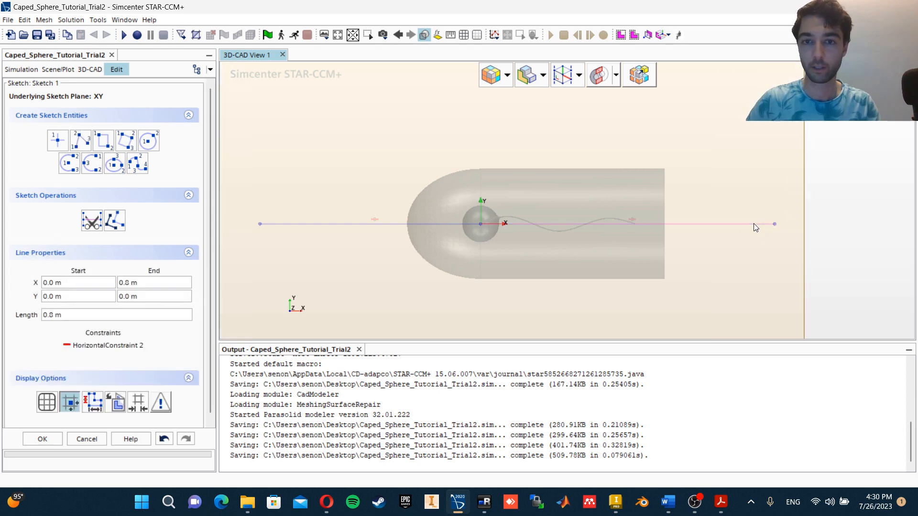
{"action": "triple_click", "coordinate": [96, 315]}
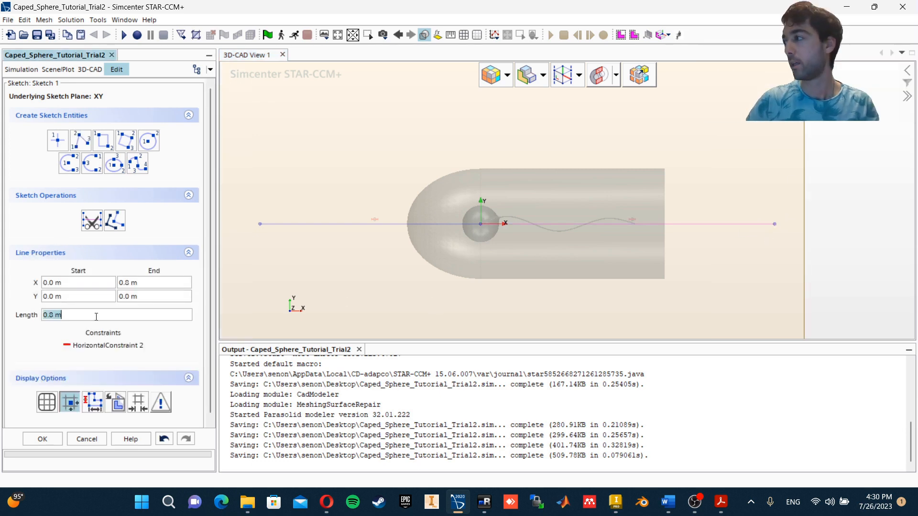
{"action": "type", "text": "1.2 "}
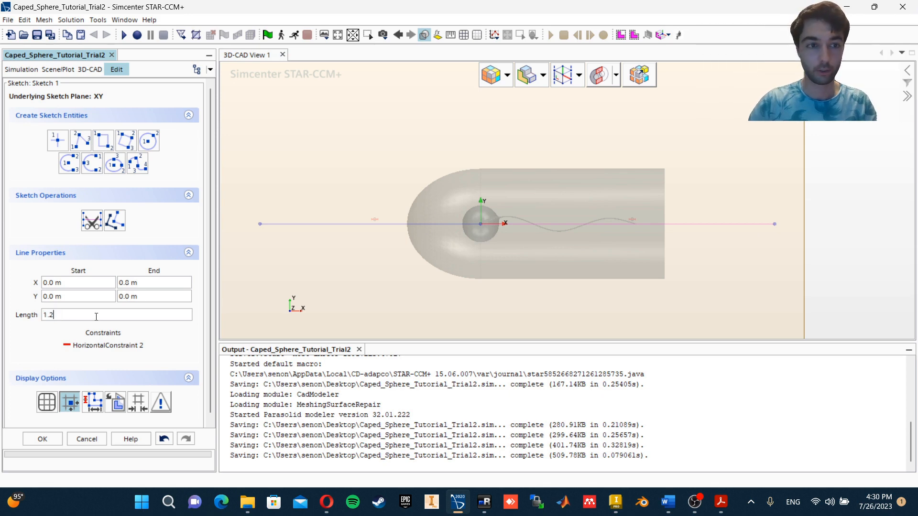
{"action": "type", "text": "m"}
{"action": "key", "text": "Return"}
Sketch a vertical line about 0.38 m long upward from the negative-X end of the horizontal lines
{"action": "scroll", "coordinate": [388, 147], "scroll_direction": "down", "scroll_amount": 3}
{"action": "right_click_drag", "start_coordinate": [547, 143], "coordinate": [565, 168]}
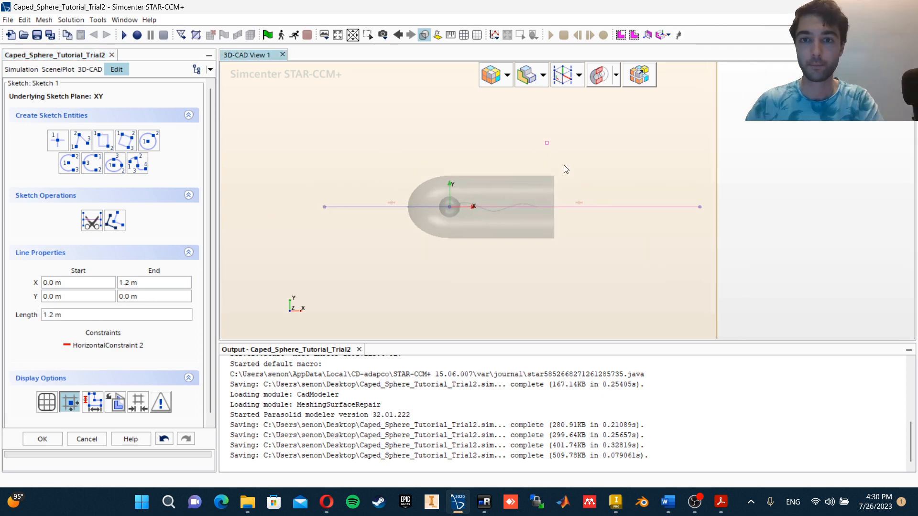
{"action": "left_click", "coordinate": [81, 140]}
{"action": "left_click", "coordinate": [332, 216]}
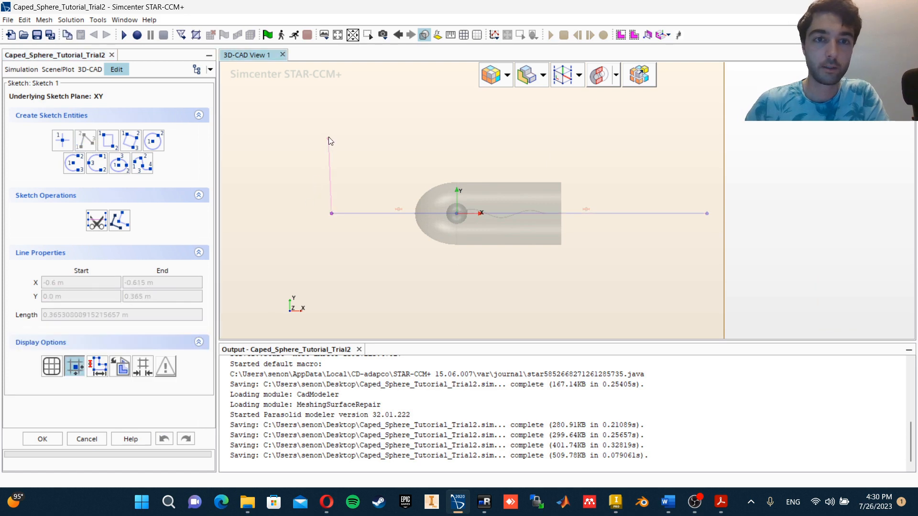
{"action": "scroll", "coordinate": [329, 135], "scroll_direction": "up", "scroll_amount": 2}
{"action": "scroll", "coordinate": [336, 134], "scroll_direction": "up", "scroll_amount": 3}
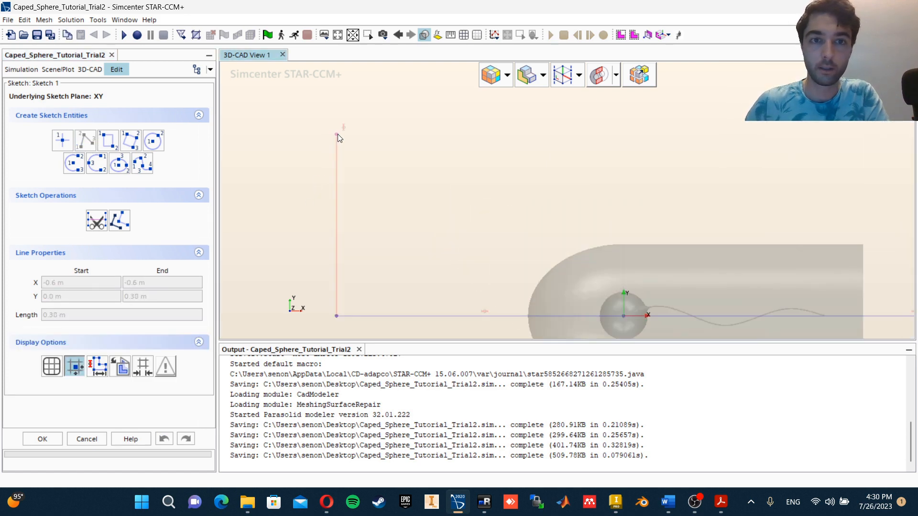
{"action": "left_click", "coordinate": [336, 135]}
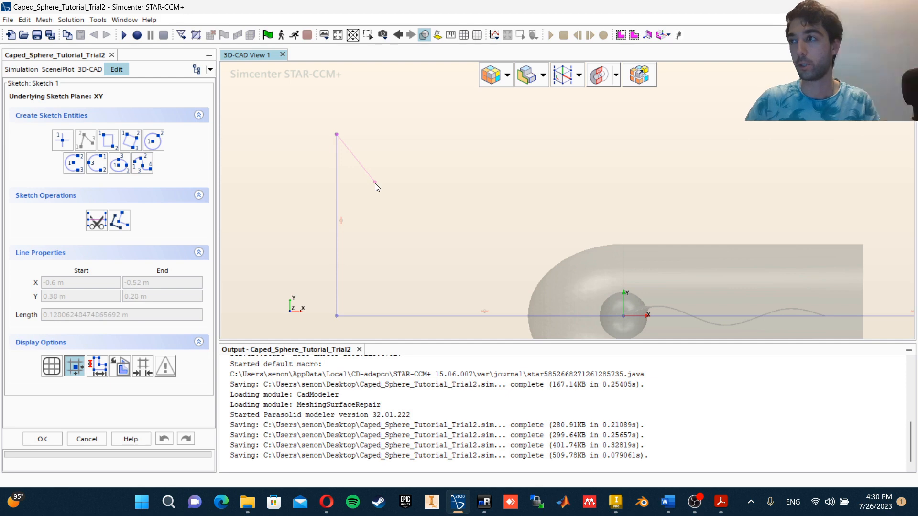
{"action": "key", "text": "Escape"}
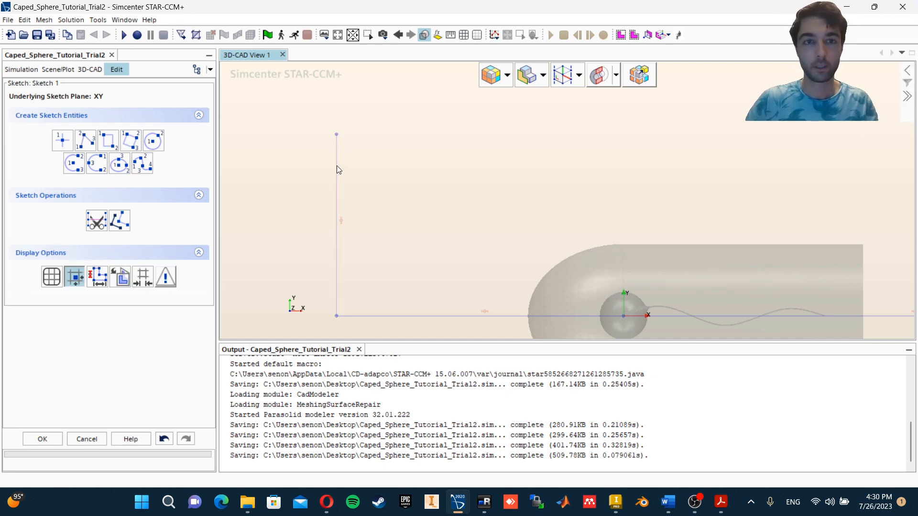
Set the length of the upward vertical line to 0.375 m
{"action": "left_click", "coordinate": [337, 165]}
{"action": "left_click", "coordinate": [58, 314]}
{"action": "double_click", "coordinate": [57, 315]}
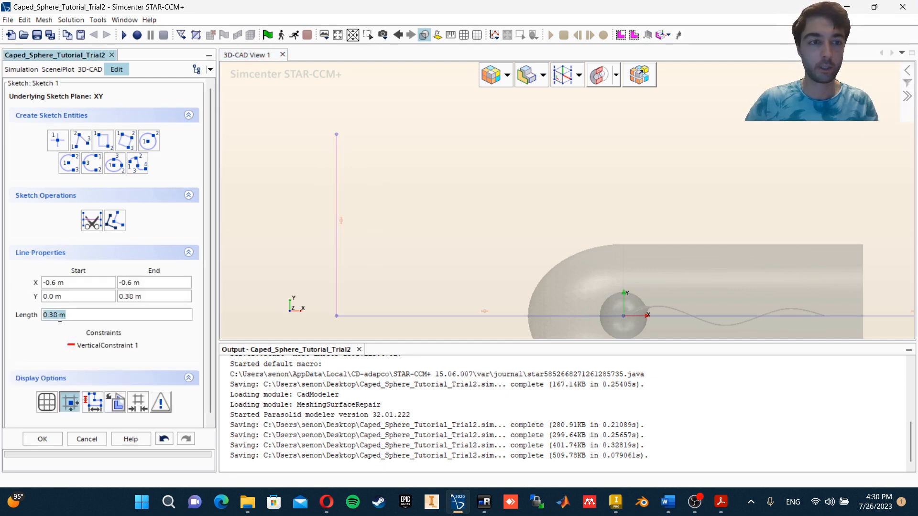
{"action": "left_click", "coordinate": [58, 314]}
{"action": "key", "text": "BackSpace"}
{"action": "type", "text": "75"}
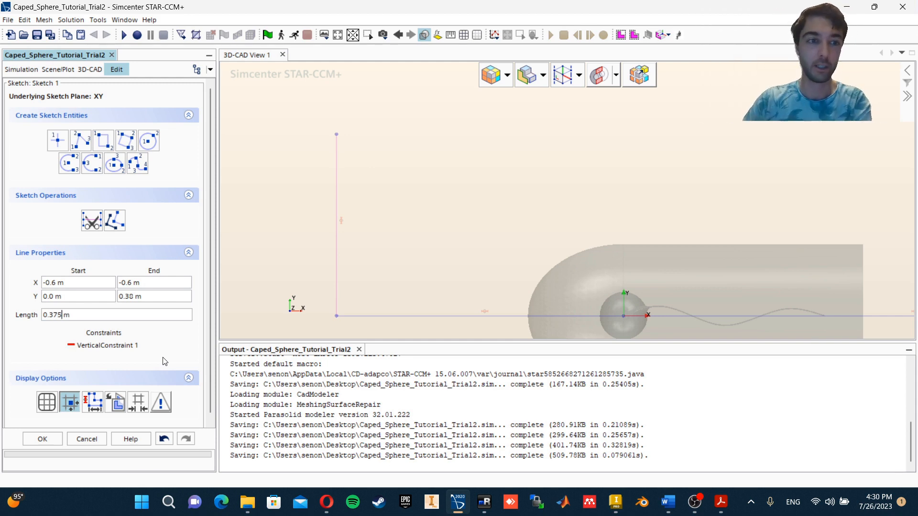
{"action": "key", "text": "Return"}
Sketch a vertical line downward from the positive-X end of the horizontal lines and set its length to 0.375 m
{"action": "scroll", "coordinate": [449, 312], "scroll_direction": "down", "scroll_amount": 3}
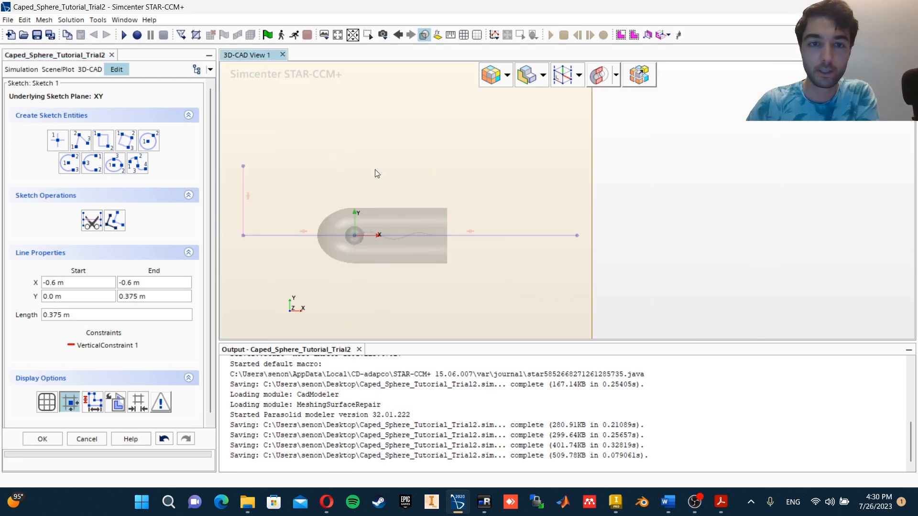
{"action": "left_click", "coordinate": [81, 140]}
{"action": "left_click", "coordinate": [577, 236]}
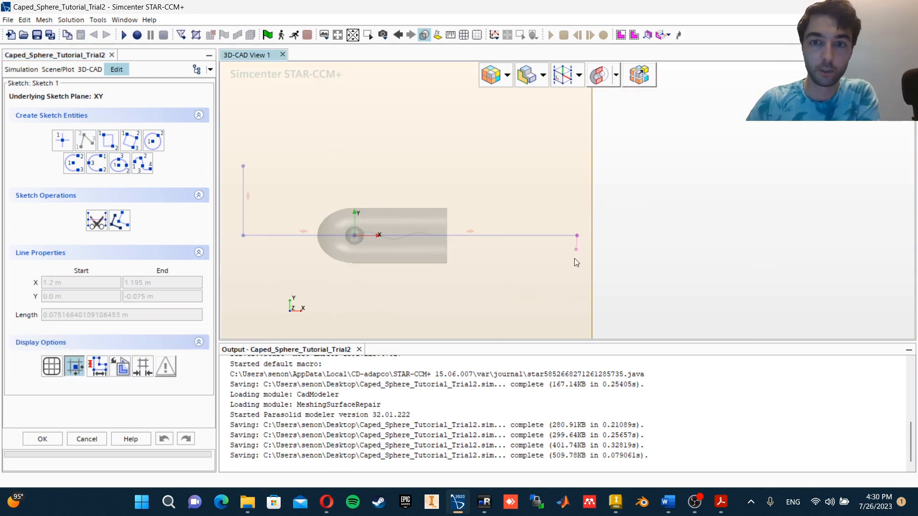
{"action": "scroll", "coordinate": [576, 263], "scroll_direction": "up", "scroll_amount": 2}
{"action": "left_click", "coordinate": [579, 266]}
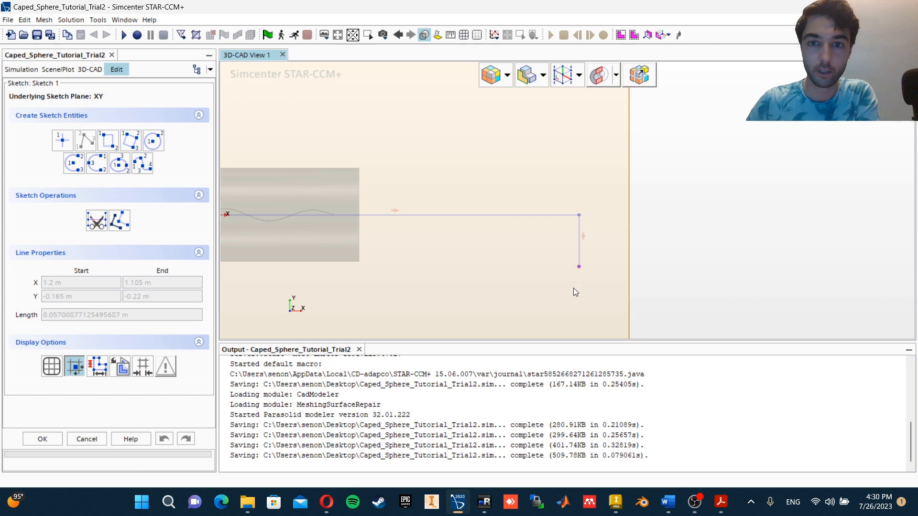
{"action": "left_click", "coordinate": [578, 247]}
{"action": "double_click", "coordinate": [64, 315]}
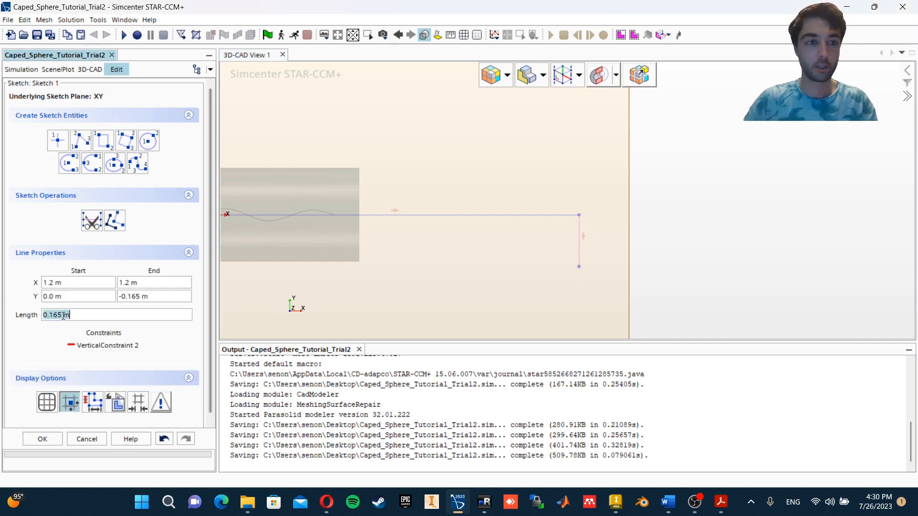
{"action": "type", "text": "0"}
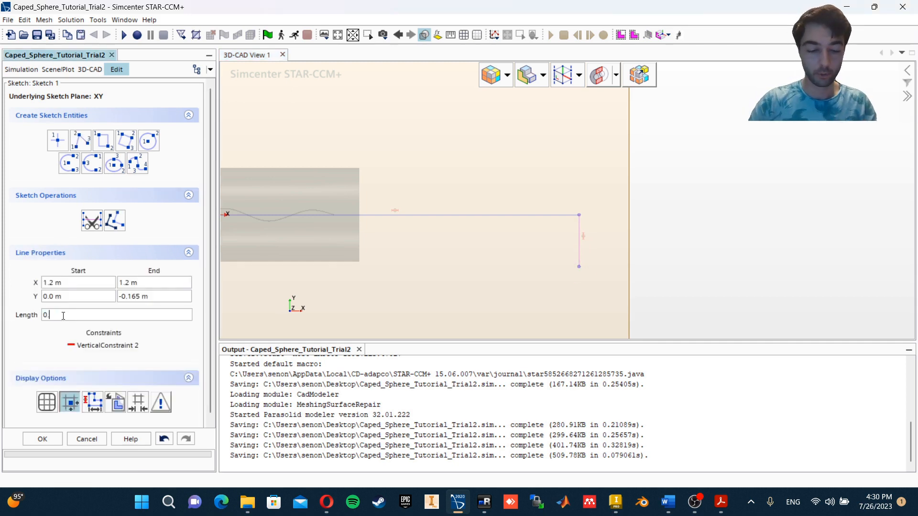
{"action": "type", "text": ".375"}
{"action": "key", "text": "Return"}
Draw a rectangle from the upper end of the upward vertical line to the lower end of the downward one
{"action": "scroll", "coordinate": [339, 124], "scroll_direction": "down", "scroll_amount": 4}
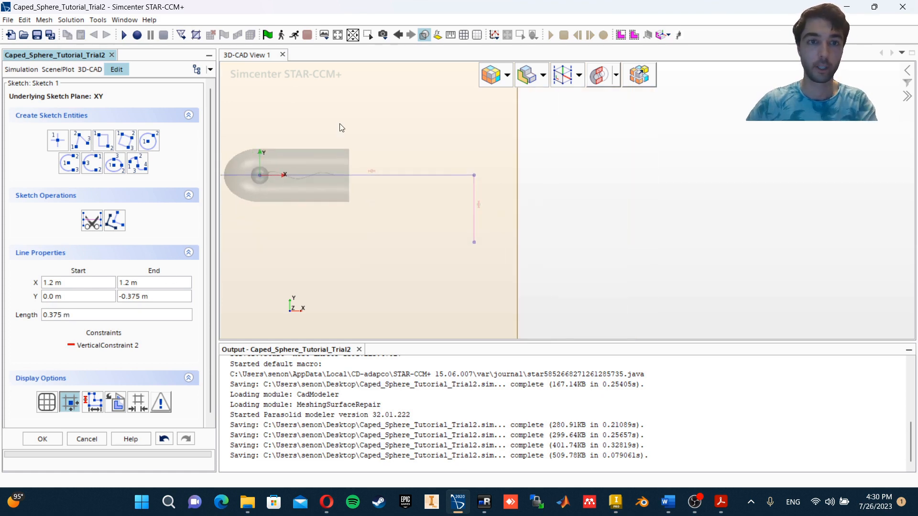
{"action": "right_click_drag", "start_coordinate": [340, 124], "coordinate": [470, 153]}
{"action": "left_click", "coordinate": [103, 140]}
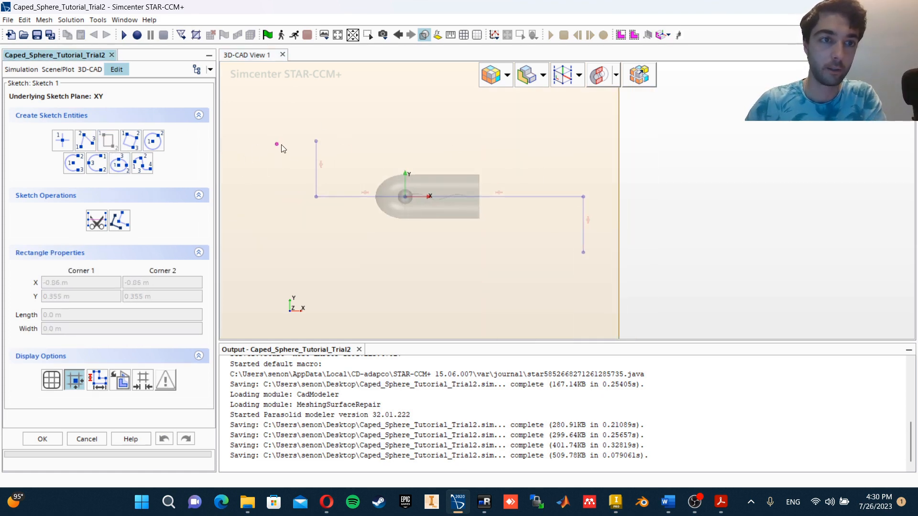
{"action": "left_click_drag", "start_coordinate": [316, 142], "coordinate": [392, 173]}
{"action": "left_click_drag", "start_coordinate": [523, 220], "coordinate": [582, 255]}
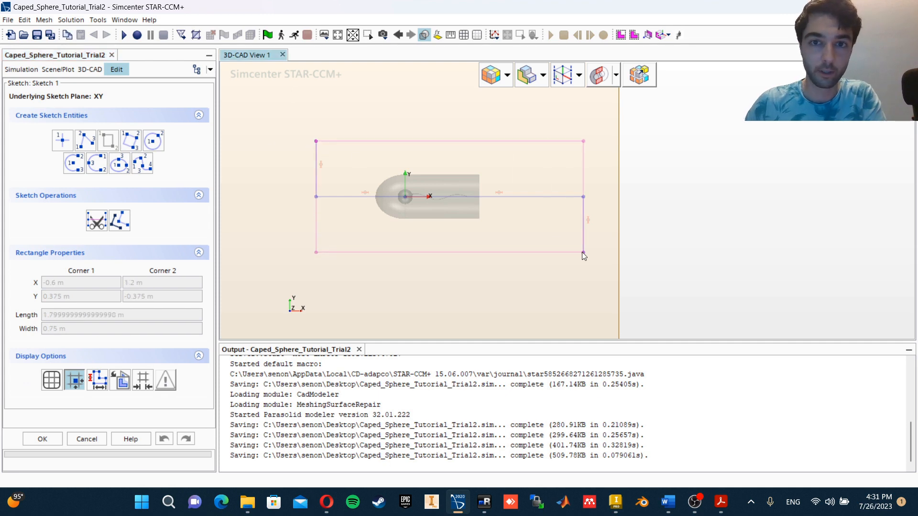
{"action": "left_click", "coordinate": [582, 252]}
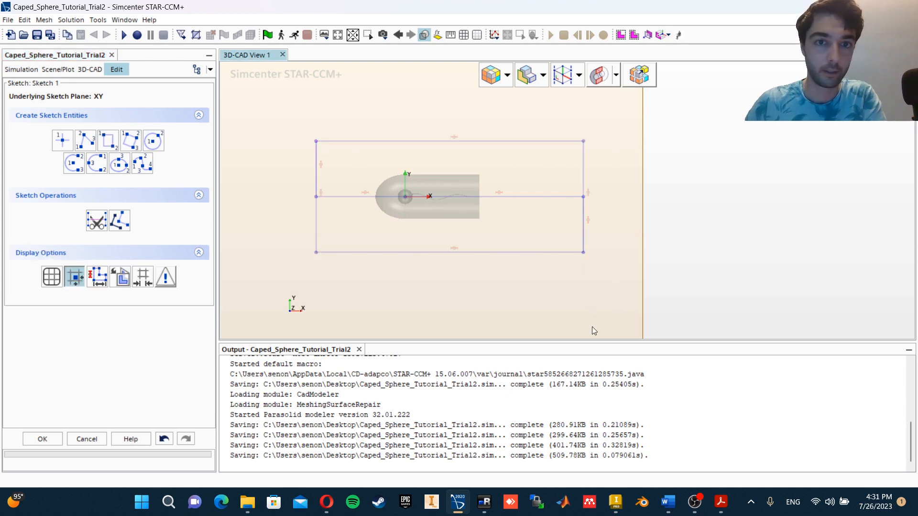
Delete the two vertical helper lines that overlap the rectangle's short sides
{"action": "left_click", "coordinate": [317, 176]}
{"action": "key", "text": "Delete"}
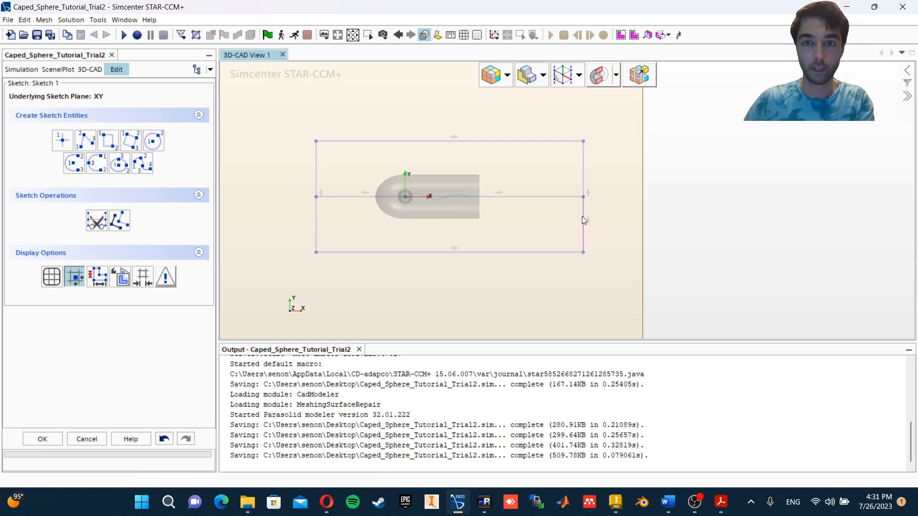
{"action": "left_click", "coordinate": [582, 221]}
{"action": "key", "text": "Delete"}
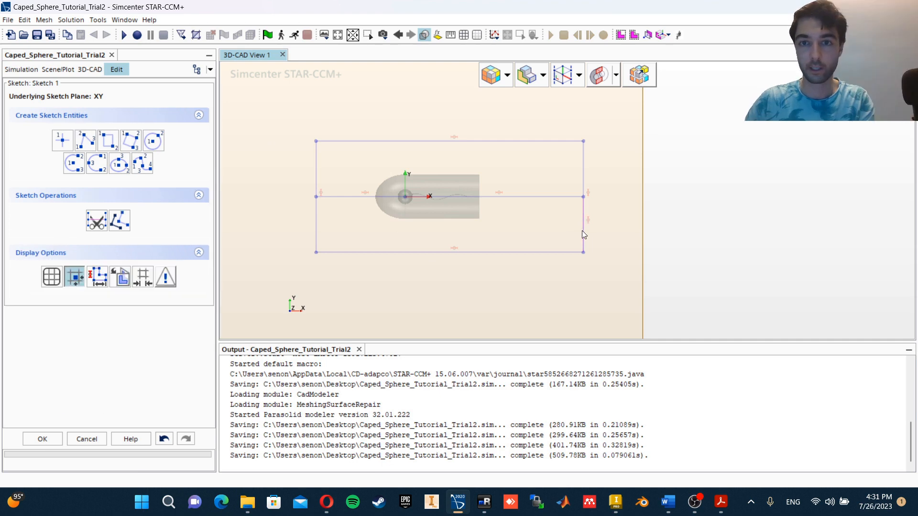
{"action": "left_click", "coordinate": [529, 197]}
{"action": "key", "text": "Delete"}
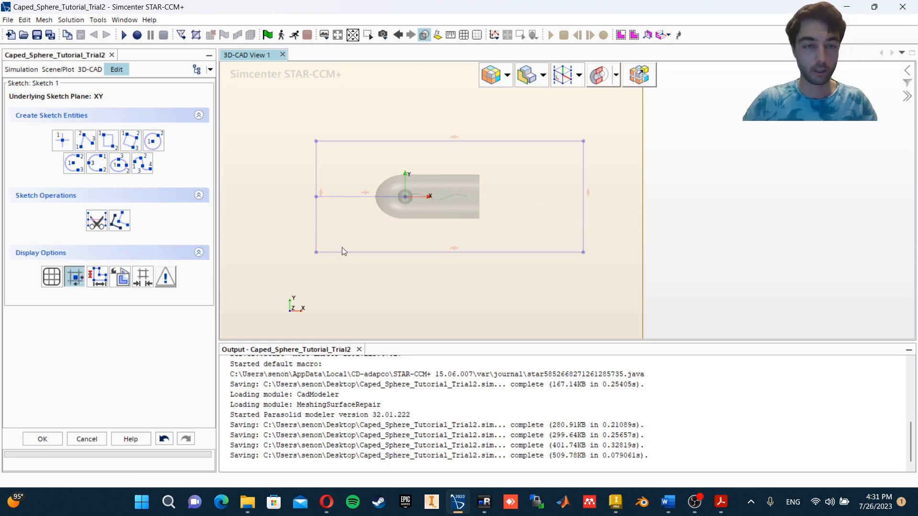
{"action": "key", "text": "ctrl+z"}
Convert both horizontal lines through the origin to construction lines
{"action": "left_click", "coordinate": [482, 197]}
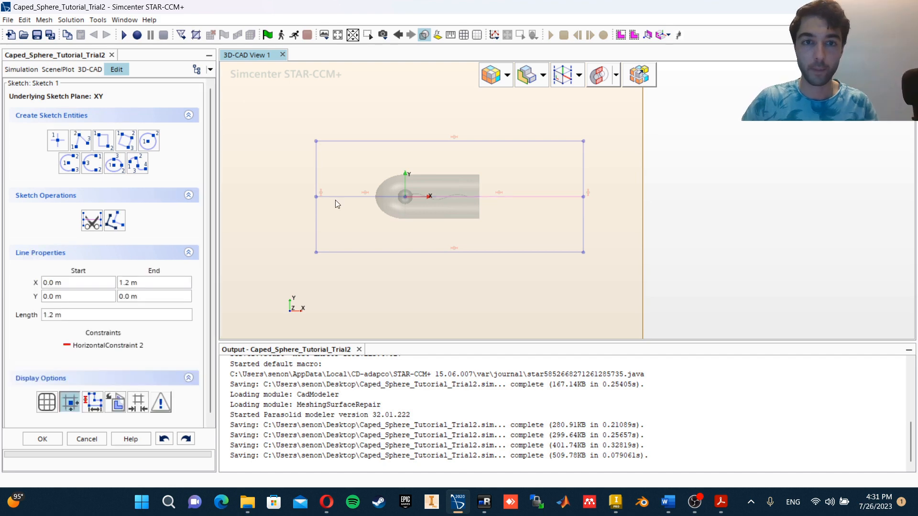
{"action": "left_click", "coordinate": [337, 199], "text": "ctrl"}
{"action": "right_click", "coordinate": [337, 199]}
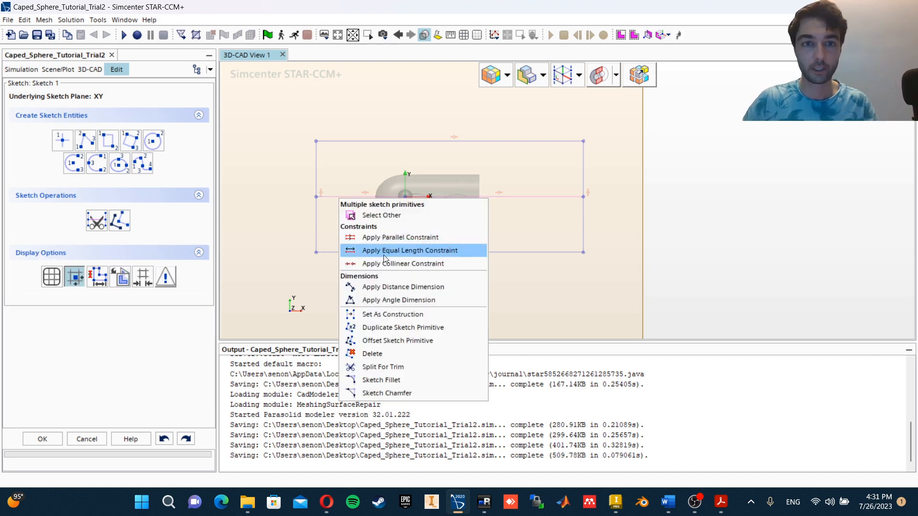
{"action": "left_click", "coordinate": [382, 314]}
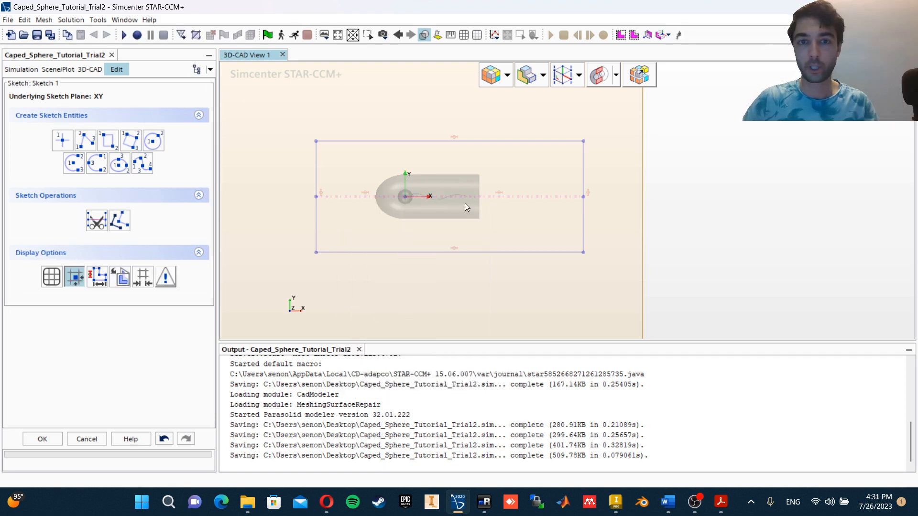
{"action": "right_click", "coordinate": [483, 200]}
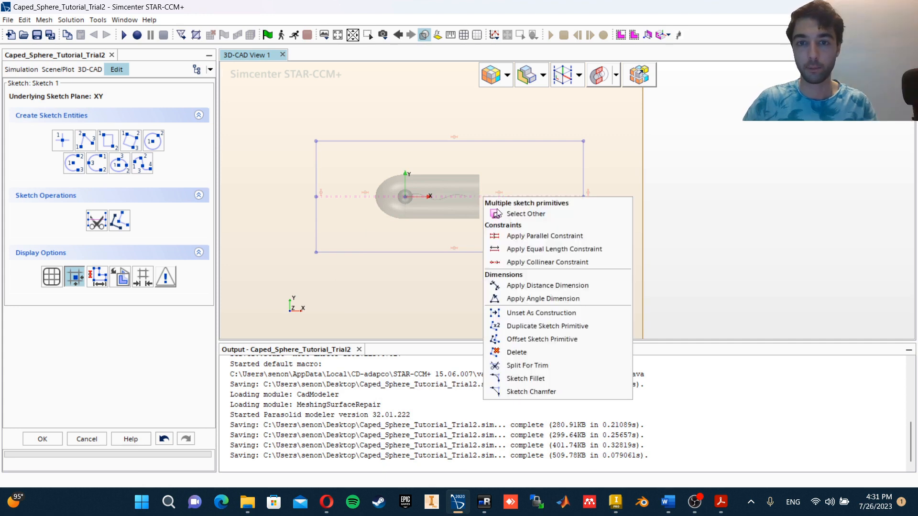
{"action": "left_click", "coordinate": [390, 258]}
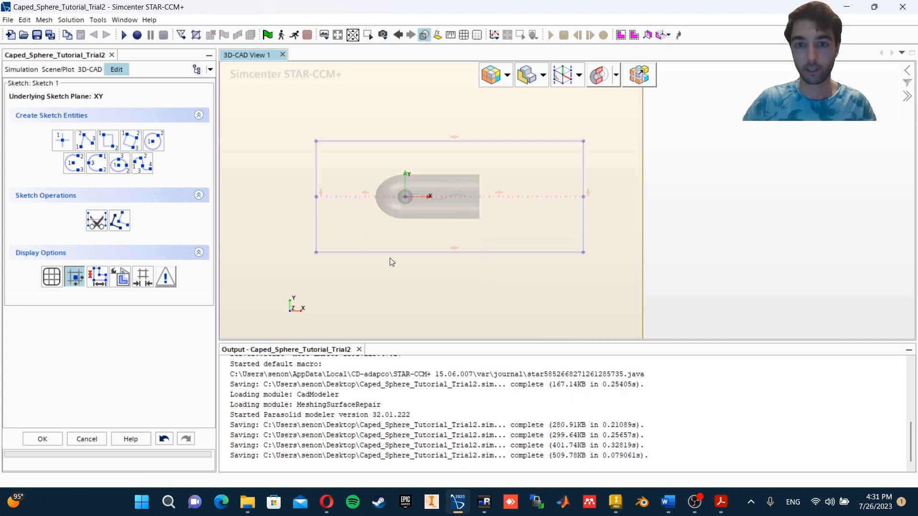
{"action": "left_click", "coordinate": [349, 197]}
{"action": "right_click", "coordinate": [349, 197]}
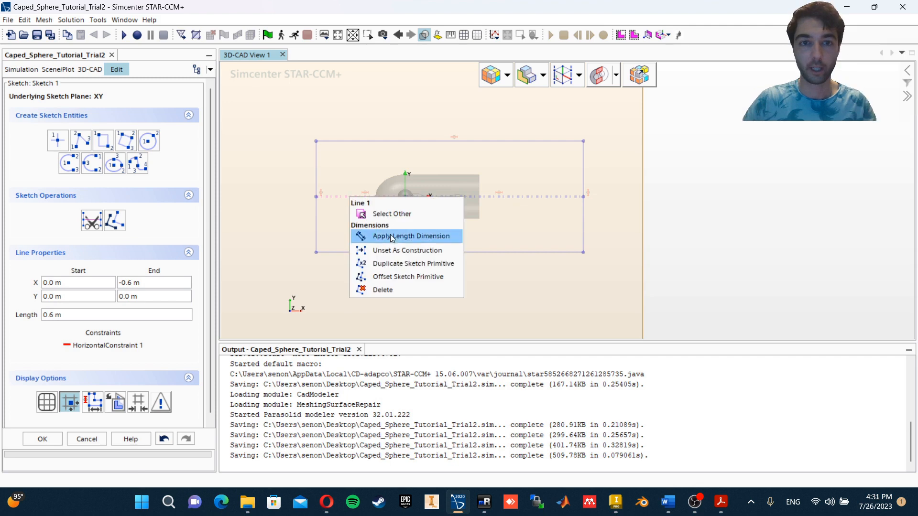
{"action": "left_click", "coordinate": [401, 237]}
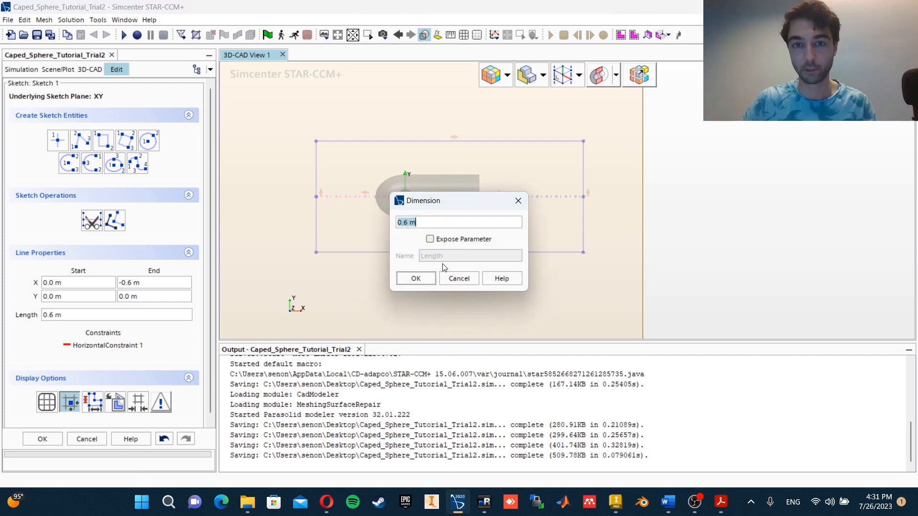
{"action": "left_click", "coordinate": [461, 282]}
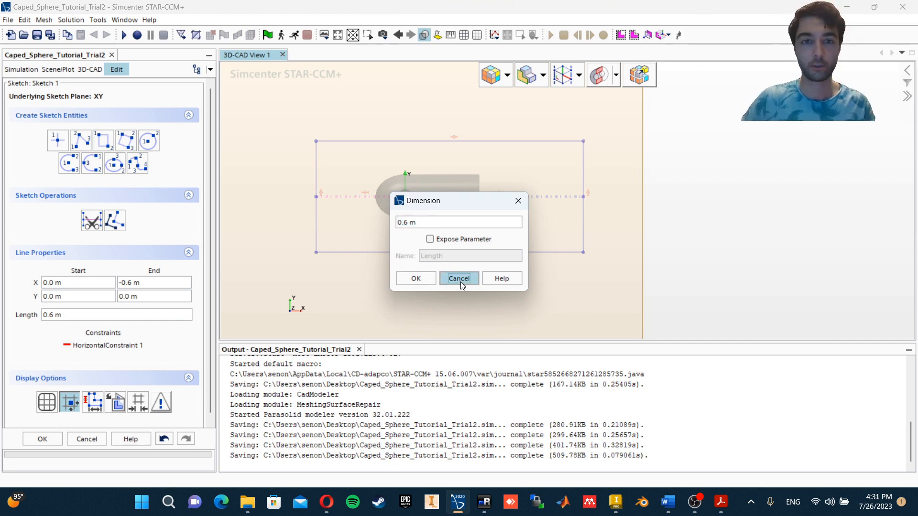
Clear the line selection and finish the rectangle sketch
{"action": "left_click", "coordinate": [382, 266]}
{"action": "scroll", "coordinate": [406, 222], "scroll_direction": "up", "scroll_amount": 3}
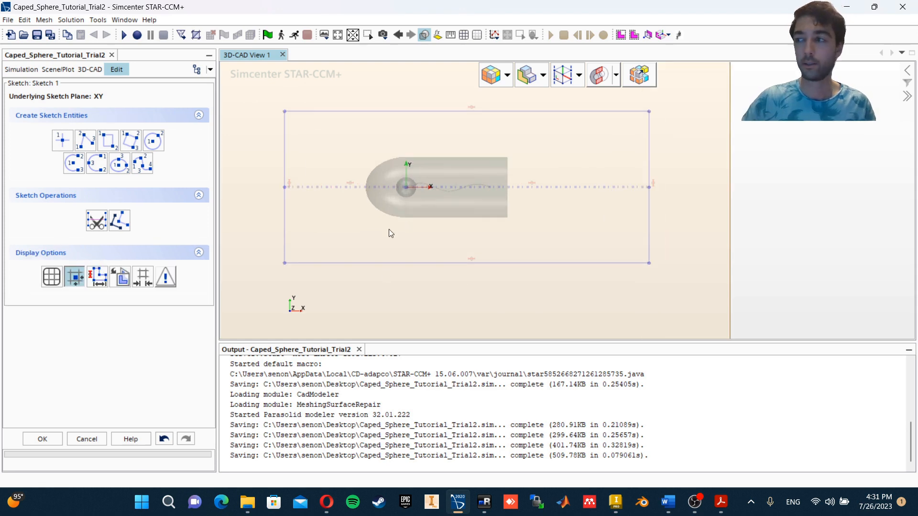
{"action": "left_click", "coordinate": [60, 437]}
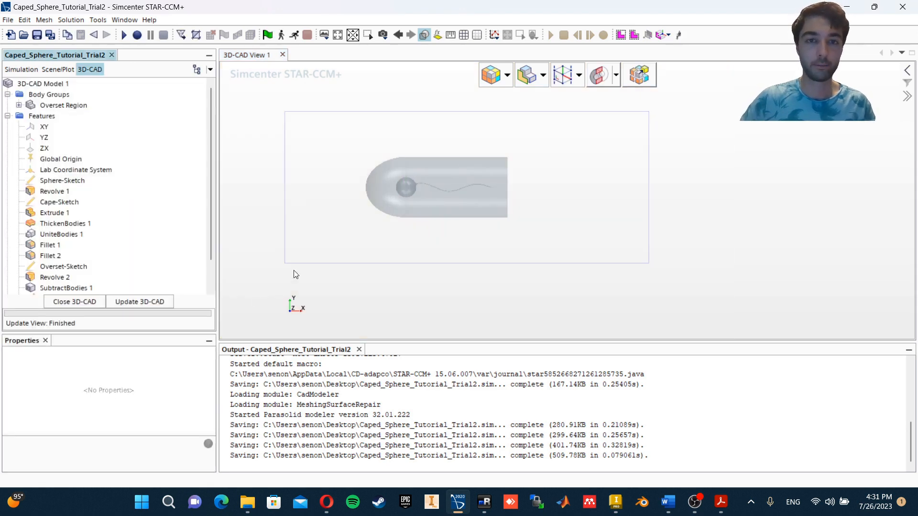
Rename the finished rectangle sketch, Sketch 1, as Domain-Sketch
{"action": "scroll", "coordinate": [112, 239], "scroll_direction": "down", "scroll_amount": 1}
{"action": "left_click", "coordinate": [50, 269]}
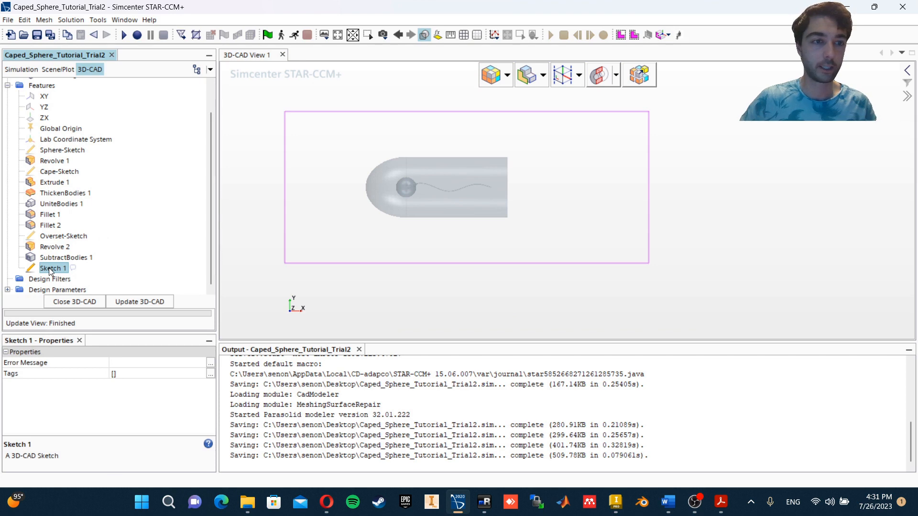
{"action": "right_click", "coordinate": [50, 268]}
{"action": "left_click", "coordinate": [102, 130]}
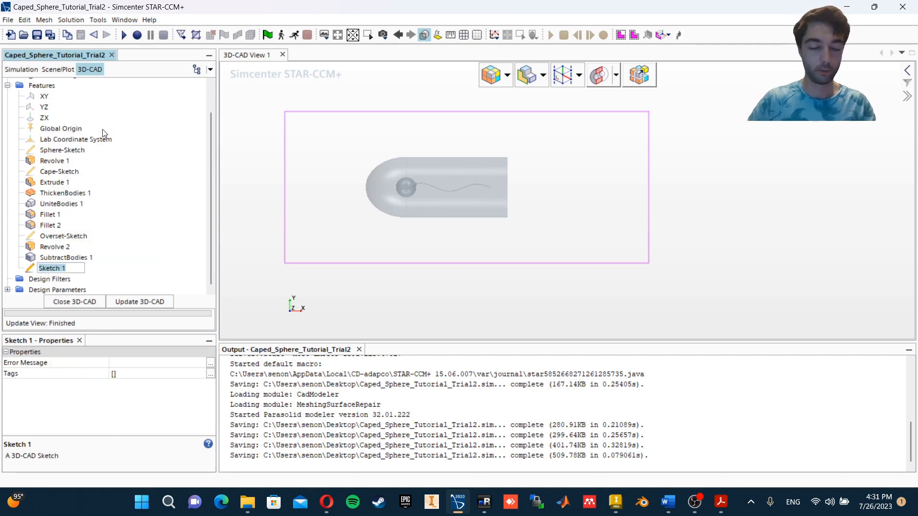
{"action": "type", "text": "Domain-Sketch"}
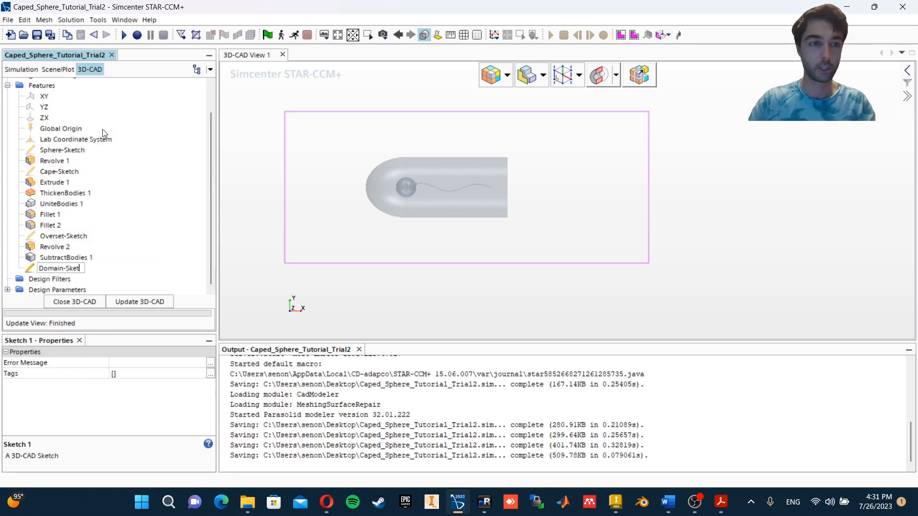
{"action": "key", "text": "Return"}
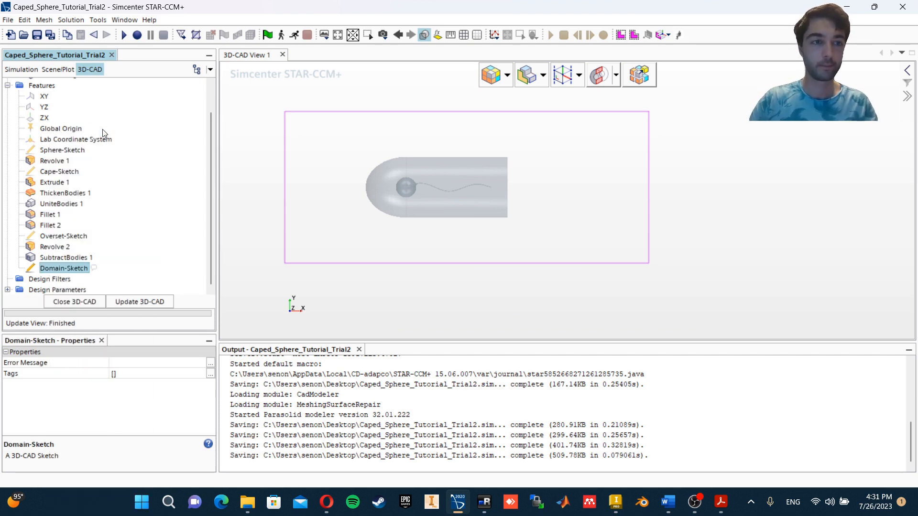
Extrude Domain-Sketch as a solid, two way symmetric, with a distance of 0.35 m and body interaction set to None
{"action": "right_click", "coordinate": [59, 268]}
{"action": "left_click", "coordinate": [111, 232]}
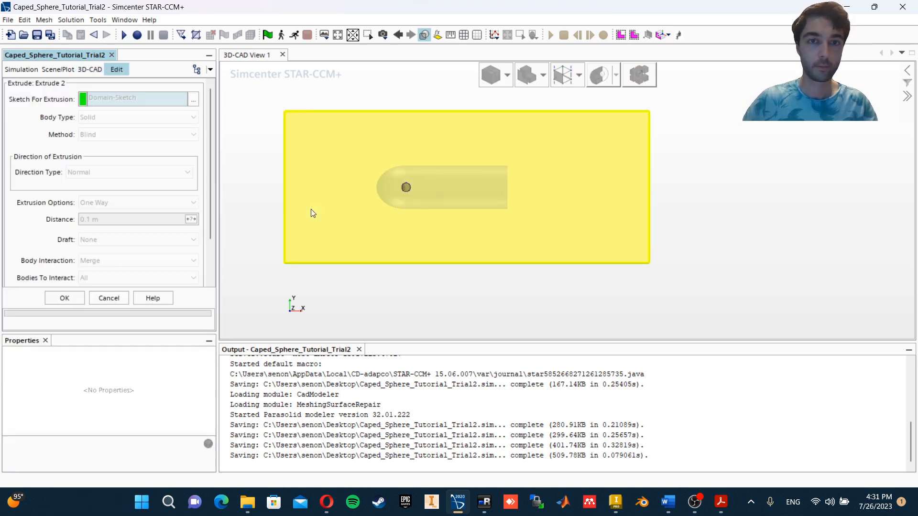
{"action": "left_click", "coordinate": [116, 205]}
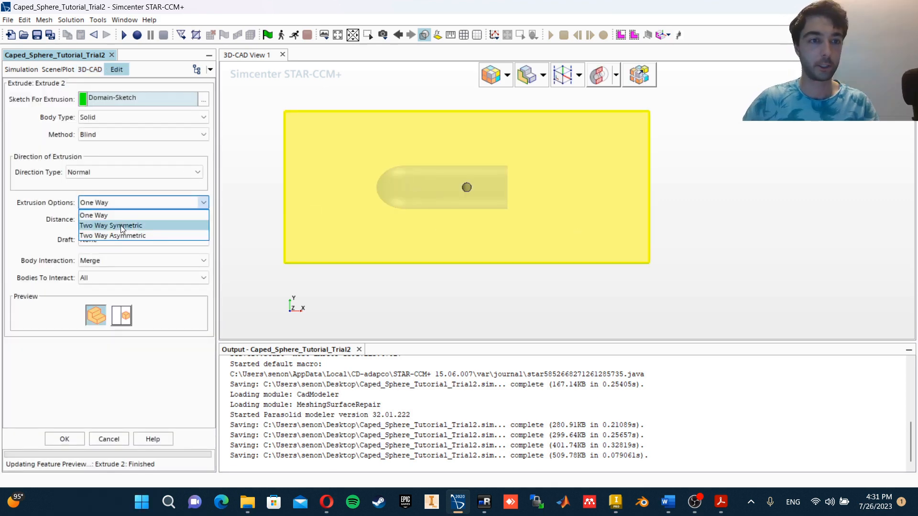
{"action": "left_click", "coordinate": [120, 225]}
{"action": "left_click", "coordinate": [113, 220]}
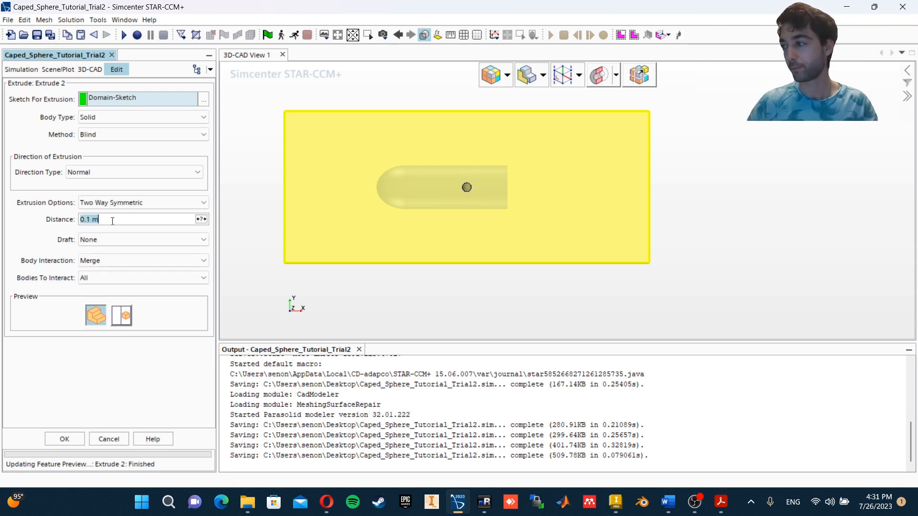
{"action": "type", "text": "0.35"}
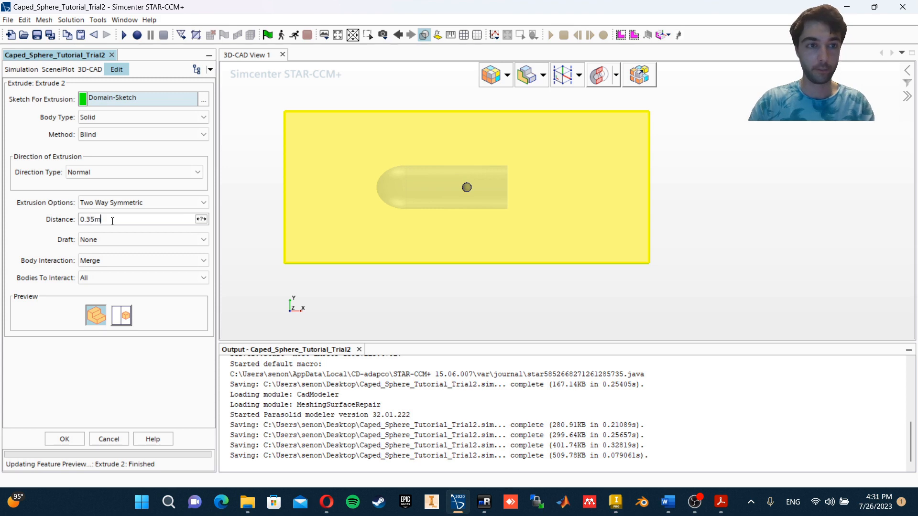
{"action": "key", "text": "Tab"}
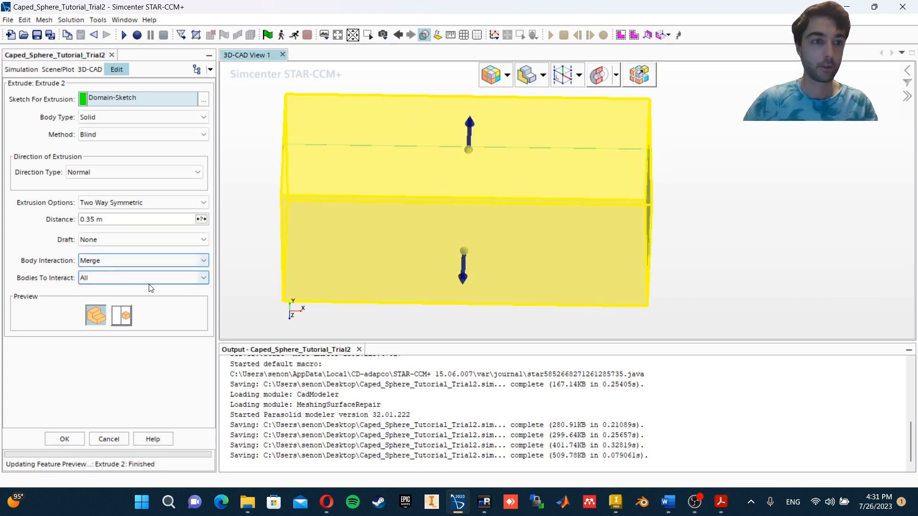
{"action": "left_click", "coordinate": [136, 261]}
{"action": "left_click", "coordinate": [125, 274]}
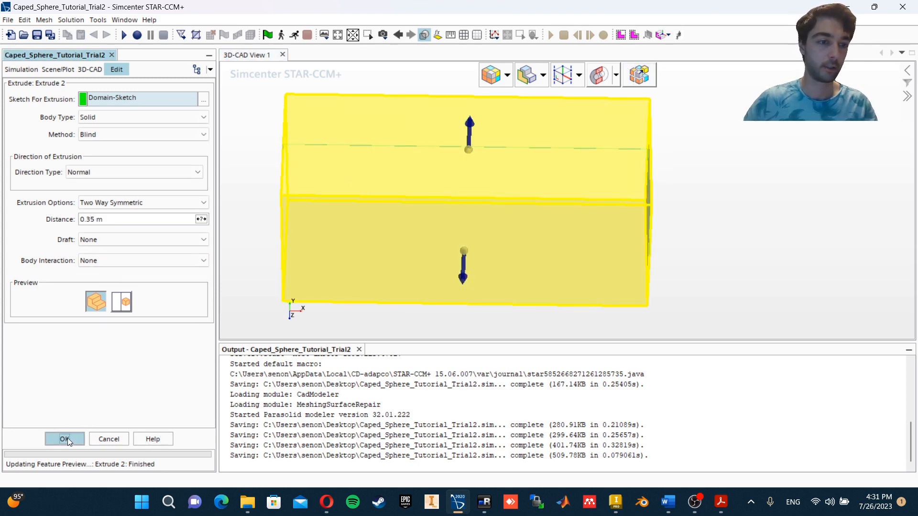
{"action": "left_click", "coordinate": [66, 439]}
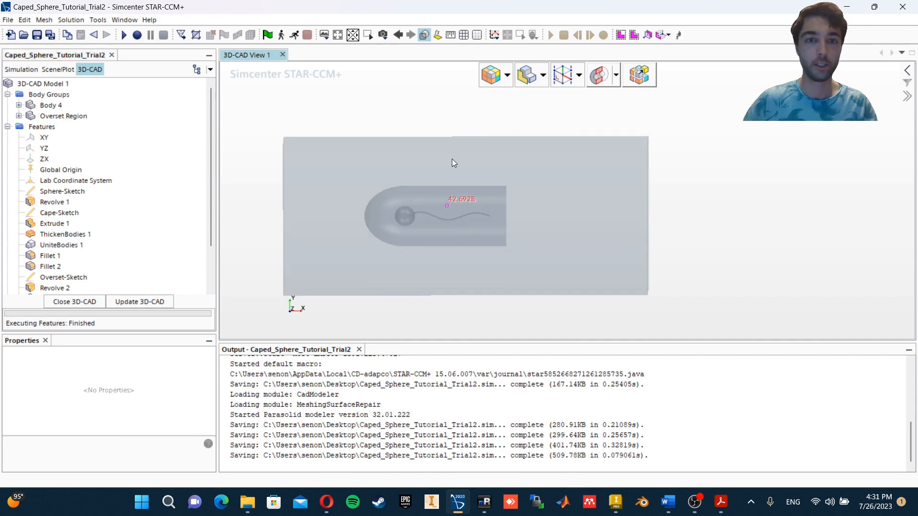
Rename the outer box's end face on the negative X side, ahead of the rounded nose, as Inlet
{"action": "right_click_drag", "start_coordinate": [337, 193], "coordinate": [371, 193]}
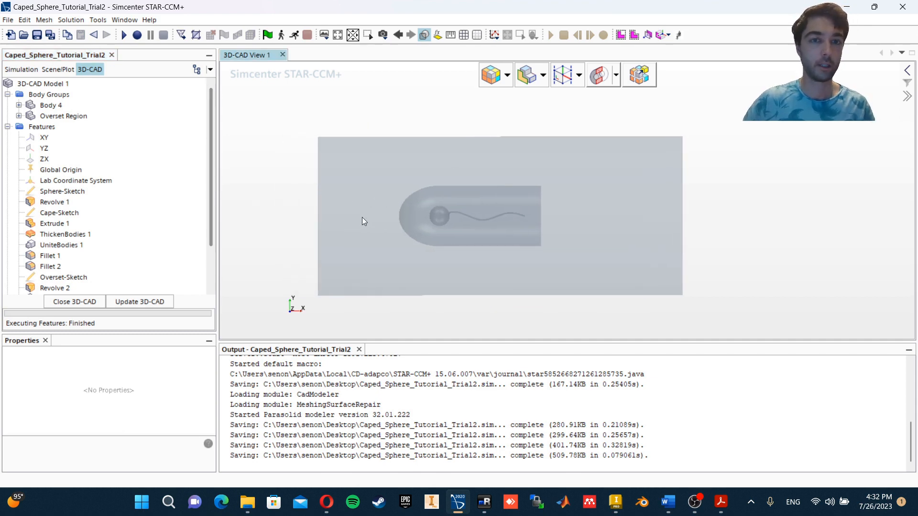
{"action": "left_click_drag", "start_coordinate": [362, 217], "coordinate": [311, 211]}
{"action": "right_click", "coordinate": [311, 211]}
{"action": "left_click", "coordinate": [349, 200]}
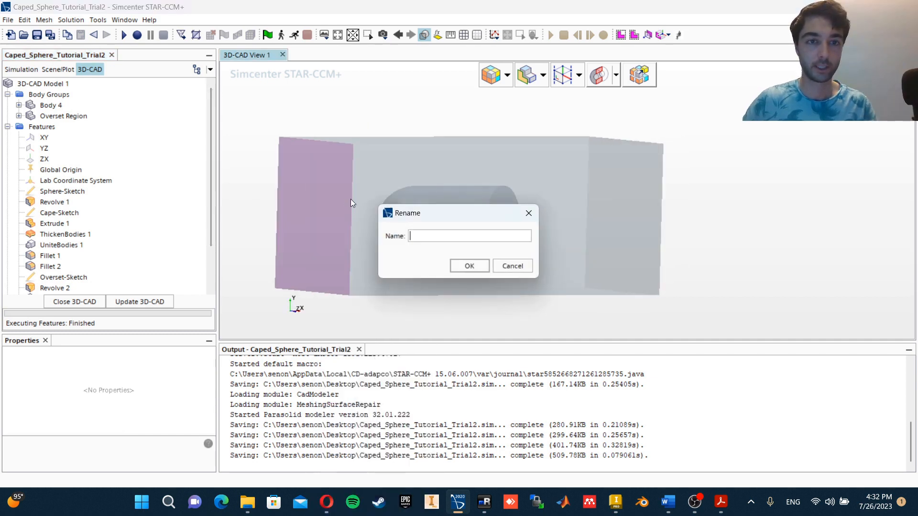
{"action": "type", "text": "Inlet"}
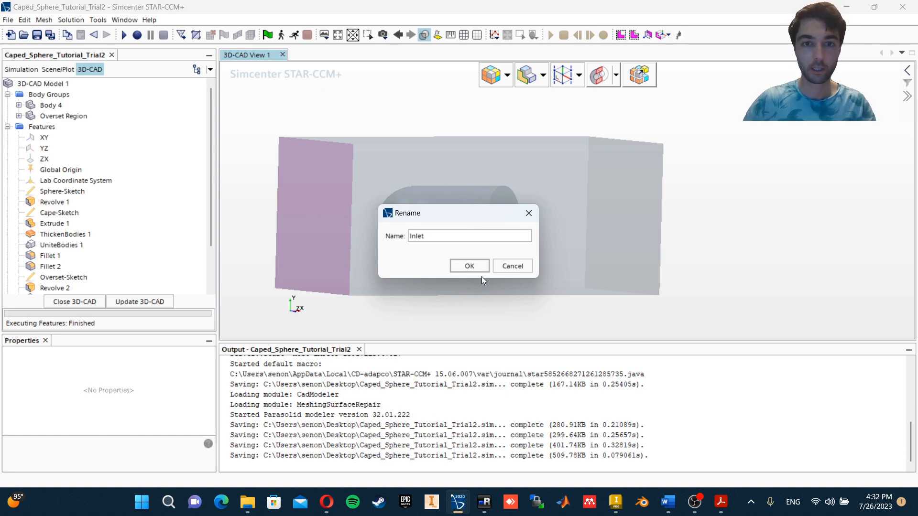
{"action": "left_click", "coordinate": [473, 269]}
Rename the other five outer faces of the box together as Pressure Outlets
{"action": "left_click_drag", "start_coordinate": [481, 277], "coordinate": [546, 147]}
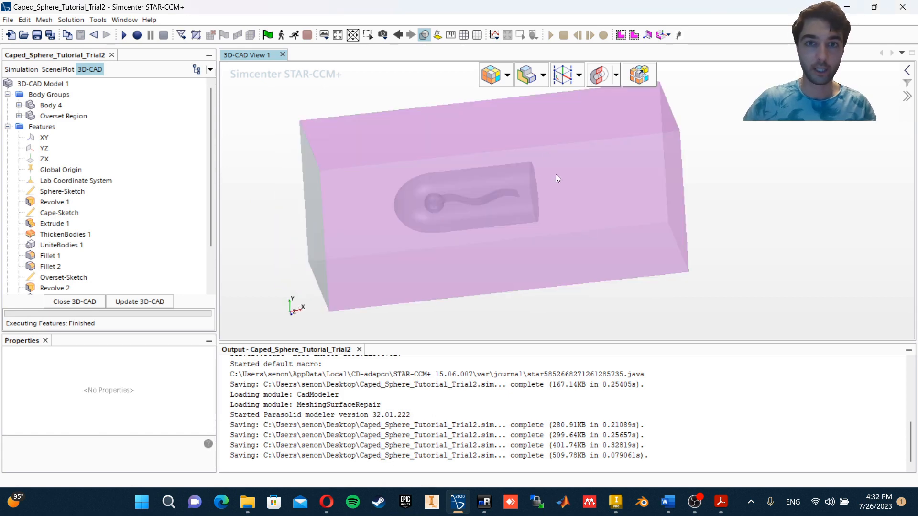
{"action": "left_click_drag", "start_coordinate": [466, 211], "coordinate": [345, 279]}
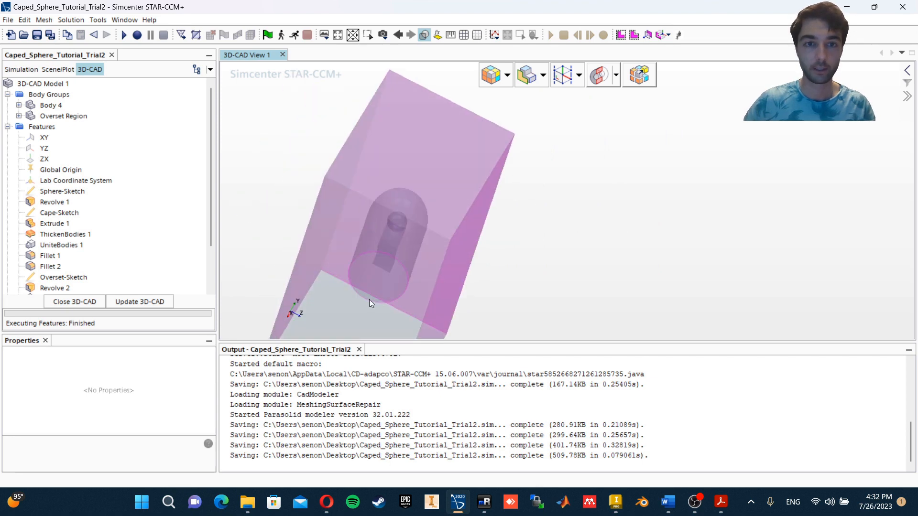
{"action": "left_click_drag", "start_coordinate": [511, 291], "coordinate": [404, 186]}
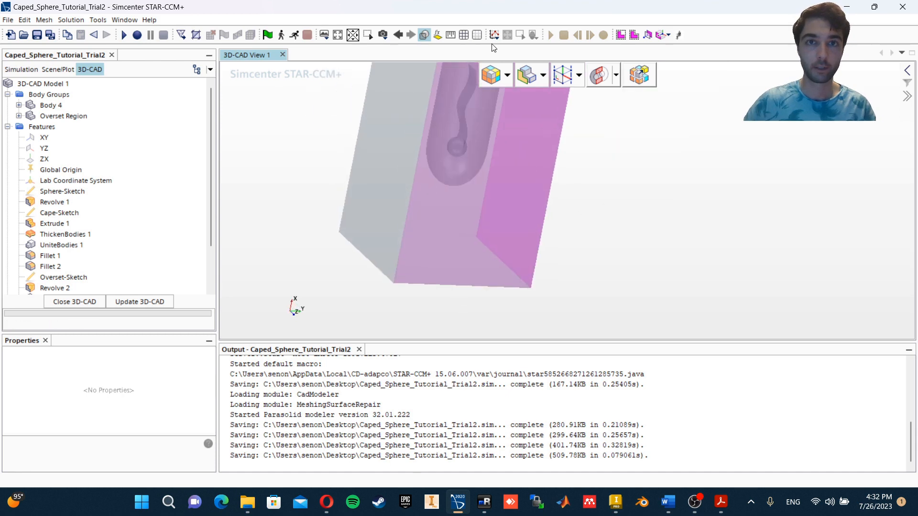
{"action": "left_click_drag", "start_coordinate": [376, 208], "coordinate": [316, 177]}
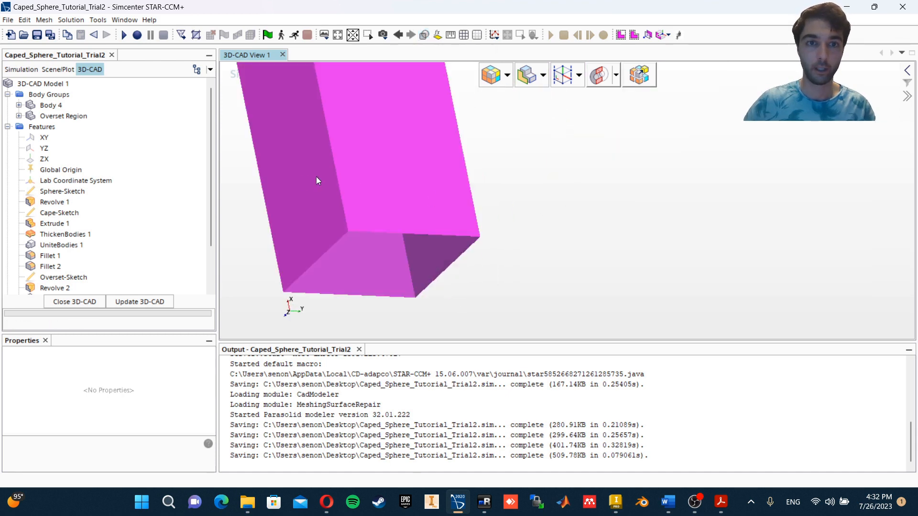
{"action": "left_click_drag", "start_coordinate": [565, 193], "coordinate": [557, 264]}
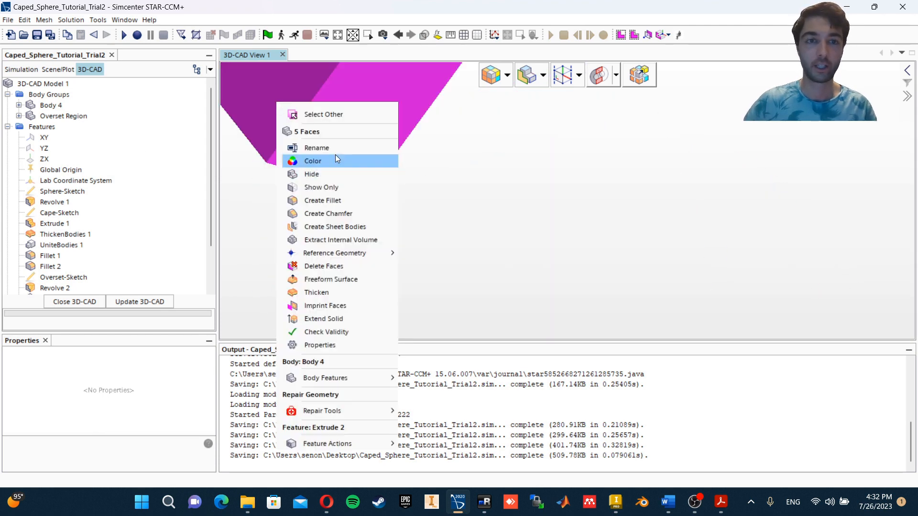
{"action": "left_click", "coordinate": [333, 148]}
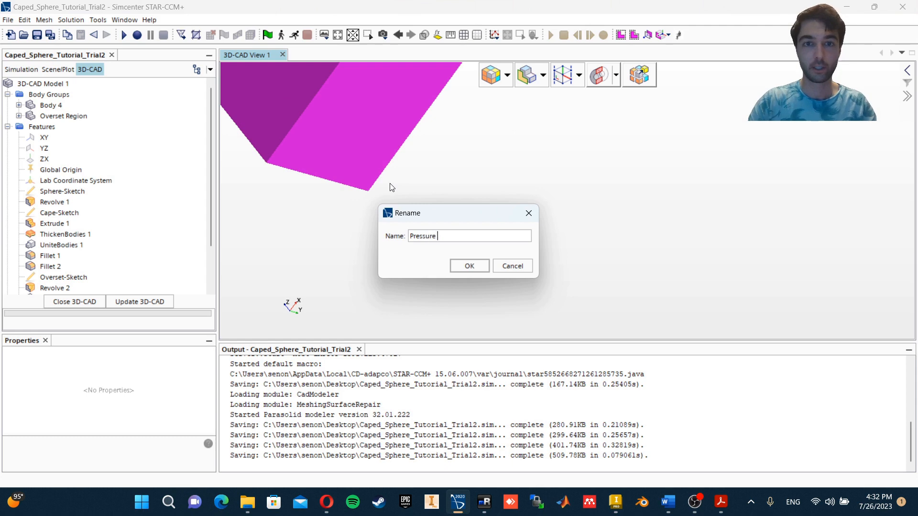
{"action": "type", "text": "Pressure Outlets"}
{"action": "left_click", "coordinate": [470, 266]}
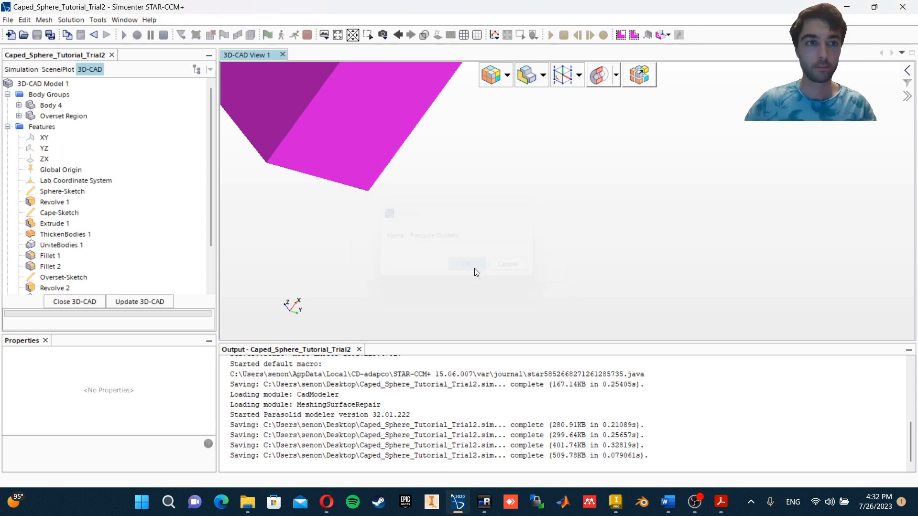
Inspect Body 4's named faces, highlighting Inlet and Pressure Outlets in turn on the box
{"action": "left_click_drag", "start_coordinate": [474, 268], "coordinate": [306, 225]}
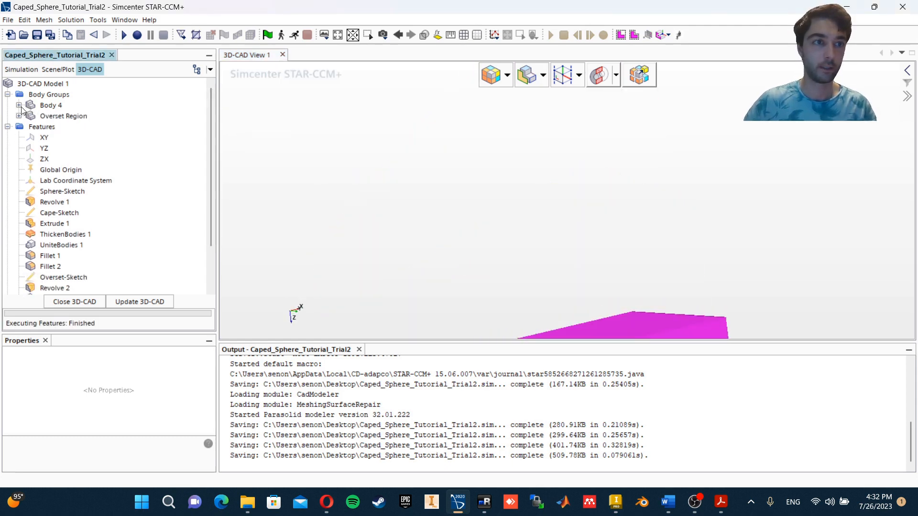
{"action": "left_click", "coordinate": [19, 105]}
{"action": "left_click", "coordinate": [30, 116]}
{"action": "left_click", "coordinate": [88, 137]}
{"action": "left_click", "coordinate": [70, 127]}
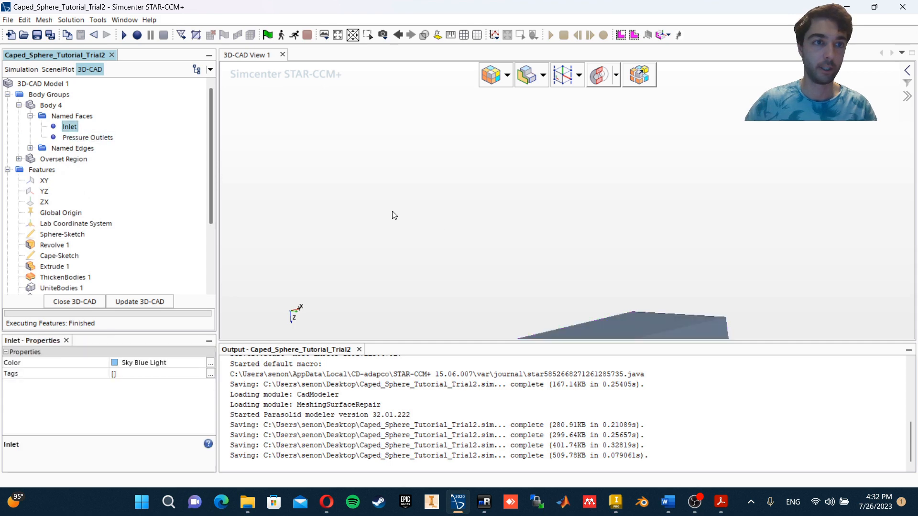
{"action": "left_click_drag", "start_coordinate": [394, 215], "coordinate": [415, 211]}
{"action": "left_click", "coordinate": [64, 138]}
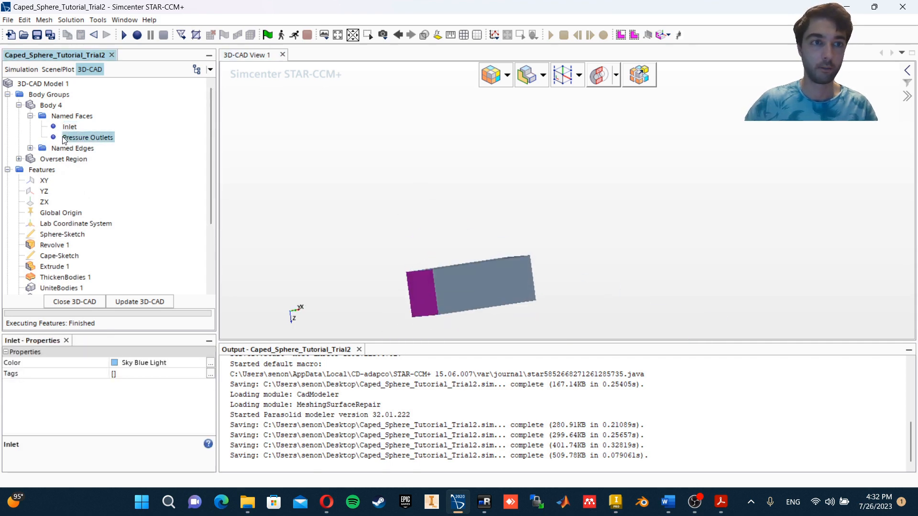
{"action": "left_click_drag", "start_coordinate": [362, 177], "coordinate": [581, 185]}
{"action": "left_click", "coordinate": [463, 199]}
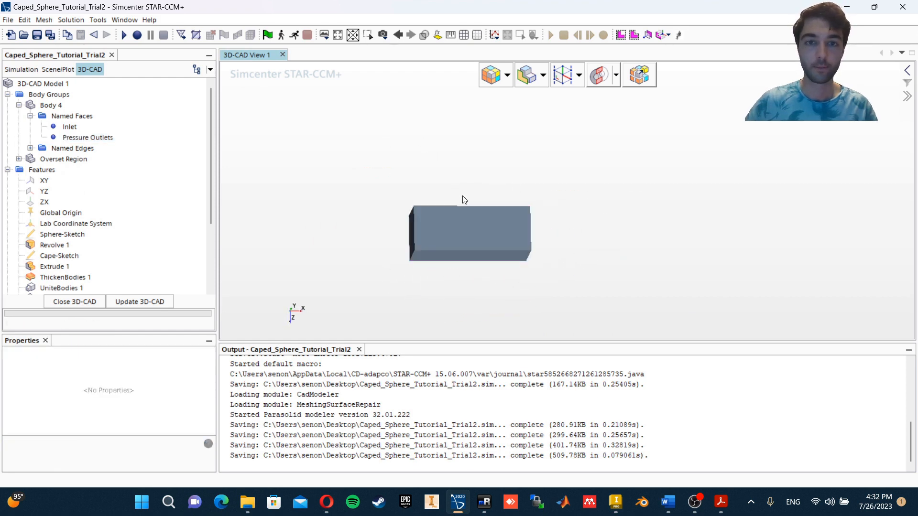
Make the bodies display transparent again so the inner geometry shows through the box
{"action": "left_click", "coordinate": [425, 36]}
{"action": "scroll", "coordinate": [458, 211], "scroll_direction": "up", "scroll_amount": 5}
{"action": "right_click_drag", "start_coordinate": [483, 248], "coordinate": [472, 168]}
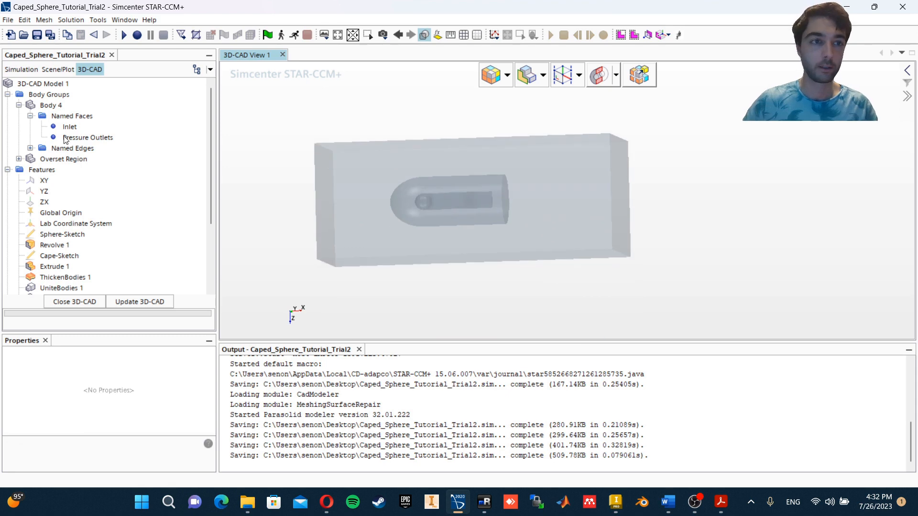
Rename Body 4 as Air Domain and collapse its entry in the model tree
{"action": "right_click", "coordinate": [57, 108]}
{"action": "left_click", "coordinate": [76, 112]}
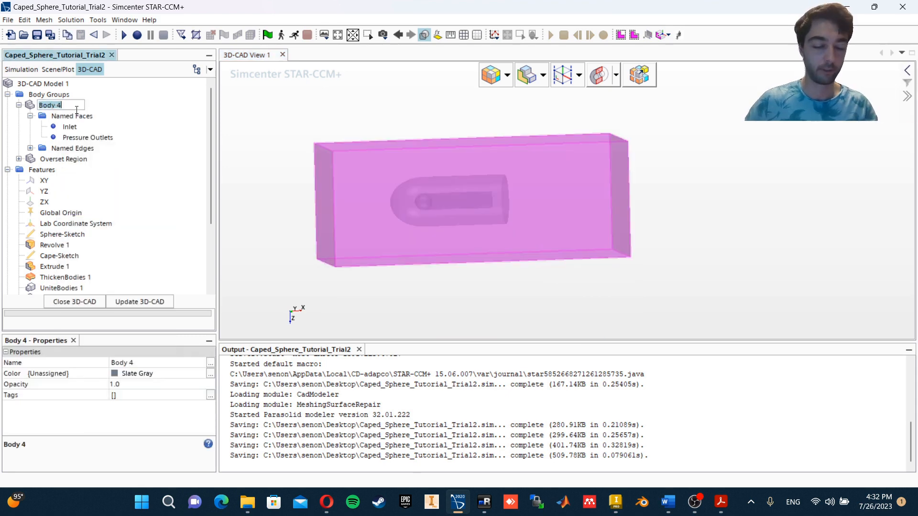
{"action": "type", "text": "Al"}
{"action": "type", "text": "r Domain"}
{"action": "key", "text": "Return"}
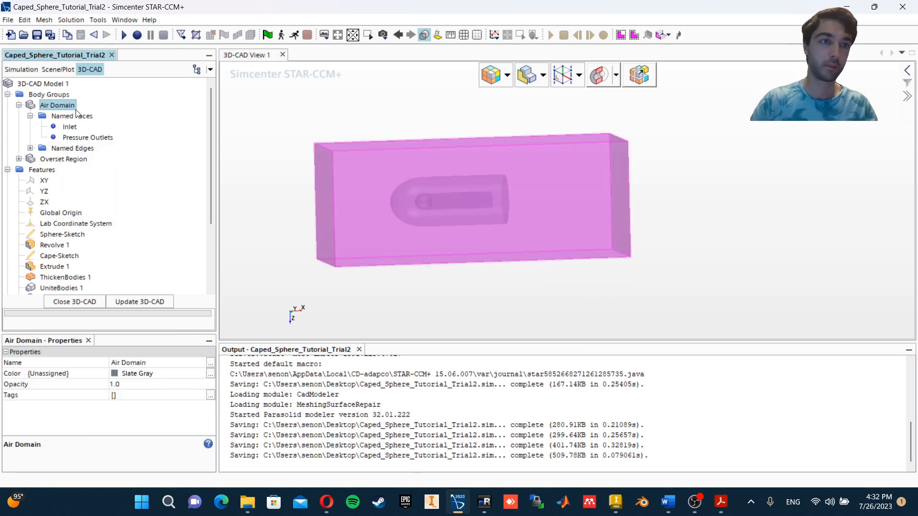
{"action": "left_click", "coordinate": [19, 106]}
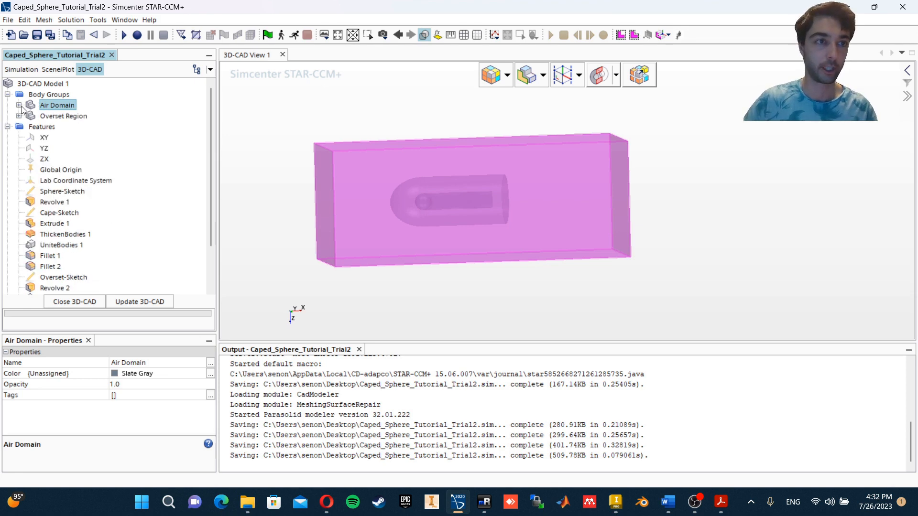
Create a new sketch on the XY plane and view it normal to the plane
{"action": "left_click", "coordinate": [44, 138]}
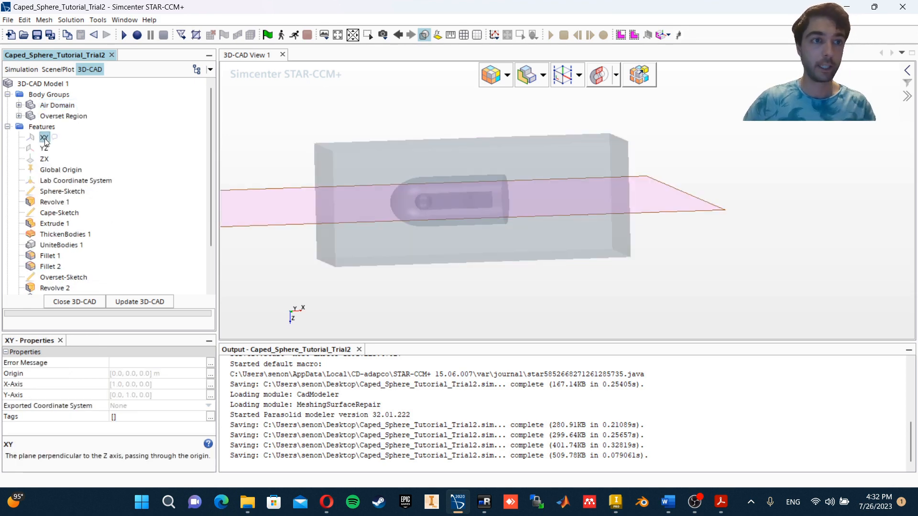
{"action": "right_click", "coordinate": [44, 138]}
{"action": "left_click", "coordinate": [90, 186]}
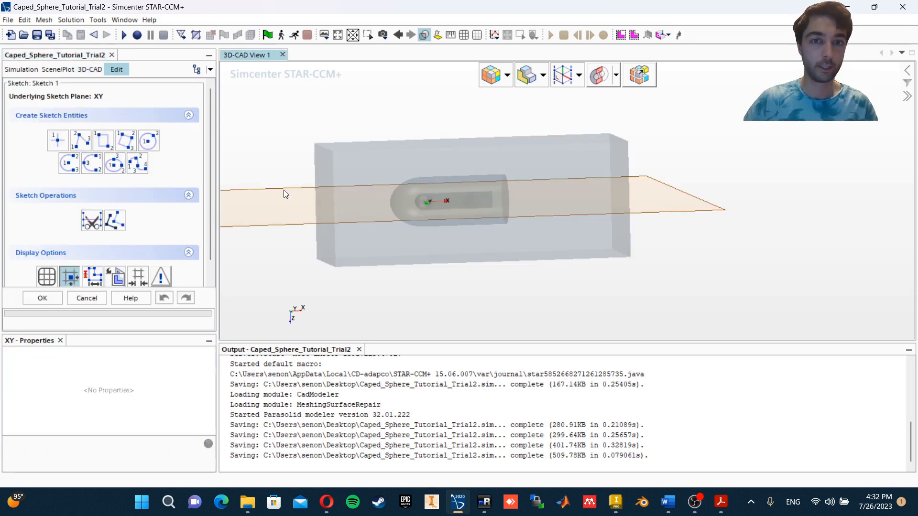
{"action": "left_click", "coordinate": [121, 277]}
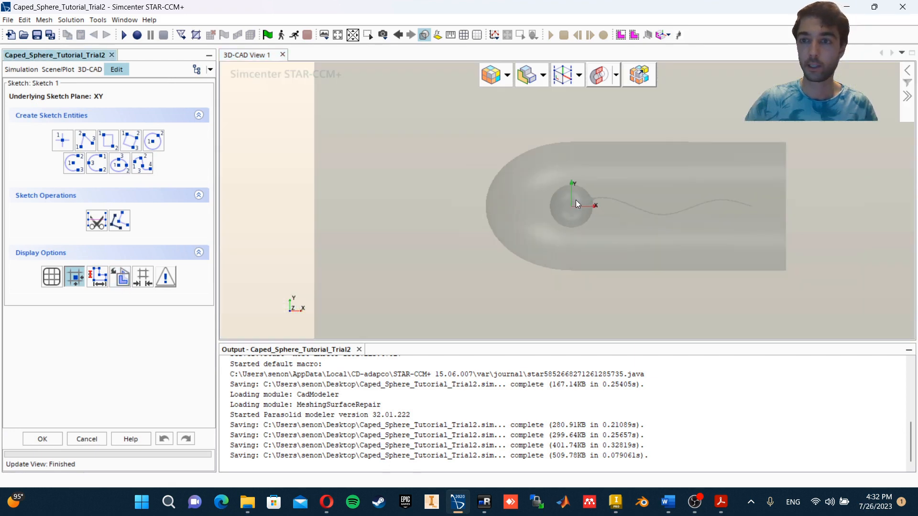
Sketch a horizontal line about 0.235 m long from the origin in the negative X direction
{"action": "left_click", "coordinate": [85, 140]}
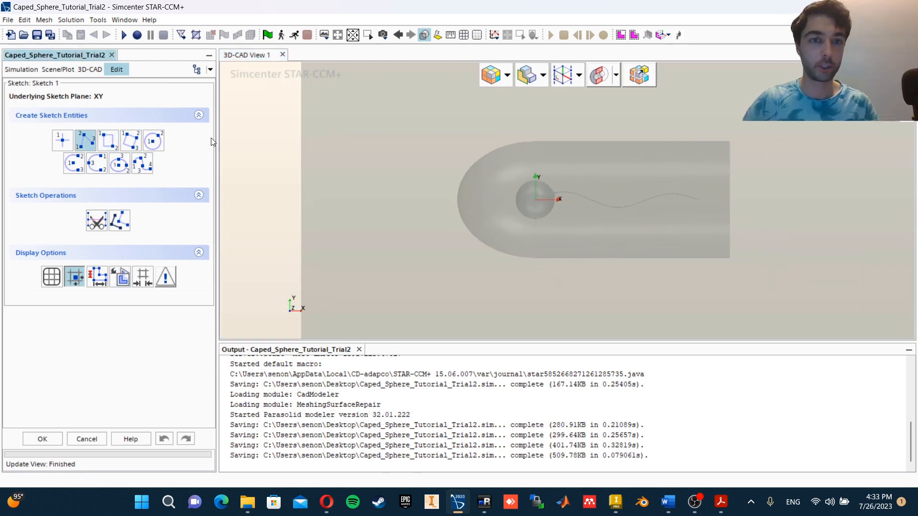
{"action": "scroll", "coordinate": [535, 199], "scroll_direction": "up", "scroll_amount": 3}
{"action": "left_click", "coordinate": [534, 200]}
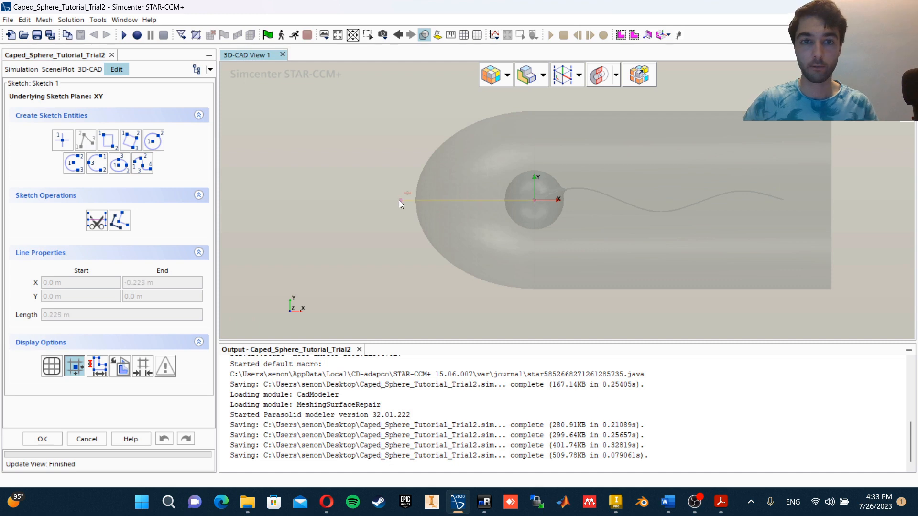
{"action": "left_click", "coordinate": [394, 200]}
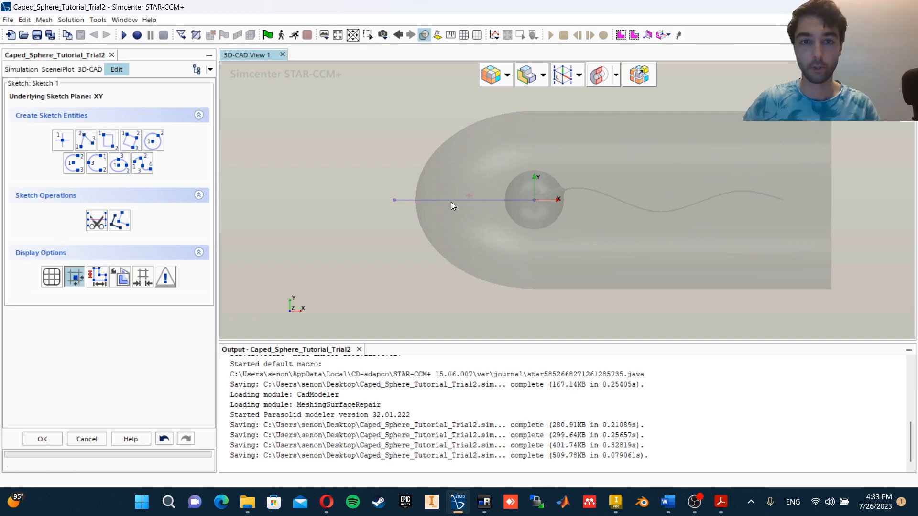
Set the length of the line on the negative X side to 0.25 m
{"action": "double_click", "coordinate": [63, 316]}
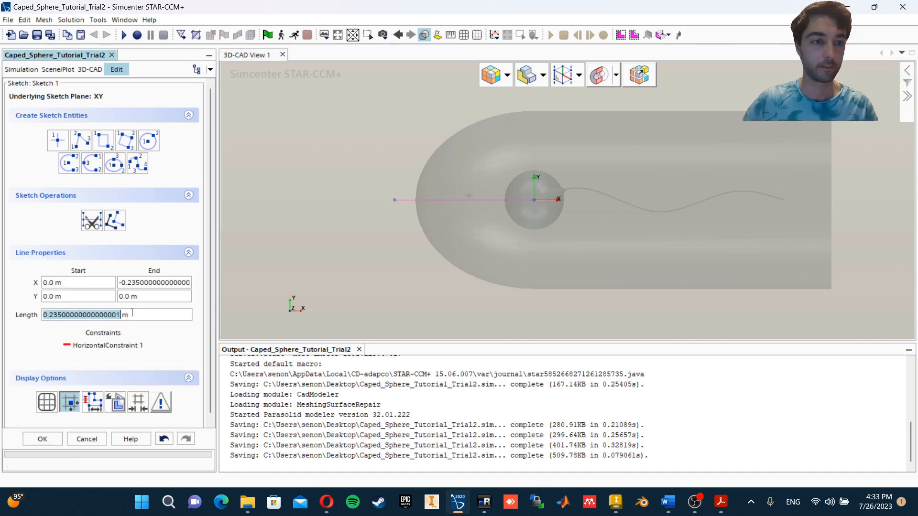
{"action": "left_click", "coordinate": [117, 314]}
{"action": "left_click_drag", "start_coordinate": [119, 315], "coordinate": [55, 318]}
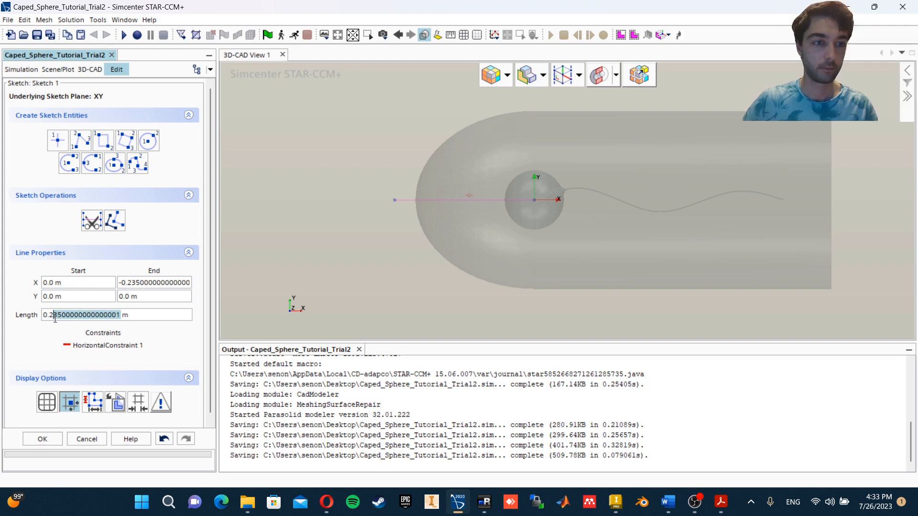
{"action": "type", "text": "5"}
{"action": "key", "text": "Return"}
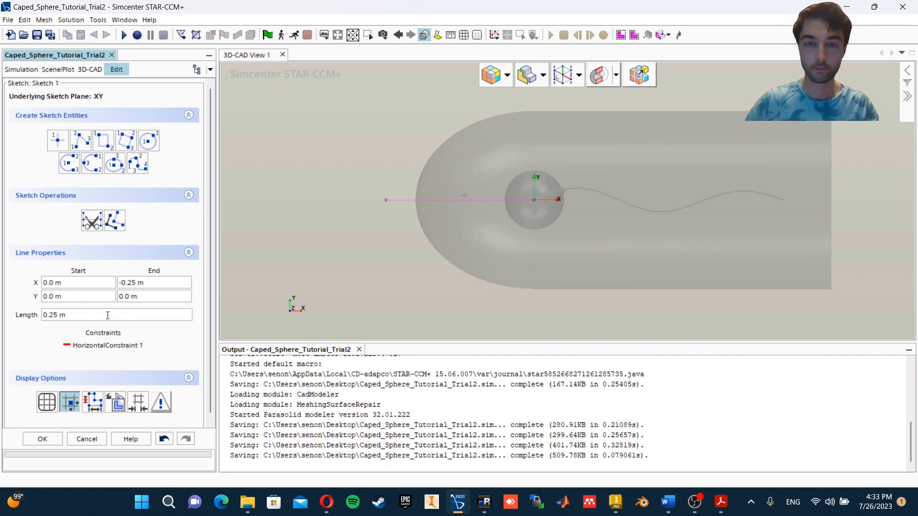
Sketch a second horizontal line about 0.65 m long from the origin in the positive X direction
{"action": "scroll", "coordinate": [331, 270], "scroll_direction": "down", "scroll_amount": 3}
{"action": "left_click", "coordinate": [403, 235]}
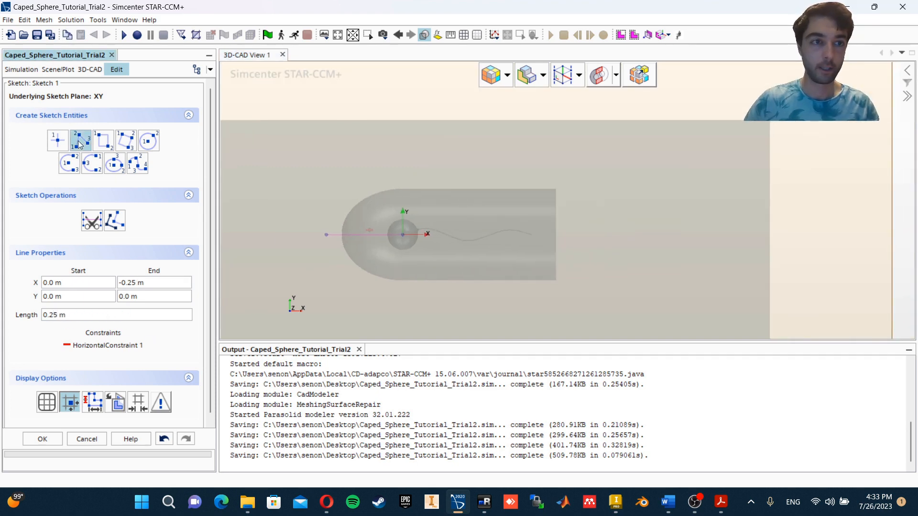
{"action": "left_click", "coordinate": [601, 235]}
{"action": "key", "text": "Escape"}
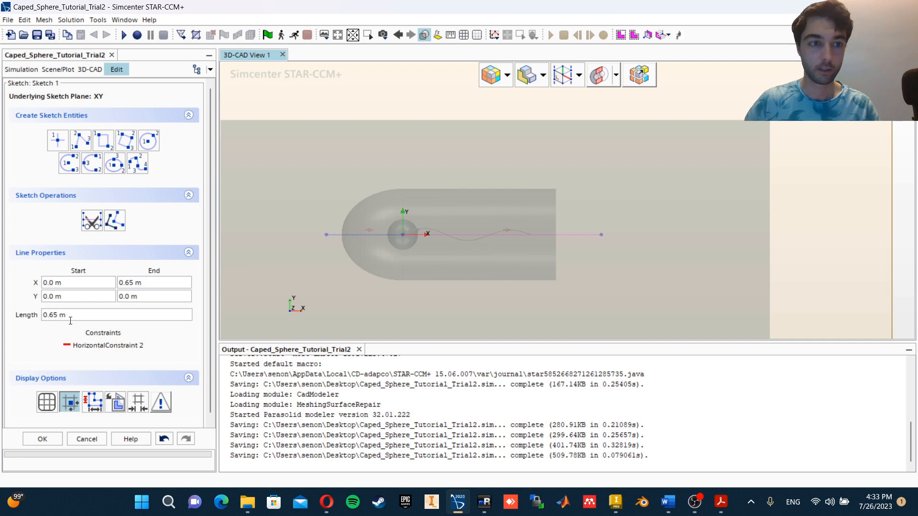
Set the length of the line on the positive X side to 0.9 m
{"action": "left_click", "coordinate": [68, 315]}
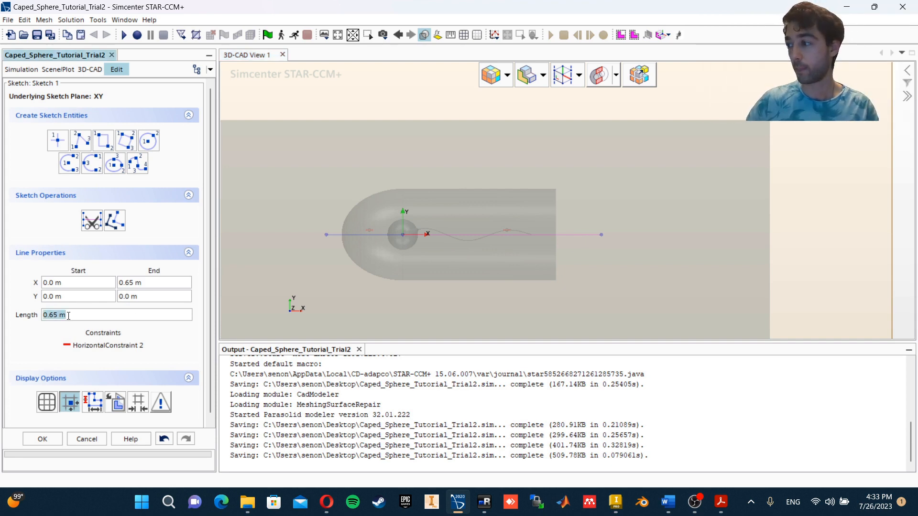
{"action": "type", "text": "0.9"}
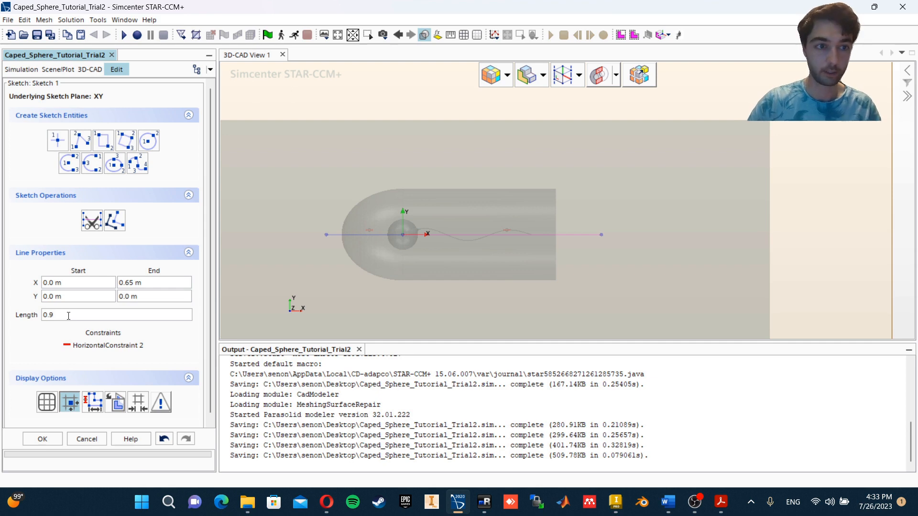
{"action": "key", "text": "Return"}
{"action": "scroll", "coordinate": [498, 187], "scroll_direction": "down", "scroll_amount": 1}
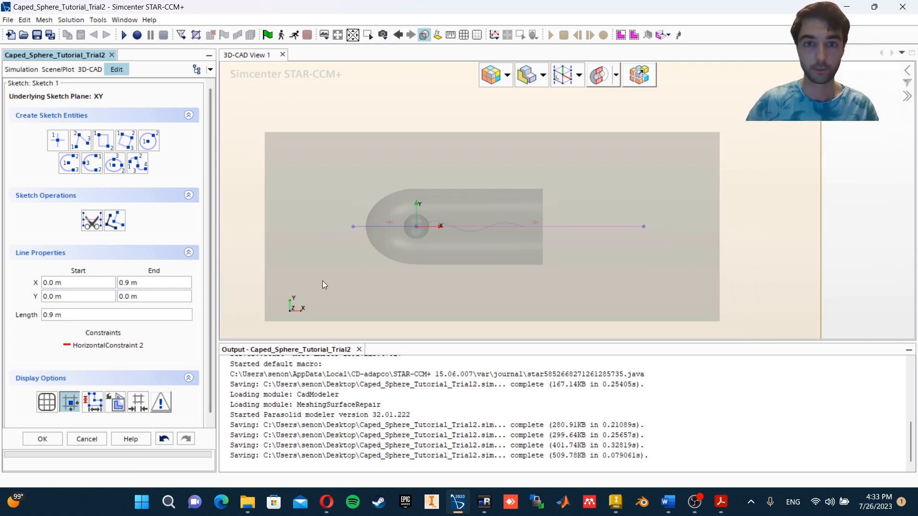
Sketch a vertical line about 0.175 m long in the positive Y direction from the negative X end of the horizontal line
{"action": "scroll", "coordinate": [549, 222], "scroll_direction": "up", "scroll_amount": 1}
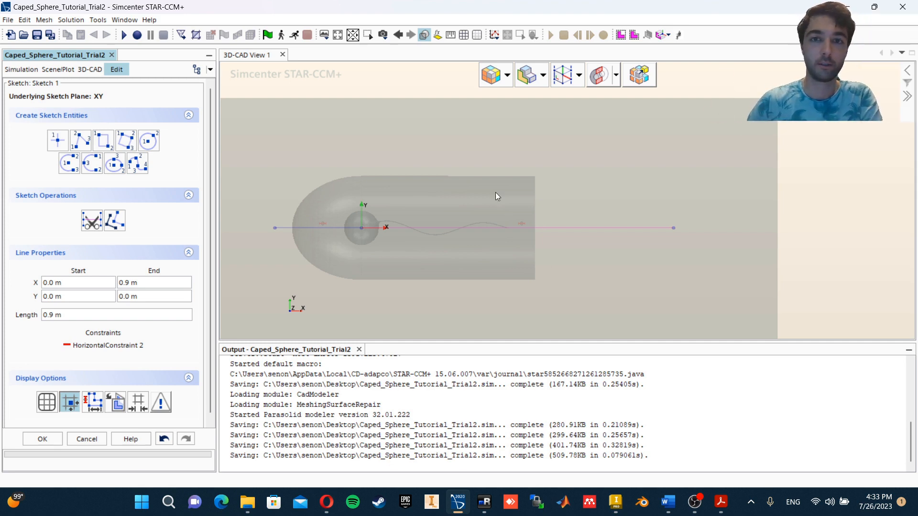
{"action": "scroll", "coordinate": [417, 176], "scroll_direction": "down", "scroll_amount": 2}
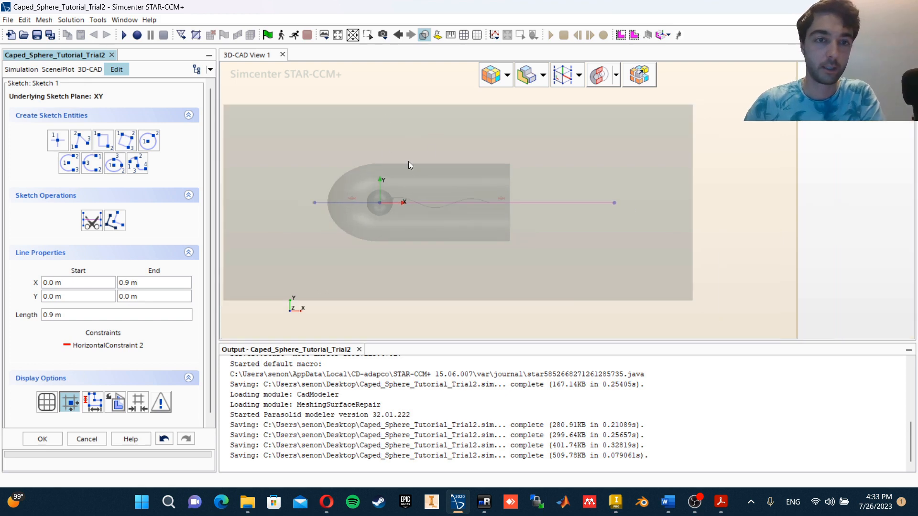
{"action": "middle_click_drag", "start_coordinate": [408, 165], "coordinate": [437, 177]}
{"action": "left_click", "coordinate": [81, 140]}
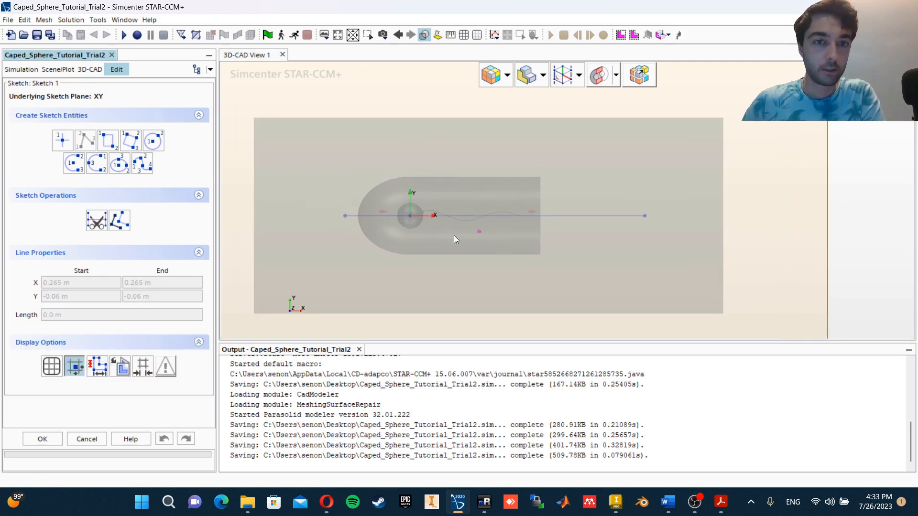
{"action": "left_click", "coordinate": [344, 215]}
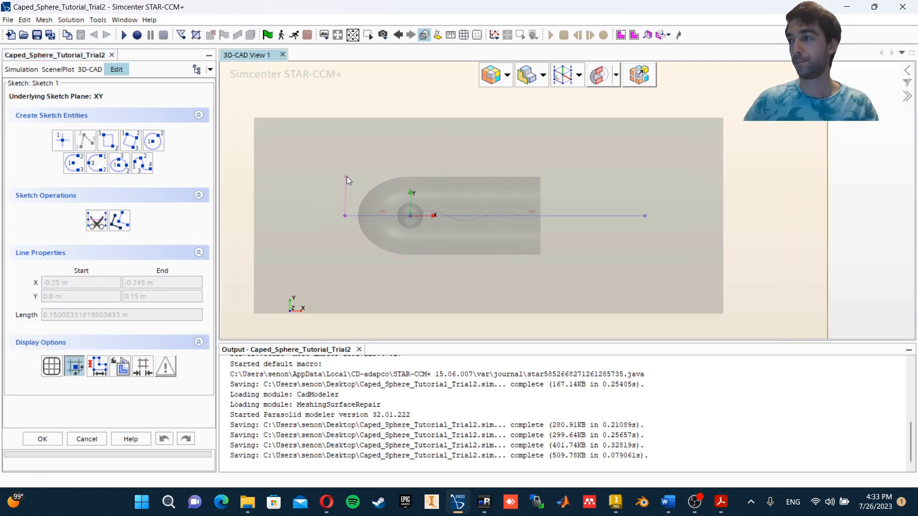
{"action": "left_click", "coordinate": [345, 171]}
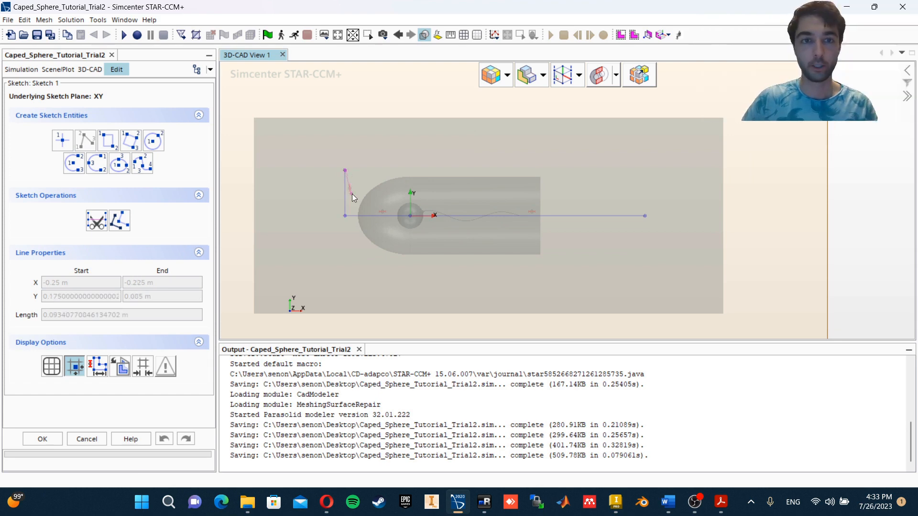
Set the length of the vertical line on the negative X side to 0.2 m
{"action": "left_click", "coordinate": [346, 195]}
{"action": "left_click", "coordinate": [96, 315]}
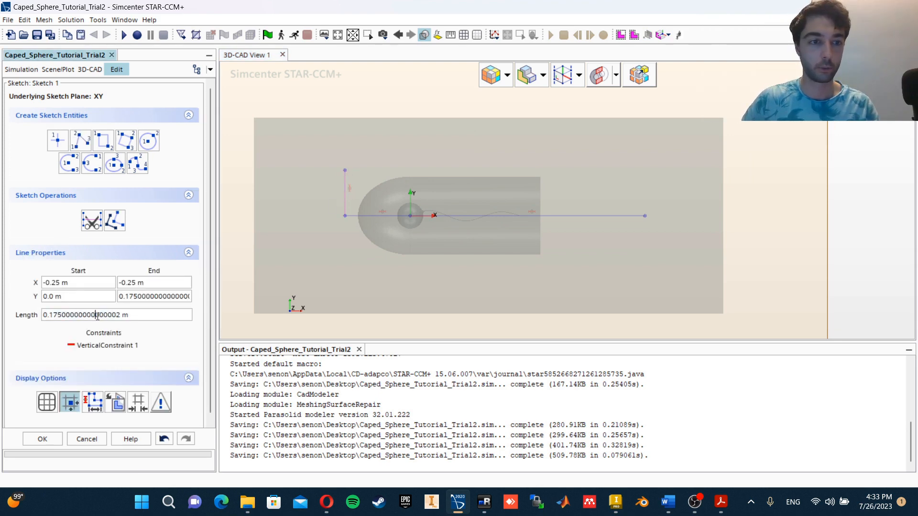
{"action": "left_click_drag", "start_coordinate": [120, 313], "coordinate": [53, 316]}
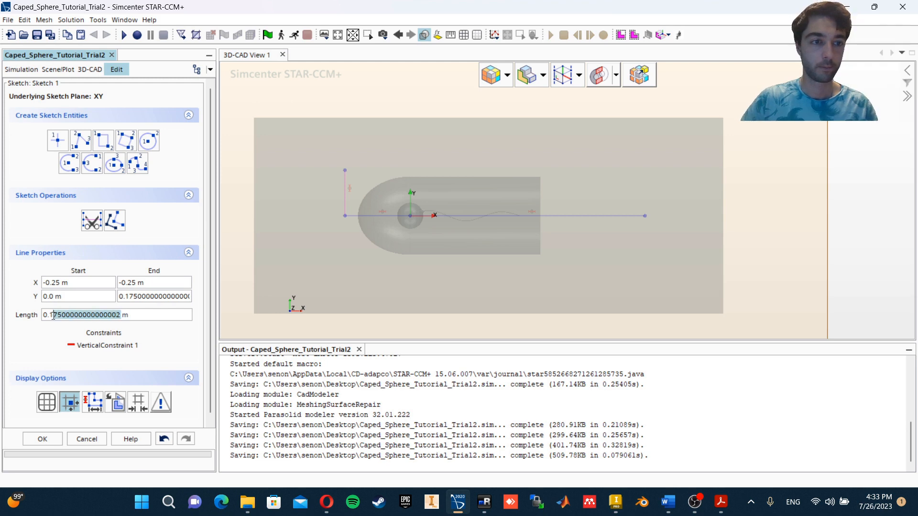
{"action": "type", "text": "2"}
{"action": "key", "text": "Return"}
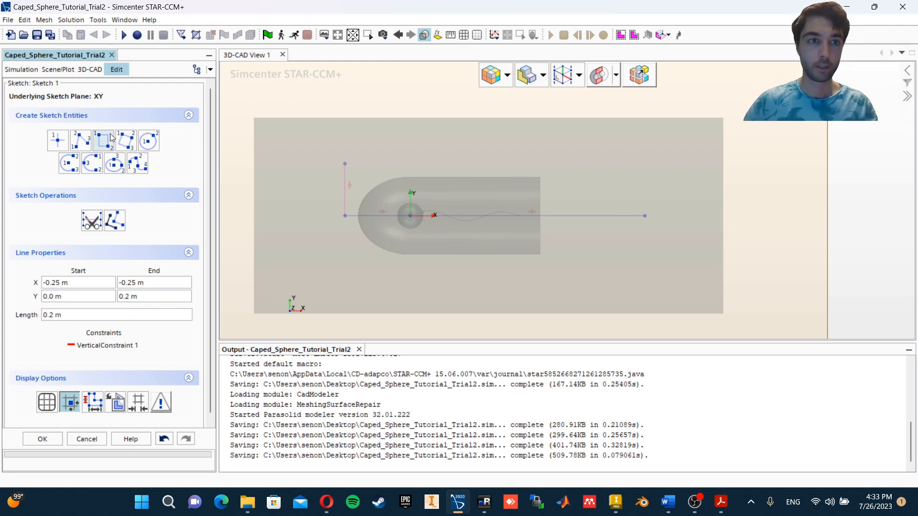
Sketch a vertical line about 0.13 m long in the negative Y direction from the positive X end of the horizontal line
{"action": "left_click", "coordinate": [81, 140]}
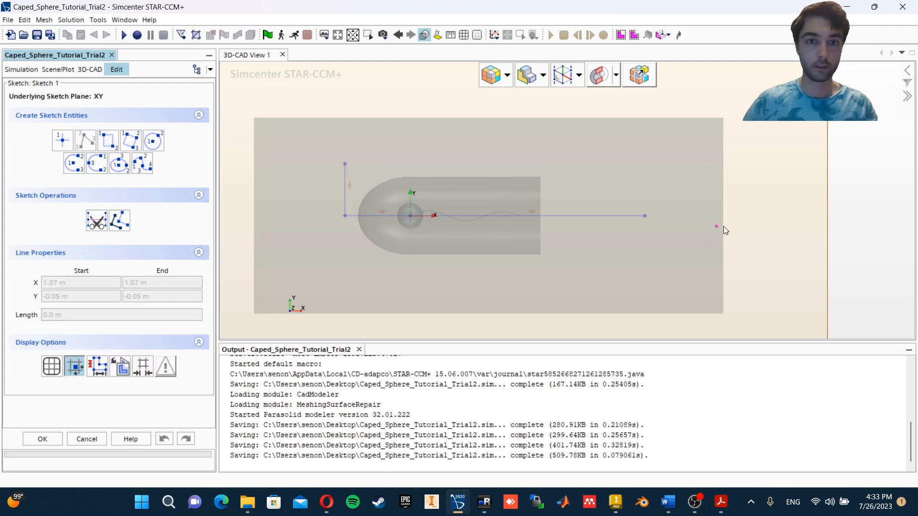
{"action": "left_click", "coordinate": [645, 216]}
{"action": "left_click", "coordinate": [644, 250]}
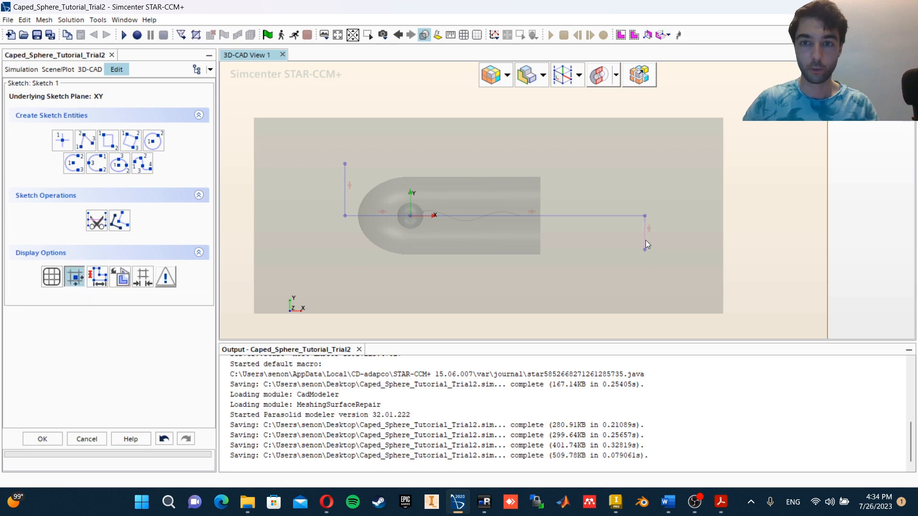
Set the length of the vertical line on the positive X side to 0.2 m
{"action": "left_click", "coordinate": [645, 240]}
{"action": "triple_click", "coordinate": [87, 316]}
{"action": "type", "text": "0.2"}
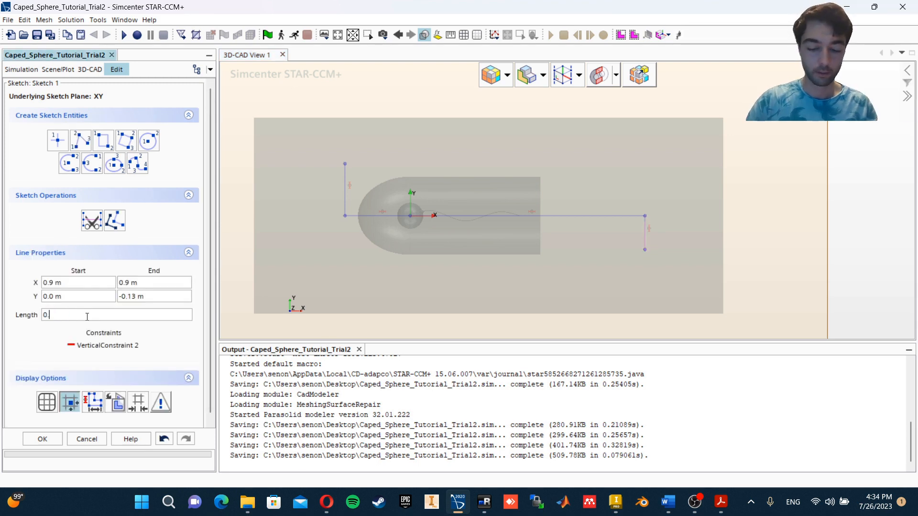
{"action": "key", "text": "Return"}
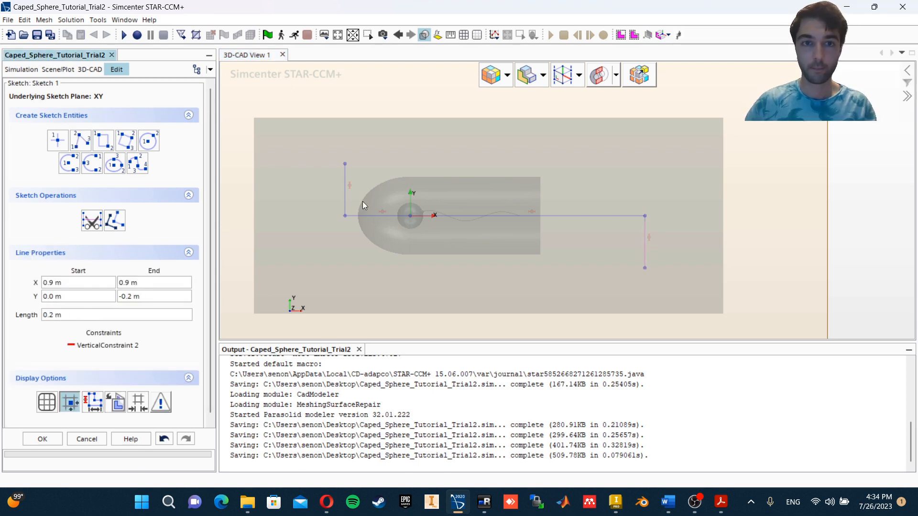
Sketch a 1.15 m by 0.4 m rectangle whose opposite corners are the free ends of the two vertical lines
{"action": "left_click", "coordinate": [102, 140]}
{"action": "left_click", "coordinate": [345, 164]}
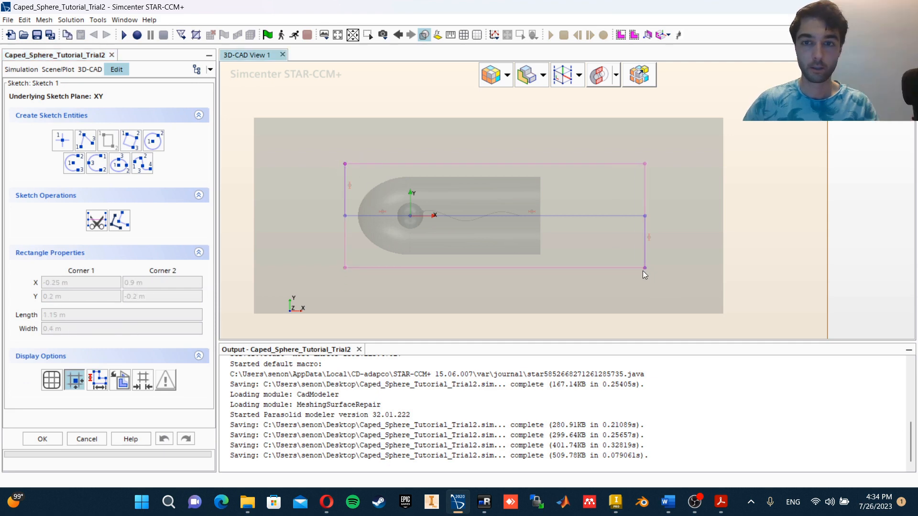
{"action": "left_click", "coordinate": [645, 267]}
Delete the two 0.2 m vertical helper lines that overlap the rectangle's short sides
{"action": "left_click", "coordinate": [643, 251]}
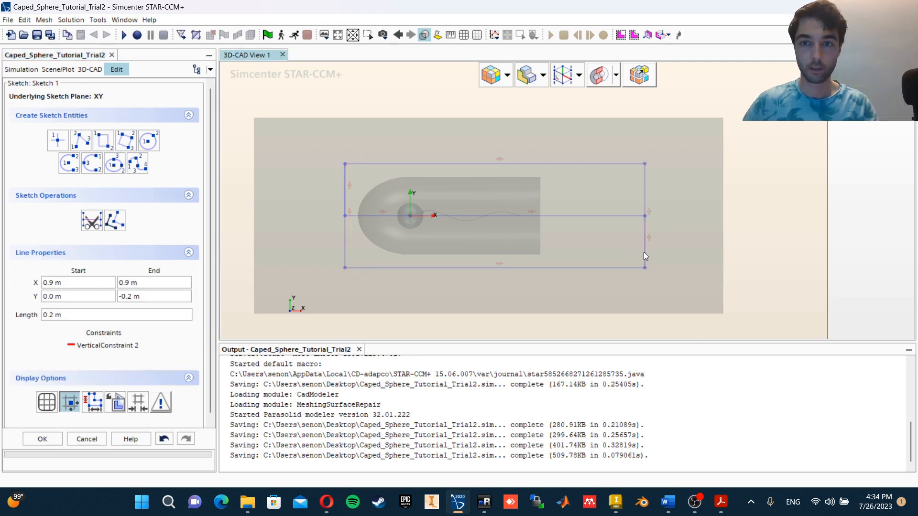
{"action": "left_click", "coordinate": [546, 286]}
{"action": "left_click", "coordinate": [345, 191]}
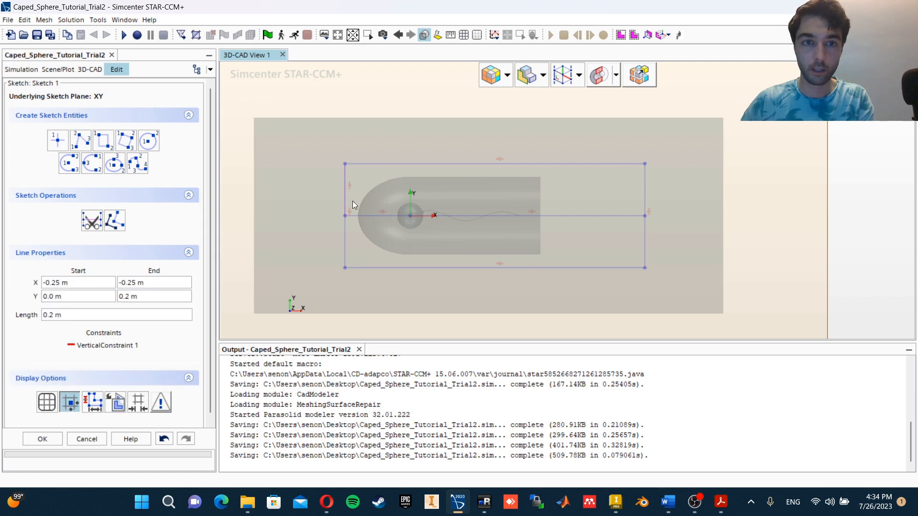
{"action": "left_click", "coordinate": [352, 201]}
Convert both horizontal lines through the origin to construction lines and finish the sketch
{"action": "left_click", "coordinate": [378, 215]}
{"action": "left_click", "coordinate": [556, 217], "text": "ctrl"}
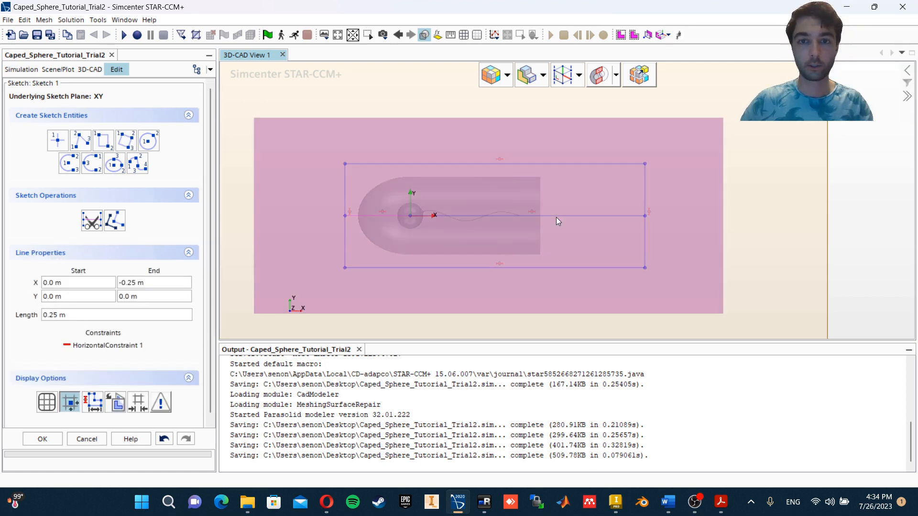
{"action": "left_click", "coordinate": [556, 216], "text": "ctrl"}
{"action": "left_click", "coordinate": [557, 216], "text": "ctrl"}
{"action": "right_click", "coordinate": [558, 216]}
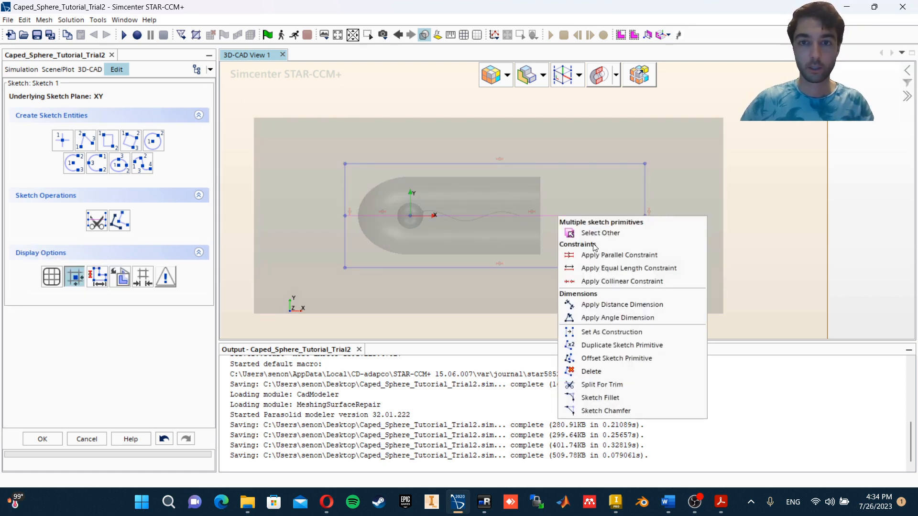
{"action": "left_click", "coordinate": [604, 331]}
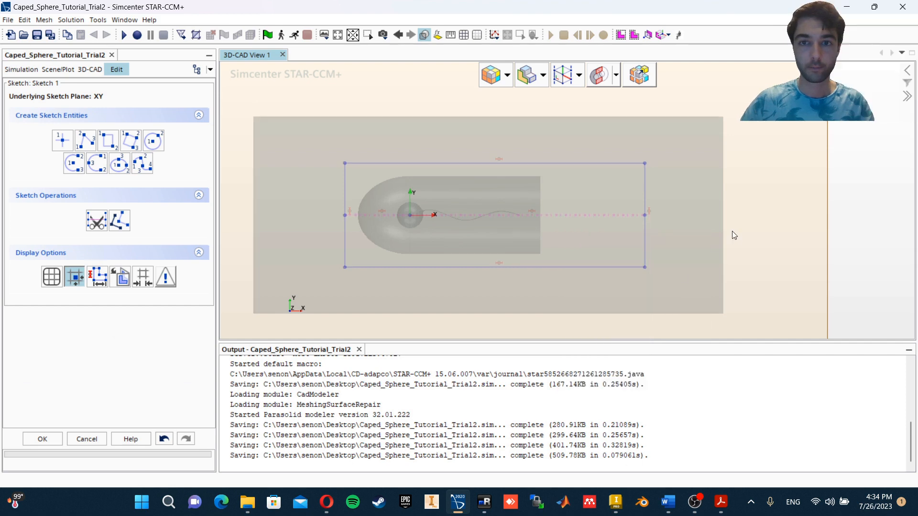
{"action": "left_click", "coordinate": [42, 439]}
Rename the new rectangle sketch as Vol. Mesh-Sketch
{"action": "scroll", "coordinate": [67, 236], "scroll_direction": "down", "scroll_amount": 2}
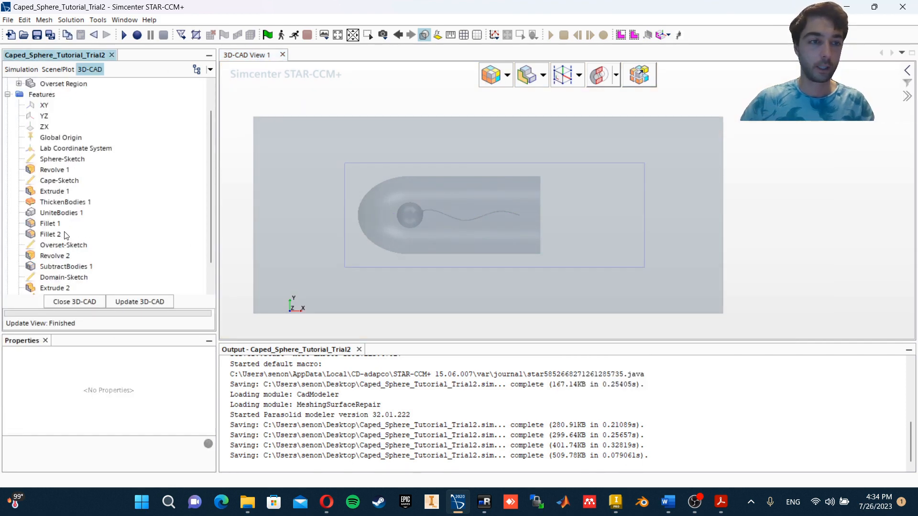
{"action": "left_click", "coordinate": [57, 258]}
{"action": "right_click", "coordinate": [56, 268]}
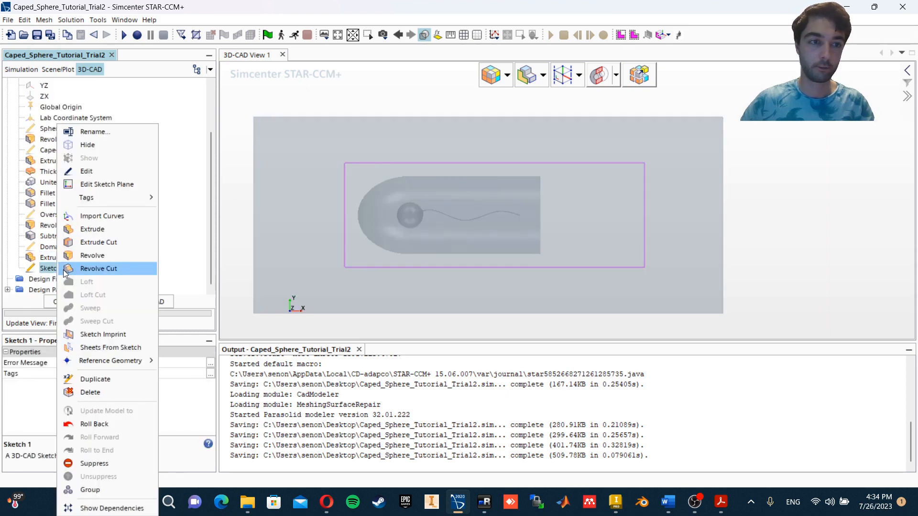
{"action": "left_click", "coordinate": [99, 133]}
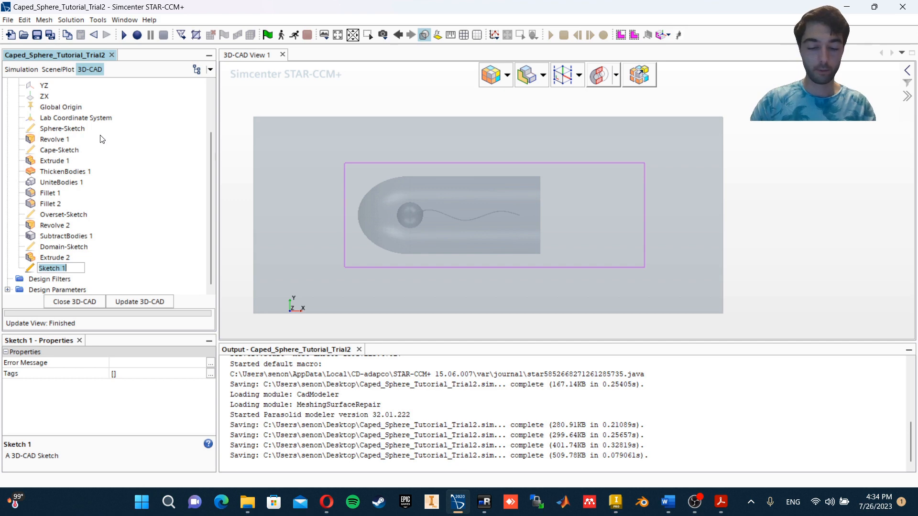
{"action": "type", "text": "Vol. Mesh"}
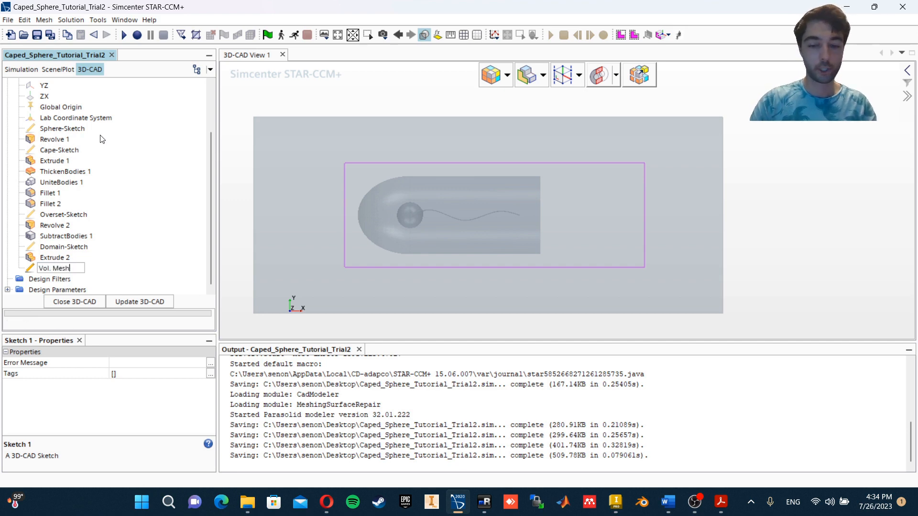
{"action": "type", "text": "-Sketch"}
{"action": "key", "text": "Return"}
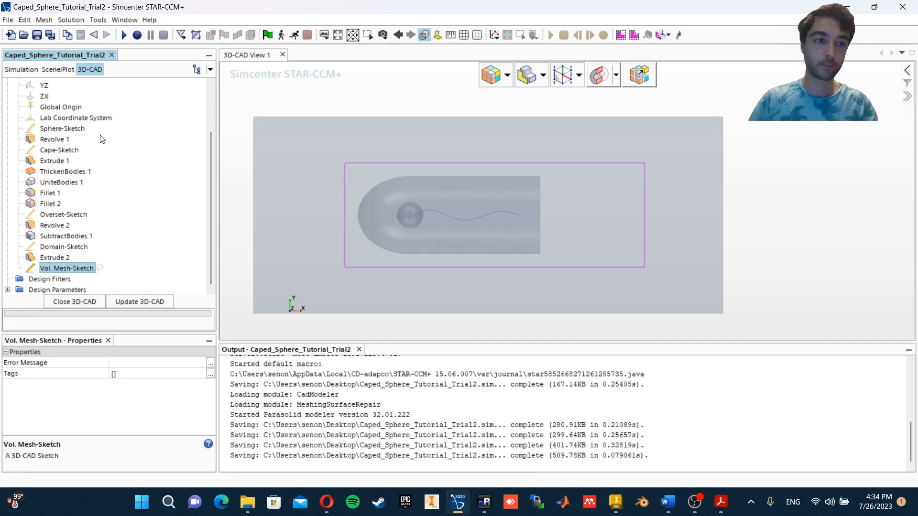
Start an extrusion of Vol. Mesh-Sketch with body interaction None and the Two Way Symmetric option
{"action": "right_click", "coordinate": [70, 265]}
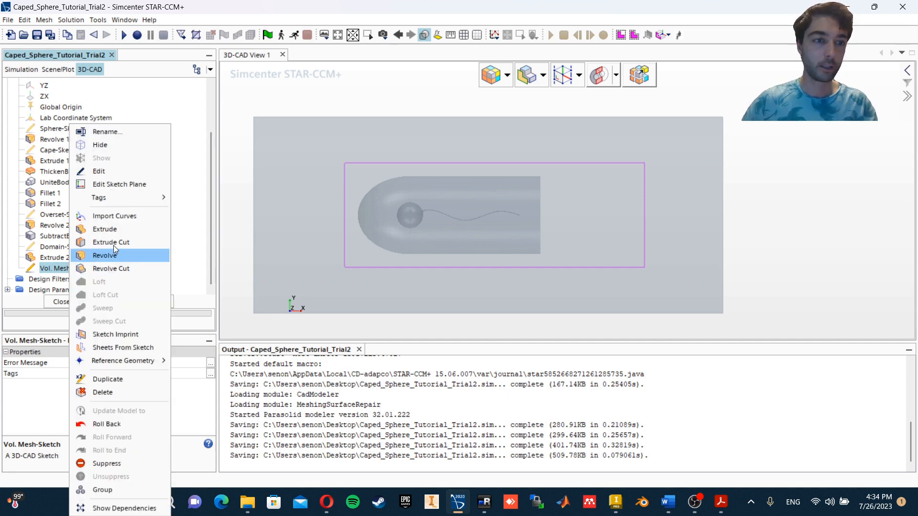
{"action": "left_click", "coordinate": [113, 243]}
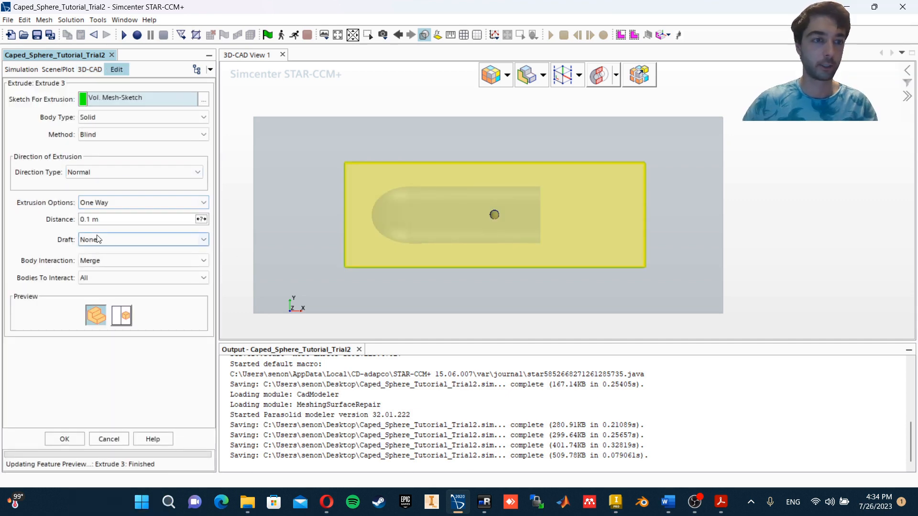
{"action": "left_click", "coordinate": [144, 261]}
{"action": "left_click", "coordinate": [96, 271]}
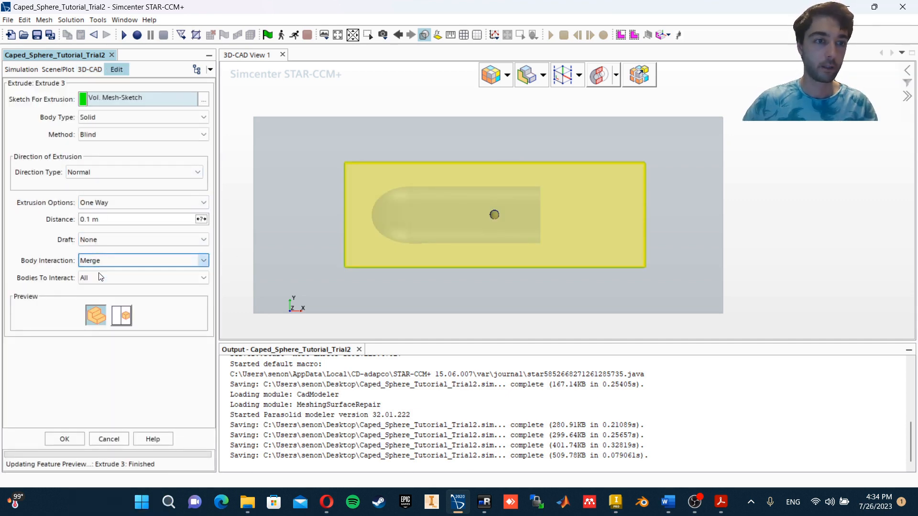
{"action": "left_click", "coordinate": [143, 203]}
{"action": "left_click", "coordinate": [123, 229]}
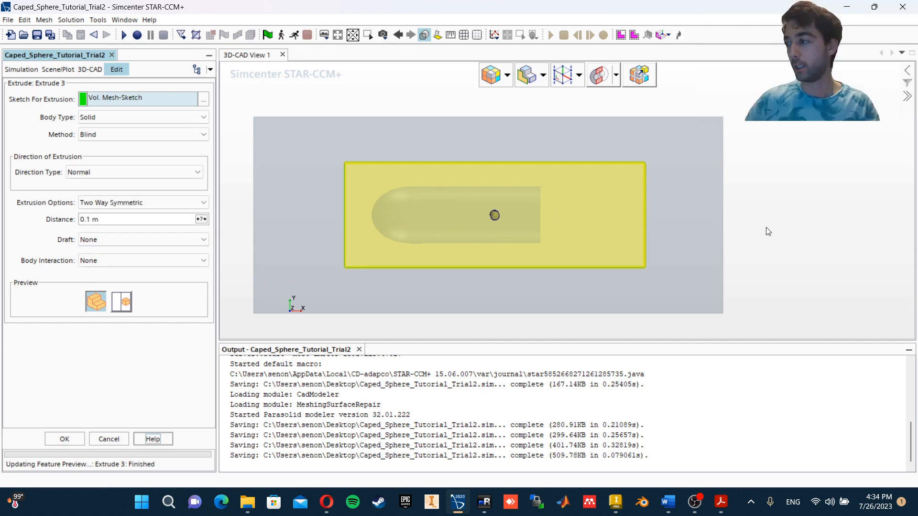
Set the symmetric extrusion distance to 0.25 m
{"action": "left_click_drag", "start_coordinate": [789, 229], "coordinate": [774, 279]}
{"action": "right_click_drag", "start_coordinate": [774, 279], "coordinate": [772, 193]}
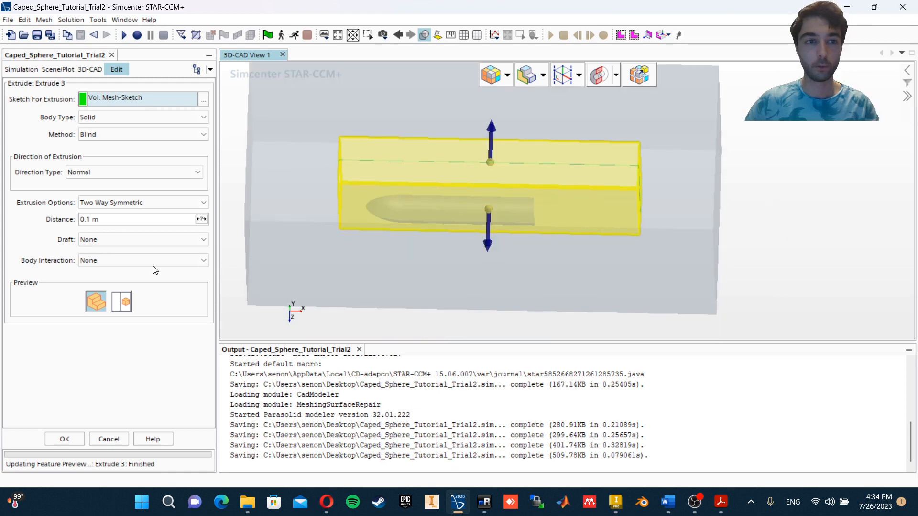
{"action": "left_click", "coordinate": [91, 220]}
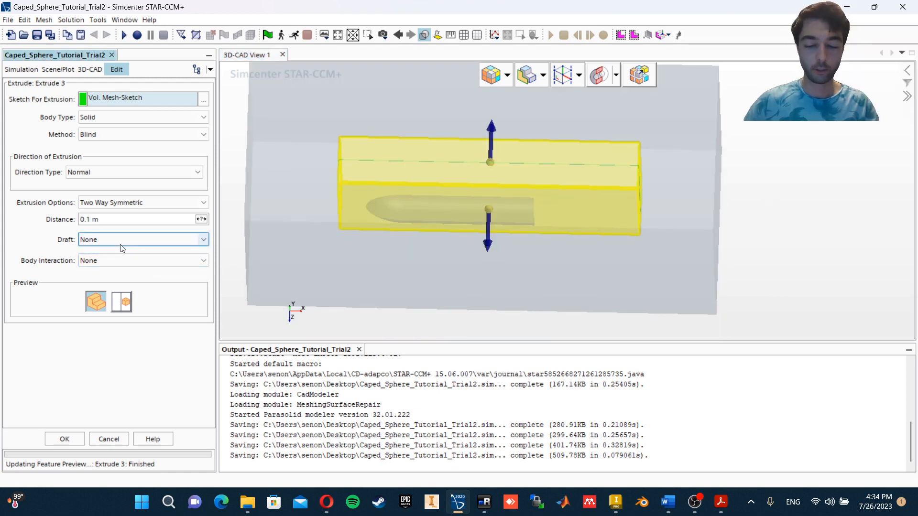
{"action": "key", "text": "BackSpace"}
{"action": "type", "text": "25"}
{"action": "key", "text": "Return"}
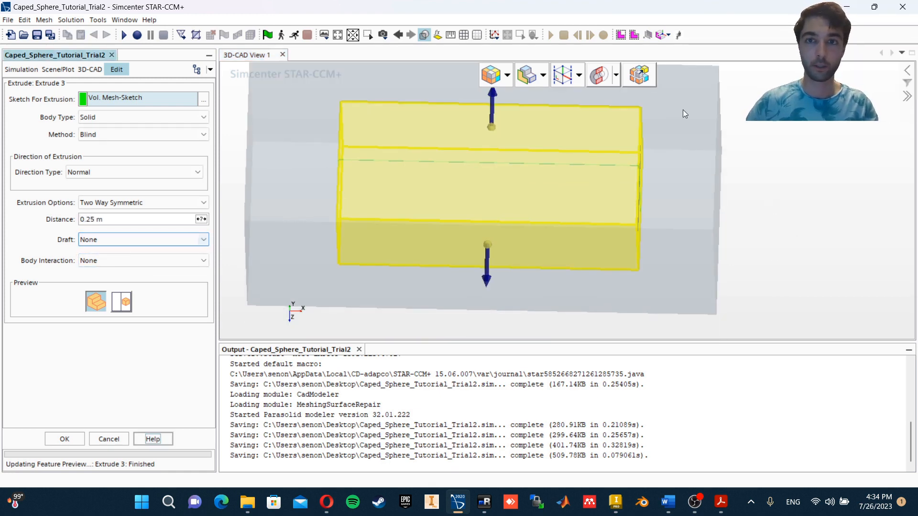
Set the symmetric extrusion distance to 0.20 m and complete the extrusion
{"action": "left_click_drag", "start_coordinate": [683, 109], "coordinate": [683, 138]}
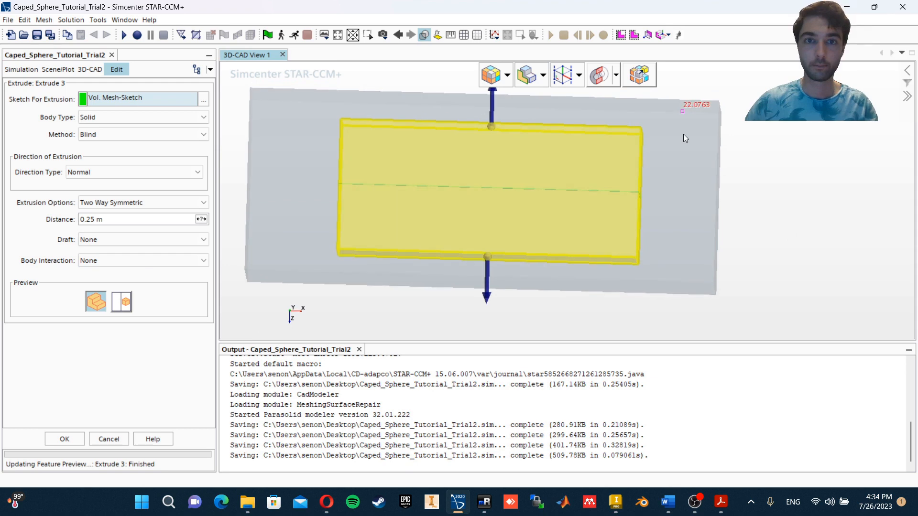
{"action": "left_click", "coordinate": [95, 219]}
{"action": "key", "text": "BackSpace"}
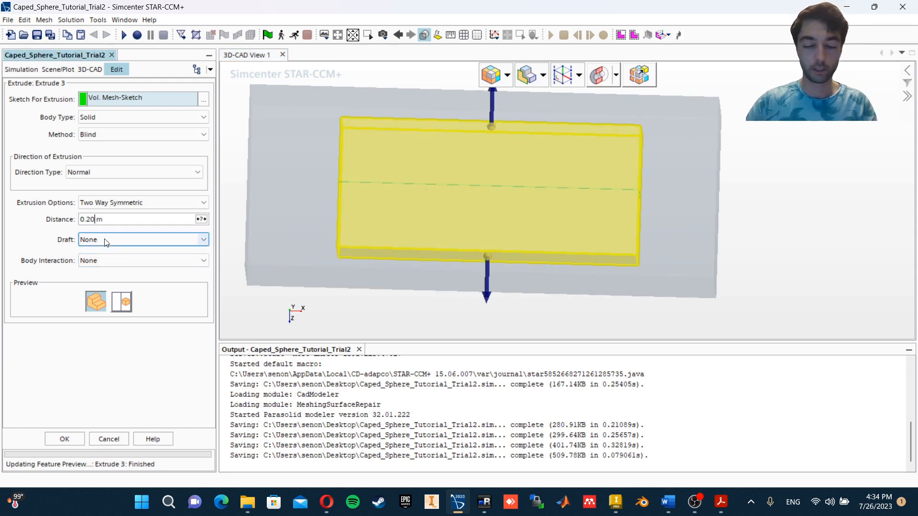
{"action": "left_click", "coordinate": [64, 439]}
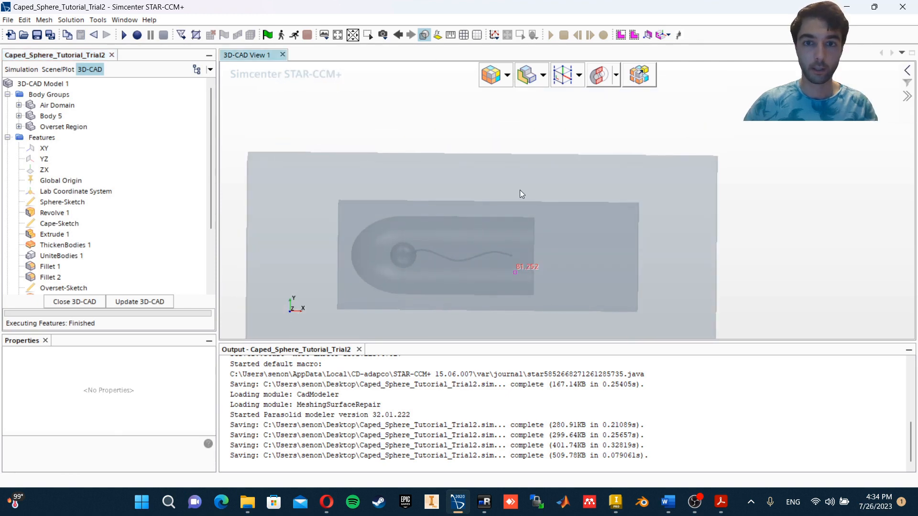
Rename Body 5, the extruded box around the overset region, as Vol. Mesh
{"action": "mouse_move", "coordinate": [520, 190]}
{"action": "left_mouse_down"}
{"action": "mouse_move", "coordinate": [510, 184]}
{"action": "mouse_move", "coordinate": [514, 192]}
{"action": "left_mouse_up"}
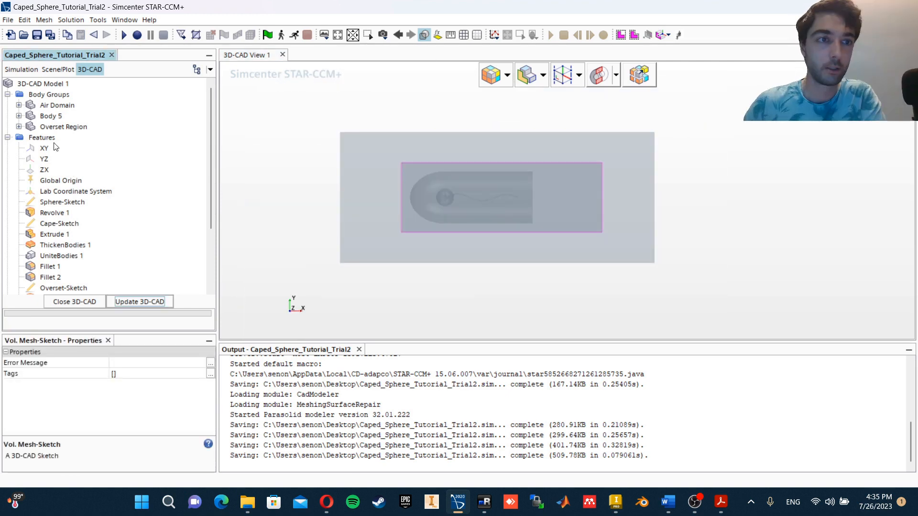
{"action": "left_click", "coordinate": [48, 119]}
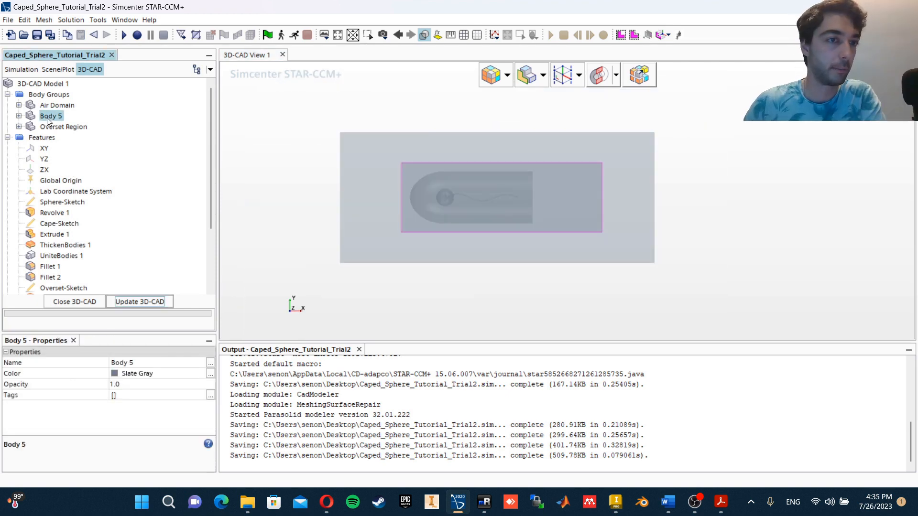
{"action": "right_click", "coordinate": [48, 118]}
{"action": "left_click", "coordinate": [80, 126]}
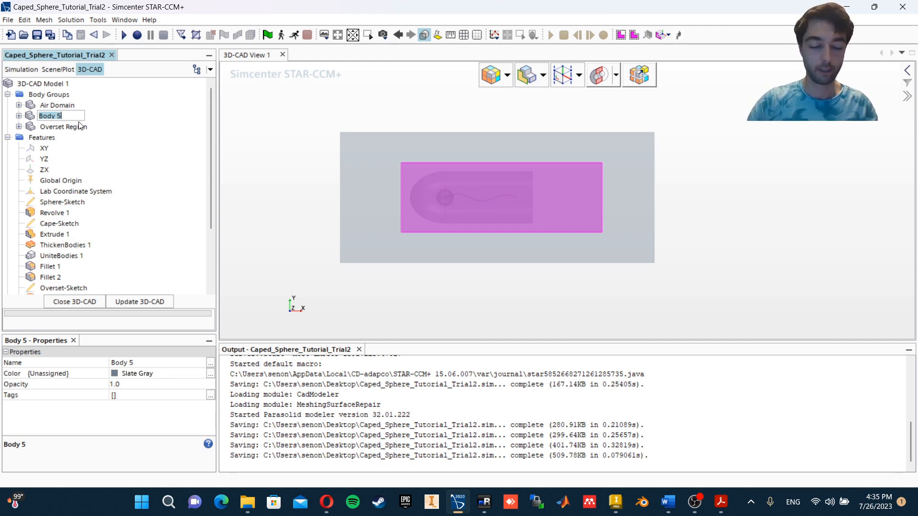
{"action": "type", "text": "Vol"}
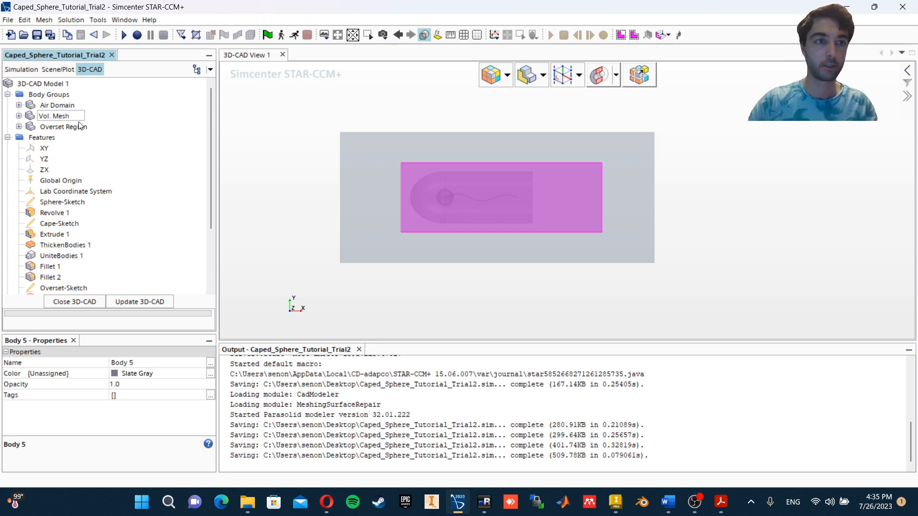
{"action": "type", "text": ". Mesh"}
{"action": "key", "text": "Return"}
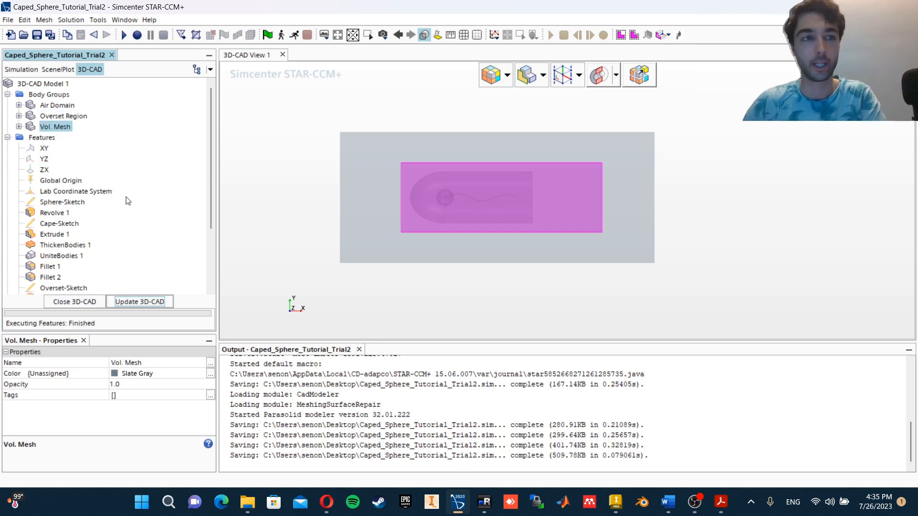
Close 3D-CAD and create geometry parts from 3D-CAD Model 1 with Very Fine tessellation density
{"action": "left_click_drag", "start_coordinate": [293, 201], "coordinate": [348, 220]}
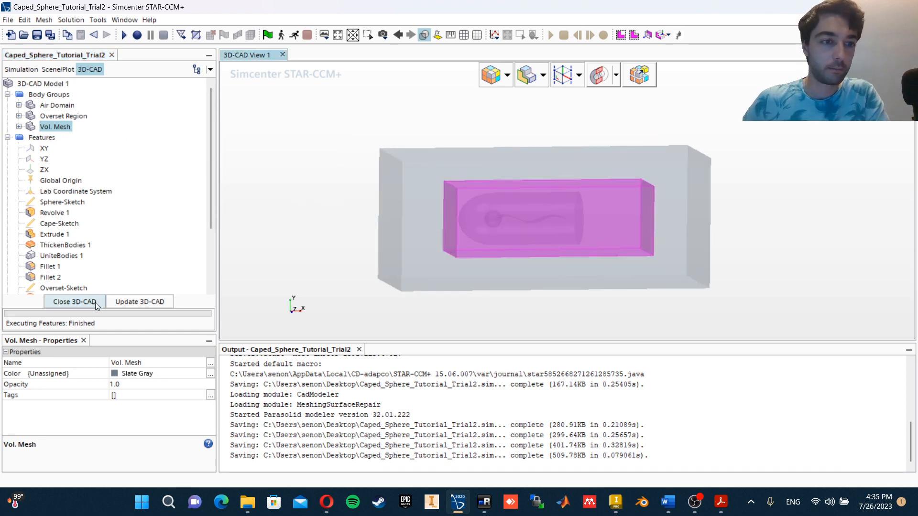
{"action": "left_click", "coordinate": [74, 301]}
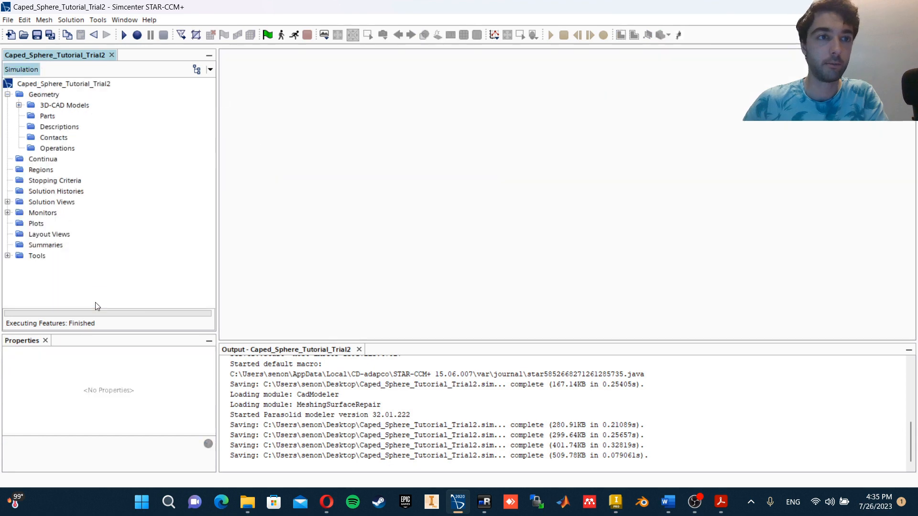
{"action": "left_click", "coordinate": [19, 105]}
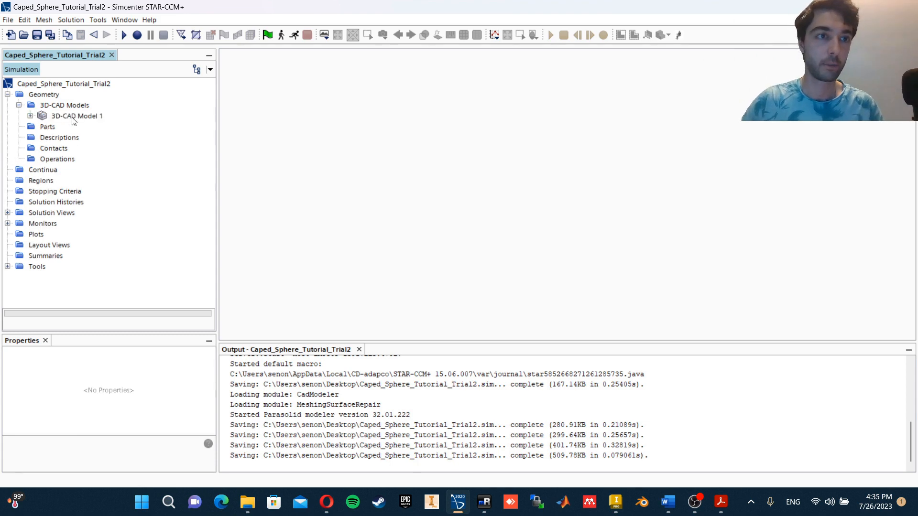
{"action": "right_click", "coordinate": [76, 119]}
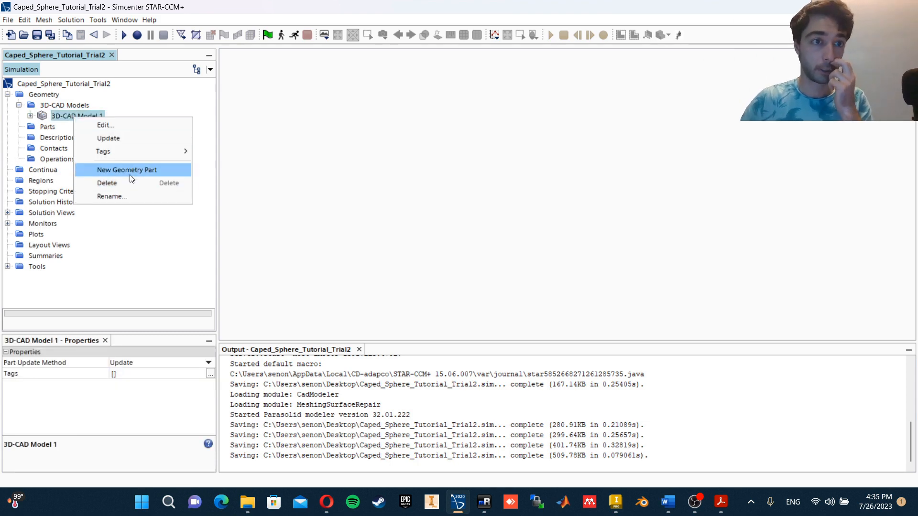
{"action": "right_click", "coordinate": [51, 119]}
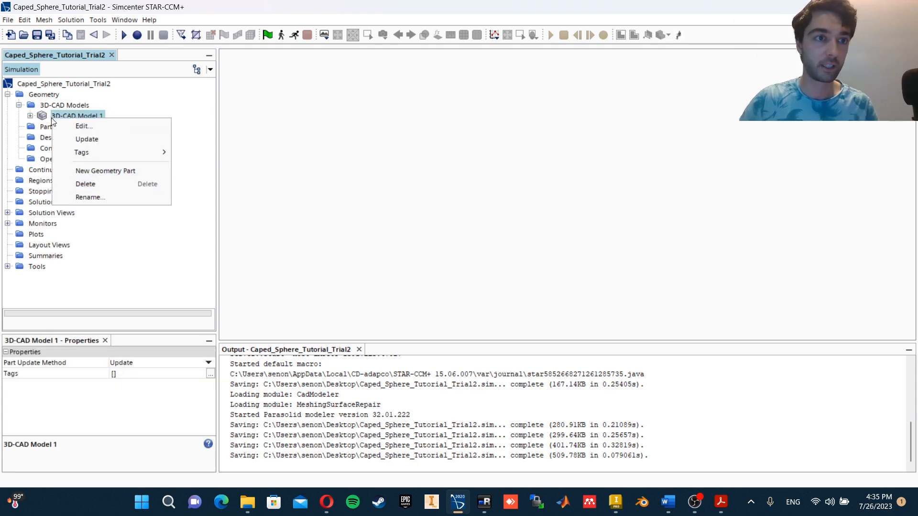
{"action": "left_click", "coordinate": [119, 172]}
{"action": "left_click", "coordinate": [445, 273]}
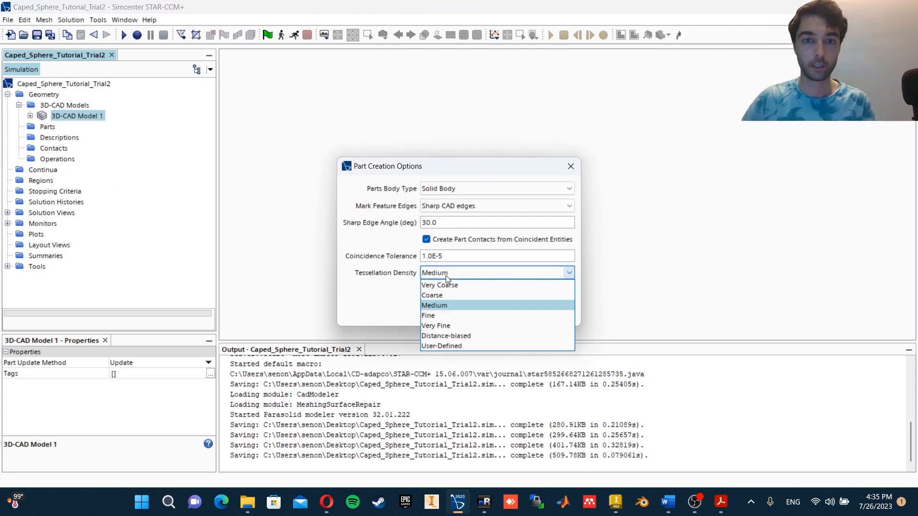
{"action": "left_click", "coordinate": [457, 325]}
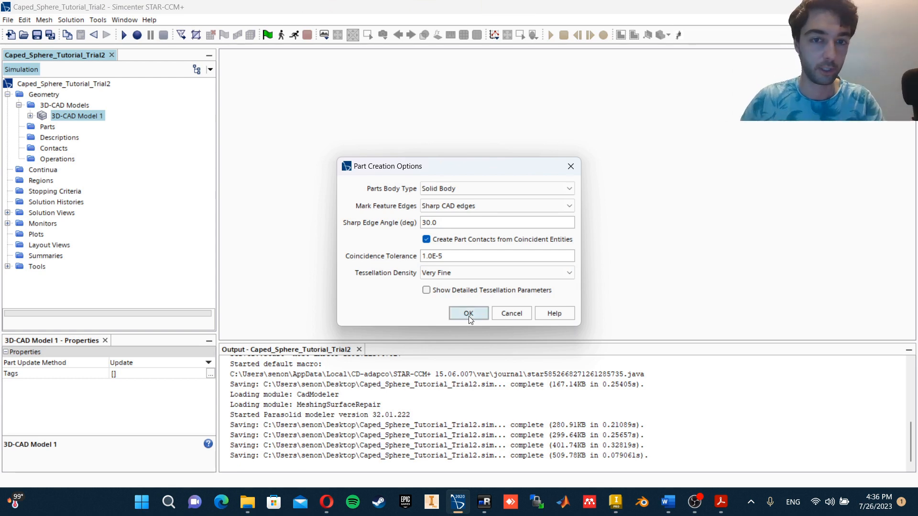
{"action": "left_click", "coordinate": [460, 314]}
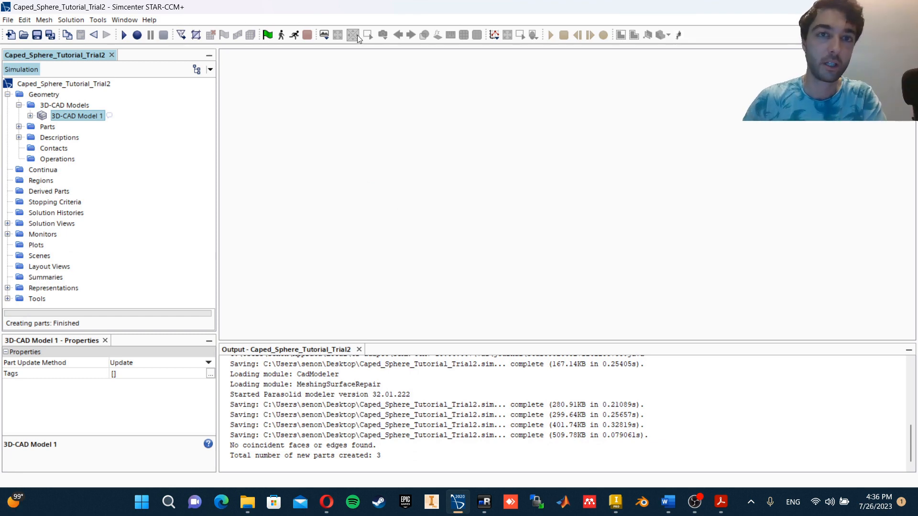
Create a geometry scene and hide the Air Domain's Pressure Outlets surface and the Vol. Mesh Default surface in it
{"action": "left_click", "coordinate": [324, 35]}
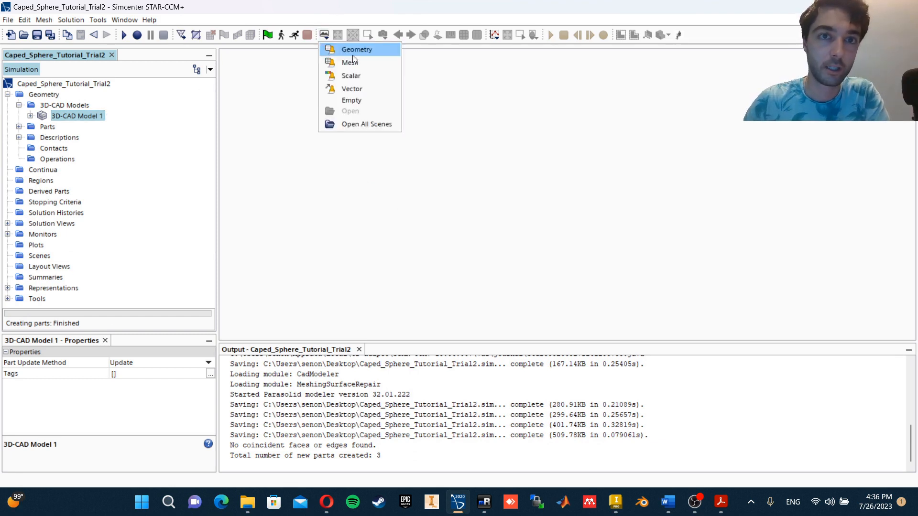
{"action": "left_click", "coordinate": [354, 54]}
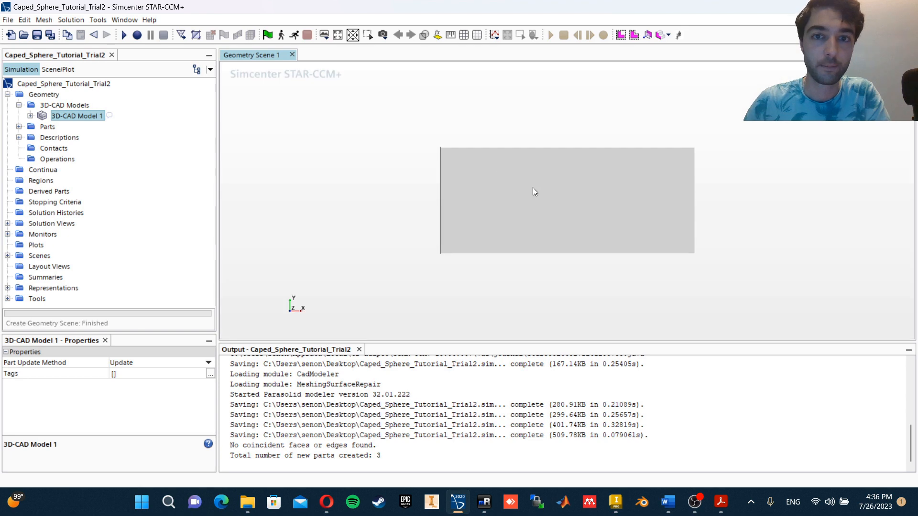
{"action": "scroll", "coordinate": [534, 186], "scroll_direction": "up", "scroll_amount": 4}
{"action": "left_click", "coordinate": [514, 207]}
{"action": "mouse_move", "coordinate": [513, 207]}
{"action": "left_mouse_down"}
{"action": "mouse_move", "coordinate": [587, 226]}
{"action": "mouse_move", "coordinate": [538, 199]}
{"action": "mouse_move", "coordinate": [529, 215]}
{"action": "left_mouse_up"}
{"action": "right_click", "coordinate": [563, 219]}
{"action": "left_click", "coordinate": [602, 205]}
{"action": "left_click", "coordinate": [538, 199]}
{"action": "right_click", "coordinate": [544, 200]}
{"action": "left_click", "coordinate": [570, 208]}
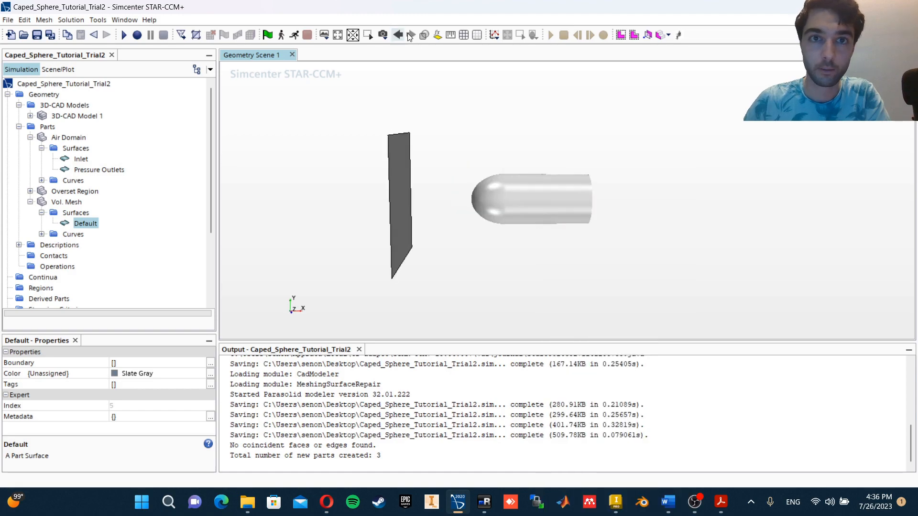
Display the mesh lines in the geometry scene and hide the Overset Surfaces to expose the caped sphere
{"action": "left_click", "coordinate": [462, 38]}
{"action": "scroll", "coordinate": [513, 190], "scroll_direction": "up", "scroll_amount": 8}
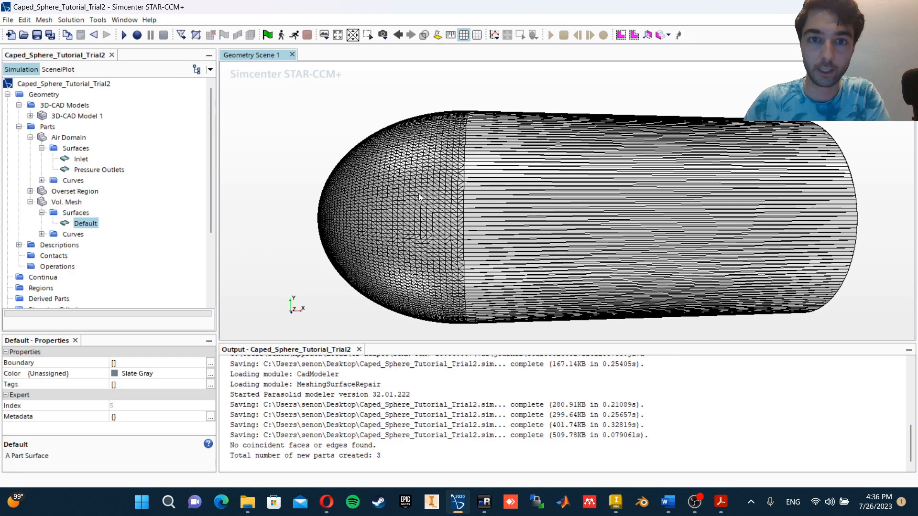
{"action": "mouse_move", "coordinate": [414, 194]}
{"action": "left_mouse_down"}
{"action": "mouse_move", "coordinate": [481, 245]}
{"action": "mouse_move", "coordinate": [484, 207]}
{"action": "mouse_move", "coordinate": [499, 209]}
{"action": "left_mouse_up"}
{"action": "left_click", "coordinate": [520, 225]}
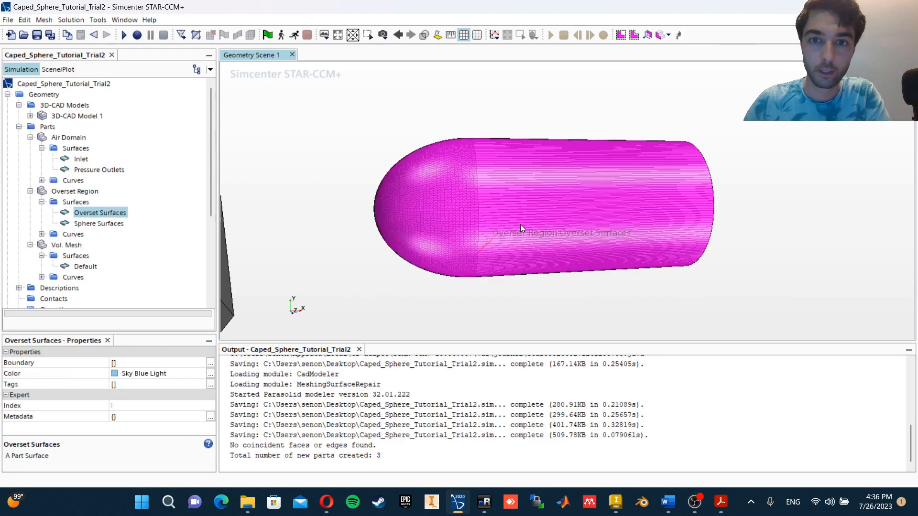
{"action": "right_click", "coordinate": [520, 225]}
{"action": "left_click", "coordinate": [564, 231]}
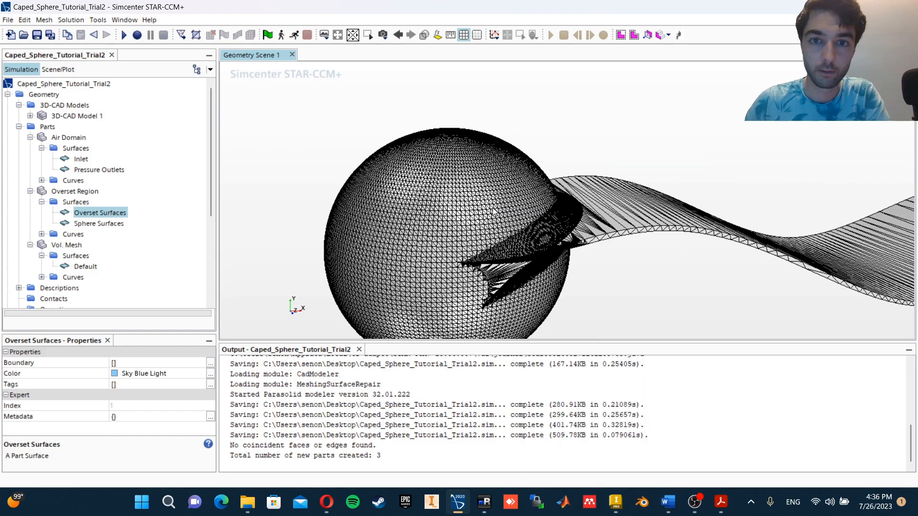
Examine the tessellation on the sphere and along the filleted junction between sphere and cape
{"action": "scroll", "coordinate": [489, 223], "scroll_direction": "up", "scroll_amount": 3}
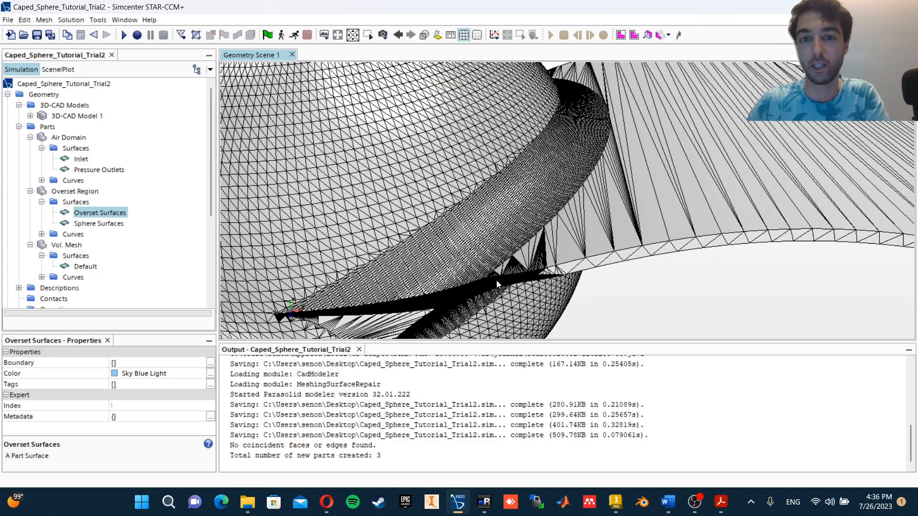
{"action": "scroll", "coordinate": [495, 281], "scroll_direction": "up", "scroll_amount": 1}
{"action": "left_click", "coordinate": [502, 205]}
{"action": "scroll", "coordinate": [504, 203], "scroll_direction": "up", "scroll_amount": 1}
{"action": "scroll", "coordinate": [503, 202], "scroll_direction": "down", "scroll_amount": 2}
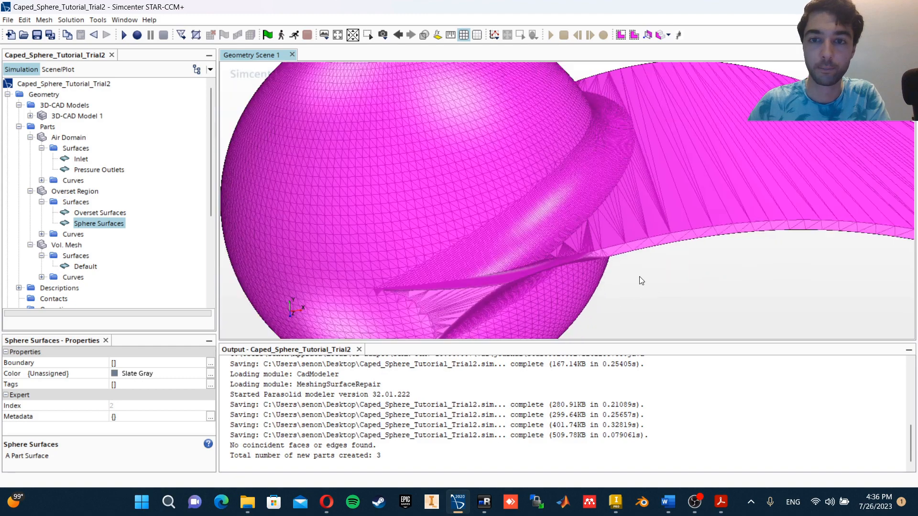
{"action": "scroll", "coordinate": [530, 289], "scroll_direction": "up", "scroll_amount": 2}
{"action": "left_click", "coordinate": [717, 278]}
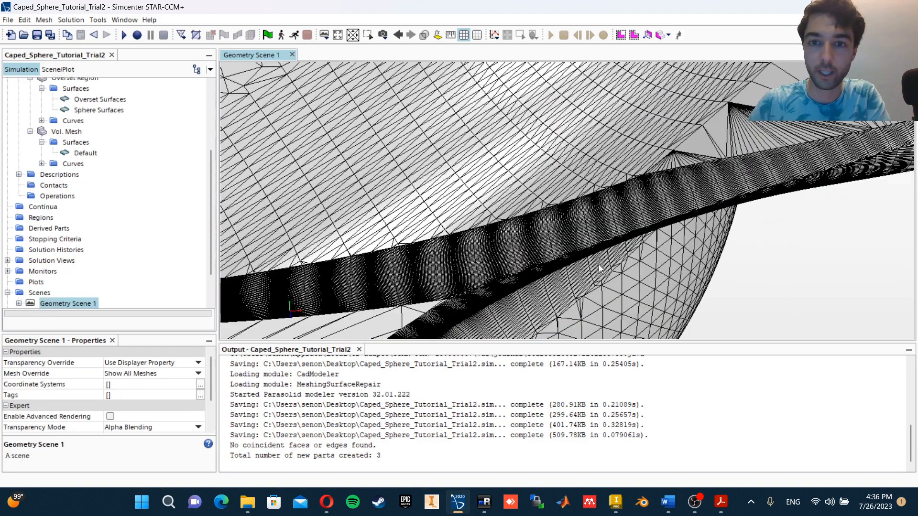
{"action": "scroll", "coordinate": [55, 193], "scroll_direction": "up", "scroll_amount": 4}
Re-tessellate the Overset Region part with Very Coarse tessellation density
{"action": "left_click", "coordinate": [71, 246]}
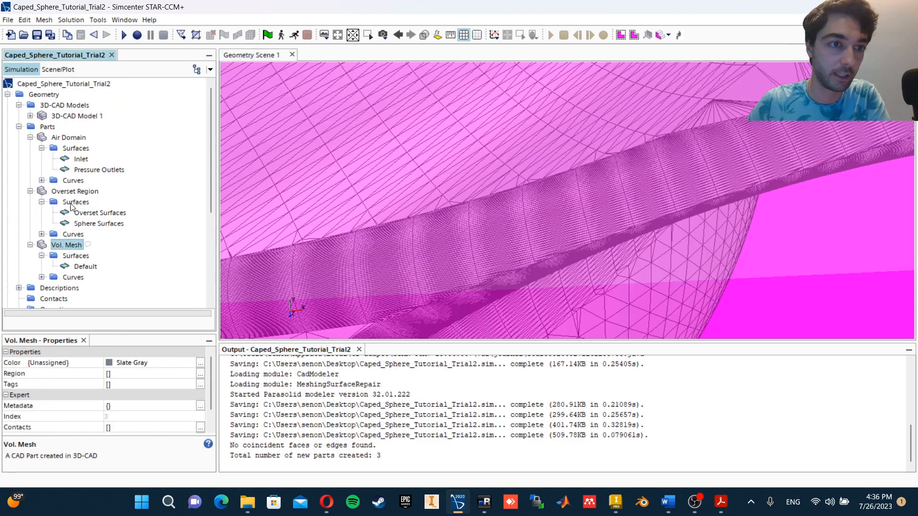
{"action": "left_click", "coordinate": [74, 192]}
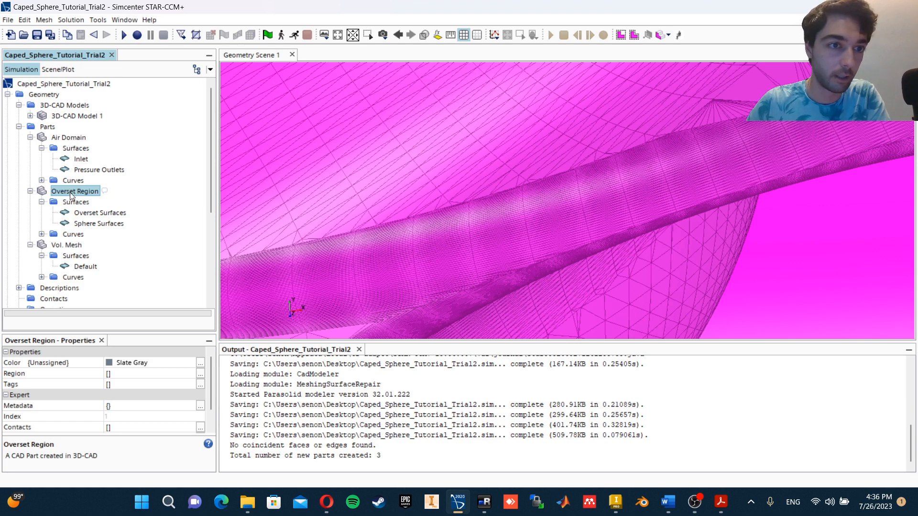
{"action": "right_click", "coordinate": [71, 196]}
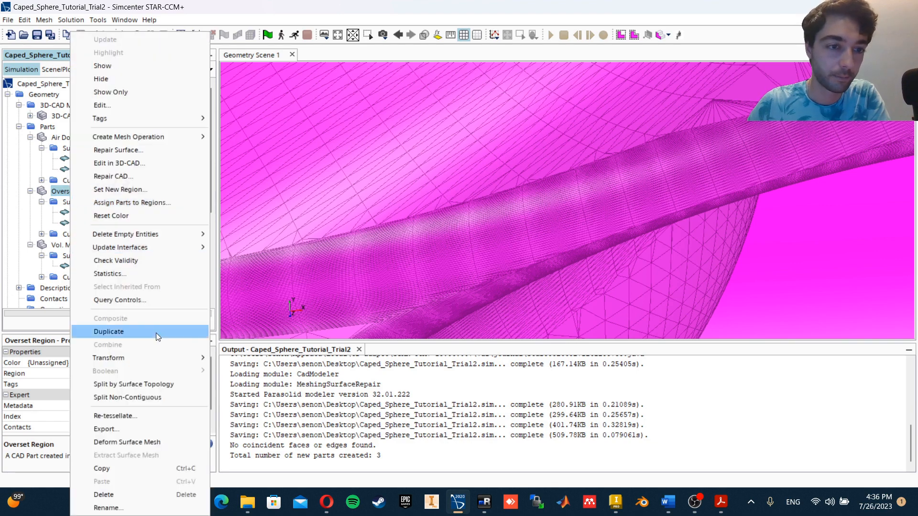
{"action": "left_click", "coordinate": [122, 415]}
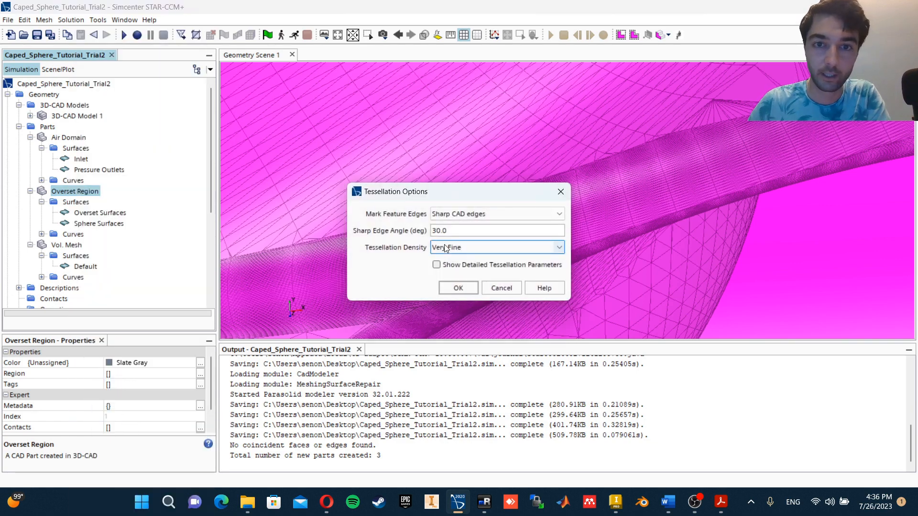
{"action": "left_click", "coordinate": [497, 247]}
{"action": "left_click", "coordinate": [473, 264]}
{"action": "left_click", "coordinate": [465, 289]}
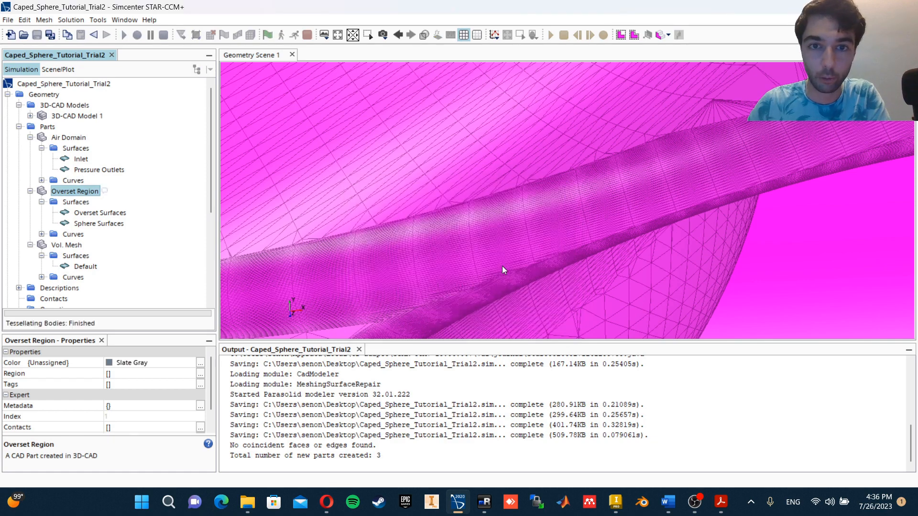
{"action": "scroll", "coordinate": [500, 264], "scroll_direction": "down", "scroll_amount": 6}
{"action": "scroll", "coordinate": [500, 267], "scroll_direction": "down", "scroll_amount": 10}
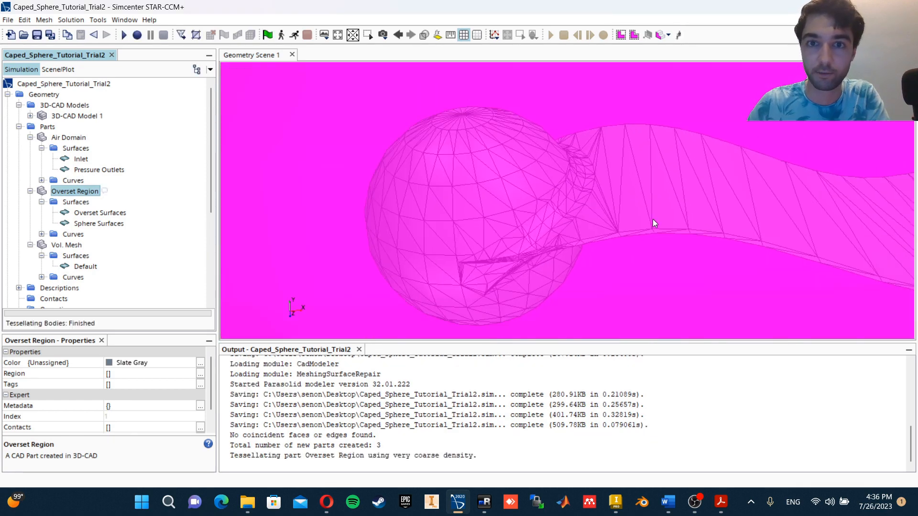
{"action": "left_click", "coordinate": [404, 105]}
{"action": "scroll", "coordinate": [653, 219], "scroll_direction": "up", "scroll_amount": 5}
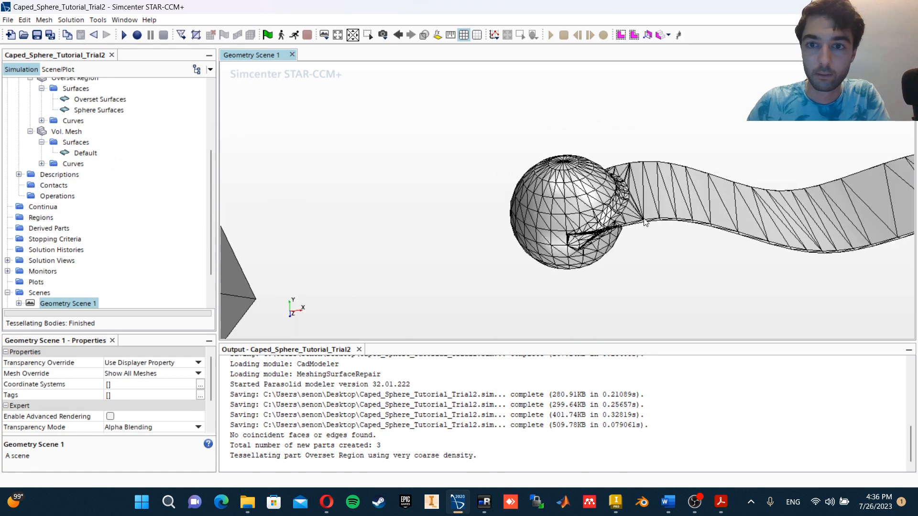
{"action": "scroll", "coordinate": [69, 153], "scroll_direction": "up", "scroll_amount": 3}
{"action": "left_click", "coordinate": [63, 228]}
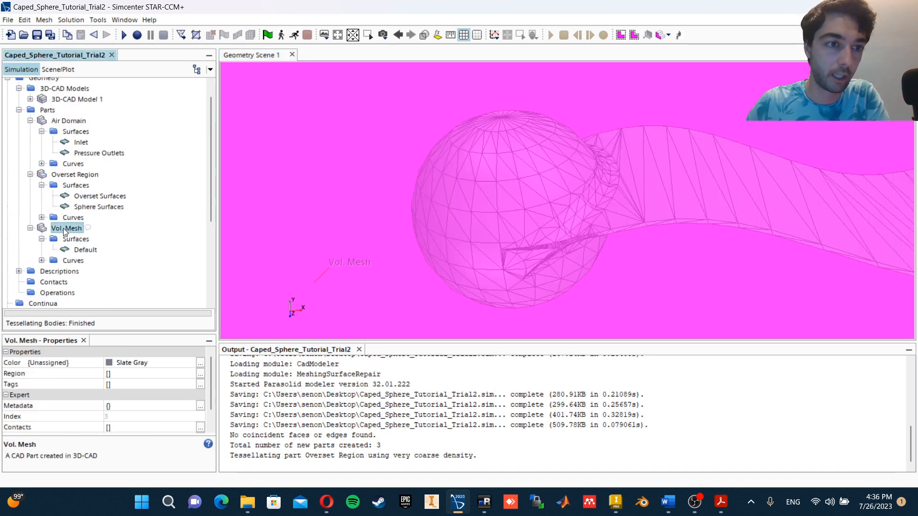
{"action": "right_click", "coordinate": [63, 228]}
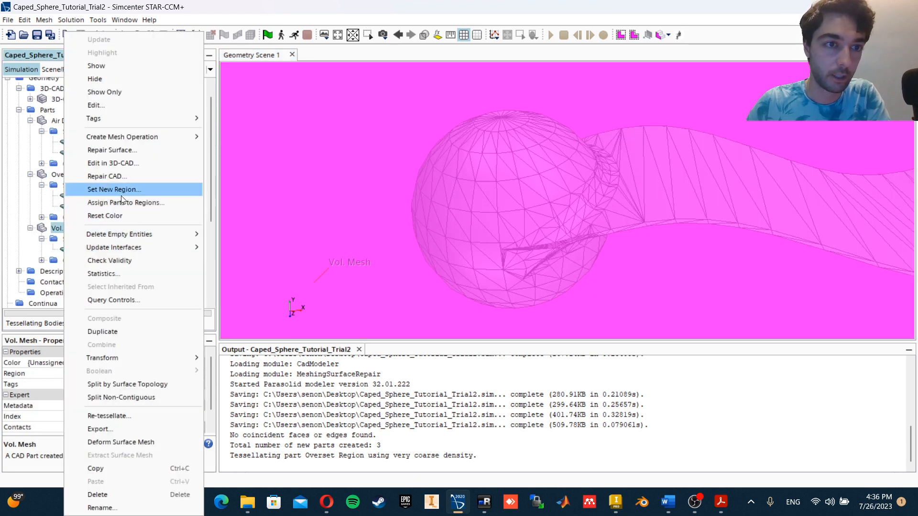
{"action": "left_click", "coordinate": [117, 416]}
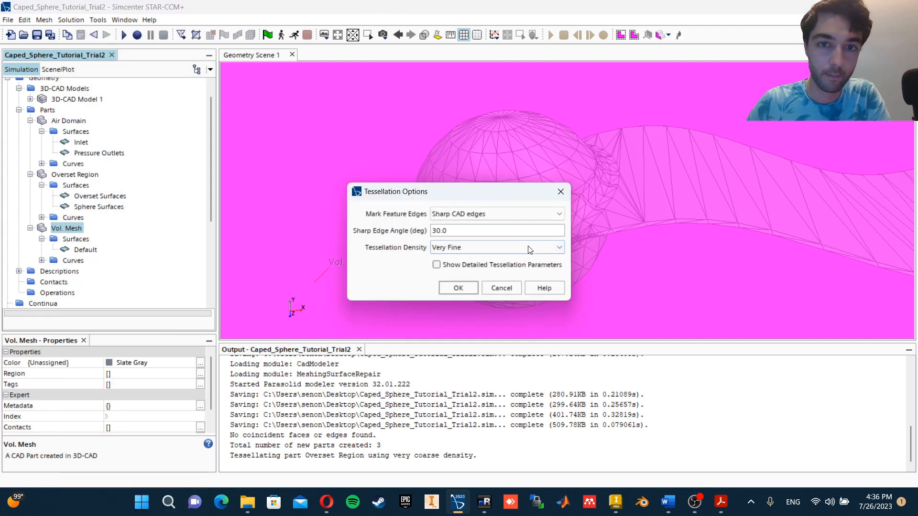
{"action": "left_click", "coordinate": [497, 247]}
{"action": "left_click", "coordinate": [471, 299]}
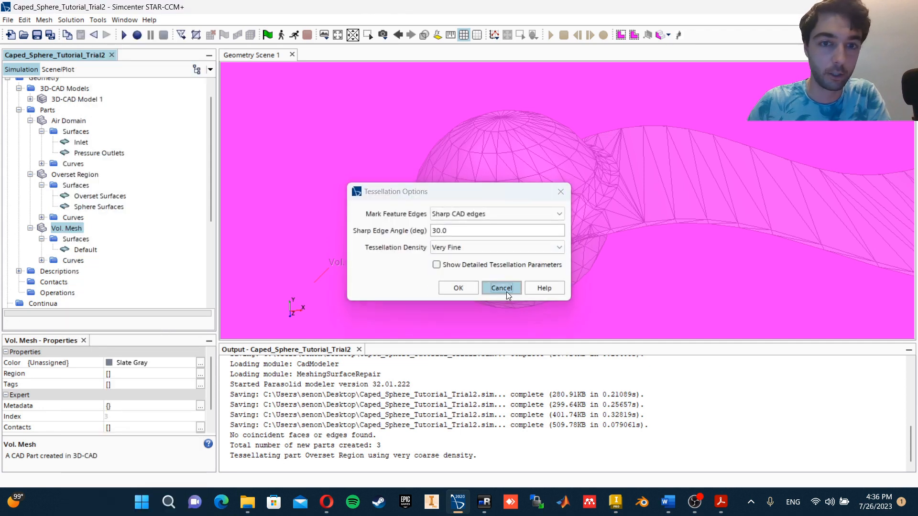
{"action": "left_click", "coordinate": [502, 288]}
Re-tessellate the Overset Region part with Very Fine tessellation density and view the refined sphere and cape junction
{"action": "left_click", "coordinate": [72, 175]}
{"action": "right_click", "coordinate": [70, 175]}
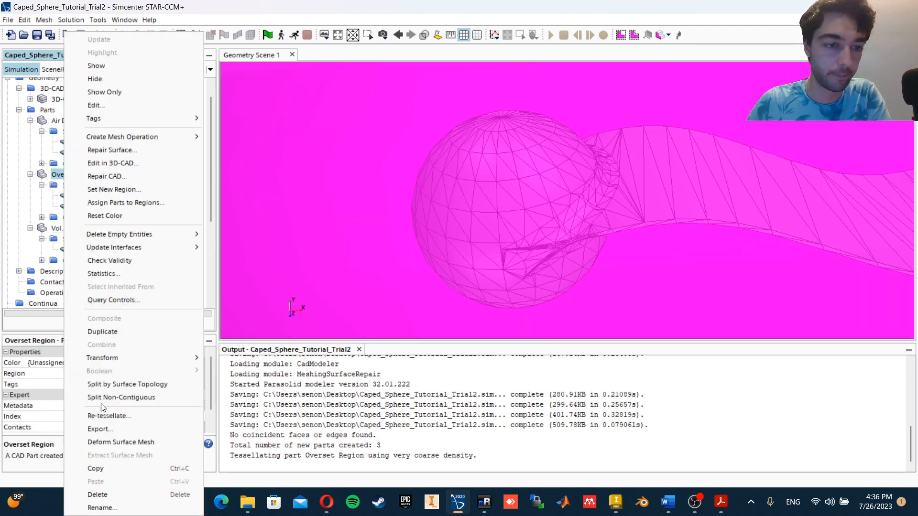
{"action": "left_click", "coordinate": [113, 417]}
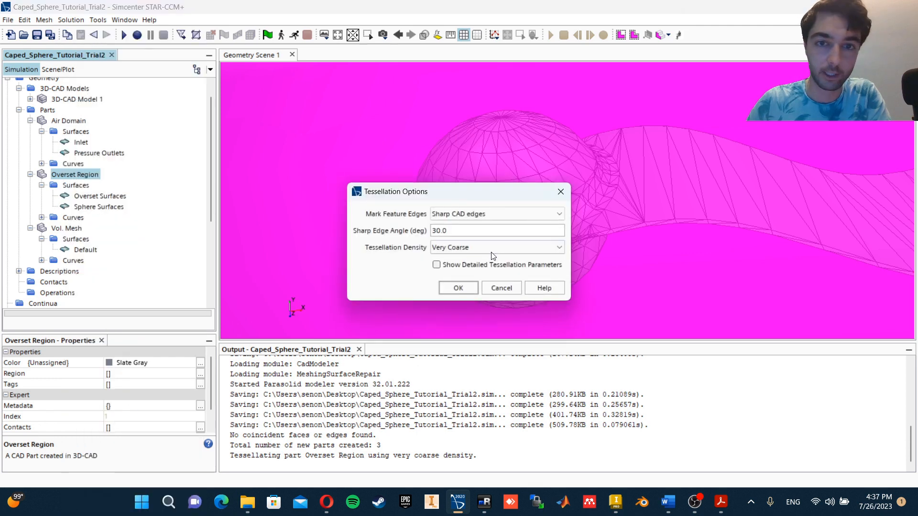
{"action": "left_click", "coordinate": [497, 247]}
{"action": "left_click", "coordinate": [471, 299]}
{"action": "left_click", "coordinate": [457, 288]}
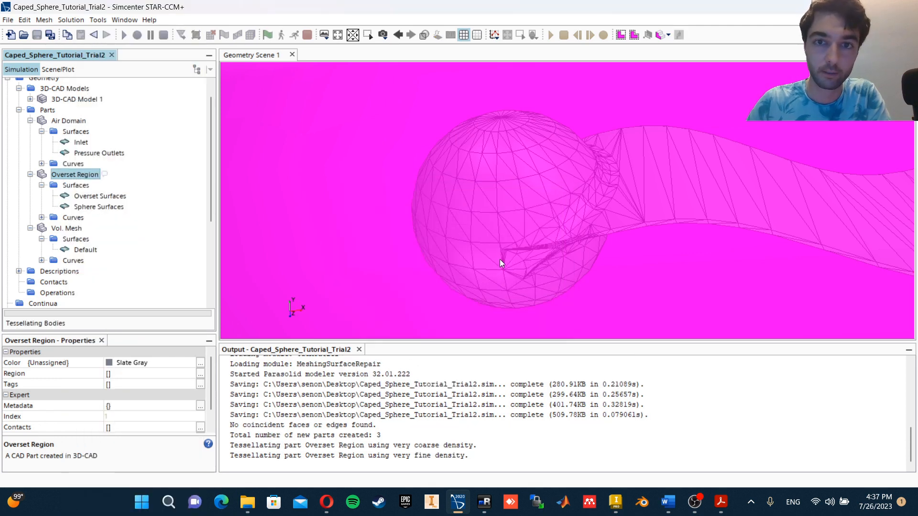
{"action": "scroll", "coordinate": [602, 192], "scroll_direction": "down", "scroll_amount": 5}
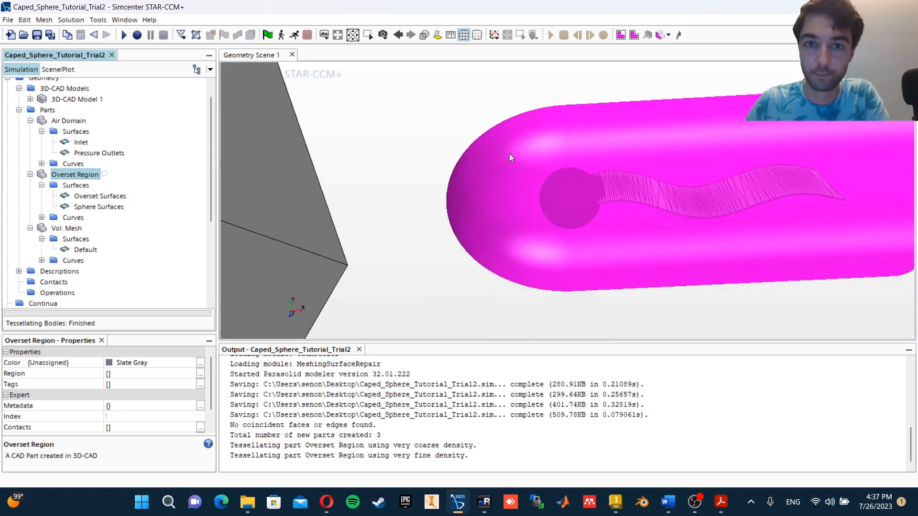
{"action": "left_click", "coordinate": [441, 114]}
{"action": "scroll", "coordinate": [648, 211], "scroll_direction": "up", "scroll_amount": 6}
{"action": "left_click_drag", "start_coordinate": [593, 266], "coordinate": [565, 234]}
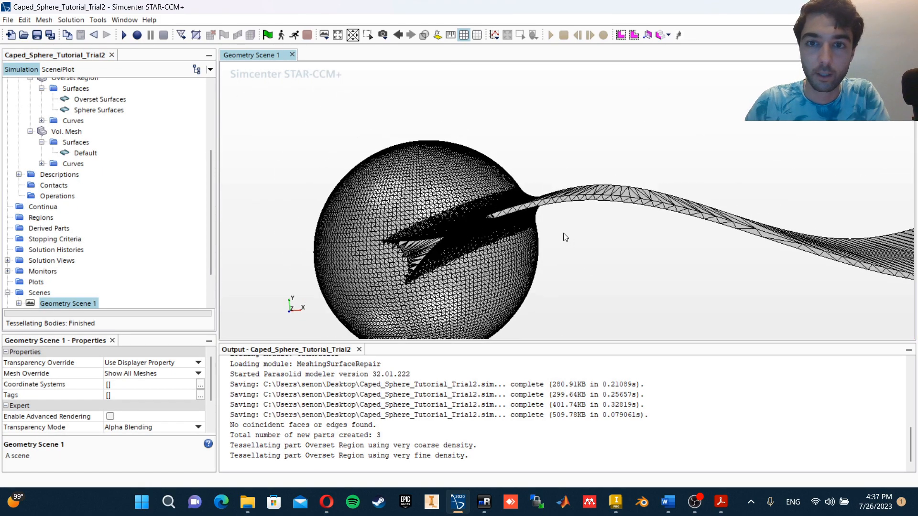
Restore all hidden parts in the geometry scene
{"action": "scroll", "coordinate": [565, 238], "scroll_direction": "down", "scroll_amount": 6}
{"action": "scroll", "coordinate": [567, 241], "scroll_direction": "down", "scroll_amount": 3}
{"action": "right_click", "coordinate": [540, 127]}
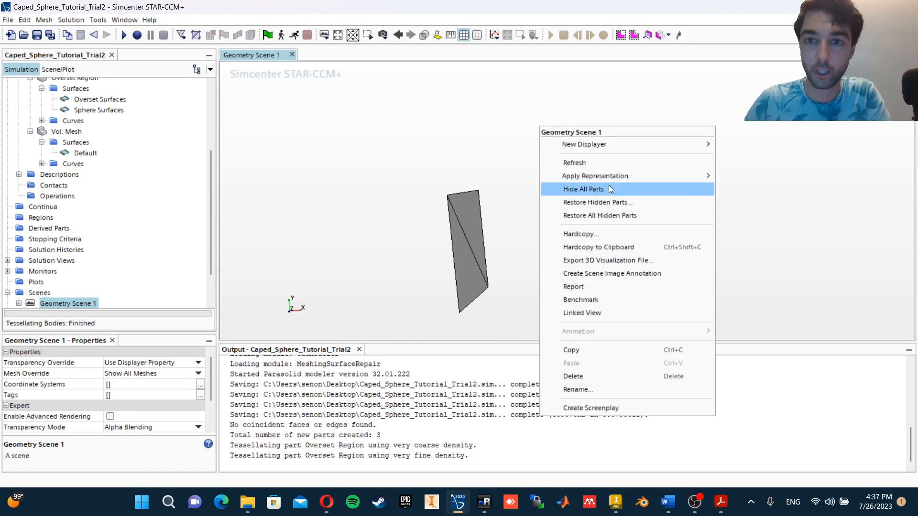
{"action": "left_click", "coordinate": [621, 215]}
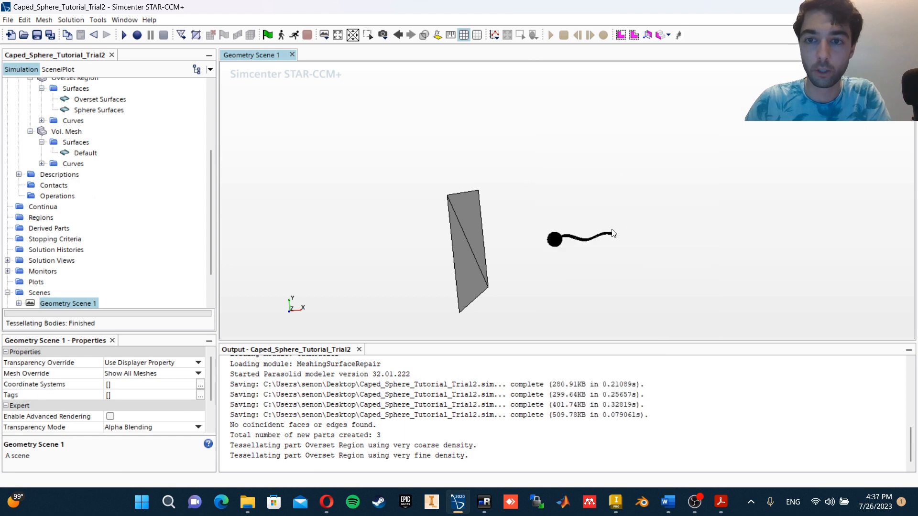
{"action": "left_click_drag", "start_coordinate": [617, 217], "coordinate": [501, 161]}
Make the geometry scene transparent and turn off the display of all mesh lines
{"action": "left_click", "coordinate": [424, 34]}
{"action": "left_click_drag", "start_coordinate": [418, 149], "coordinate": [446, 177]}
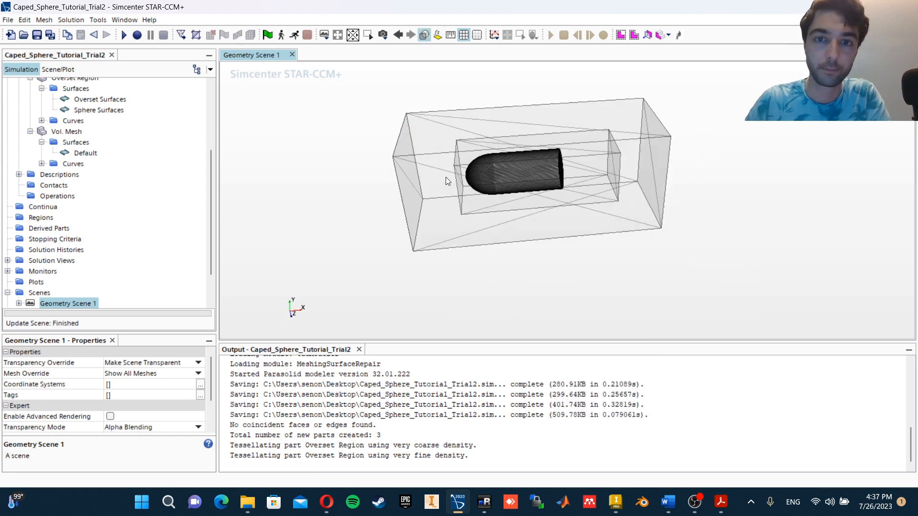
{"action": "left_click", "coordinate": [463, 34]}
{"action": "left_click_drag", "start_coordinate": [489, 136], "coordinate": [463, 70]}
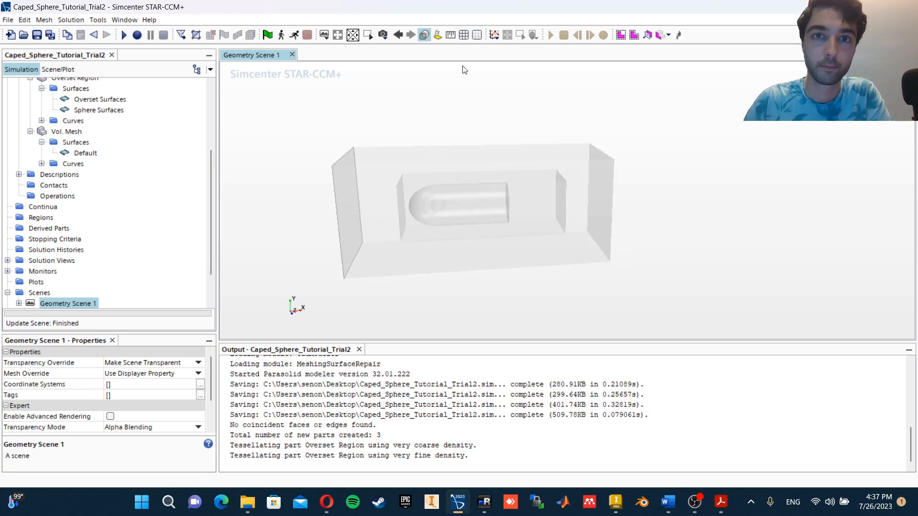
{"action": "left_click", "coordinate": [476, 35]}
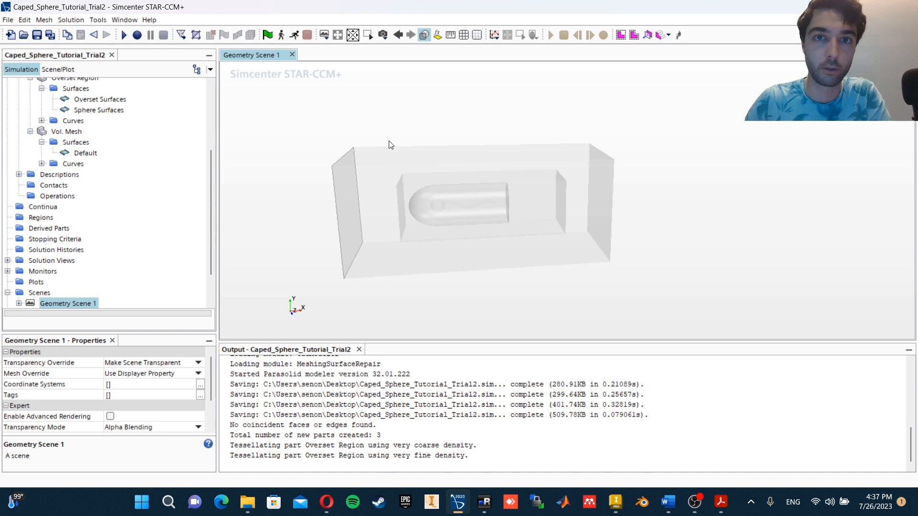
{"action": "middle_click_drag", "start_coordinate": [391, 145], "coordinate": [429, 145]}
Collapse the geometry part nodes in the simulation tree and save the simulation
{"action": "scroll", "coordinate": [116, 135], "scroll_direction": "up", "scroll_amount": 4}
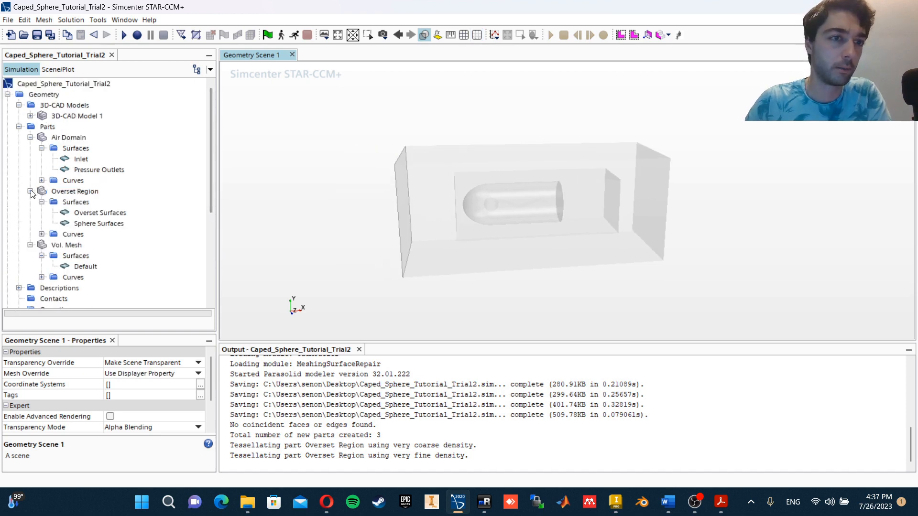
{"action": "left_click", "coordinate": [30, 192]}
{"action": "left_click", "coordinate": [30, 201]}
{"action": "left_click", "coordinate": [30, 137]}
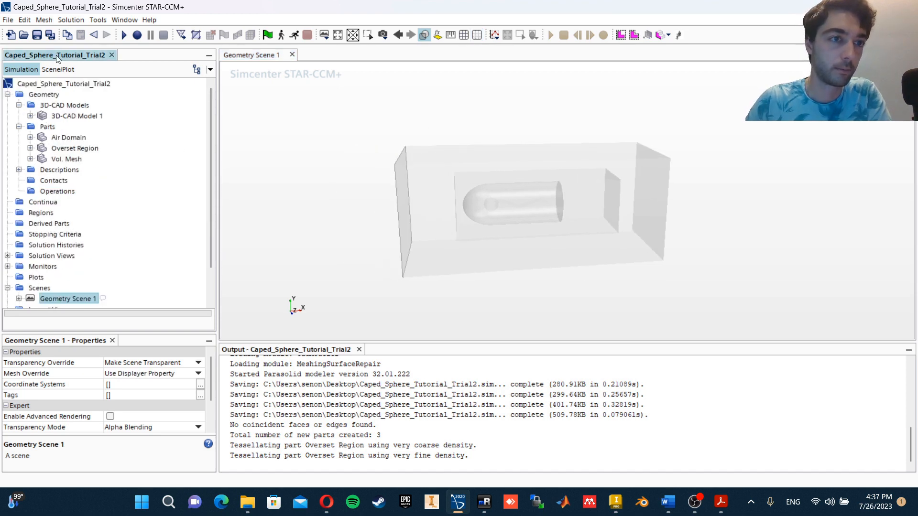
{"action": "left_click", "coordinate": [36, 35]}
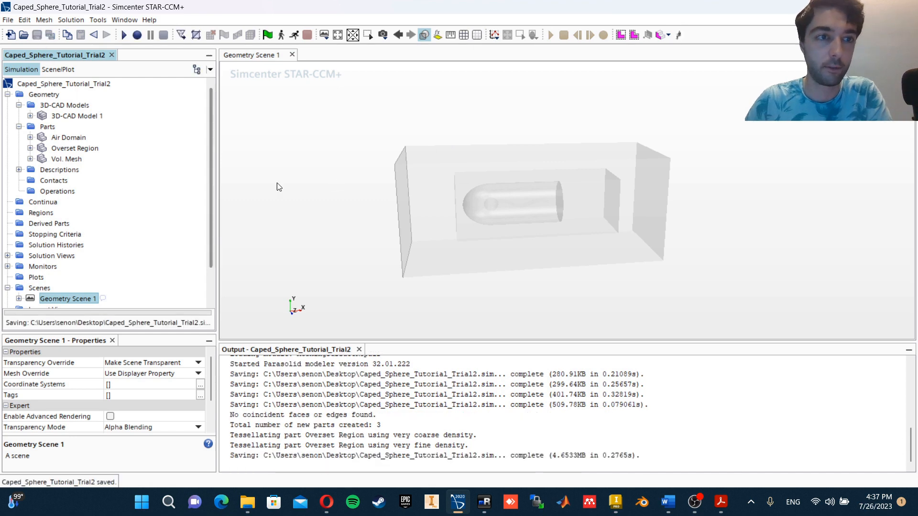
{"action": "left_click", "coordinate": [18, 127]}
{"action": "left_click", "coordinate": [19, 105]}
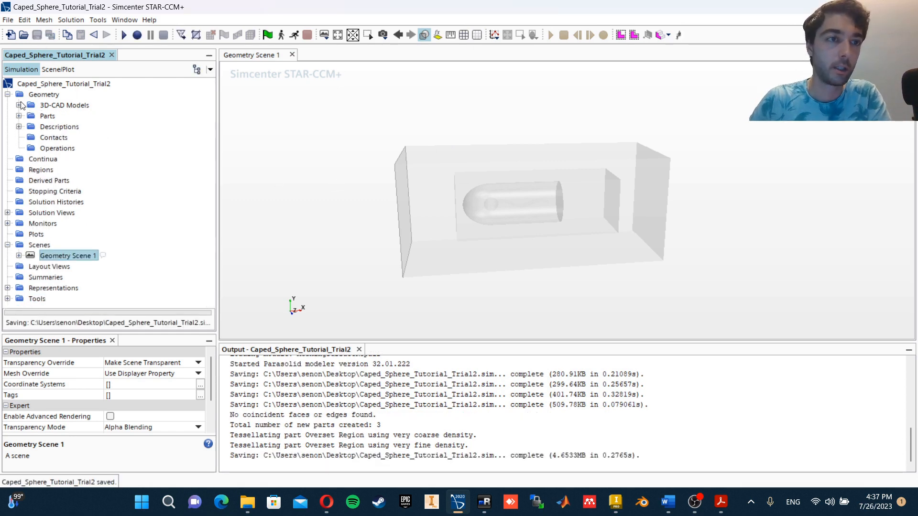
Assign the Air Domain and Overset Region parts to regions, with a region for each part and a boundary for each part surface
{"action": "left_click", "coordinate": [19, 116]}
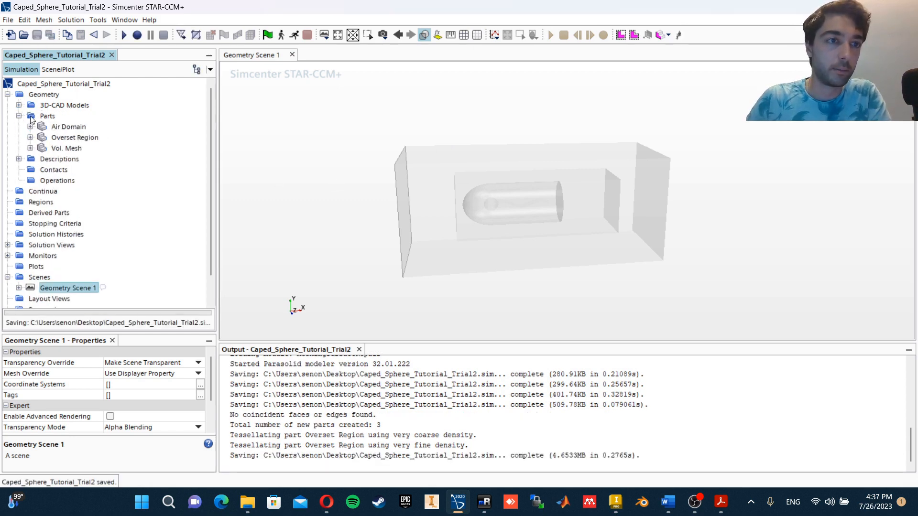
{"action": "left_click", "coordinate": [61, 126]}
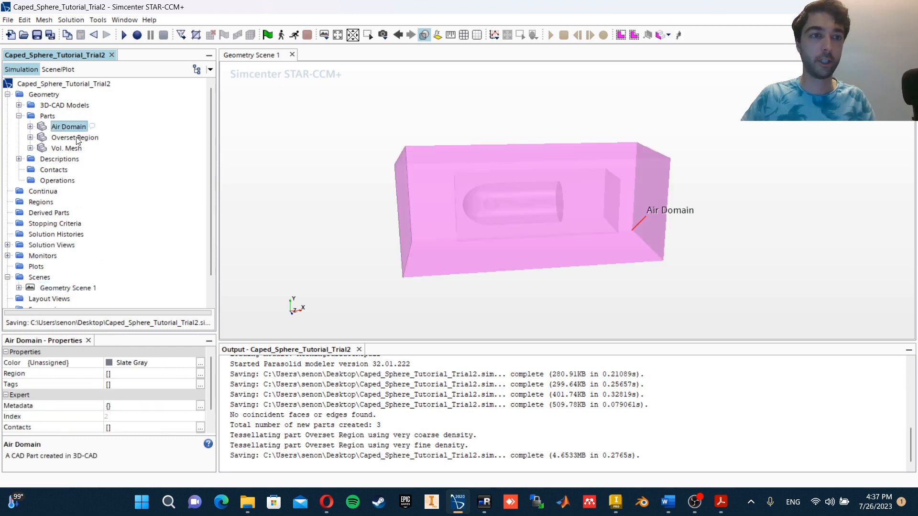
{"action": "left_click", "coordinate": [76, 138], "text": "ctrl"}
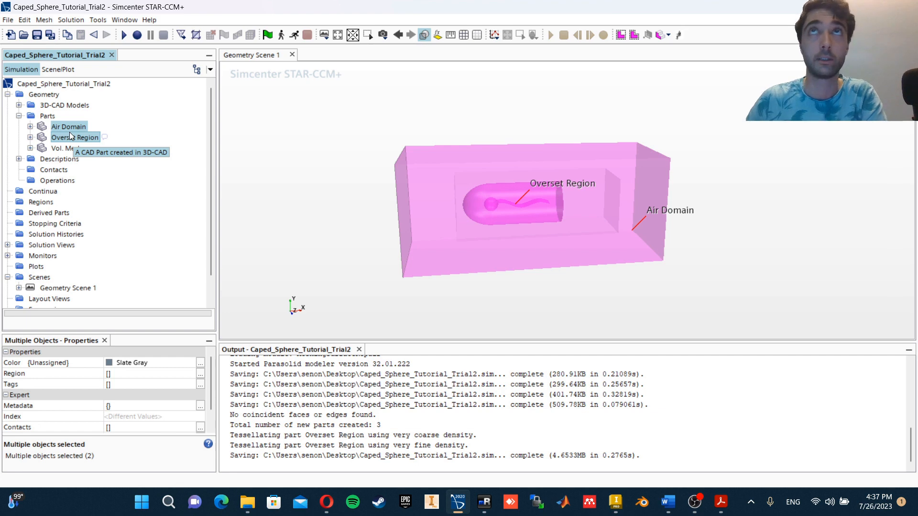
{"action": "right_click", "coordinate": [73, 138]}
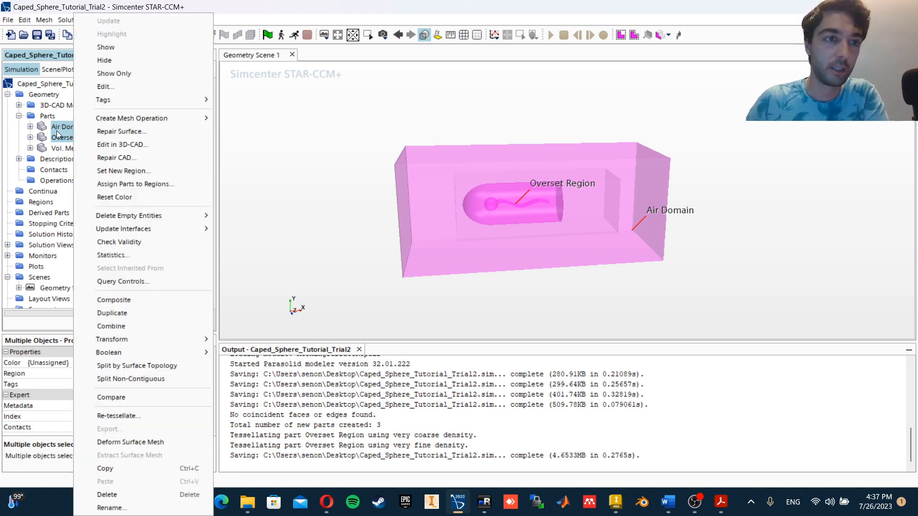
{"action": "left_click", "coordinate": [157, 189]}
{"action": "left_click", "coordinate": [268, 105]}
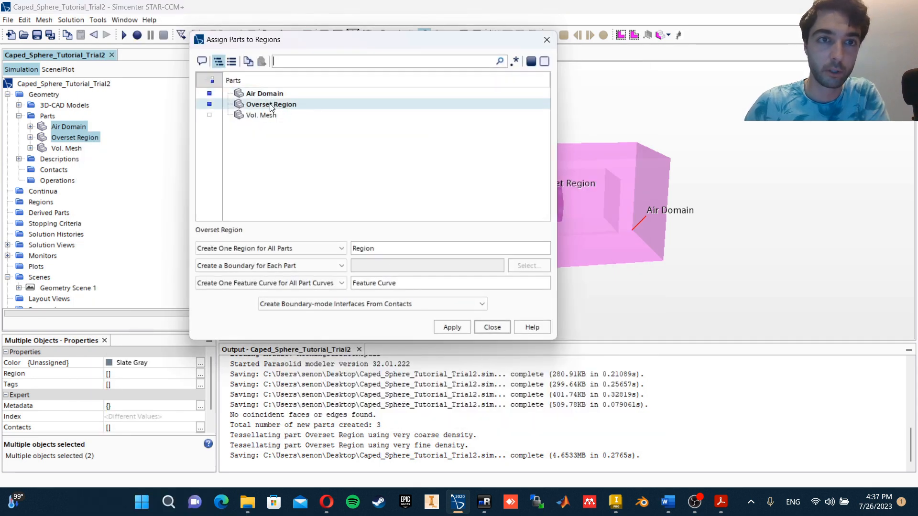
{"action": "left_click", "coordinate": [289, 248]}
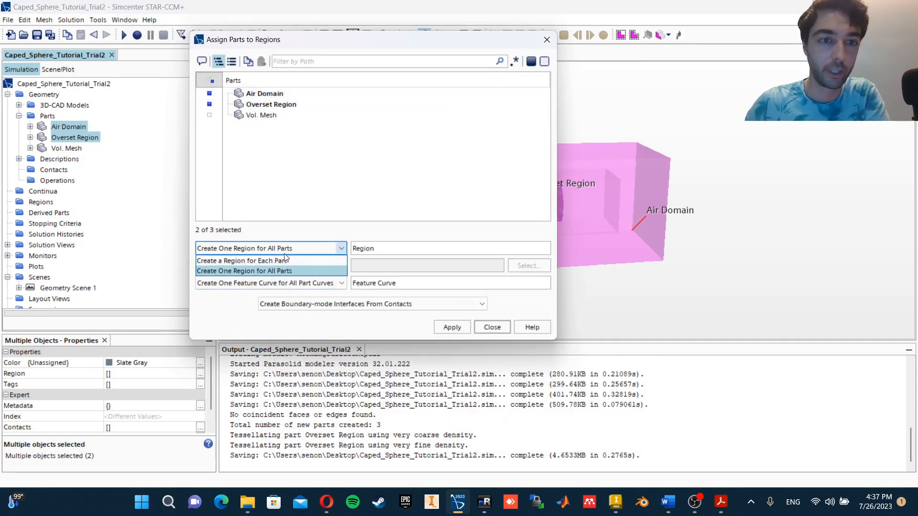
{"action": "left_click", "coordinate": [281, 261]}
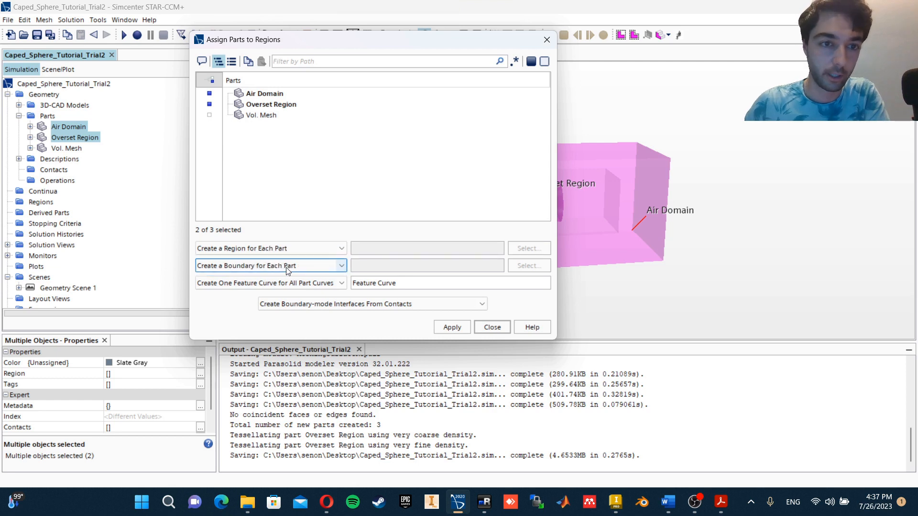
{"action": "left_click", "coordinate": [281, 266]}
{"action": "left_click", "coordinate": [278, 278]}
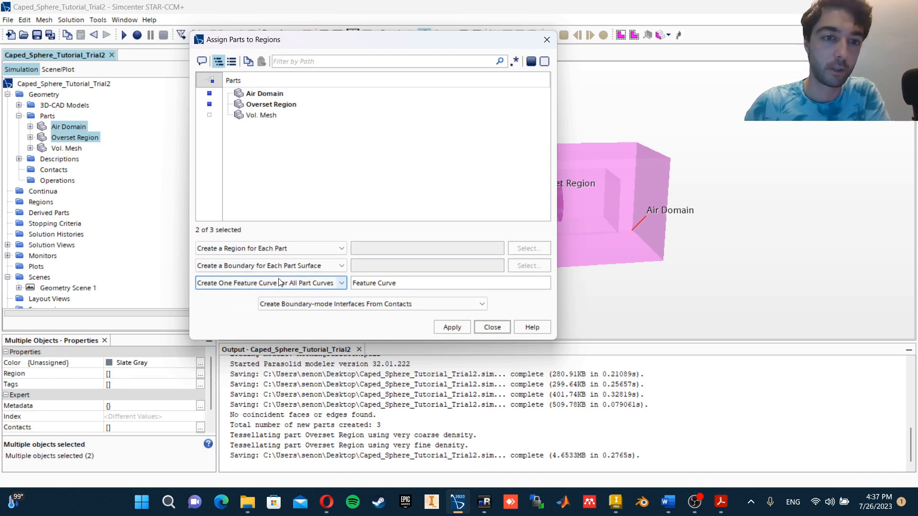
{"action": "left_click", "coordinate": [460, 329]}
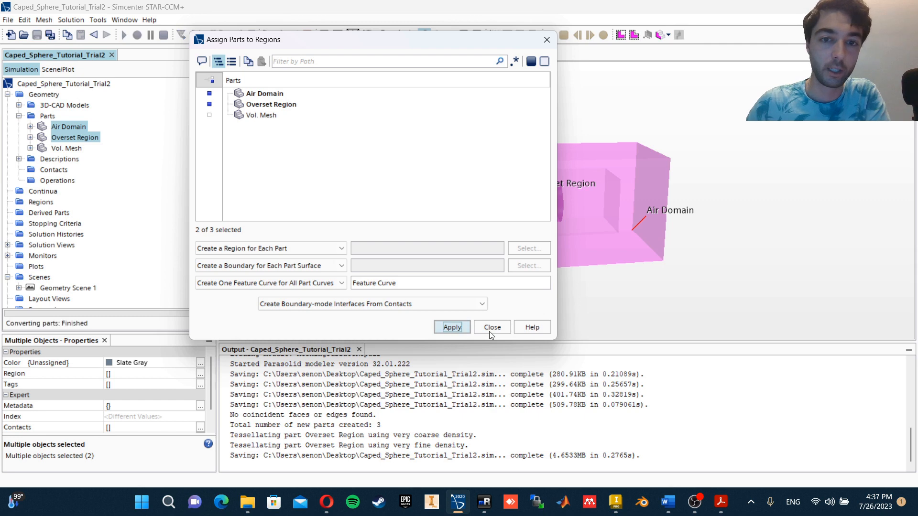
{"action": "left_click", "coordinate": [491, 329]}
Set the boundary type of the Air Domain region's Inlet to Velocity Inlet
{"action": "scroll", "coordinate": [9, 184], "scroll_direction": "down", "scroll_amount": 1}
{"action": "scroll", "coordinate": [32, 190], "scroll_direction": "up", "scroll_amount": 1}
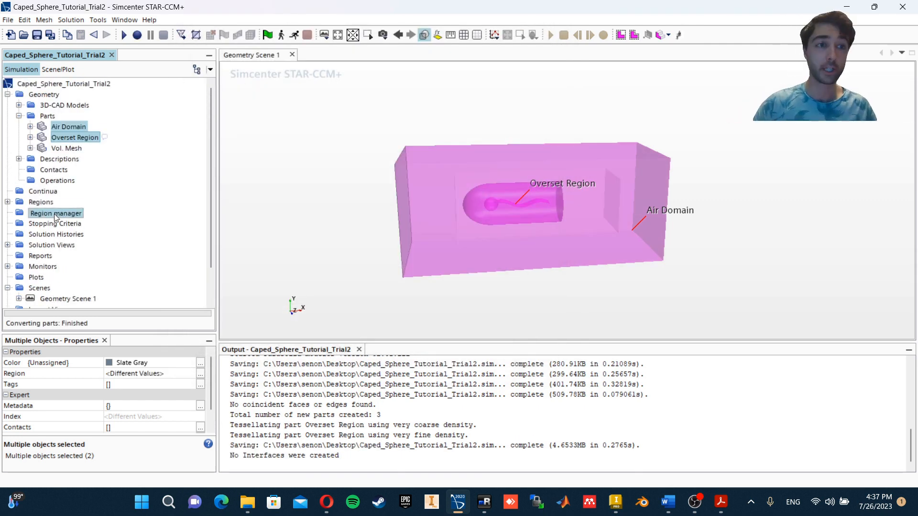
{"action": "left_click", "coordinate": [7, 201]}
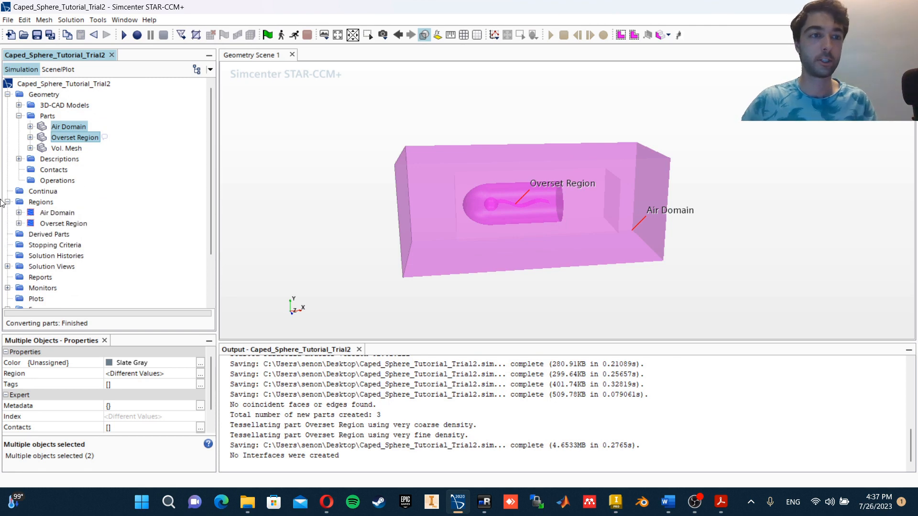
{"action": "left_click", "coordinate": [18, 213]}
{"action": "left_click", "coordinate": [30, 223]}
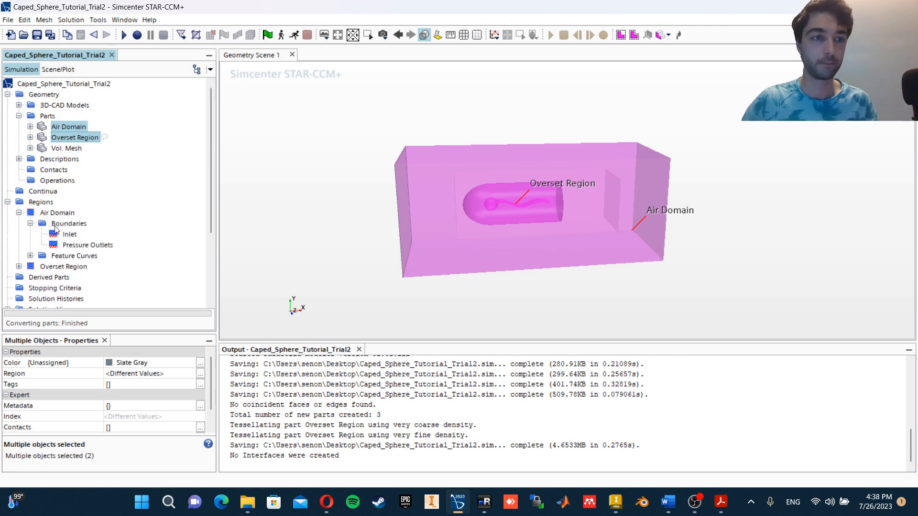
{"action": "left_click", "coordinate": [69, 234]}
{"action": "left_click", "coordinate": [128, 397]}
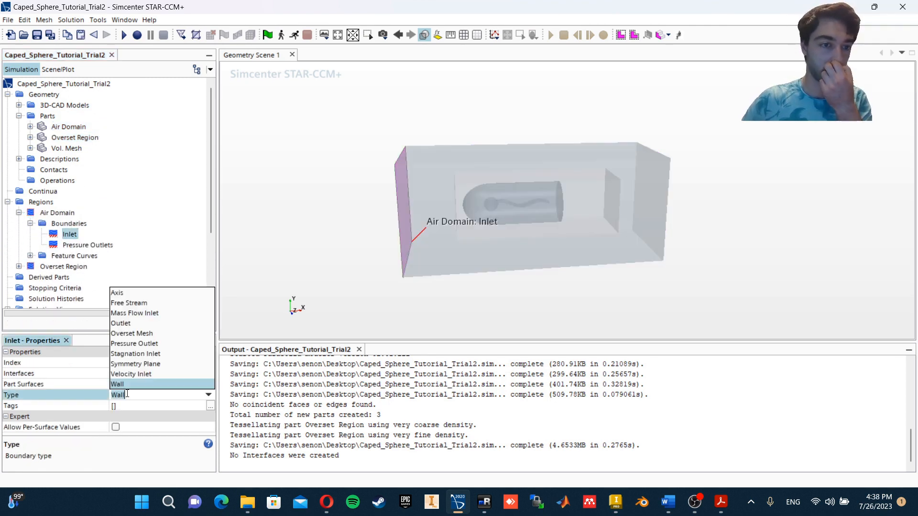
{"action": "left_click", "coordinate": [129, 373]}
Set the boundary type of the Air Domain region's Pressure Outlets to Pressure Outlet
{"action": "left_click", "coordinate": [87, 245]}
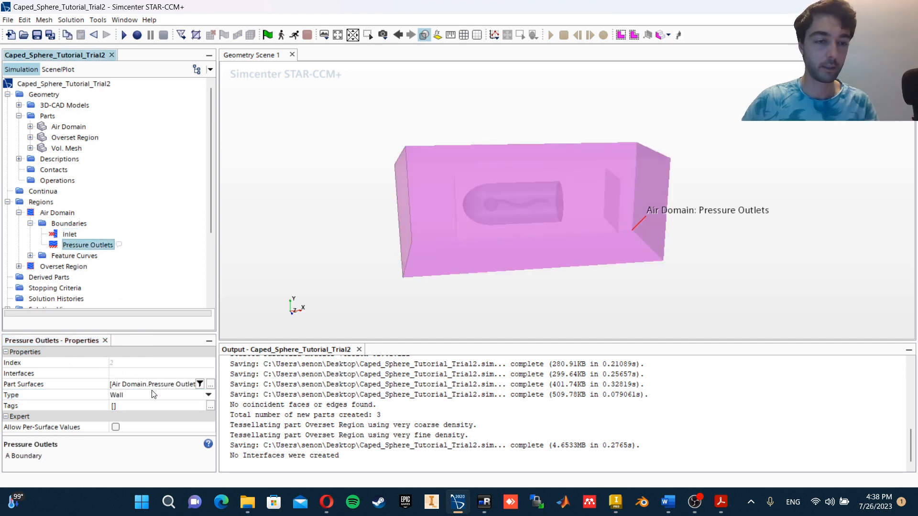
{"action": "left_click", "coordinate": [141, 400]}
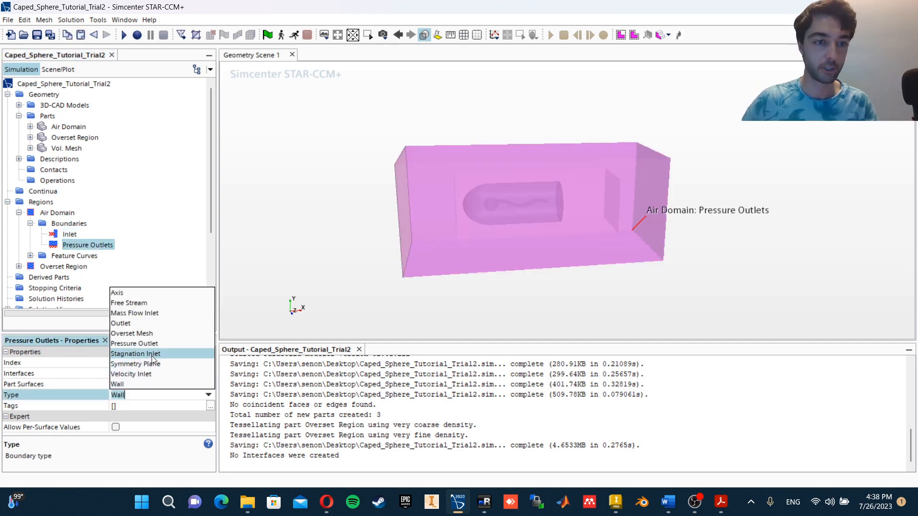
{"action": "left_click", "coordinate": [152, 344]}
{"action": "left_click", "coordinate": [30, 223]}
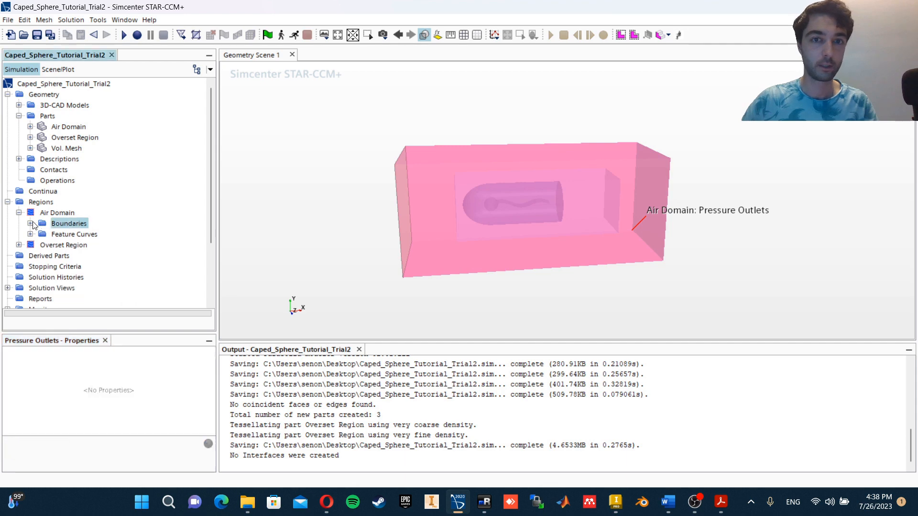
Turn off the scene transparency and view the colored Air Domain boundaries
{"action": "left_click_drag", "start_coordinate": [595, 195], "coordinate": [558, 180]}
{"action": "left_click", "coordinate": [30, 224]}
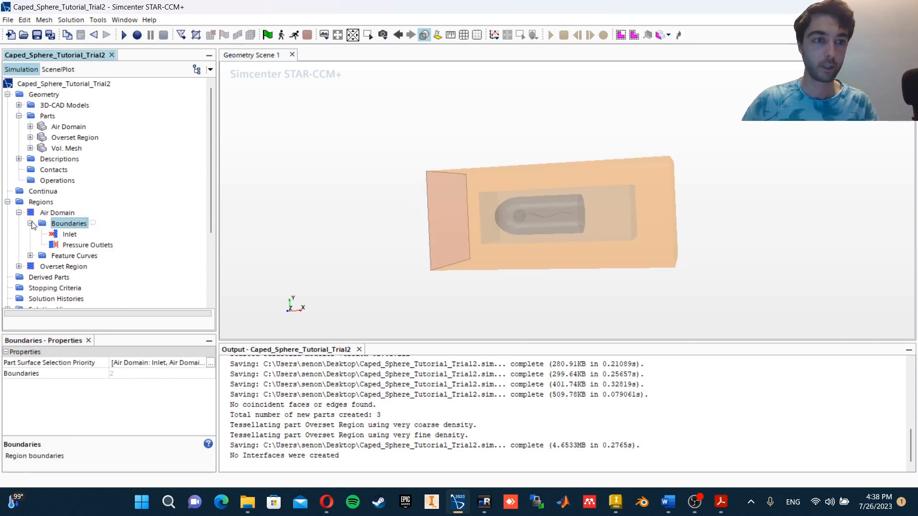
{"action": "left_click", "coordinate": [76, 245]}
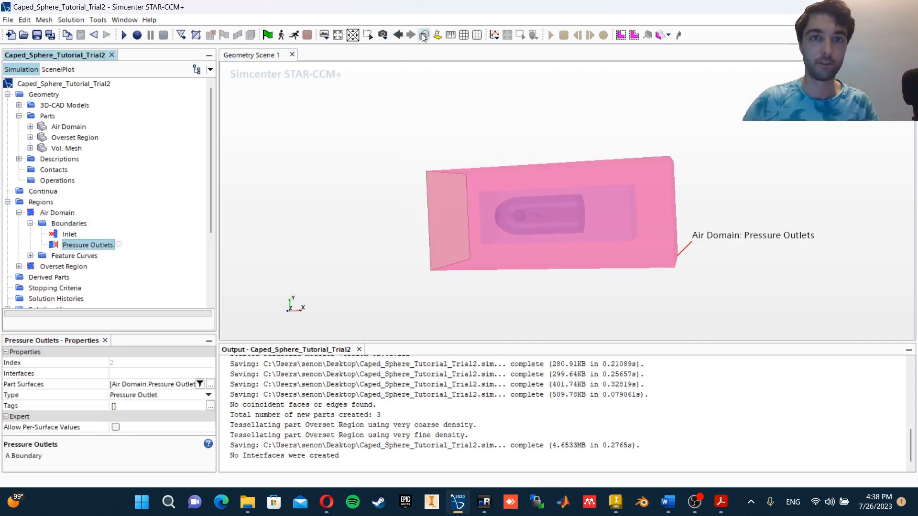
{"action": "left_click", "coordinate": [423, 37]}
{"action": "left_click_drag", "start_coordinate": [644, 176], "coordinate": [693, 203]}
{"action": "left_click", "coordinate": [68, 223]}
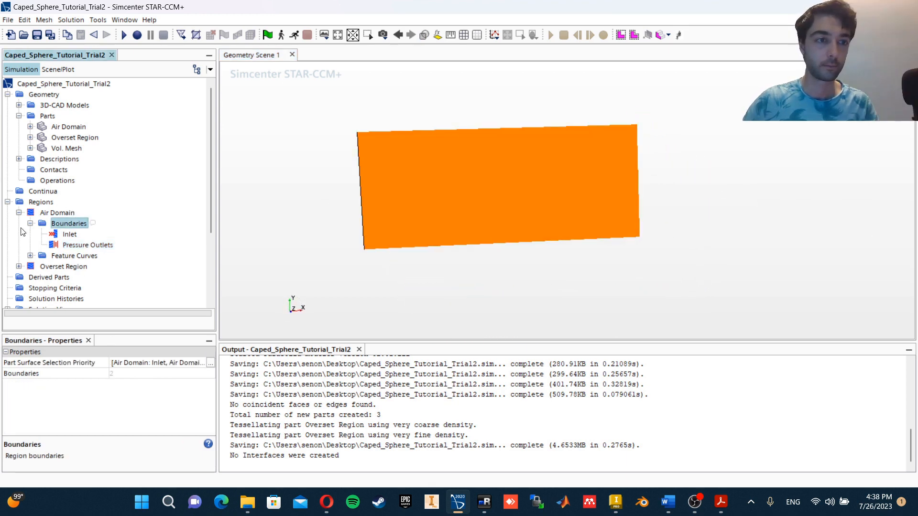
Set the boundary type of the Overset Region's Overset Surfaces to Overset Mesh
{"action": "left_click", "coordinate": [30, 223]}
{"action": "left_click", "coordinate": [19, 245]}
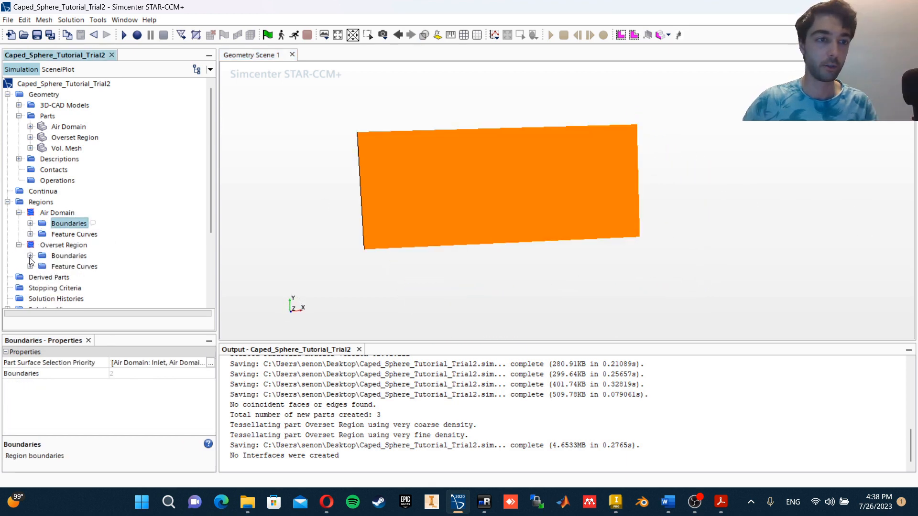
{"action": "left_click", "coordinate": [30, 256]}
{"action": "left_click", "coordinate": [91, 267]}
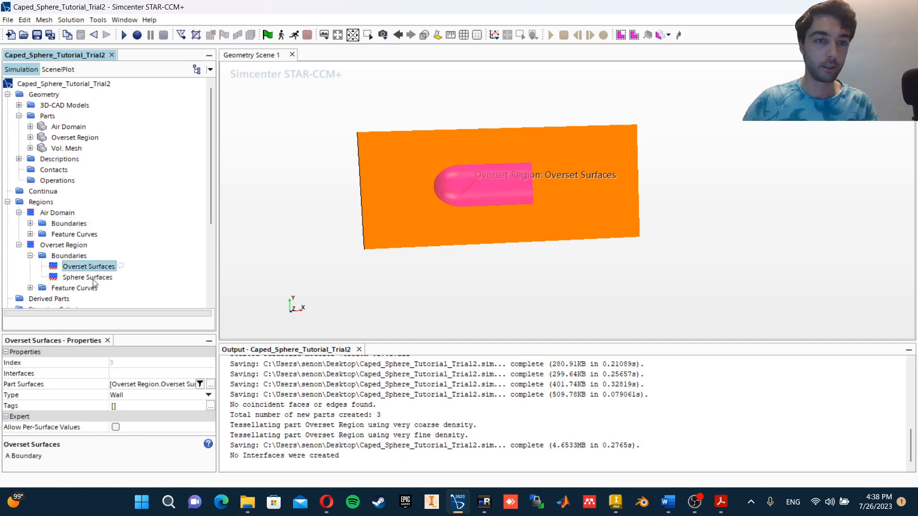
{"action": "left_click", "coordinate": [153, 395]}
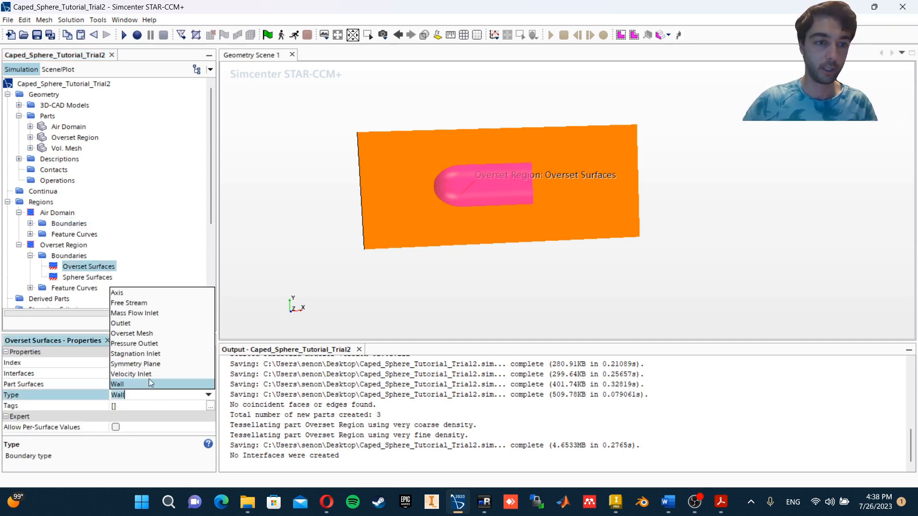
{"action": "left_click", "coordinate": [155, 333]}
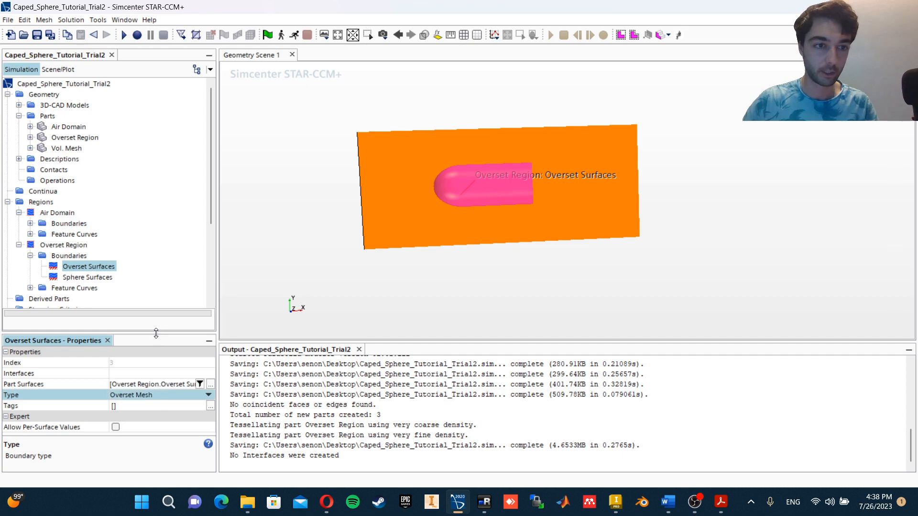
{"action": "left_click", "coordinate": [19, 246]}
{"action": "left_click", "coordinate": [8, 202]}
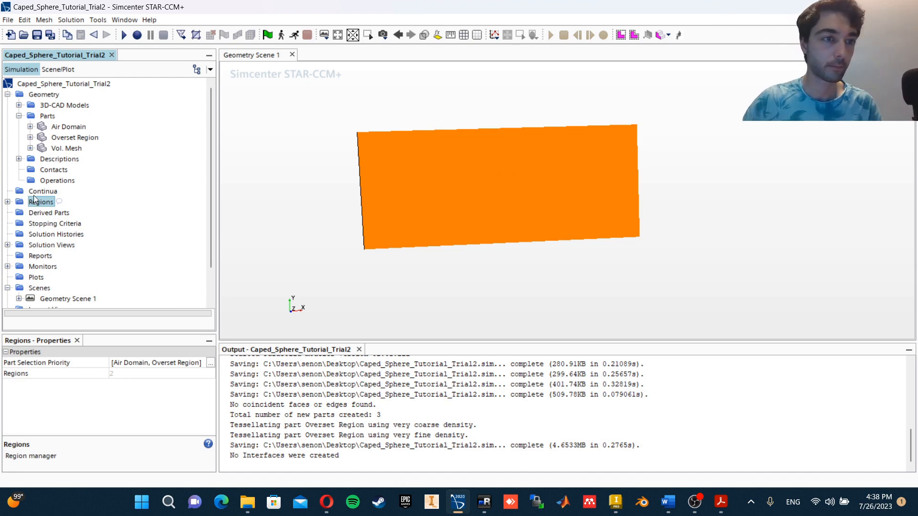
Create a new physics continuum for the simulation
{"action": "left_click", "coordinate": [35, 193]}
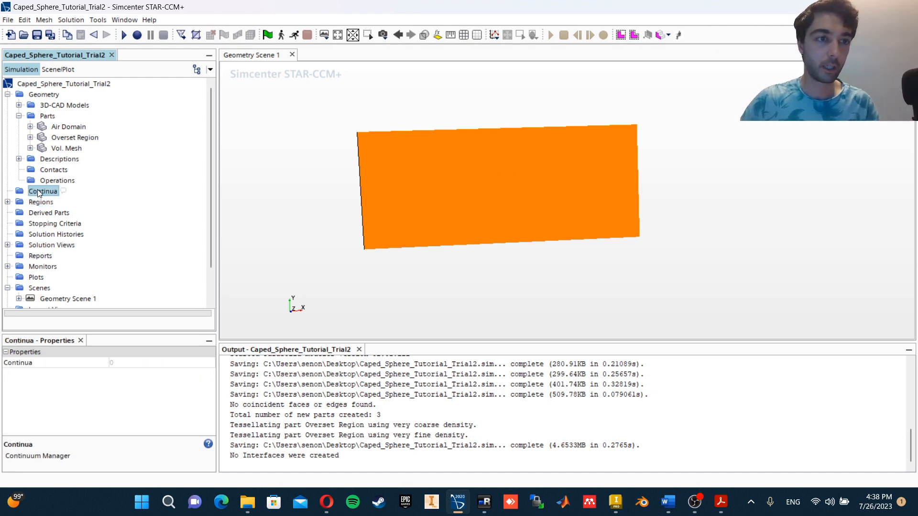
{"action": "right_click", "coordinate": [44, 194]}
{"action": "mouse_move", "coordinate": [95, 196]}
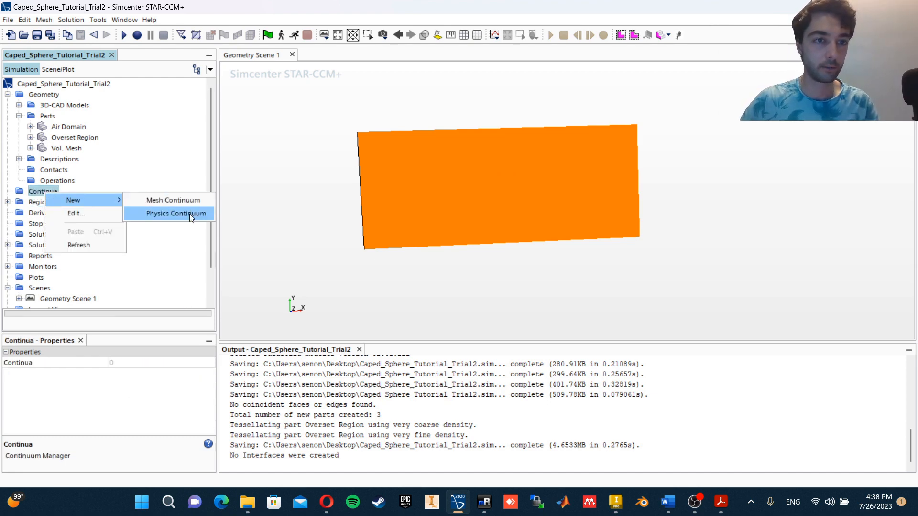
{"action": "left_click", "coordinate": [189, 214]}
{"action": "right_click", "coordinate": [52, 203]}
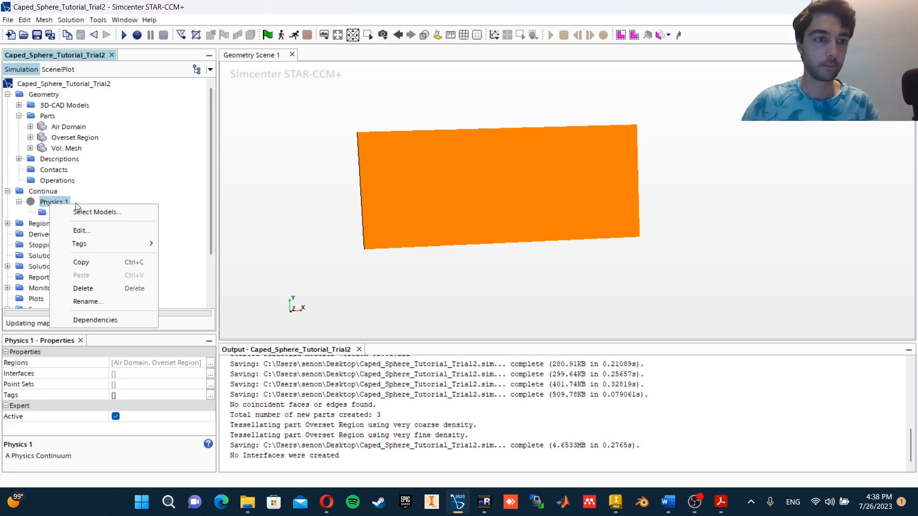
{"action": "left_click", "coordinate": [22, 195]}
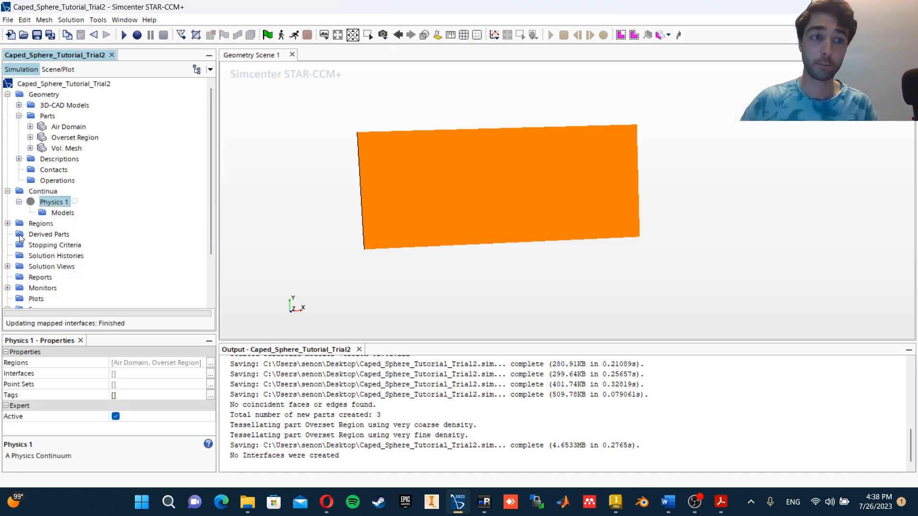
Create an Overset Mesh interface between the Air Domain and Overset Region regions
{"action": "left_click", "coordinate": [7, 223]}
{"action": "scroll", "coordinate": [26, 231], "scroll_direction": "down", "scroll_amount": 2}
{"action": "left_click", "coordinate": [18, 170]}
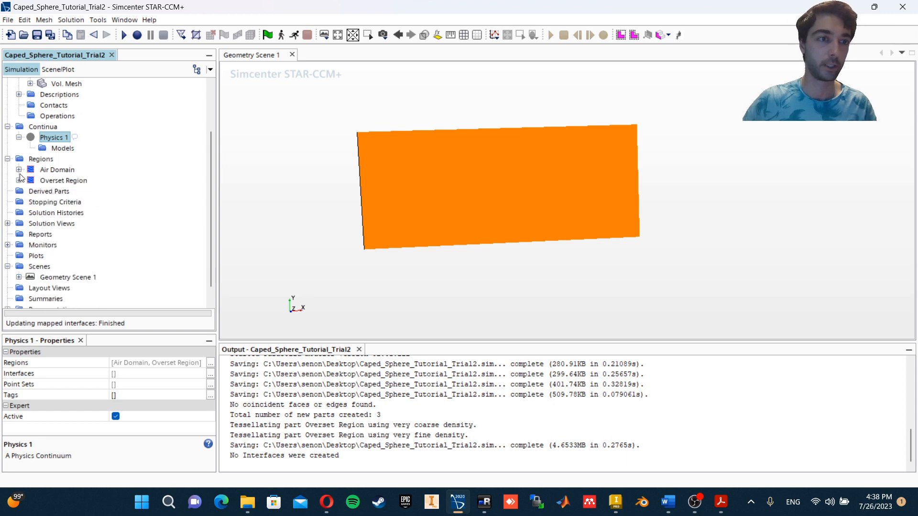
{"action": "left_click", "coordinate": [57, 170]}
{"action": "left_click", "coordinate": [61, 182], "text": "shift"}
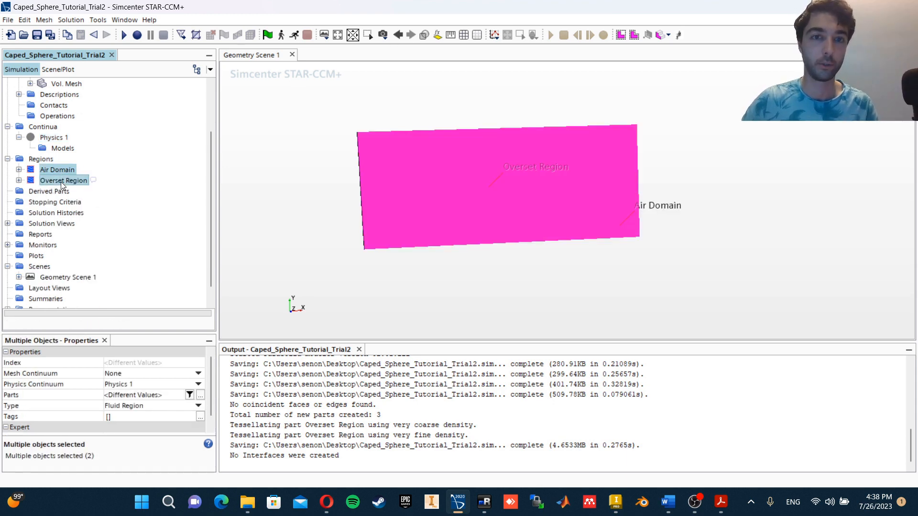
{"action": "right_click", "coordinate": [61, 184]}
{"action": "left_click", "coordinate": [51, 175]}
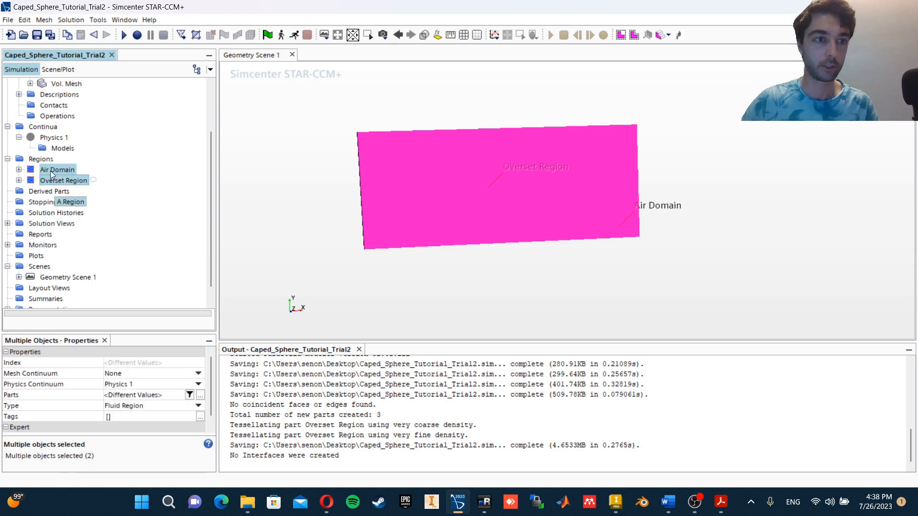
{"action": "right_click", "coordinate": [57, 179]}
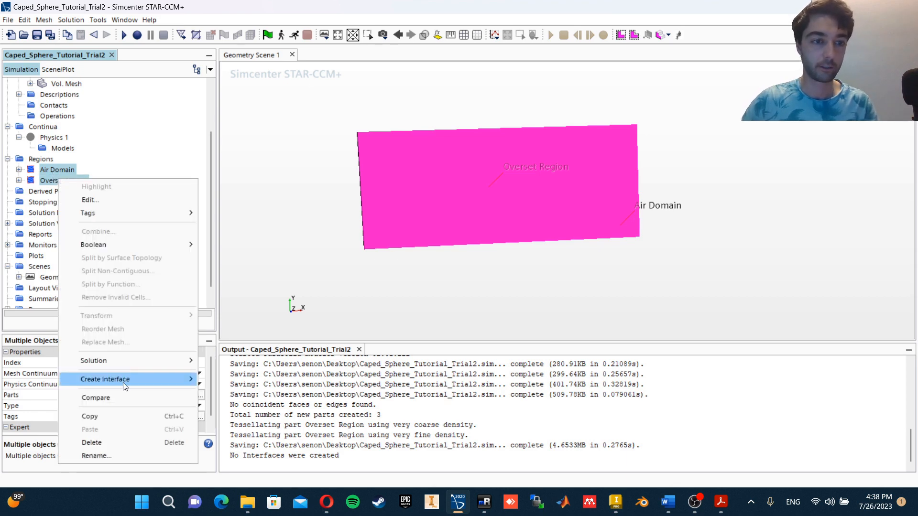
{"action": "mouse_move", "coordinate": [123, 383]}
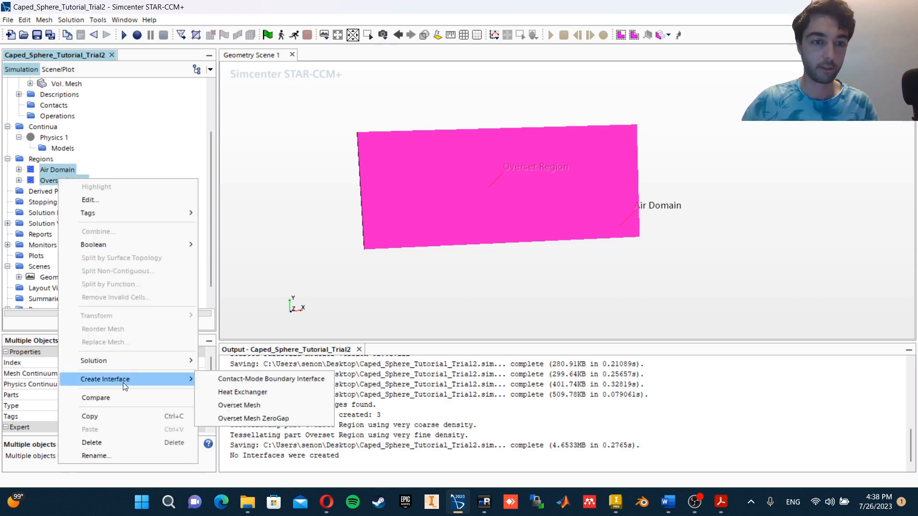
{"action": "left_click", "coordinate": [274, 404]}
Examine the overset mesh interface's properties and the choices for its interpolation option
{"action": "left_click", "coordinate": [8, 190]}
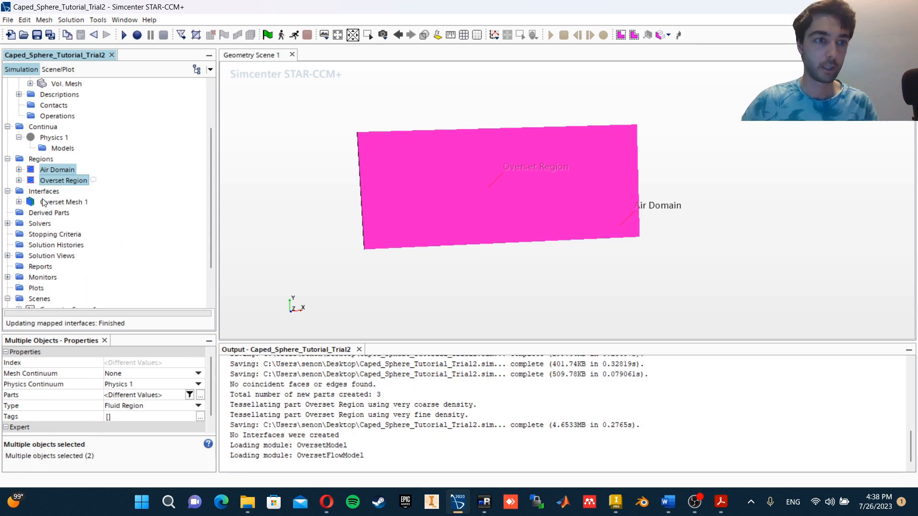
{"action": "left_click", "coordinate": [44, 202]}
{"action": "left_click", "coordinate": [19, 202]}
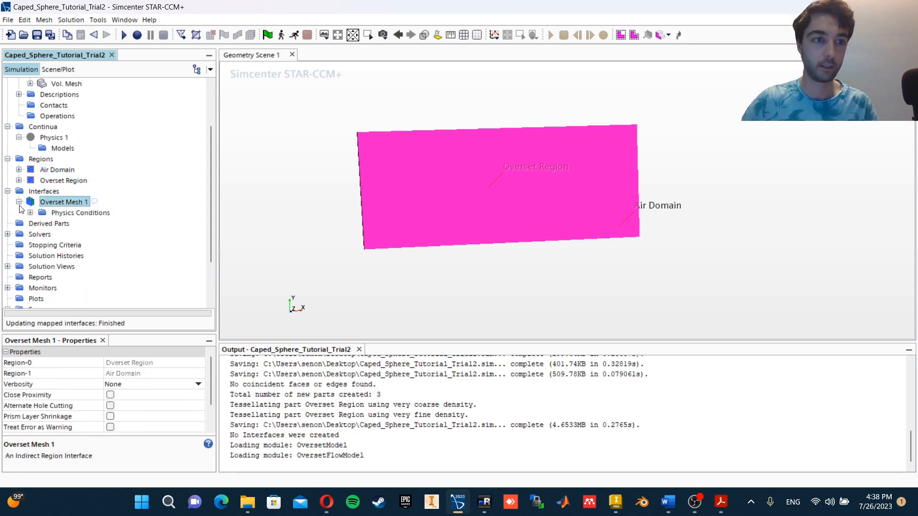
{"action": "left_click", "coordinate": [424, 35]}
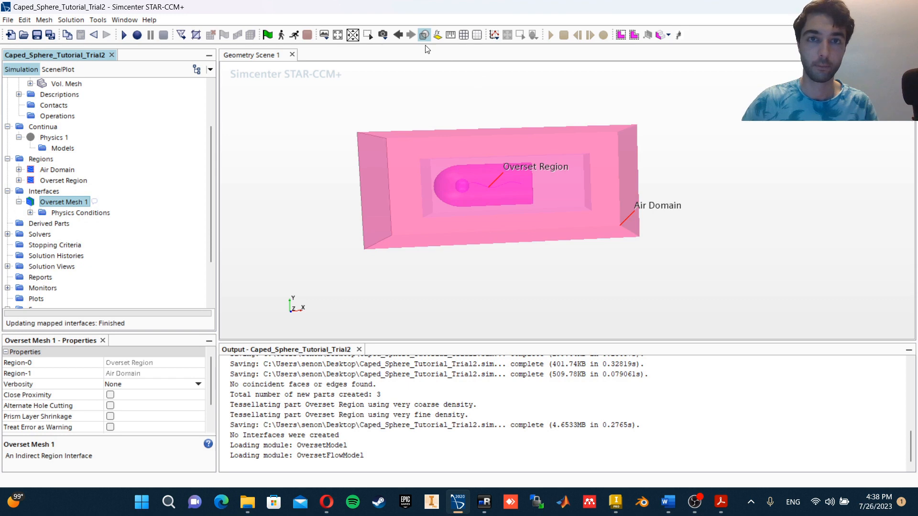
{"action": "left_click", "coordinate": [424, 34]}
{"action": "left_click", "coordinate": [30, 213]}
{"action": "left_click", "coordinate": [74, 225]}
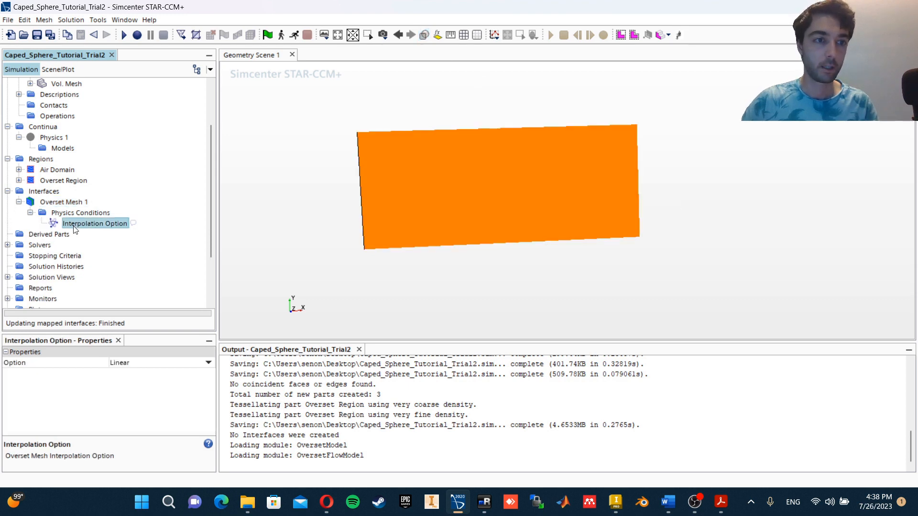
{"action": "left_click", "coordinate": [120, 362]}
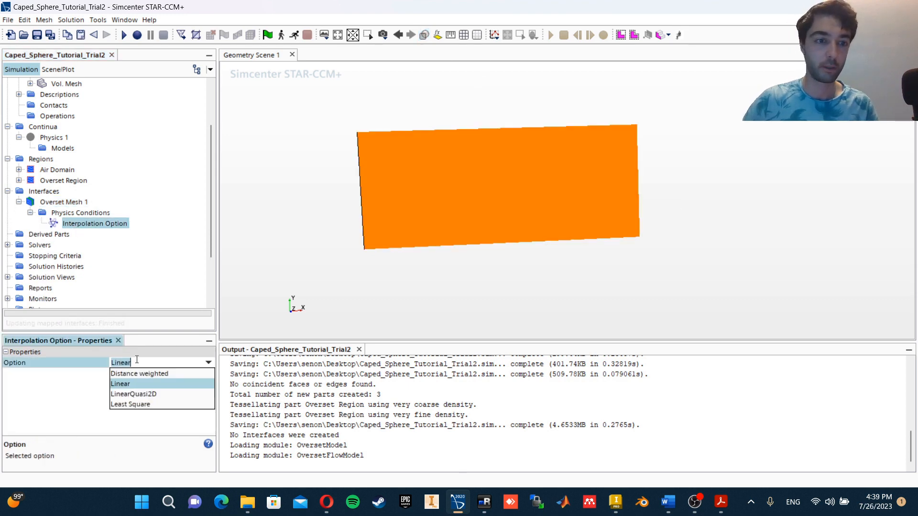
{"action": "left_click", "coordinate": [66, 190]}
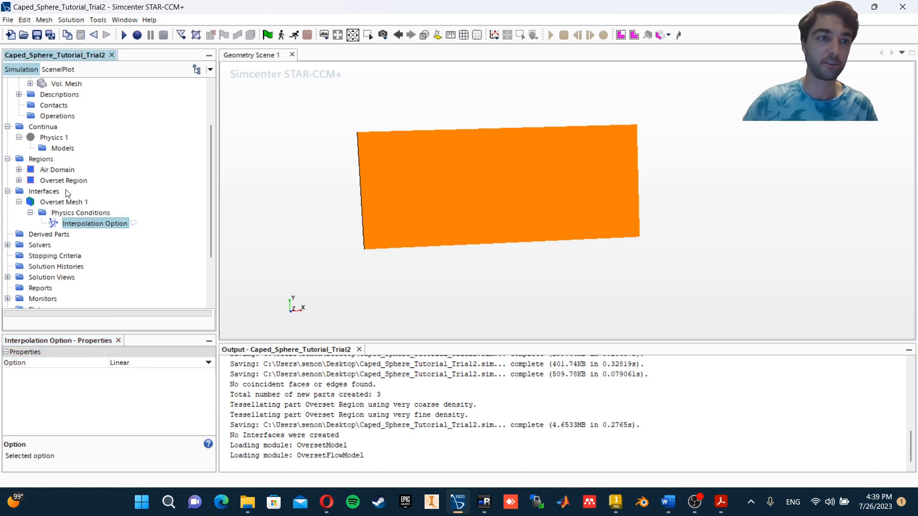
{"action": "left_click", "coordinate": [19, 201]}
{"action": "left_click", "coordinate": [8, 192]}
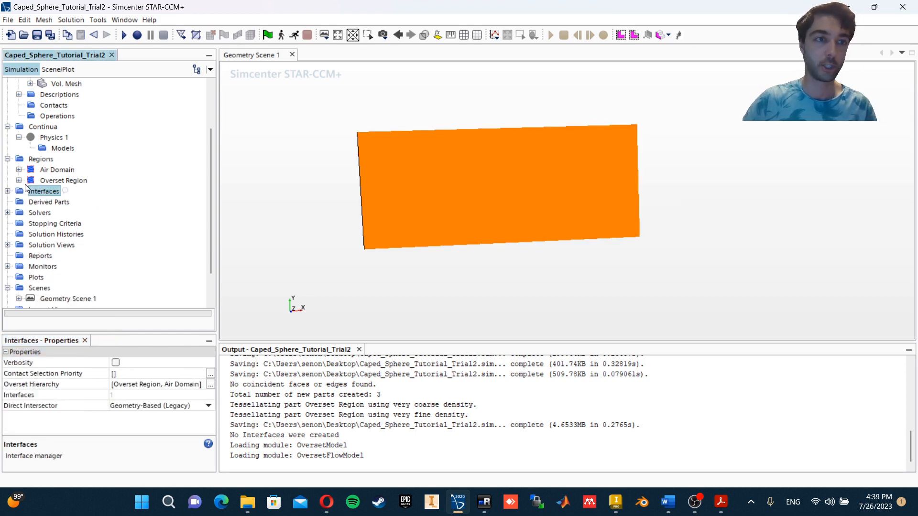
Enable the Three Dimensional, Gas, Coupled Flow and Constant Density models for the Physics 1 continuum
{"action": "scroll", "coordinate": [27, 186], "scroll_direction": "up", "scroll_amount": 2}
{"action": "right_click", "coordinate": [54, 207]}
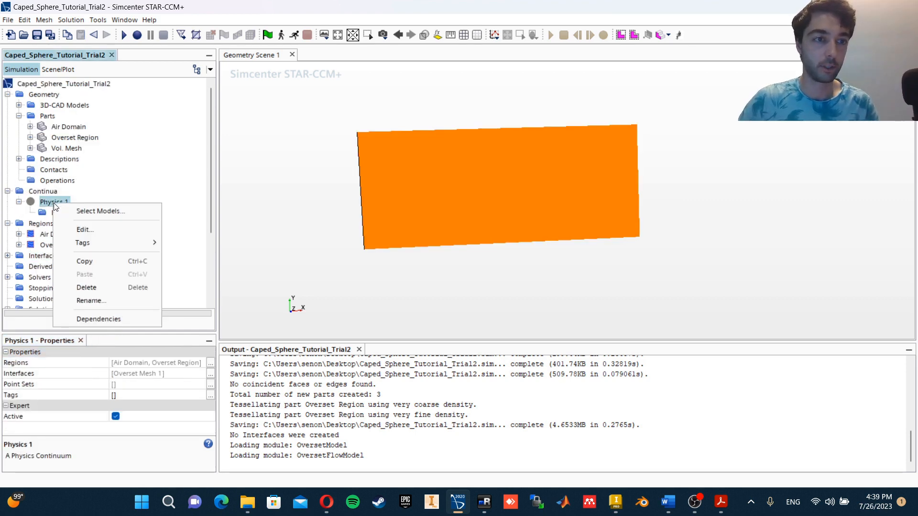
{"action": "key", "text": "Escape"}
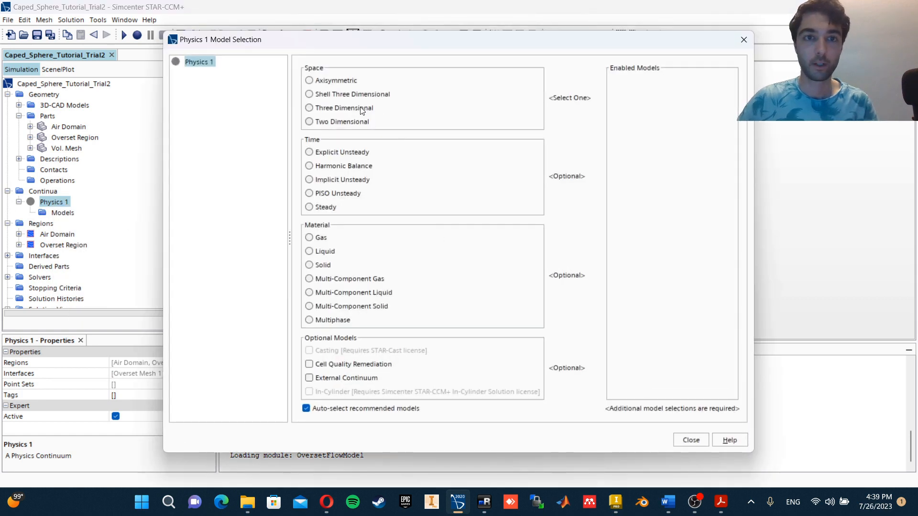
{"action": "left_click", "coordinate": [362, 108]}
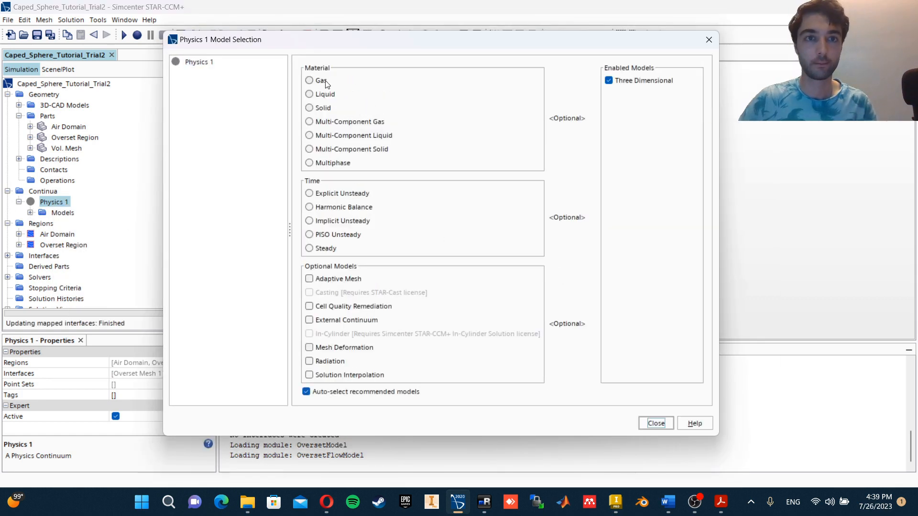
{"action": "left_click", "coordinate": [321, 80]}
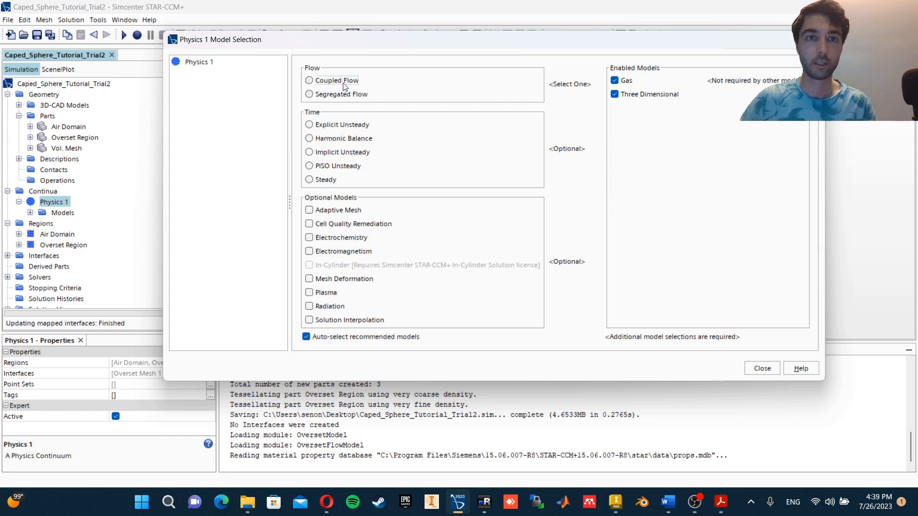
{"action": "left_click", "coordinate": [342, 81]}
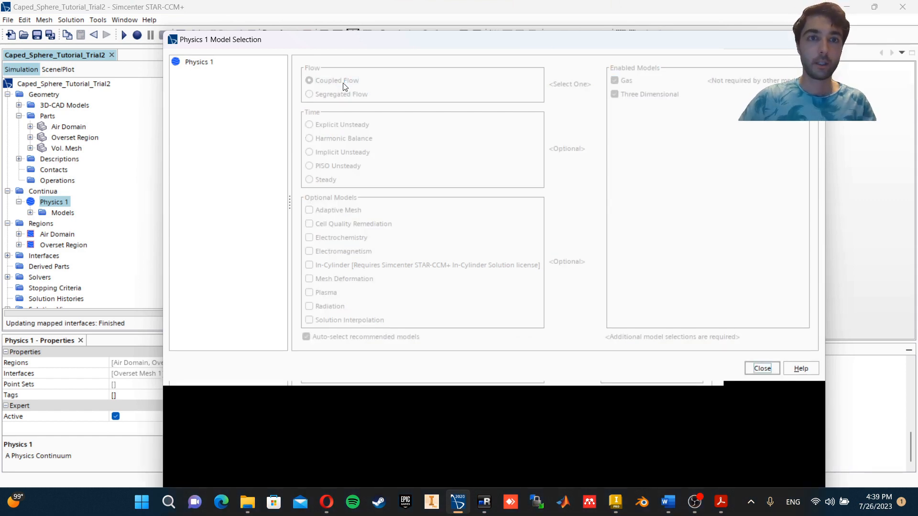
{"action": "left_click", "coordinate": [343, 81]}
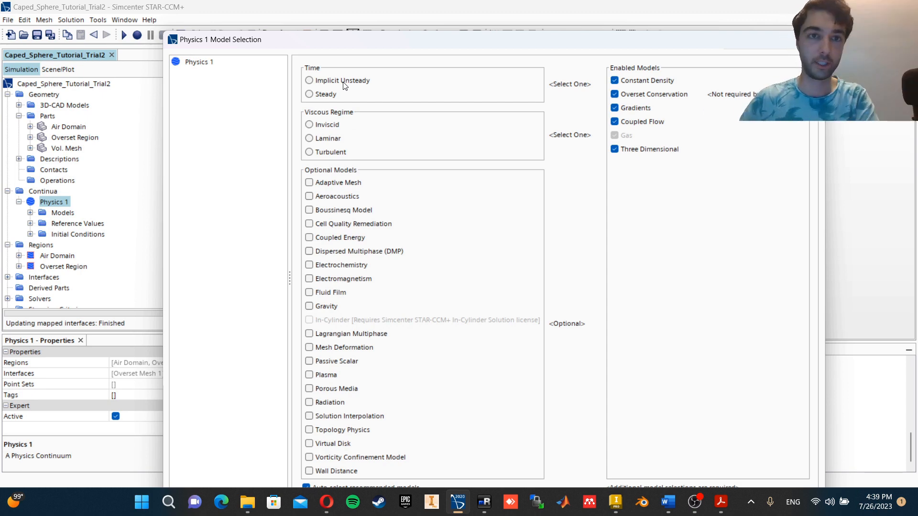
Add Implicit Unsteady, Turbulent and Gravity to the physics models, using Large Eddy Simulation instead of Reynolds-Averaged Navier-Stokes, and finish the model selection
{"action": "left_click", "coordinate": [342, 82]}
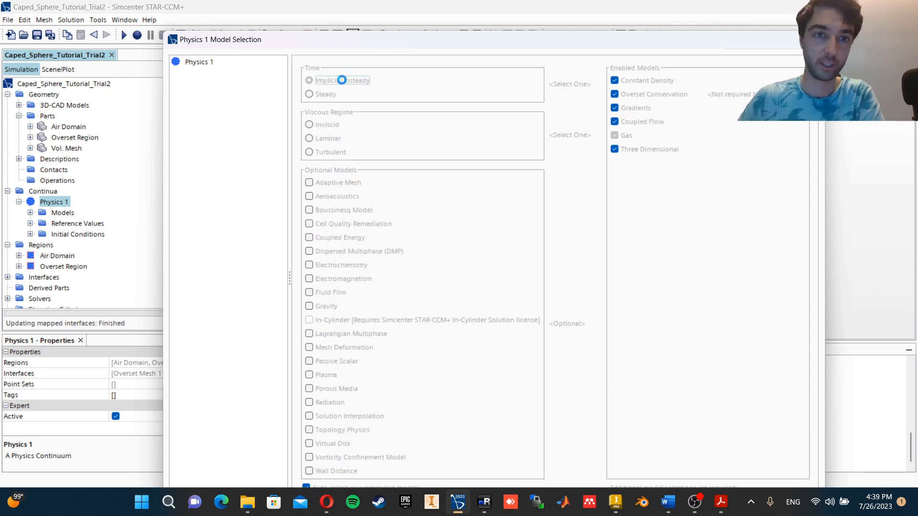
{"action": "left_click", "coordinate": [337, 112]}
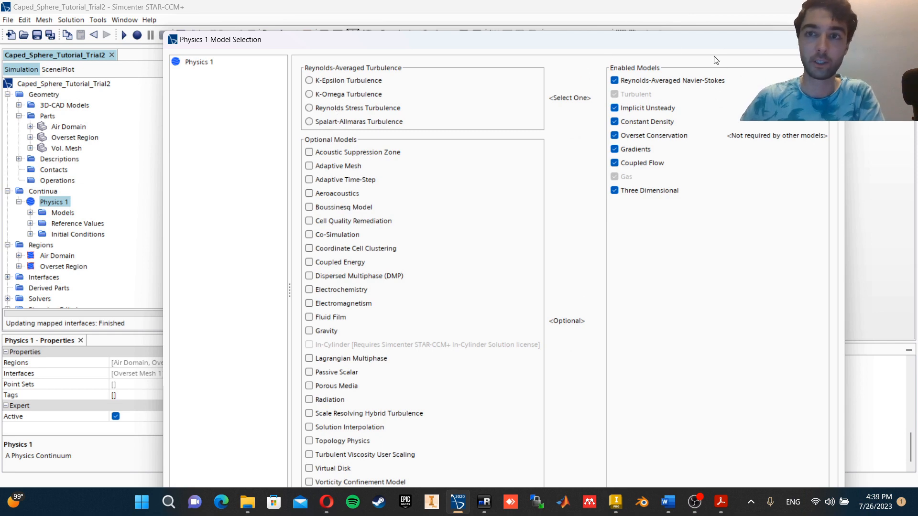
{"action": "left_click", "coordinate": [684, 81]}
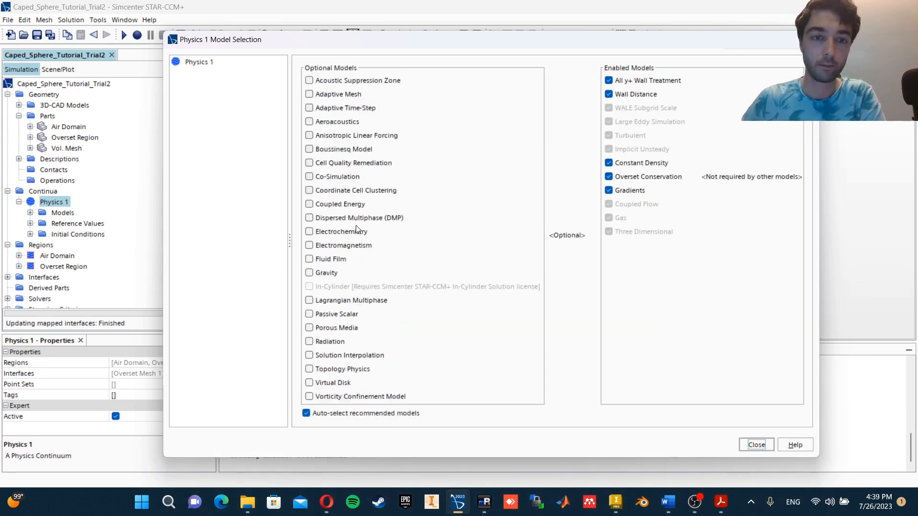
{"action": "left_click", "coordinate": [323, 275]}
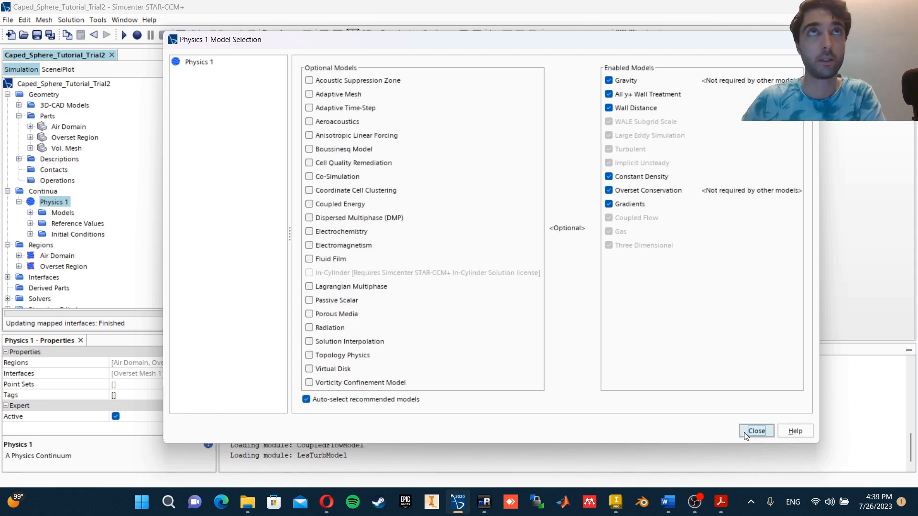
{"action": "left_click", "coordinate": [756, 431]}
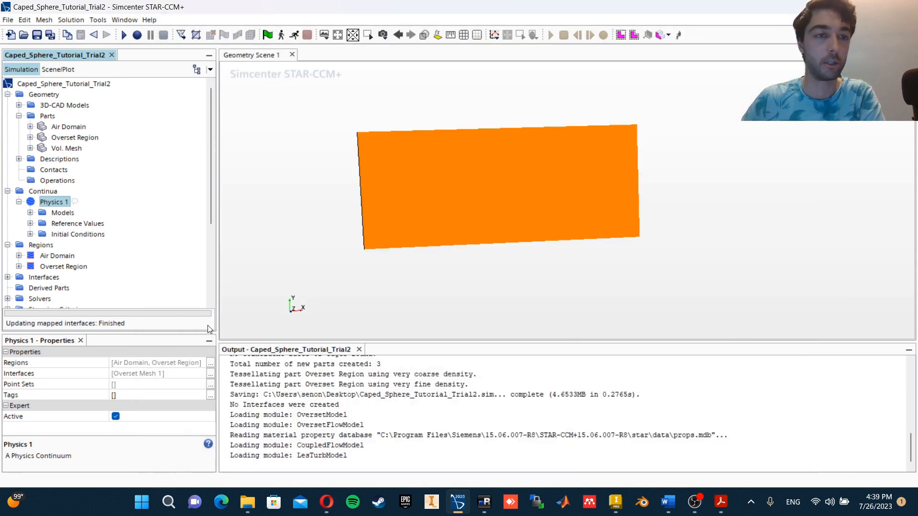
Review the list of models enabled in the Physics 1 continuum
{"action": "left_click", "coordinate": [30, 212]}
{"action": "scroll", "coordinate": [43, 166], "scroll_direction": "down", "scroll_amount": 3}
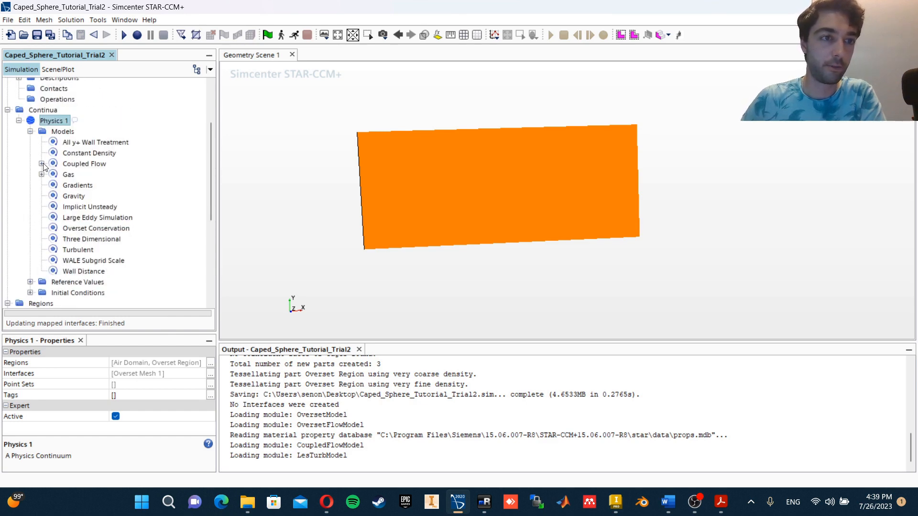
{"action": "scroll", "coordinate": [46, 191], "scroll_direction": "up", "scroll_amount": 3}
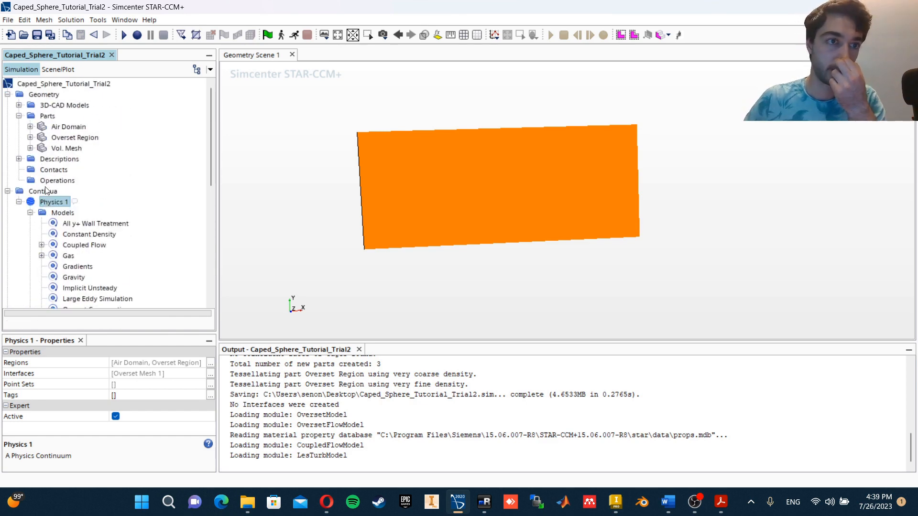
{"action": "left_click", "coordinate": [53, 181]}
{"action": "left_click", "coordinate": [53, 201]}
{"action": "scroll", "coordinate": [71, 229], "scroll_direction": "down", "scroll_amount": 3}
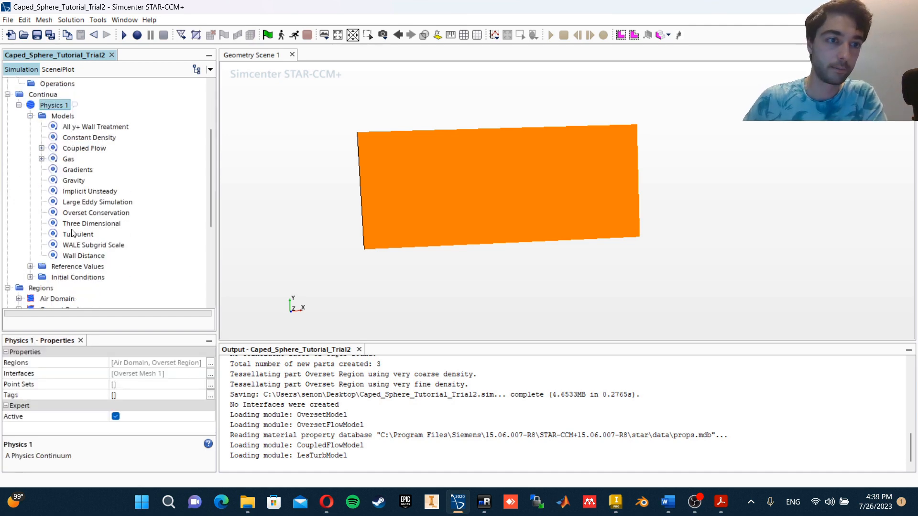
Set the upwind blending factor of Coupled Flow's Bounded Differencing to 0.0
{"action": "left_click", "coordinate": [42, 148]}
{"action": "left_click", "coordinate": [83, 148]}
{"action": "left_click", "coordinate": [93, 160]}
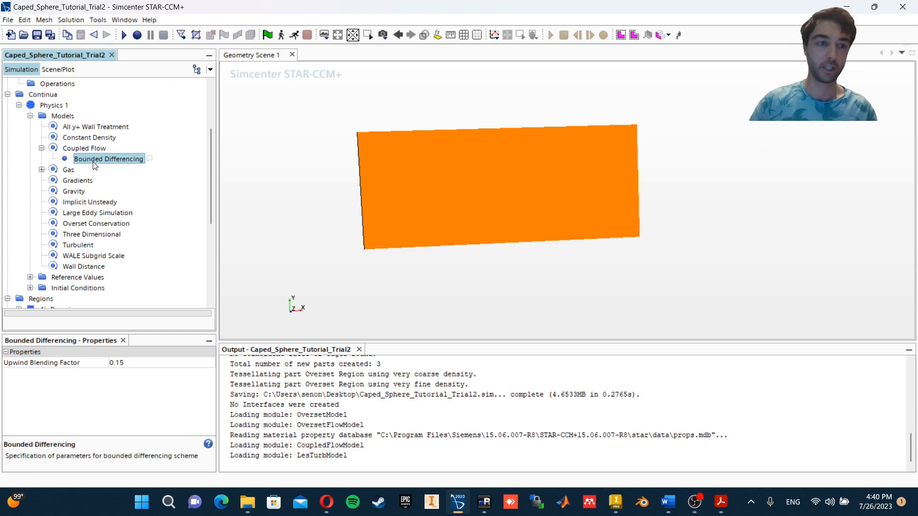
{"action": "left_click", "coordinate": [131, 364]}
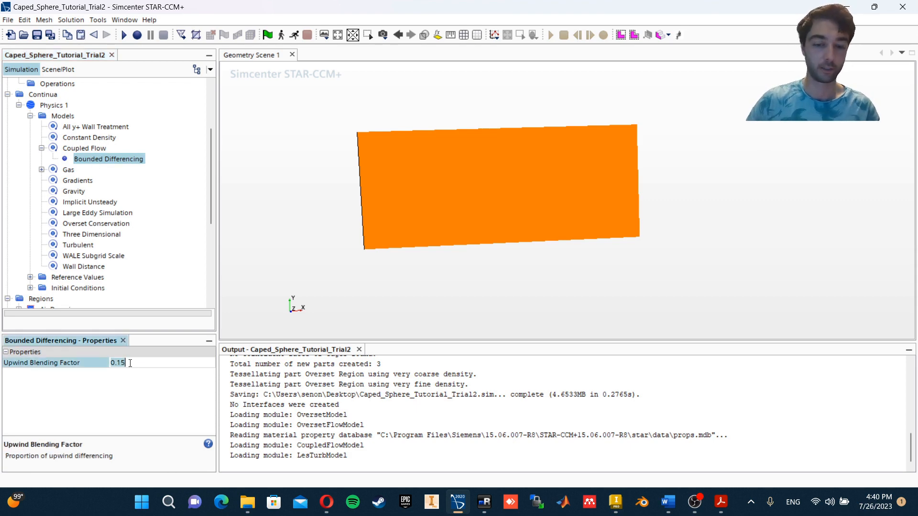
{"action": "type", "text": "0"}
{"action": "key", "text": "Return"}
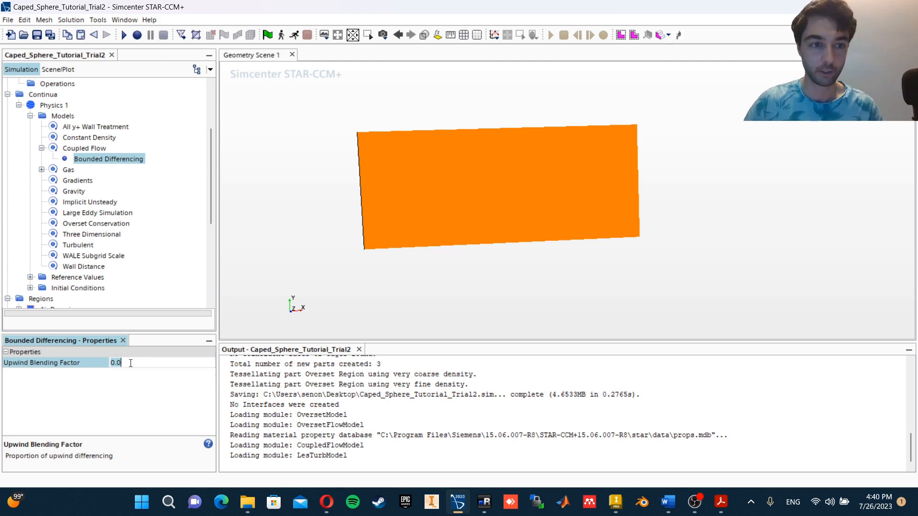
Keep Coupled Flow's discretization at Bounded-Central, reset the Bounded Differencing upwind blending factor to 0.15, and finally set it to 0.3
{"action": "left_click", "coordinate": [84, 148]}
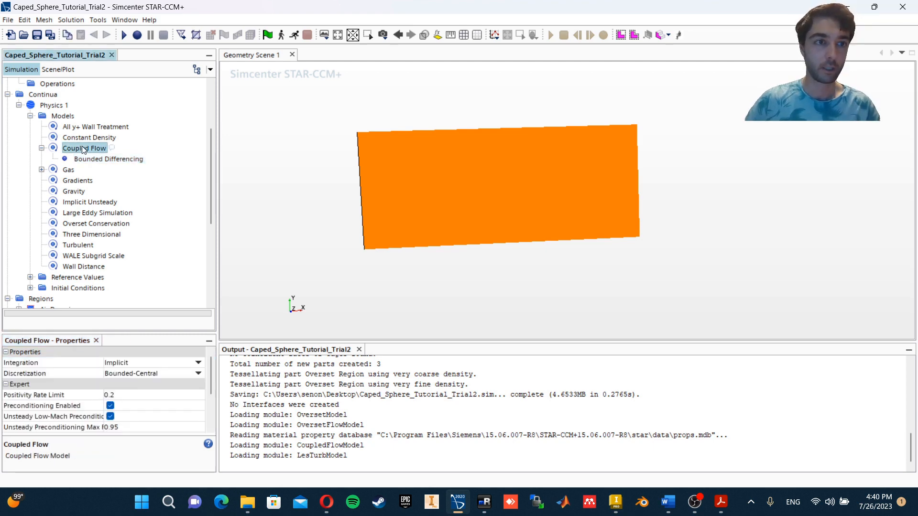
{"action": "left_click", "coordinate": [122, 376]}
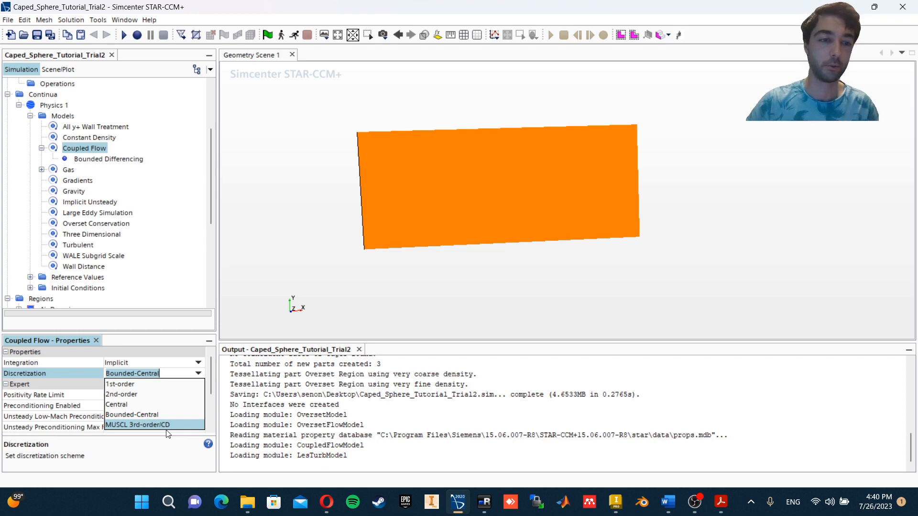
{"action": "left_click", "coordinate": [172, 415]}
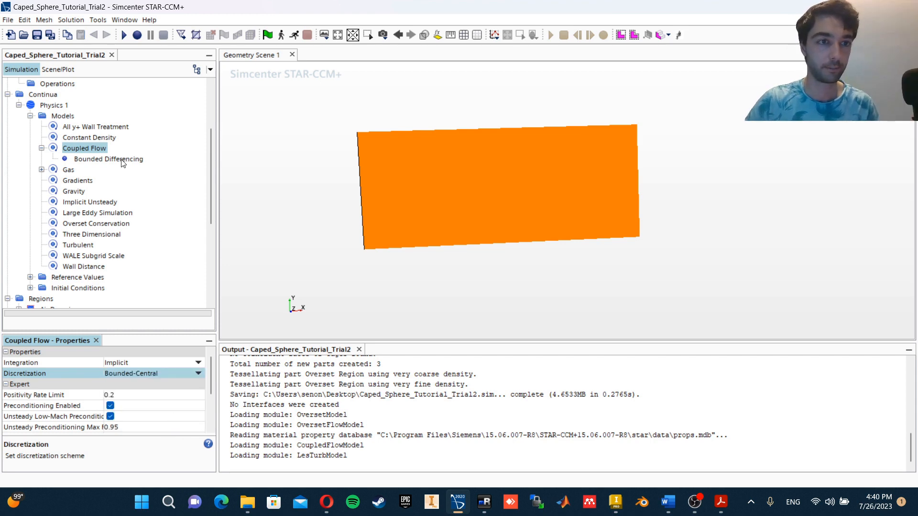
{"action": "left_click", "coordinate": [109, 159]}
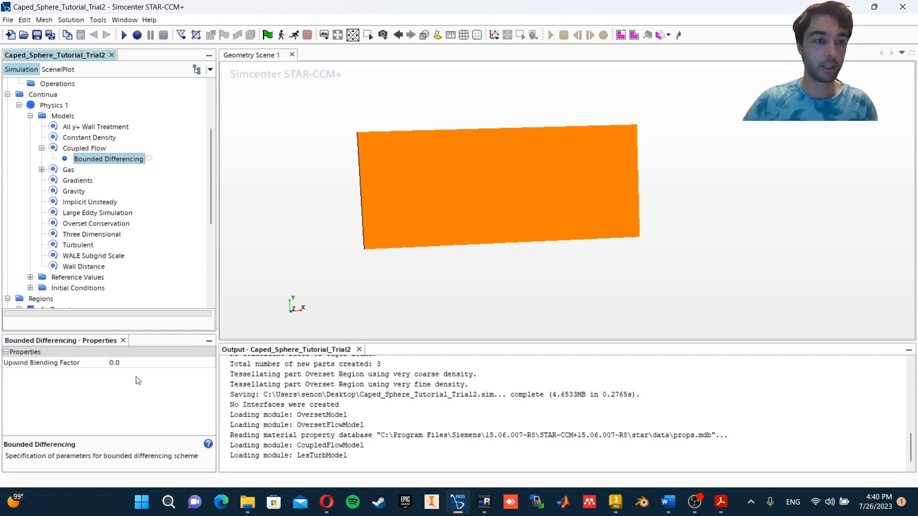
{"action": "left_click", "coordinate": [143, 363]}
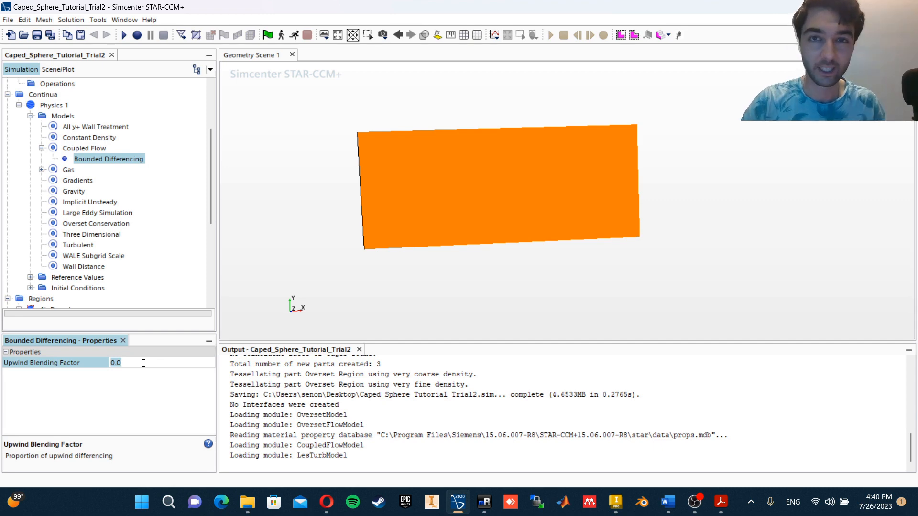
{"action": "type", "text": "0"}
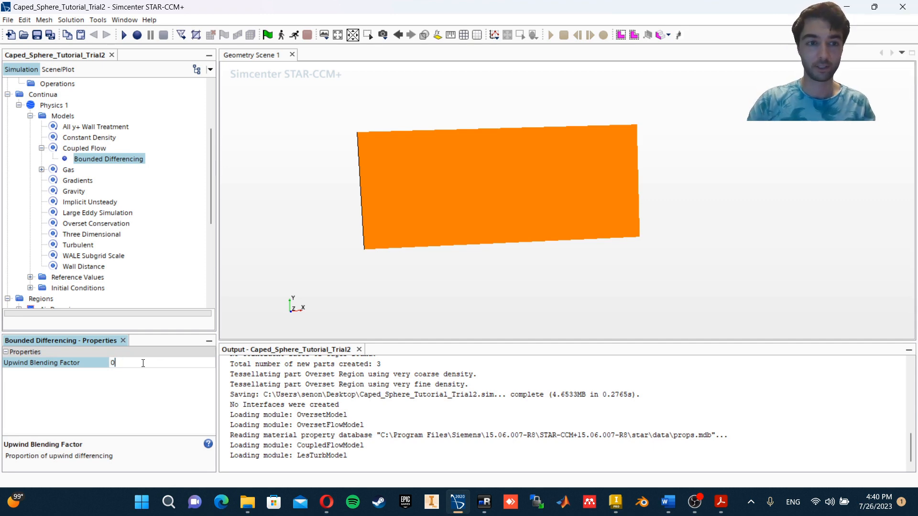
{"action": "key", "text": "Return"}
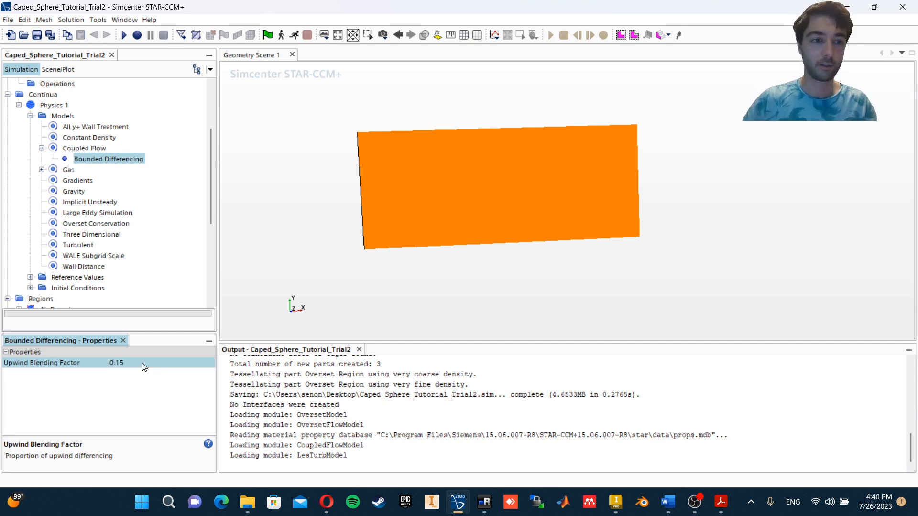
{"action": "left_click", "coordinate": [142, 363]}
{"action": "key", "text": "BackSpace"}
{"action": "key", "text": "BackSpace"}
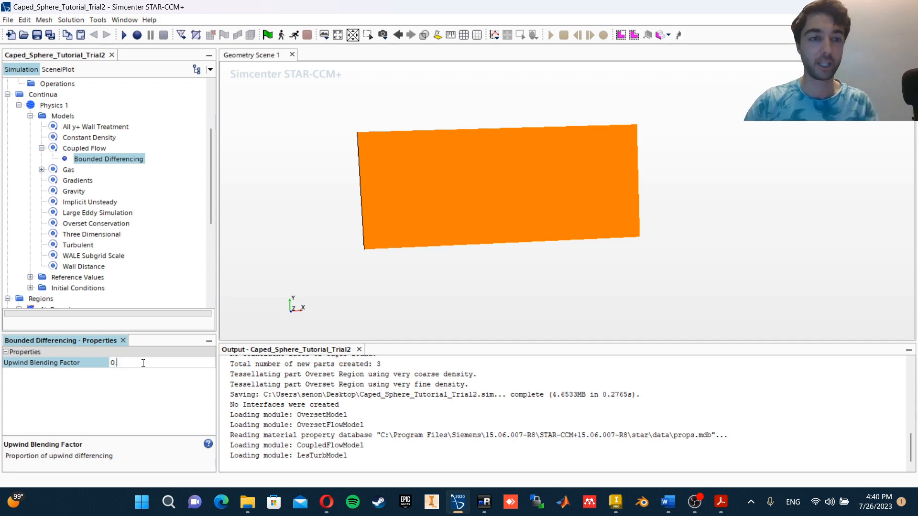
{"action": "key", "text": "Return"}
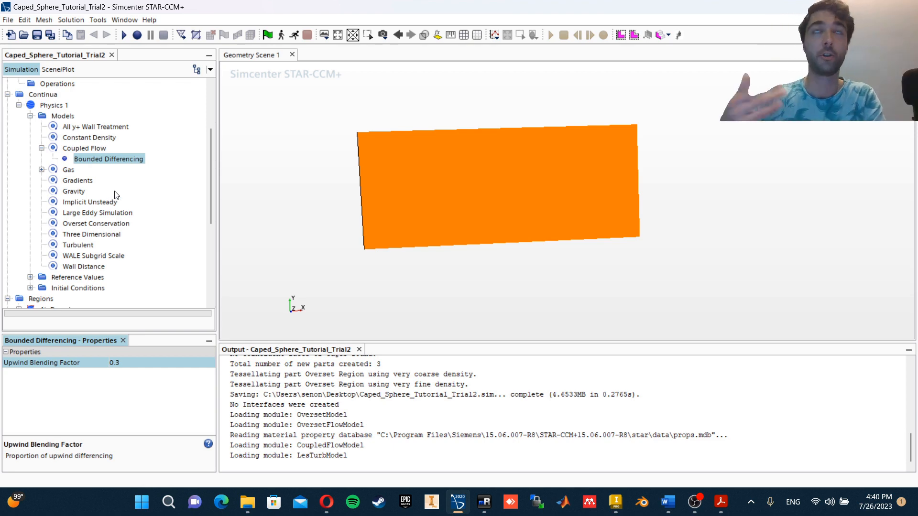
Set the gravity reference value of Physics 1 to [0.0, -9.81, 0.0] m/s^2 so it acts along negative Y
{"action": "left_click", "coordinate": [42, 148]}
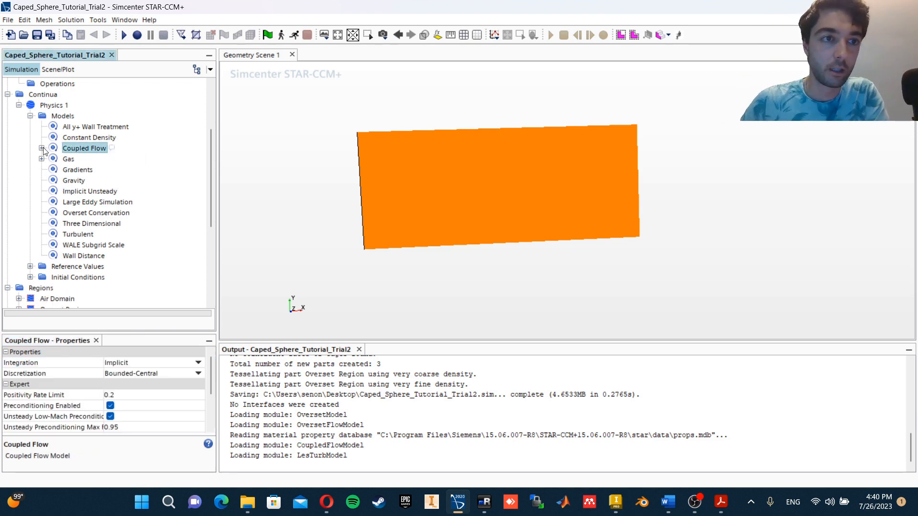
{"action": "left_click", "coordinate": [55, 160]}
{"action": "left_click", "coordinate": [42, 158]}
{"action": "left_click", "coordinate": [42, 159]}
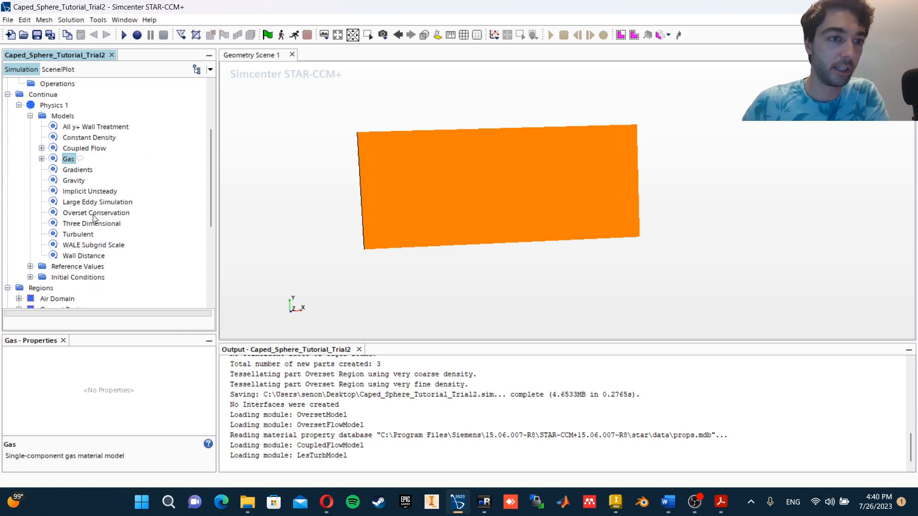
{"action": "left_click", "coordinate": [81, 182]}
{"action": "scroll", "coordinate": [57, 181], "scroll_direction": "down", "scroll_amount": 4}
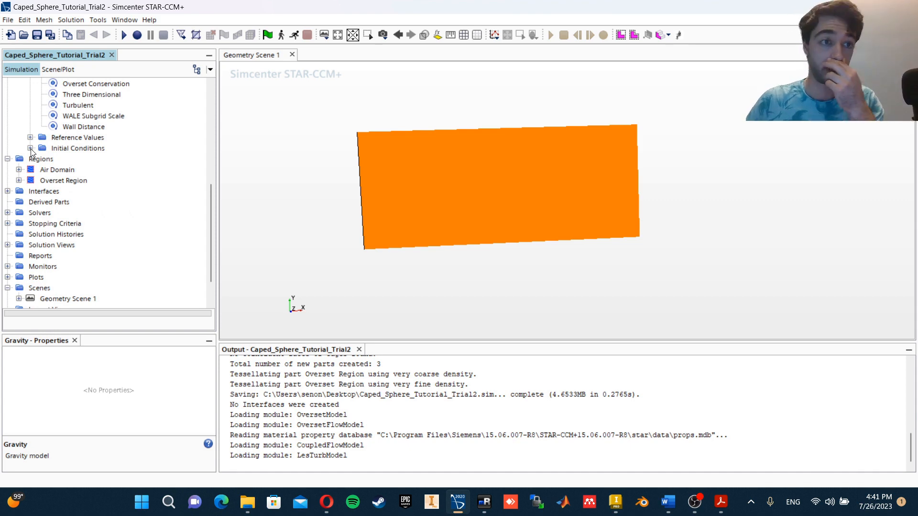
{"action": "left_click", "coordinate": [30, 137]}
{"action": "left_click", "coordinate": [74, 148]}
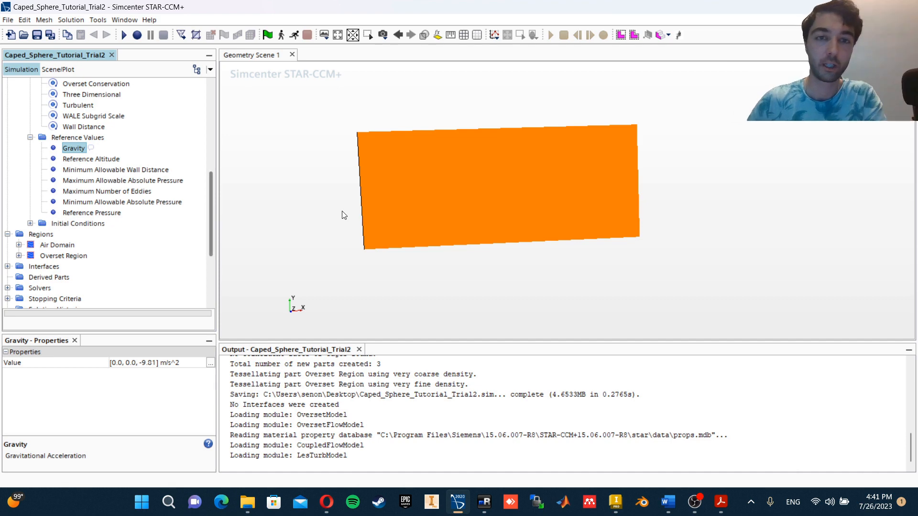
{"action": "mouse_move", "coordinate": [317, 287]}
{"action": "left_mouse_down"}
{"action": "mouse_move", "coordinate": [332, 292]}
{"action": "mouse_move", "coordinate": [308, 290]}
{"action": "left_mouse_up"}
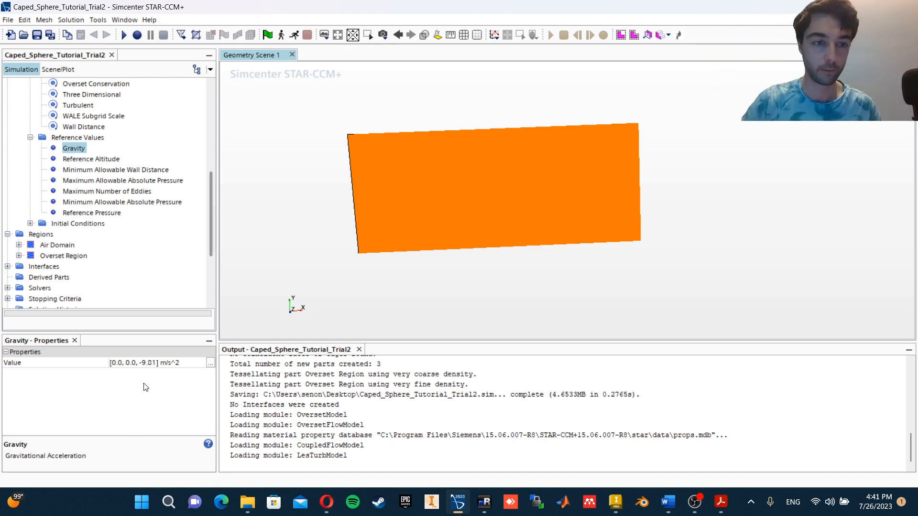
{"action": "left_click", "coordinate": [145, 363]}
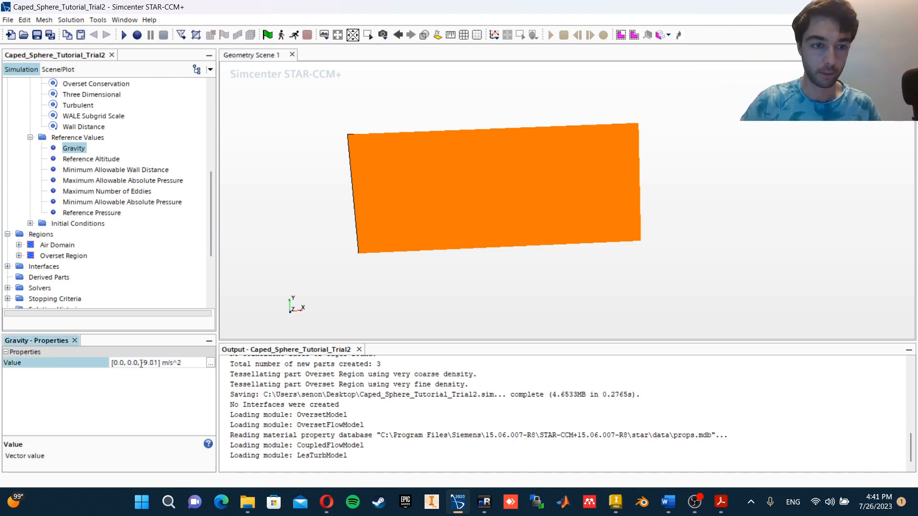
{"action": "left_click_drag", "start_coordinate": [141, 363], "coordinate": [166, 363]}
{"action": "type", "text": "-9.81"}
{"action": "type", "text": "0.0"}
{"action": "key", "text": "Return"}
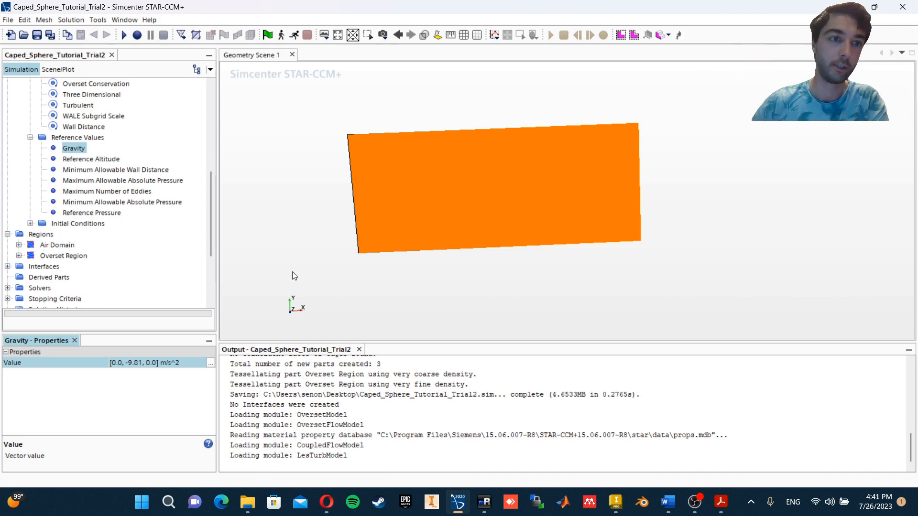
{"action": "left_click", "coordinate": [30, 138]}
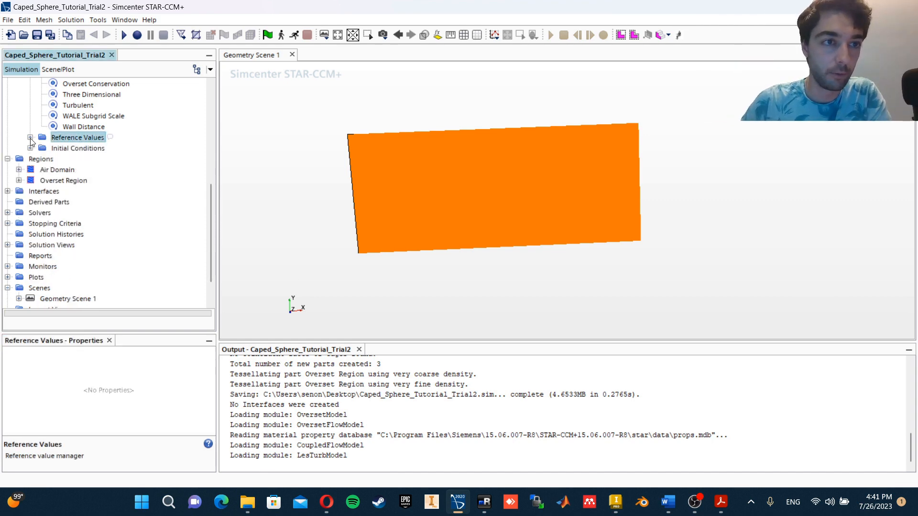
Start a new automated mesh operation with the Air Domain and Overset Region as its input parts
{"action": "scroll", "coordinate": [32, 141], "scroll_direction": "up", "scroll_amount": 4}
{"action": "left_click", "coordinate": [96, 244]}
{"action": "scroll", "coordinate": [96, 243], "scroll_direction": "up", "scroll_amount": 1}
{"action": "left_click", "coordinate": [18, 138]}
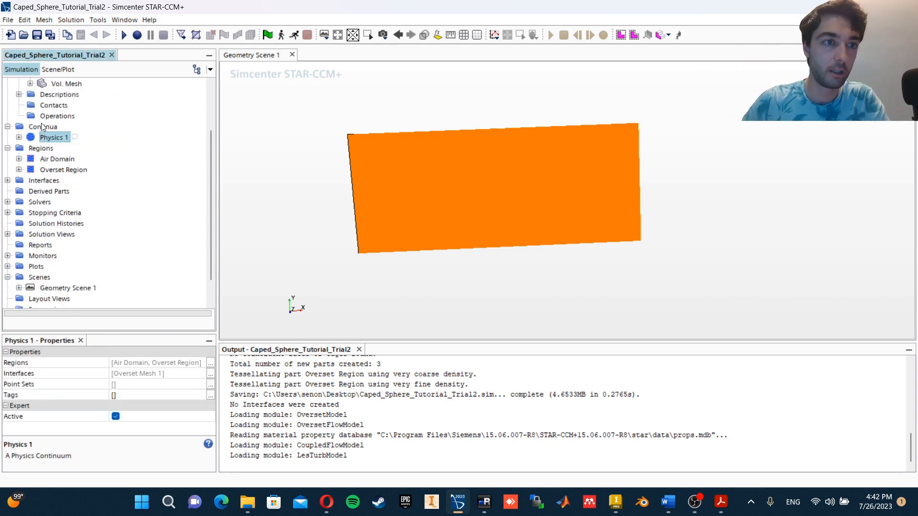
{"action": "left_click", "coordinate": [56, 116]}
{"action": "right_click", "coordinate": [62, 117]}
{"action": "mouse_move", "coordinate": [122, 124]}
{"action": "mouse_move", "coordinate": [187, 152]}
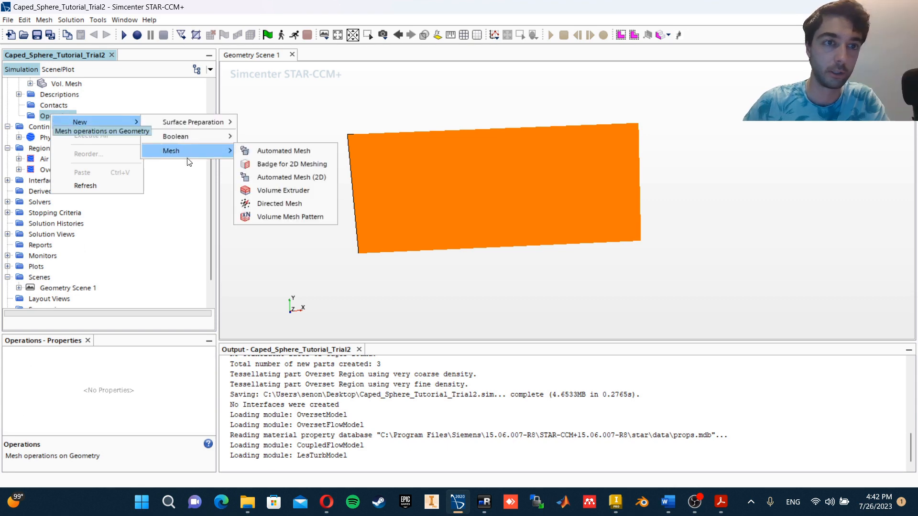
{"action": "left_click", "coordinate": [266, 151]}
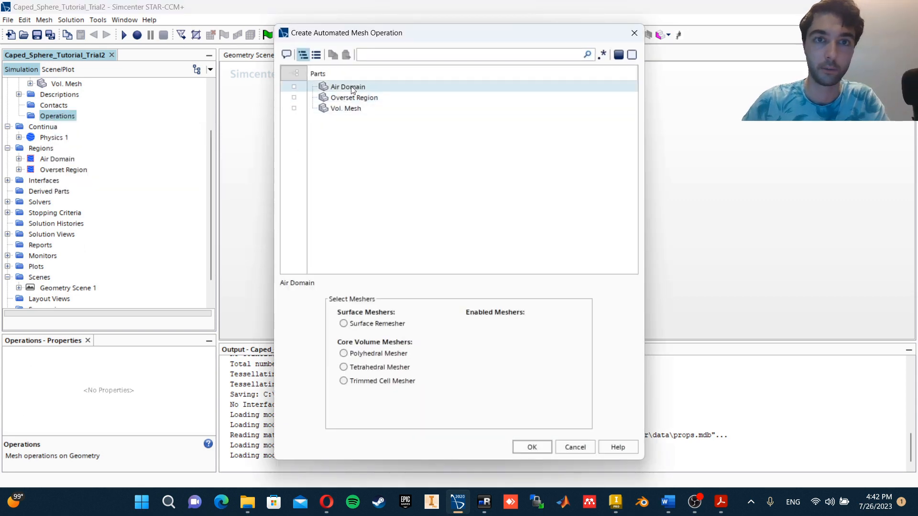
{"action": "left_click", "coordinate": [352, 90]}
{"action": "left_click", "coordinate": [355, 99]}
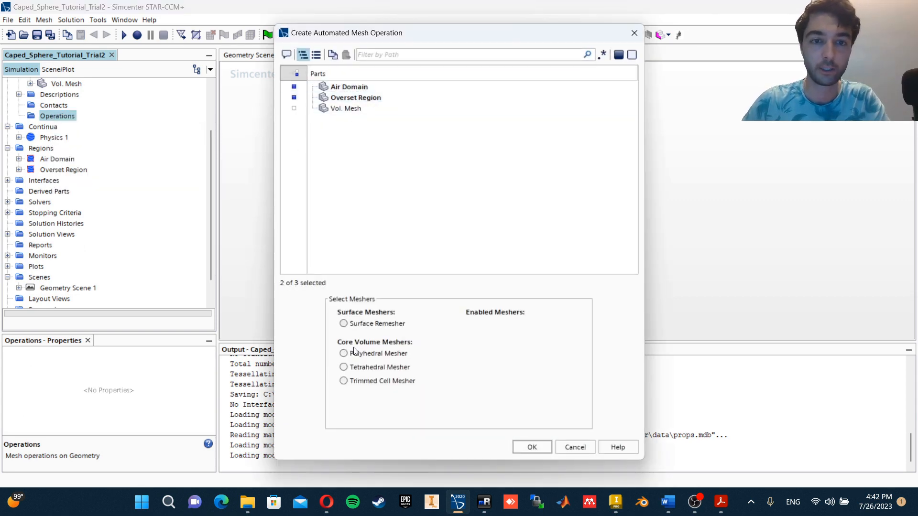
Enable the Surface Remesher, Trimmed Cell Mesher and Prism Layer Mesher, and create the mesh operation
{"action": "left_click", "coordinate": [354, 326]}
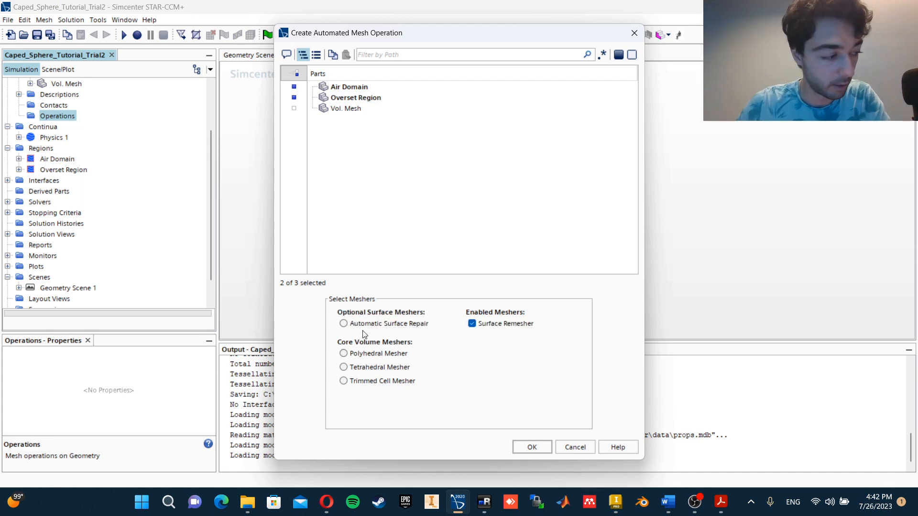
{"action": "left_click", "coordinate": [381, 381]}
{"action": "left_click", "coordinate": [389, 355]}
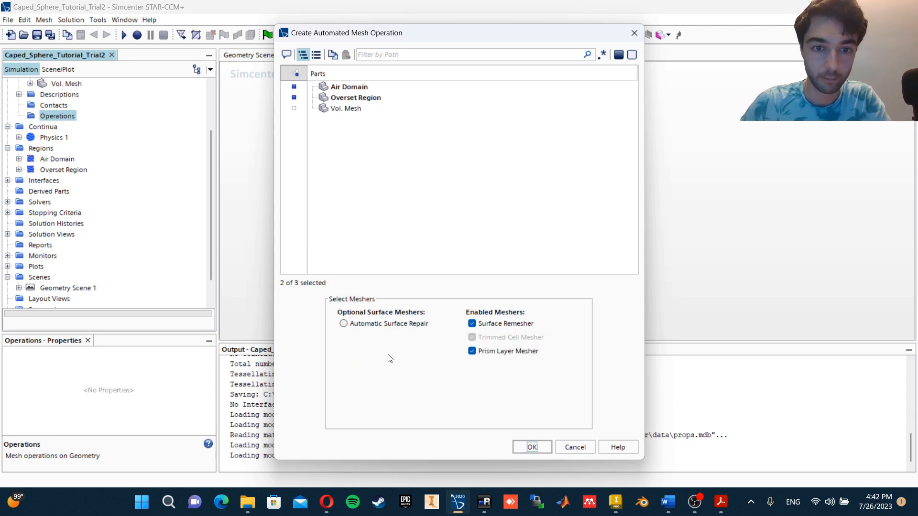
{"action": "left_click", "coordinate": [531, 446]}
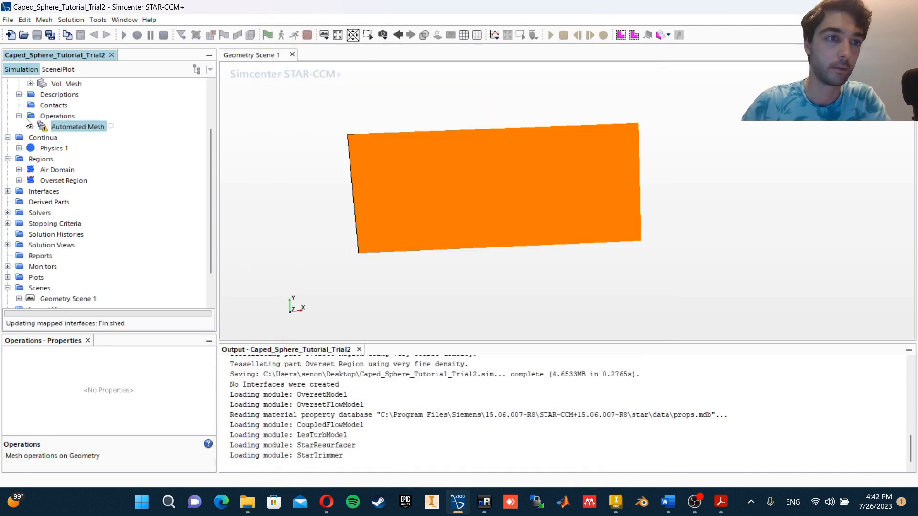
Check the automated mesh operation's meshers and set the base size in its default controls to 3 cm
{"action": "left_click", "coordinate": [30, 127]}
{"action": "left_click", "coordinate": [41, 137]}
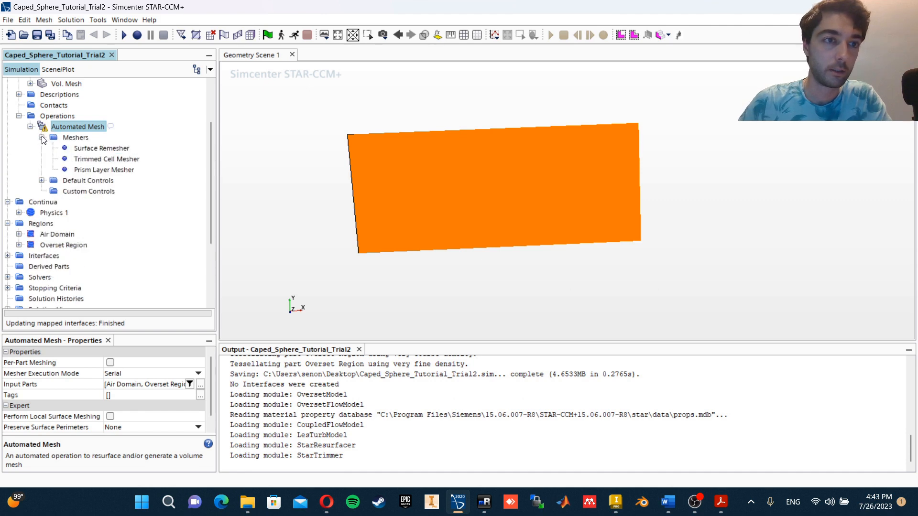
{"action": "left_click", "coordinate": [91, 149]}
{"action": "left_click", "coordinate": [89, 170]}
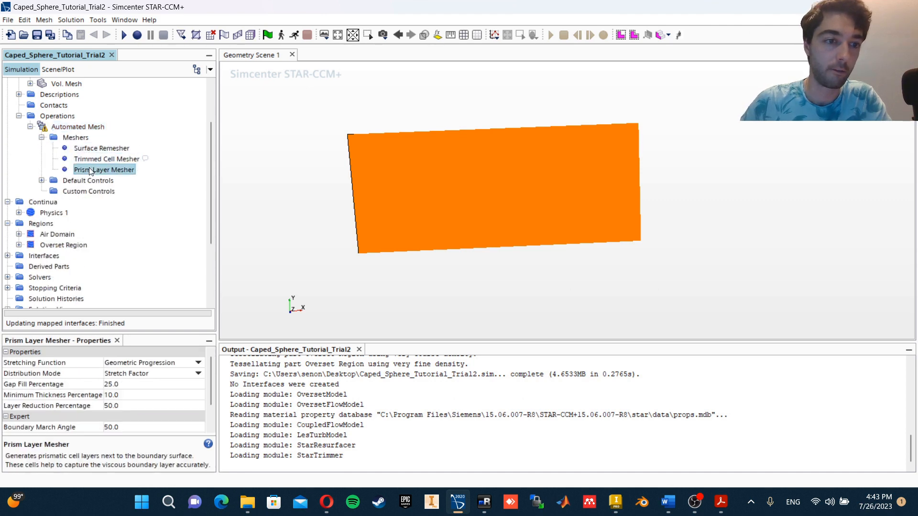
{"action": "left_click", "coordinate": [42, 138]}
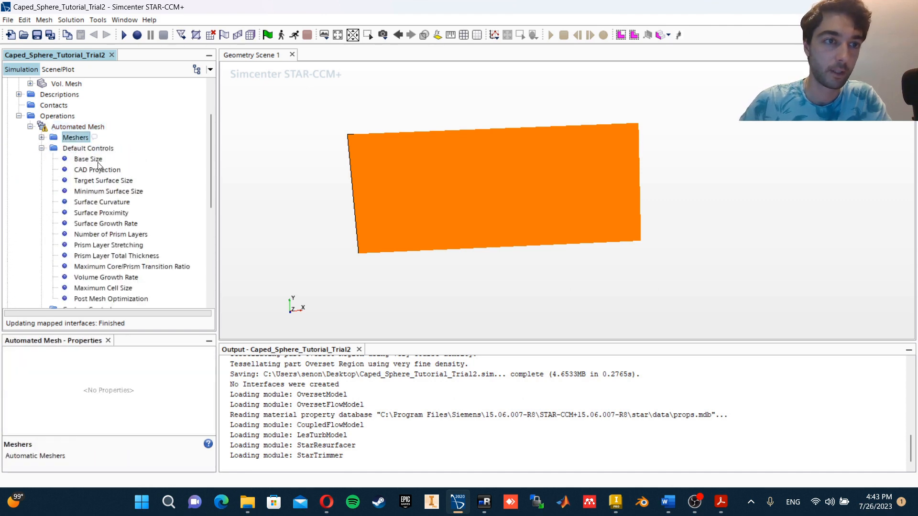
{"action": "left_click", "coordinate": [96, 159]}
{"action": "scroll", "coordinate": [133, 242], "scroll_direction": "down", "scroll_amount": 1}
{"action": "left_click", "coordinate": [142, 363]}
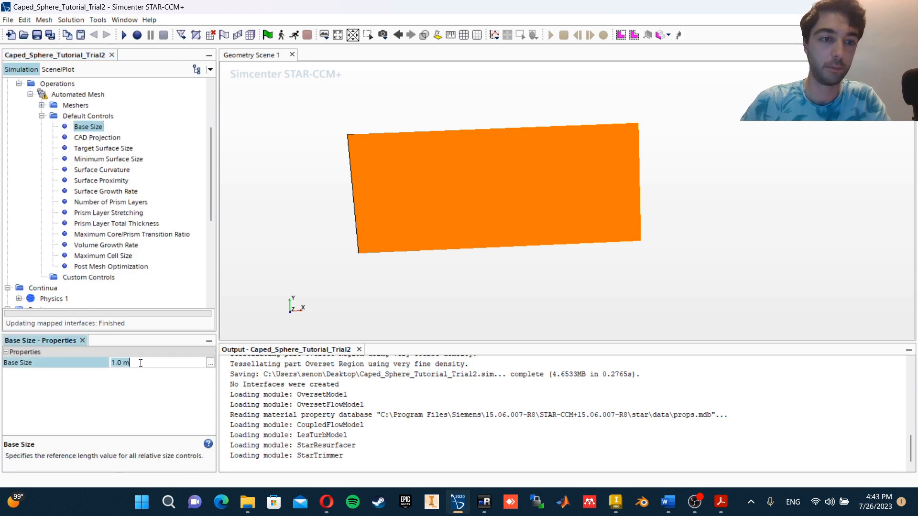
{"action": "type", "text": "3c"}
{"action": "key", "text": "Return"}
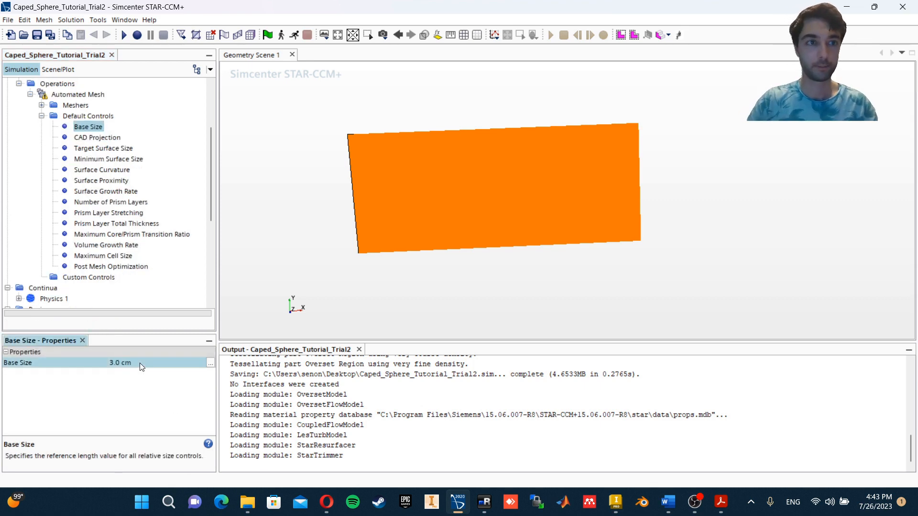
Switch the minimum surface size in the default controls to an absolute value and set it to 1 mm
{"action": "left_click", "coordinate": [114, 159]}
{"action": "left_click", "coordinate": [141, 362]}
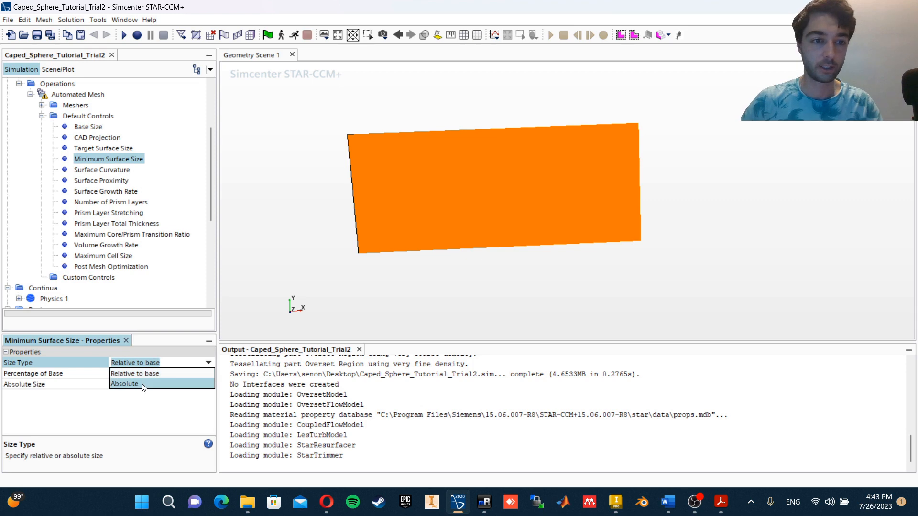
{"action": "left_click", "coordinate": [141, 384]}
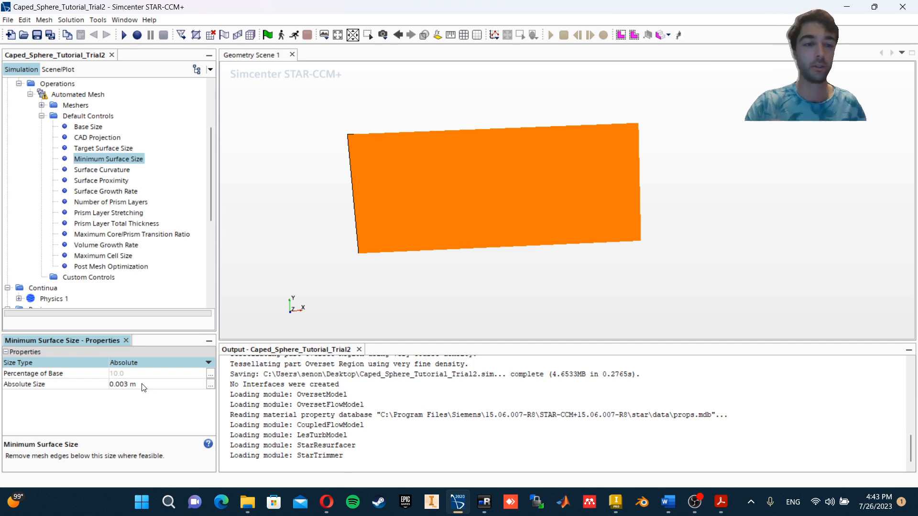
{"action": "left_click", "coordinate": [143, 385]}
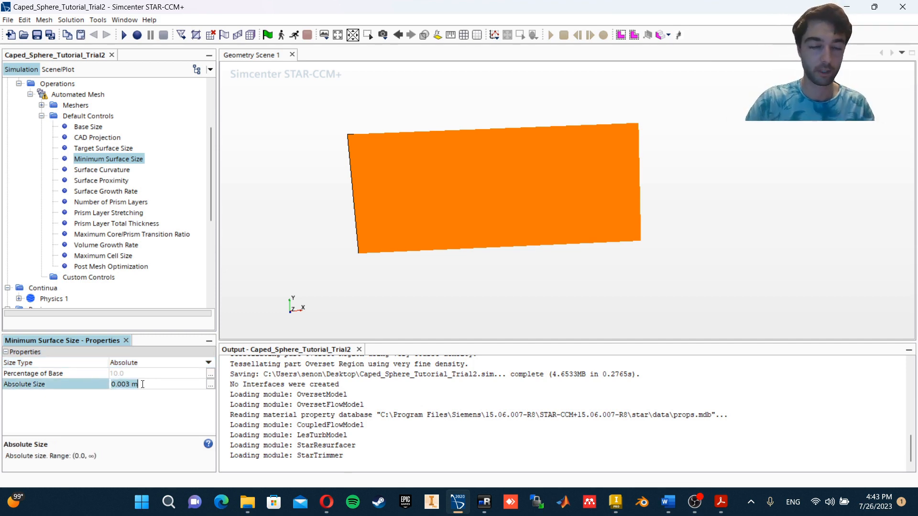
{"action": "type", "text": "1mm"}
{"action": "key", "text": "Return"}
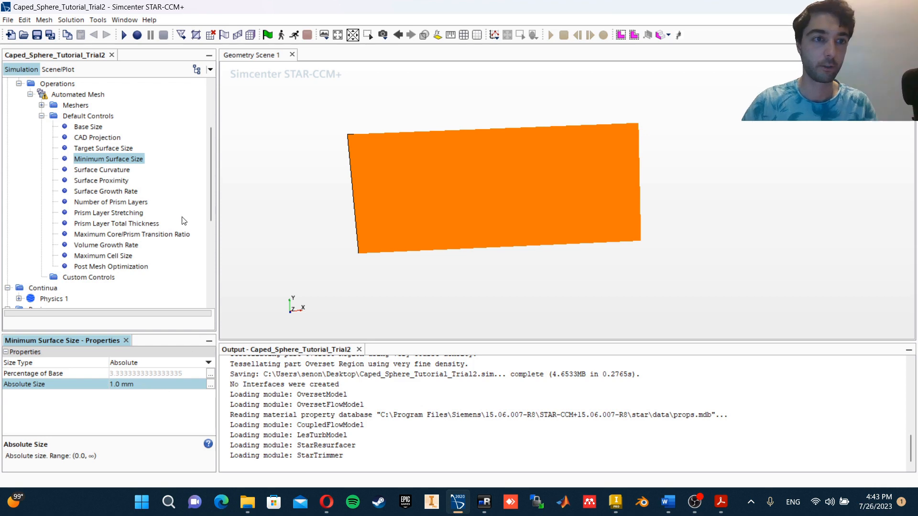
Set the surface curvature to 100 points per circle and the surface growth rate to Slow
{"action": "left_click", "coordinate": [116, 171]}
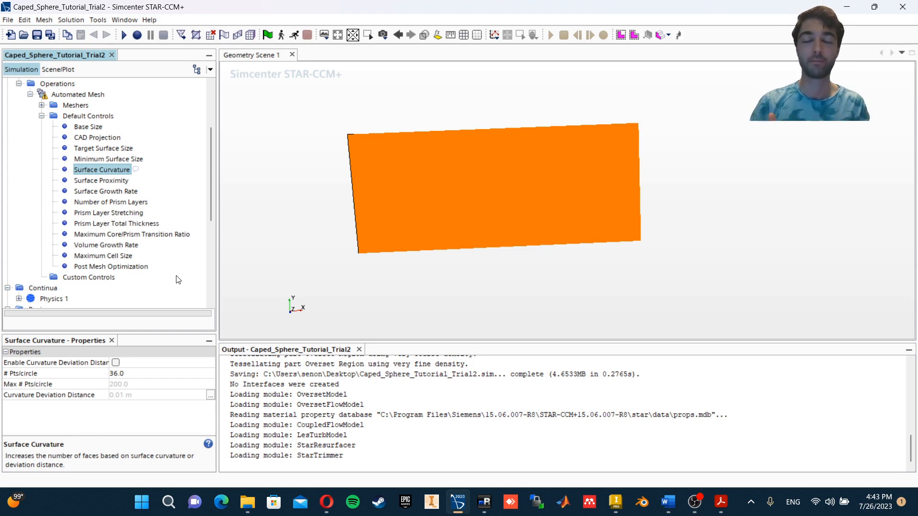
{"action": "left_click", "coordinate": [135, 372]}
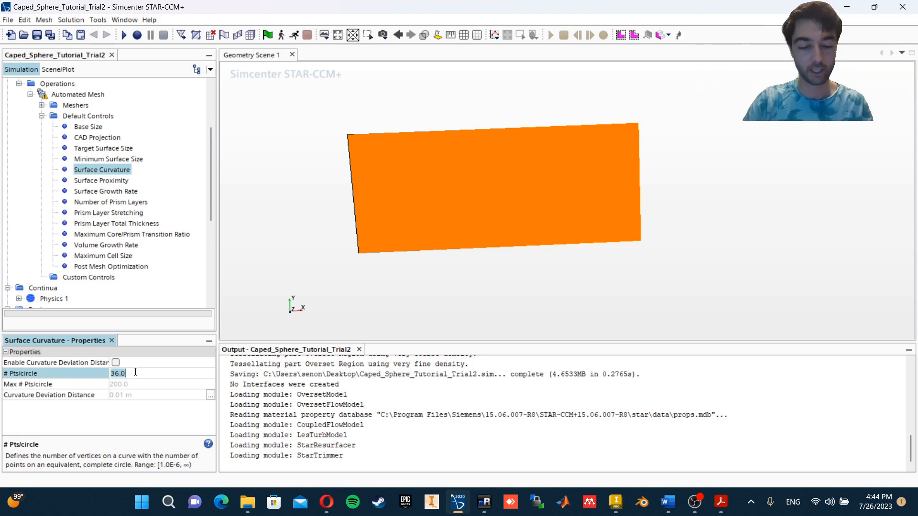
{"action": "type", "text": "100"}
{"action": "key", "text": "Return"}
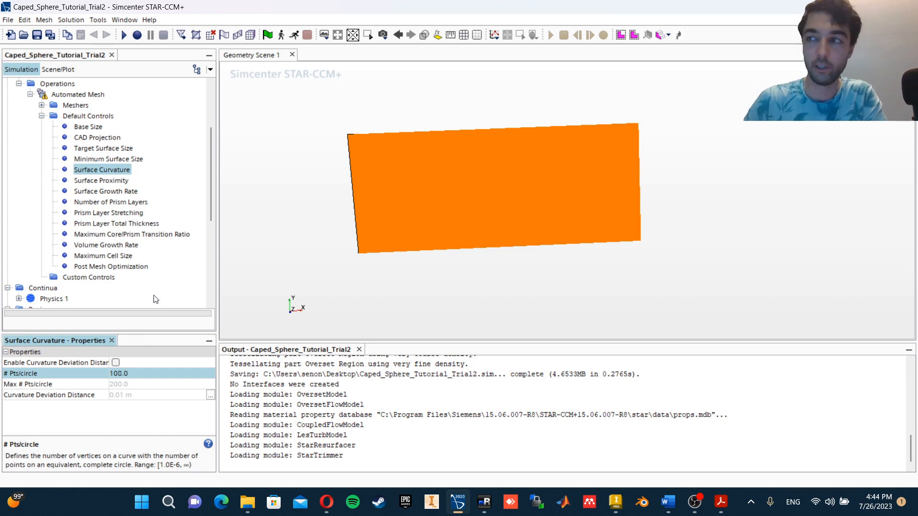
{"action": "left_click", "coordinate": [107, 191]}
{"action": "left_click", "coordinate": [139, 363]}
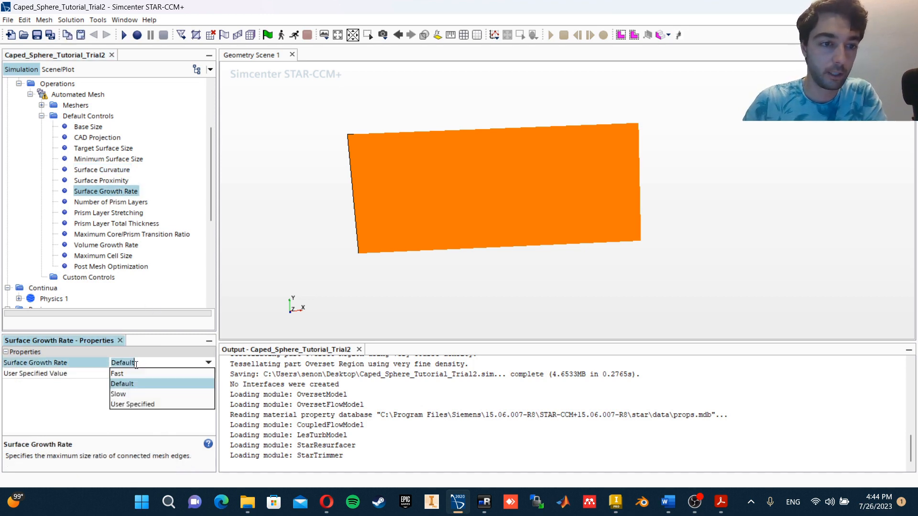
{"action": "left_click", "coordinate": [138, 392]}
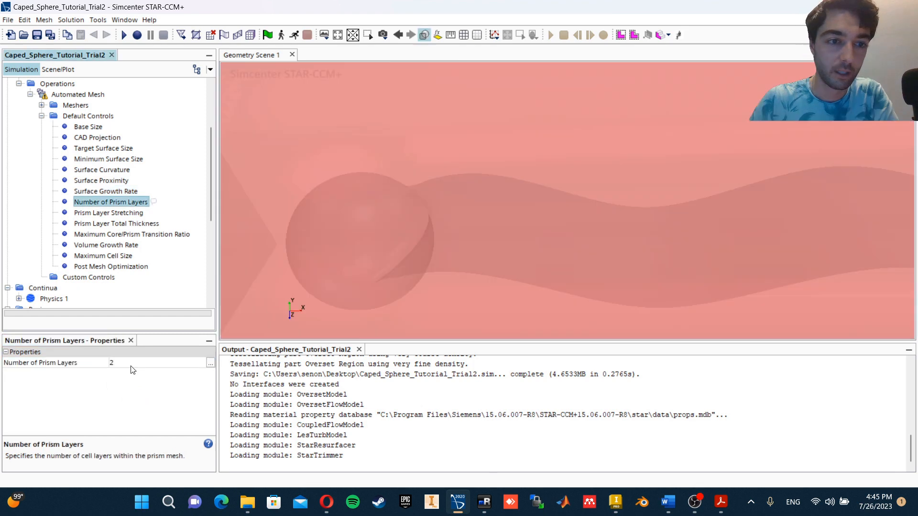
Set the number of prism layers to 12 and the prism layer stretching to 1.25
{"action": "left_click", "coordinate": [129, 363]}
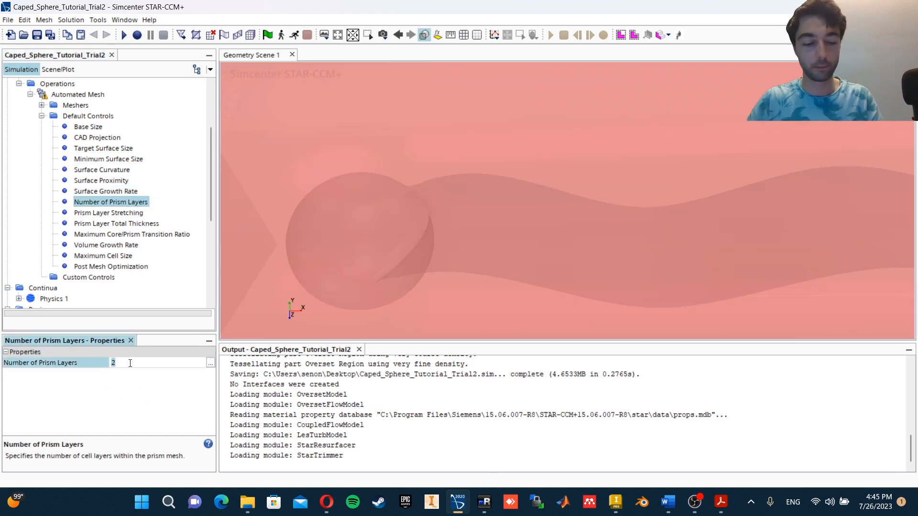
{"action": "type", "text": "12"}
{"action": "key", "text": "Return"}
{"action": "left_click", "coordinate": [118, 215]}
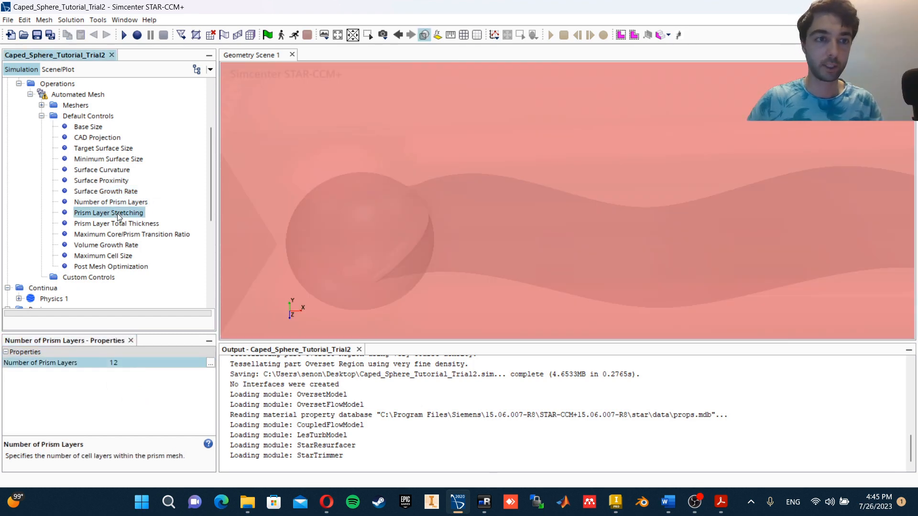
{"action": "left_click", "coordinate": [125, 363]}
{"action": "type", "text": "1.25"}
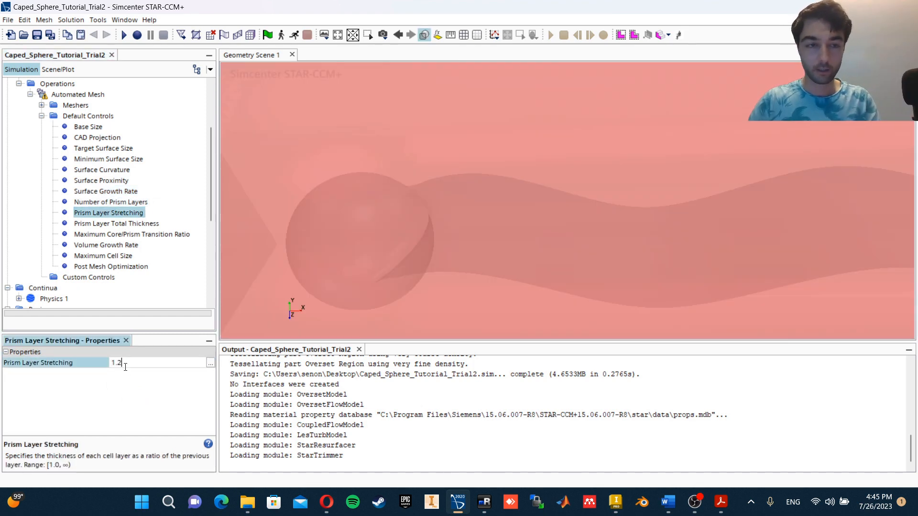
{"action": "key", "text": "Return"}
Switch the prism layer total thickness to an absolute size and set it to 4 mm
{"action": "left_click", "coordinate": [115, 225]}
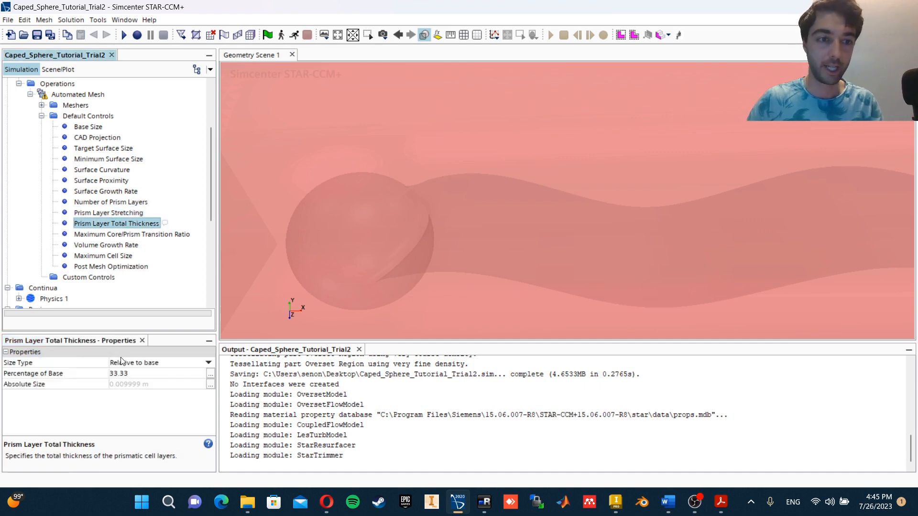
{"action": "left_click", "coordinate": [126, 363]}
{"action": "left_click", "coordinate": [131, 379]}
{"action": "left_click", "coordinate": [138, 383]}
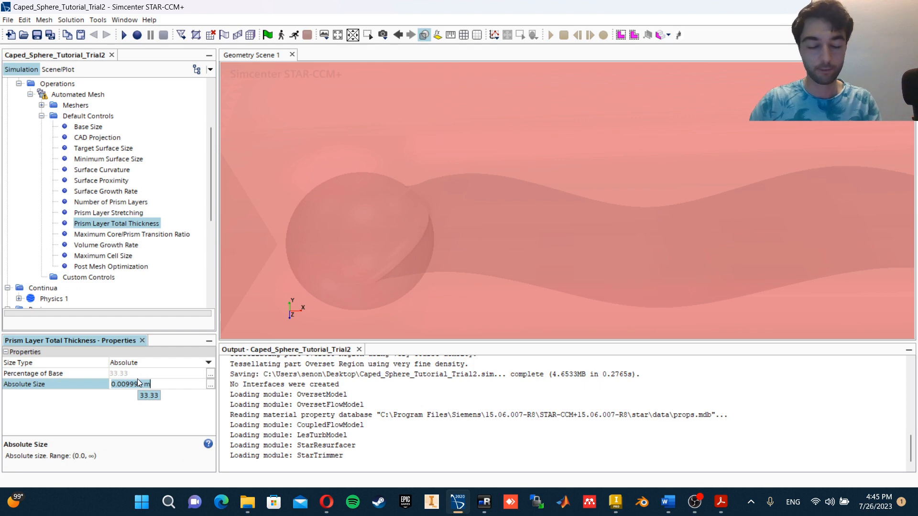
{"action": "type", "text": "4mm"}
{"action": "key", "text": "Return"}
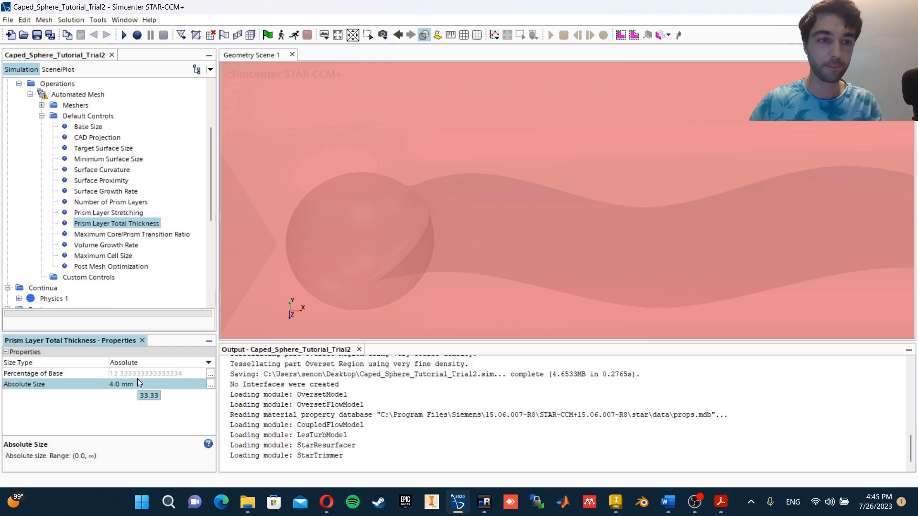
{"action": "left_click", "coordinate": [84, 213]}
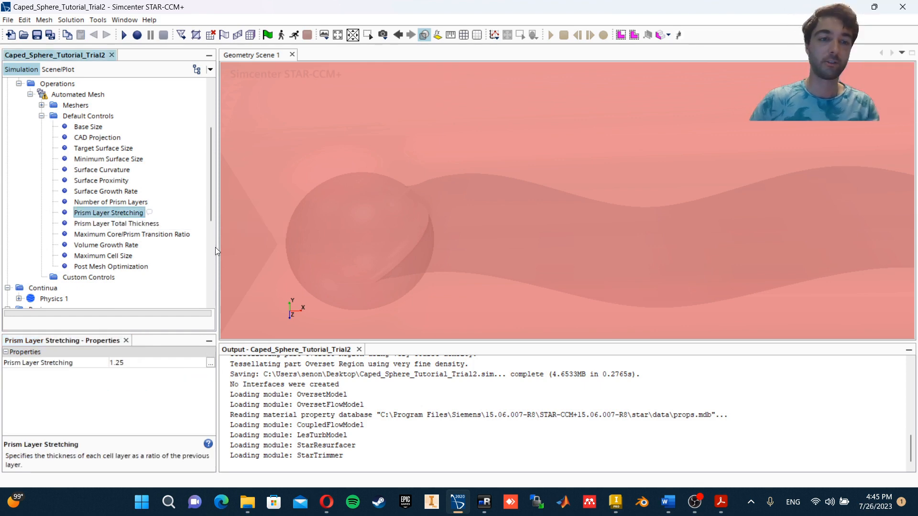
{"action": "left_click", "coordinate": [133, 224]}
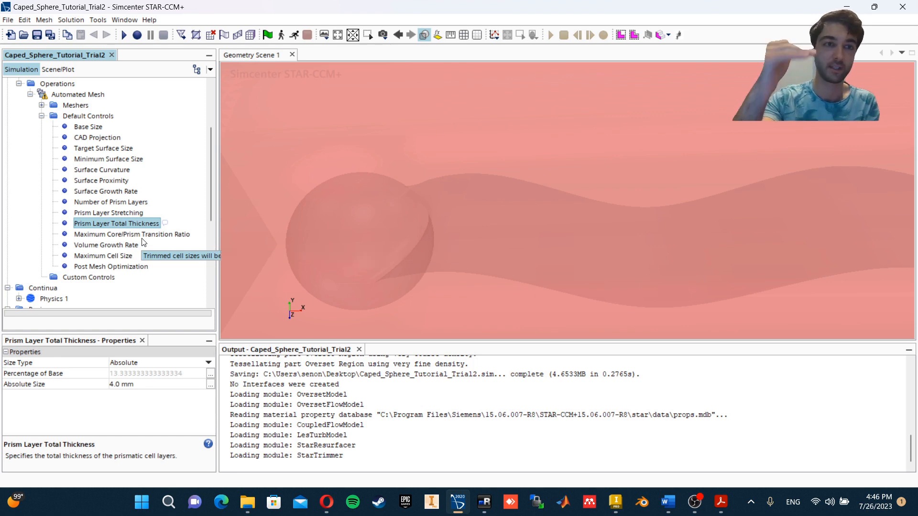
{"action": "left_click", "coordinate": [97, 215]}
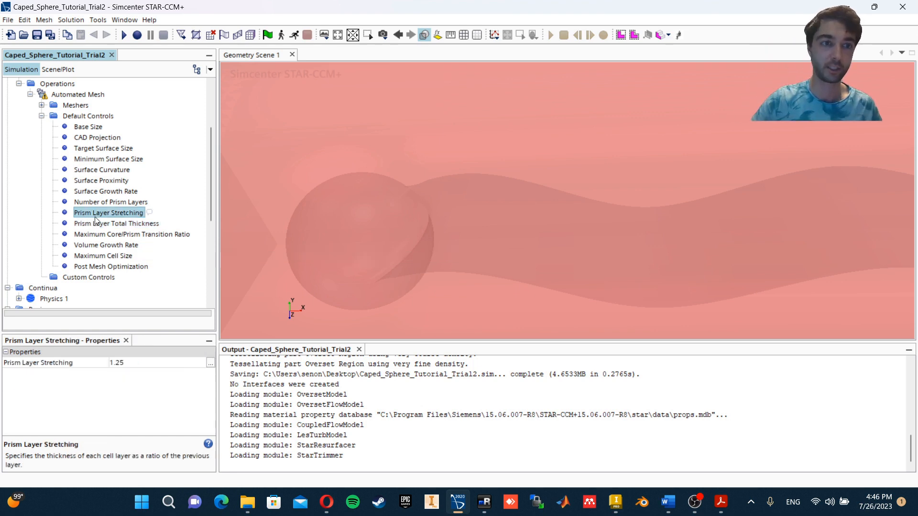
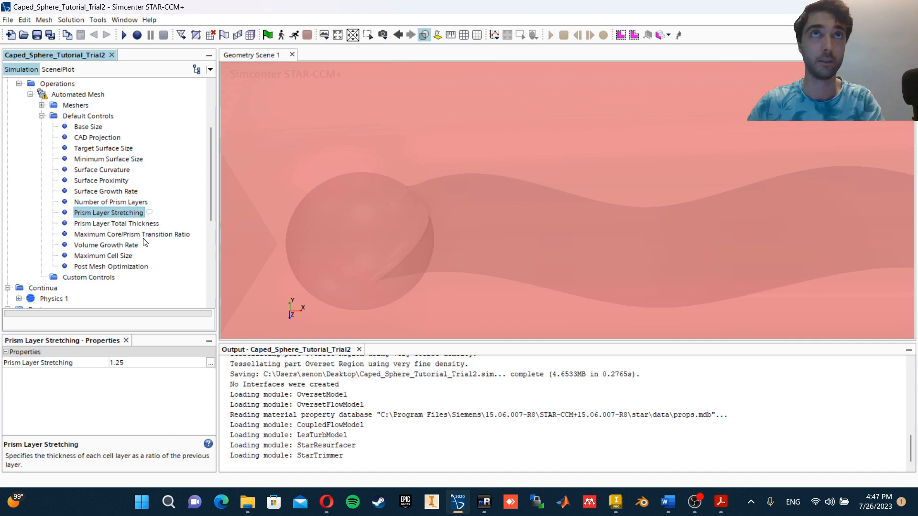
{"action": "left_click", "coordinate": [126, 224]}
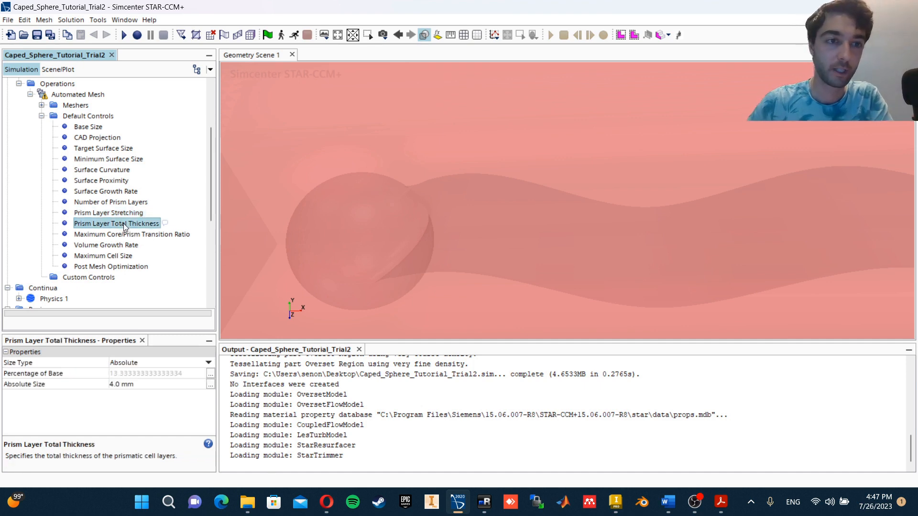
Limit the cell size by prism layer thickness in the core/prism transition control, with a maximum size/thickness ratio of 7
{"action": "left_click", "coordinate": [128, 236]}
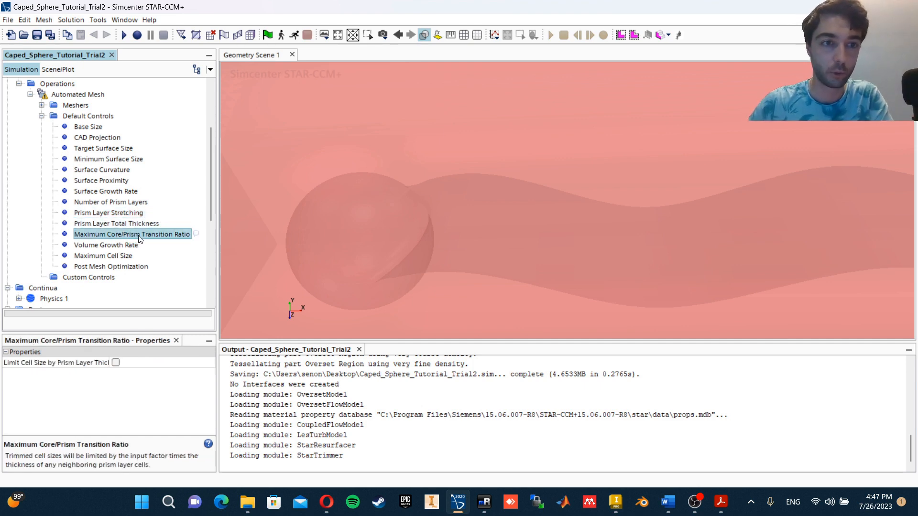
{"action": "left_click", "coordinate": [115, 362]}
{"action": "left_click", "coordinate": [113, 245]}
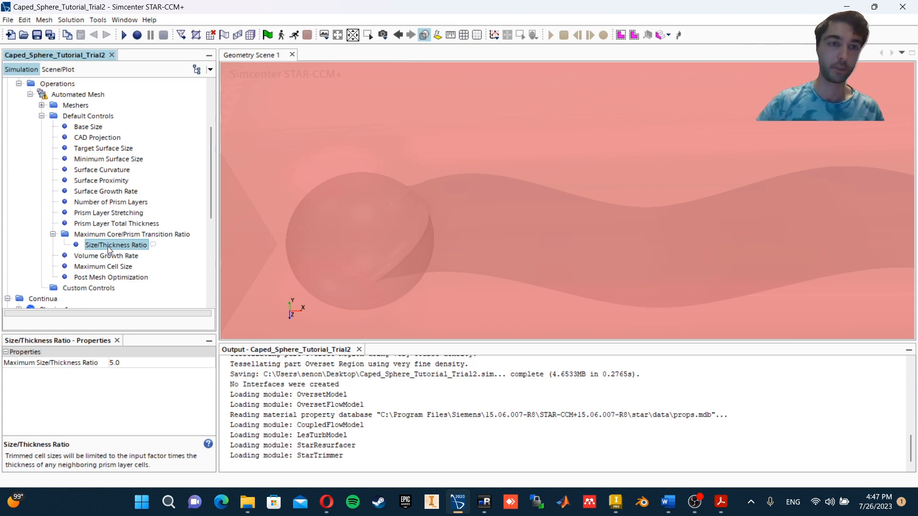
{"action": "left_click", "coordinate": [140, 365]}
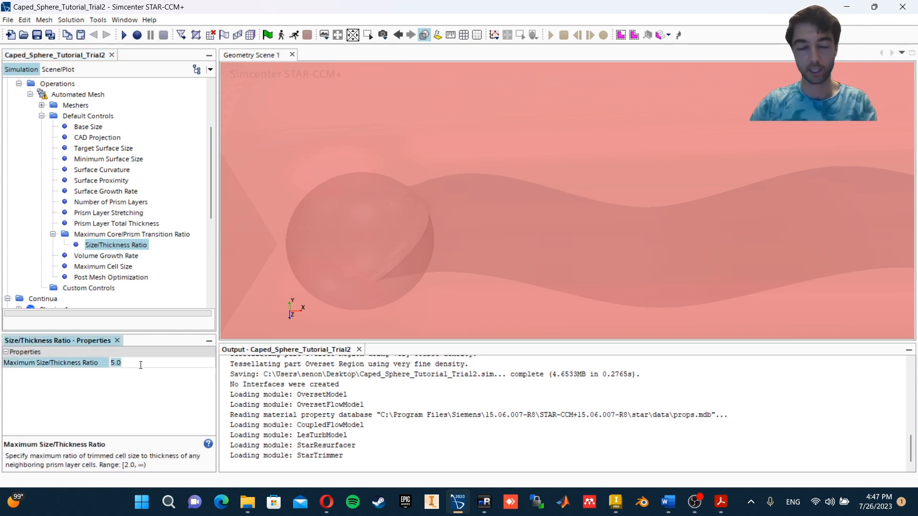
{"action": "type", "text": "7"}
{"action": "key", "text": "Return"}
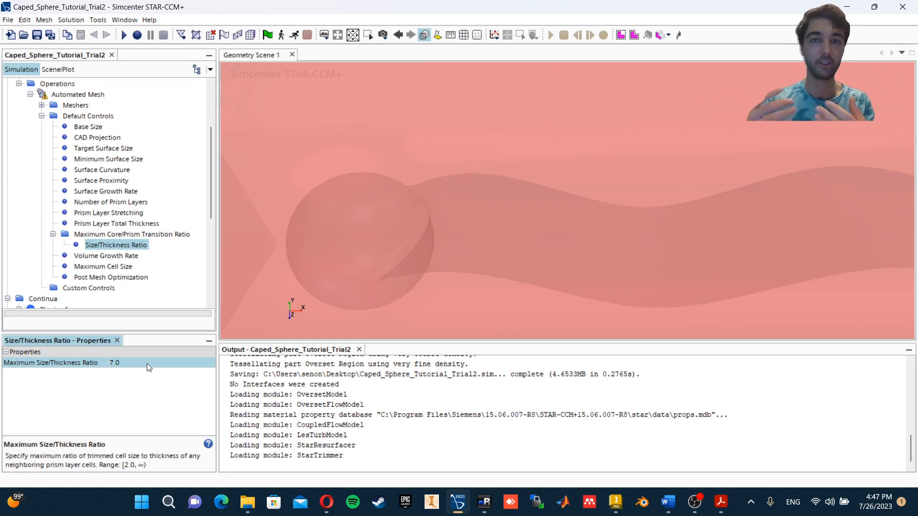
{"action": "left_click", "coordinate": [52, 234]}
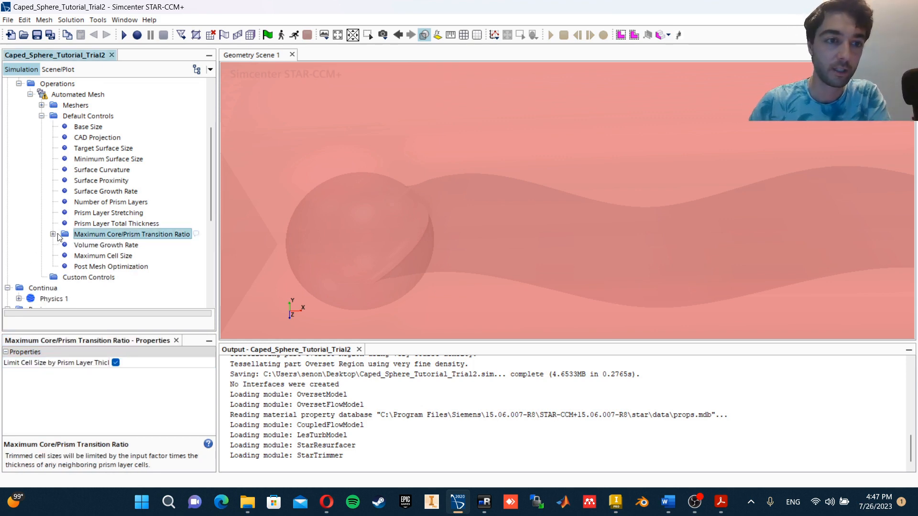
Set the volume growth rate control's default growth rate to Slow and its surface growth rate to Medium
{"action": "left_click", "coordinate": [84, 246]}
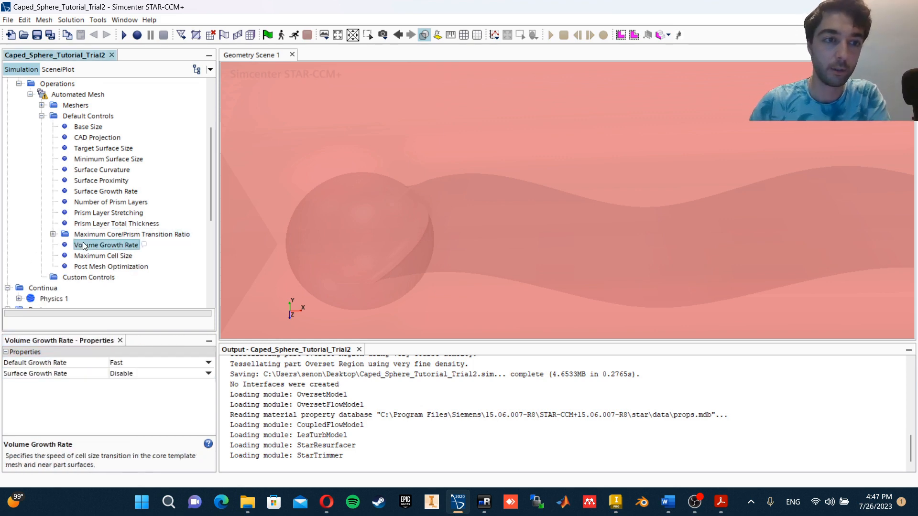
{"action": "left_click", "coordinate": [121, 363]}
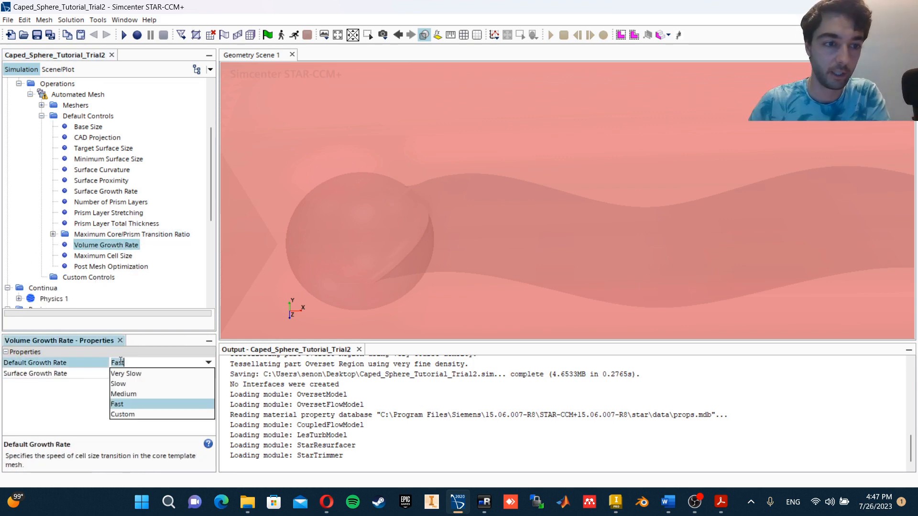
{"action": "left_click", "coordinate": [128, 385]}
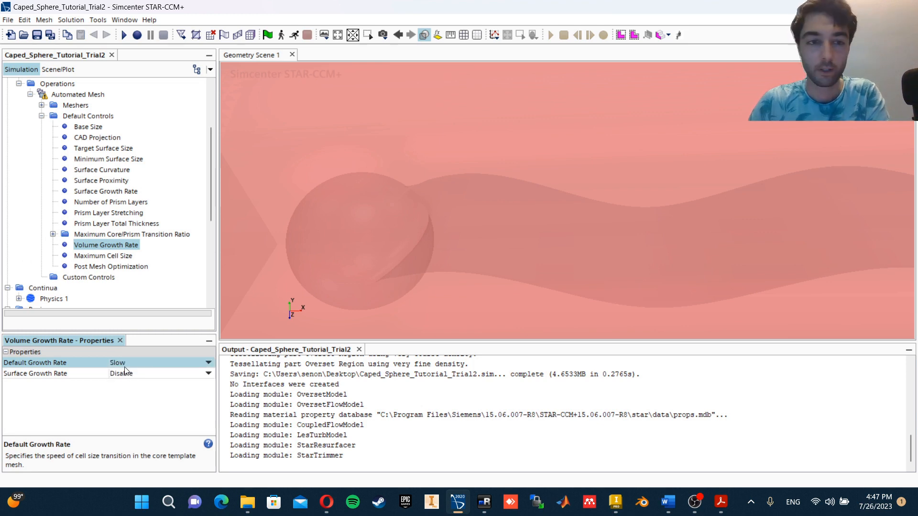
{"action": "left_click", "coordinate": [131, 374]}
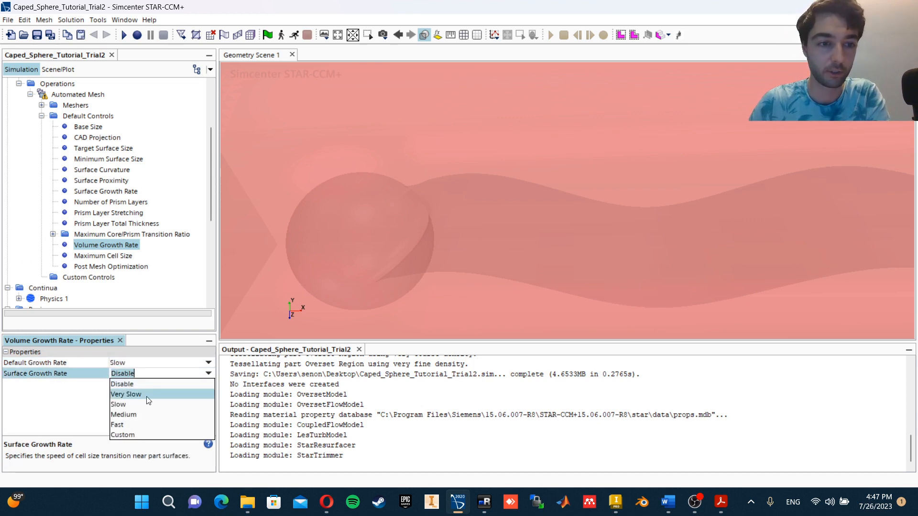
{"action": "left_click", "coordinate": [147, 412]}
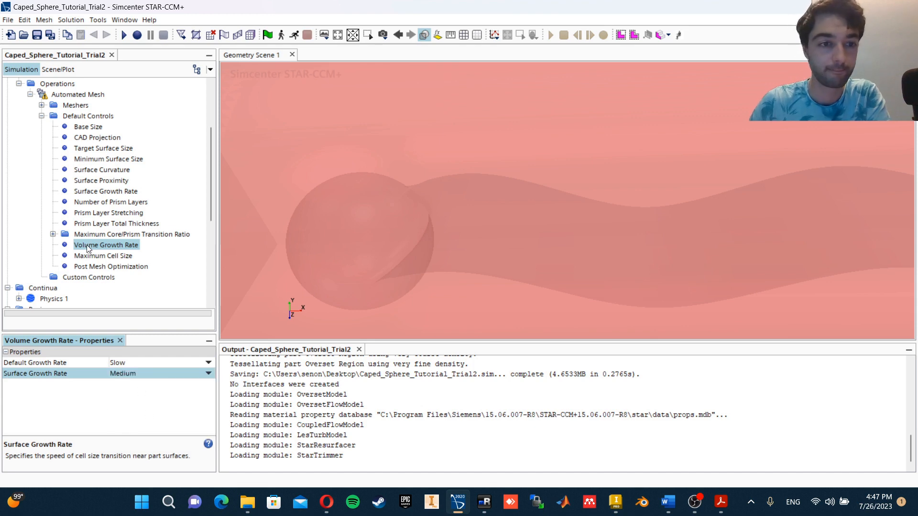
Set the maximum cell size to 100 percent of the base size
{"action": "left_click", "coordinate": [111, 266]}
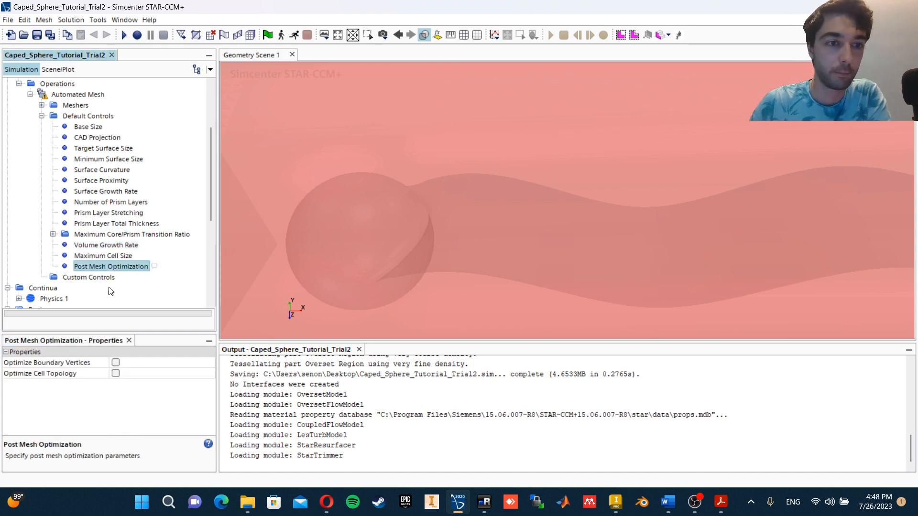
{"action": "left_click", "coordinate": [110, 257]}
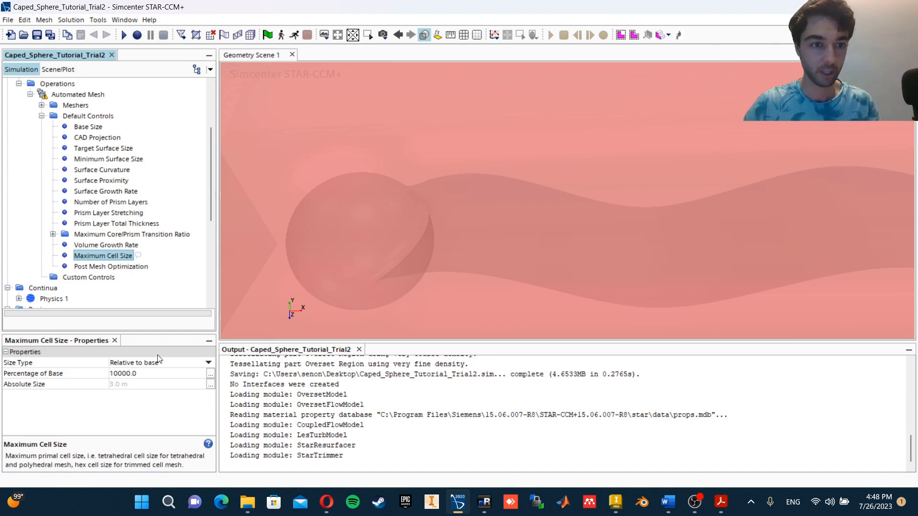
{"action": "scroll", "coordinate": [560, 195], "scroll_direction": "down", "scroll_amount": 10}
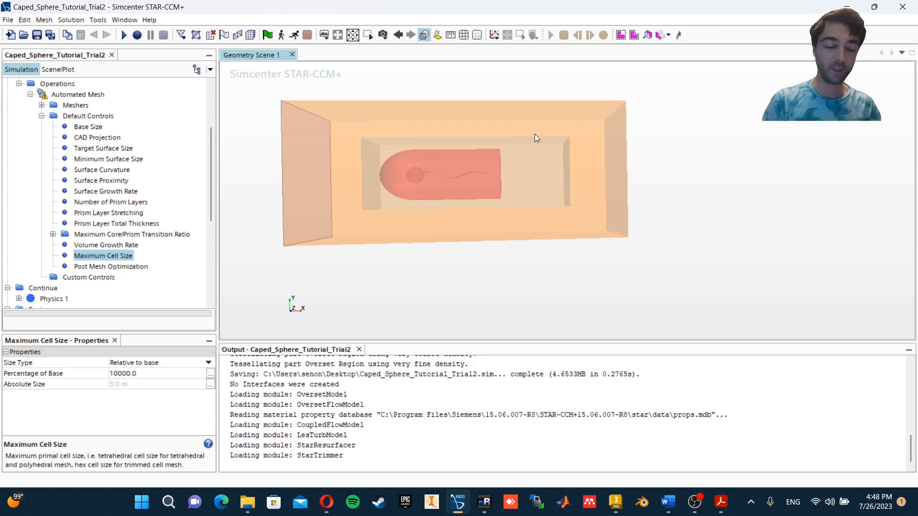
{"action": "left_click", "coordinate": [141, 374]}
{"action": "type", "text": "100"}
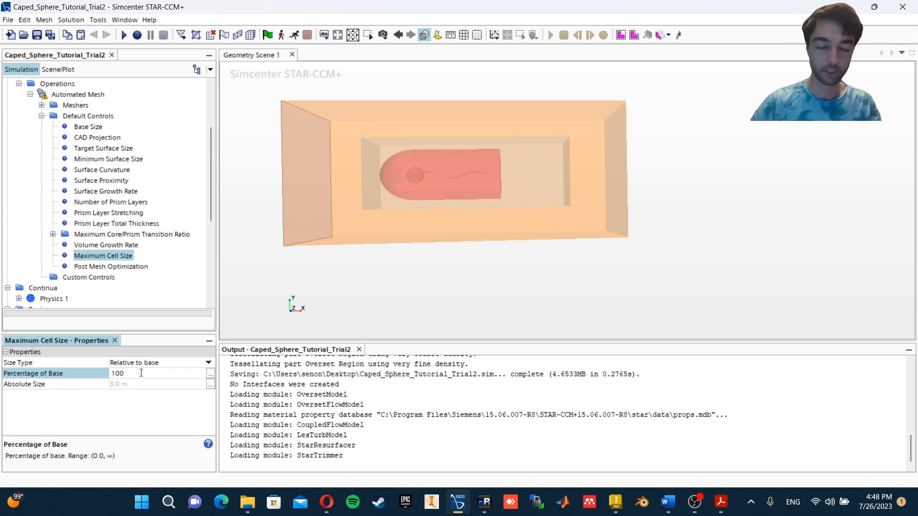
{"action": "key", "text": "Return"}
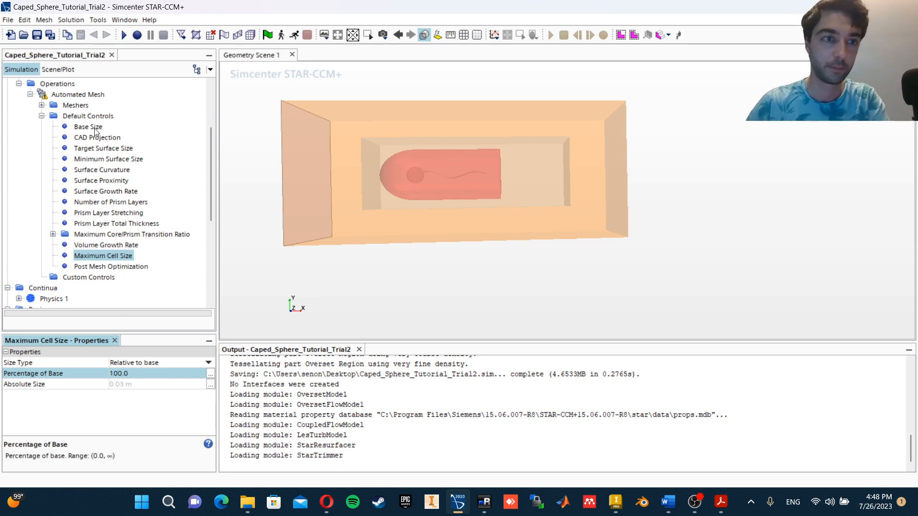
Add a volumetric custom control to the automated mesh and assign the Vol. Mesh part to it
{"action": "left_click", "coordinate": [93, 127]}
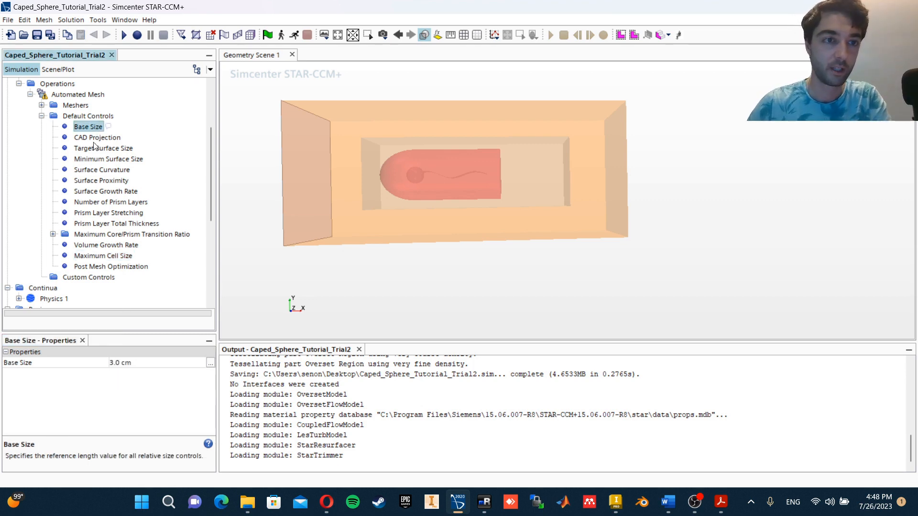
{"action": "left_click", "coordinate": [89, 267]}
{"action": "scroll", "coordinate": [92, 260], "scroll_direction": "down", "scroll_amount": 3}
{"action": "left_click", "coordinate": [97, 184]}
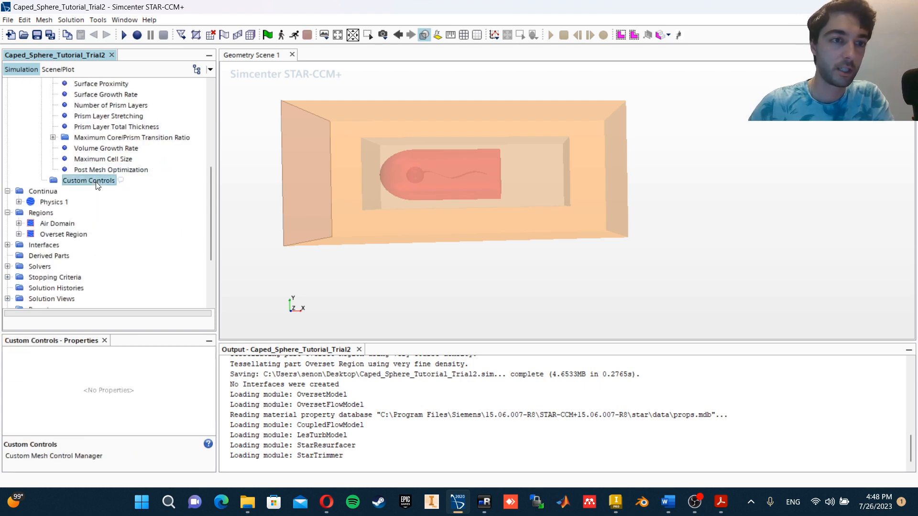
{"action": "right_click", "coordinate": [97, 186]}
{"action": "mouse_move", "coordinate": [133, 189]}
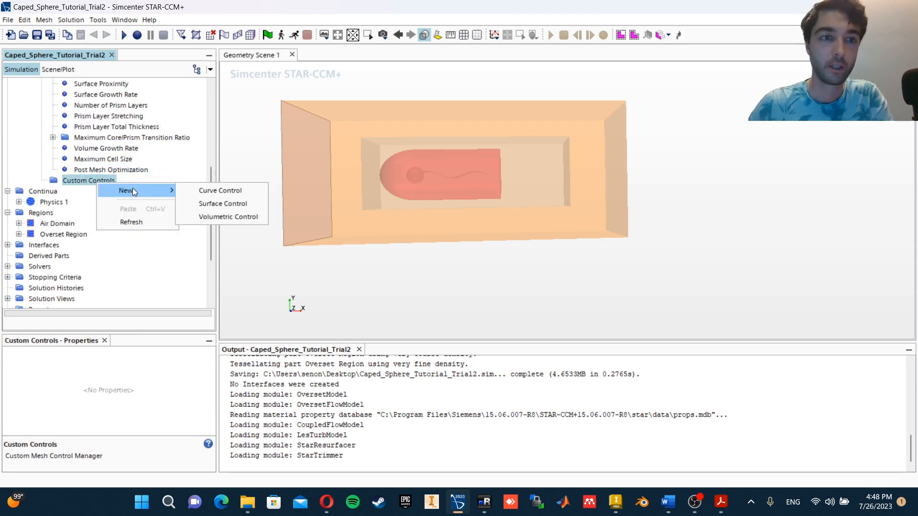
{"action": "left_click", "coordinate": [225, 217]}
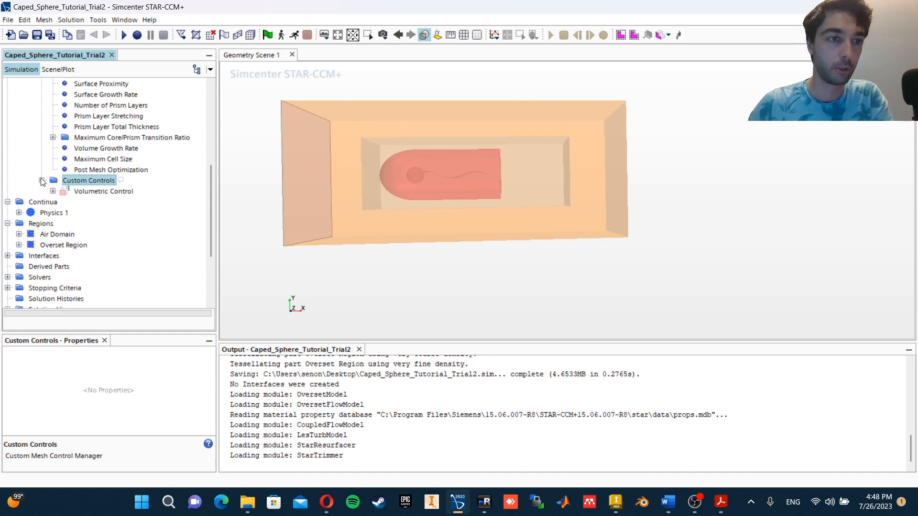
{"action": "left_click", "coordinate": [105, 191]}
{"action": "left_click", "coordinate": [127, 362]}
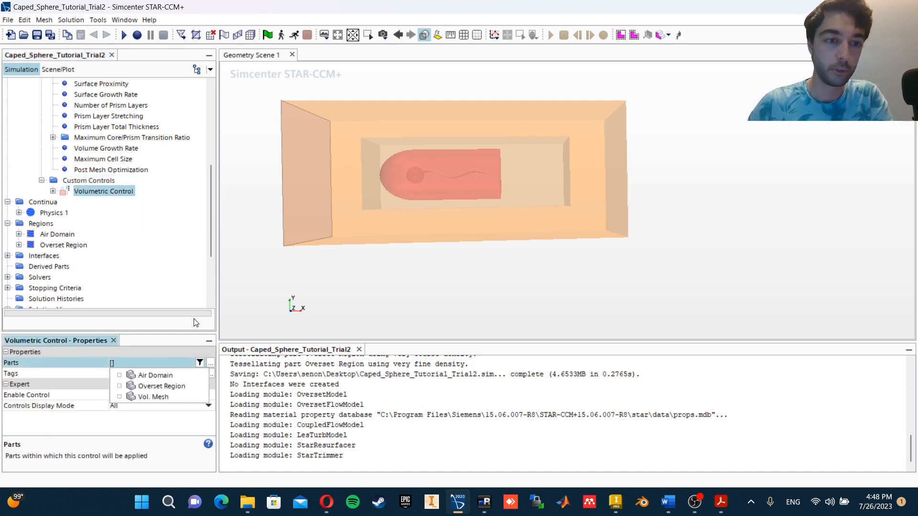
{"action": "left_click", "coordinate": [119, 397]}
{"action": "left_click", "coordinate": [178, 249]}
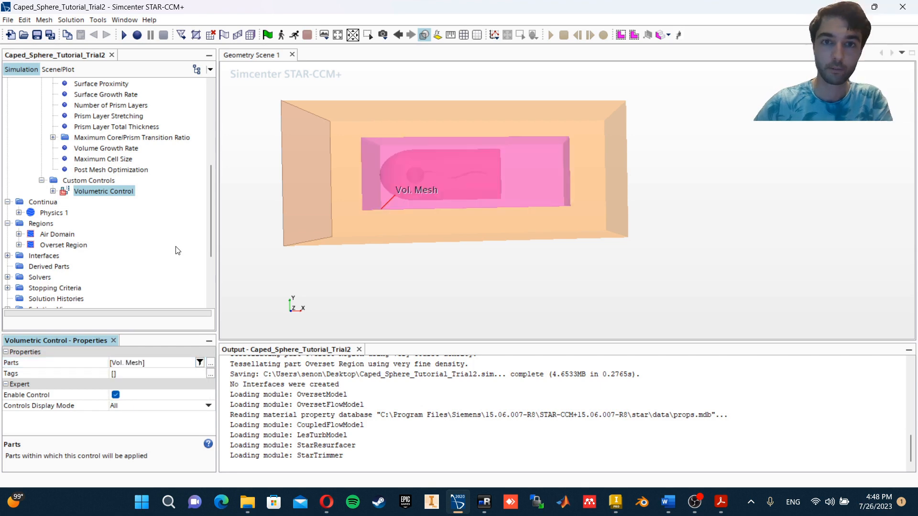
Enable a customized isotropic size for the Trimmer in the volumetric control
{"action": "left_click", "coordinate": [53, 190]}
{"action": "left_click", "coordinate": [65, 202]}
{"action": "left_click", "coordinate": [110, 212]}
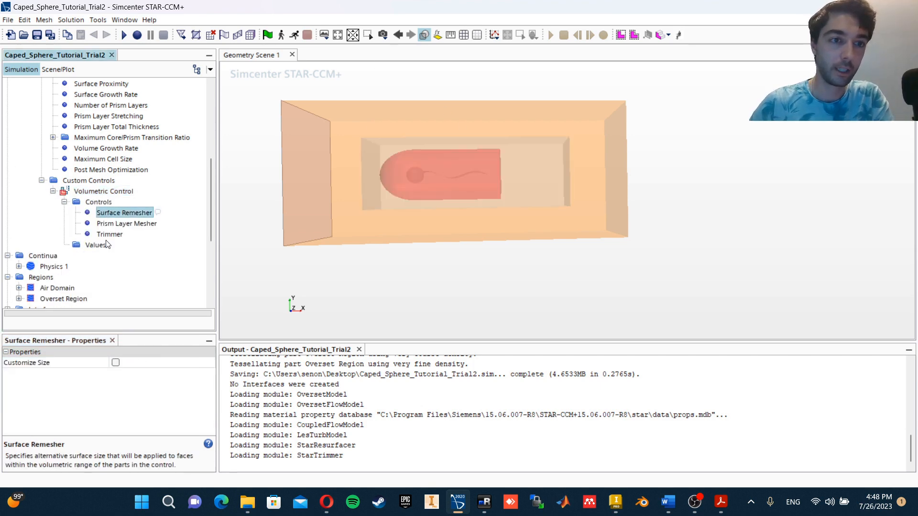
{"action": "left_click", "coordinate": [116, 362]}
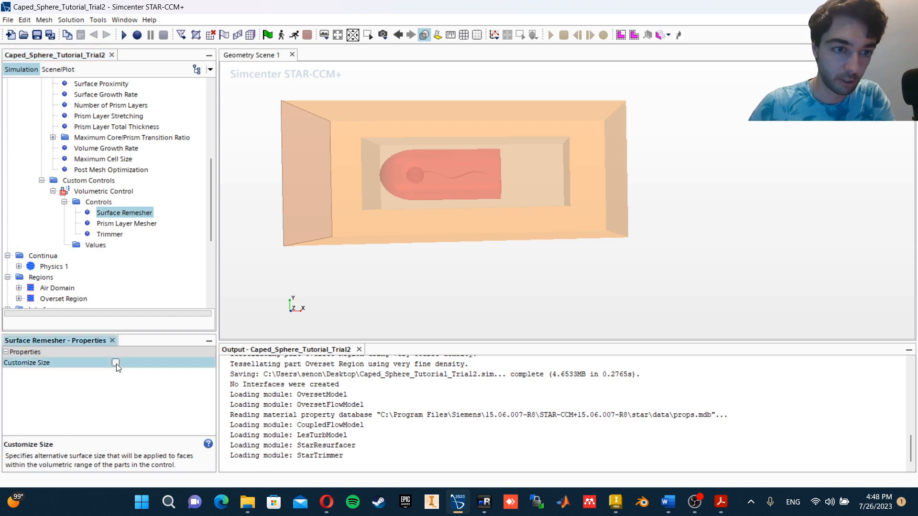
{"action": "left_click", "coordinate": [109, 234]}
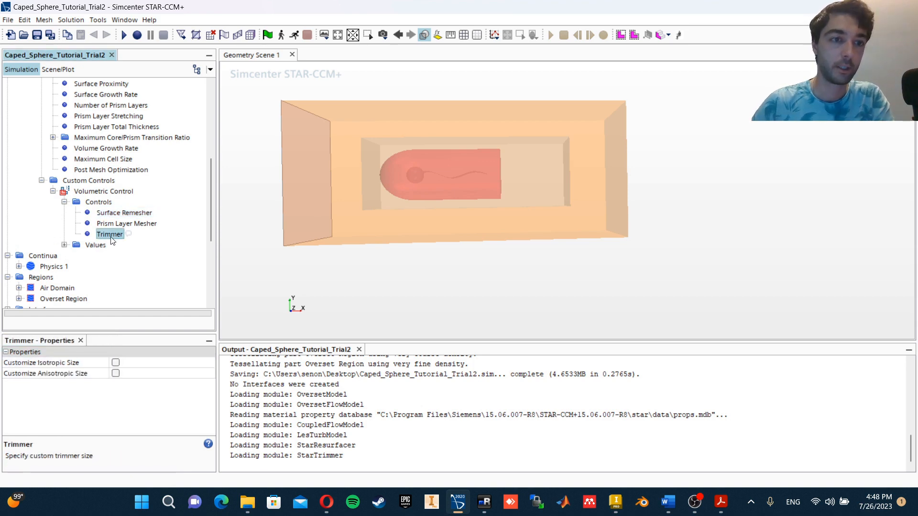
{"action": "left_click", "coordinate": [115, 363]}
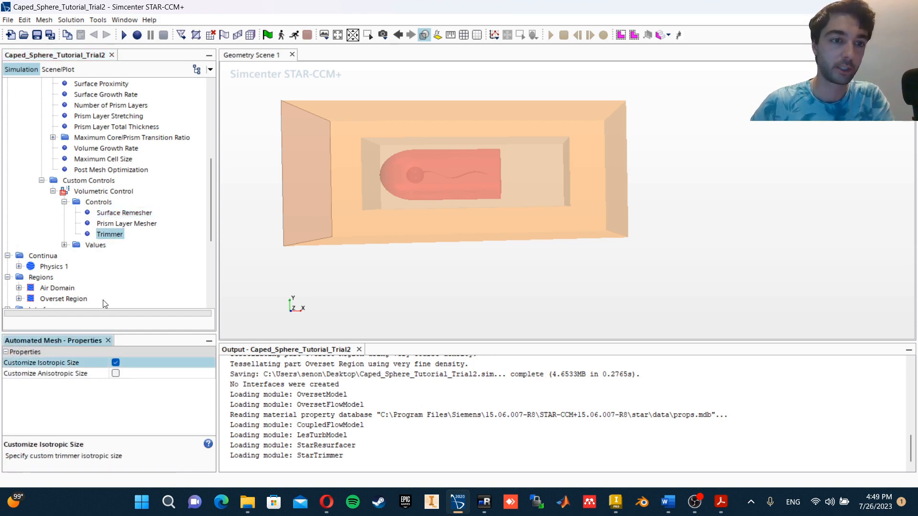
{"action": "left_click", "coordinate": [122, 223]}
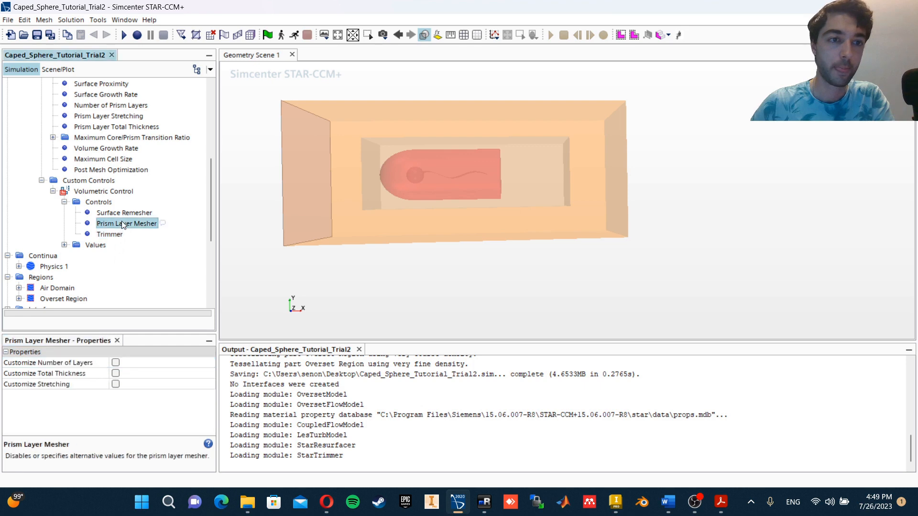
Switch the volumetric control's custom size to Absolute and set it to 1.25 cm
{"action": "left_click", "coordinate": [64, 244]}
{"action": "left_click", "coordinate": [100, 256]}
{"action": "left_click", "coordinate": [143, 362]}
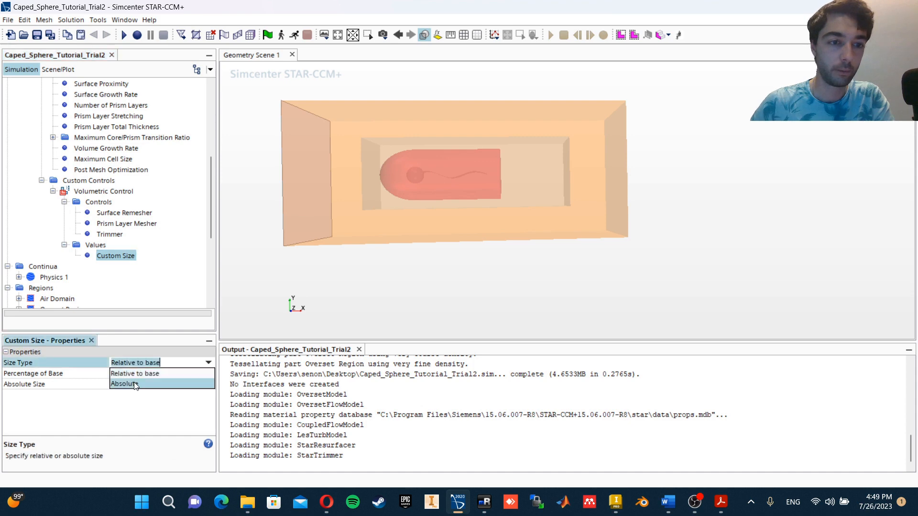
{"action": "left_click", "coordinate": [136, 384]}
{"action": "left_click", "coordinate": [139, 385]}
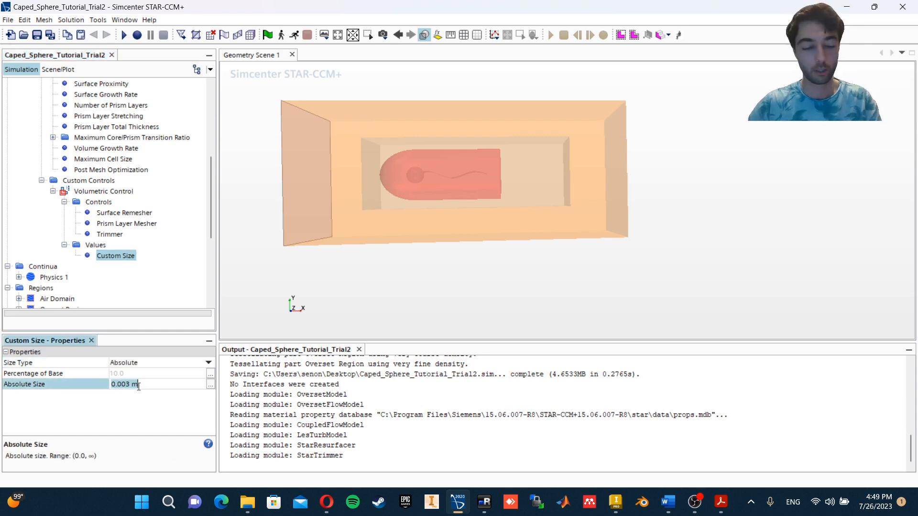
{"action": "key", "text": "ctrl+a"}
{"action": "type", "text": "1.25"}
{"action": "key", "text": "Return"}
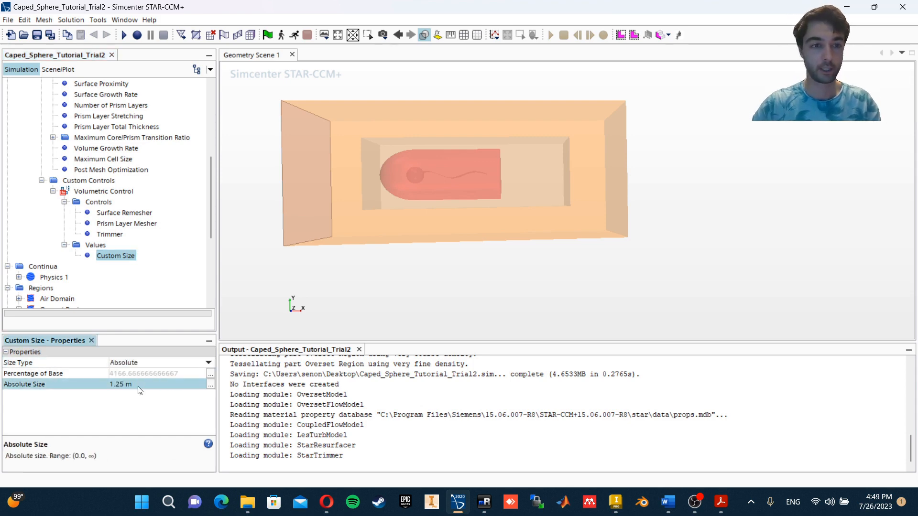
{"action": "left_click", "coordinate": [143, 385]}
{"action": "key", "text": "BackSpace"}
{"action": "type", "text": "cm"}
{"action": "key", "text": "Return"}
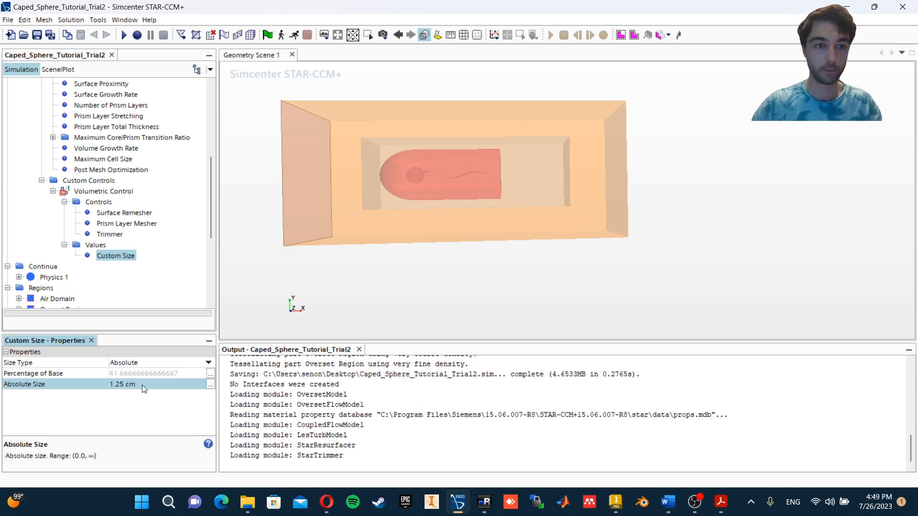
Collapse the volumetric, default and custom control nodes and save the simulation
{"action": "left_click", "coordinate": [53, 192]}
{"action": "scroll", "coordinate": [54, 191], "scroll_direction": "up", "scroll_amount": 4}
{"action": "left_click", "coordinate": [42, 149]}
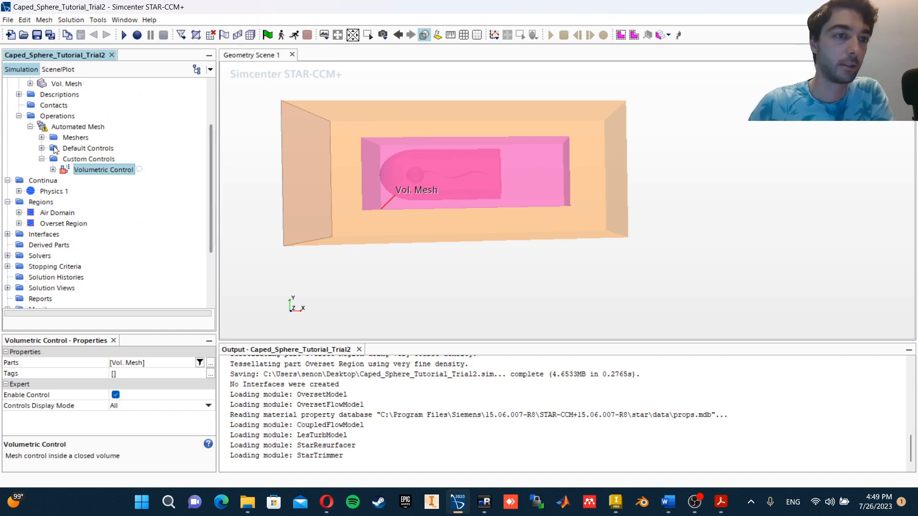
{"action": "left_click", "coordinate": [42, 159]}
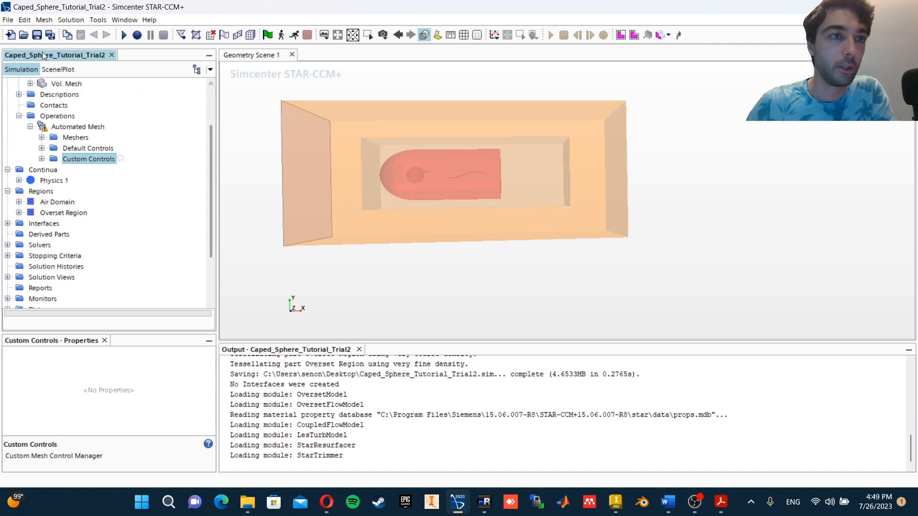
{"action": "left_click", "coordinate": [36, 35]}
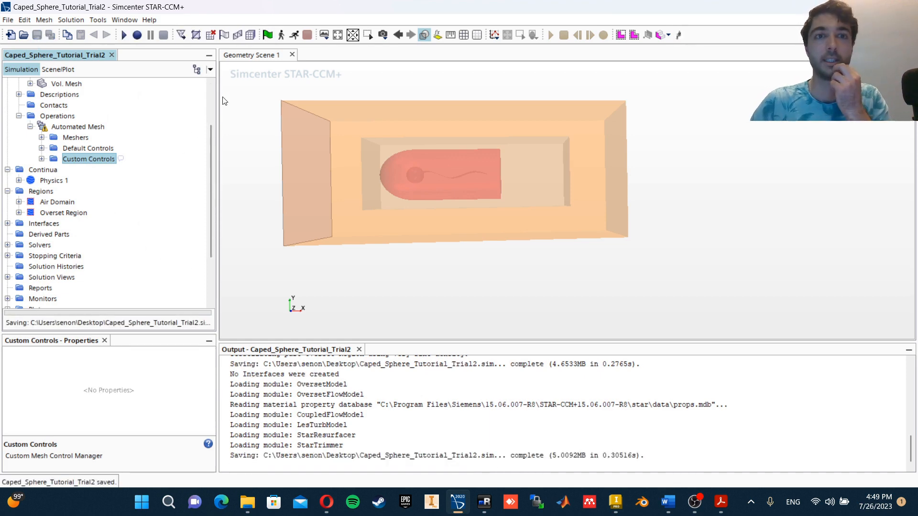
Set the Automated Mesh operation's mesher execution mode to Parallel and enable per-part meshing
{"action": "left_click", "coordinate": [77, 127]}
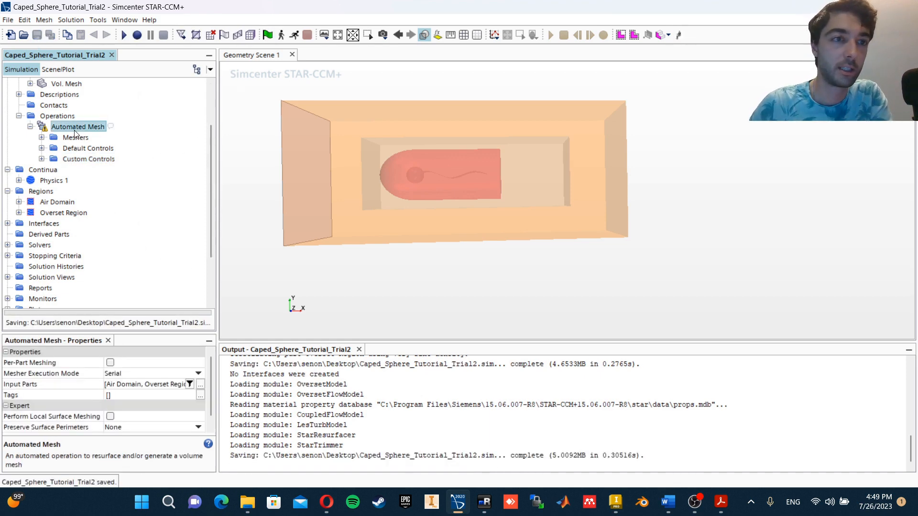
{"action": "left_click", "coordinate": [50, 374]}
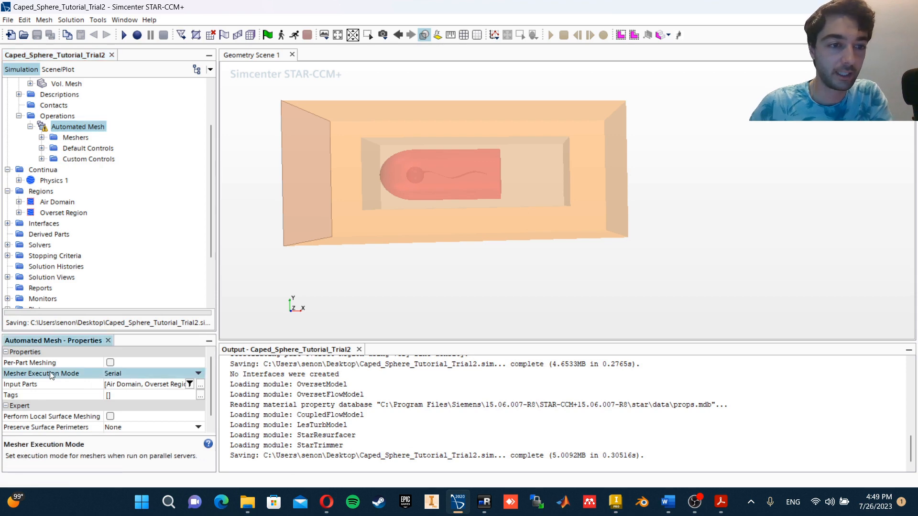
{"action": "left_click", "coordinate": [131, 377]}
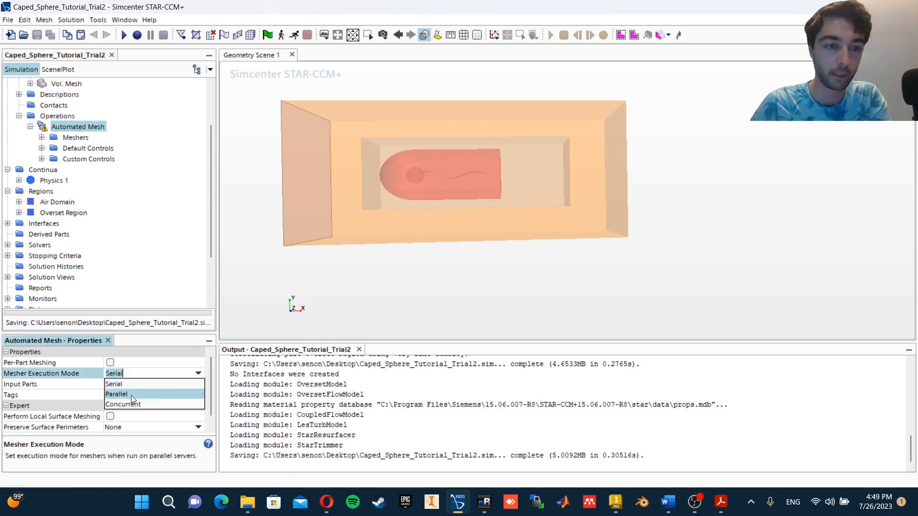
{"action": "left_click", "coordinate": [131, 395]}
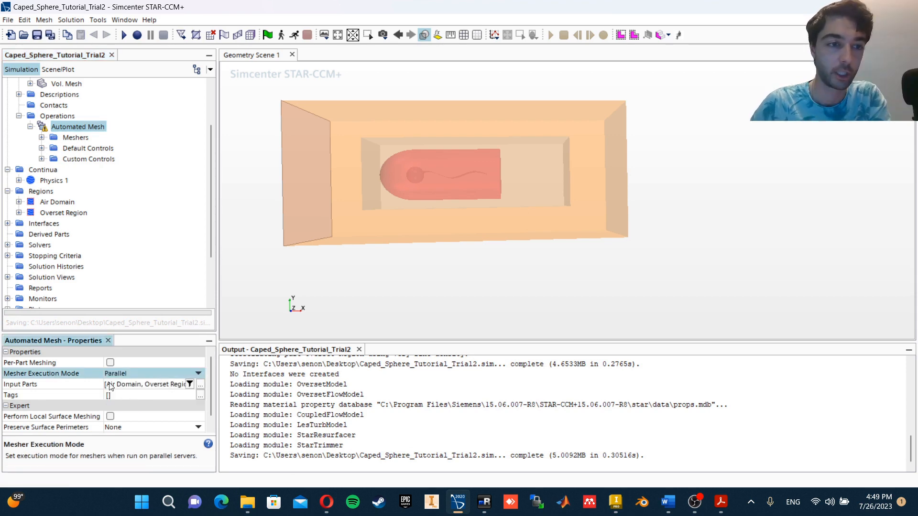
{"action": "left_click", "coordinate": [68, 364]}
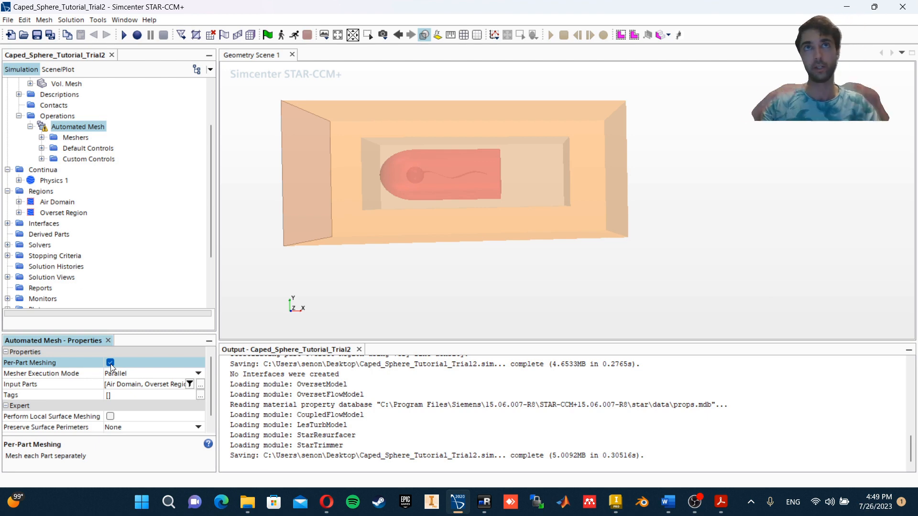
Execute the Automated Mesh operation to generate the mesh for both regions
{"action": "right_click", "coordinate": [65, 125]}
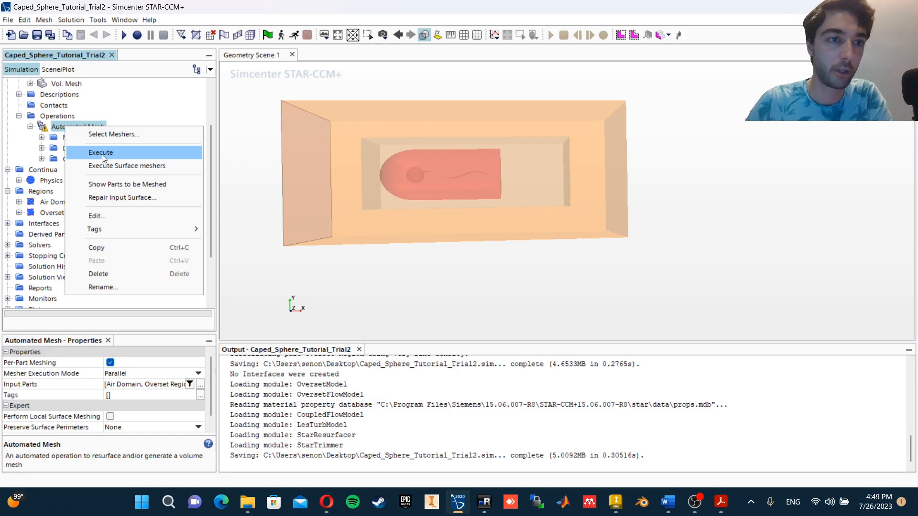
{"action": "left_click", "coordinate": [102, 154]}
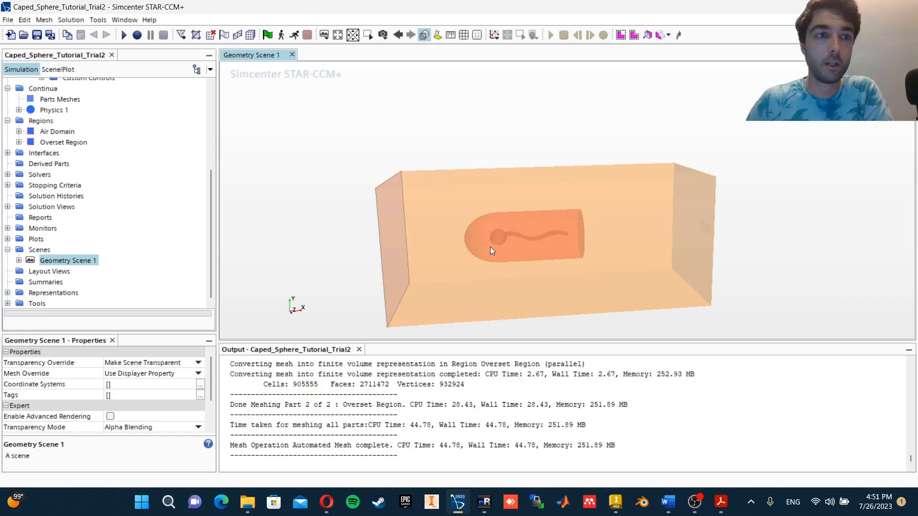
{"action": "left_click_drag", "start_coordinate": [491, 250], "coordinate": [430, 211]}
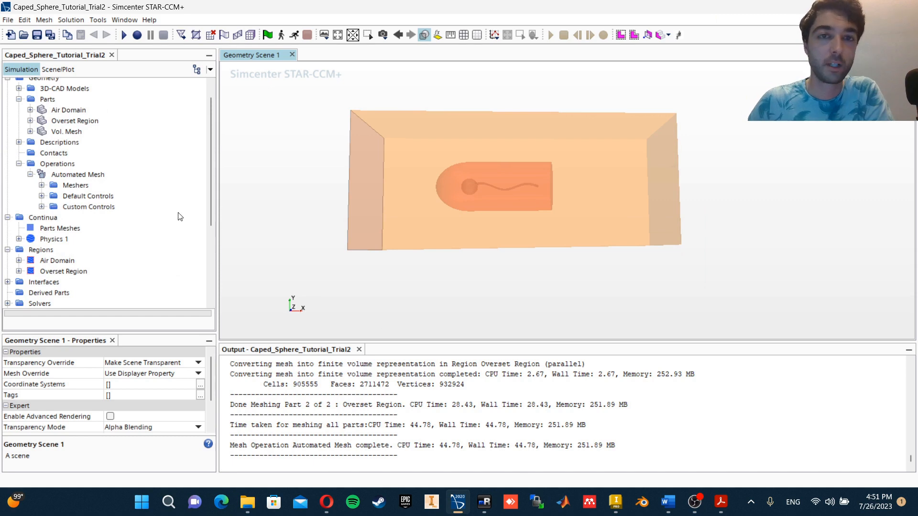
{"action": "mouse_move", "coordinate": [537, 237]}
{"action": "left_mouse_down"}
{"action": "mouse_move", "coordinate": [537, 261]}
{"action": "mouse_move", "coordinate": [510, 205]}
{"action": "left_mouse_up"}
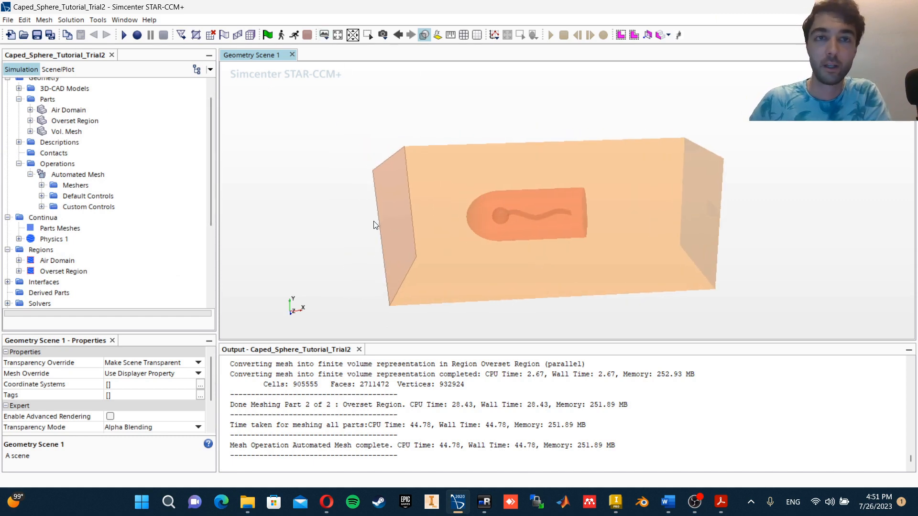
Create a new mesh scene and turn off its transparency so the mesh displays opaque
{"action": "left_click", "coordinate": [324, 35]}
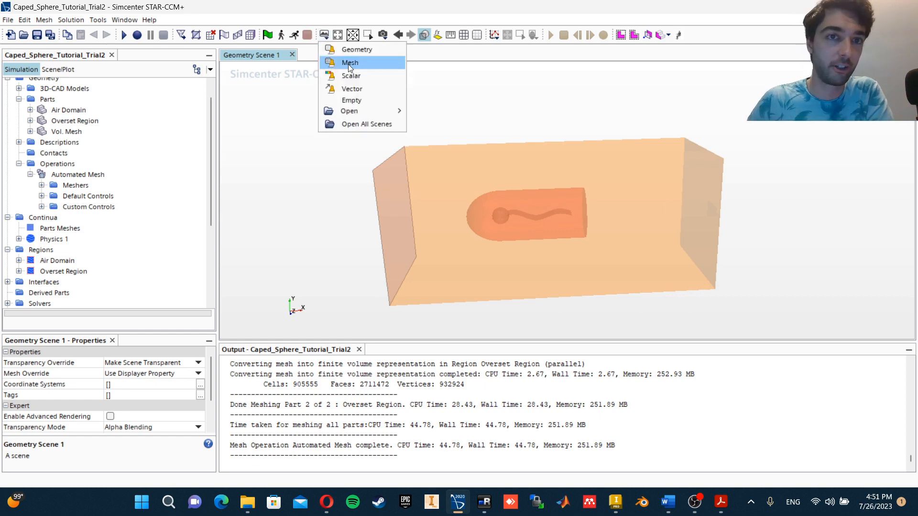
{"action": "scroll", "coordinate": [85, 219], "scroll_direction": "down", "scroll_amount": 4}
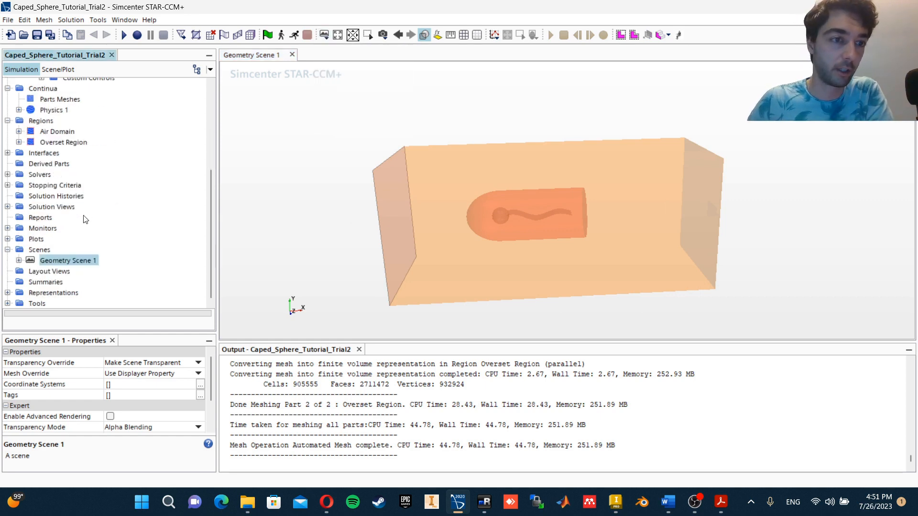
{"action": "right_click", "coordinate": [43, 250]}
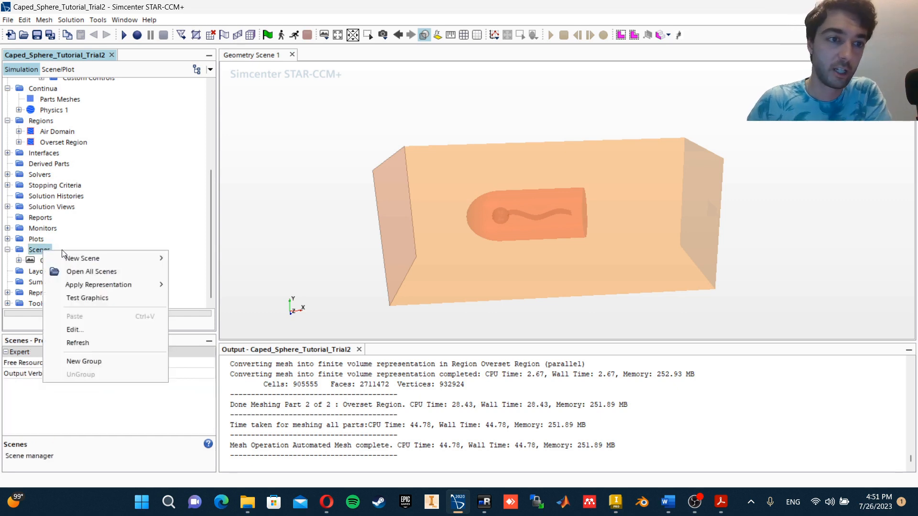
{"action": "mouse_move", "coordinate": [93, 258]}
{"action": "left_click", "coordinate": [192, 271]}
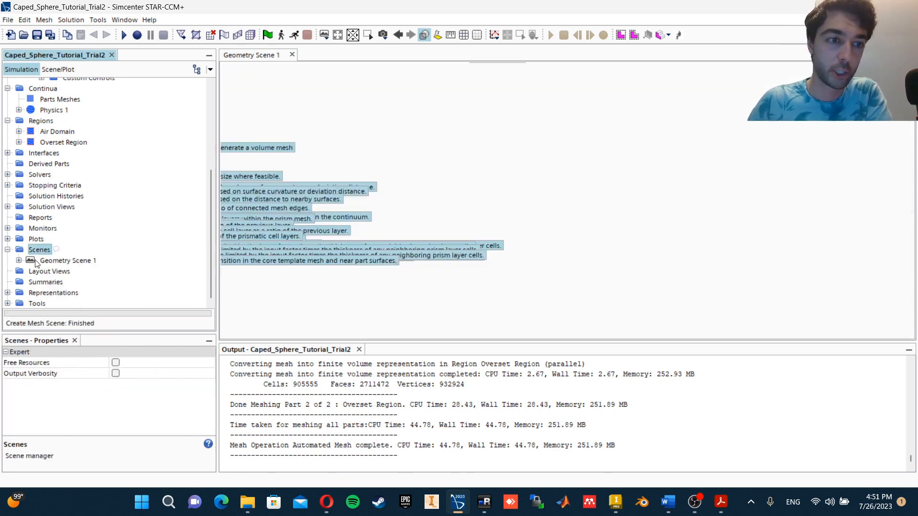
{"action": "left_click", "coordinate": [424, 34]}
{"action": "left_click_drag", "start_coordinate": [566, 179], "coordinate": [534, 178]}
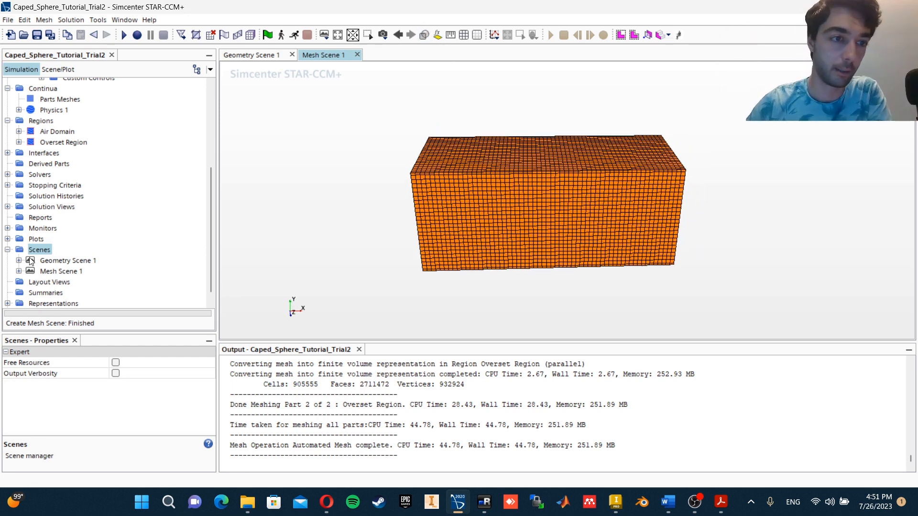
Create a plane section of the Air Domain and Overset Region with normal [0, 0, 1] m and no displayer
{"action": "left_click", "coordinate": [19, 271]}
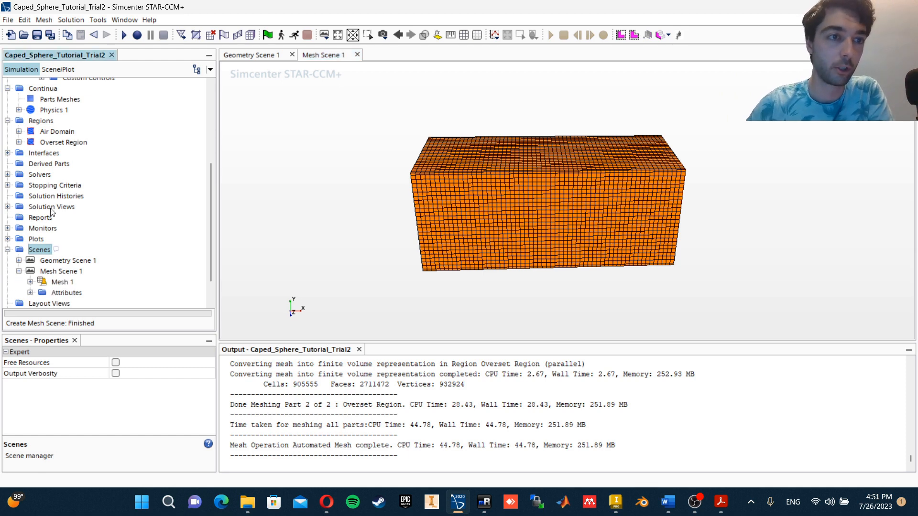
{"action": "left_click", "coordinate": [38, 163]}
{"action": "right_click", "coordinate": [39, 165]}
{"action": "mouse_move", "coordinate": [90, 174]}
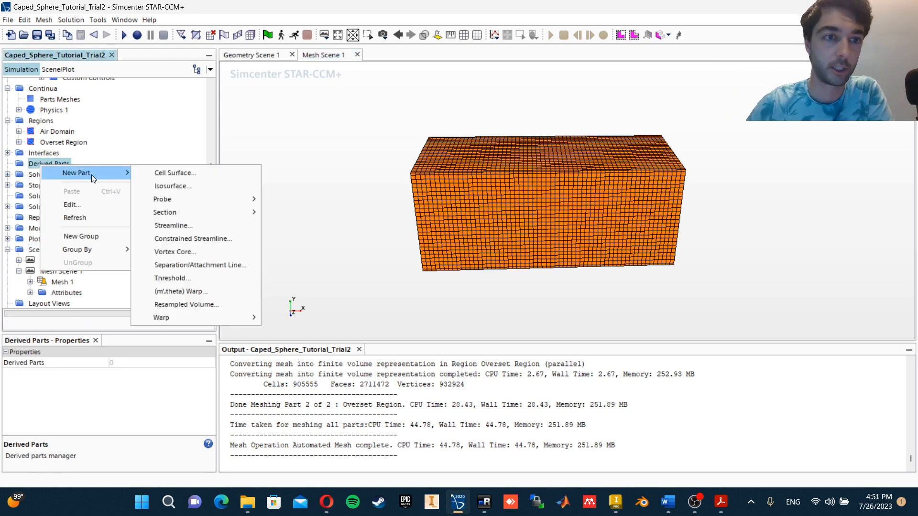
{"action": "mouse_move", "coordinate": [203, 211]}
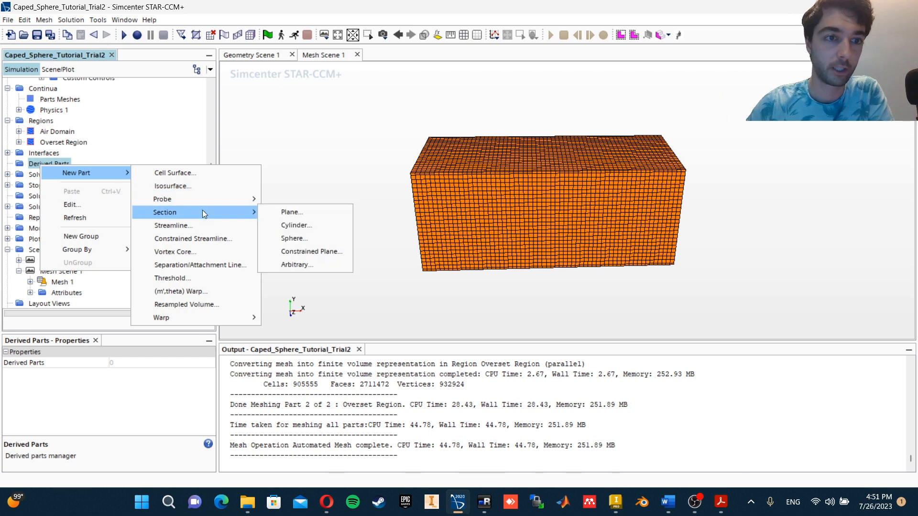
{"action": "left_click", "coordinate": [291, 212]}
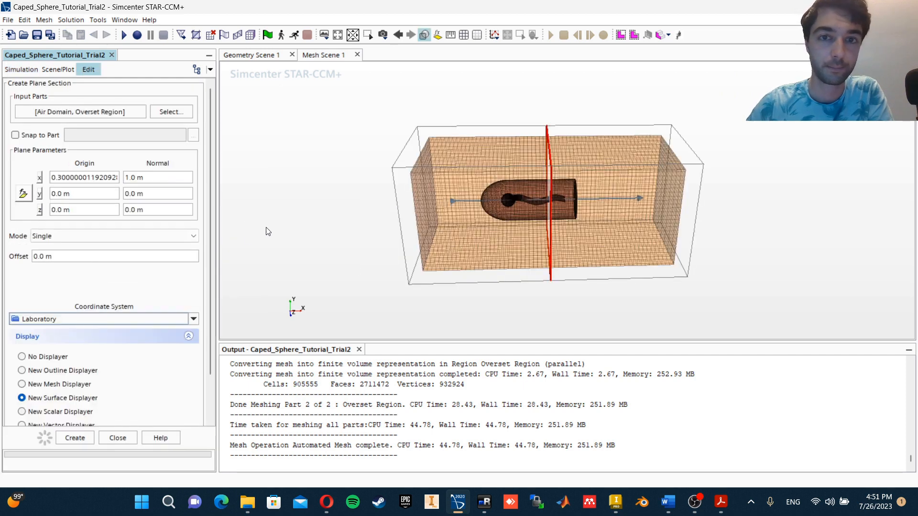
{"action": "left_click", "coordinate": [41, 356]}
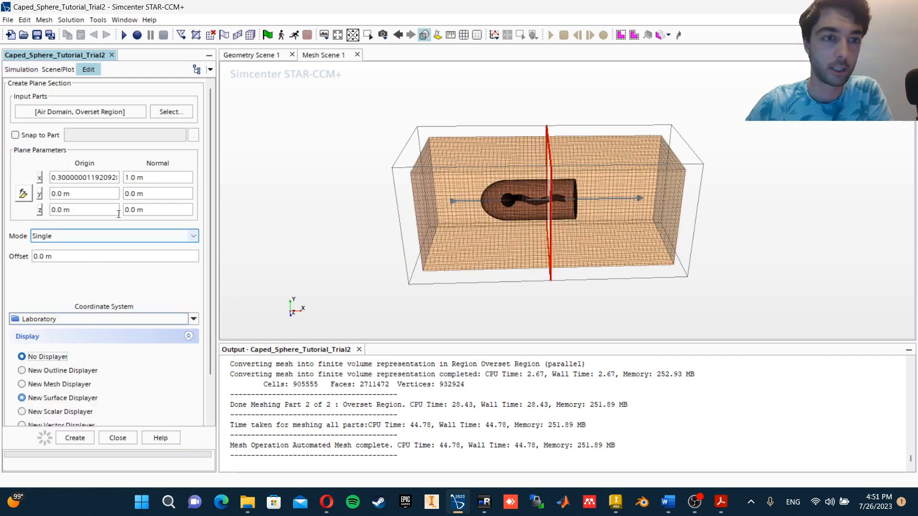
{"action": "left_click", "coordinate": [144, 210]}
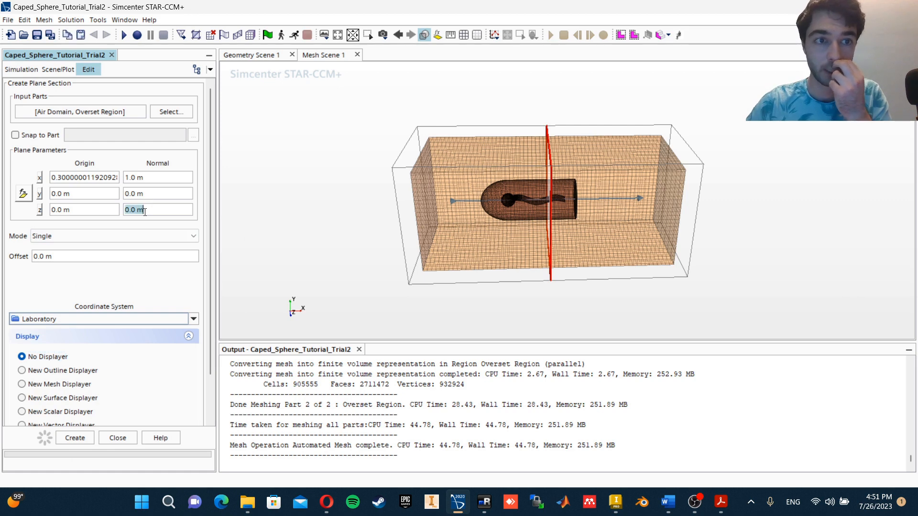
{"action": "type", "text": "1"}
{"action": "left_click", "coordinate": [151, 178]}
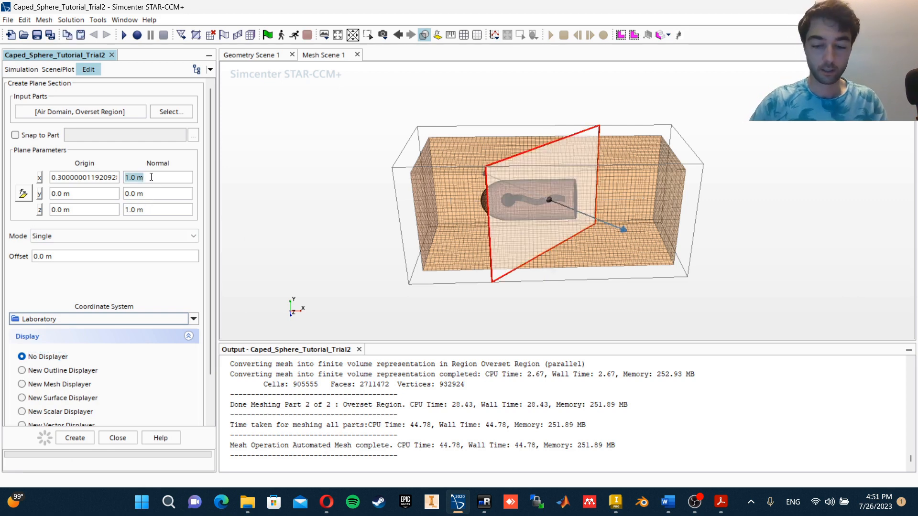
{"action": "type", "text": "0"}
{"action": "key", "text": "Return"}
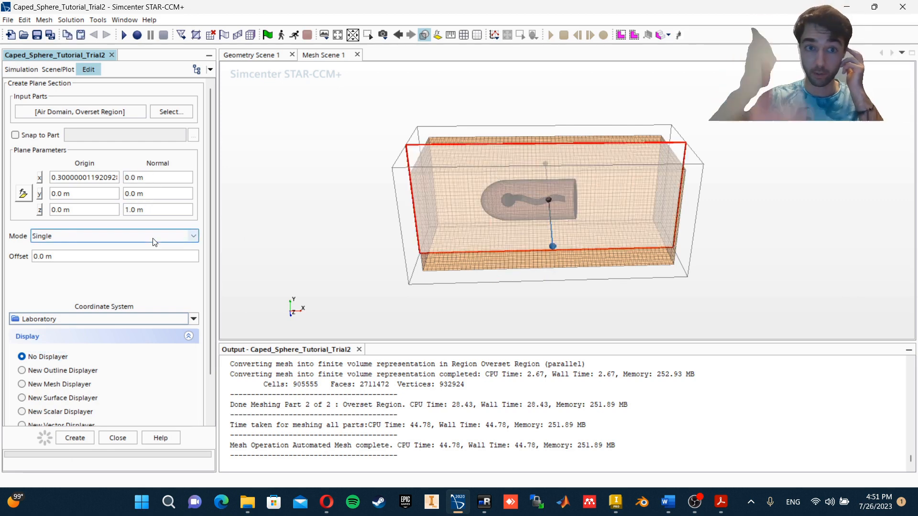
{"action": "left_click", "coordinate": [75, 438]}
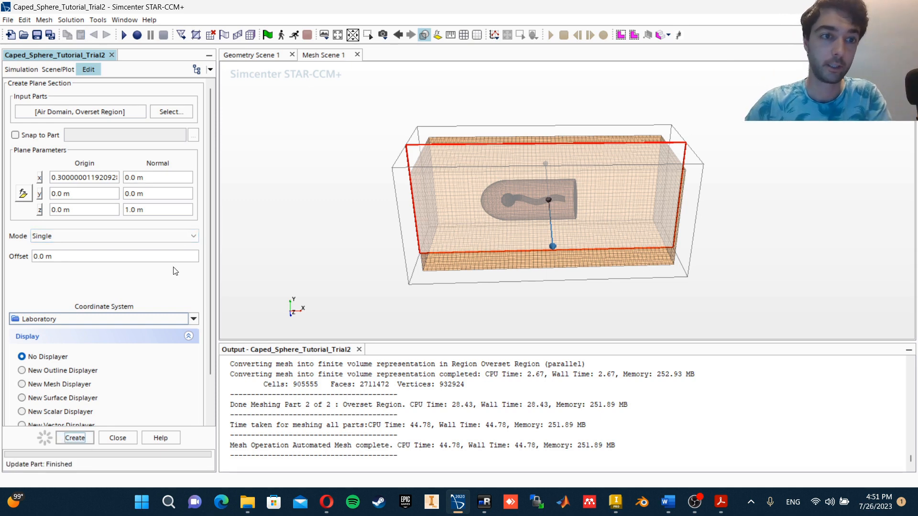
Create a second plane section of both regions with normal [0, 1, 0] m and finish creating sections
{"action": "left_click", "coordinate": [157, 179]}
{"action": "type", "text": "1"}
{"action": "left_click", "coordinate": [154, 209]}
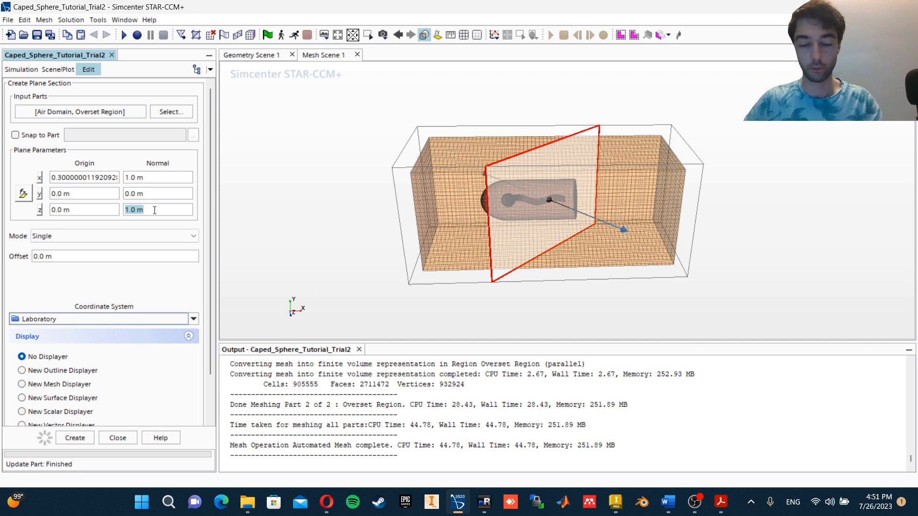
{"action": "type", "text": "0"}
{"action": "left_click", "coordinate": [156, 193]}
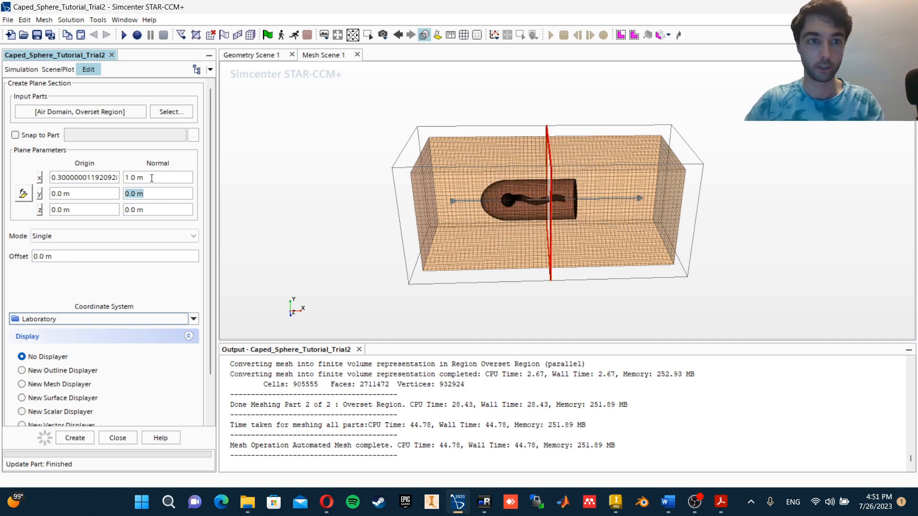
{"action": "type", "text": "1"}
{"action": "left_click", "coordinate": [147, 178]}
{"action": "type", "text": "0"}
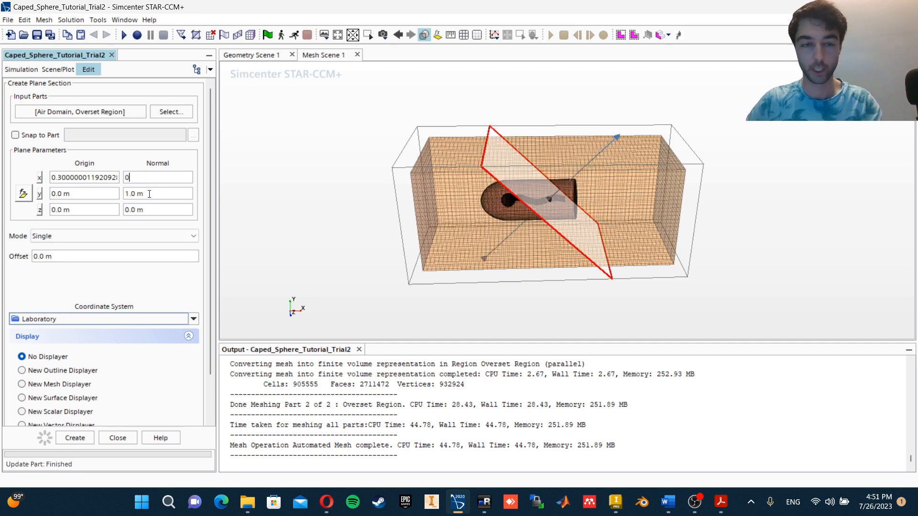
{"action": "left_click", "coordinate": [149, 193]}
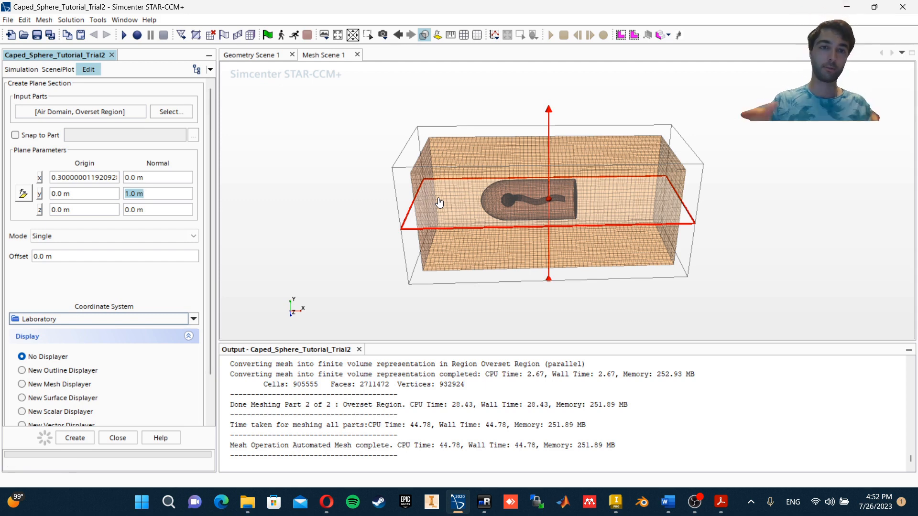
{"action": "left_click", "coordinate": [90, 439]}
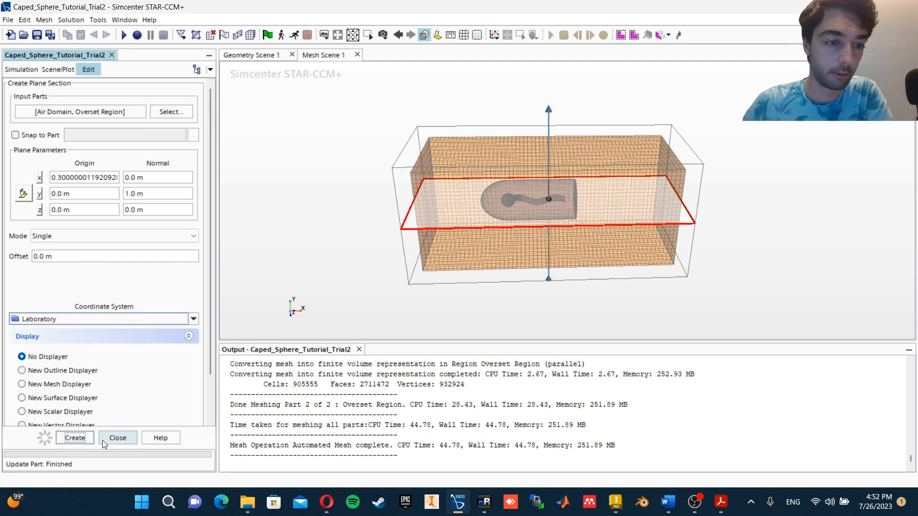
{"action": "left_click", "coordinate": [104, 440]}
Rename the Z-normal derived part Plane Section as ZNorm_Plane
{"action": "left_click", "coordinate": [7, 272]}
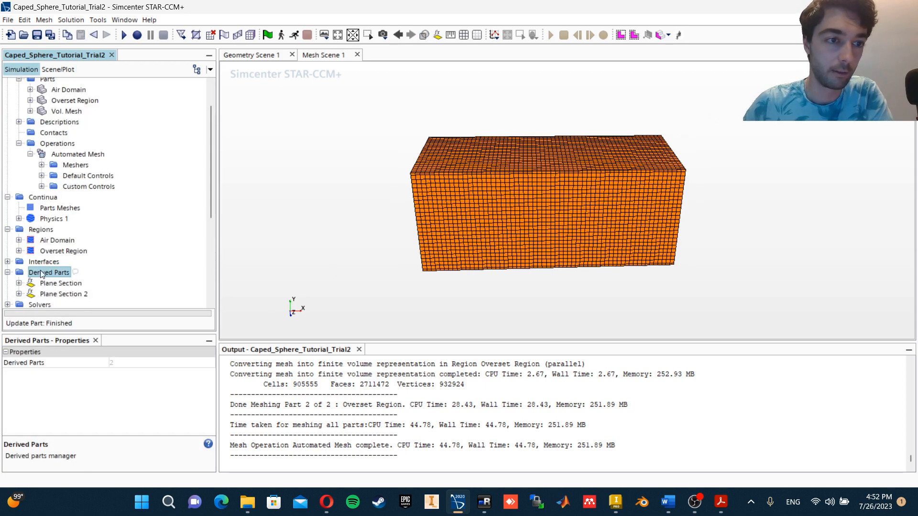
{"action": "left_click", "coordinate": [56, 283]}
{"action": "scroll", "coordinate": [70, 222], "scroll_direction": "down", "scroll_amount": 2}
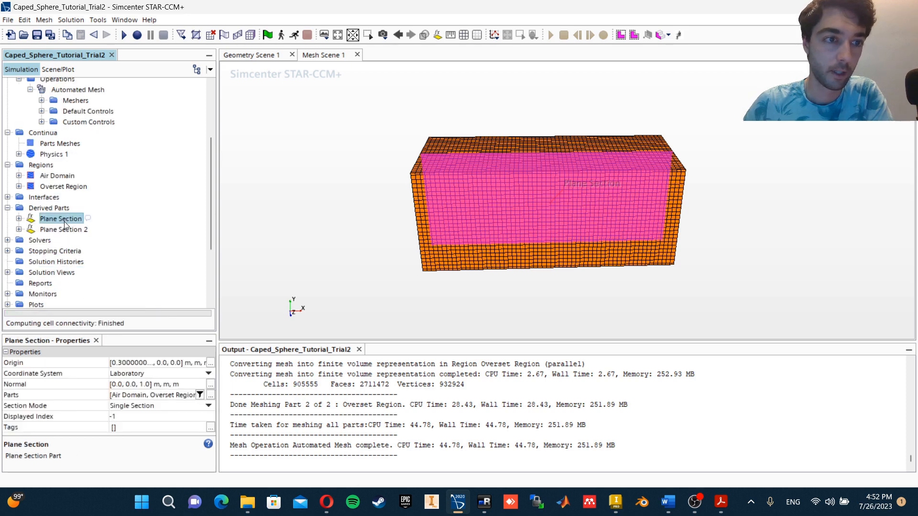
{"action": "right_click", "coordinate": [65, 222]}
{"action": "left_click", "coordinate": [100, 345]}
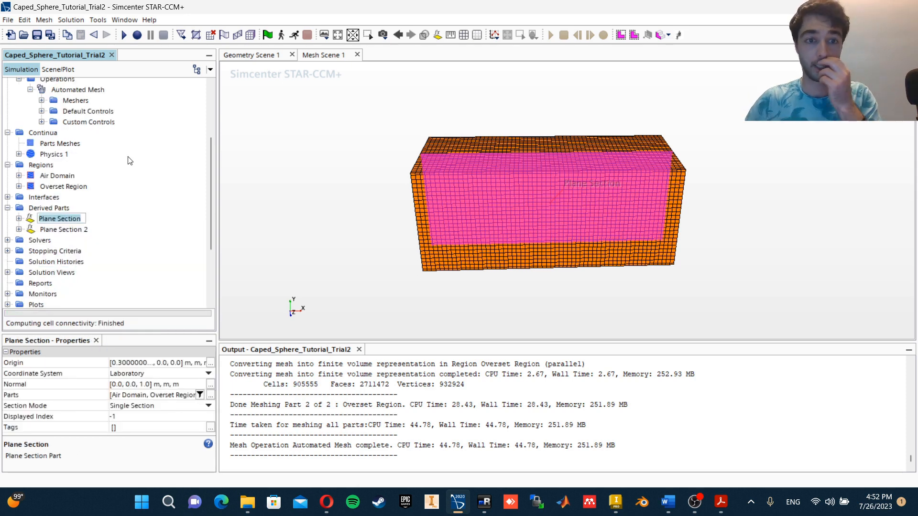
{"action": "type", "text": "Z"}
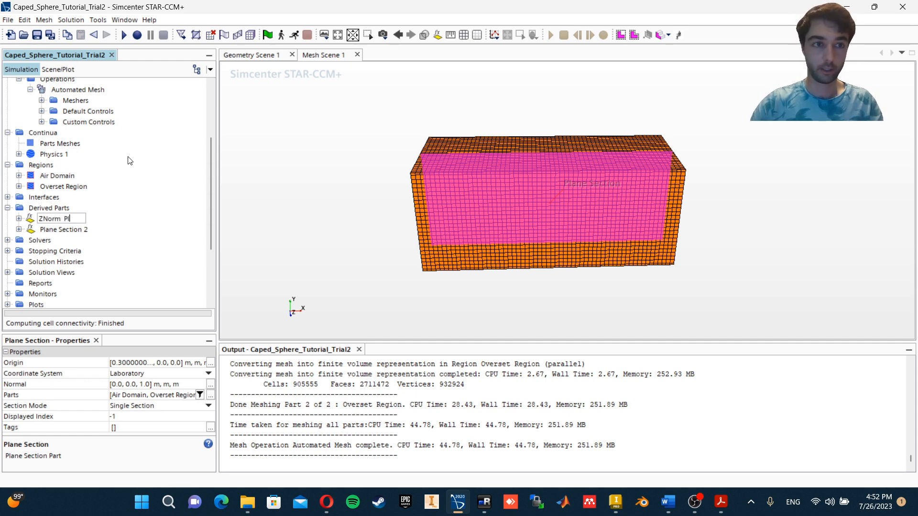
{"action": "type", "text": "Norm_Plane"}
{"action": "key", "text": "Return"}
Rename the Y-normal derived part Plane Section 2 as YNorm_Planev
{"action": "right_click", "coordinate": [67, 230]}
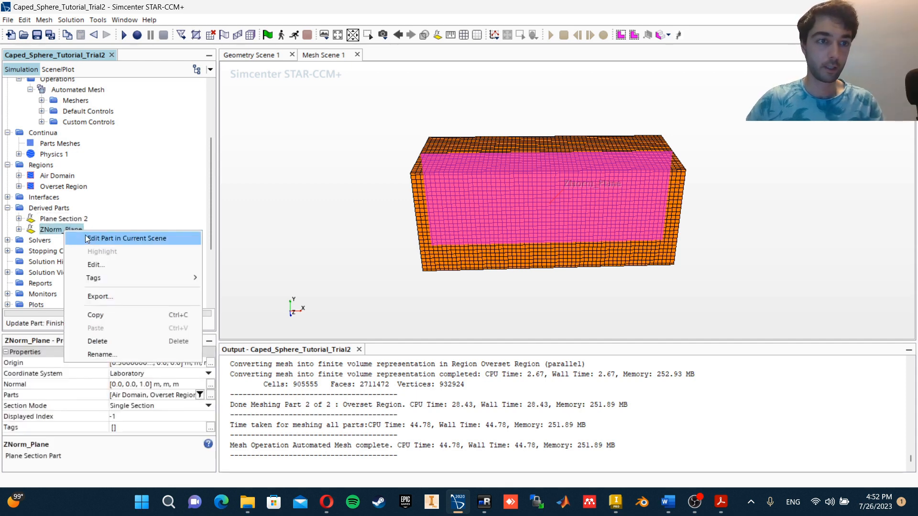
{"action": "left_click", "coordinate": [106, 353]}
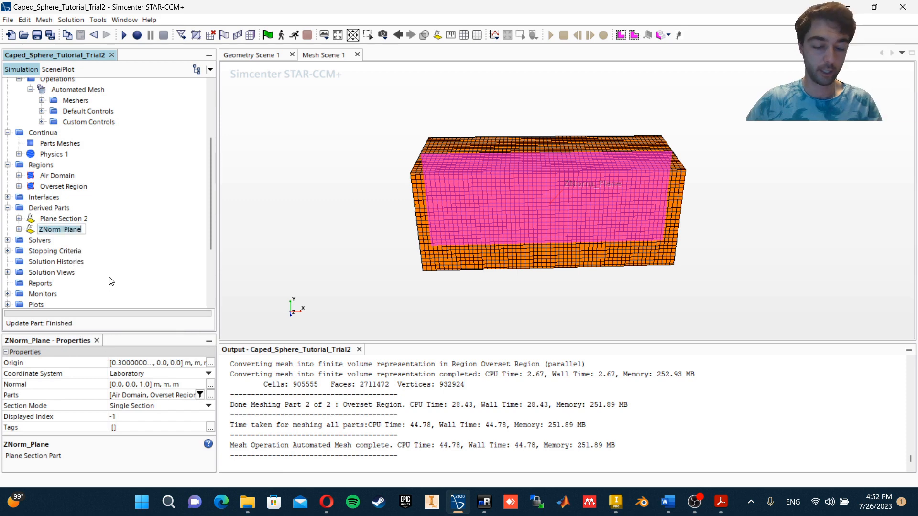
{"action": "left_click", "coordinate": [50, 220]}
{"action": "right_click", "coordinate": [50, 220]}
{"action": "left_click", "coordinate": [90, 338]}
{"action": "type", "text": "ZNorm_Plane"}
{"action": "type", "text": "v"}
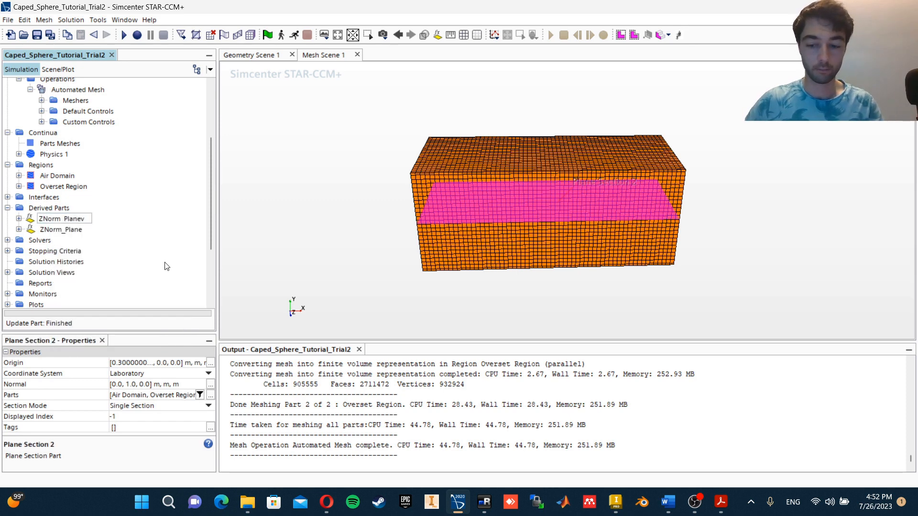
{"action": "key", "text": "Home"}
{"action": "key", "text": "Delete"}
{"action": "type", "text": "Y"}
{"action": "key", "text": "Return"}
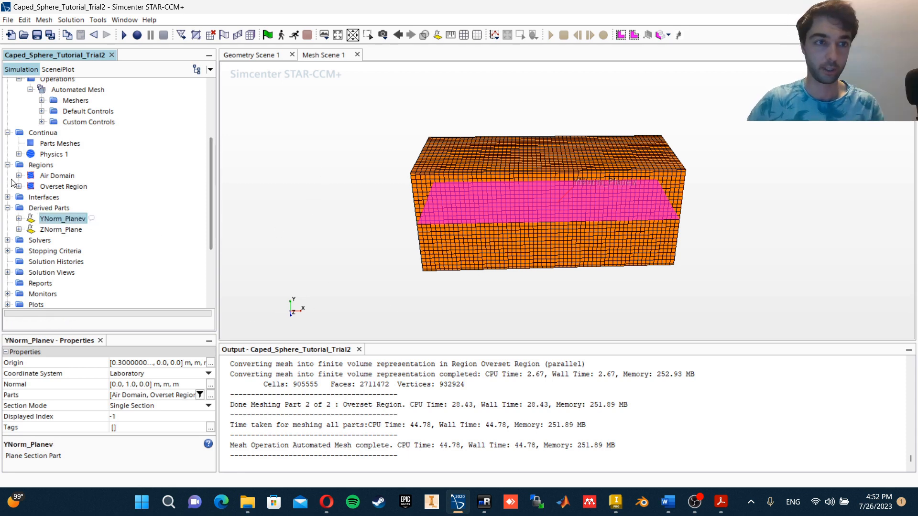
Add both plane sections to the existing Mesh 1 displayer of the mesh scene
{"action": "left_click", "coordinate": [61, 224], "text": "ctrl"}
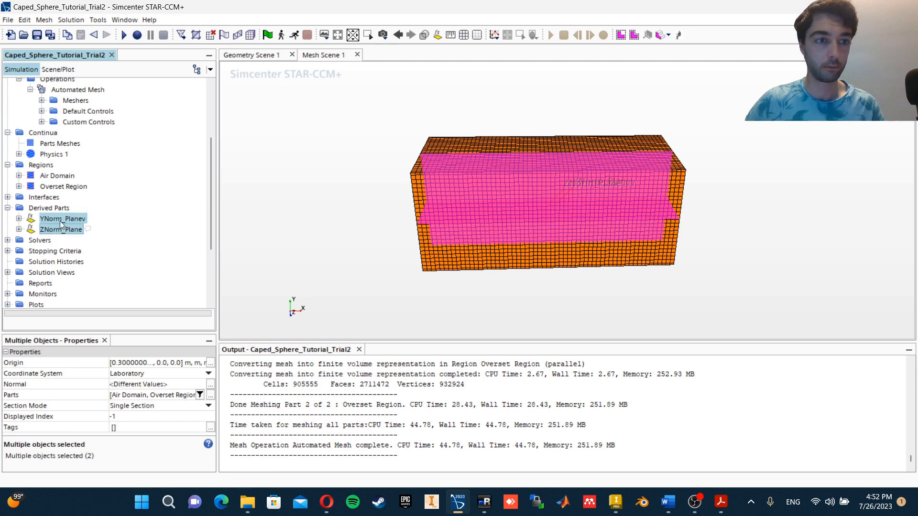
{"action": "left_click_drag", "start_coordinate": [59, 221], "coordinate": [459, 287]}
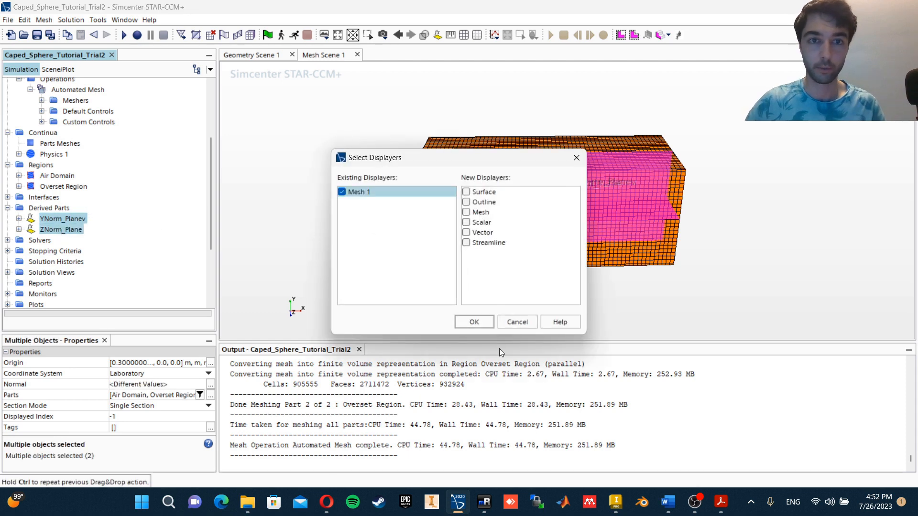
{"action": "left_click", "coordinate": [473, 322]}
Set the Mesh 1 displayer's parts to only the derived parts, leaving the regions out
{"action": "scroll", "coordinate": [43, 239], "scroll_direction": "down", "scroll_amount": 3}
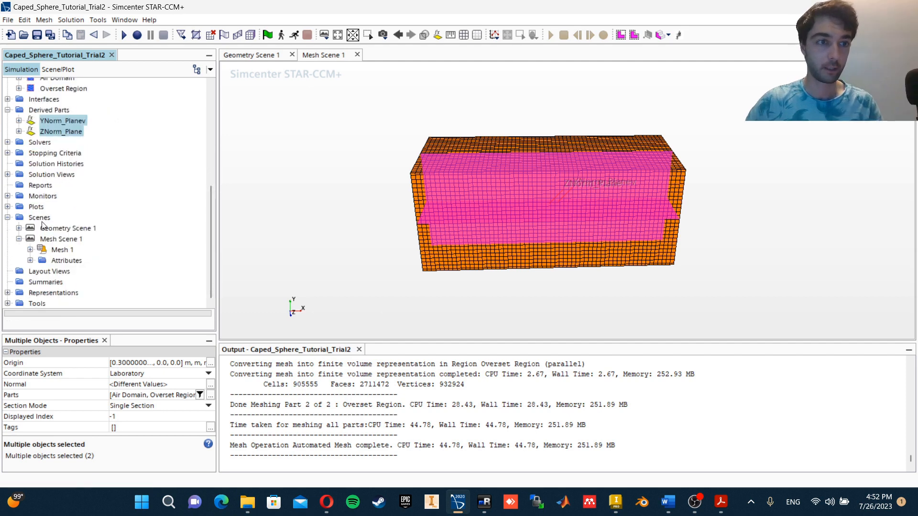
{"action": "left_click", "coordinate": [57, 69]}
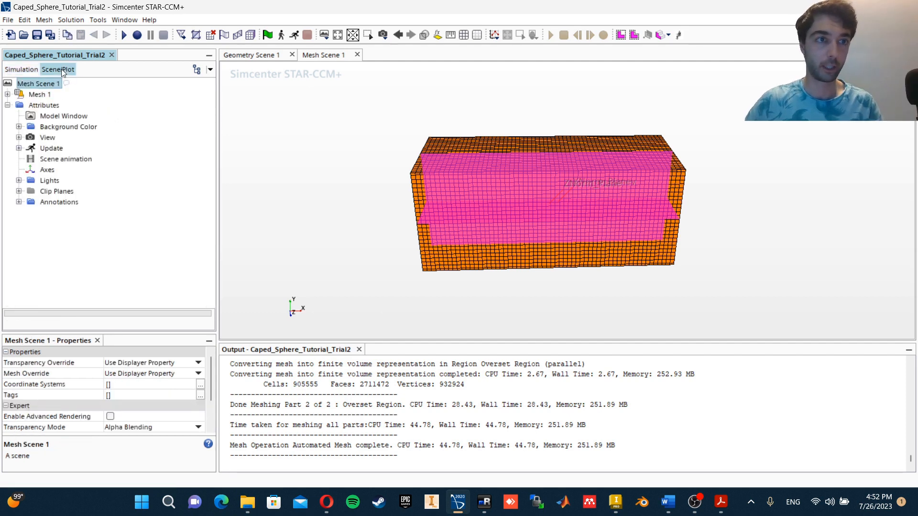
{"action": "left_click", "coordinate": [7, 94]}
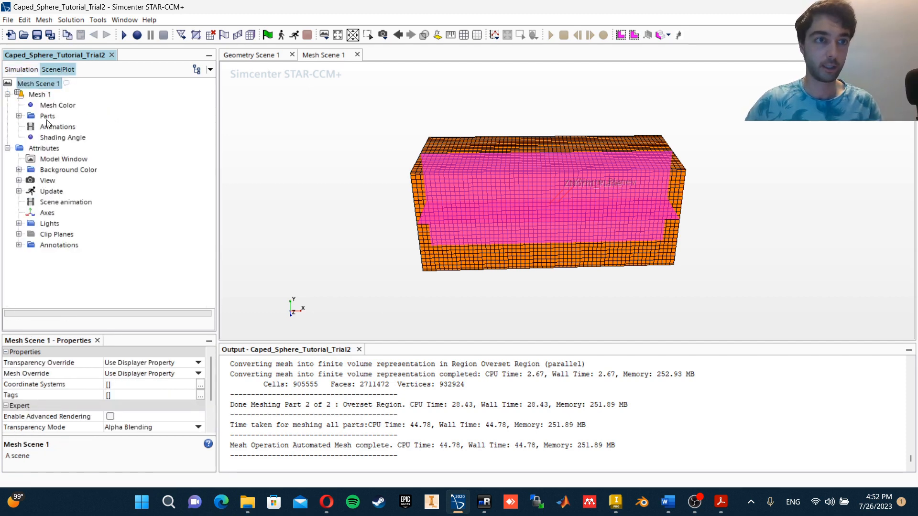
{"action": "left_click", "coordinate": [46, 115]}
{"action": "left_click", "coordinate": [210, 363]}
{"action": "left_click", "coordinate": [275, 116]}
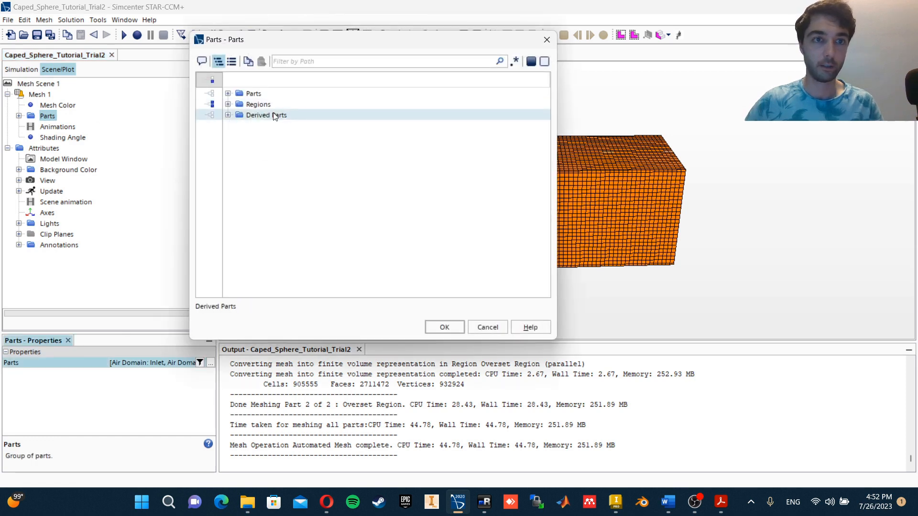
{"action": "left_click", "coordinate": [275, 116]}
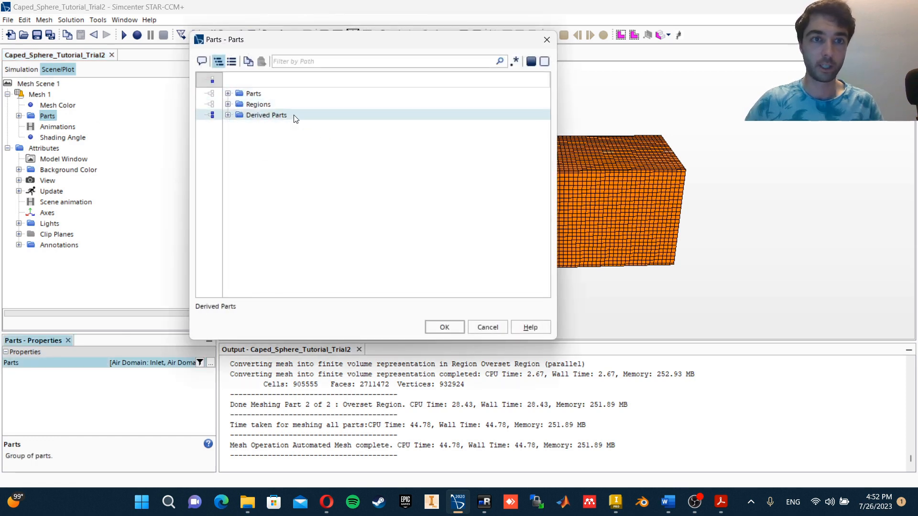
{"action": "left_click", "coordinate": [447, 331]}
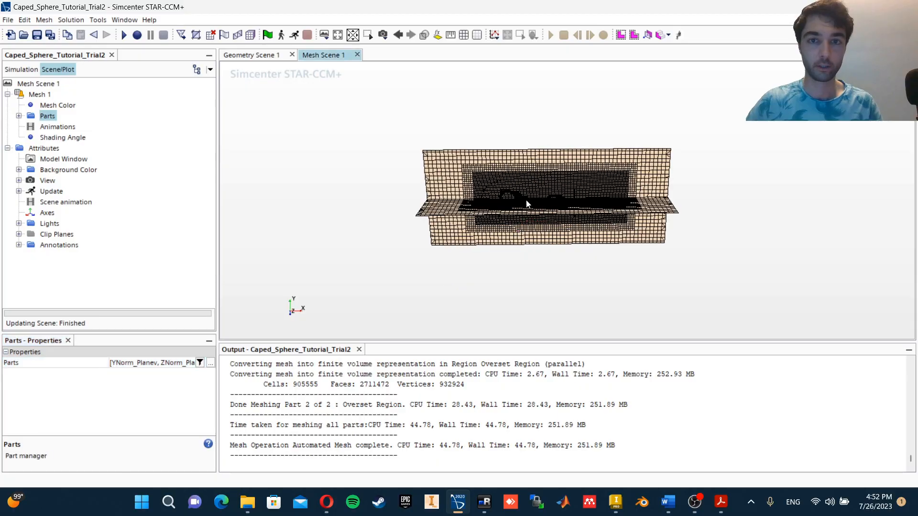
Examine the section mesh around the sphere, the thin curved cape and its end, then the surrounding refinement zones
{"action": "scroll", "coordinate": [510, 206], "scroll_direction": "up", "scroll_amount": 5}
{"action": "scroll", "coordinate": [511, 206], "scroll_direction": "up", "scroll_amount": 10}
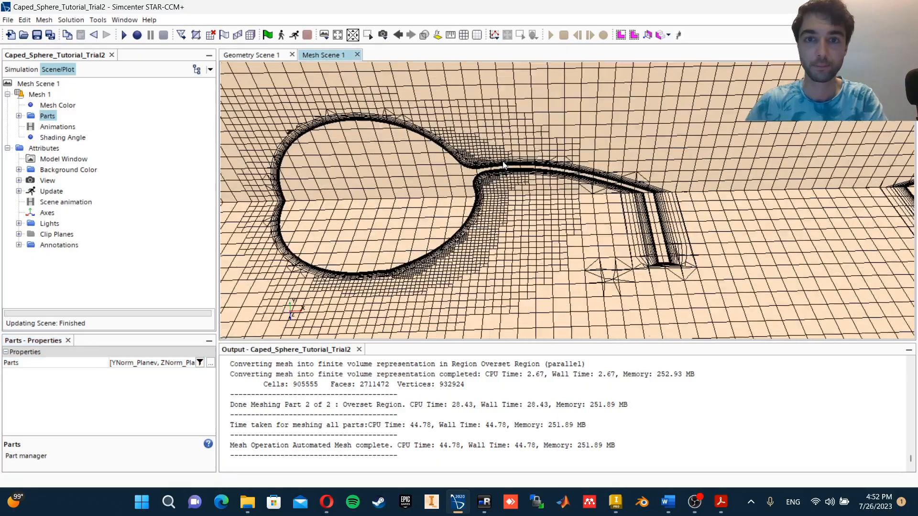
{"action": "scroll", "coordinate": [596, 168], "scroll_direction": "up", "scroll_amount": 6}
{"action": "scroll", "coordinate": [486, 149], "scroll_direction": "down", "scroll_amount": 10}
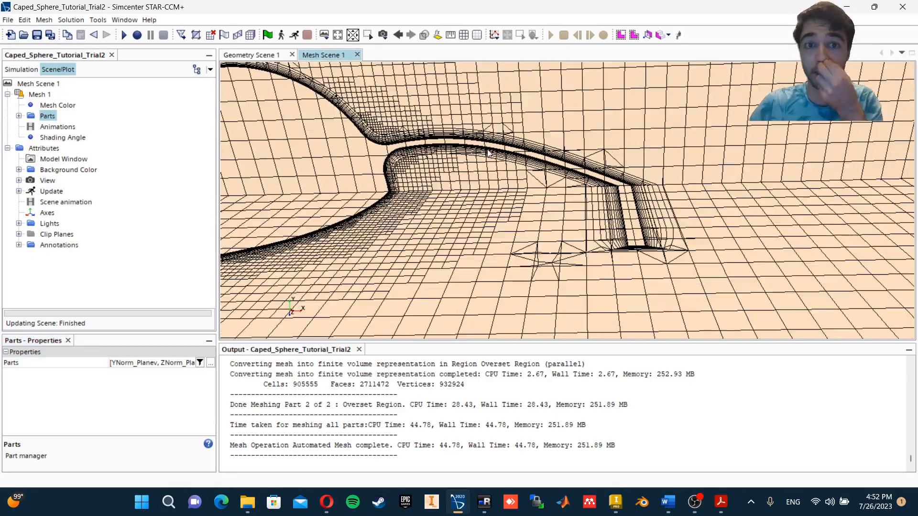
{"action": "mouse_move", "coordinate": [520, 183]}
{"action": "left_mouse_down"}
{"action": "mouse_move", "coordinate": [558, 219]}
{"action": "mouse_move", "coordinate": [532, 211]}
{"action": "mouse_move", "coordinate": [432, 234]}
{"action": "mouse_move", "coordinate": [489, 248]}
{"action": "mouse_move", "coordinate": [549, 248]}
{"action": "left_mouse_up"}
{"action": "scroll", "coordinate": [549, 248], "scroll_direction": "up", "scroll_amount": 4}
{"action": "scroll", "coordinate": [599, 205], "scroll_direction": "down", "scroll_amount": 6}
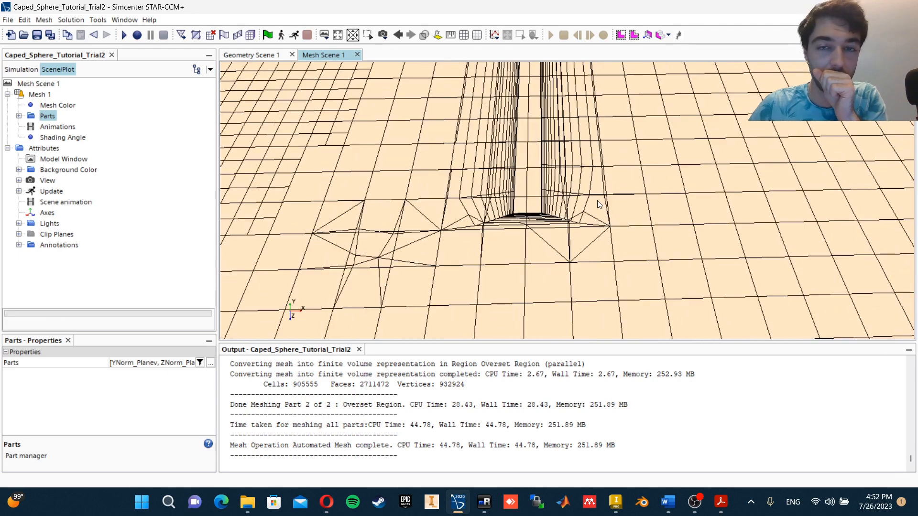
{"action": "scroll", "coordinate": [599, 204], "scroll_direction": "down", "scroll_amount": 5}
{"action": "left_click_drag", "start_coordinate": [528, 250], "coordinate": [520, 219]}
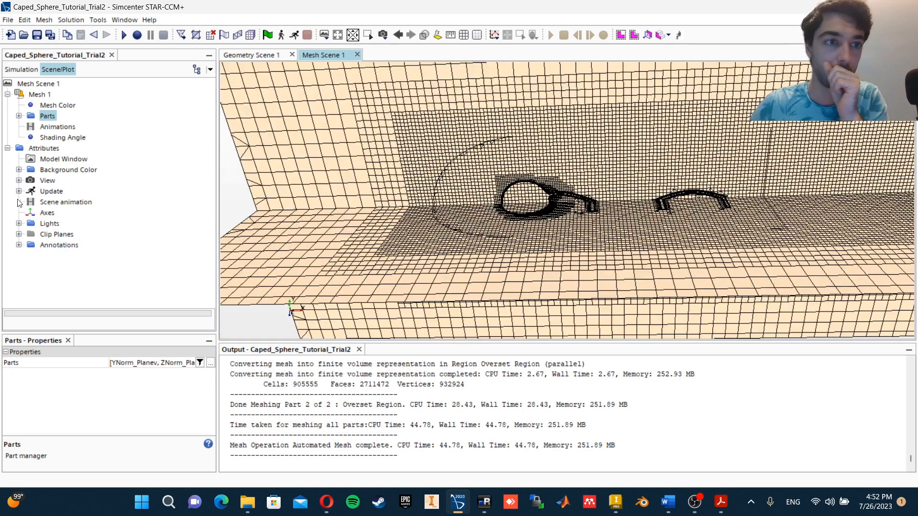
{"action": "left_click", "coordinate": [8, 94]}
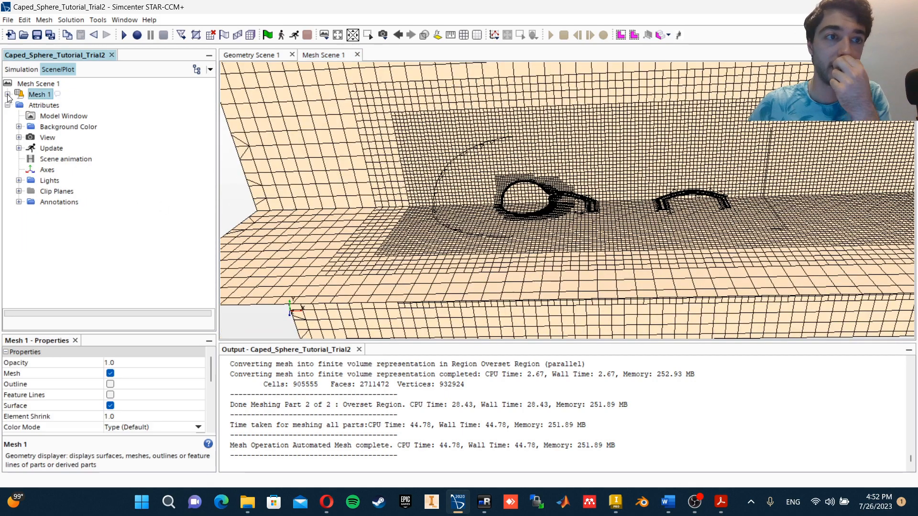
Add a new scalar displayer to the mesh scene
{"action": "left_click", "coordinate": [39, 84]}
{"action": "right_click", "coordinate": [39, 87]}
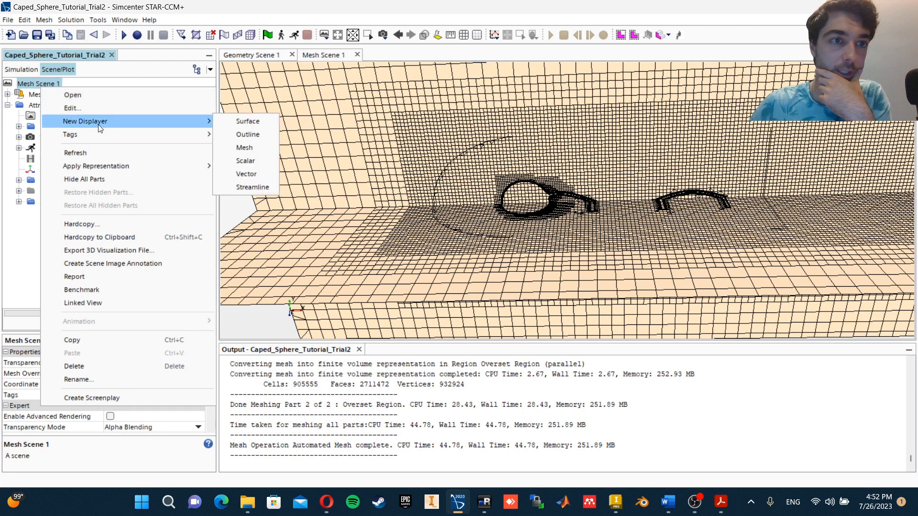
{"action": "right_click", "coordinate": [30, 87]}
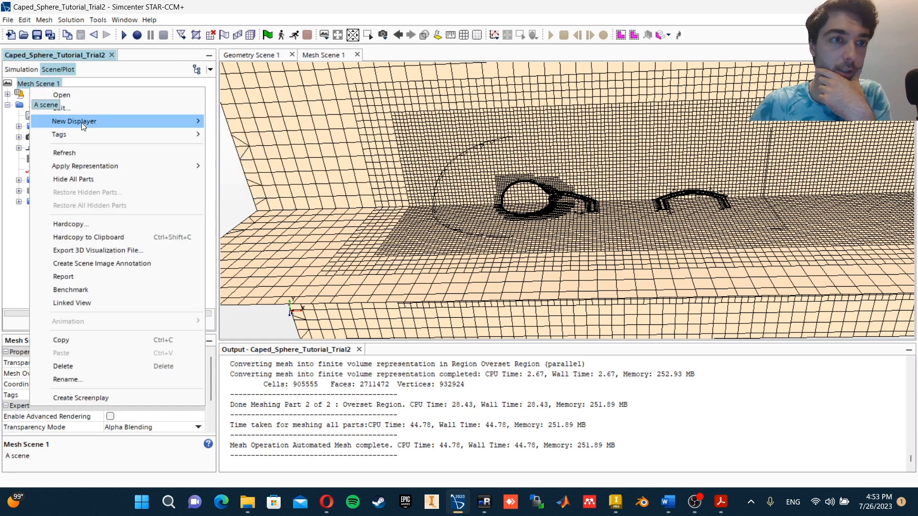
{"action": "mouse_move", "coordinate": [146, 124]}
{"action": "left_click", "coordinate": [242, 160]}
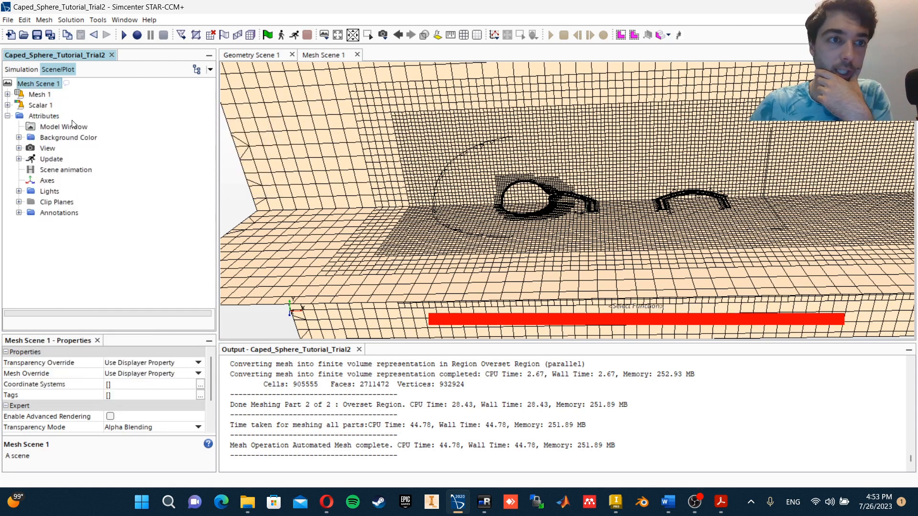
Assign the derived parts YNorm_Planev and the Z-normal plane section to the scalar displayer
{"action": "left_click", "coordinate": [8, 105]}
{"action": "left_click", "coordinate": [7, 94]}
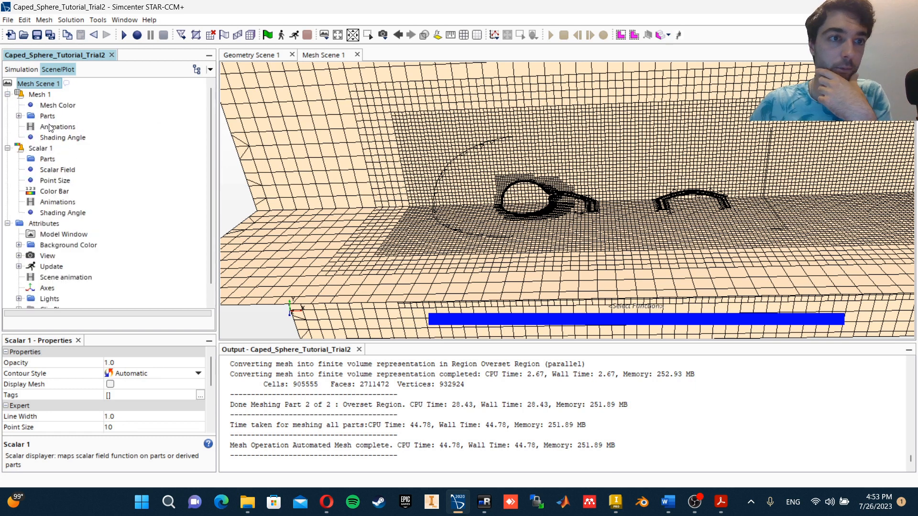
{"action": "left_click", "coordinate": [42, 116]}
{"action": "left_click", "coordinate": [7, 94]}
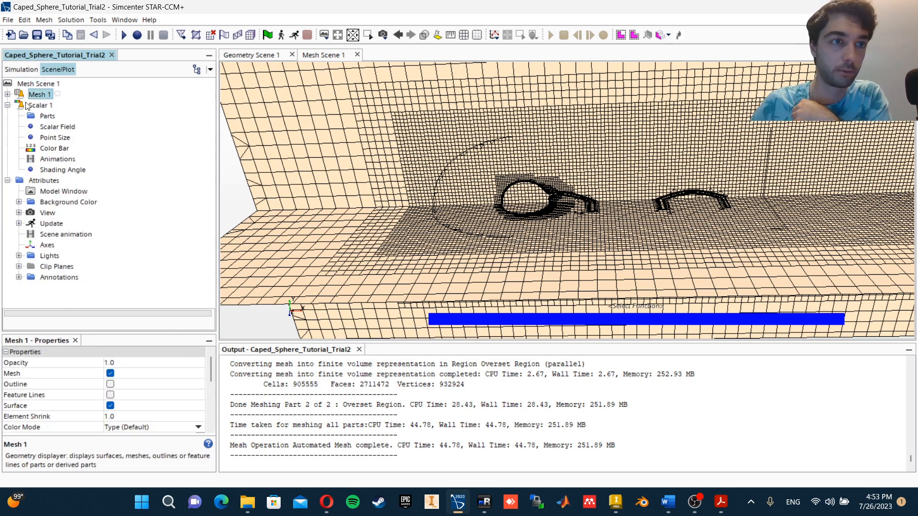
{"action": "left_click", "coordinate": [47, 115]}
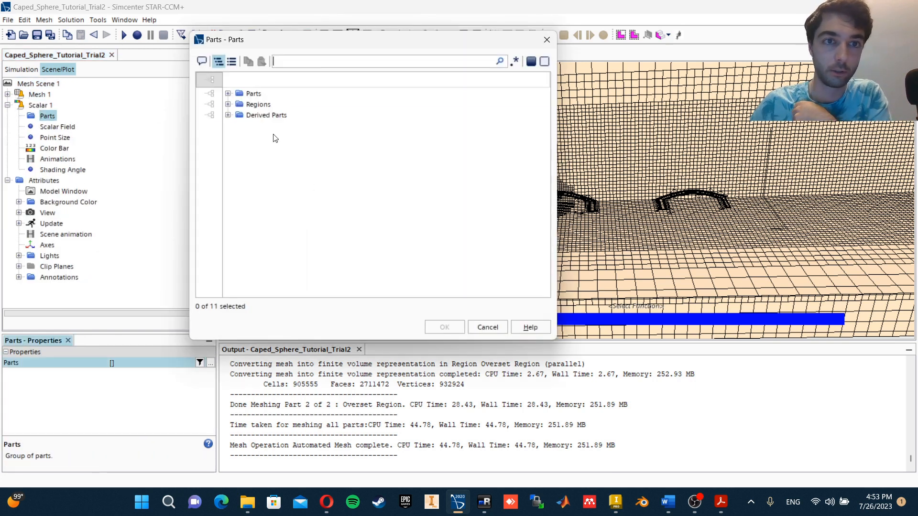
{"action": "left_click", "coordinate": [231, 117]}
{"action": "left_click", "coordinate": [440, 327]}
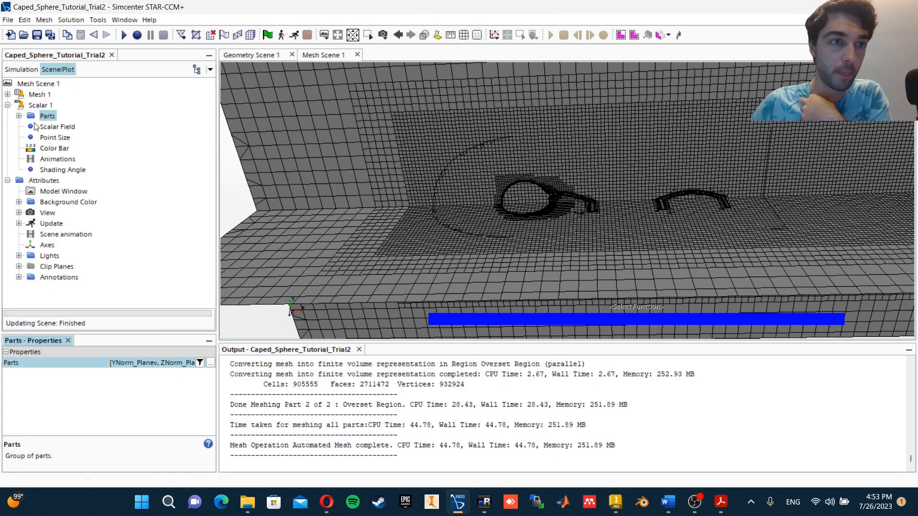
Find the Cell Quality field function and set it as the scalar displayer's function
{"action": "left_click", "coordinate": [35, 126]}
{"action": "left_click", "coordinate": [210, 362]}
{"action": "type", "text": "ce"}
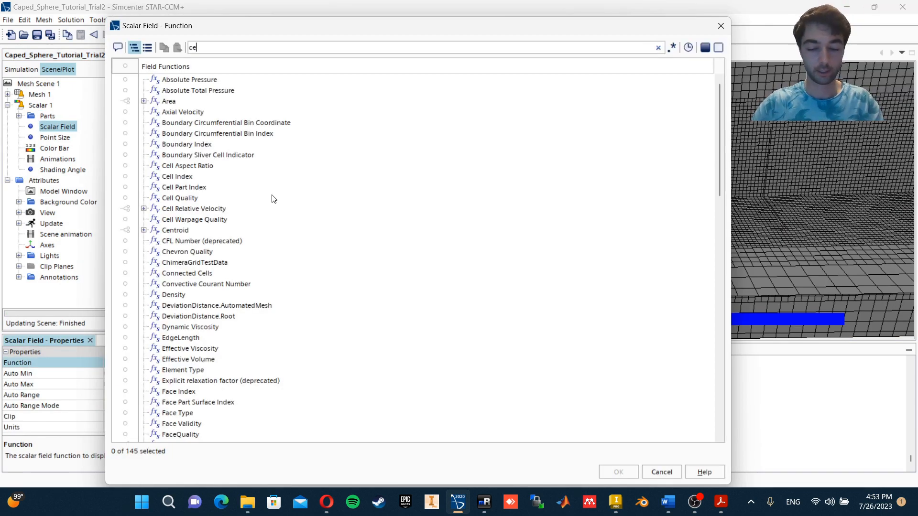
{"action": "type", "text": "ll"}
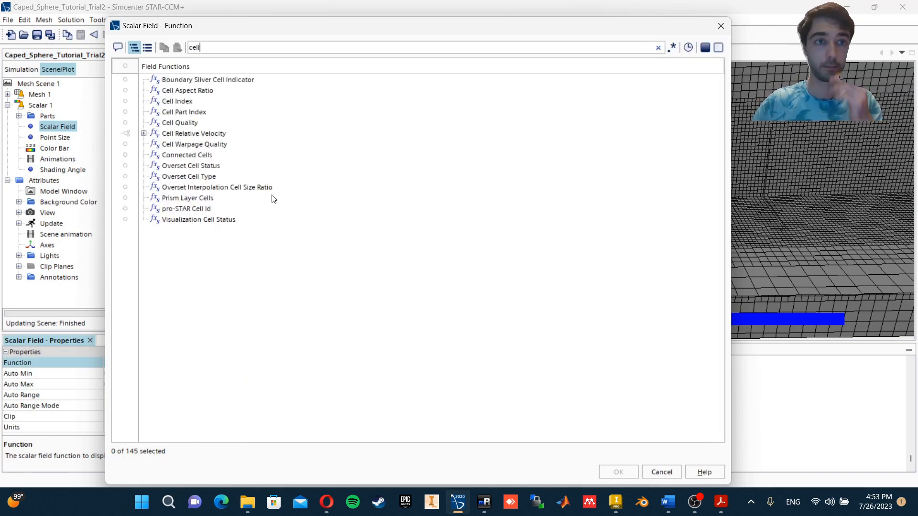
{"action": "left_click", "coordinate": [199, 122]}
{"action": "left_click", "coordinate": [618, 471]}
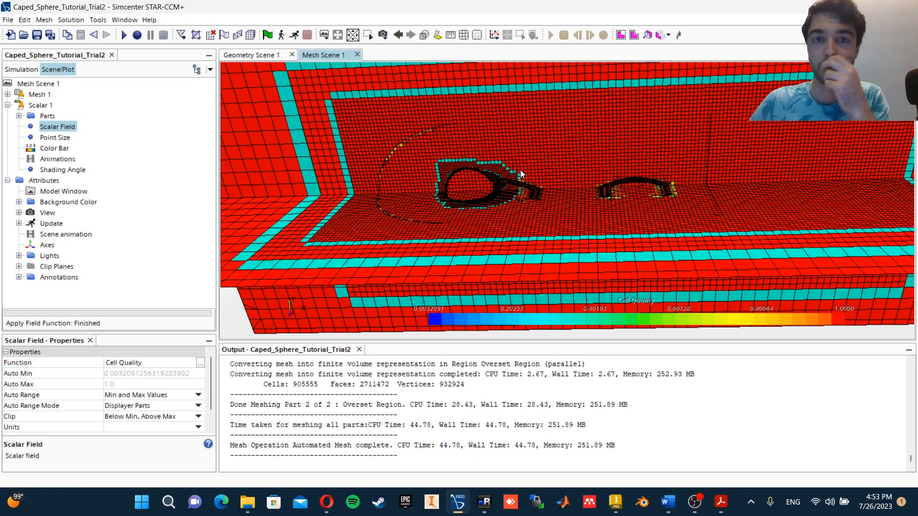
Examine the cell quality contours across both plane sections, then close up around the sphere and the tip of the cape
{"action": "scroll", "coordinate": [506, 168], "scroll_direction": "down", "scroll_amount": 10}
{"action": "mouse_move", "coordinate": [517, 156]}
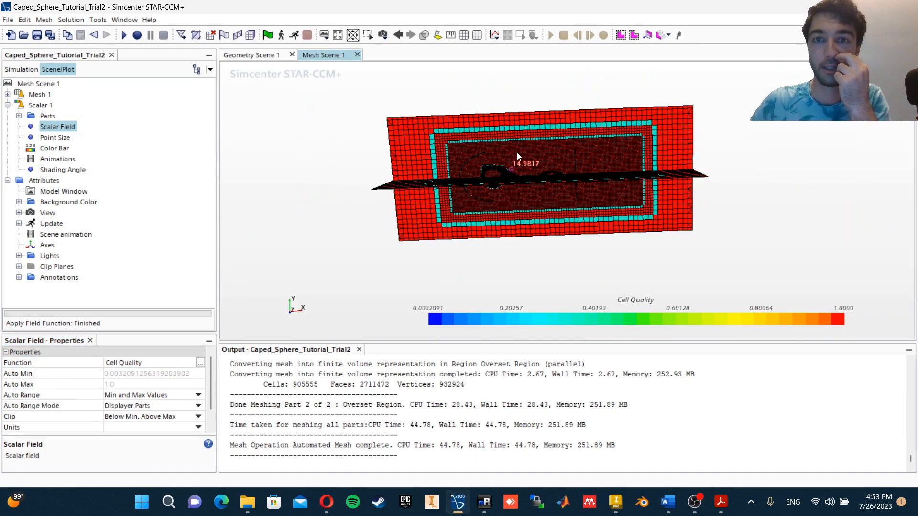
{"action": "left_click_drag", "start_coordinate": [517, 155], "coordinate": [582, 215]}
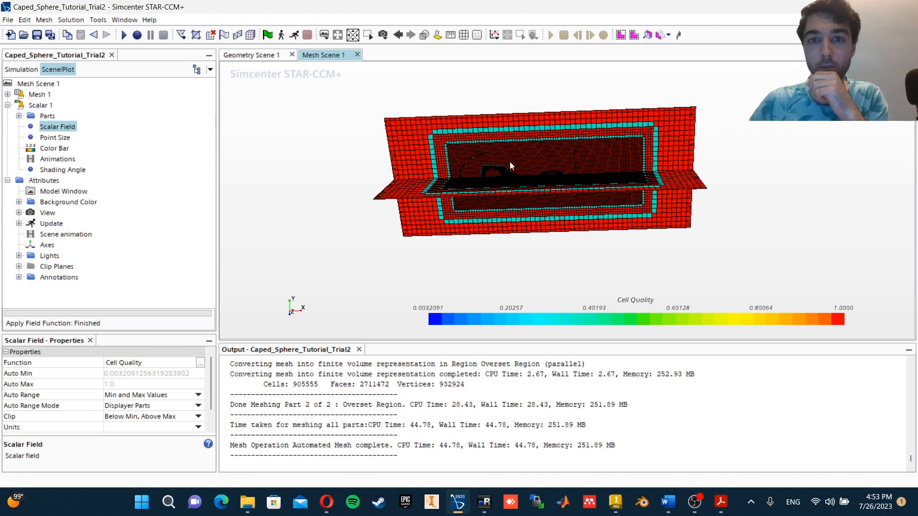
{"action": "scroll", "coordinate": [510, 161], "scroll_direction": "up", "scroll_amount": 10}
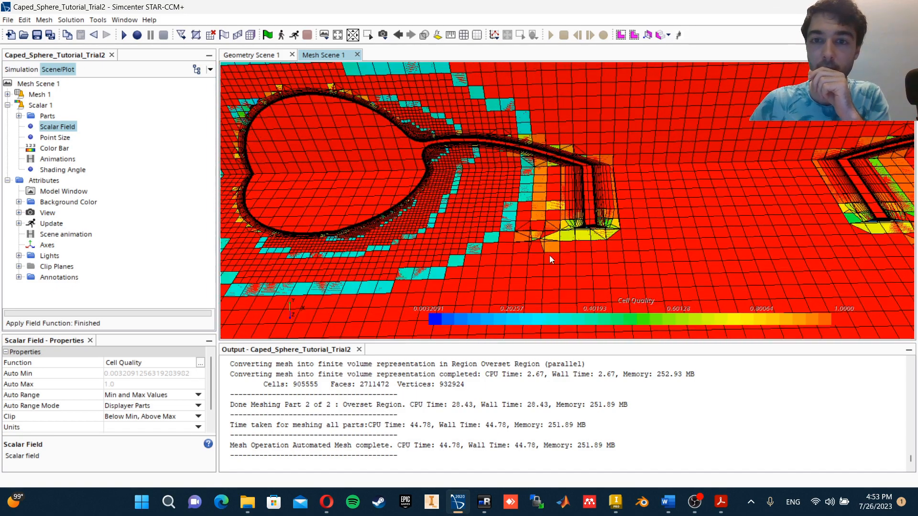
{"action": "scroll", "coordinate": [549, 256], "scroll_direction": "up", "scroll_amount": 6}
{"action": "scroll", "coordinate": [701, 211], "scroll_direction": "up", "scroll_amount": 8}
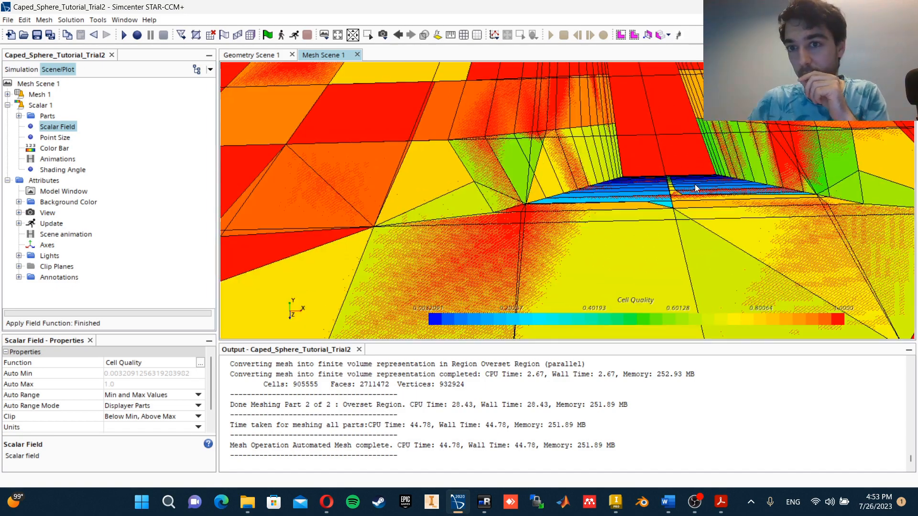
{"action": "scroll", "coordinate": [626, 221], "scroll_direction": "down", "scroll_amount": 8}
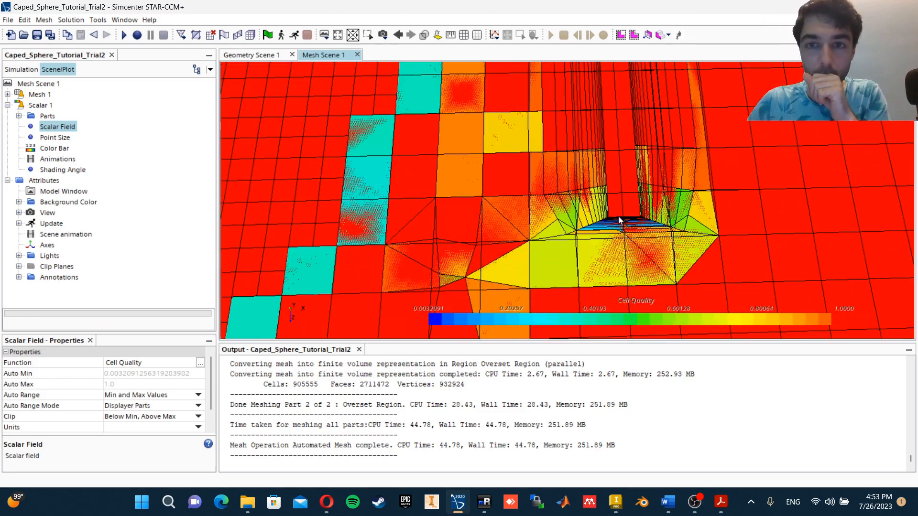
Examine the cell quality contours on the mesh section planes around the sphere and its tail in Mesh Scene 1
{"action": "scroll", "coordinate": [626, 217], "scroll_direction": "up", "scroll_amount": 6}
{"action": "scroll", "coordinate": [484, 218], "scroll_direction": "down", "scroll_amount": 2}
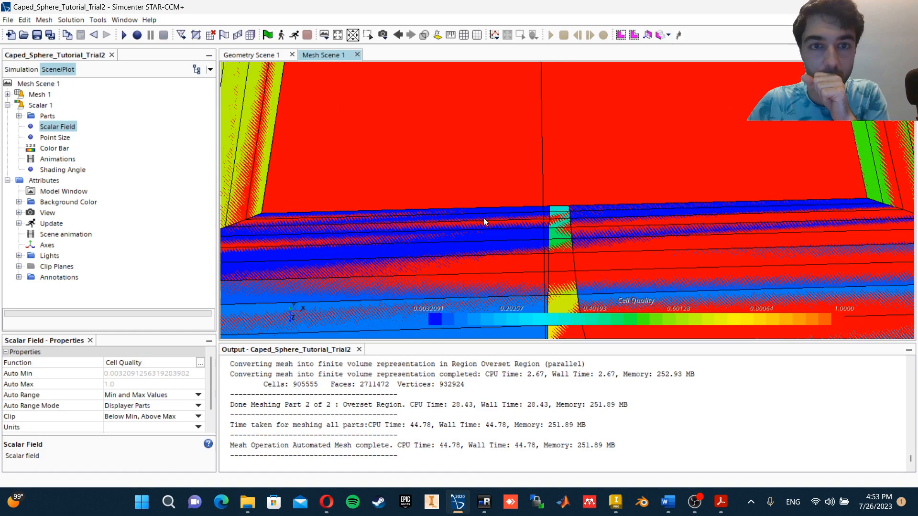
{"action": "scroll", "coordinate": [482, 221], "scroll_direction": "up", "scroll_amount": 6}
{"action": "scroll", "coordinate": [478, 211], "scroll_direction": "down", "scroll_amount": 6}
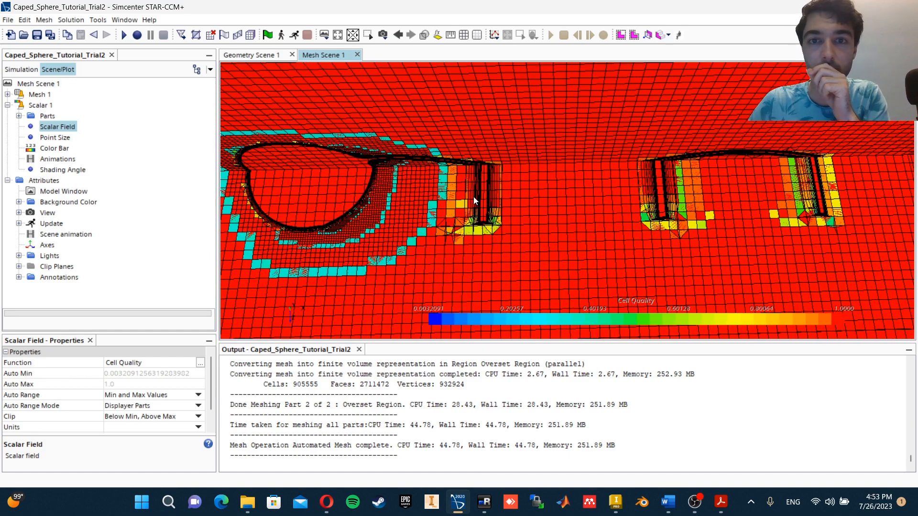
{"action": "key", "text": "Left"}
{"action": "key", "text": "Left"}
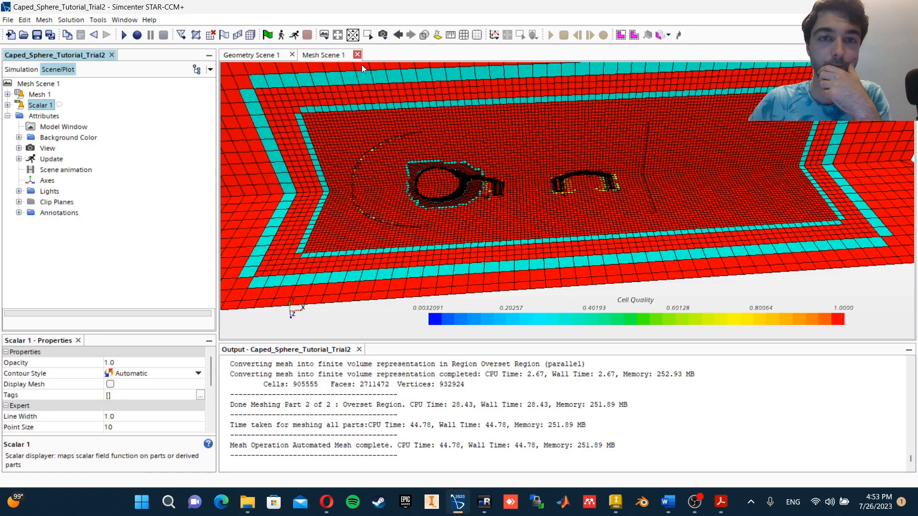
{"action": "scroll", "coordinate": [425, 187], "scroll_direction": "down", "scroll_amount": 3}
{"action": "left_click_drag", "start_coordinate": [425, 187], "coordinate": [436, 167]}
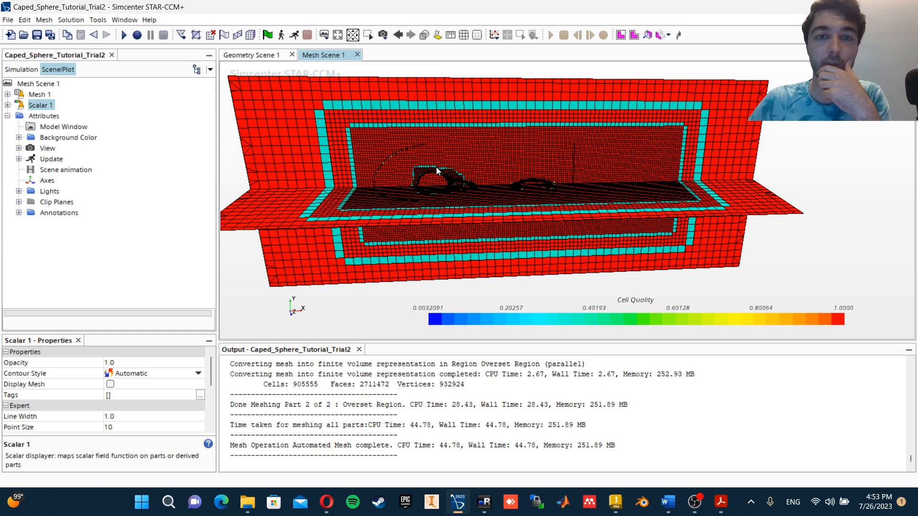
Close Mesh Scene 1 and collapse the Scenes branch of the simulation tree
{"action": "left_click", "coordinate": [359, 56]}
{"action": "left_click", "coordinate": [358, 55]}
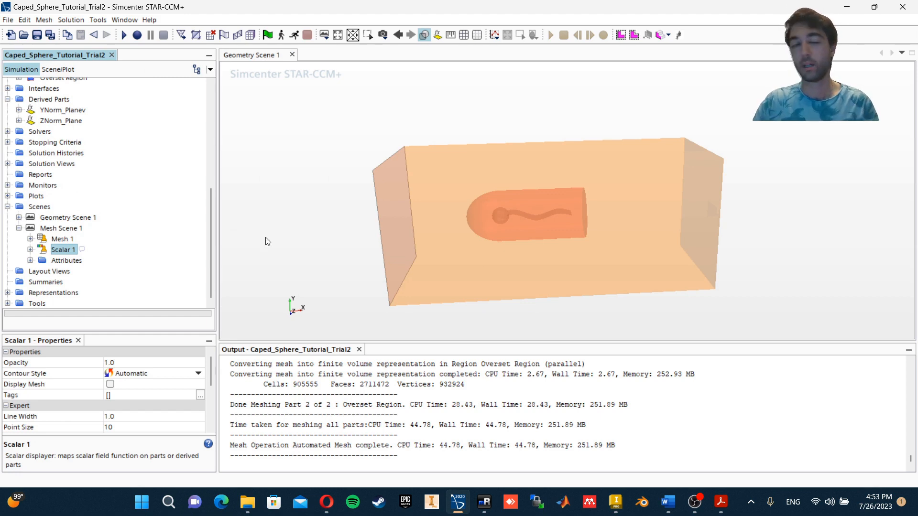
{"action": "left_click", "coordinate": [8, 206]}
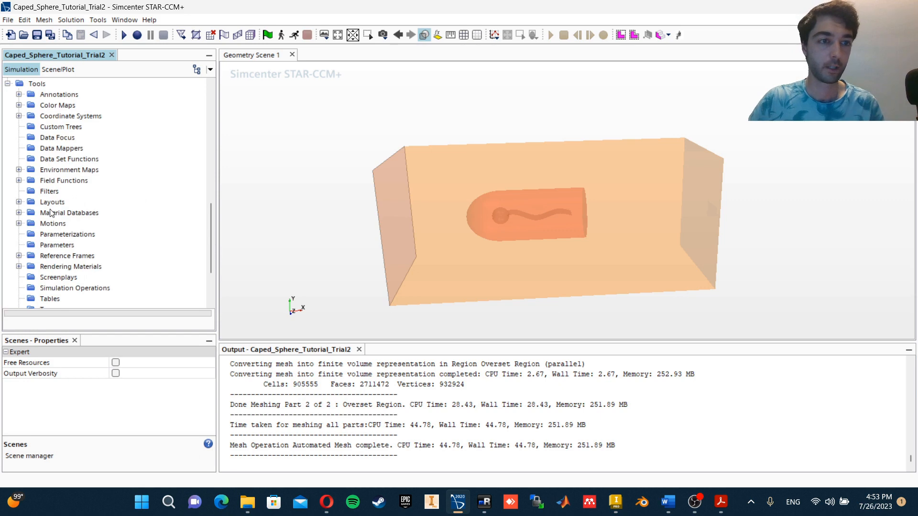
Add a DFBI Rotation and Translation motion to the simulation's motions
{"action": "scroll", "coordinate": [57, 181], "scroll_direction": "up", "scroll_amount": 3}
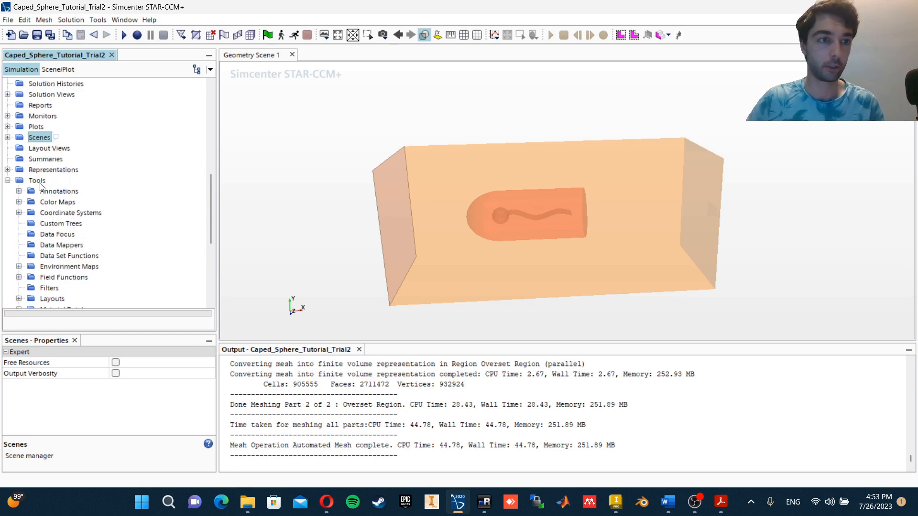
{"action": "left_click", "coordinate": [38, 181]}
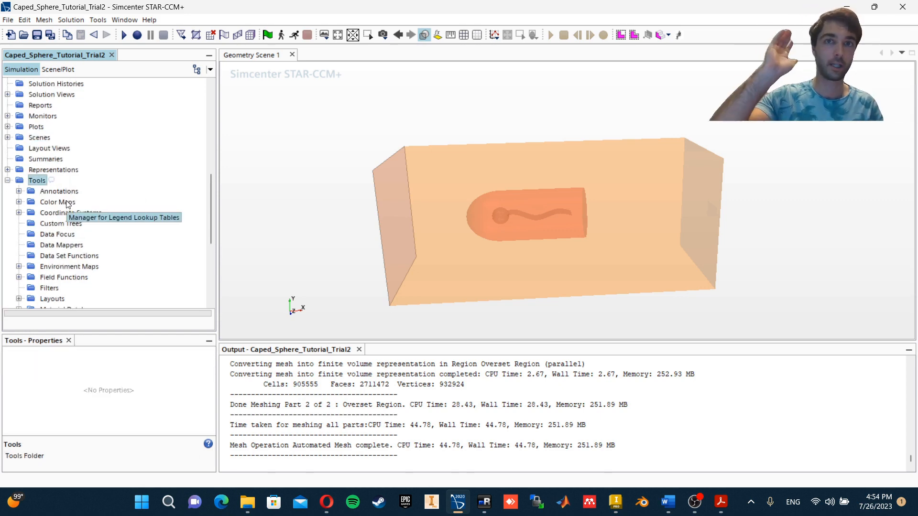
{"action": "left_click", "coordinate": [8, 180]}
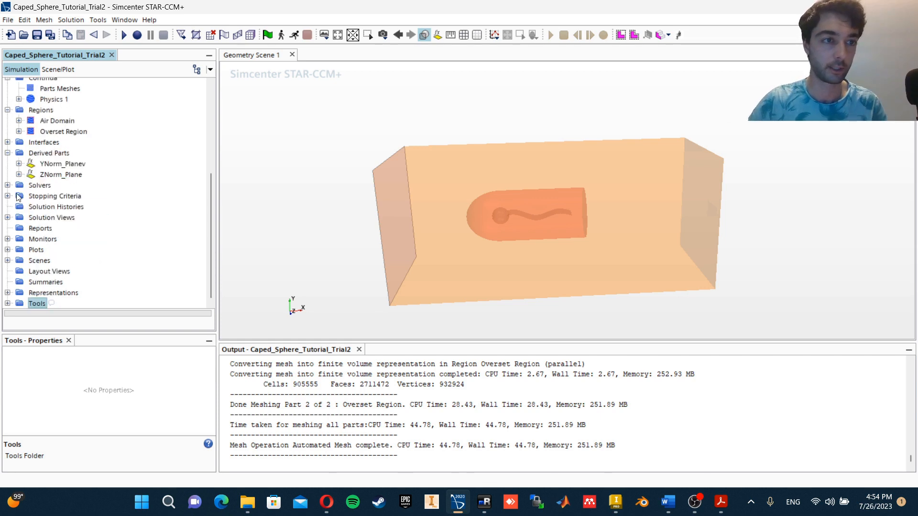
{"action": "left_click", "coordinate": [7, 303]}
{"action": "scroll", "coordinate": [57, 227], "scroll_direction": "down", "scroll_amount": 2}
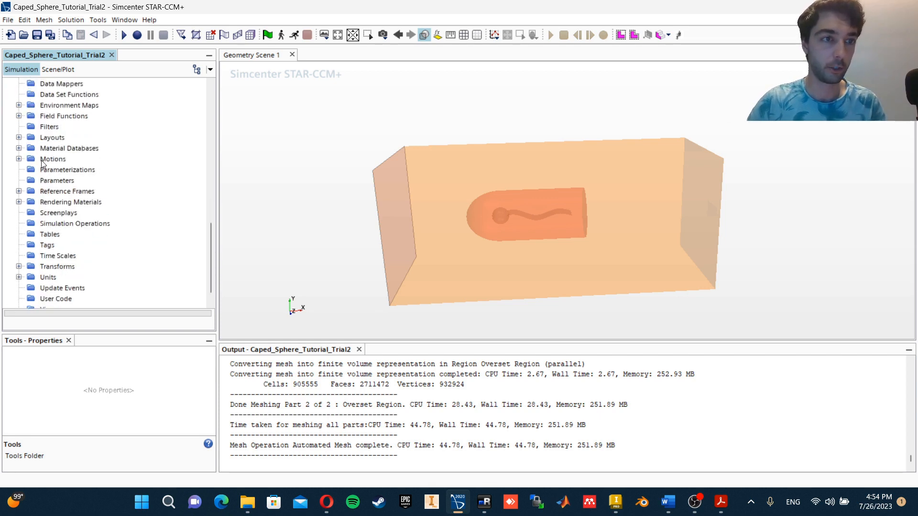
{"action": "left_click", "coordinate": [42, 161]}
{"action": "left_click", "coordinate": [18, 159]}
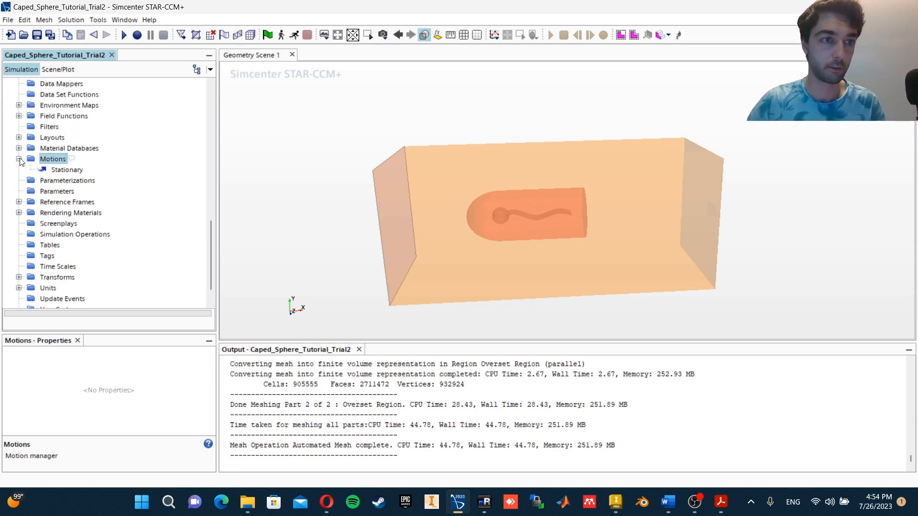
{"action": "right_click", "coordinate": [59, 163]}
{"action": "mouse_move", "coordinate": [114, 169]}
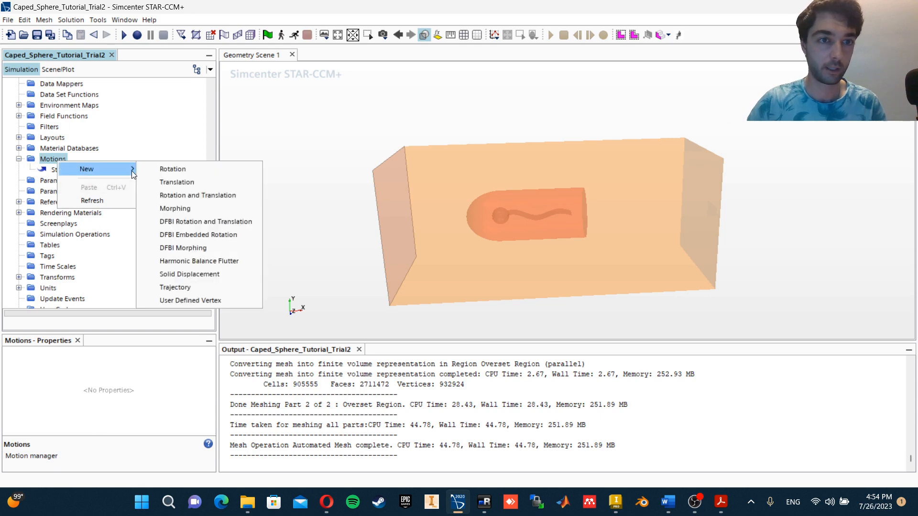
{"action": "left_click", "coordinate": [227, 222]}
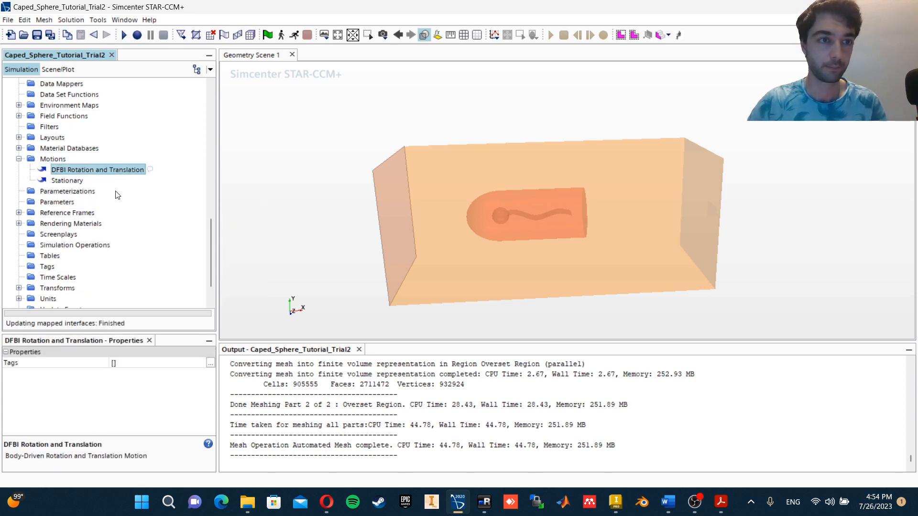
Collapse the Motions, Geometry and Derived Parts branches of the simulation tree
{"action": "left_click", "coordinate": [19, 159]}
{"action": "scroll", "coordinate": [29, 165], "scroll_direction": "up", "scroll_amount": 10}
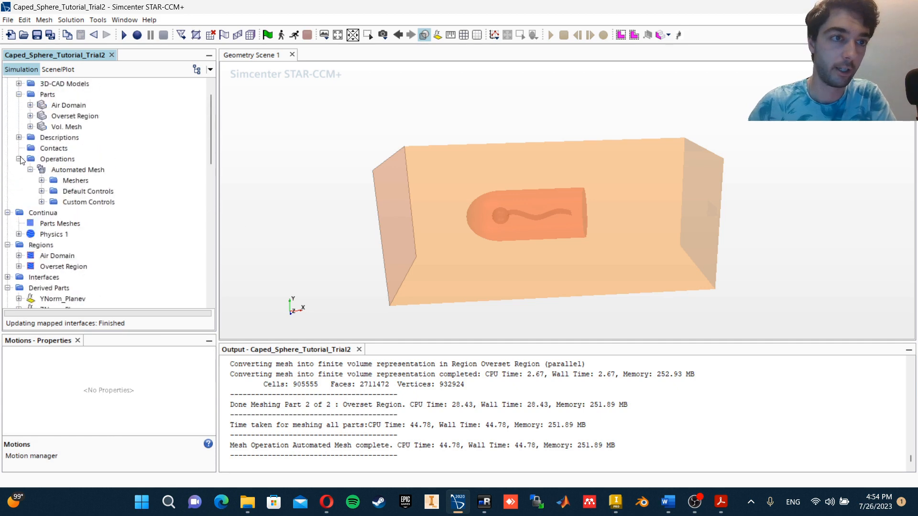
{"action": "left_click", "coordinate": [8, 95]}
{"action": "scroll", "coordinate": [66, 203], "scroll_direction": "down", "scroll_amount": 3}
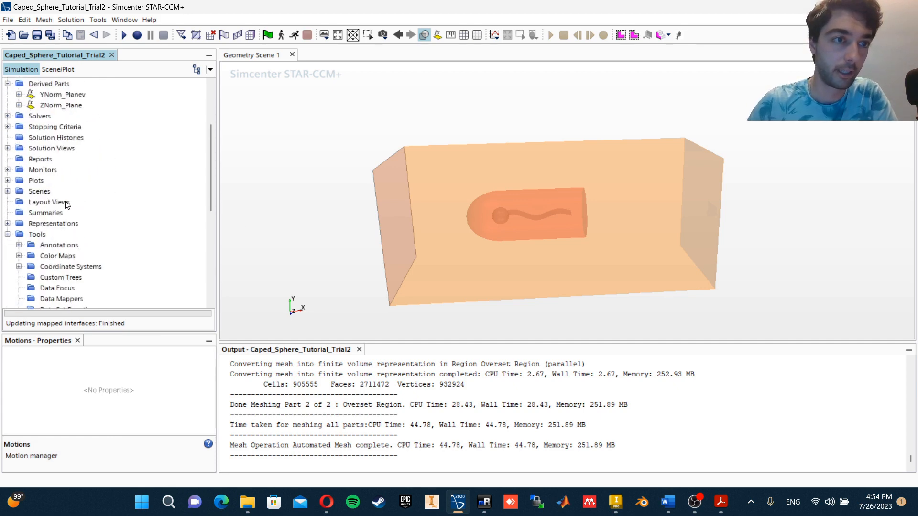
{"action": "scroll", "coordinate": [54, 185], "scroll_direction": "up", "scroll_amount": 3}
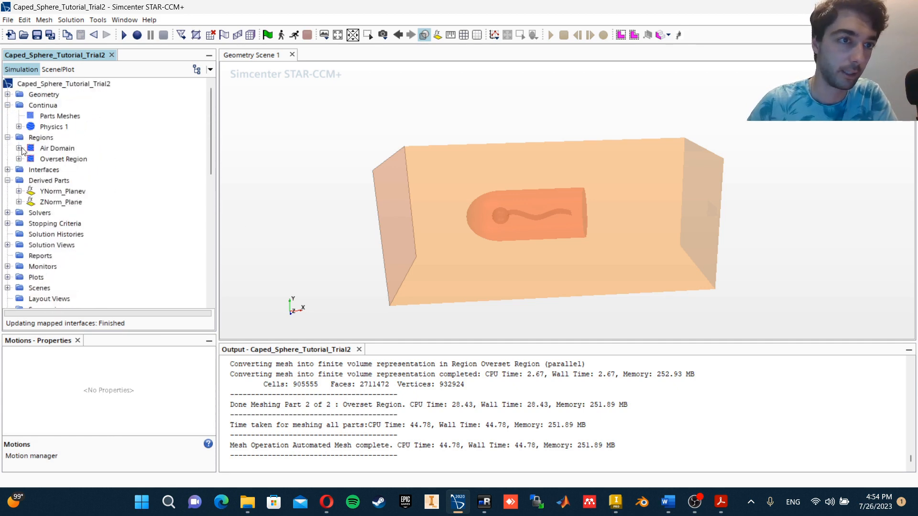
{"action": "left_click", "coordinate": [7, 181]}
Set the motion in the Overset Region's motion specification to DFBI Rotation and Translation
{"action": "left_click", "coordinate": [42, 160]}
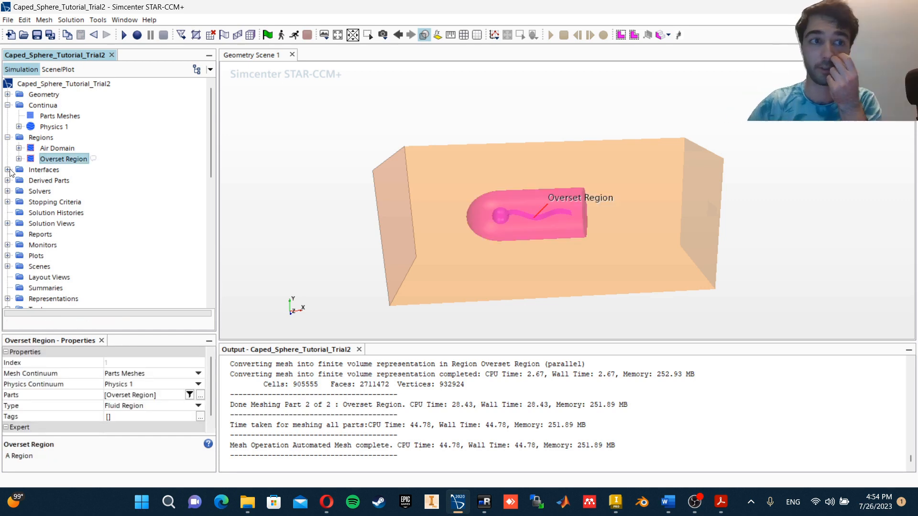
{"action": "left_click", "coordinate": [19, 159]}
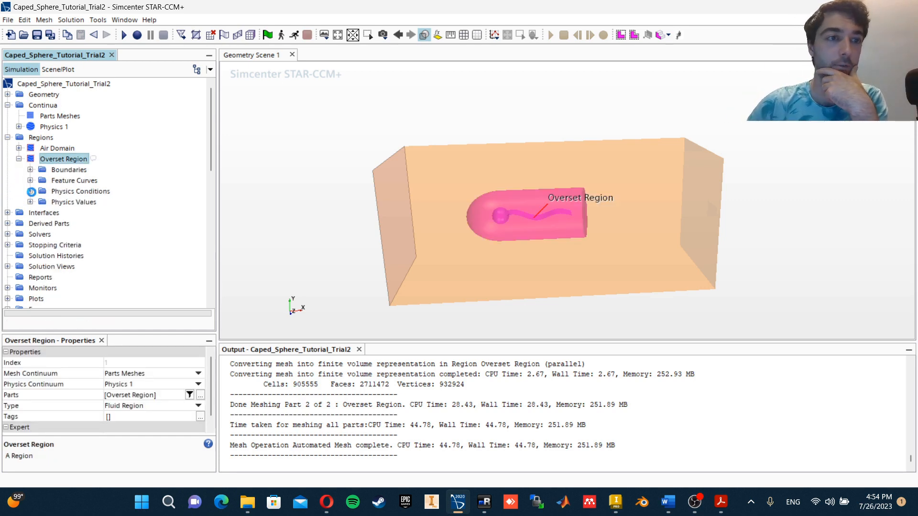
{"action": "left_click", "coordinate": [30, 191]}
{"action": "left_click", "coordinate": [31, 246]}
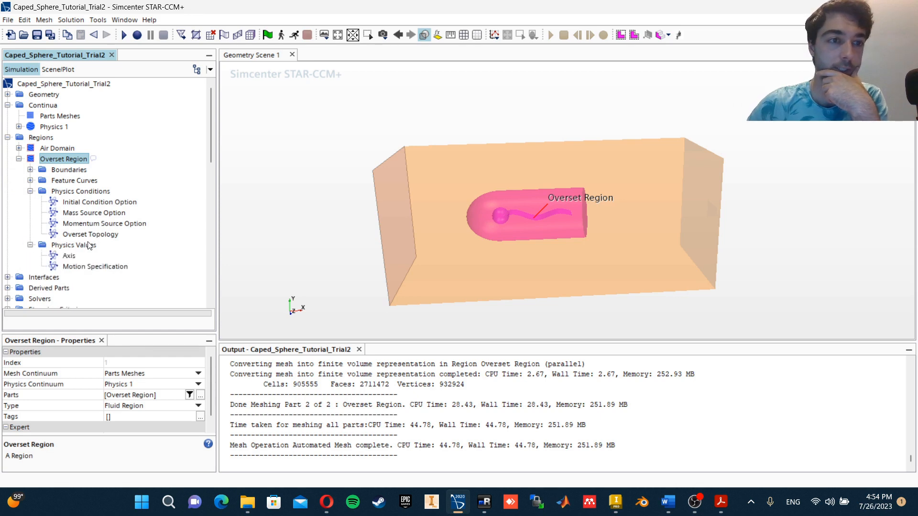
{"action": "left_click", "coordinate": [88, 234]}
{"action": "scroll", "coordinate": [81, 242], "scroll_direction": "down", "scroll_amount": 4}
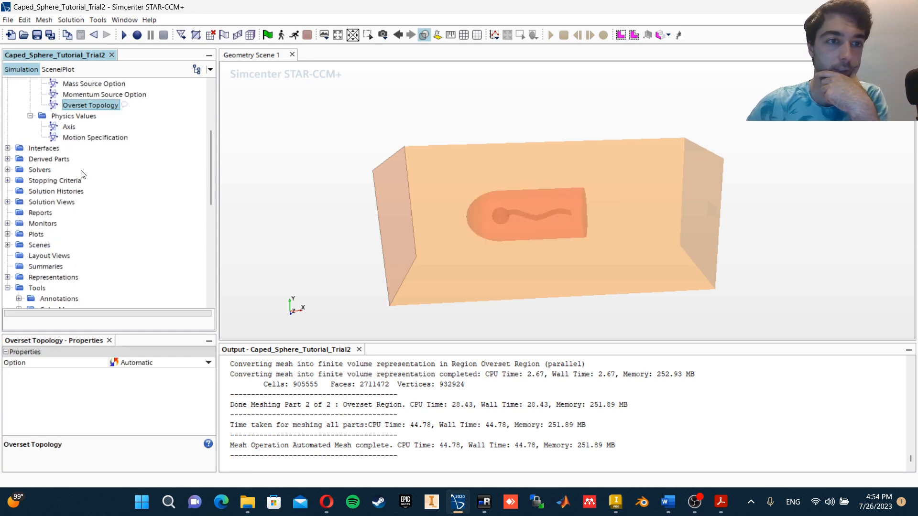
{"action": "left_click", "coordinate": [76, 138]}
{"action": "scroll", "coordinate": [129, 273], "scroll_direction": "up", "scroll_amount": 4}
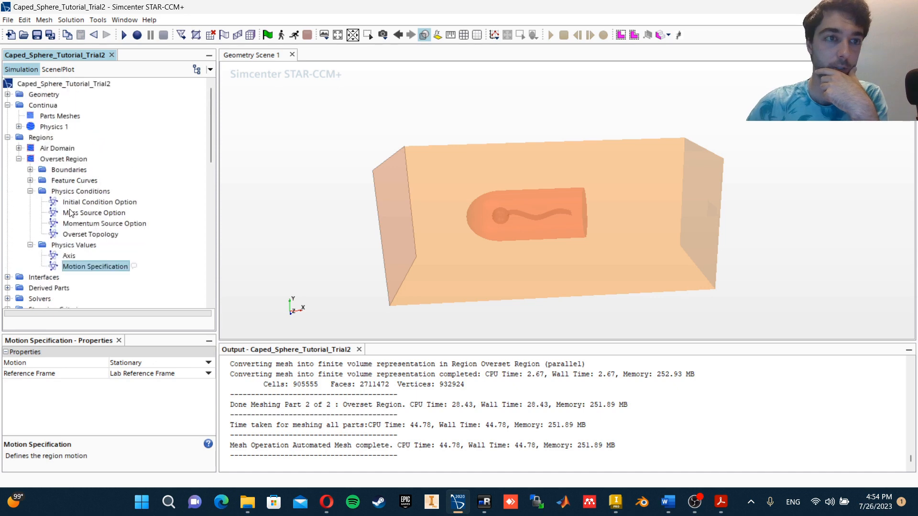
{"action": "scroll", "coordinate": [139, 297], "scroll_direction": "down", "scroll_amount": 4}
{"action": "left_click", "coordinate": [144, 364]}
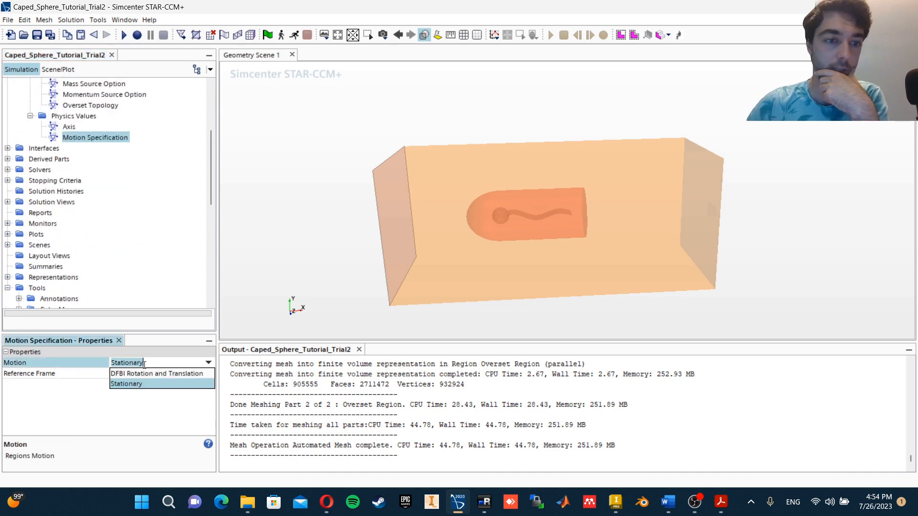
{"action": "left_click", "coordinate": [146, 373]}
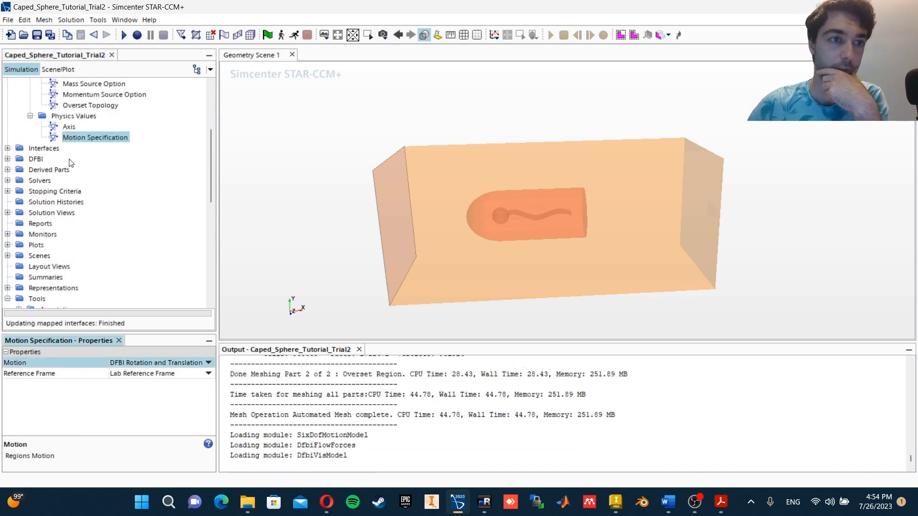
Create a 3D continuum body among the 6-DOF bodies and assign the Overset Region's Sphere Surfaces as its body surface
{"action": "left_click", "coordinate": [32, 160]}
{"action": "scroll", "coordinate": [33, 161], "scroll_direction": "up", "scroll_amount": 3}
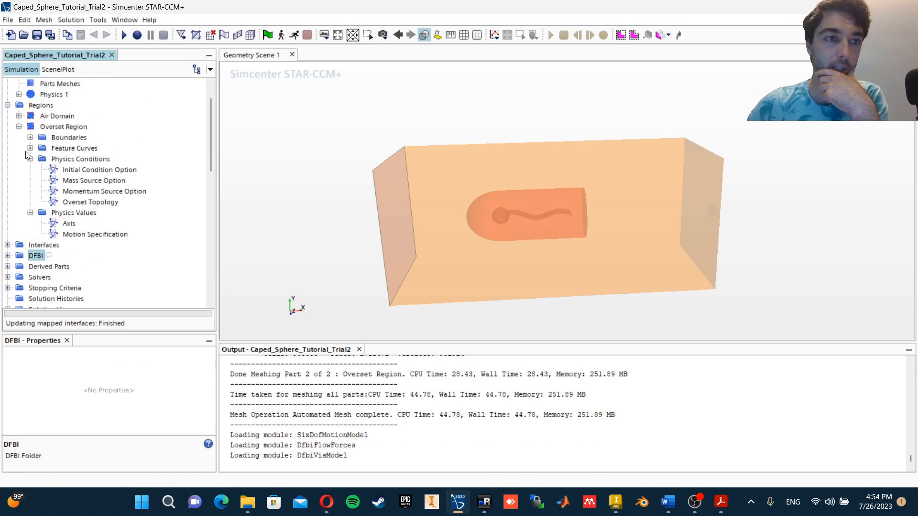
{"action": "left_click", "coordinate": [30, 159]}
{"action": "left_click", "coordinate": [18, 127]}
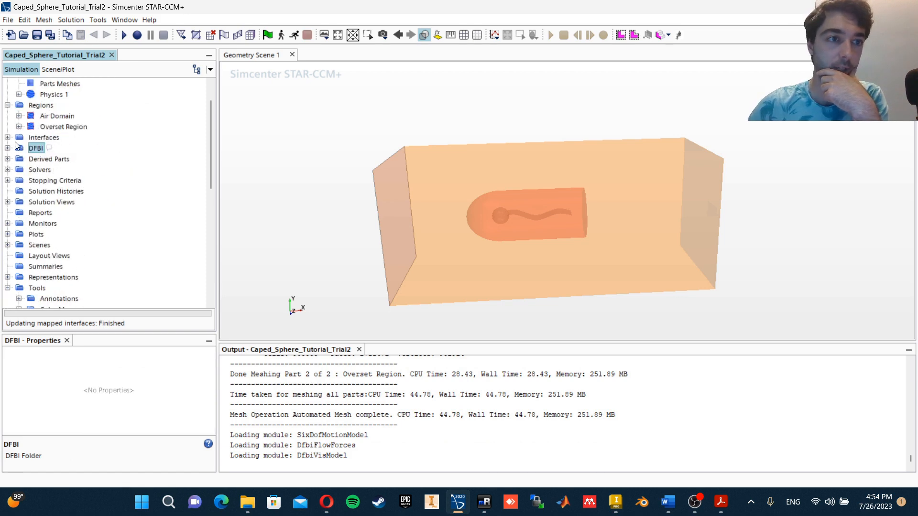
{"action": "left_click", "coordinate": [8, 148]}
{"action": "left_click", "coordinate": [42, 160]}
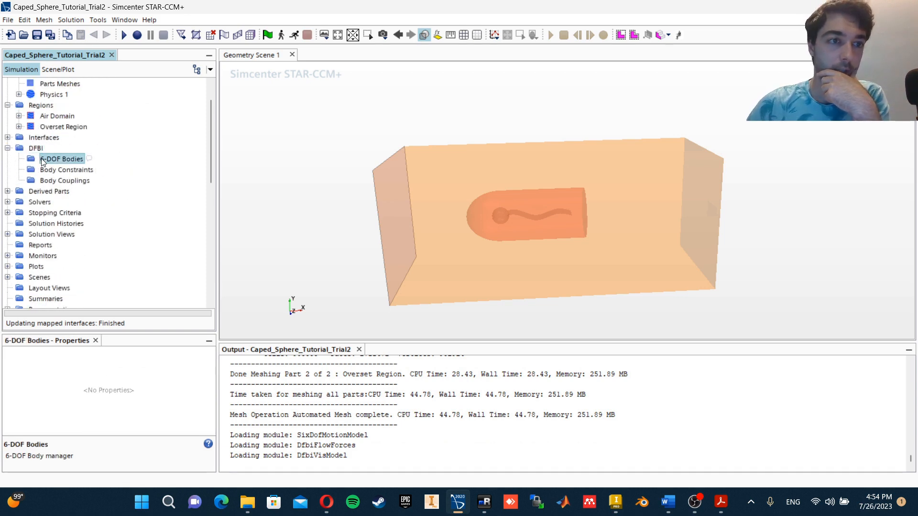
{"action": "right_click", "coordinate": [42, 159]}
{"action": "mouse_move", "coordinate": [139, 166]}
{"action": "mouse_move", "coordinate": [164, 180]}
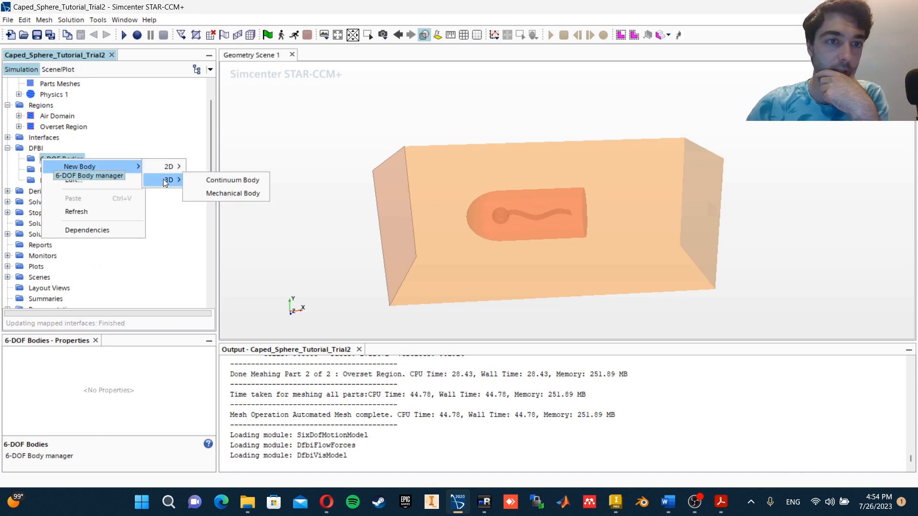
{"action": "left_click", "coordinate": [238, 178]}
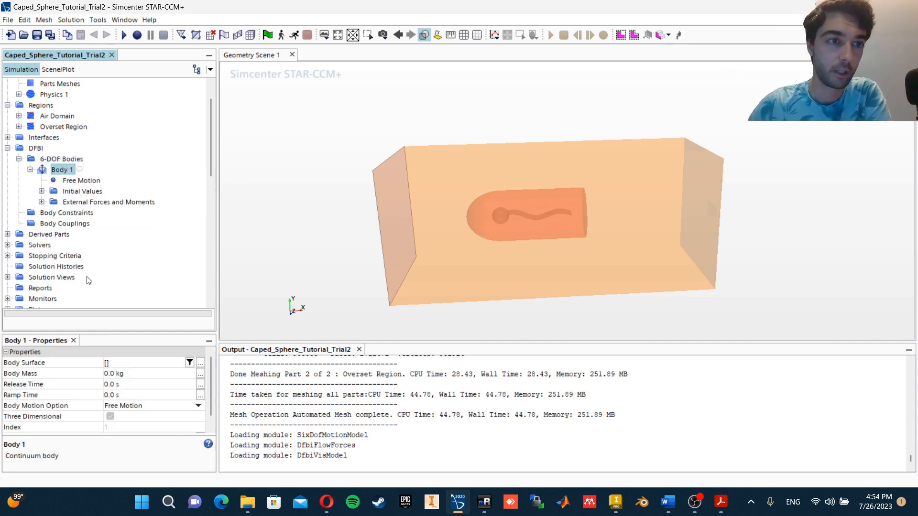
{"action": "left_click", "coordinate": [125, 364]}
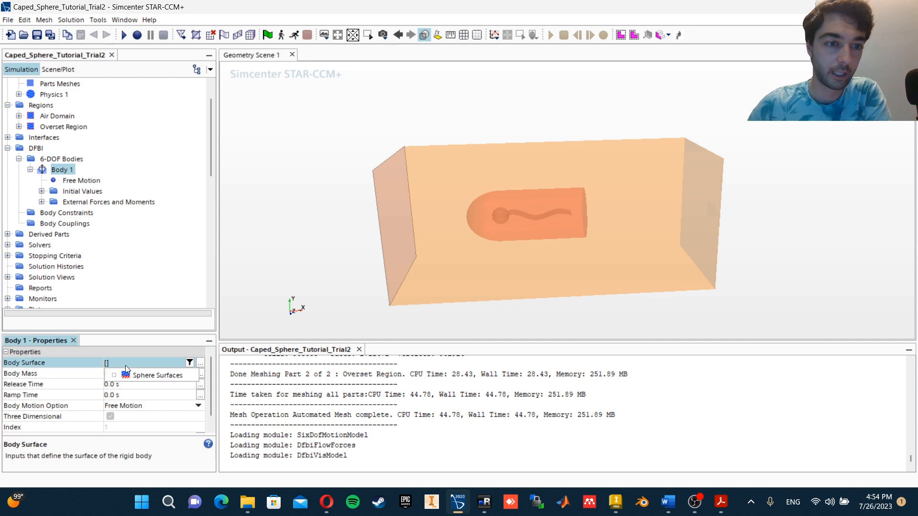
{"action": "left_click", "coordinate": [157, 376]}
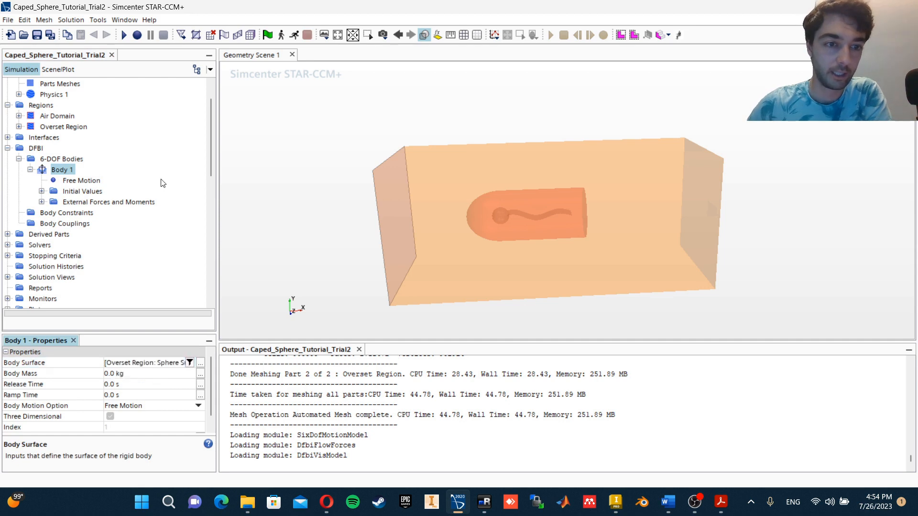
Enable only Z Rotation in the free motion settings of Body 1
{"action": "left_click", "coordinate": [80, 181]}
{"action": "left_click_drag", "start_coordinate": [230, 322], "coordinate": [267, 311]}
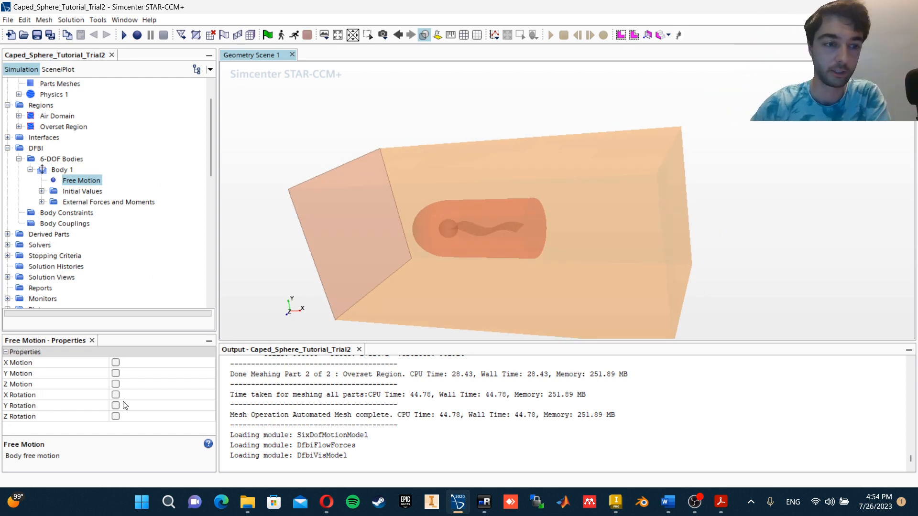
{"action": "left_click", "coordinate": [118, 416]}
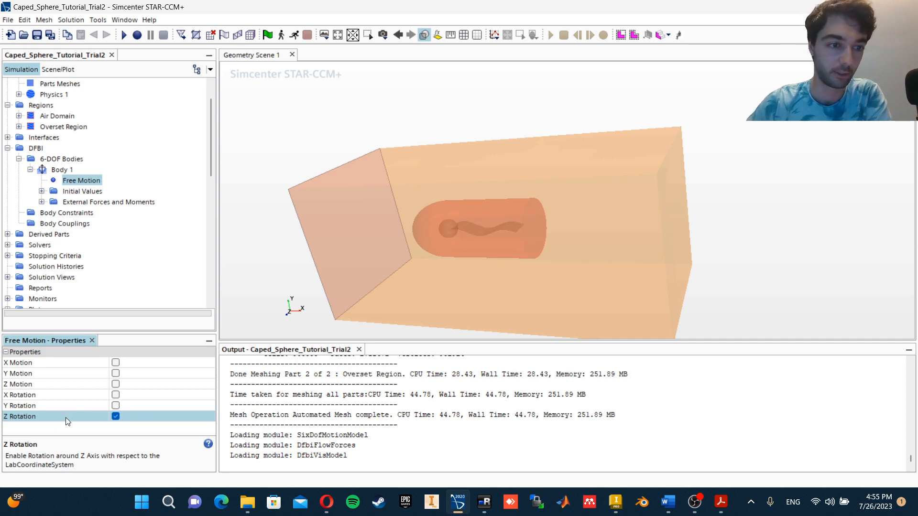
{"action": "left_click_drag", "start_coordinate": [356, 252], "coordinate": [497, 224]}
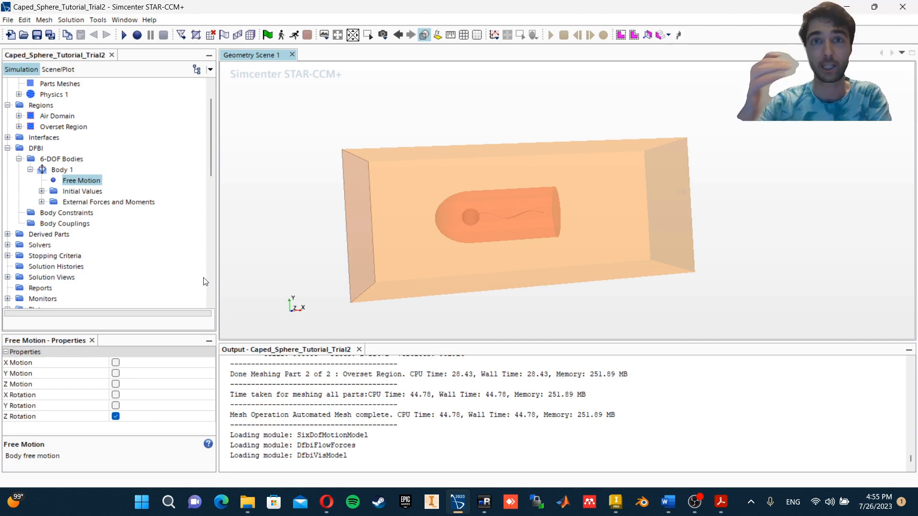
{"action": "left_click", "coordinate": [115, 366]}
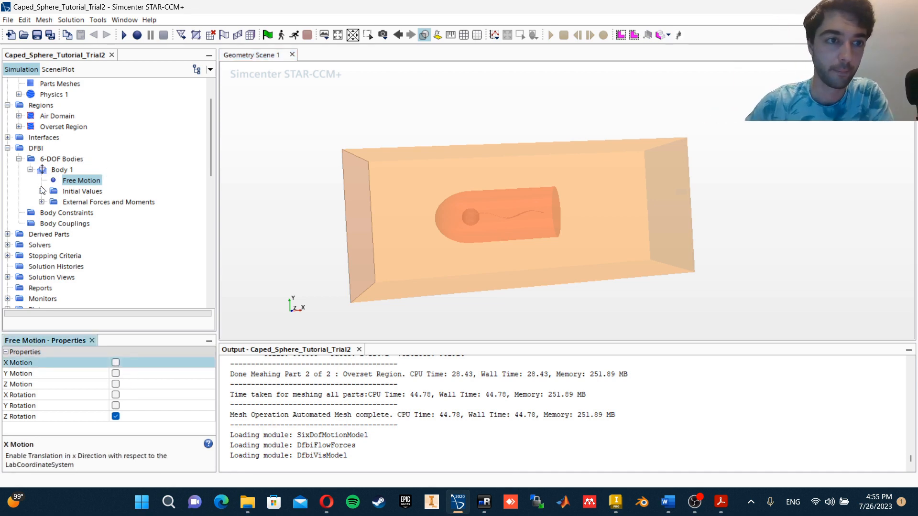
Review Body 1's properties and its initial values, including angular velocity, center of mass and moment of inertia
{"action": "left_click", "coordinate": [41, 191]}
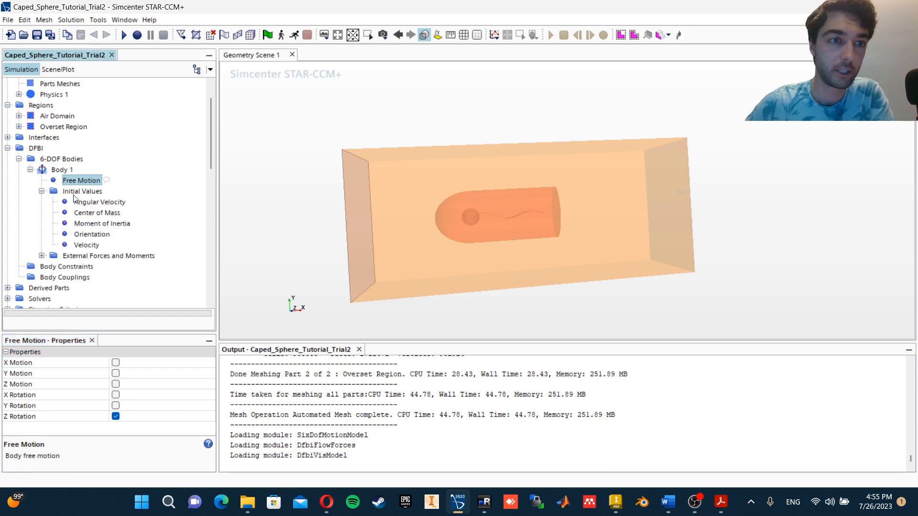
{"action": "left_click", "coordinate": [87, 202]}
{"action": "left_click", "coordinate": [88, 211]}
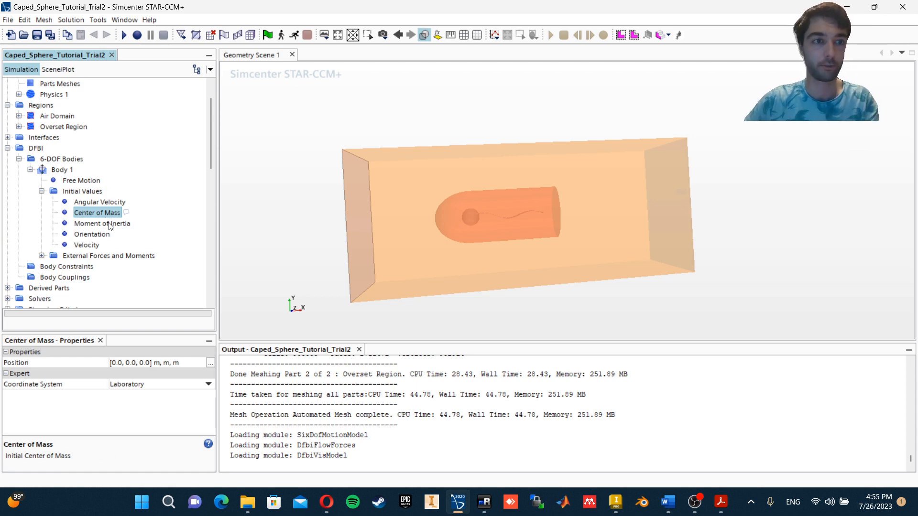
{"action": "left_click", "coordinate": [61, 171]}
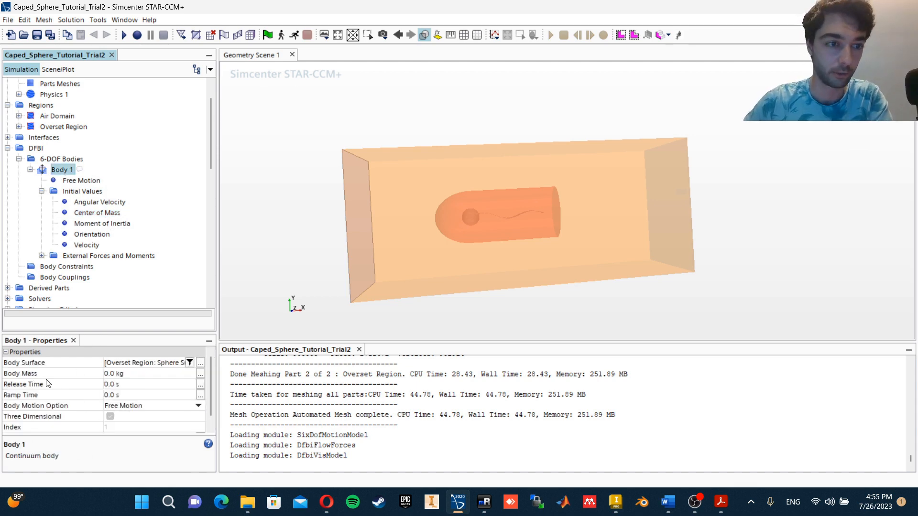
{"action": "left_click", "coordinate": [30, 170]}
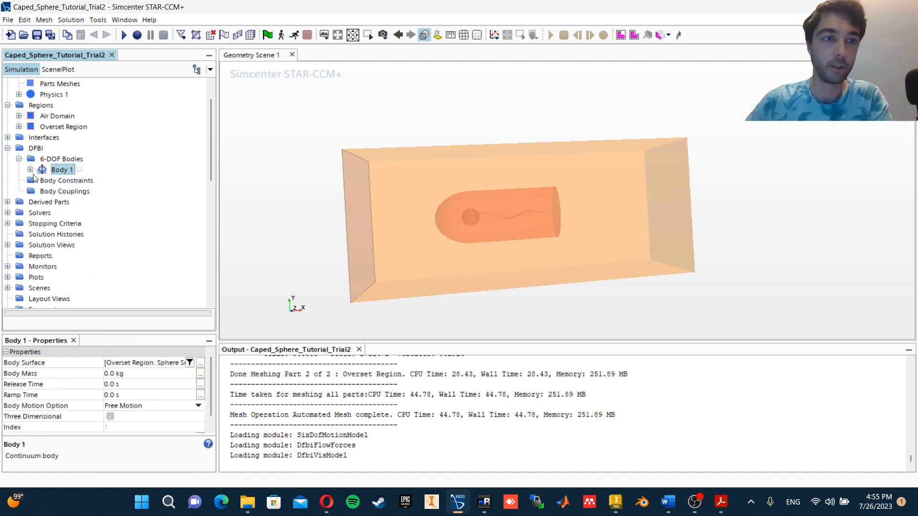
{"action": "left_click", "coordinate": [30, 170]}
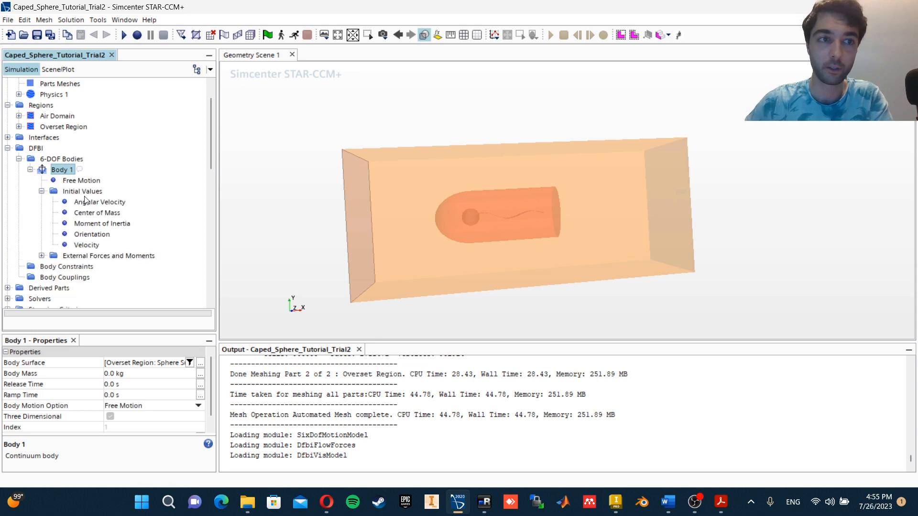
Open 3D-CAD Model 1 from the simulation's geometry for editing
{"action": "scroll", "coordinate": [86, 199], "scroll_direction": "up", "scroll_amount": 1}
{"action": "left_click", "coordinate": [8, 105]}
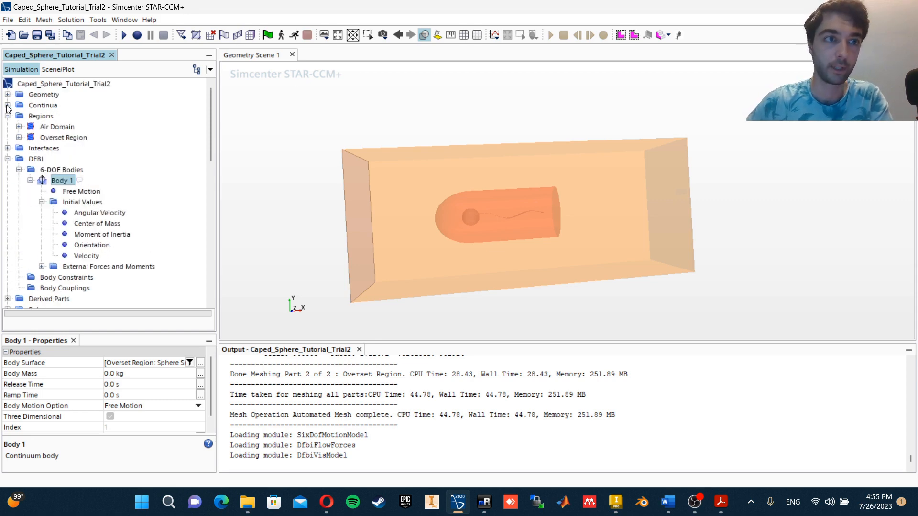
{"action": "left_click", "coordinate": [8, 95]}
{"action": "left_click", "coordinate": [19, 105]}
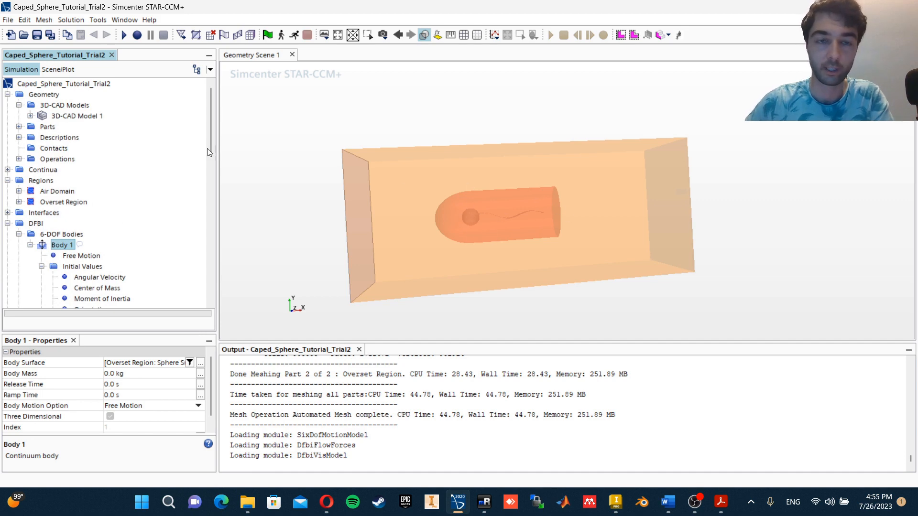
{"action": "left_click", "coordinate": [75, 116]}
{"action": "right_click", "coordinate": [74, 114]}
{"action": "left_click", "coordinate": [95, 118]}
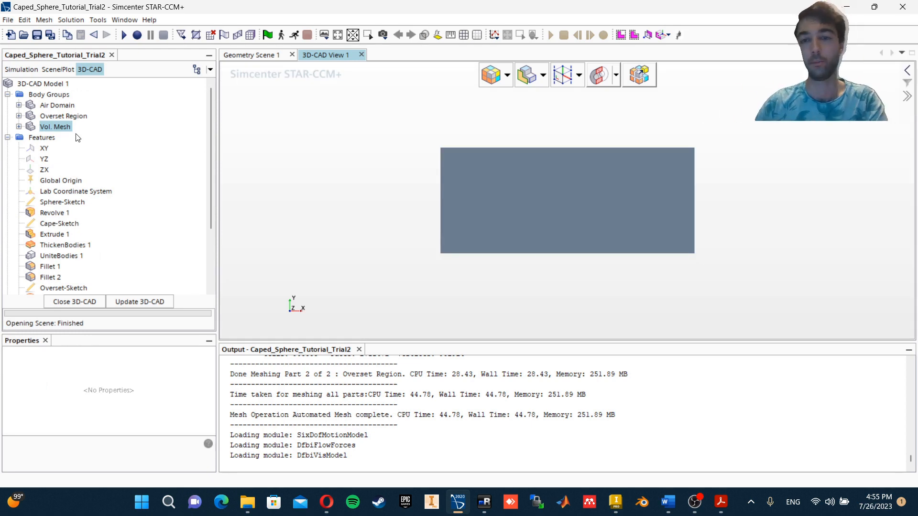
Roll the CAD feature history back to Fillet 1, then forward through Fillet 2, isolating the filleted sphere and cape body
{"action": "scroll", "coordinate": [53, 127], "scroll_direction": "down", "scroll_amount": 2}
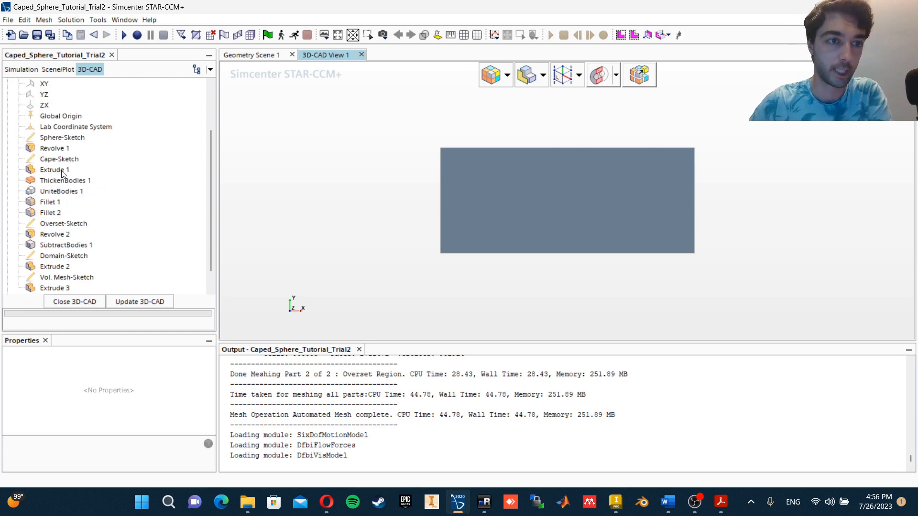
{"action": "right_click", "coordinate": [52, 203]}
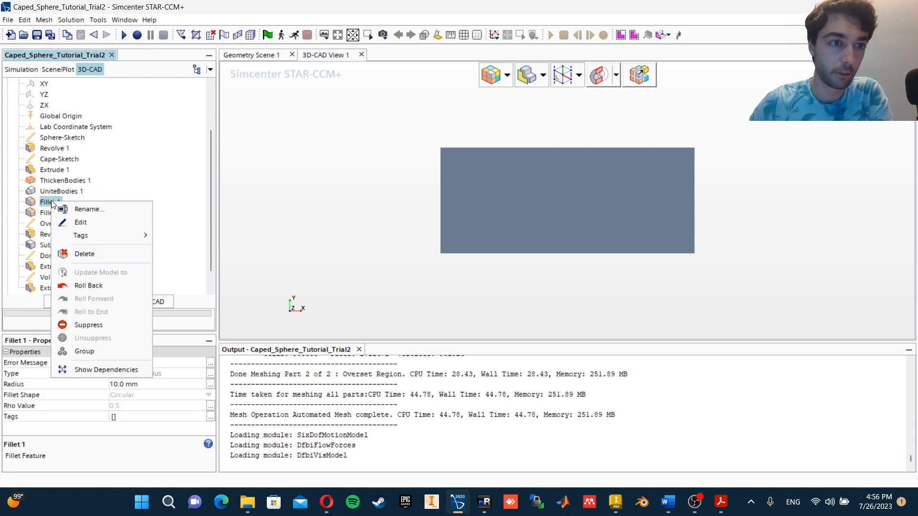
{"action": "left_click", "coordinate": [110, 286]}
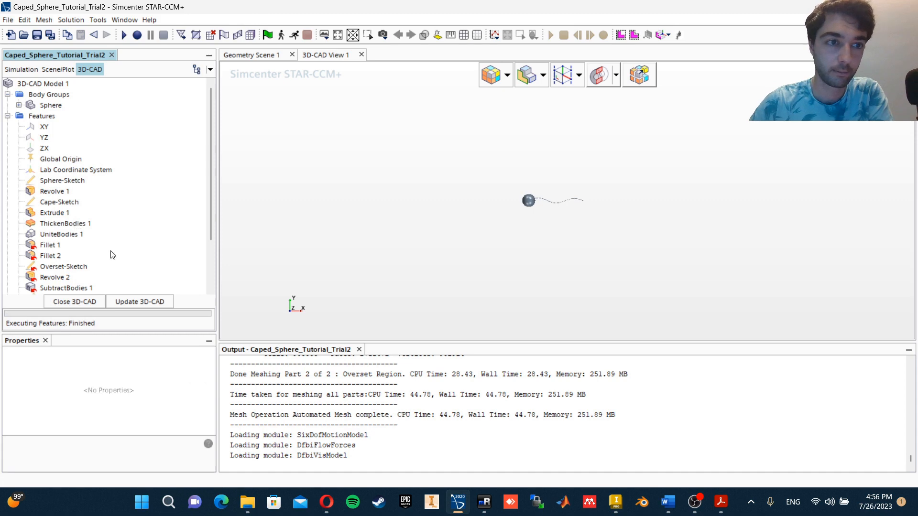
{"action": "scroll", "coordinate": [52, 248], "scroll_direction": "down", "scroll_amount": 1}
{"action": "right_click", "coordinate": [51, 225]}
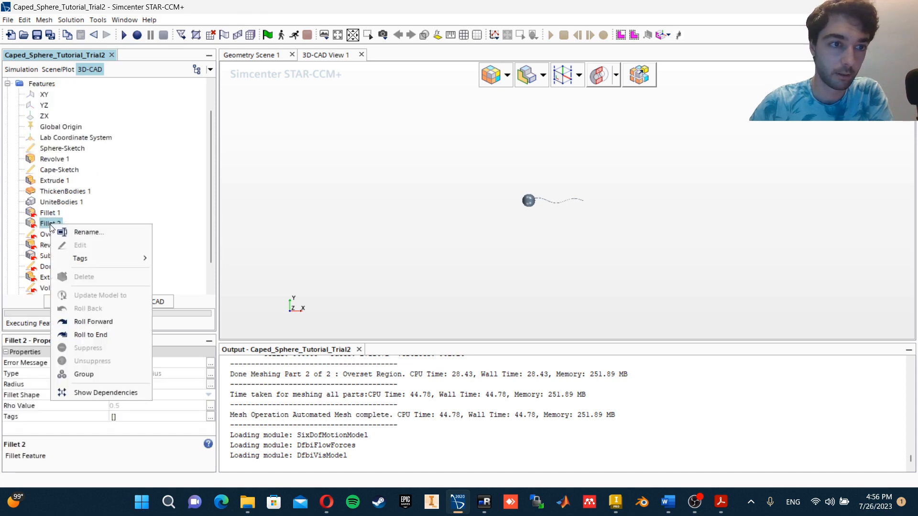
{"action": "left_click", "coordinate": [94, 322]}
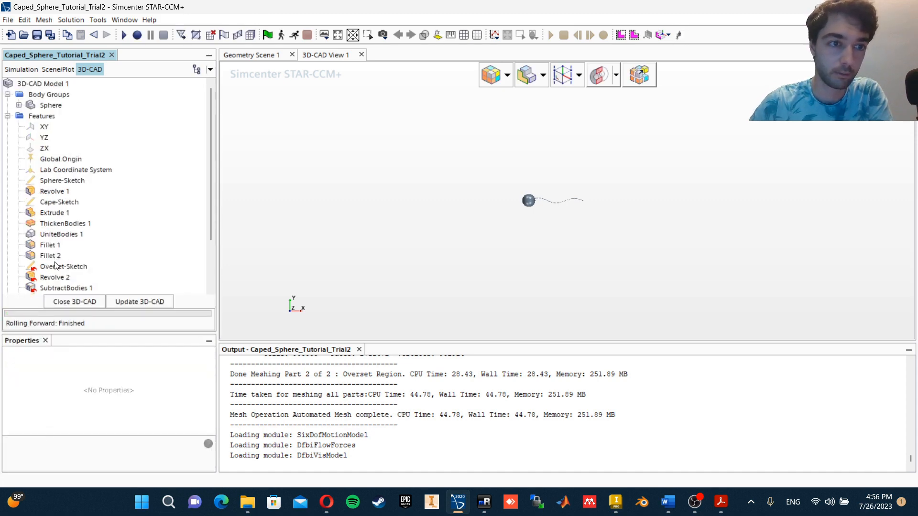
{"action": "scroll", "coordinate": [583, 210], "scroll_direction": "up", "scroll_amount": 10}
{"action": "left_click_drag", "start_coordinate": [293, 200], "coordinate": [290, 217]}
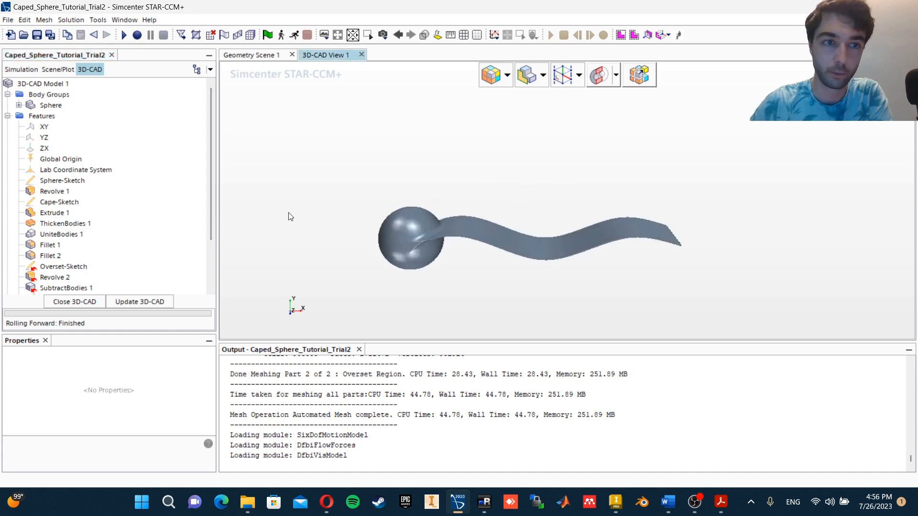
Export the Sphere body as the Parasolid file CapedSphere_Trial2.x_b on the Desktop, replacing the existing file
{"action": "right_click", "coordinate": [55, 109]}
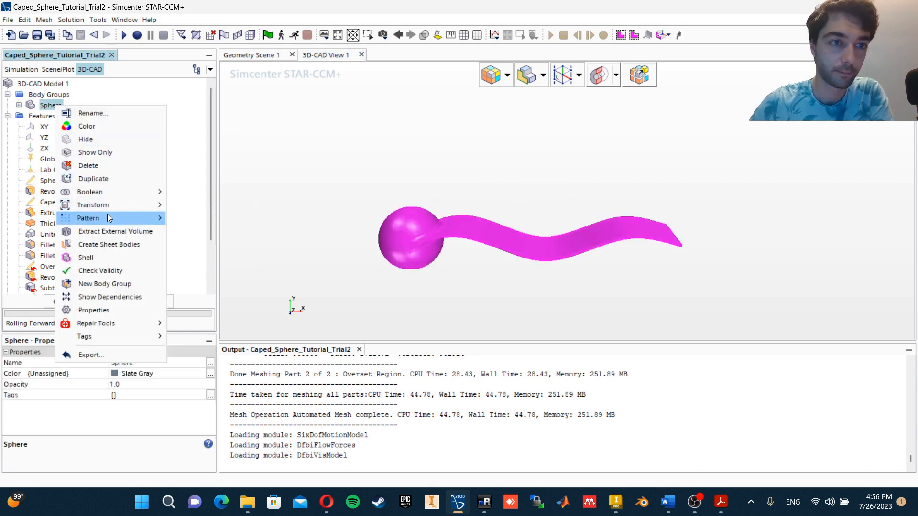
{"action": "left_click", "coordinate": [112, 354]}
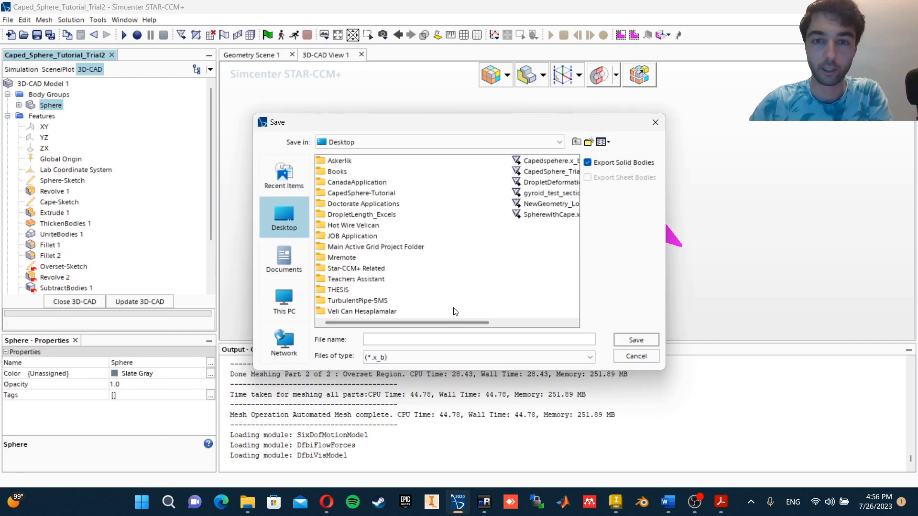
{"action": "left_click_drag", "start_coordinate": [437, 323], "coordinate": [514, 319]}
{"action": "left_click", "coordinate": [461, 173]}
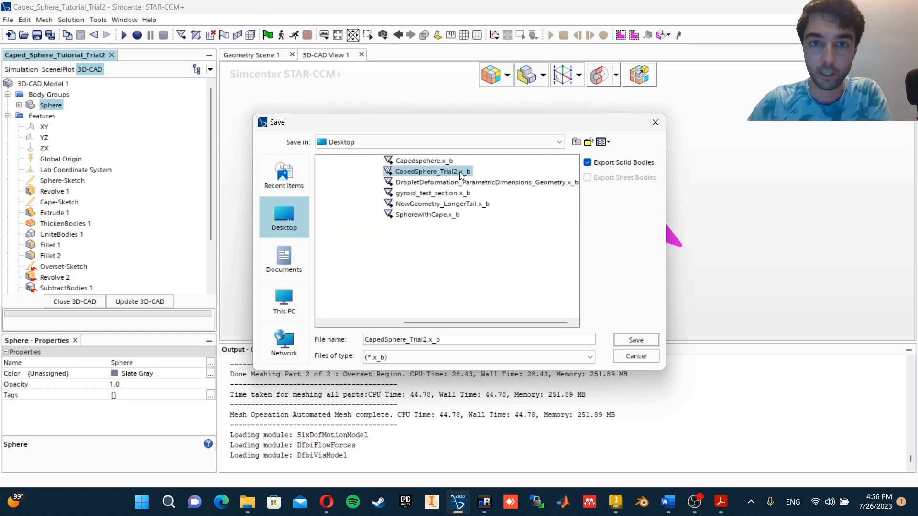
{"action": "left_click", "coordinate": [635, 340]}
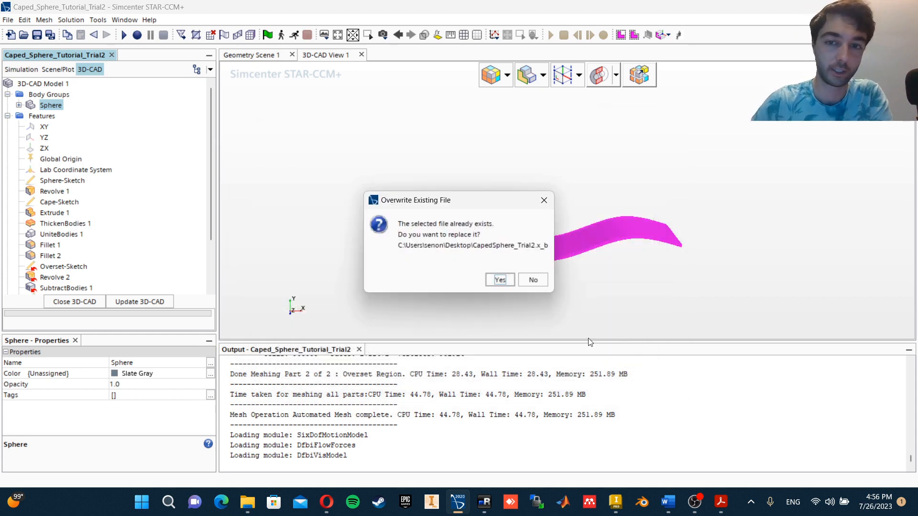
{"action": "left_click", "coordinate": [498, 280]}
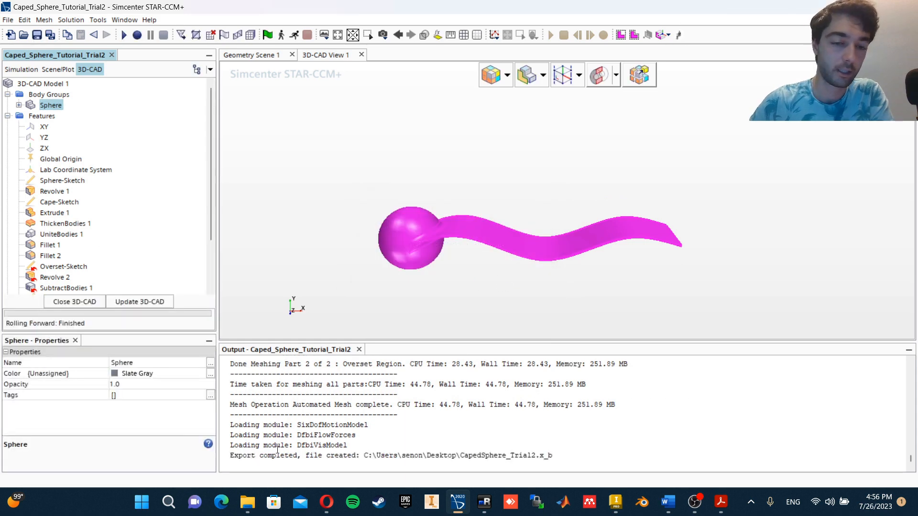
Switch to Autodesk Inventor and import the Parasolid binary file CapedSphere_Trial2.x_b from the Desktop with the default import options
{"action": "left_click", "coordinate": [615, 501]}
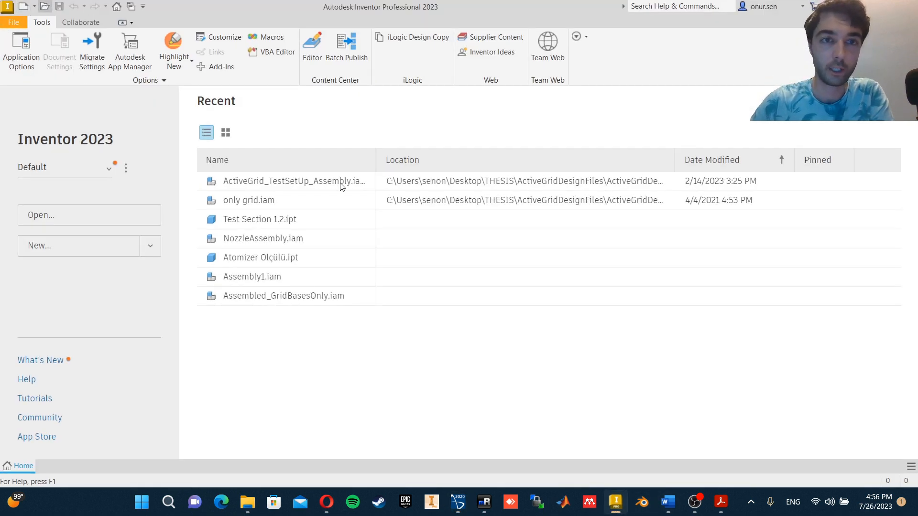
{"action": "left_click", "coordinate": [44, 6]}
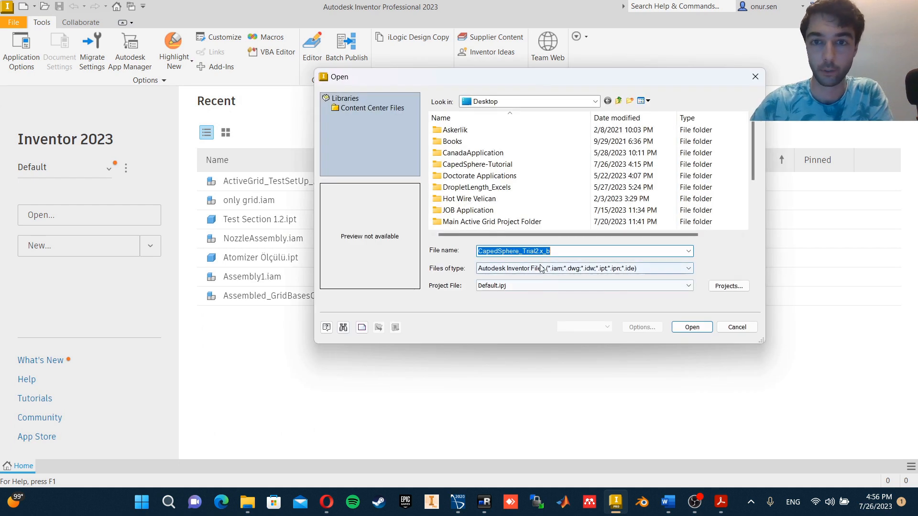
{"action": "scroll", "coordinate": [594, 213], "scroll_direction": "down", "scroll_amount": 2}
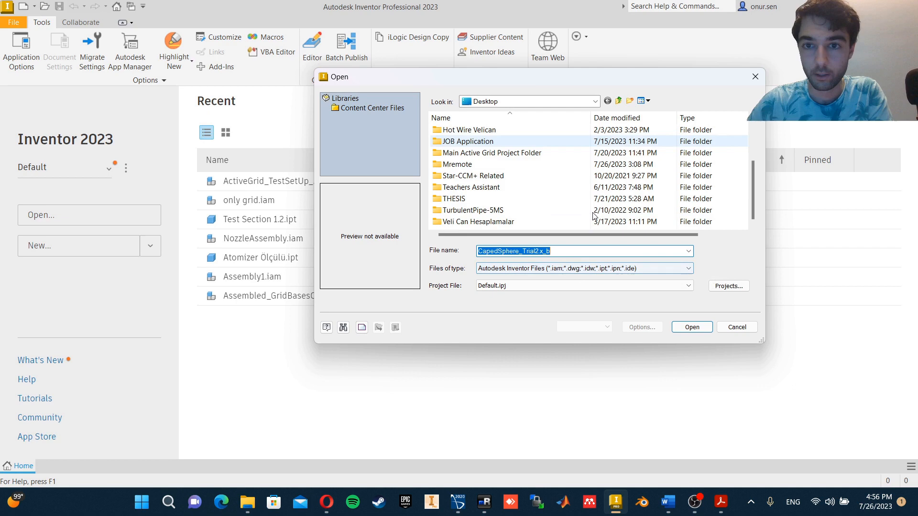
{"action": "left_click", "coordinate": [596, 269]}
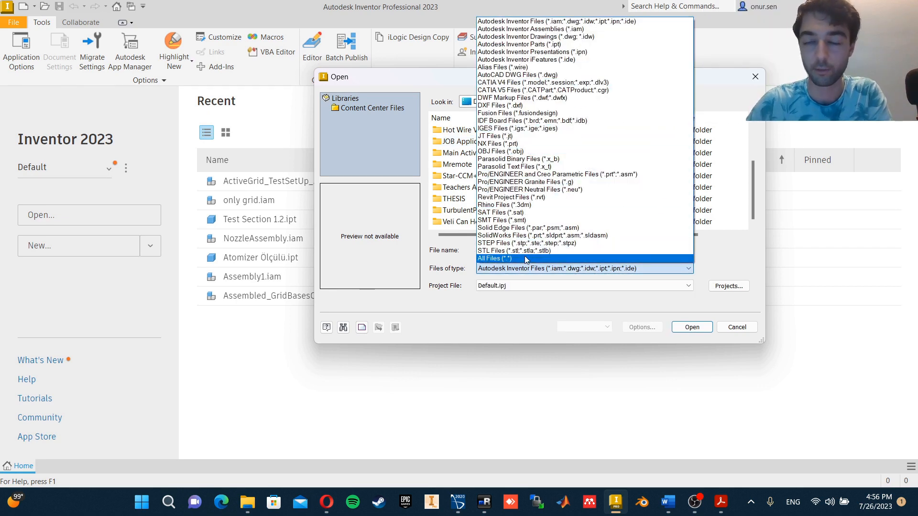
{"action": "left_click", "coordinate": [589, 159]}
{"action": "scroll", "coordinate": [591, 164], "scroll_direction": "down", "scroll_amount": 3}
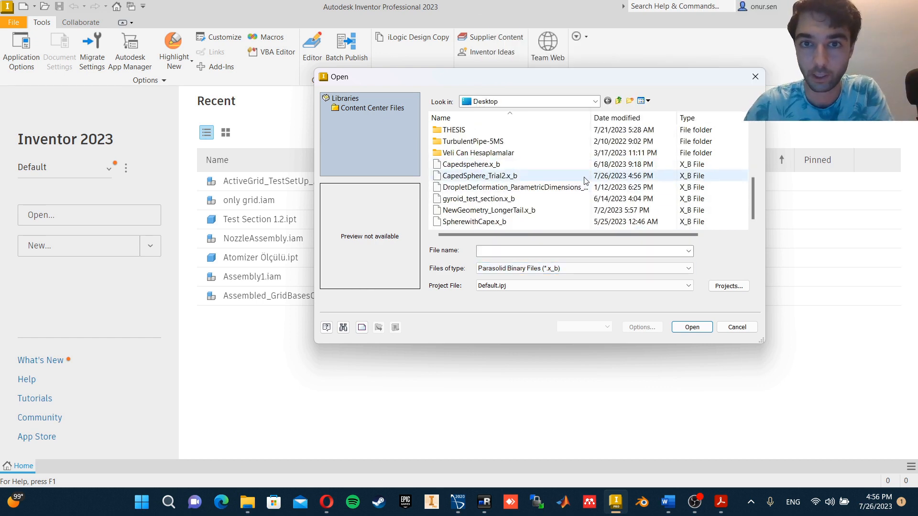
{"action": "double_click", "coordinate": [521, 176]}
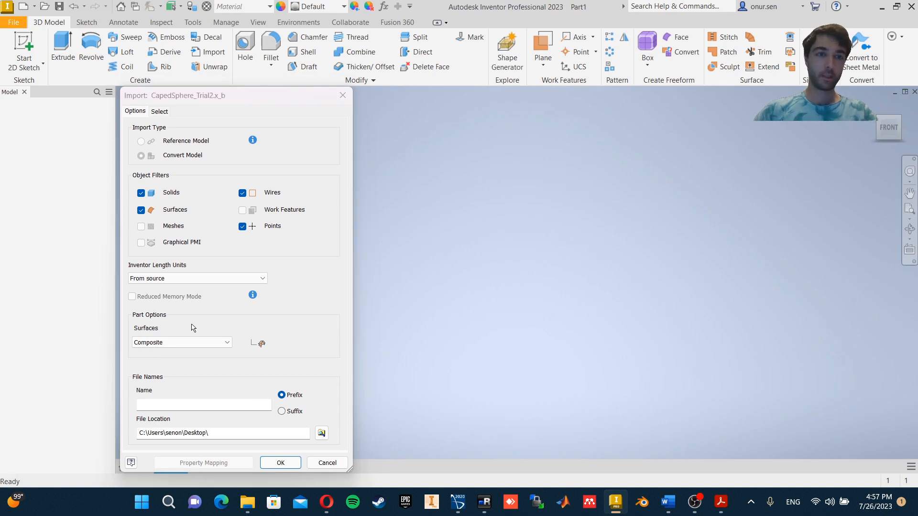
{"action": "left_click", "coordinate": [277, 461]}
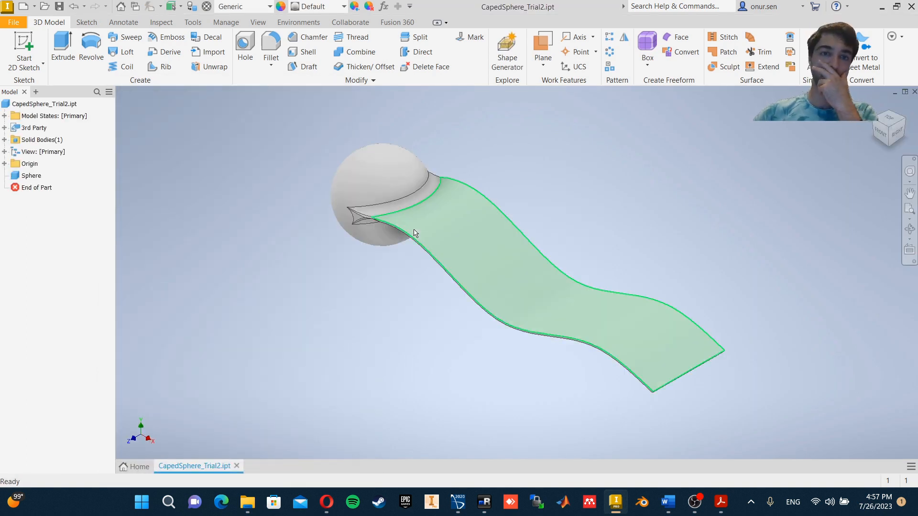
{"action": "middle_click_drag", "start_coordinate": [366, 320], "coordinate": [411, 303], "text": "shift"}
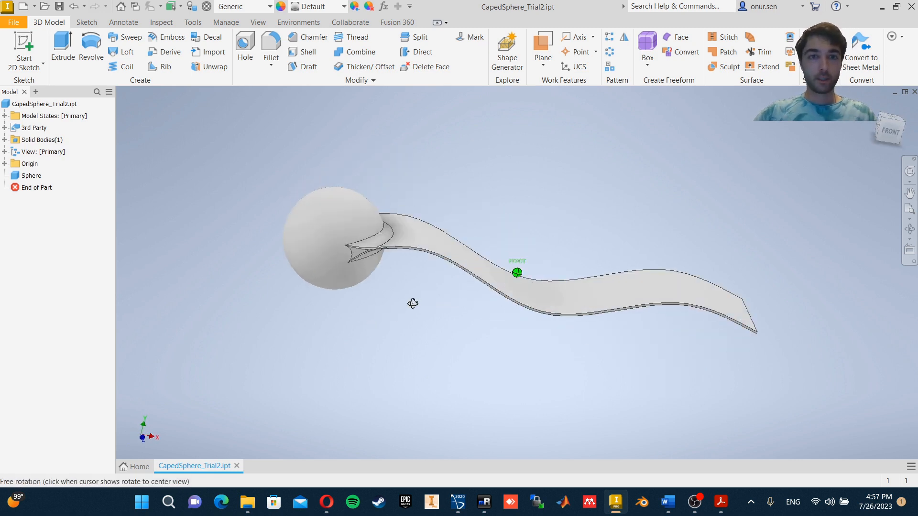
Set the mass unit in the part's document settings to kilogram
{"action": "left_click", "coordinate": [226, 23]}
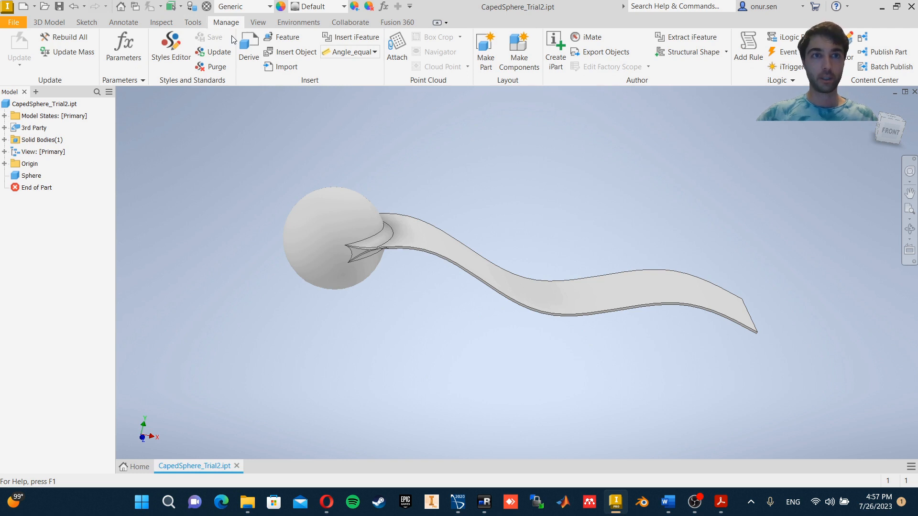
{"action": "left_click", "coordinate": [192, 23]}
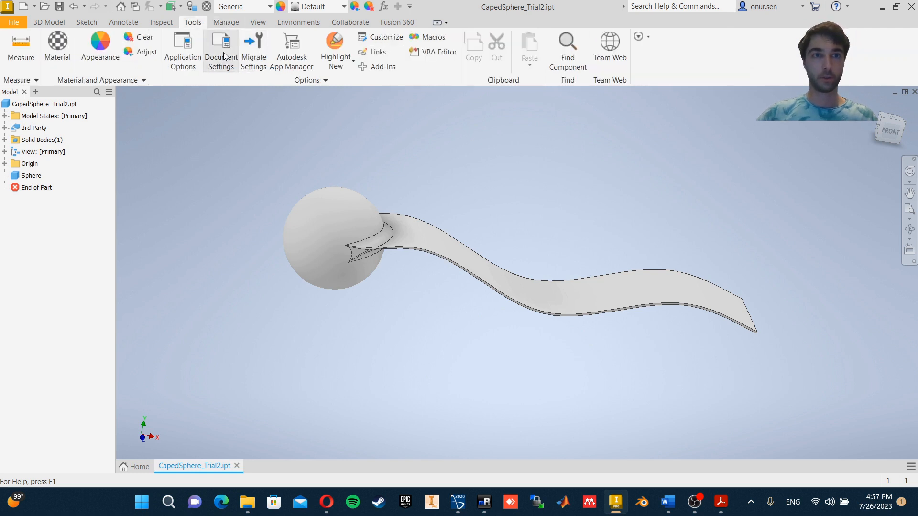
{"action": "left_click", "coordinate": [234, 62]}
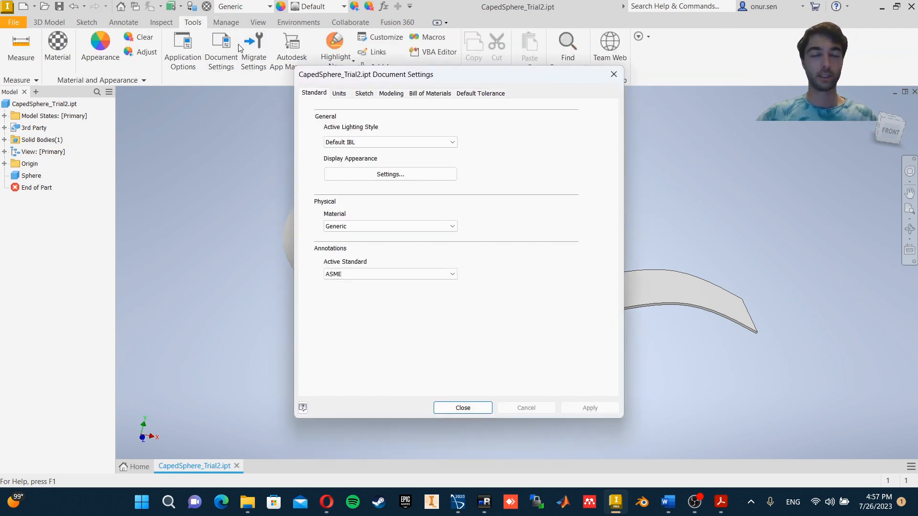
{"action": "left_click", "coordinate": [339, 94]}
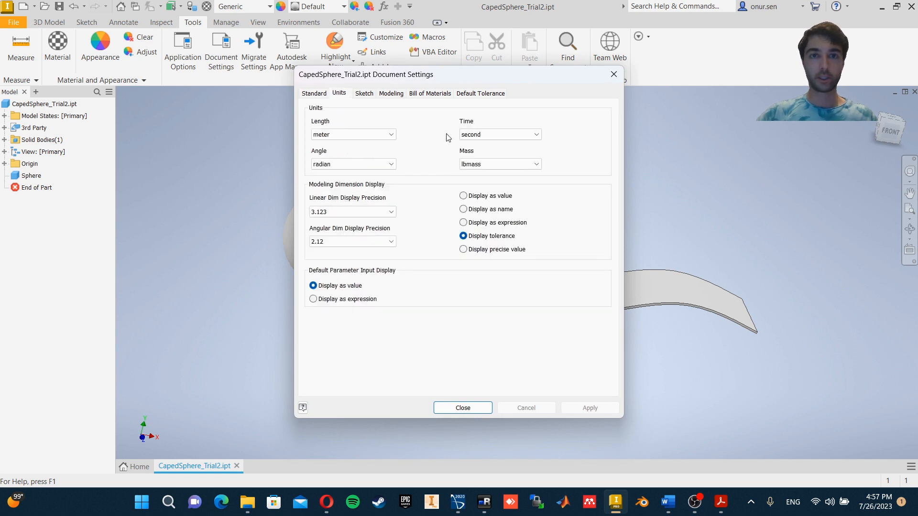
{"action": "left_click", "coordinate": [483, 164]}
{"action": "left_click", "coordinate": [483, 197]}
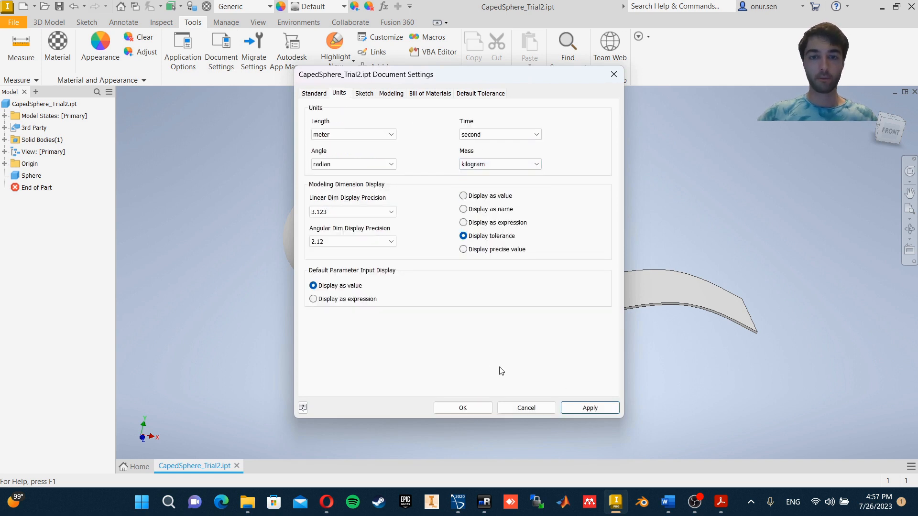
{"action": "left_click", "coordinate": [589, 407]}
{"action": "left_click", "coordinate": [463, 407]}
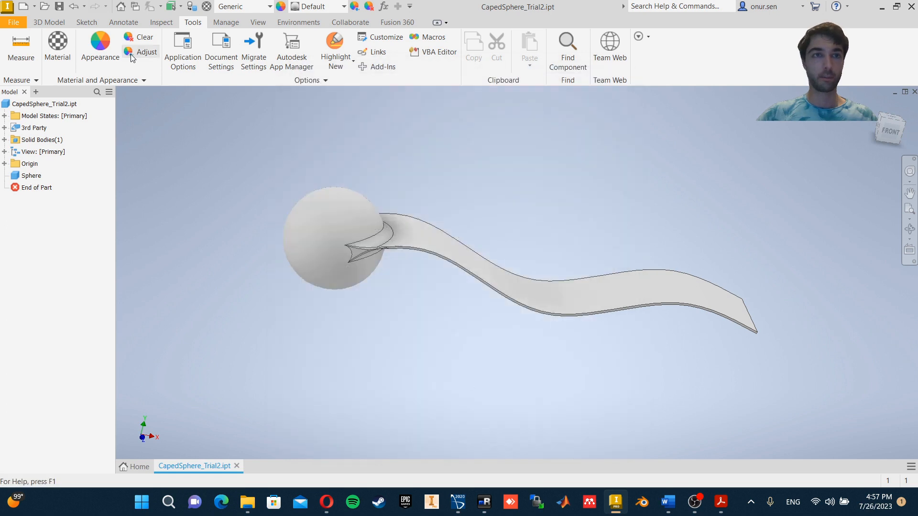
Assign the Rubber material from the Inventor Material Library to the CapedSphere_Trial2 part
{"action": "left_click", "coordinate": [20, 22]}
{"action": "left_click", "coordinate": [252, 9]}
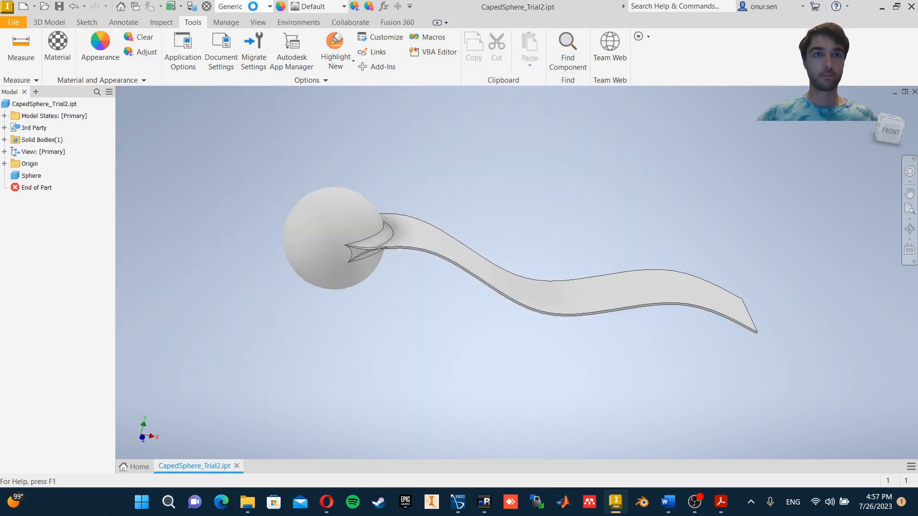
{"action": "left_click", "coordinate": [254, 8]}
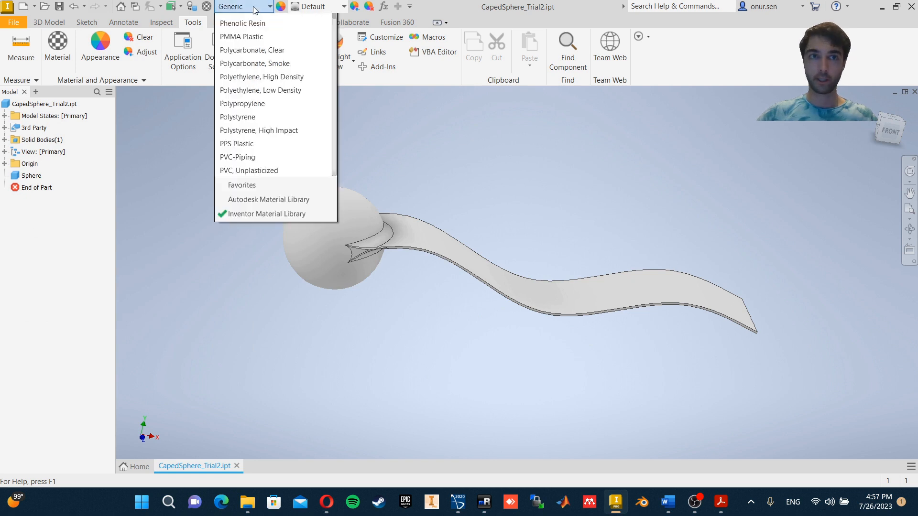
{"action": "scroll", "coordinate": [253, 335], "scroll_direction": "down", "scroll_amount": 3}
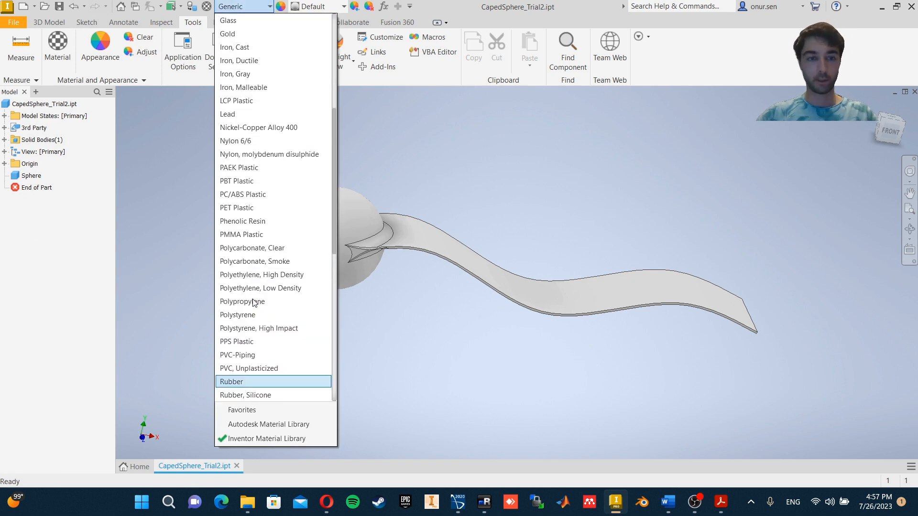
{"action": "left_click", "coordinate": [244, 369]}
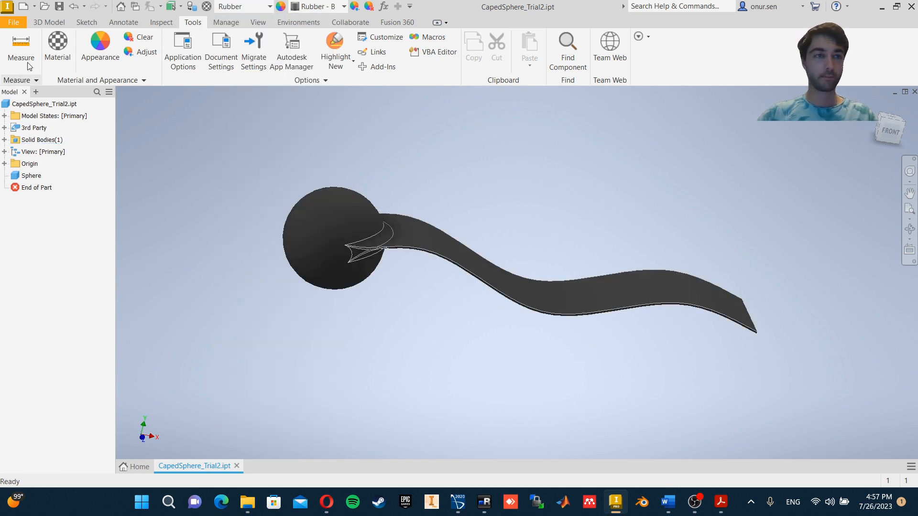
Calculate the part's physical properties in iProperties with the requested accuracy set to Very High
{"action": "left_click", "coordinate": [18, 26]}
{"action": "left_click", "coordinate": [64, 270]}
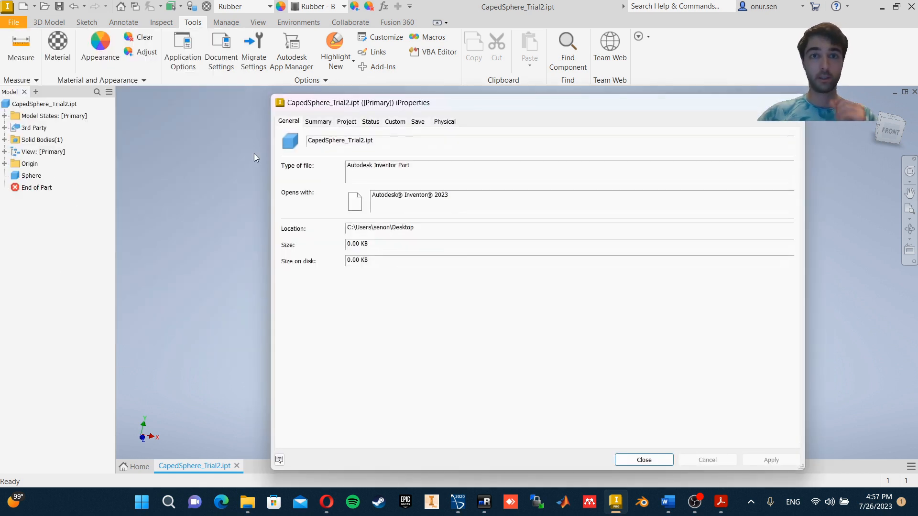
{"action": "left_click", "coordinate": [444, 122]}
{"action": "left_click", "coordinate": [467, 206]}
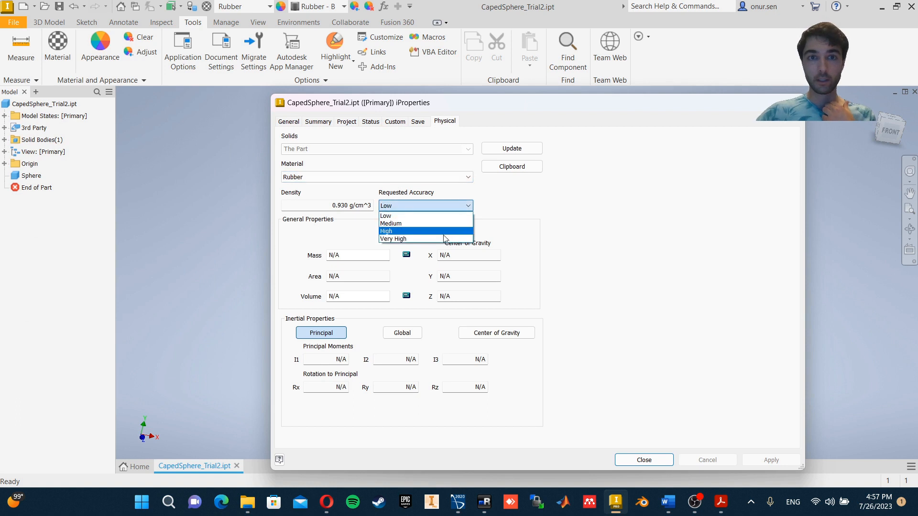
{"action": "left_click", "coordinate": [443, 240]}
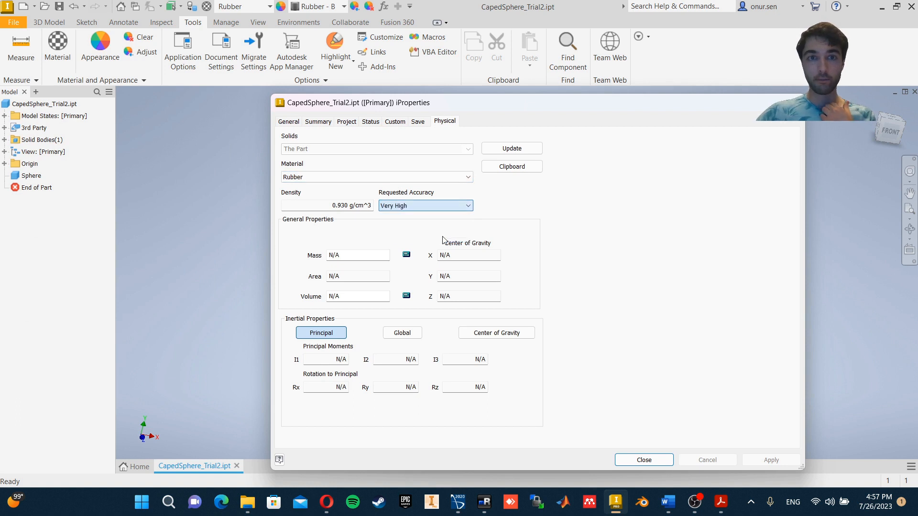
{"action": "left_click", "coordinate": [520, 153]}
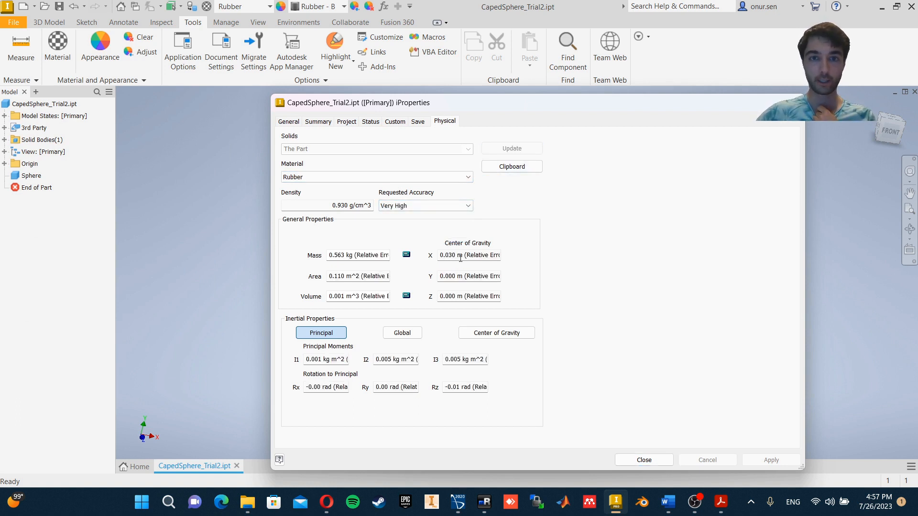
{"action": "left_click", "coordinate": [377, 255]}
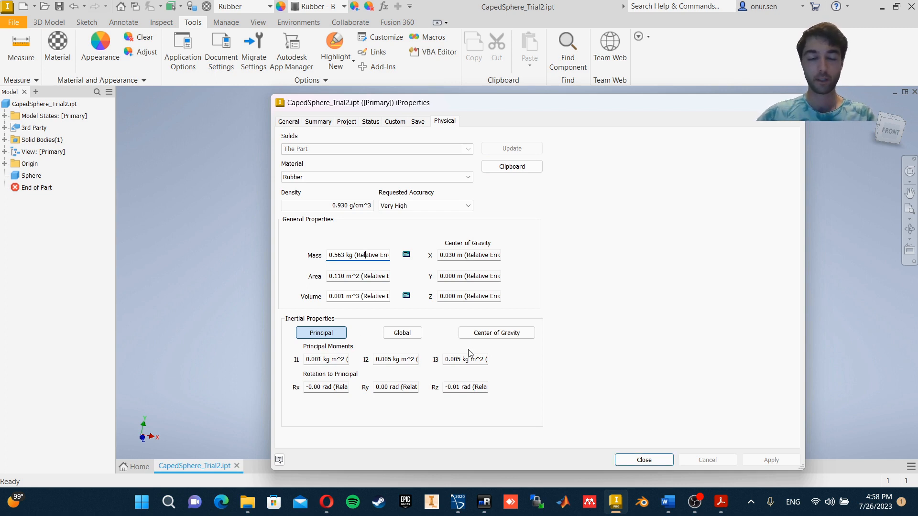
Switch to Simcenter STAR-CCM+, roll the feature history of 3D-CAD Model 1 forward to its end, and close the 3D-CAD editor
{"action": "left_click", "coordinate": [457, 502]}
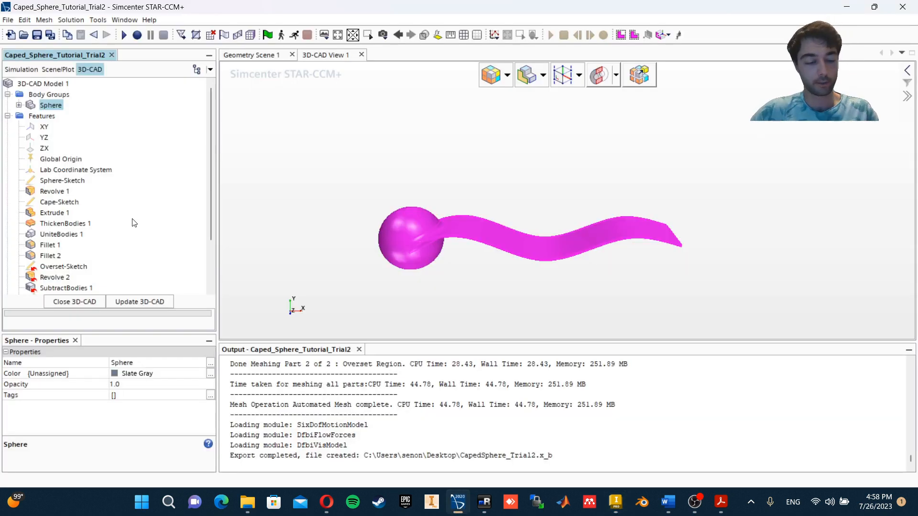
{"action": "scroll", "coordinate": [108, 200], "scroll_direction": "down", "scroll_amount": 3}
{"action": "scroll", "coordinate": [95, 215], "scroll_direction": "up", "scroll_amount": 3}
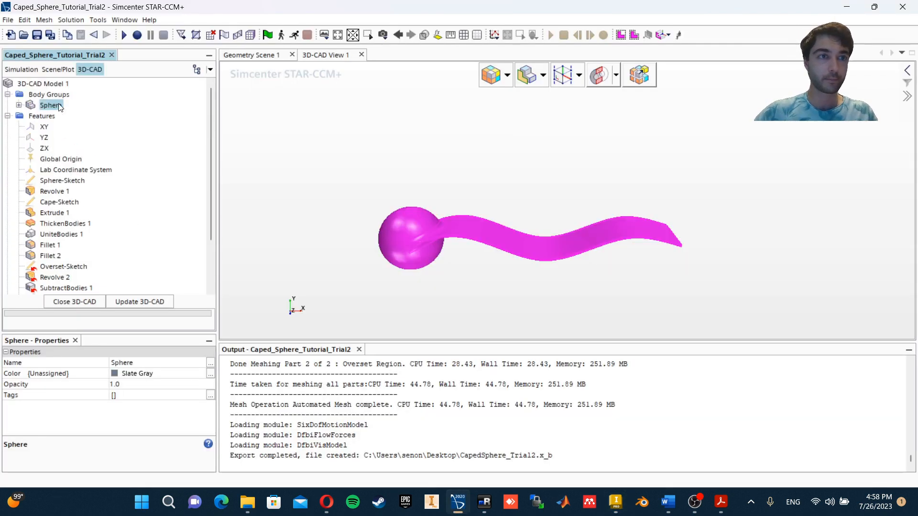
{"action": "left_click", "coordinate": [74, 301]}
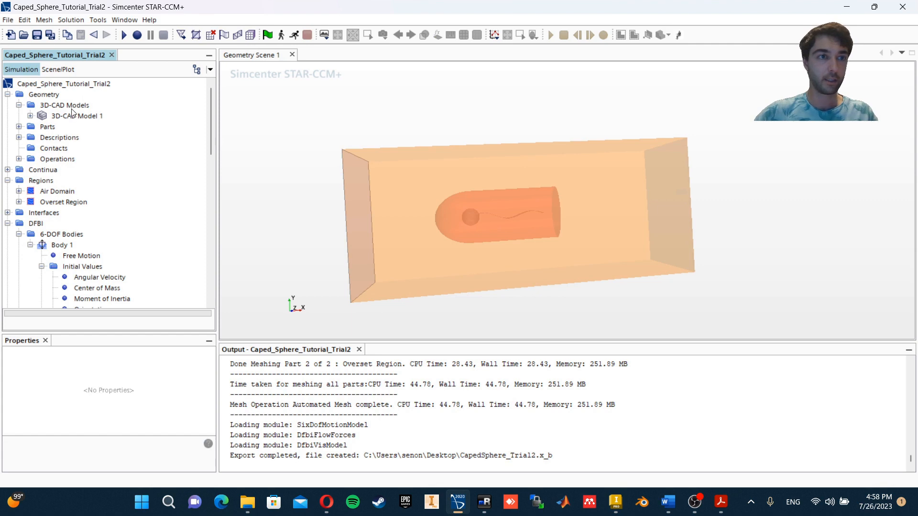
{"action": "left_click", "coordinate": [73, 115]}
{"action": "right_click", "coordinate": [74, 116]}
{"action": "left_click", "coordinate": [98, 120]}
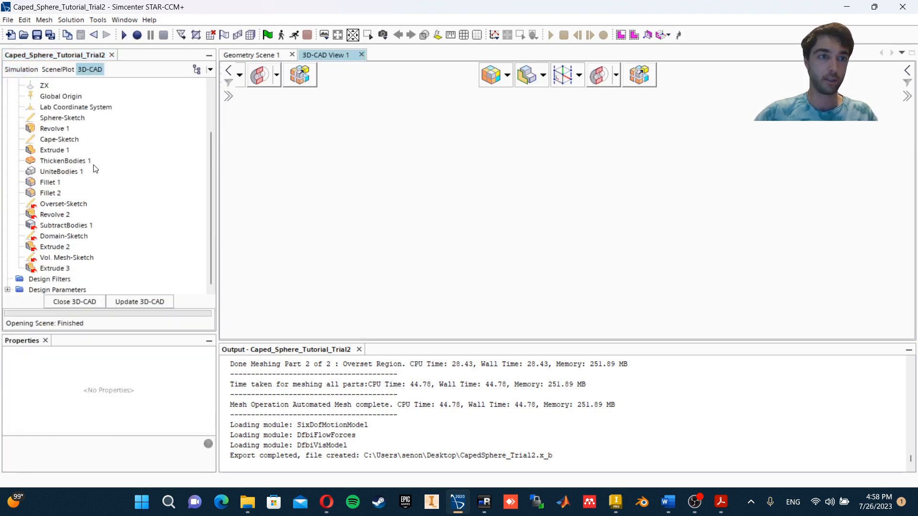
{"action": "left_click", "coordinate": [55, 268]}
{"action": "right_click", "coordinate": [54, 268]}
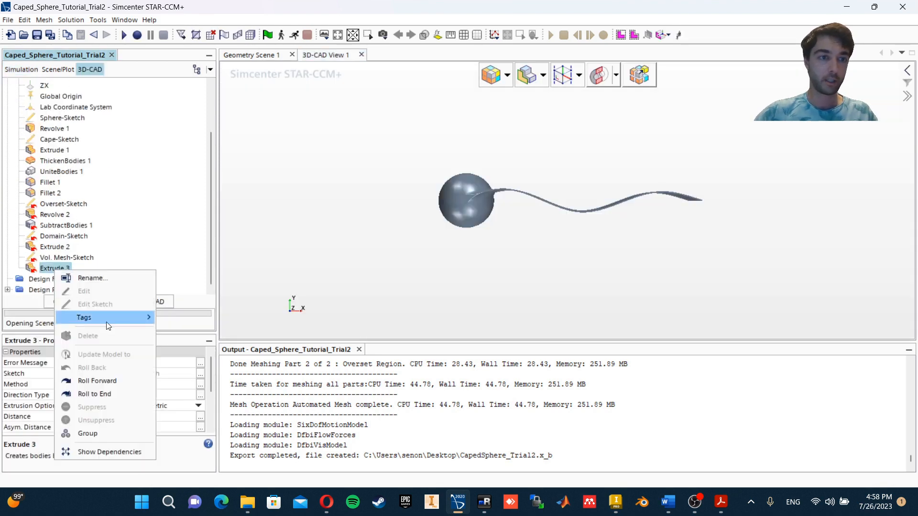
{"action": "left_click", "coordinate": [108, 393]}
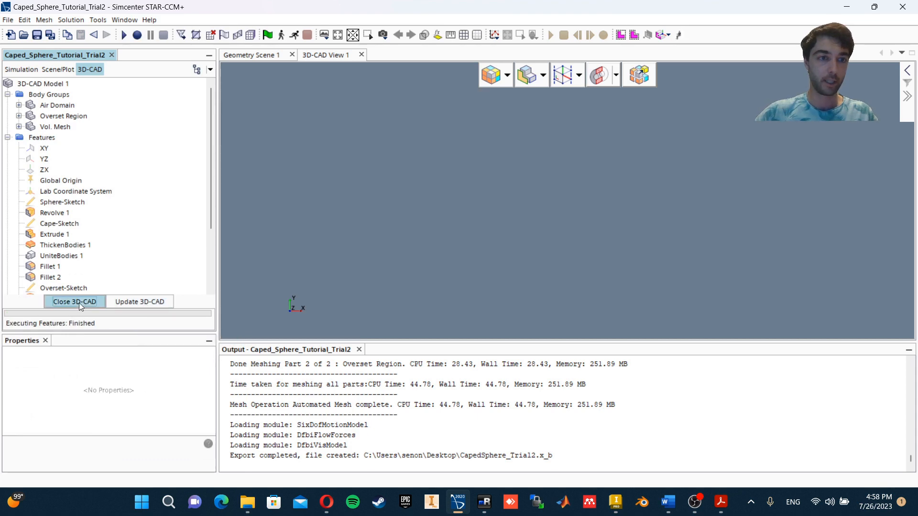
{"action": "left_click", "coordinate": [75, 302]}
Execute the Automated Mesh operation to regenerate the mesh
{"action": "left_click", "coordinate": [19, 159]}
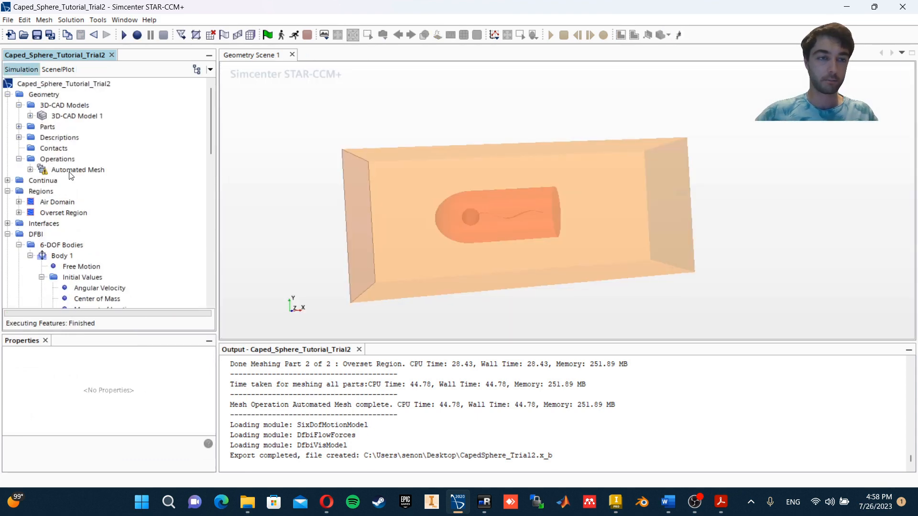
{"action": "left_click", "coordinate": [72, 171]}
{"action": "right_click", "coordinate": [74, 173]}
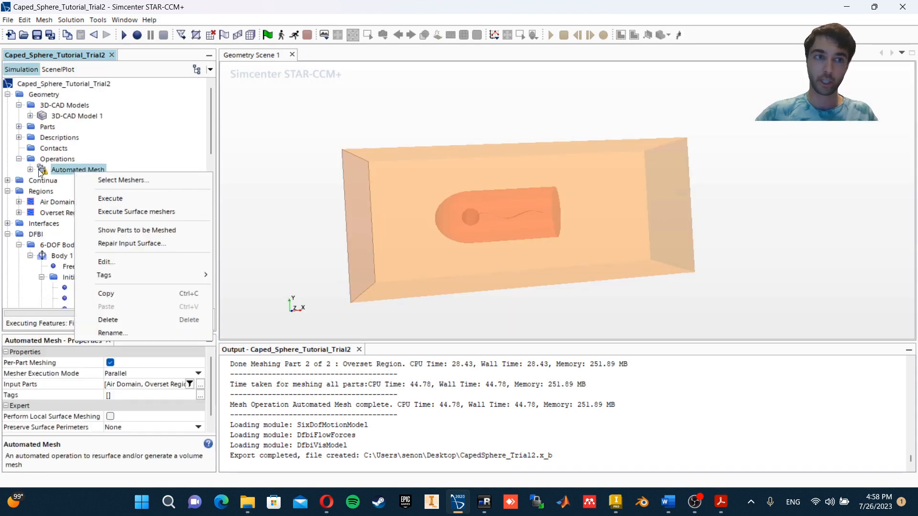
{"action": "left_click", "coordinate": [33, 165]}
{"action": "right_click", "coordinate": [76, 170]}
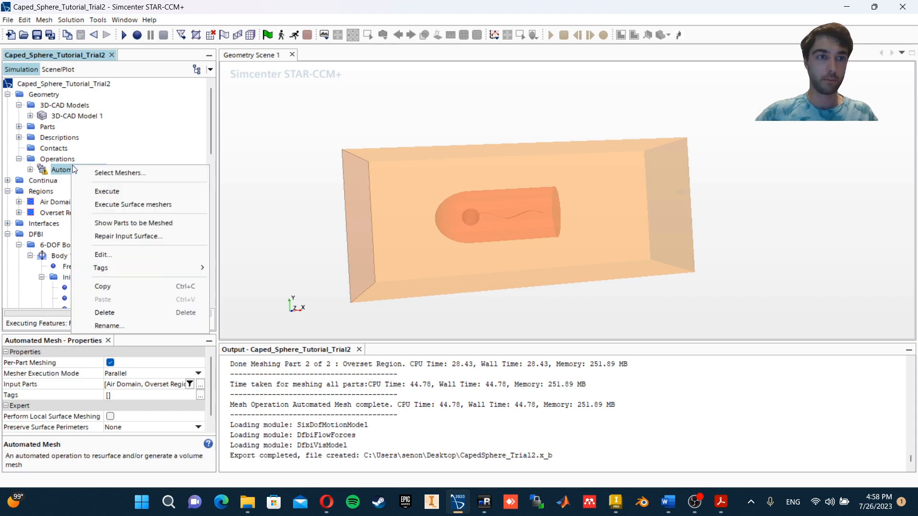
{"action": "left_click", "coordinate": [101, 191]}
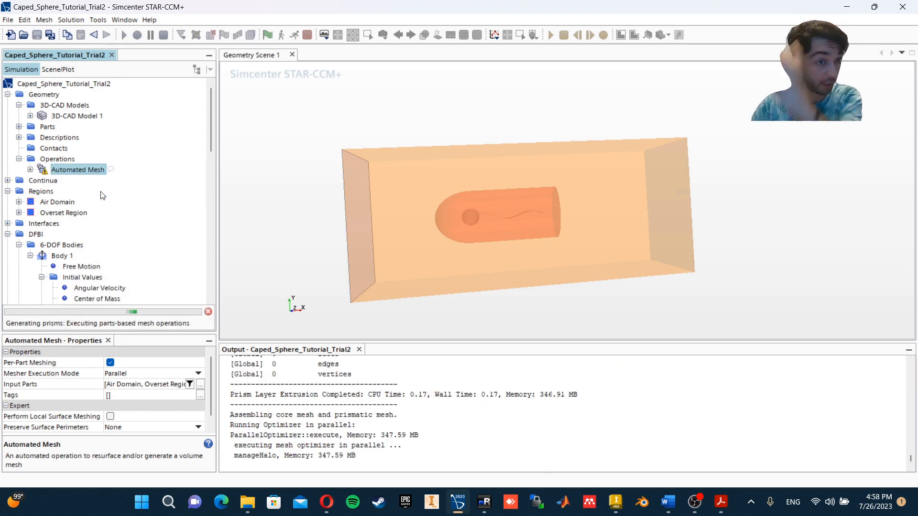
Set the body mass of the 6-DOF Body 1 to 0.563 kg
{"action": "scroll", "coordinate": [72, 200], "scroll_direction": "down", "scroll_amount": 4}
{"action": "scroll", "coordinate": [48, 206], "scroll_direction": "up", "scroll_amount": 2}
{"action": "left_click", "coordinate": [62, 192]}
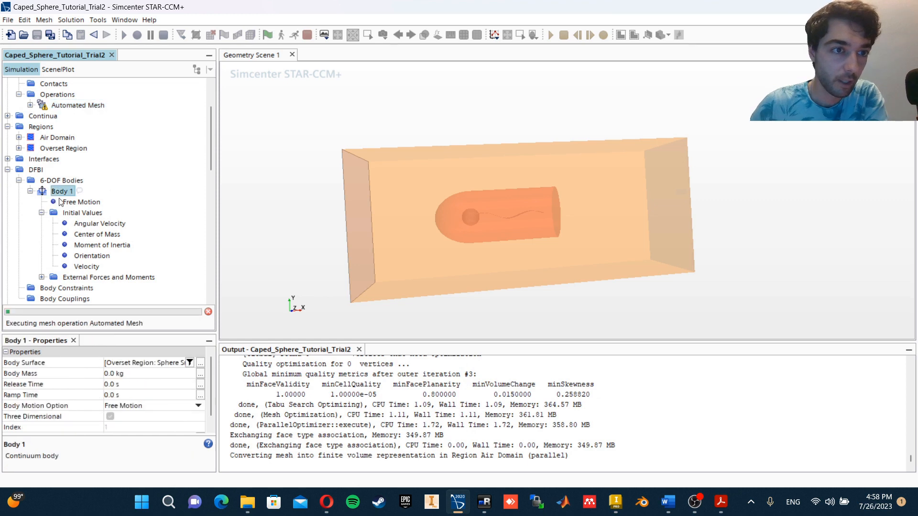
{"action": "left_click", "coordinate": [125, 374]}
{"action": "type", "text": "0"}
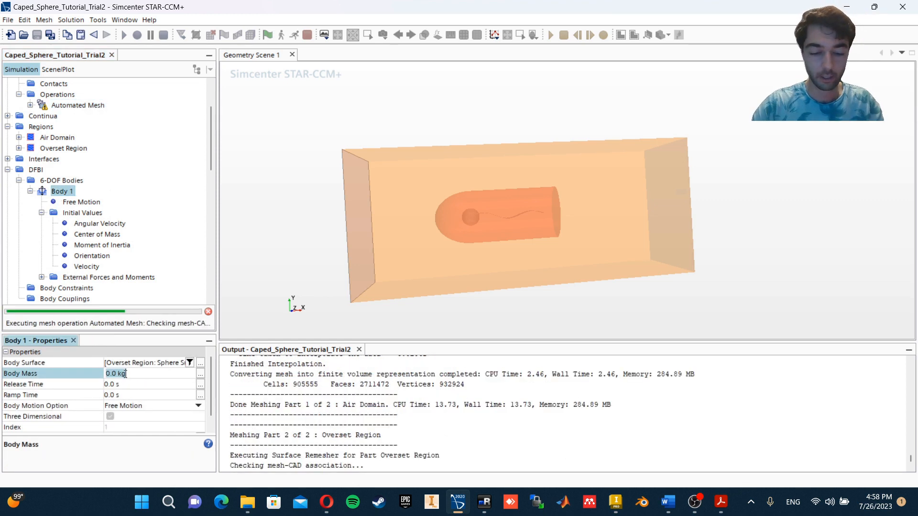
{"action": "type", "text": ".568"}
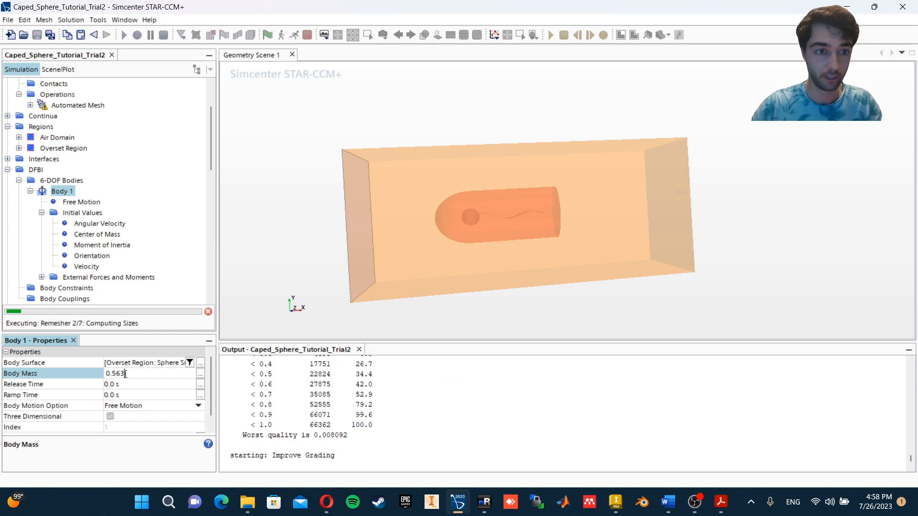
{"action": "key", "text": "Return"}
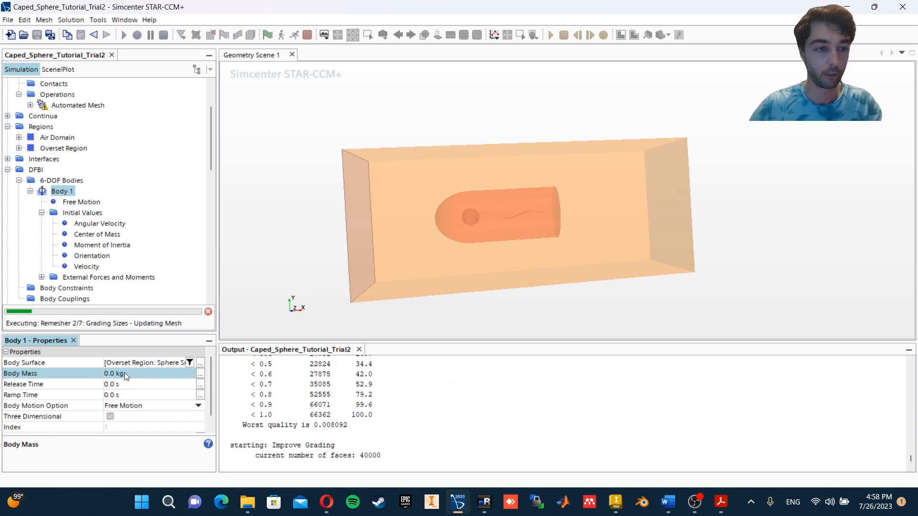
Review Body 1's release time, ramp time, and its fluid and gravity entries under external forces and moments
{"action": "left_click", "coordinate": [69, 386]}
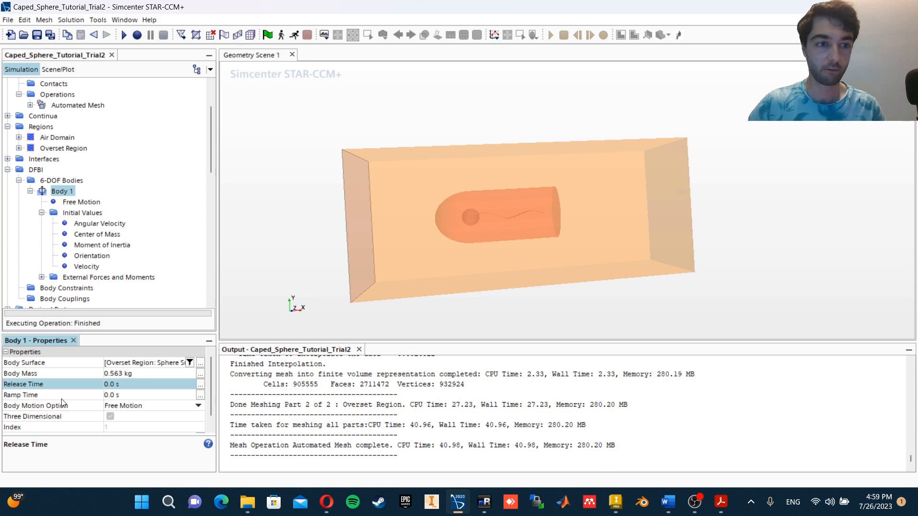
{"action": "left_click", "coordinate": [61, 396]}
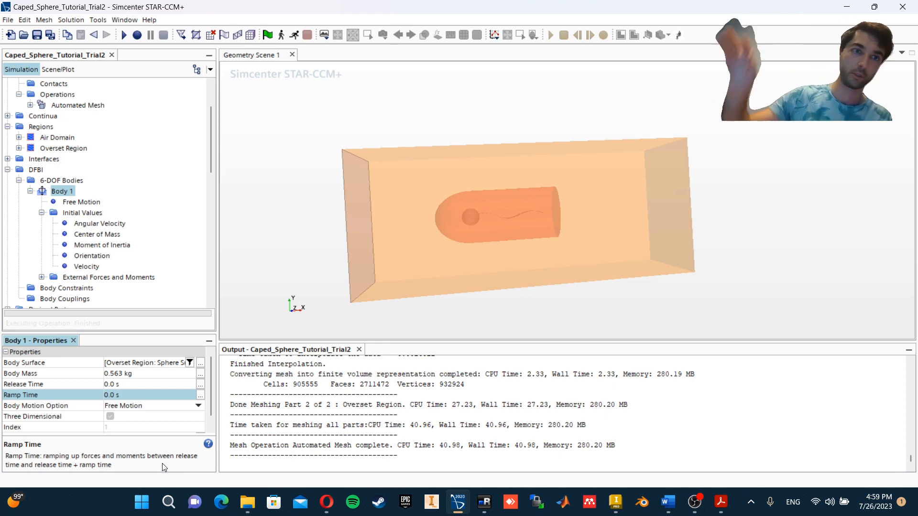
{"action": "scroll", "coordinate": [58, 280], "scroll_direction": "down", "scroll_amount": 1}
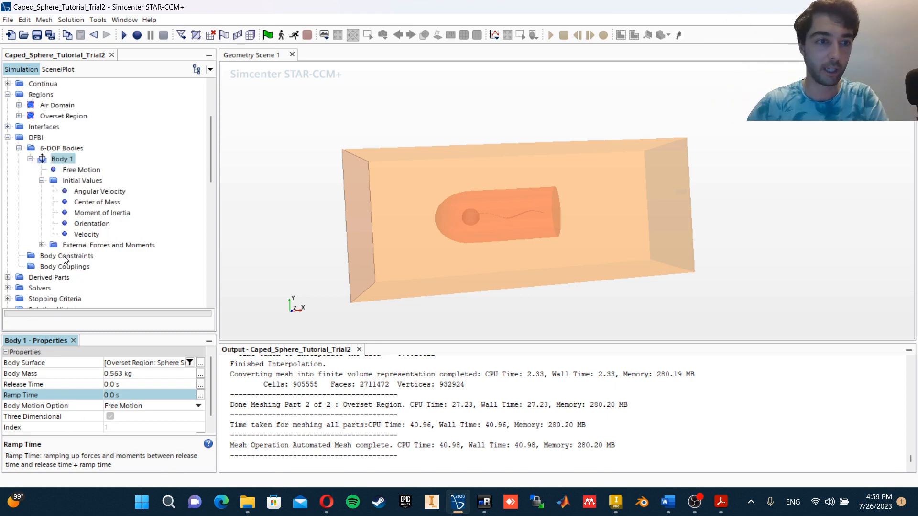
{"action": "left_click", "coordinate": [42, 245]}
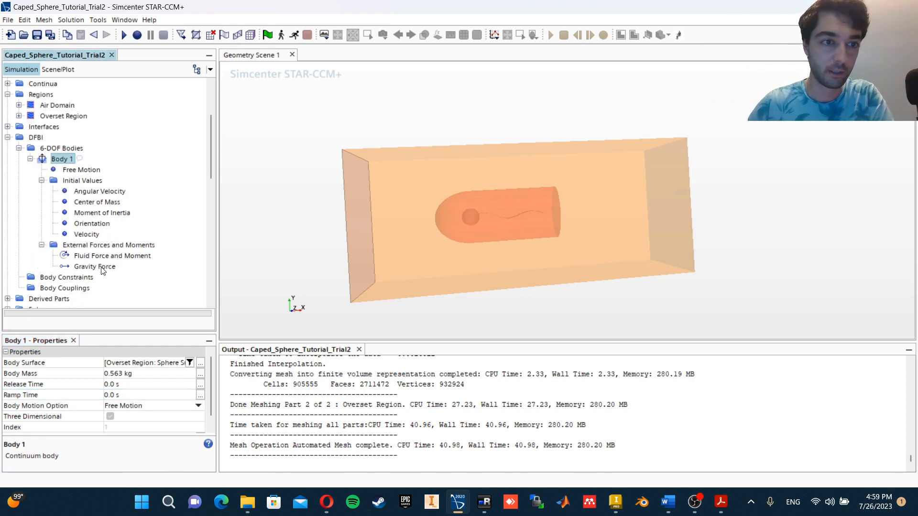
{"action": "left_click", "coordinate": [101, 266]}
{"action": "left_click", "coordinate": [102, 255]}
{"action": "left_click", "coordinate": [42, 245]}
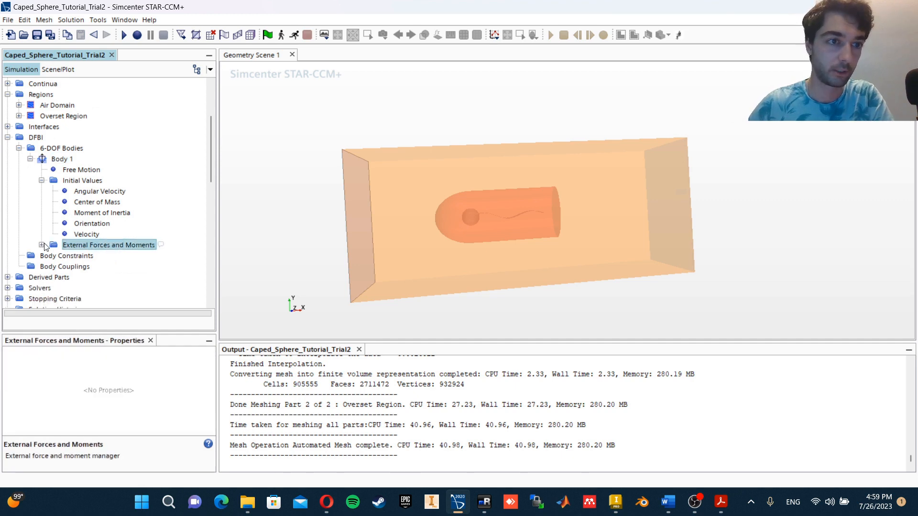
Review the available body motion options for Body 1, keeping Free Motion
{"action": "left_click", "coordinate": [78, 170]}
{"action": "left_click", "coordinate": [63, 161]}
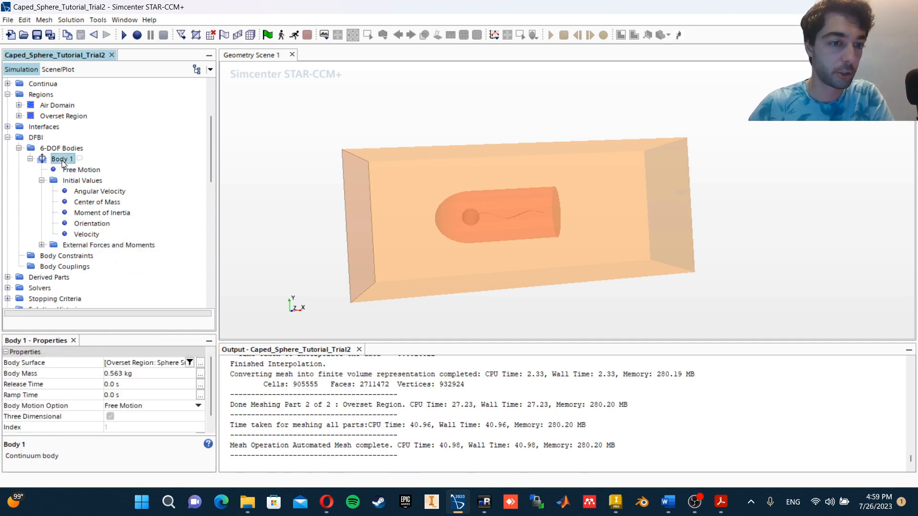
{"action": "left_click", "coordinate": [143, 416]}
{"action": "left_click", "coordinate": [142, 406]}
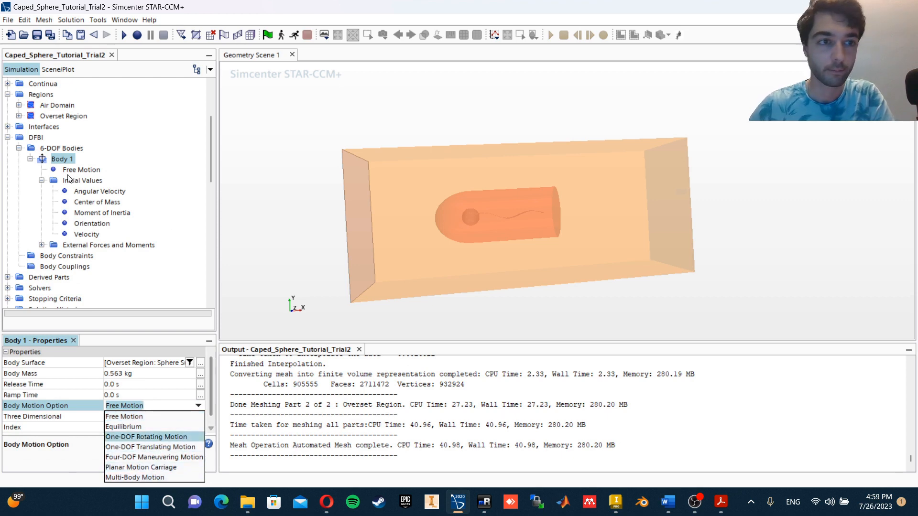
{"action": "left_click", "coordinate": [34, 186]}
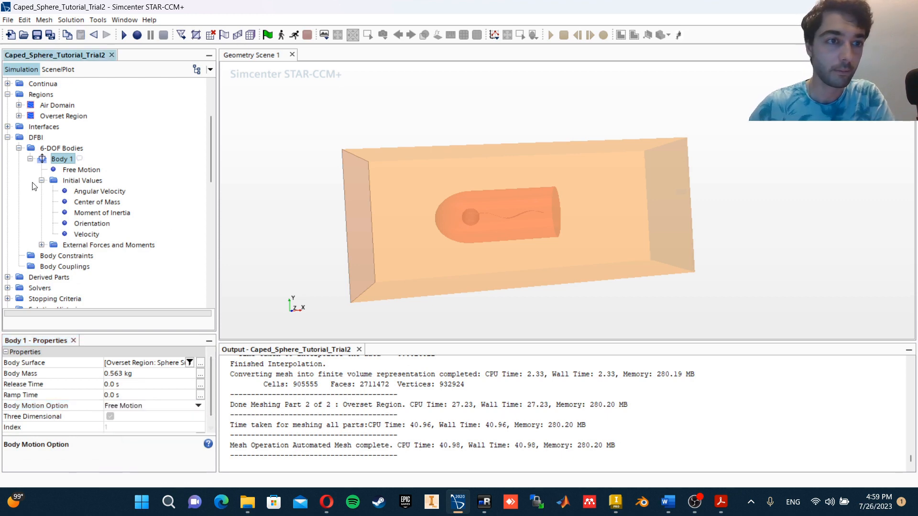
{"action": "left_click", "coordinate": [70, 171]}
{"action": "left_click", "coordinate": [65, 159]}
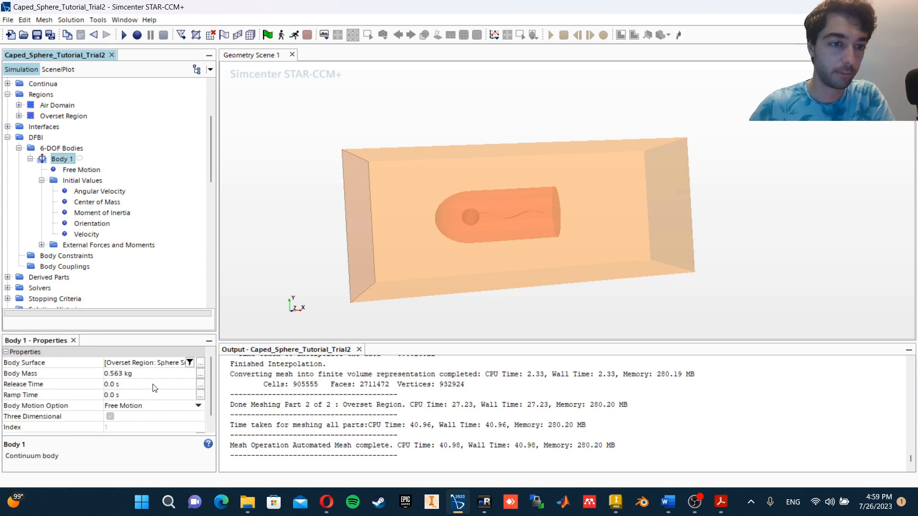
Set Body 1's initial center of mass position to [0.03, 0.0, 0.0] m in the Laboratory coordinate system
{"action": "left_click", "coordinate": [93, 203]}
{"action": "left_click", "coordinate": [125, 362]}
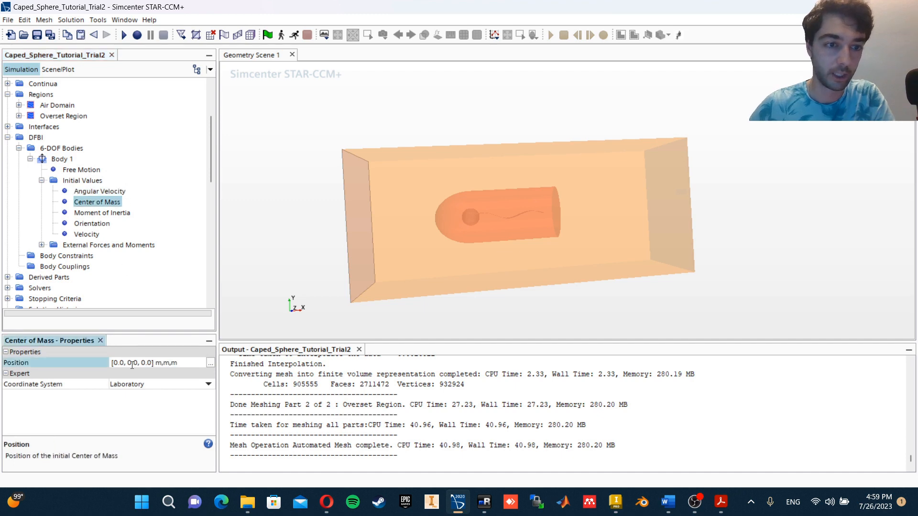
{"action": "type", "text": "3"}
{"action": "key", "text": "Return"}
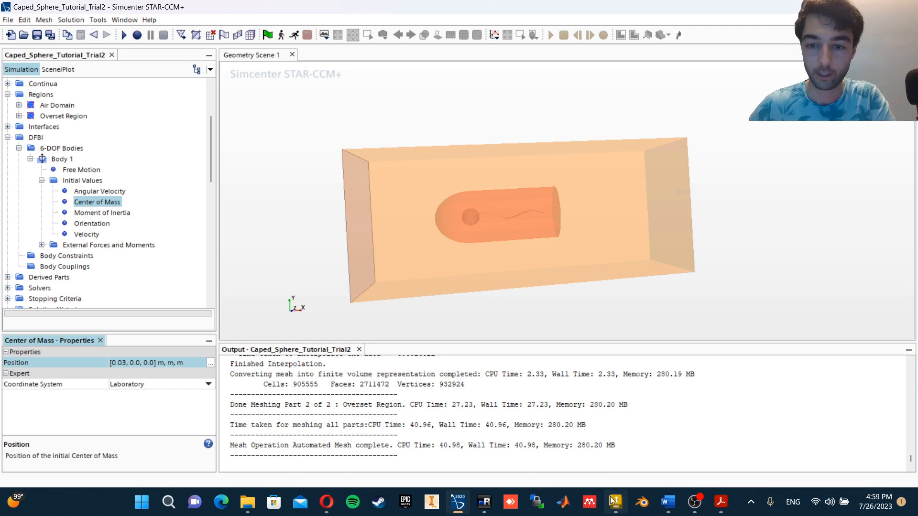
Switch to Inventor and check the part's center of gravity coordinates in its physical properties
{"action": "mouse_move", "coordinate": [616, 502]}
{"action": "left_click", "coordinate": [614, 432]}
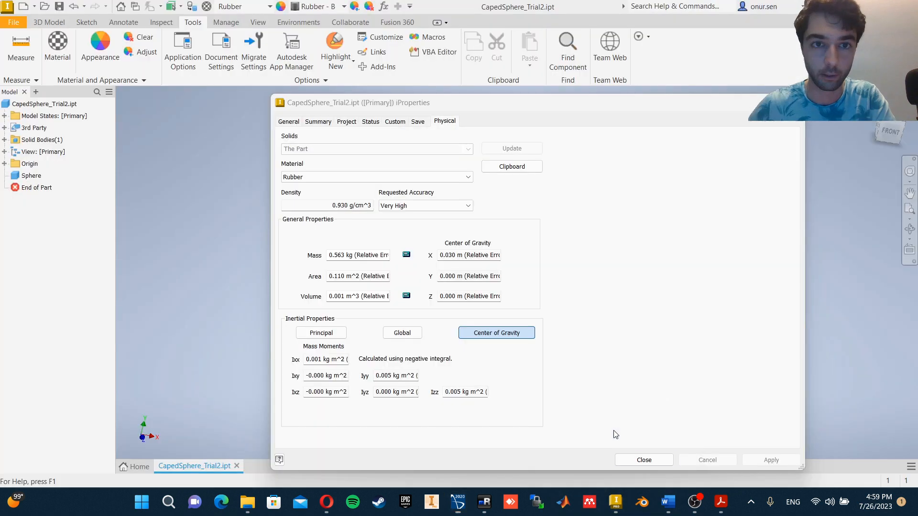
{"action": "left_click", "coordinate": [463, 254]}
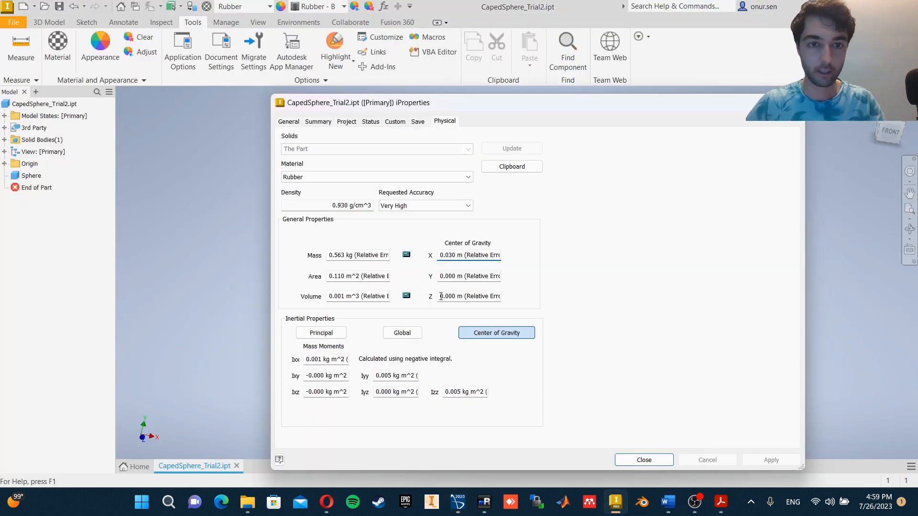
{"action": "key", "text": "alt+Tab"}
Back in STAR-CCM+, set the first diagonal component of Body 1's initial moment of inertia to 0.001 kg-m^2, matching Inventor's Ixx
{"action": "left_click", "coordinate": [95, 212]}
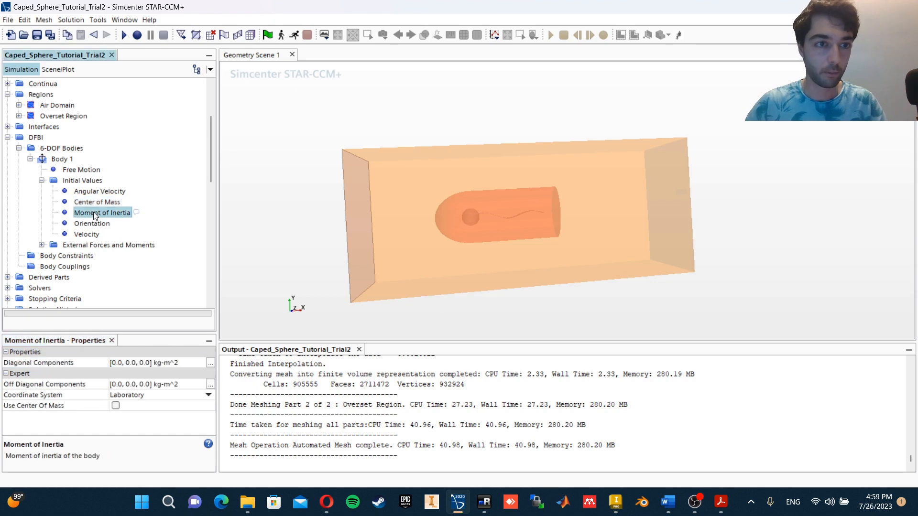
{"action": "key", "text": "alt+Tab"}
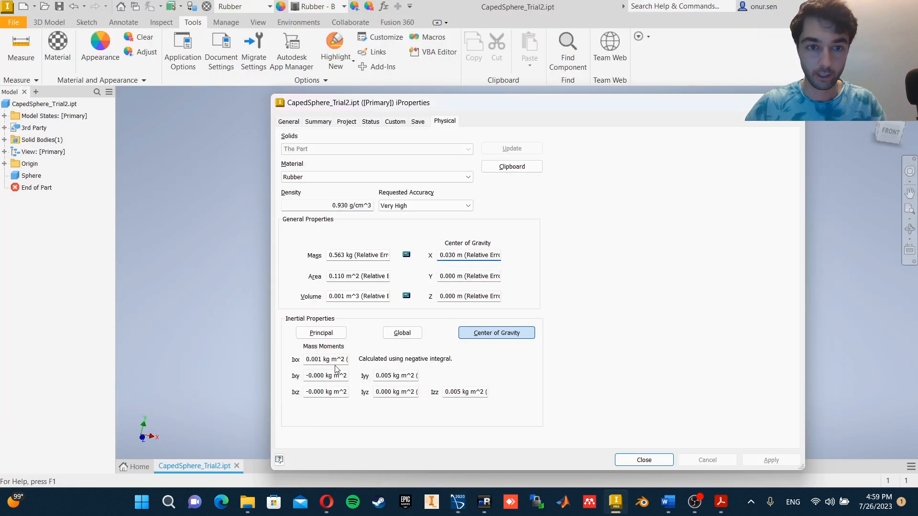
{"action": "key", "text": "alt+Tab"}
{"action": "left_click", "coordinate": [120, 363]}
{"action": "left_click", "coordinate": [125, 363]}
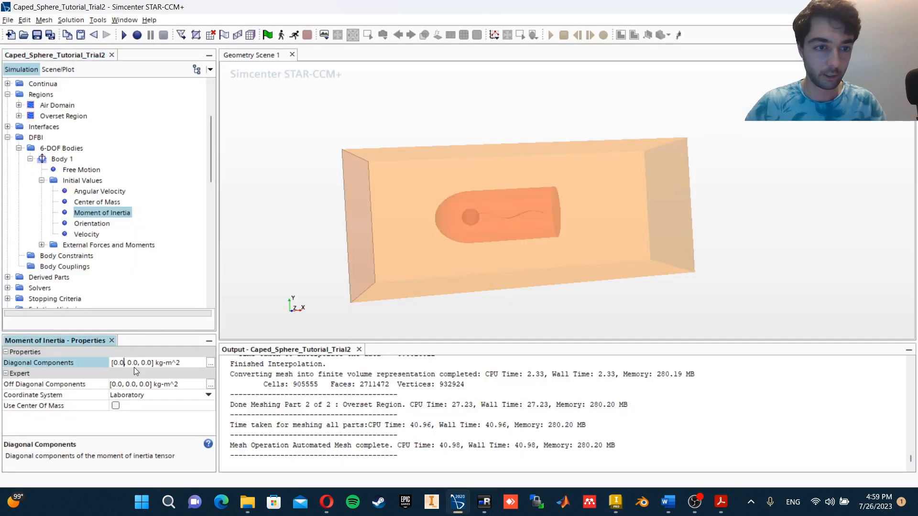
{"action": "type", "text": "01"}
{"action": "key", "text": "Return"}
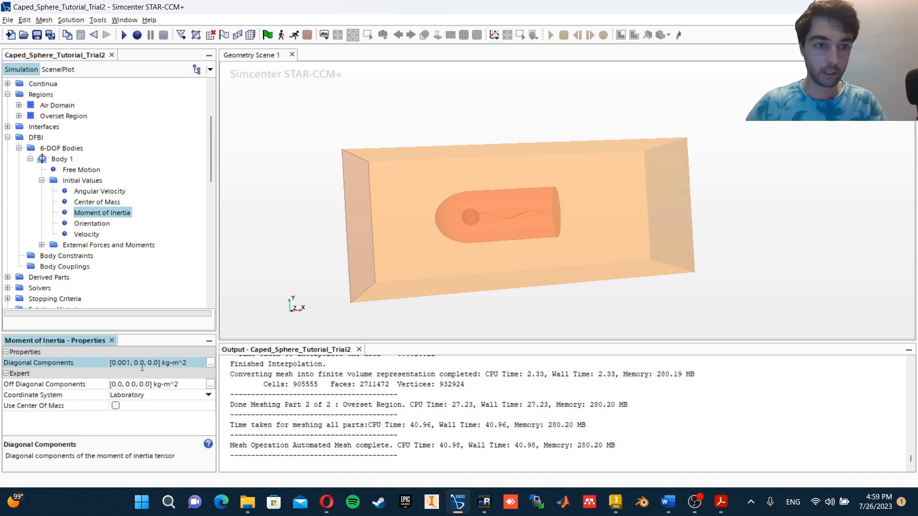
Set the second and third diagonal components of Body 1's moment of inertia to 0.005 kg-m^2 each
{"action": "left_click", "coordinate": [142, 363]}
{"action": "type", "text": "05"}
{"action": "key", "text": "Return"}
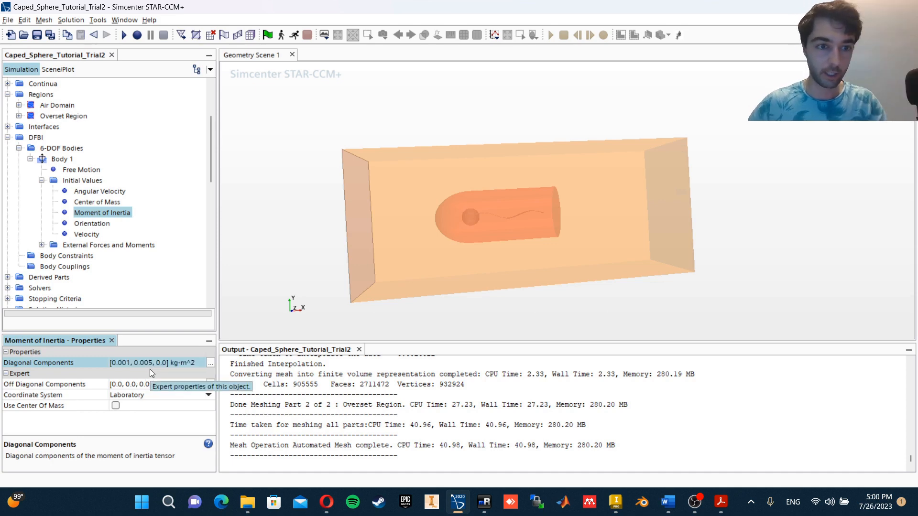
{"action": "left_click", "coordinate": [161, 362]}
{"action": "left_click", "coordinate": [169, 363]}
{"action": "type", "text": "05"}
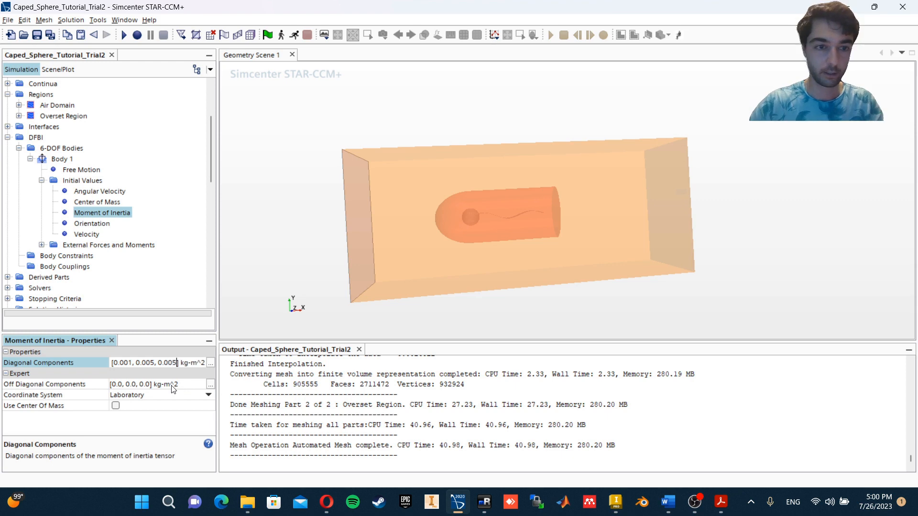
{"action": "key", "text": "Return"}
Check the off-diagonal mass moments Ixy, Ixz and Iyz in Inventor's physical properties, then return to STAR-CCM+
{"action": "key", "text": "alt+Tab"}
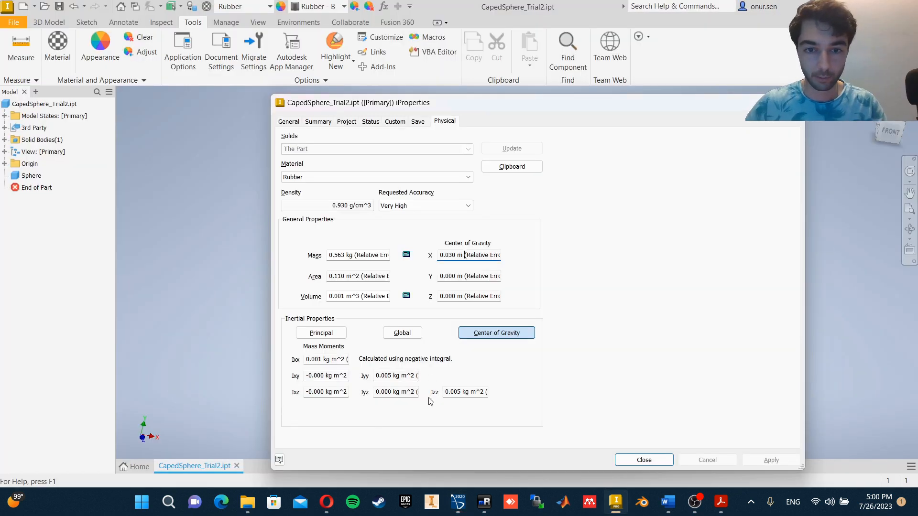
{"action": "left_click", "coordinate": [323, 393]}
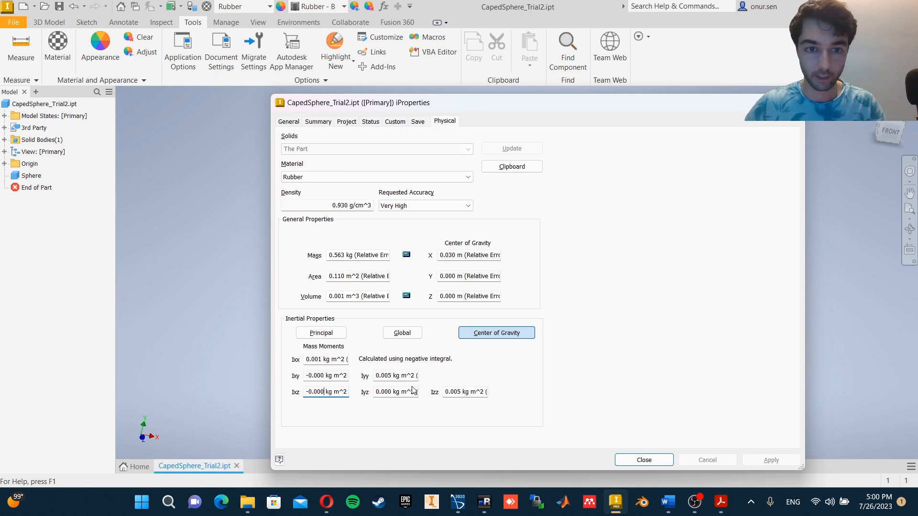
{"action": "left_click", "coordinate": [411, 391]}
{"action": "key", "text": "alt+Tab"}
{"action": "key", "text": "alt+Tab"}
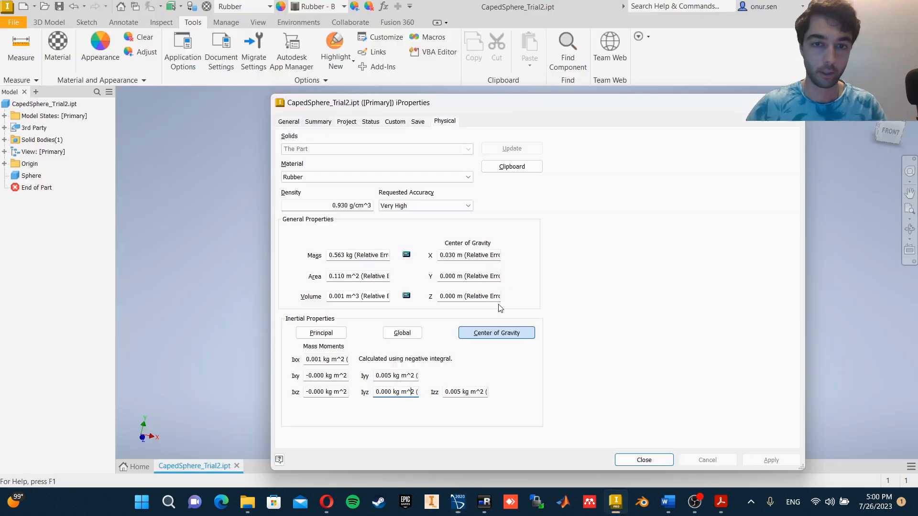
{"action": "key", "text": "alt+Tab"}
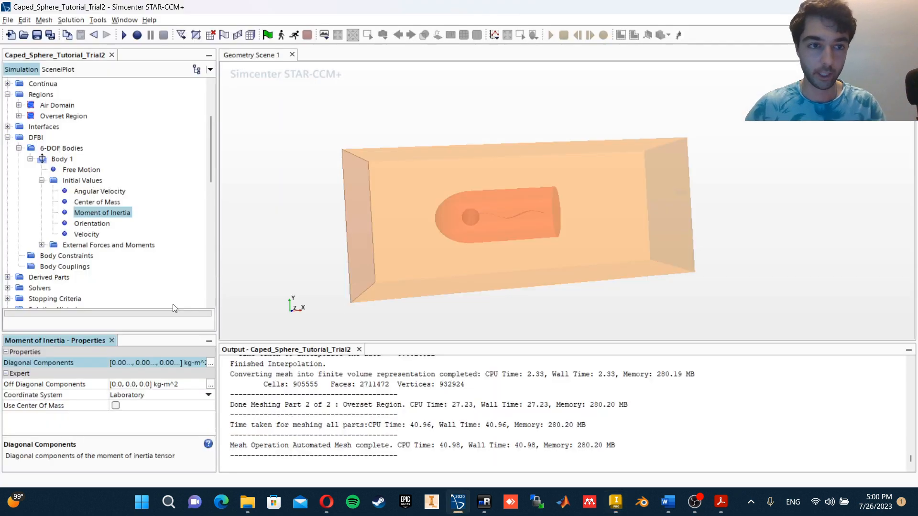
Set Body 1's initial angular velocity to [0.0, 0.0, 1.0] radian/s in the Laboratory coordinate system
{"action": "left_click", "coordinate": [85, 234]}
{"action": "left_click", "coordinate": [88, 224]}
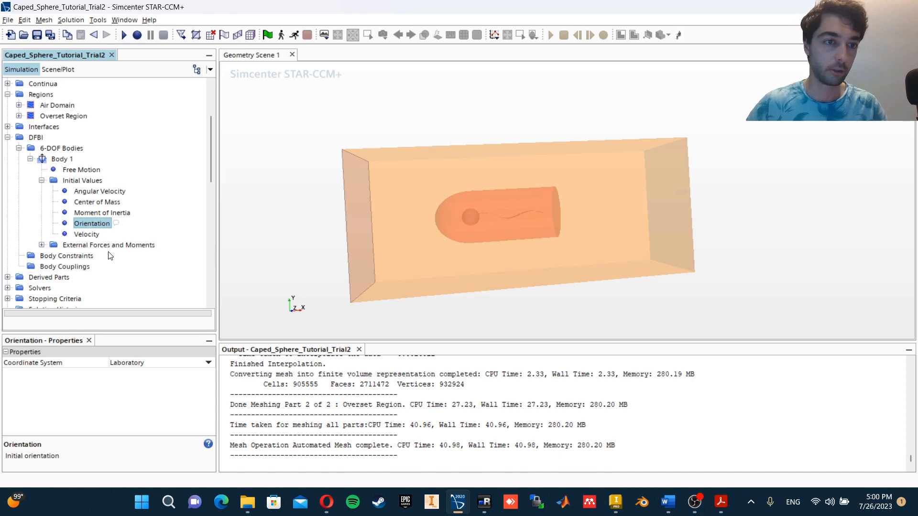
{"action": "left_click", "coordinate": [98, 194]}
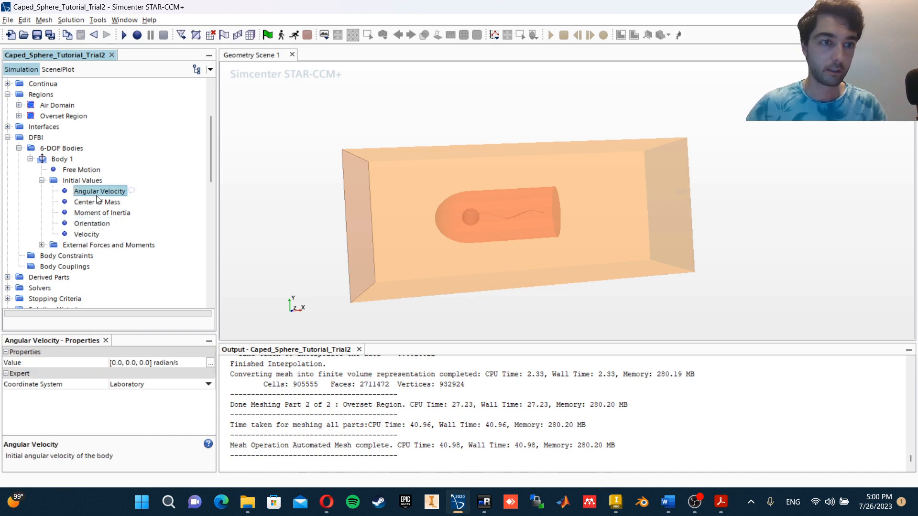
{"action": "left_click", "coordinate": [134, 365]}
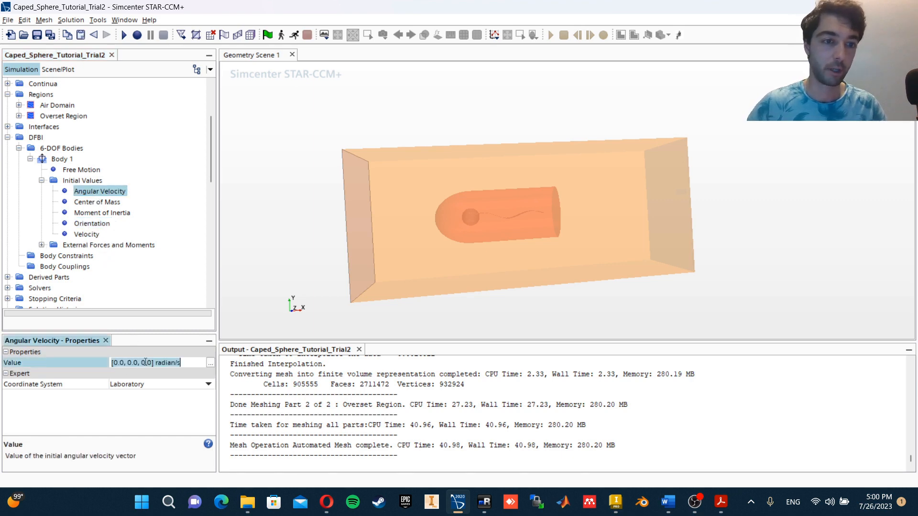
{"action": "left_click", "coordinate": [145, 364]}
{"action": "key", "text": "BackSpace"}
{"action": "type", "text": "1"}
{"action": "key", "text": "Return"}
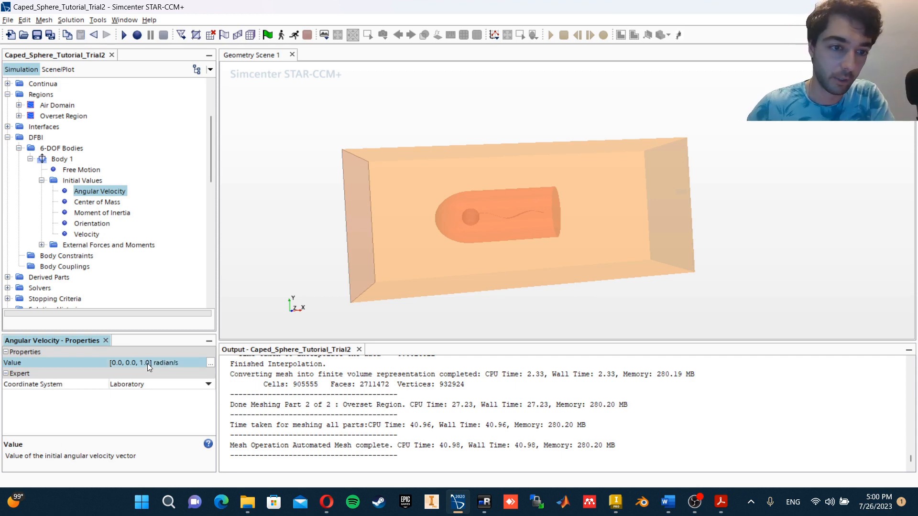
{"action": "double_click", "coordinate": [147, 364]}
Review Body 1's free motion settings, general properties and initial velocity, plus the body constraints entry
{"action": "left_click", "coordinate": [84, 171]}
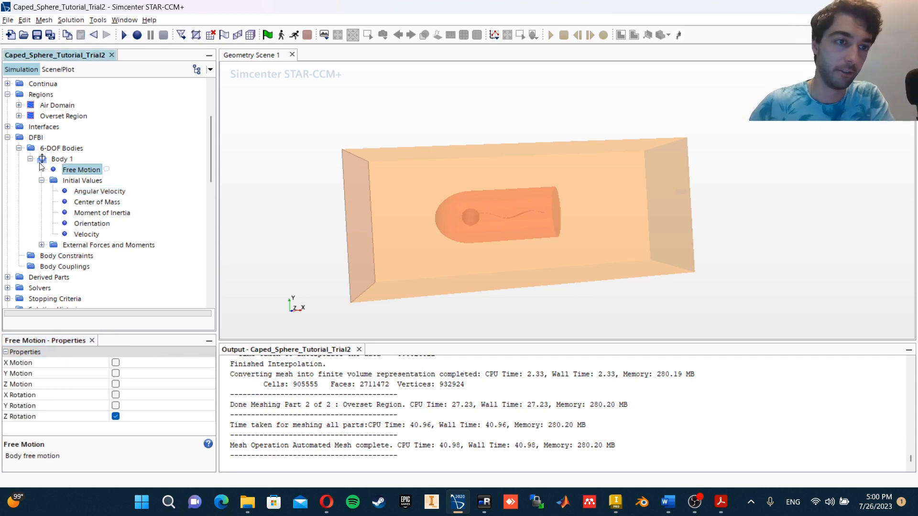
{"action": "left_click", "coordinate": [59, 160]}
{"action": "scroll", "coordinate": [102, 388], "scroll_direction": "down", "scroll_amount": 1}
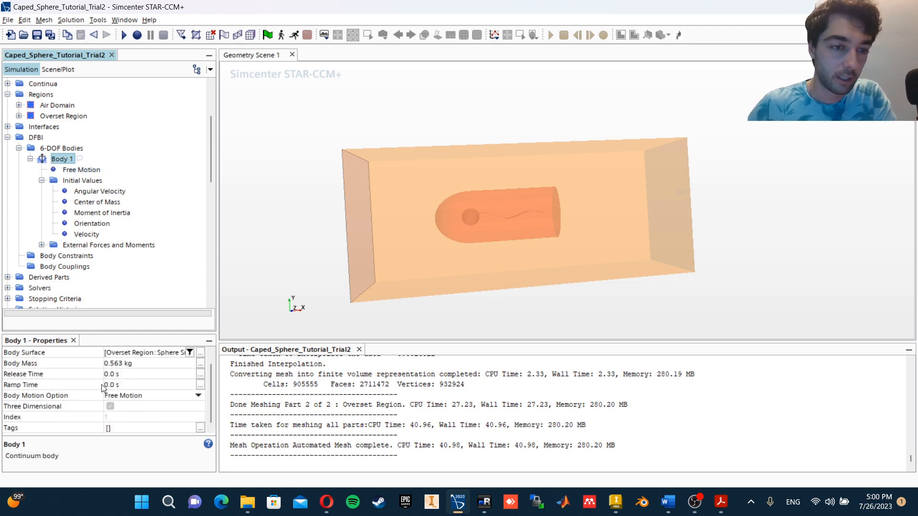
{"action": "left_click", "coordinate": [86, 234]}
{"action": "left_click", "coordinate": [55, 257]}
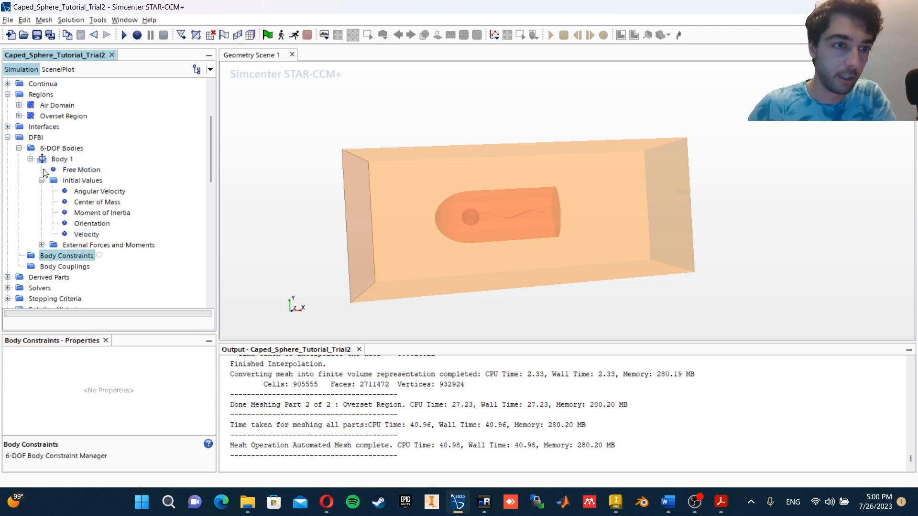
Review the joint and coupling types available for a new body coupling without creating one
{"action": "left_click", "coordinate": [30, 159]}
{"action": "left_click", "coordinate": [65, 182]}
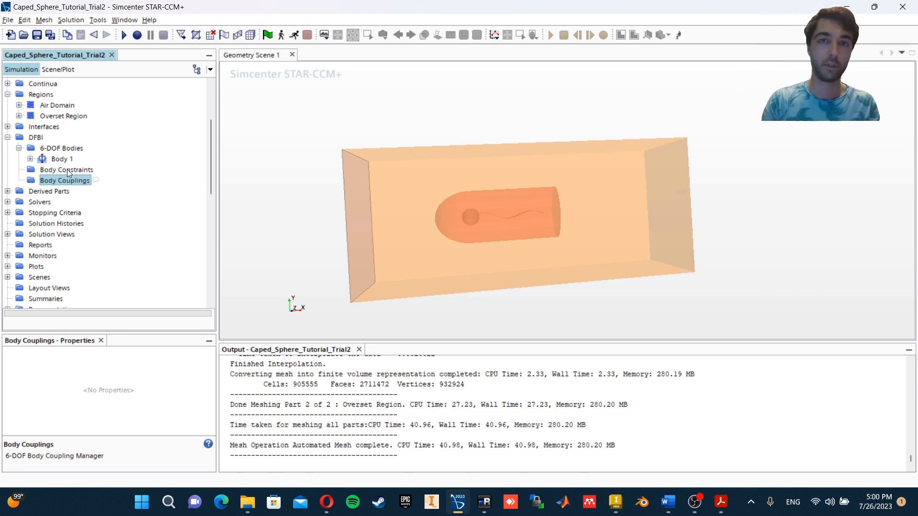
{"action": "right_click", "coordinate": [59, 182]}
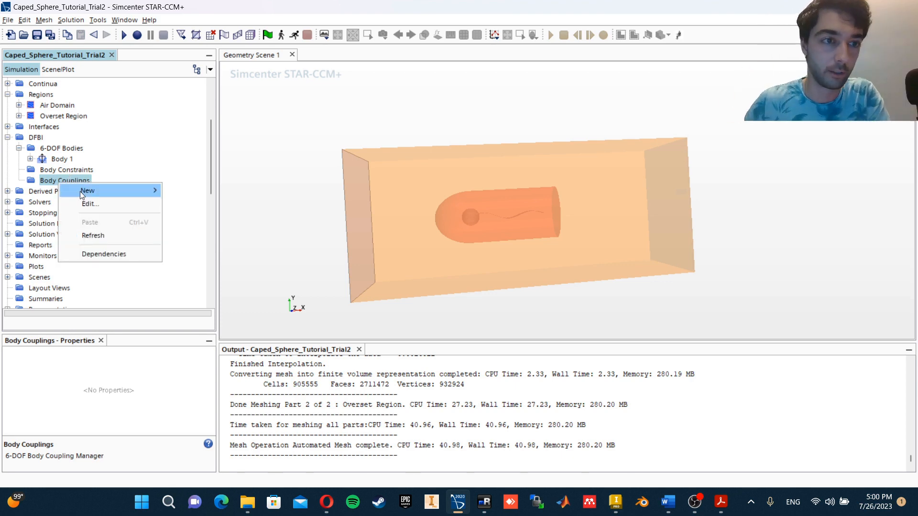
{"action": "mouse_move", "coordinate": [79, 191]}
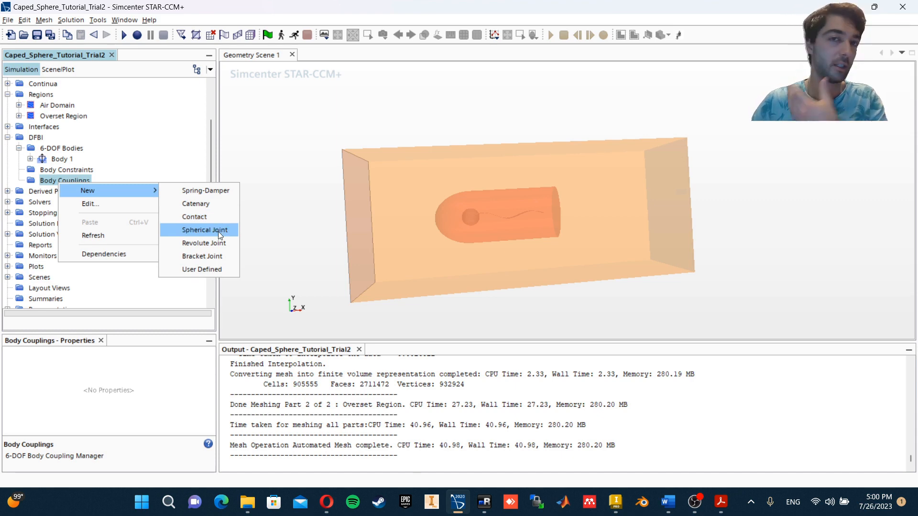
{"action": "left_click", "coordinate": [47, 149]}
{"action": "left_click", "coordinate": [19, 148]}
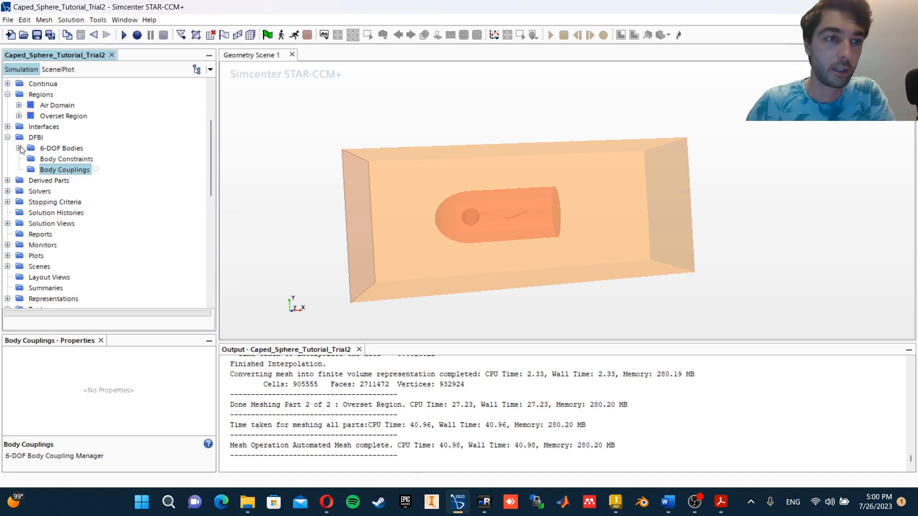
Collapse the DFBI branch and expand the Solvers branch in the simulation tree
{"action": "left_click", "coordinate": [32, 138]}
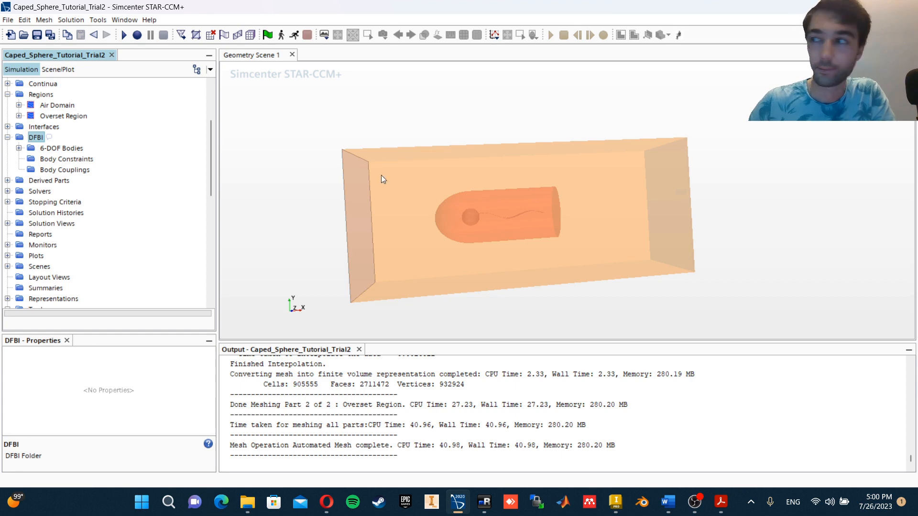
{"action": "left_click", "coordinate": [8, 137]}
{"action": "left_click", "coordinate": [7, 159]}
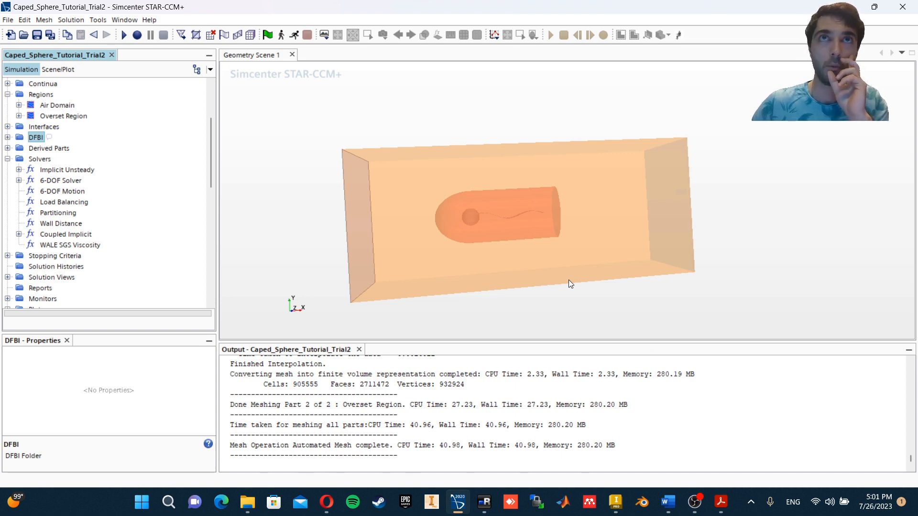
Open the Windows Calculator app
{"action": "left_click", "coordinate": [147, 503]}
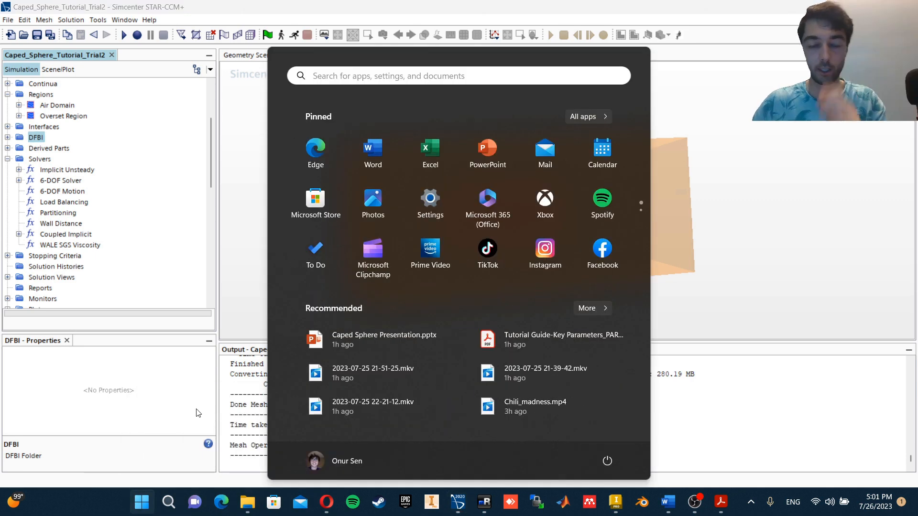
{"action": "type", "text": "calc"}
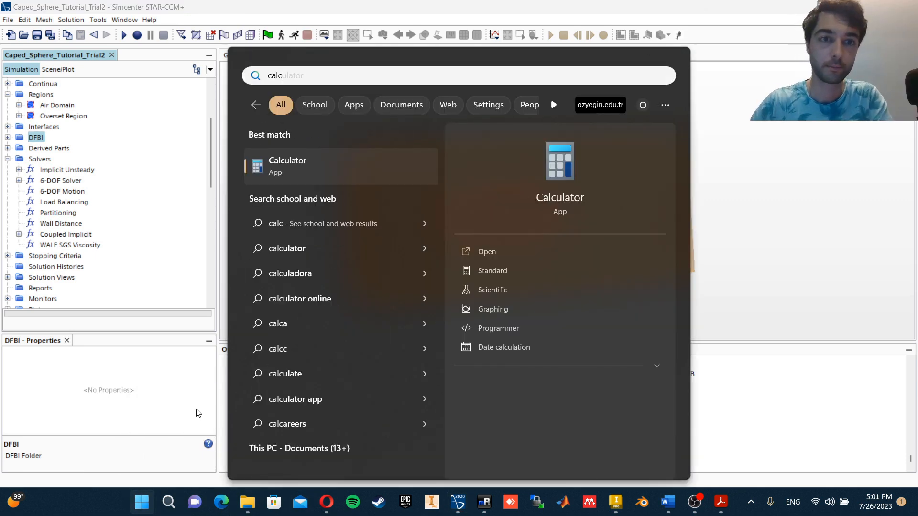
{"action": "key", "text": "Return"}
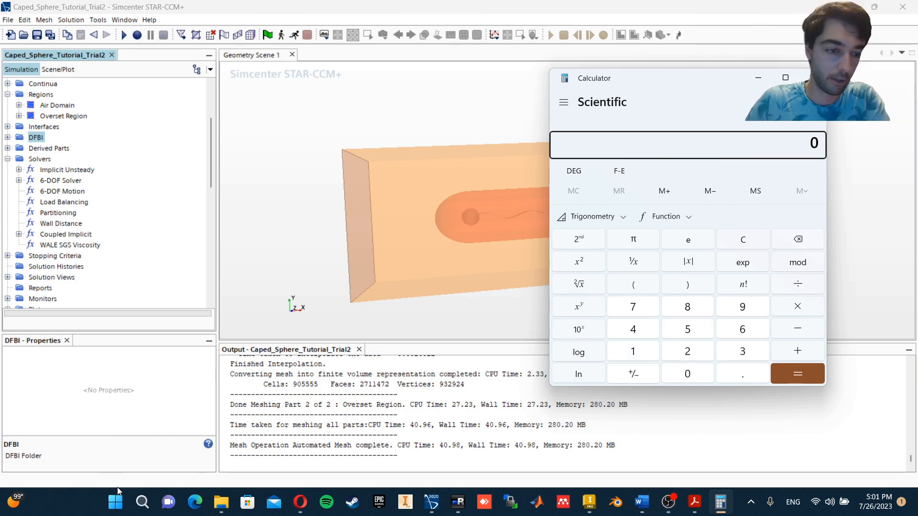
Switch to the tutorial guide document in Word and find the Solvers and Stopping Criteria section
{"action": "mouse_move", "coordinate": [641, 501]}
{"action": "left_click", "coordinate": [642, 446]}
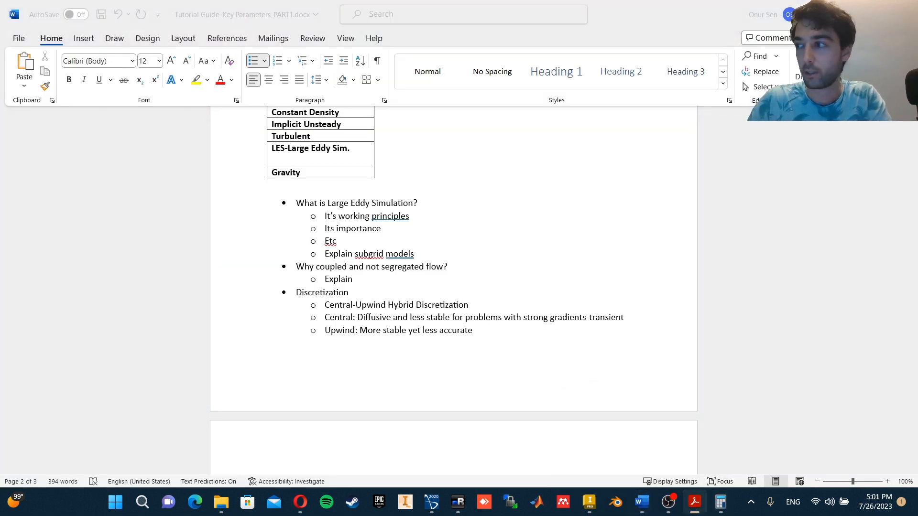
{"action": "left_click", "coordinate": [474, 329]}
{"action": "scroll", "coordinate": [410, 334], "scroll_direction": "down", "scroll_amount": 8}
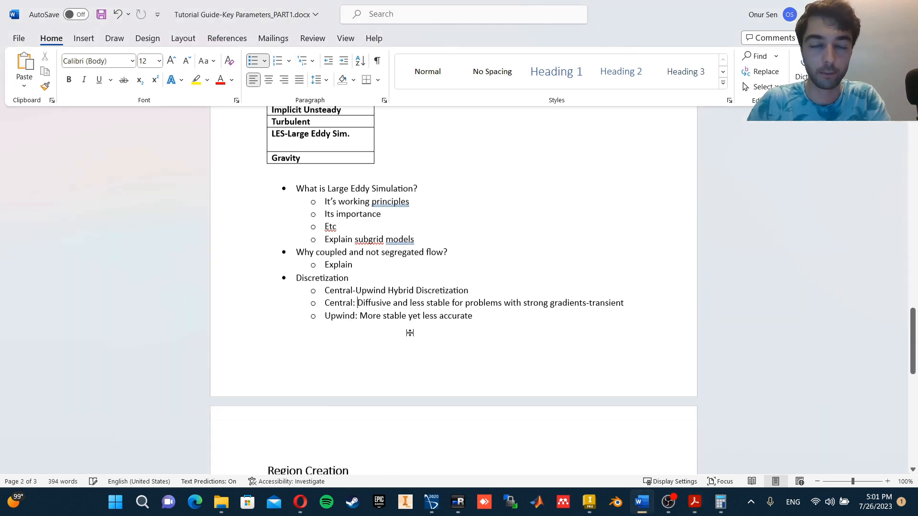
{"action": "scroll", "coordinate": [425, 391], "scroll_direction": "down", "scroll_amount": 4}
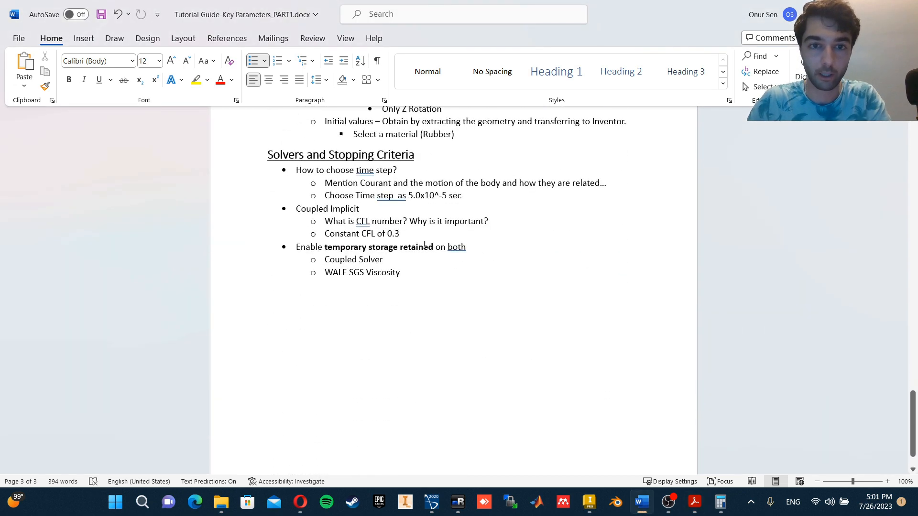
Add the sub-bullet "CFL= V*time_step/mesh_size" below the constant CFL note under Coupled Implicit
{"action": "left_click", "coordinate": [414, 232]}
{"action": "key", "text": "Return"}
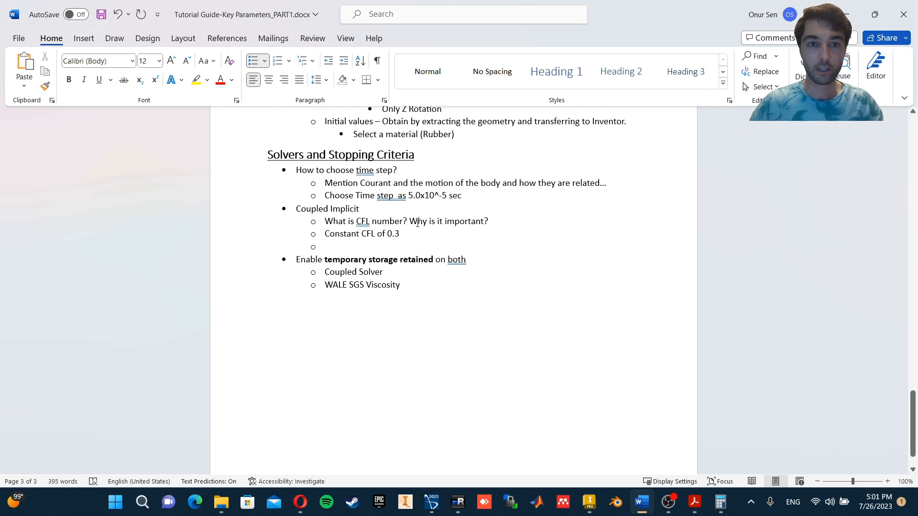
{"action": "type", "text": "CFL"}
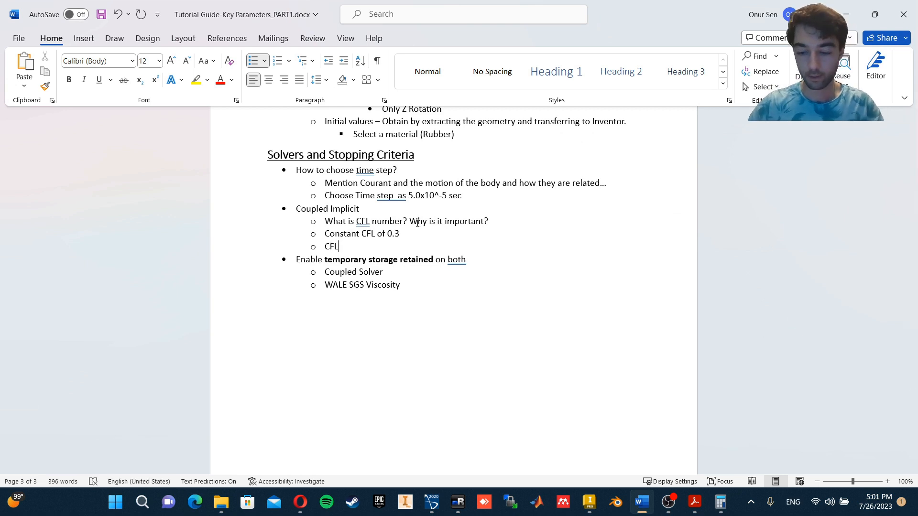
{"action": "type", "text": "="}
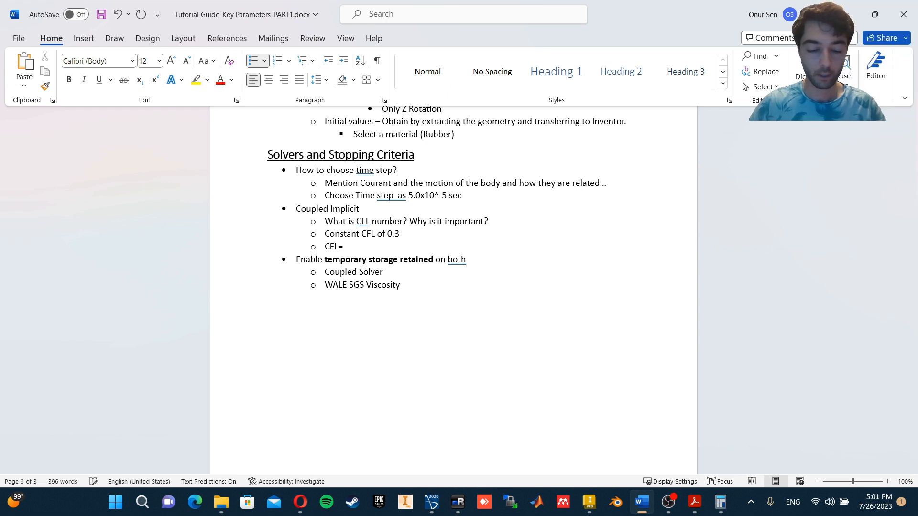
{"action": "type", "text": " V"}
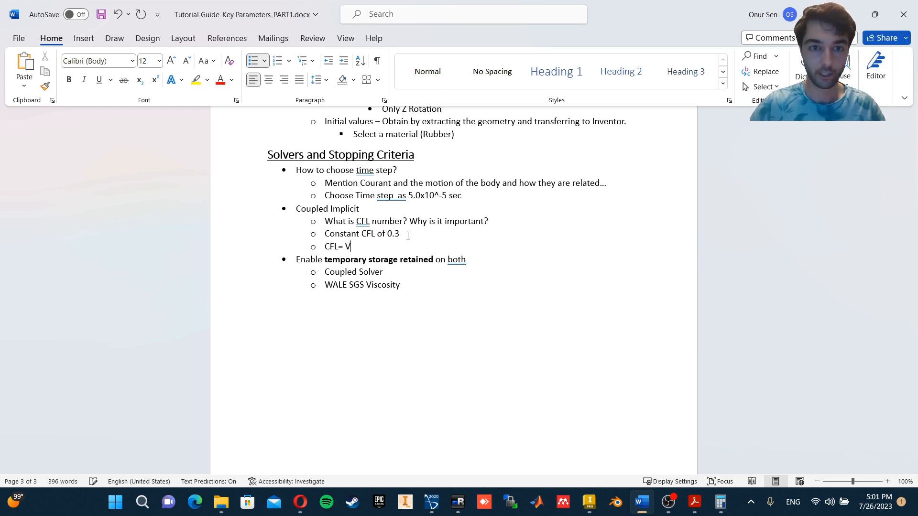
{"action": "type", "text": "*"}
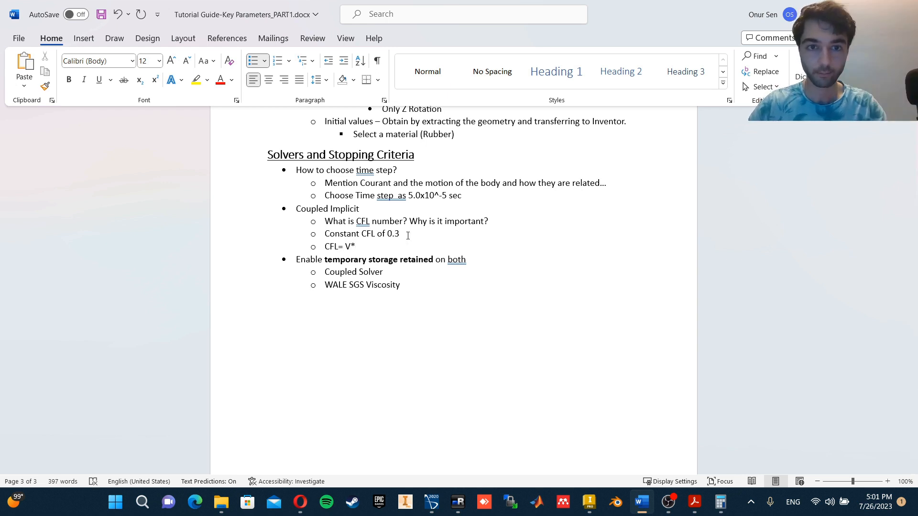
{"action": "type", "text": "time"}
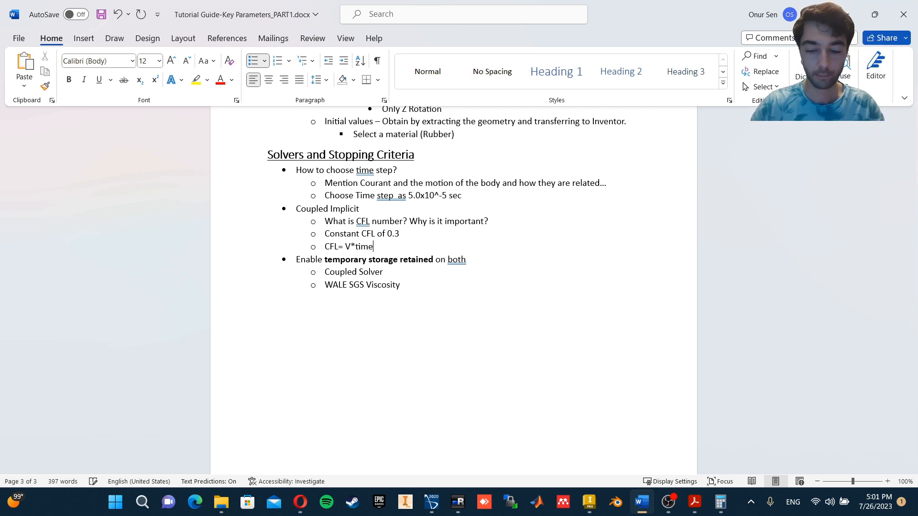
{"action": "type", "text": "_step"}
{"action": "type", "text": "/"}
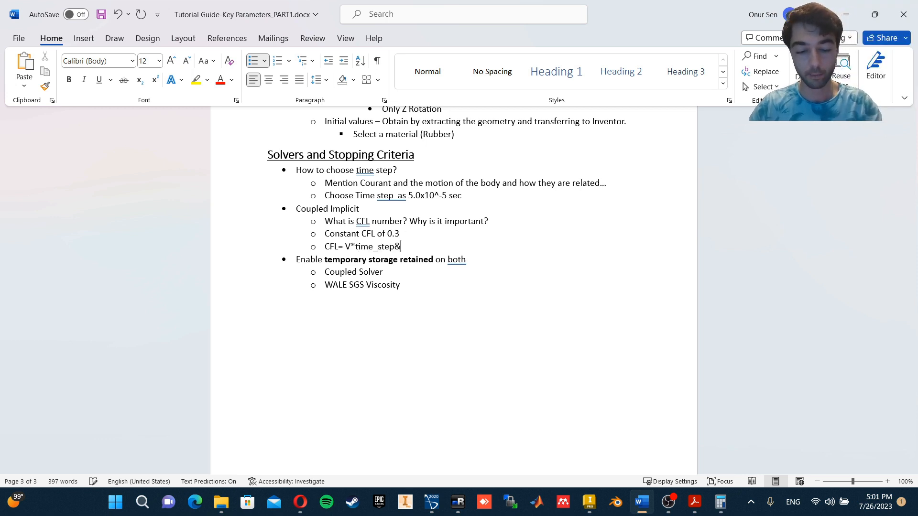
{"action": "key", "text": "BackSpace"}
{"action": "type", "text": "/mesh_"}
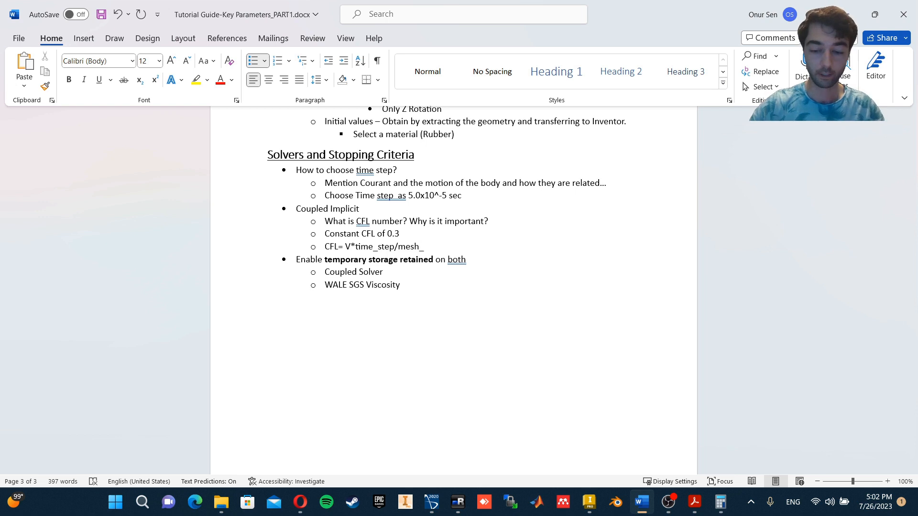
{"action": "type", "text": "size"}
Switch to Calculator and multiply a Courant number of 1 by the mesh size 0.0125
{"action": "mouse_move", "coordinate": [694, 502]}
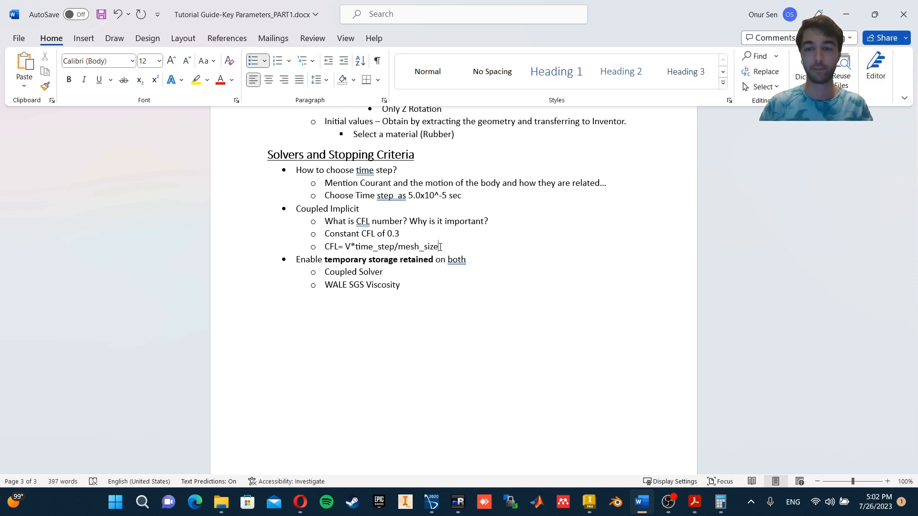
{"action": "left_click", "coordinate": [720, 501]}
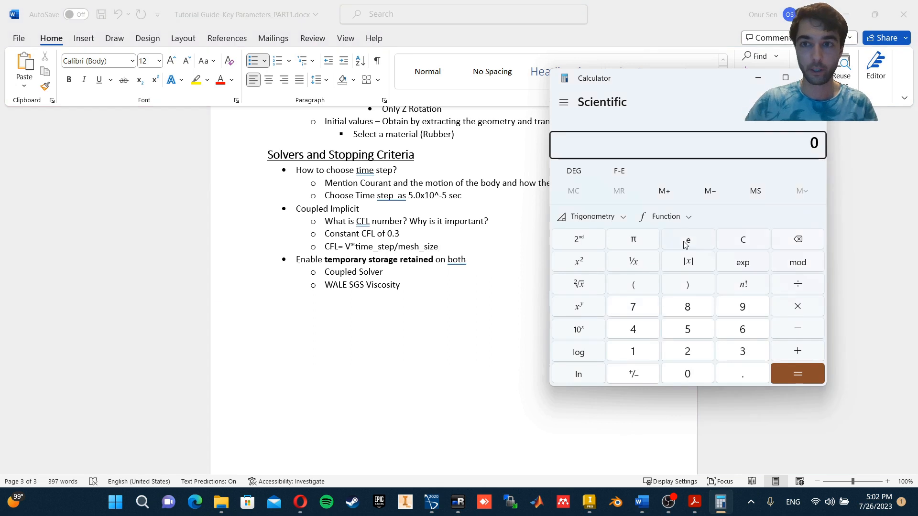
{"action": "left_click", "coordinate": [633, 352]}
{"action": "left_click", "coordinate": [798, 309]}
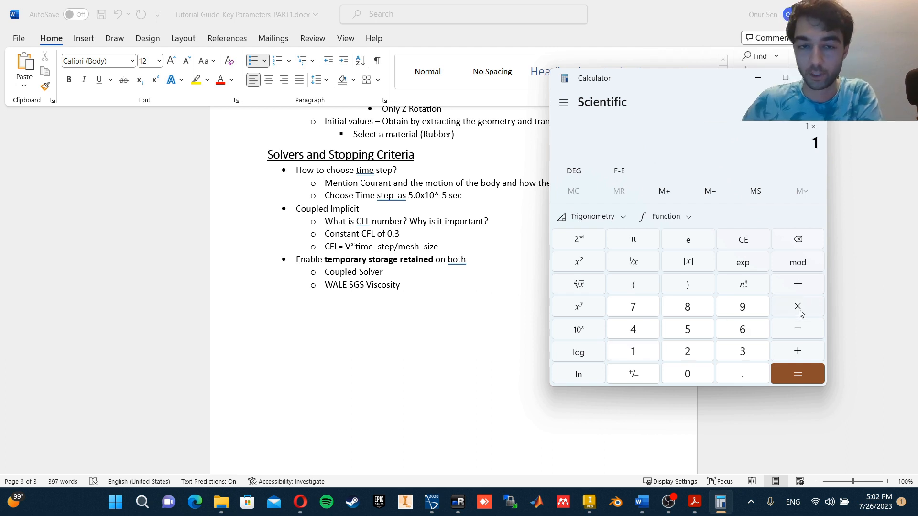
{"action": "left_click", "coordinate": [695, 375]}
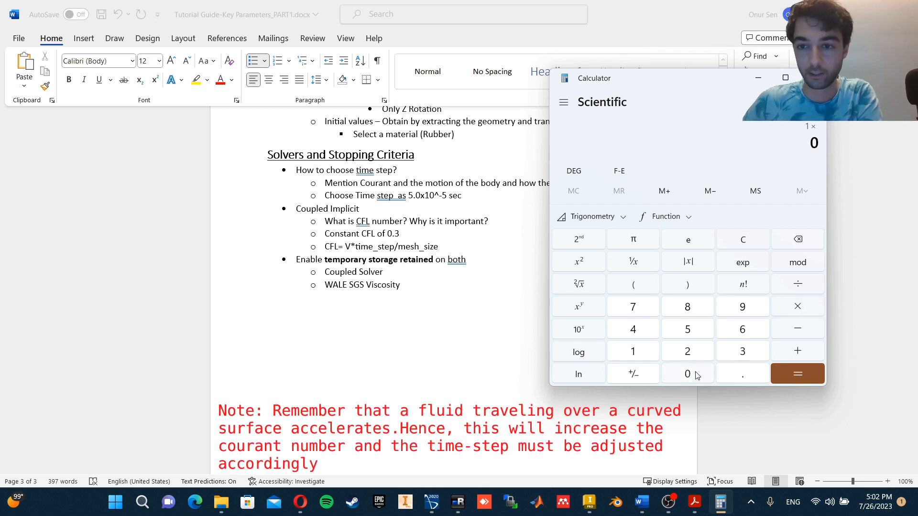
{"action": "left_click", "coordinate": [742, 374]}
{"action": "left_click", "coordinate": [687, 374]}
{"action": "left_click", "coordinate": [632, 352]}
{"action": "left_click", "coordinate": [688, 351]}
{"action": "left_click", "coordinate": [687, 329]}
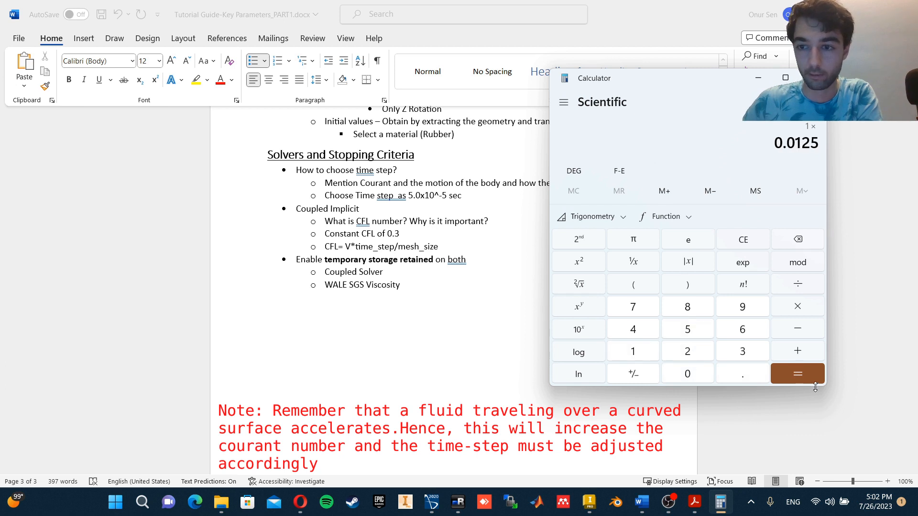
{"action": "left_click", "coordinate": [782, 374]}
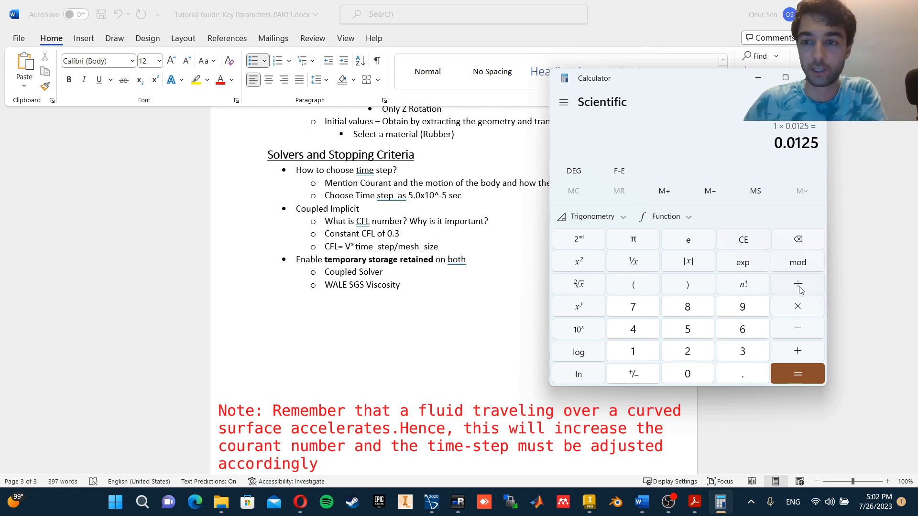
Divide the product by a velocity of 40 to get the time step, and close Calculator
{"action": "left_click", "coordinate": [753, 355]}
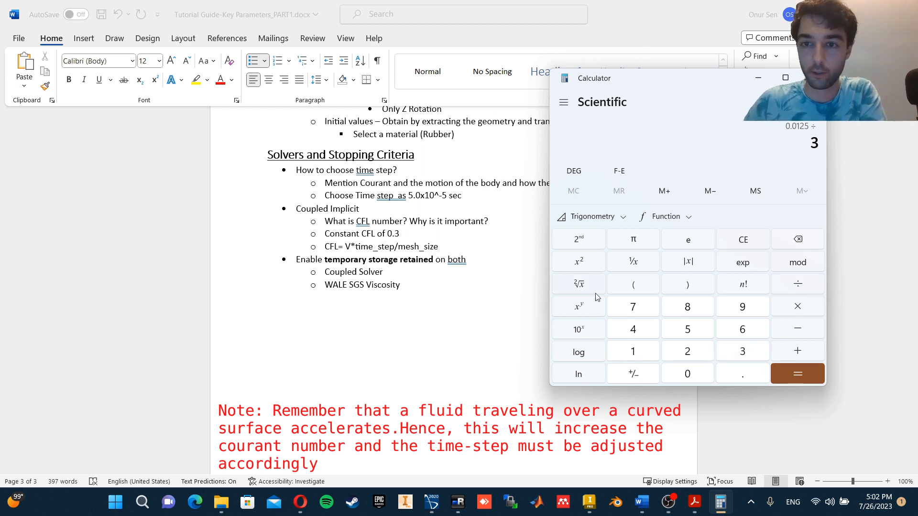
{"action": "left_click", "coordinate": [630, 301]}
{"action": "left_click", "coordinate": [798, 245]}
{"action": "left_click", "coordinate": [798, 245]}
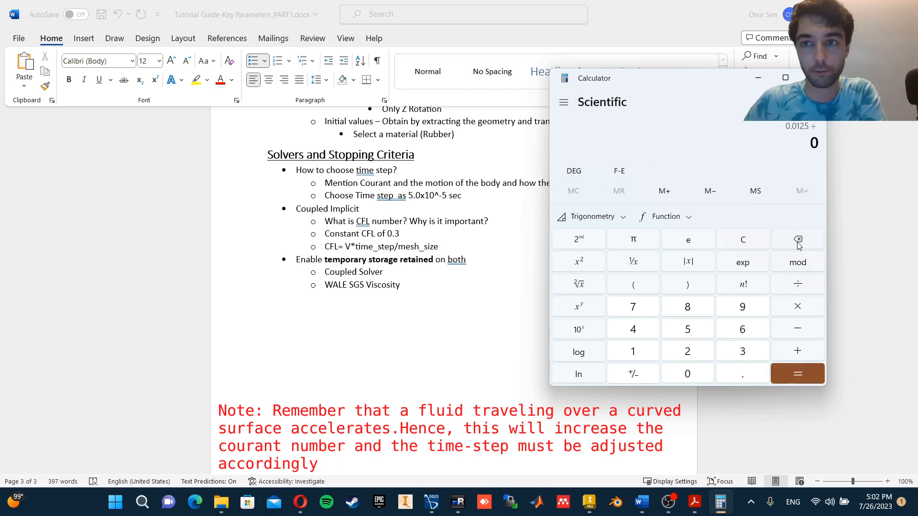
{"action": "left_click", "coordinate": [640, 333]}
{"action": "left_click", "coordinate": [683, 372]}
{"action": "left_click", "coordinate": [787, 373]}
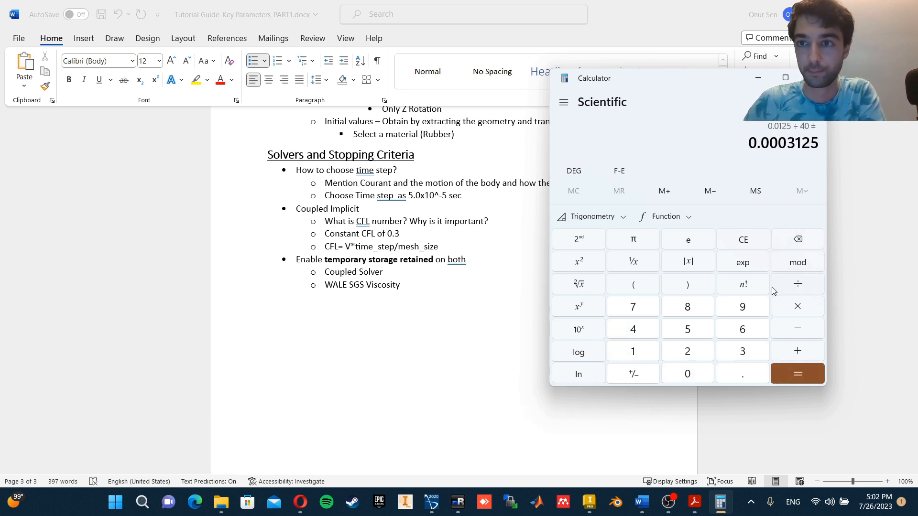
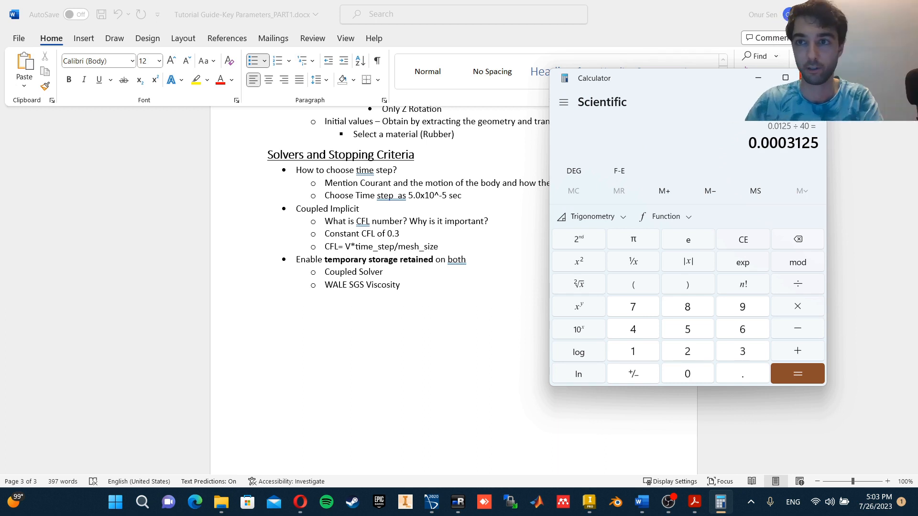
{"action": "left_click", "coordinate": [812, 77]}
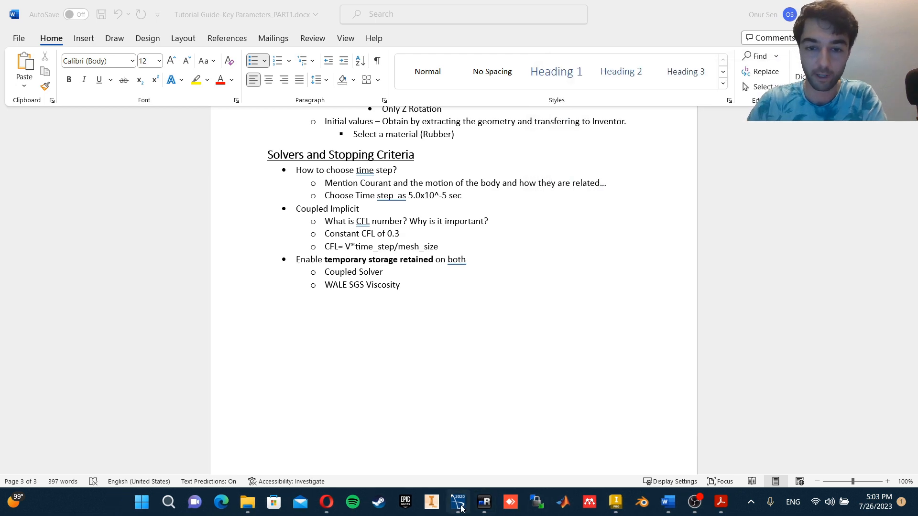
Switch to STAR-CCM+ and set the Implicit Unsteady solver to a 5e-5 s time-step with 2nd-order temporal discretization
{"action": "left_click", "coordinate": [458, 501]}
{"action": "left_click", "coordinate": [67, 170]}
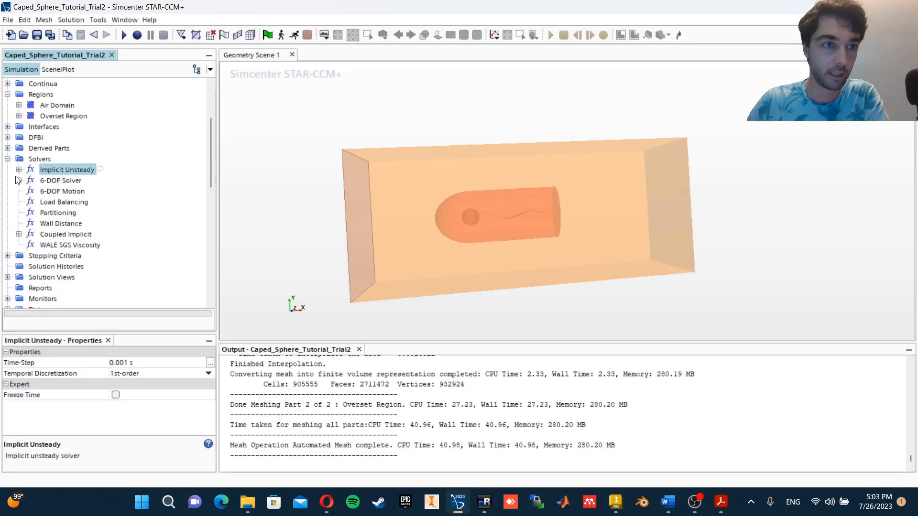
{"action": "left_click", "coordinate": [130, 363]}
{"action": "type", "text": "5"}
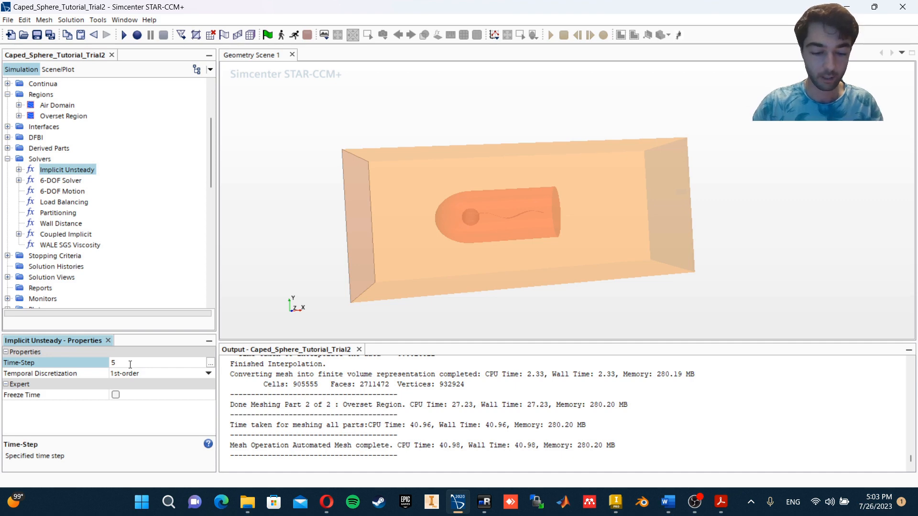
{"action": "type", "text": "e-5"}
{"action": "key", "text": "Return"}
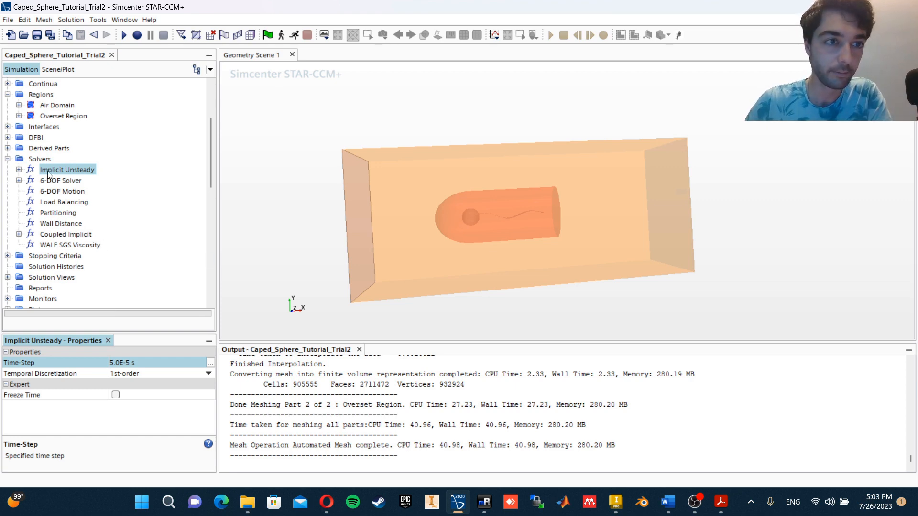
{"action": "left_click", "coordinate": [143, 375]}
{"action": "left_click", "coordinate": [180, 393]}
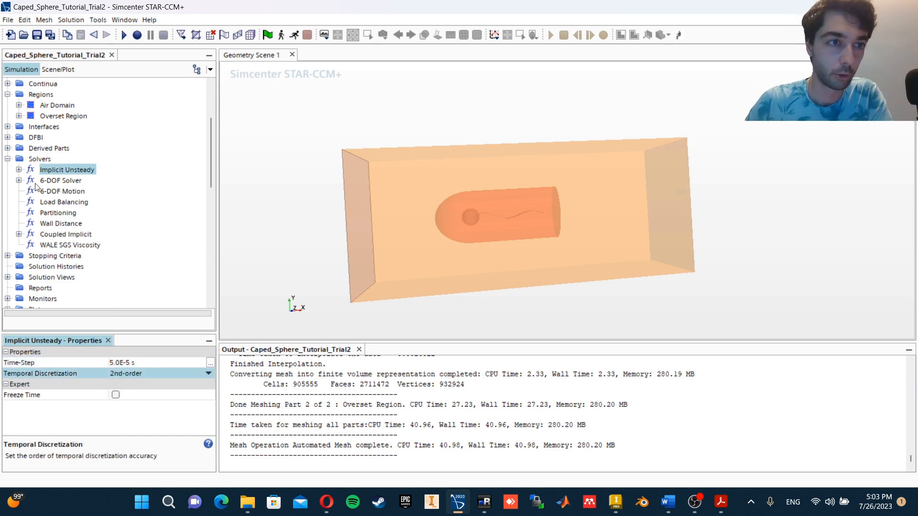
Set the Coupled Implicit solver's Constant CFL to 0.2
{"action": "left_click", "coordinate": [18, 234]}
{"action": "left_click", "coordinate": [72, 245]}
{"action": "left_click", "coordinate": [132, 361]}
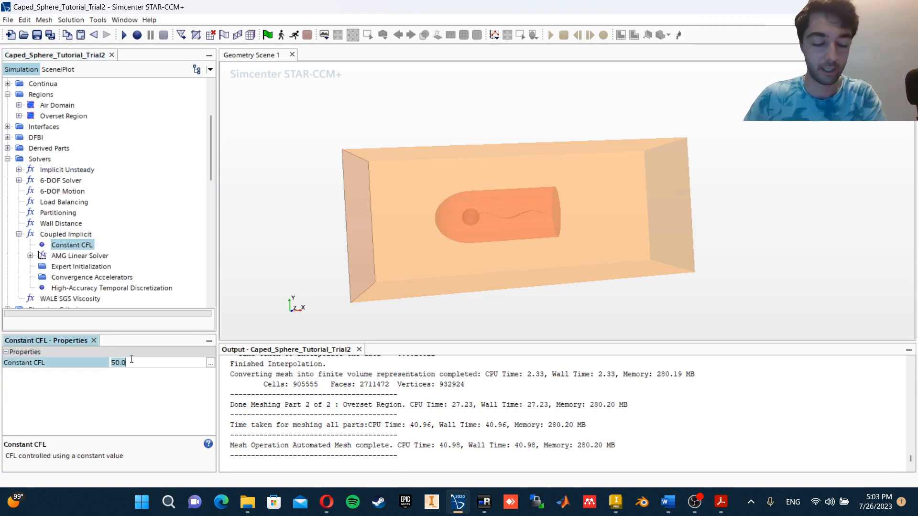
{"action": "key", "text": "BackSpace"}
{"action": "key", "text": "BackSpace"}
{"action": "key", "text": "BackSpace"}
{"action": "key", "text": "BackSpace"}
{"action": "type", "text": "0.2"}
{"action": "key", "text": "Return"}
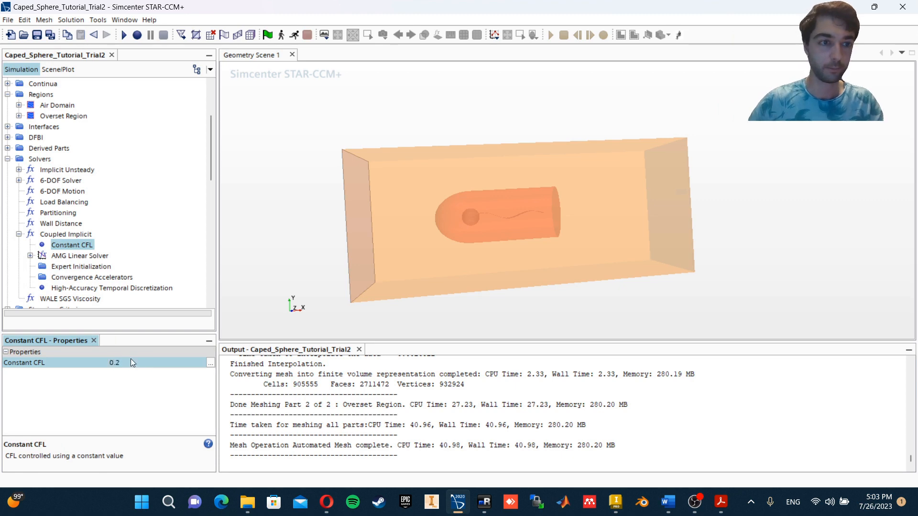
Set the Coupled Implicit solver's High-Accuracy Temporal Discretization option to Optimized 2nd-order (4)
{"action": "left_click", "coordinate": [83, 289]}
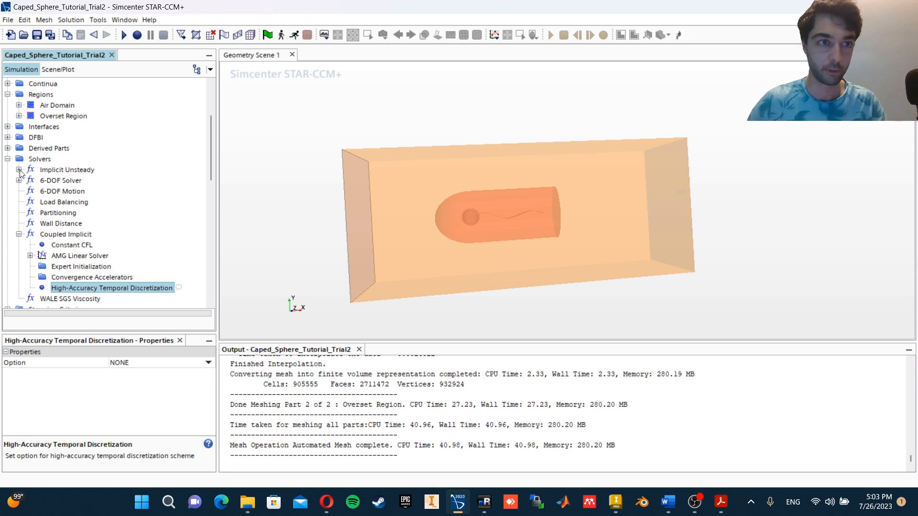
{"action": "left_click", "coordinate": [137, 362]}
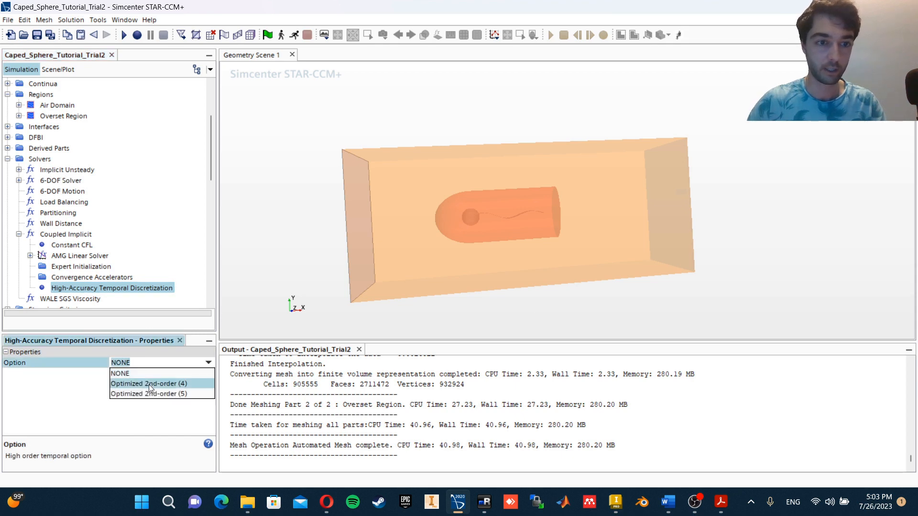
{"action": "left_click", "coordinate": [148, 384]}
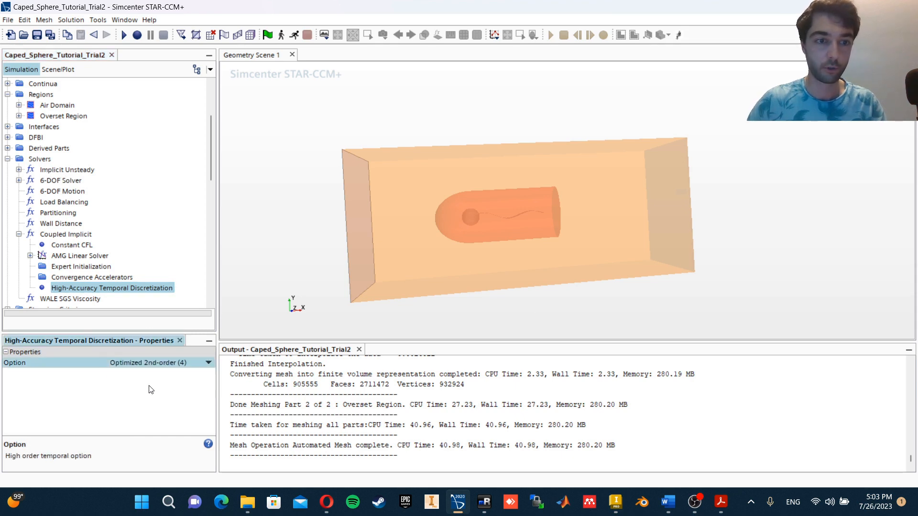
{"action": "left_click", "coordinate": [165, 364]}
{"action": "left_click", "coordinate": [151, 415]}
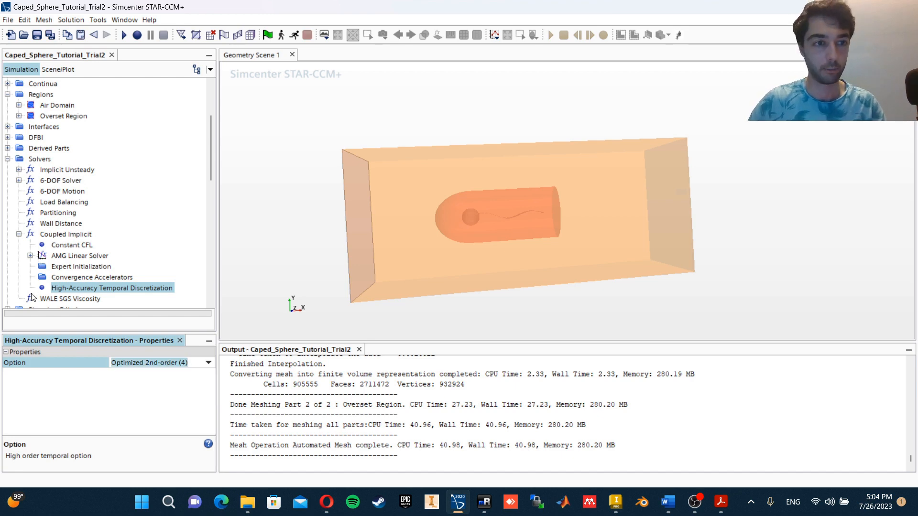
Turn on Temporary Storage Retained for both the Coupled Implicit and WALE SGS Viscosity solvers, and collapse the Solvers node
{"action": "left_click", "coordinate": [62, 298]}
{"action": "left_click", "coordinate": [19, 235]}
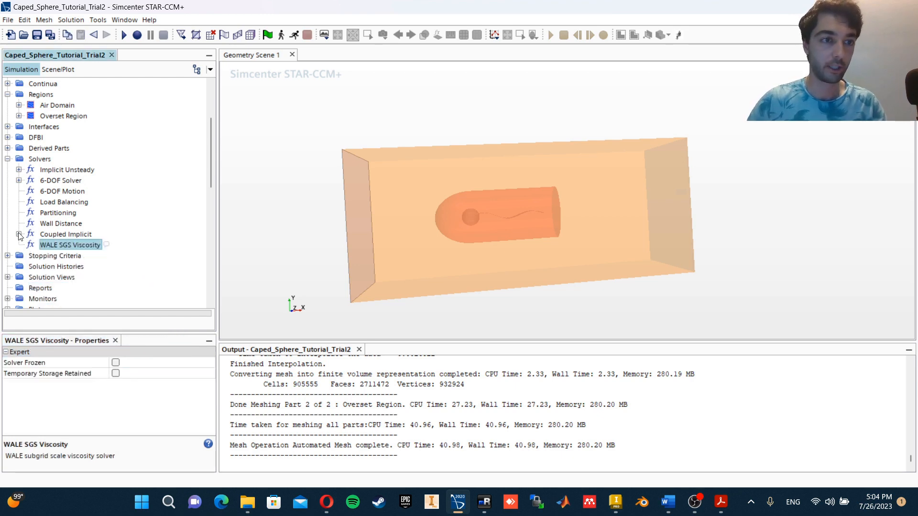
{"action": "left_click", "coordinate": [61, 234]}
{"action": "scroll", "coordinate": [115, 412], "scroll_direction": "down", "scroll_amount": 3}
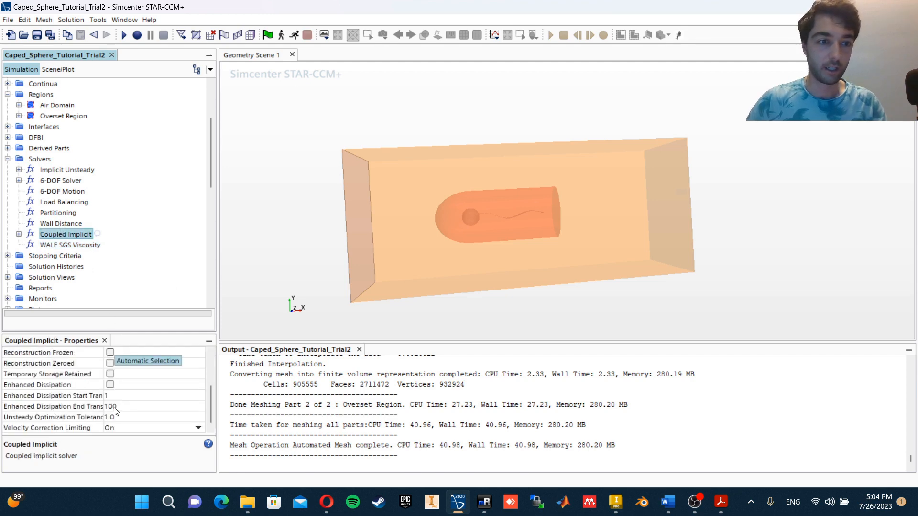
{"action": "left_click", "coordinate": [71, 376]}
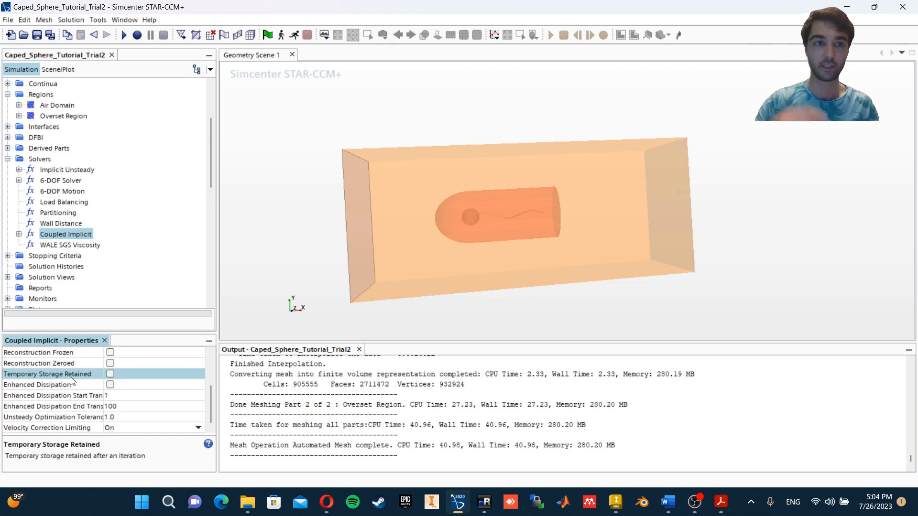
{"action": "left_click", "coordinate": [108, 377]}
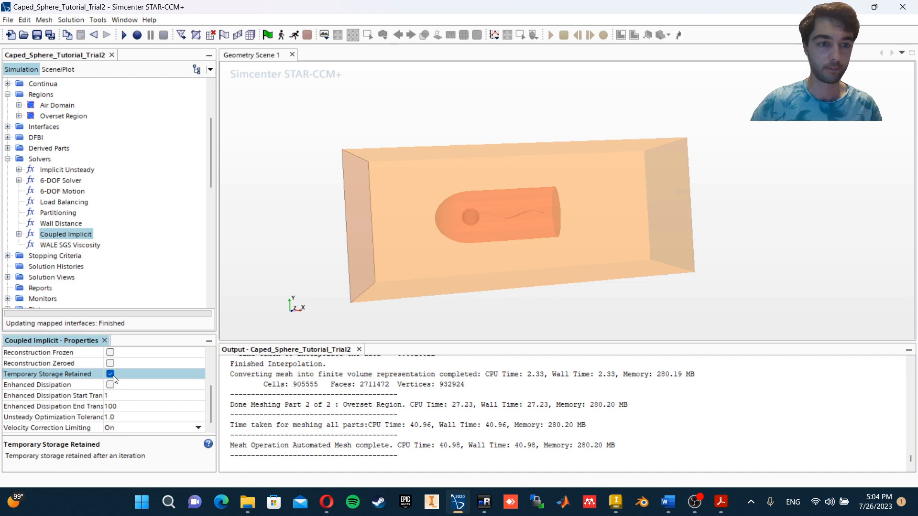
{"action": "left_click", "coordinate": [84, 246]}
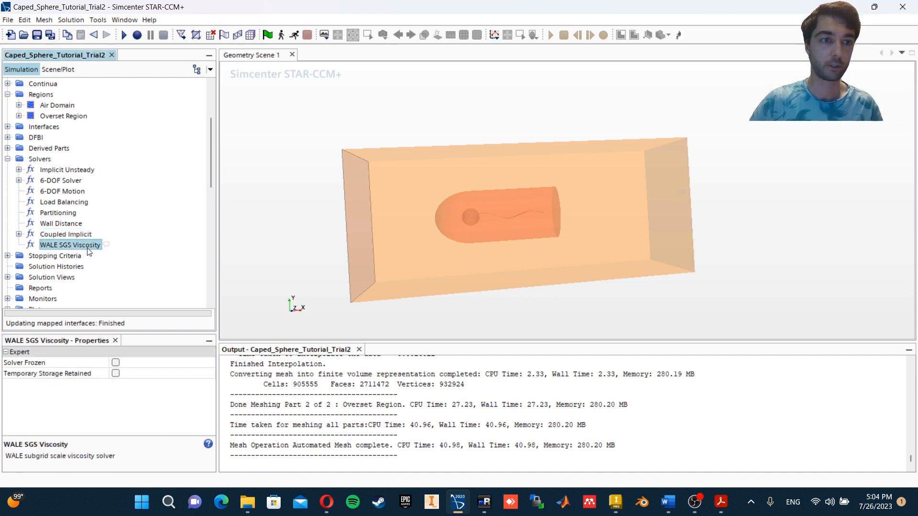
{"action": "left_click", "coordinate": [115, 374]}
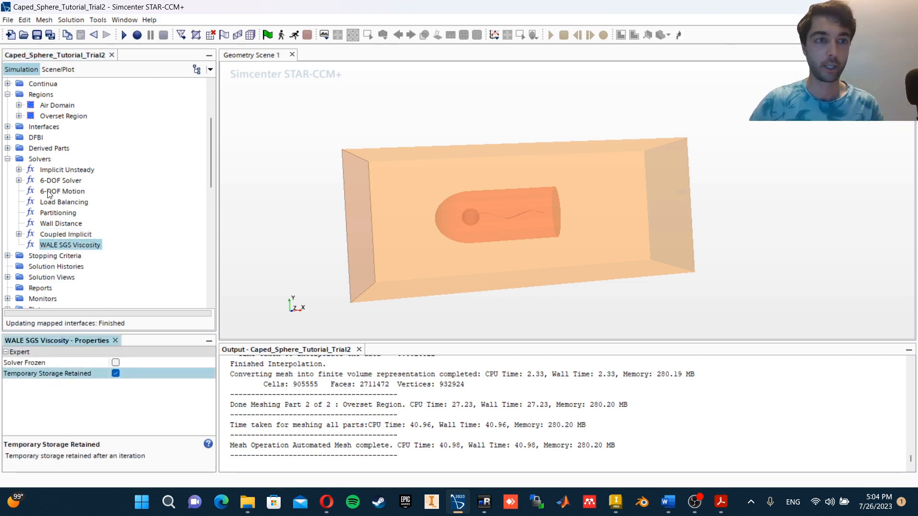
{"action": "left_click", "coordinate": [8, 158]}
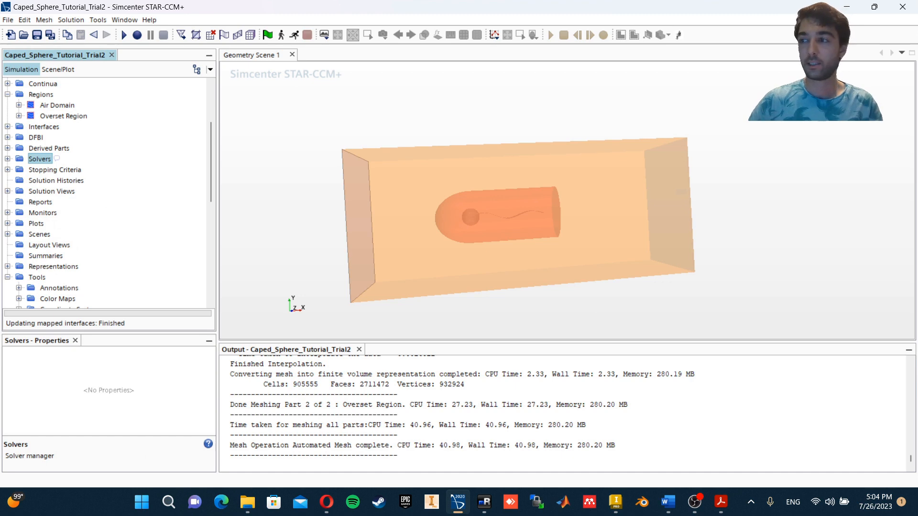
Create a new scalar field function under the simulation's Tools
{"action": "key", "text": "alt+Tab"}
{"action": "key", "text": "alt+Tab"}
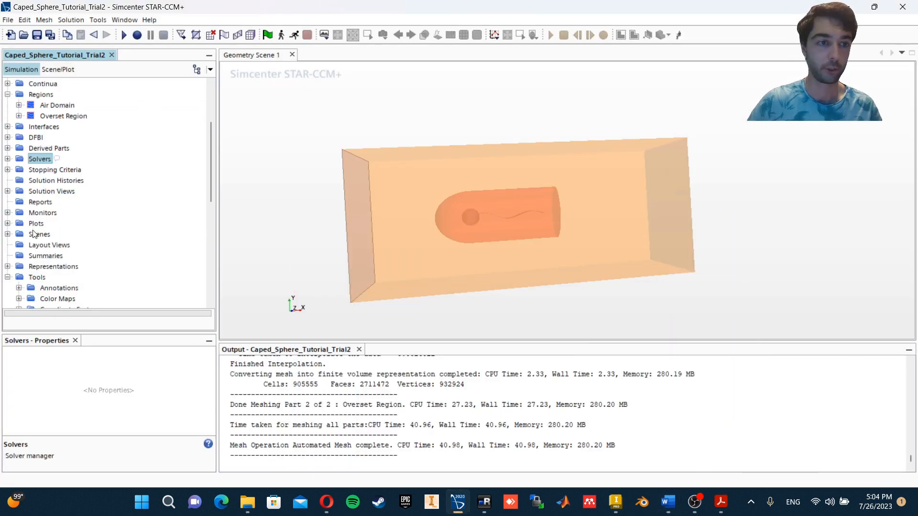
{"action": "scroll", "coordinate": [33, 233], "scroll_direction": "down", "scroll_amount": 6}
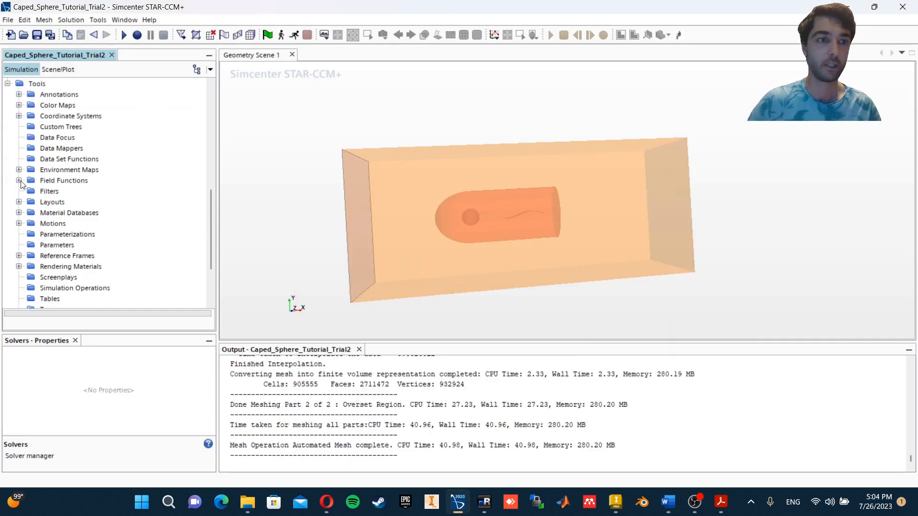
{"action": "left_click", "coordinate": [19, 181]}
{"action": "scroll", "coordinate": [32, 184], "scroll_direction": "up", "scroll_amount": 4}
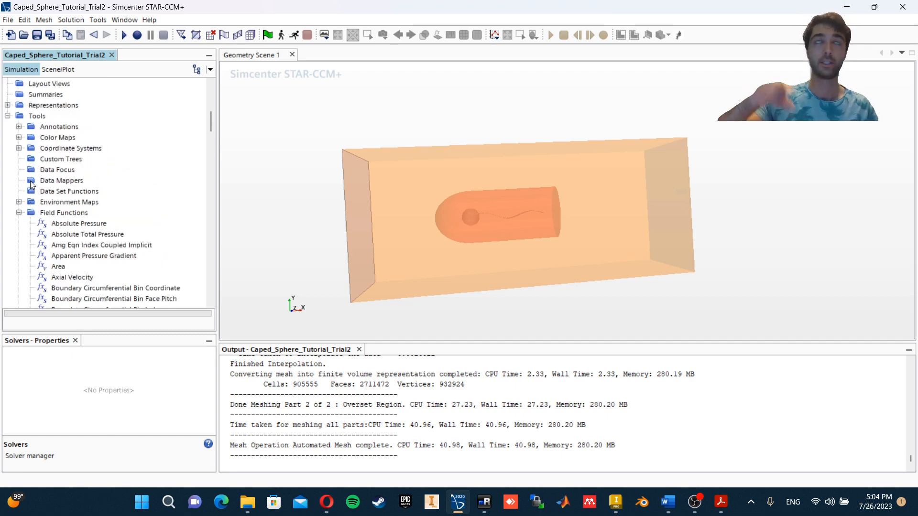
{"action": "scroll", "coordinate": [19, 181], "scroll_direction": "up", "scroll_amount": 2}
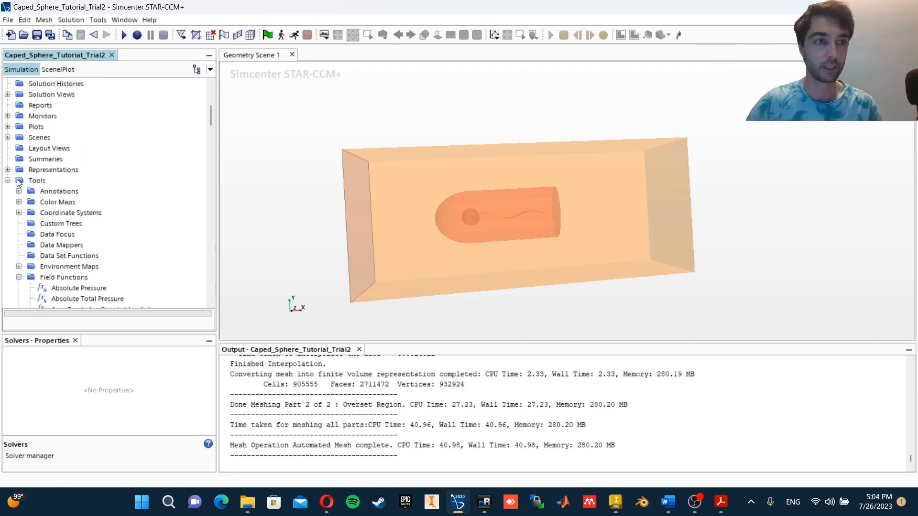
{"action": "scroll", "coordinate": [39, 191], "scroll_direction": "down", "scroll_amount": 2}
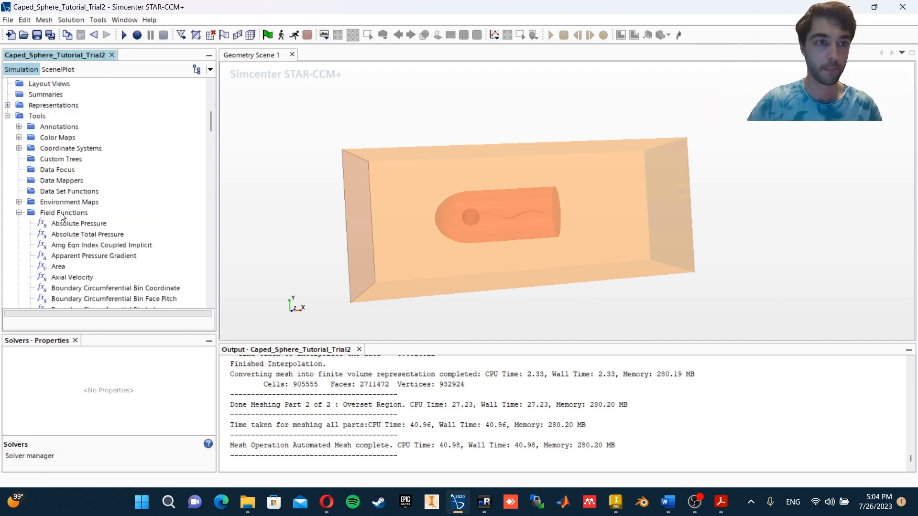
{"action": "right_click", "coordinate": [62, 215]}
{"action": "mouse_move", "coordinate": [87, 219]}
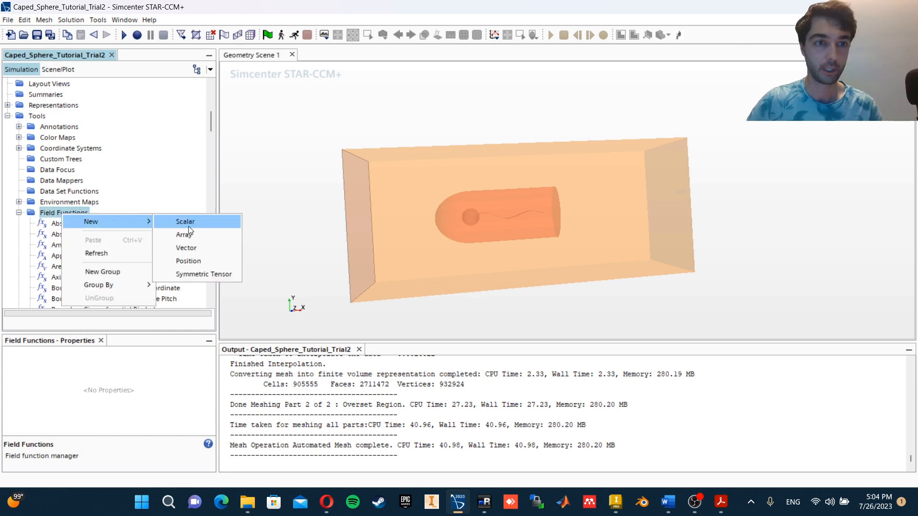
{"action": "left_click", "coordinate": [188, 226]}
Rename the new scalar field function as Velocity Inlet Profile
{"action": "right_click", "coordinate": [89, 223]}
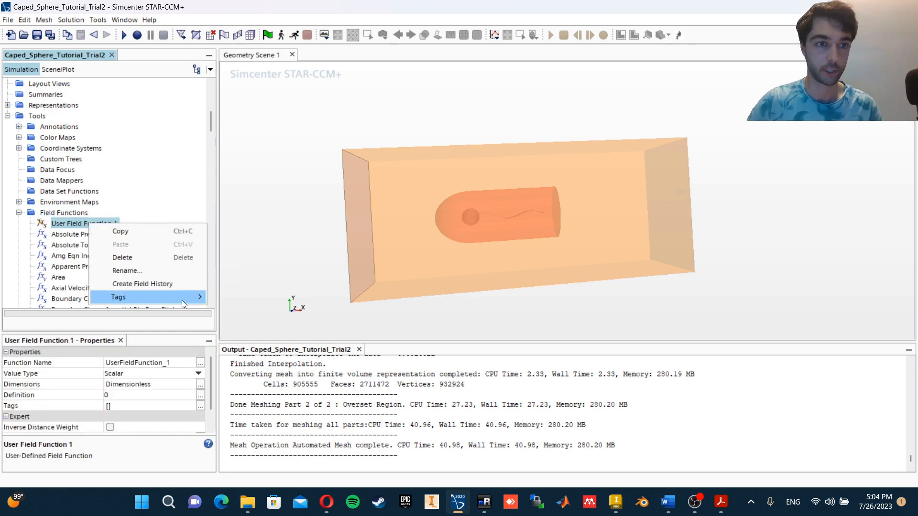
{"action": "left_click", "coordinate": [125, 271]}
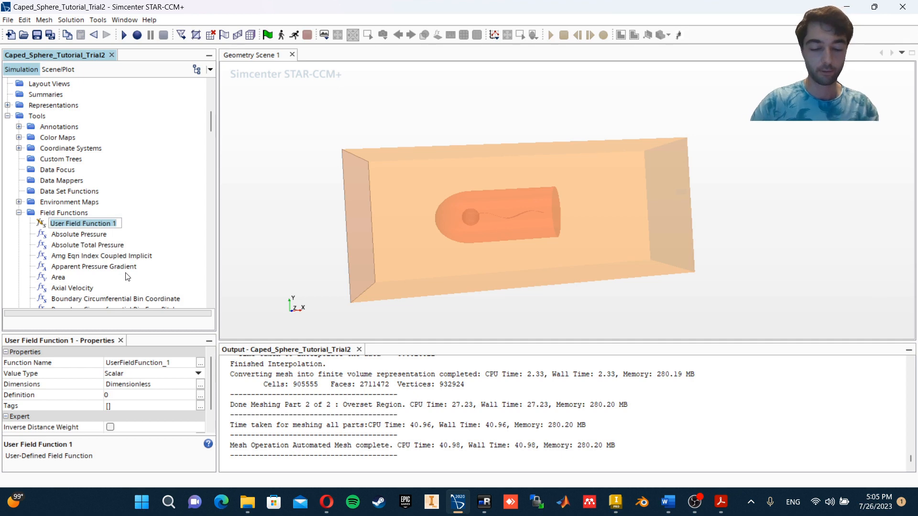
{"action": "type", "text": "Velocity Inlet"}
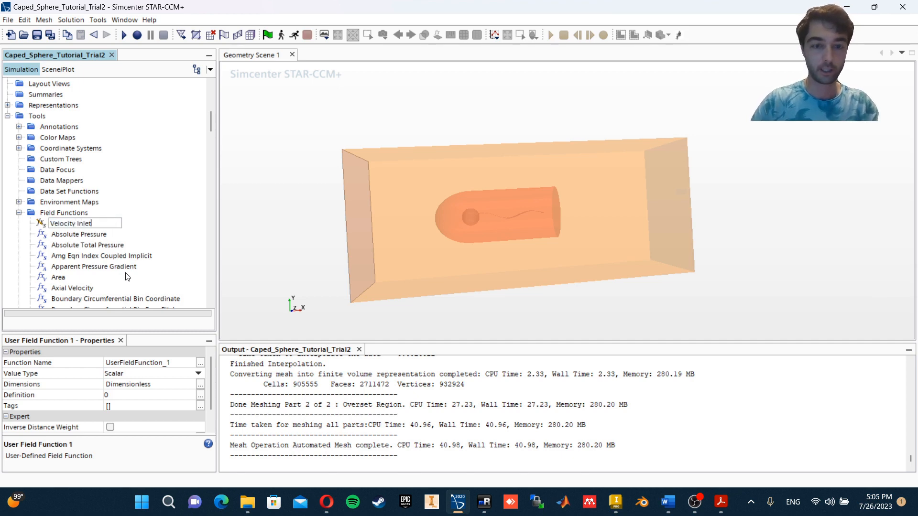
{"action": "type", "text": " Profile"}
{"action": "key", "text": "Return"}
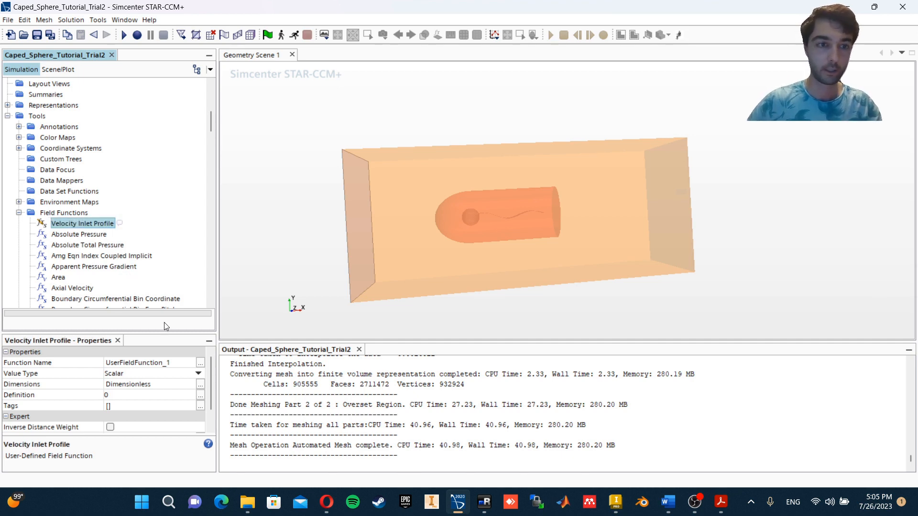
Set the field function's Function Name property to Velocity Inlet Profile and open its Dimensions for editing
{"action": "right_click", "coordinate": [94, 222]}
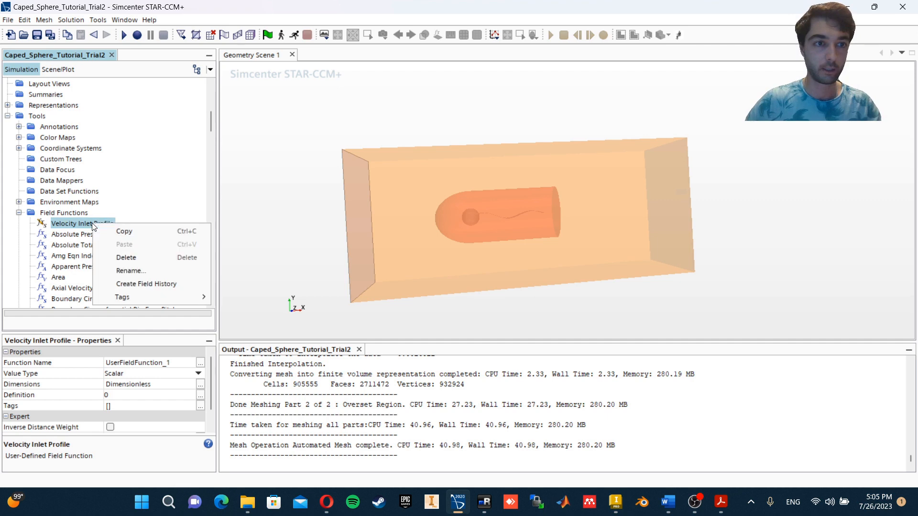
{"action": "left_click", "coordinate": [134, 270]}
{"action": "left_click", "coordinate": [120, 362]}
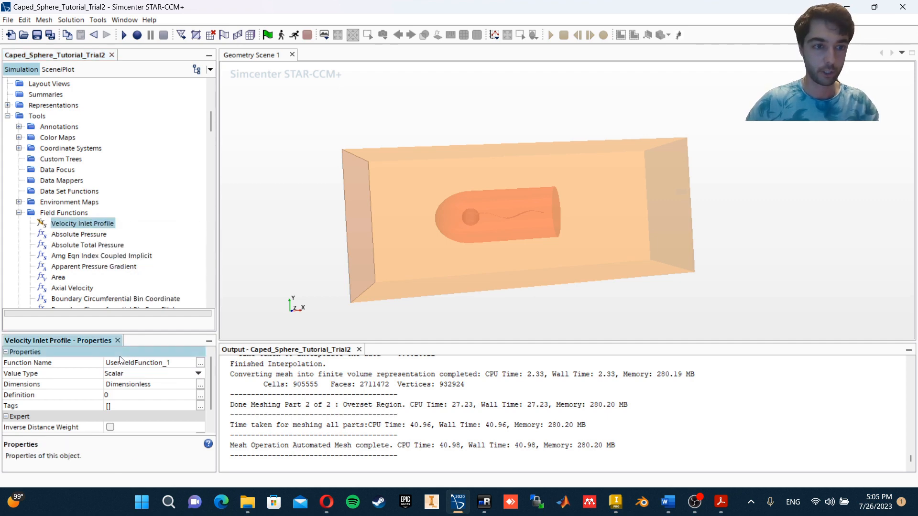
{"action": "left_click", "coordinate": [200, 384]}
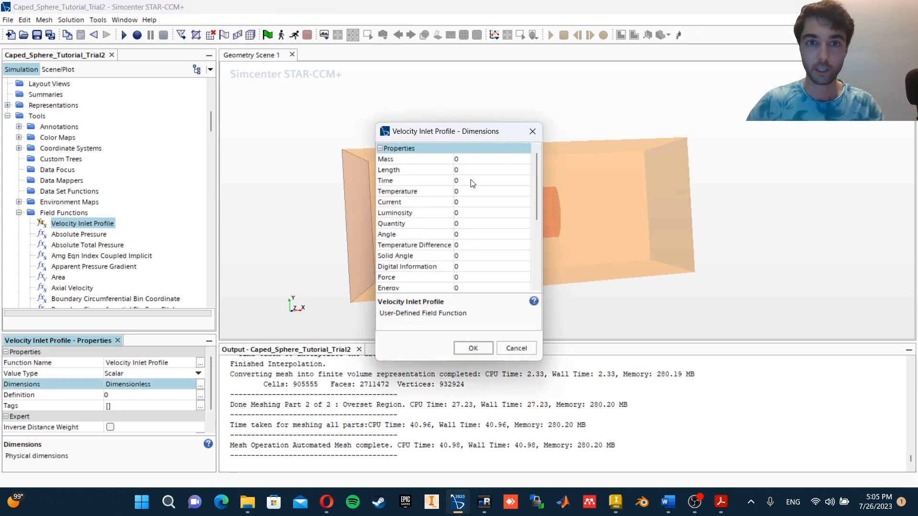
{"action": "left_click", "coordinate": [466, 171]}
{"action": "type", "text": "1"}
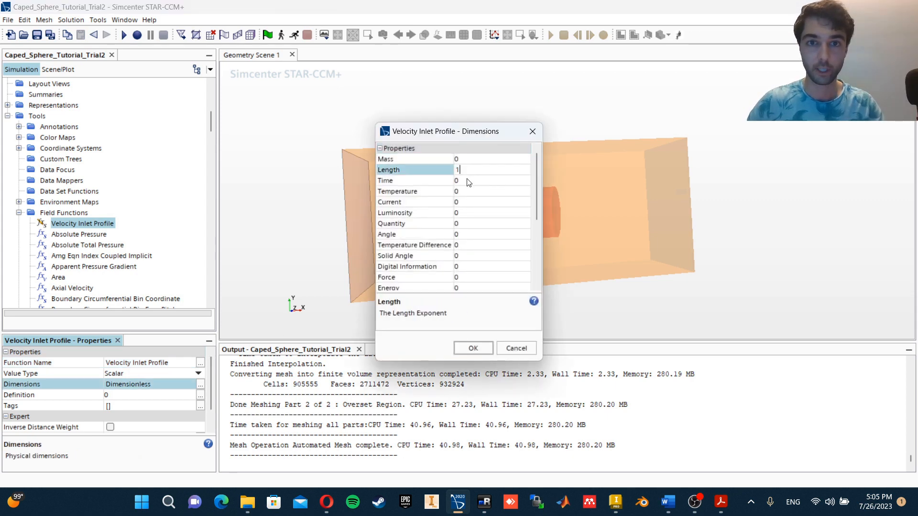
{"action": "left_click", "coordinate": [468, 181]}
{"action": "scroll", "coordinate": [469, 225], "scroll_direction": "down", "scroll_amount": 3}
{"action": "scroll", "coordinate": [475, 207], "scroll_direction": "up", "scroll_amount": 3}
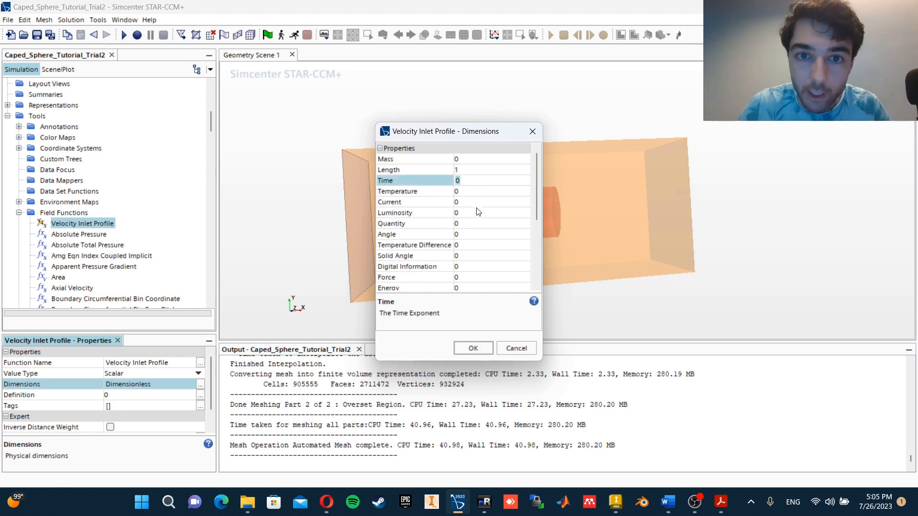
{"action": "left_click", "coordinate": [470, 171]}
{"action": "type", "text": "0"}
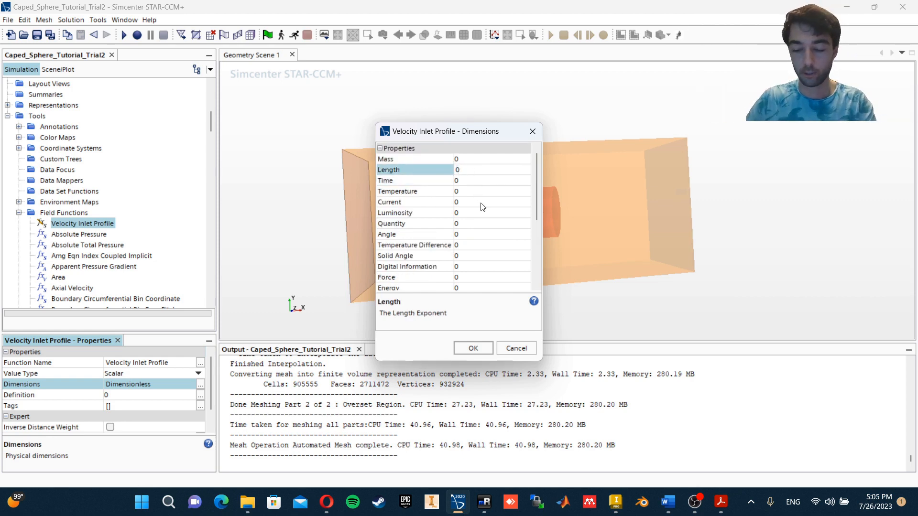
Give the Velocity Inlet Profile function velocity dimensions by setting the Velocity exponent to 1, and accept the dimensions
{"action": "scroll", "coordinate": [482, 210], "scroll_direction": "down", "scroll_amount": 4}
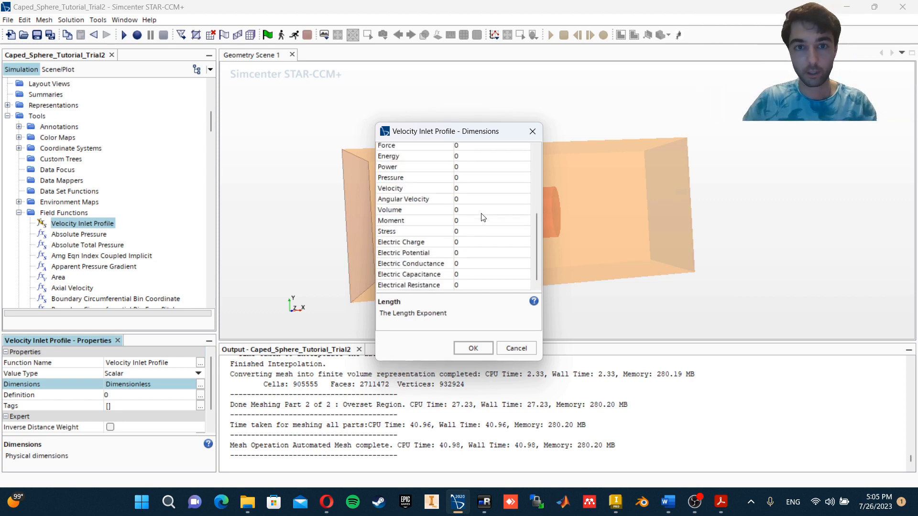
{"action": "left_click", "coordinate": [468, 188]}
{"action": "type", "text": "1"}
{"action": "key", "text": "Return"}
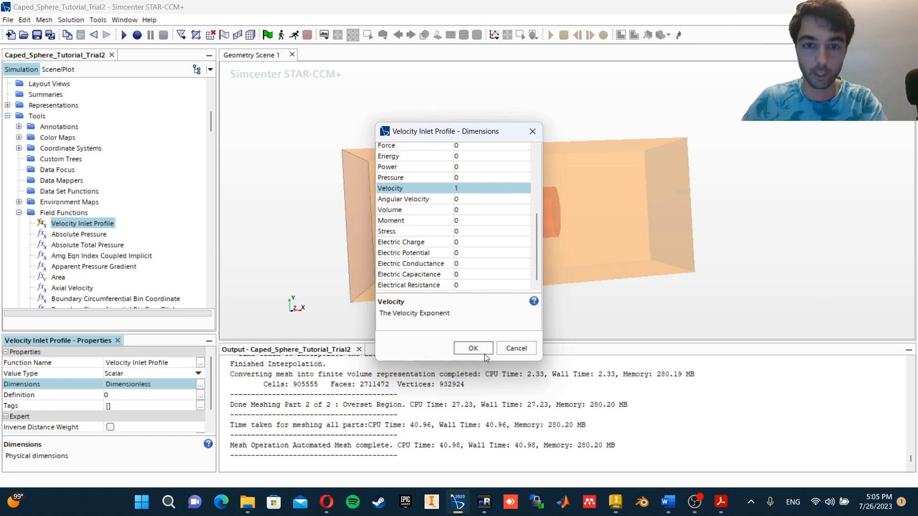
{"action": "left_click", "coordinate": [472, 349]}
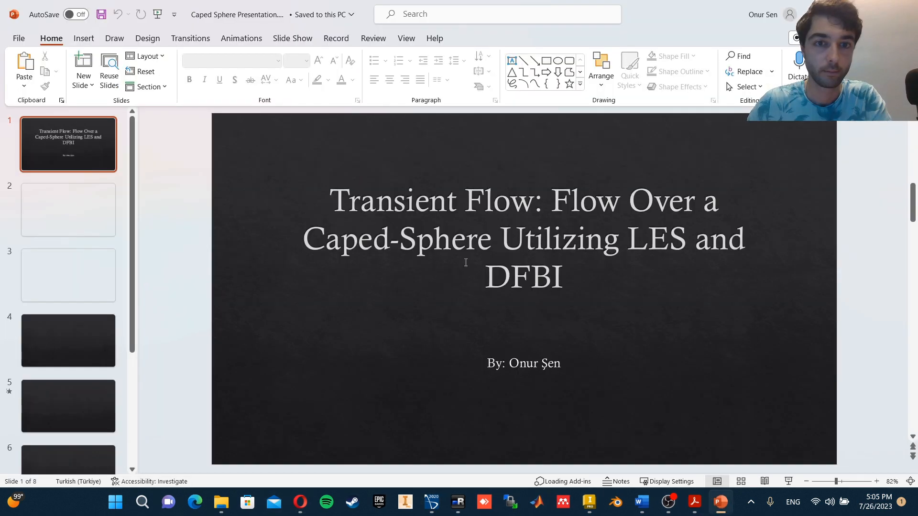
In the Caped Sphere Presentation in PowerPoint, copy the full transient inlet condition expression from the Objectives slide
{"action": "scroll", "coordinate": [466, 263], "scroll_direction": "down", "scroll_amount": 5}
{"action": "left_click", "coordinate": [80, 215]}
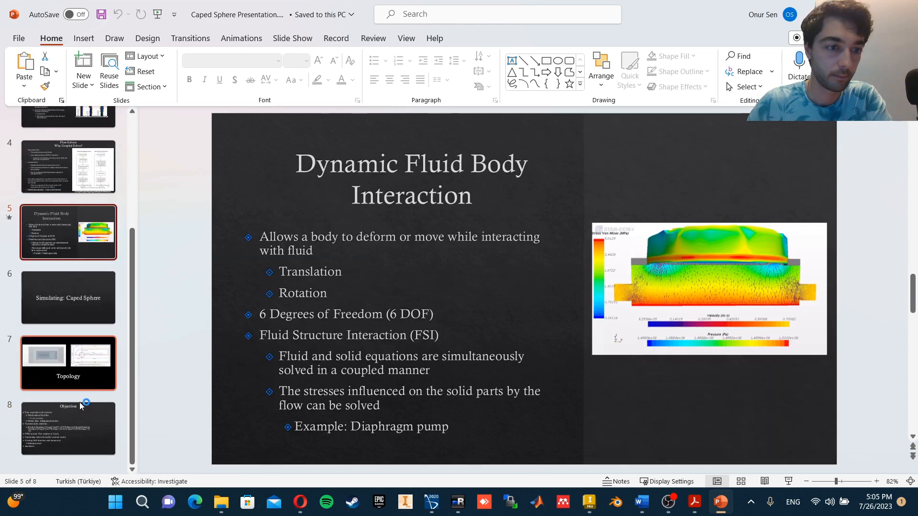
{"action": "left_click", "coordinate": [82, 405]}
{"action": "triple_click", "coordinate": [269, 301]}
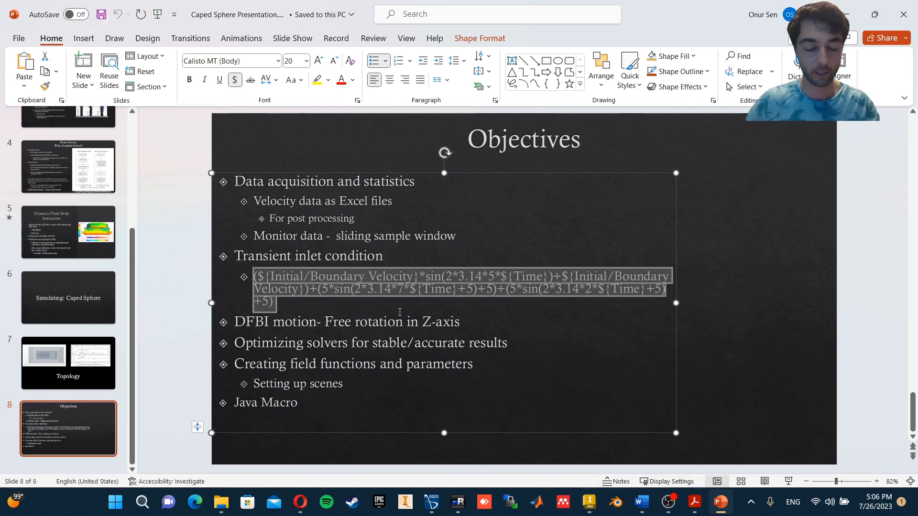
{"action": "left_click", "coordinate": [317, 306]}
{"action": "key", "text": "alt+Tab"}
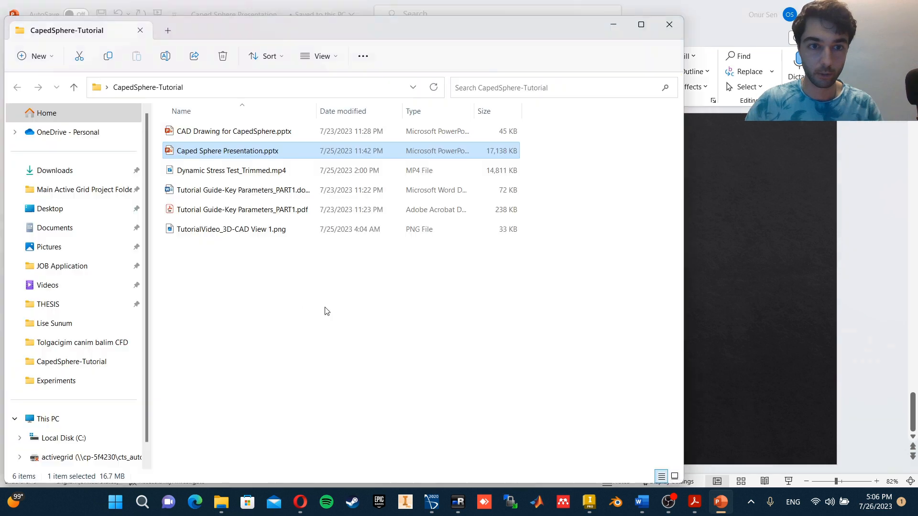
{"action": "key", "text": "alt+Tab"}
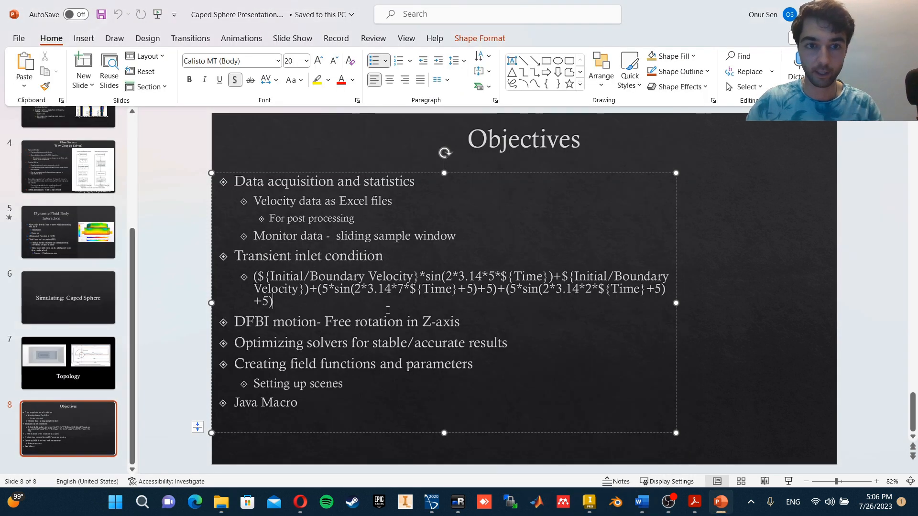
{"action": "left_click_drag", "start_coordinate": [280, 302], "coordinate": [253, 277]}
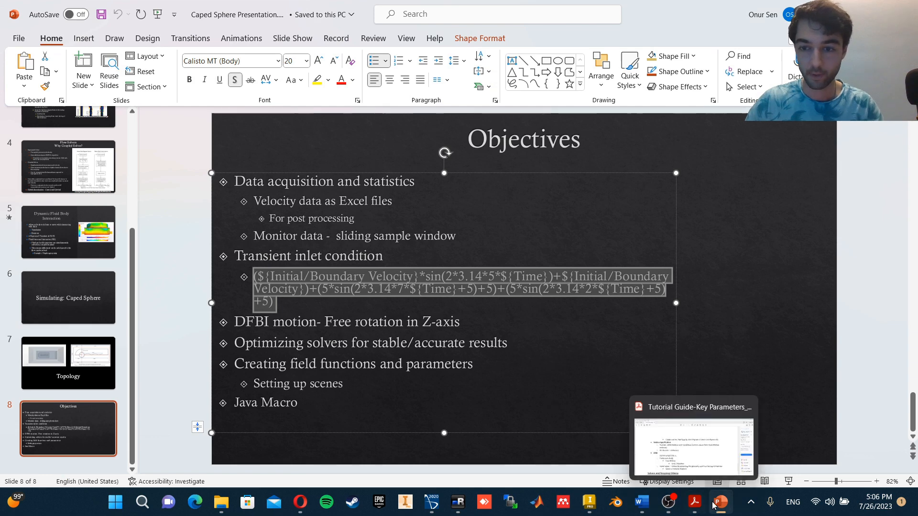
Switch to Simcenter STAR-CCM+ and paste the copied transient inlet expression as the Velocity Inlet Profile function's definition, then accept it
{"action": "left_click", "coordinate": [430, 500]}
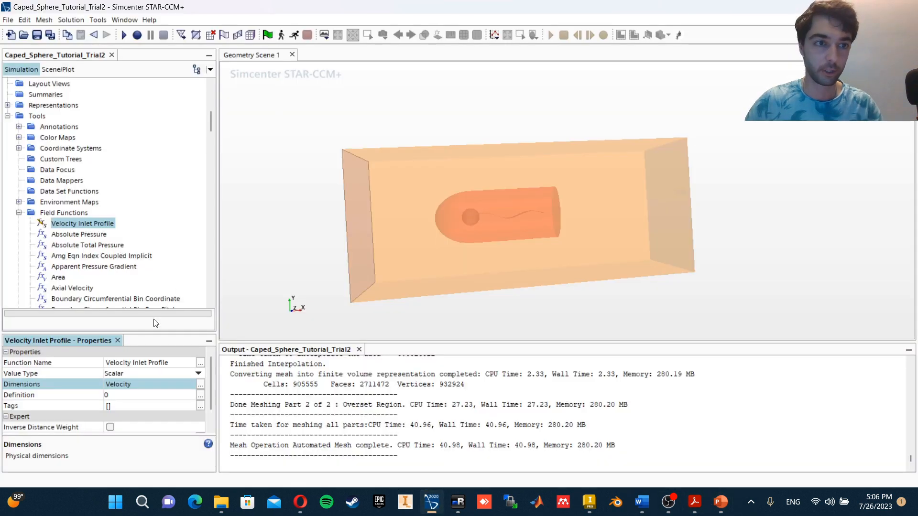
{"action": "left_click", "coordinate": [200, 398]}
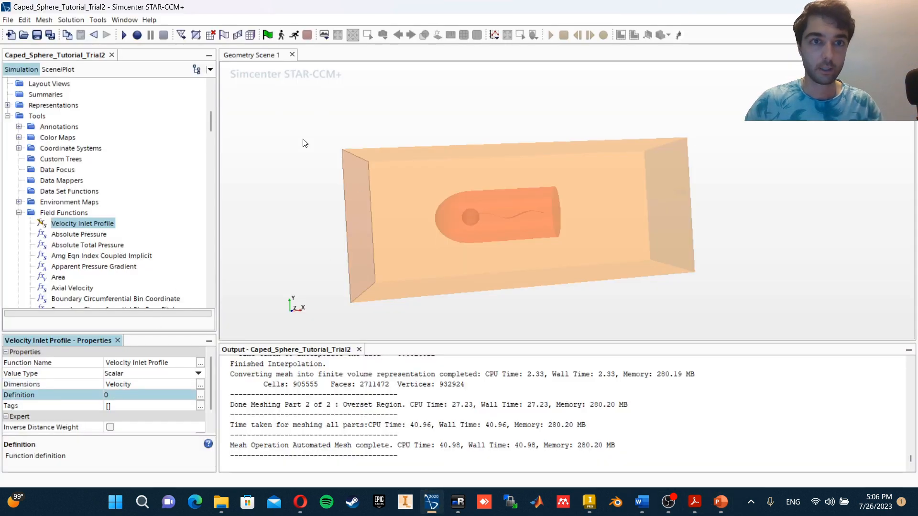
{"action": "key", "text": "ctrl+v"}
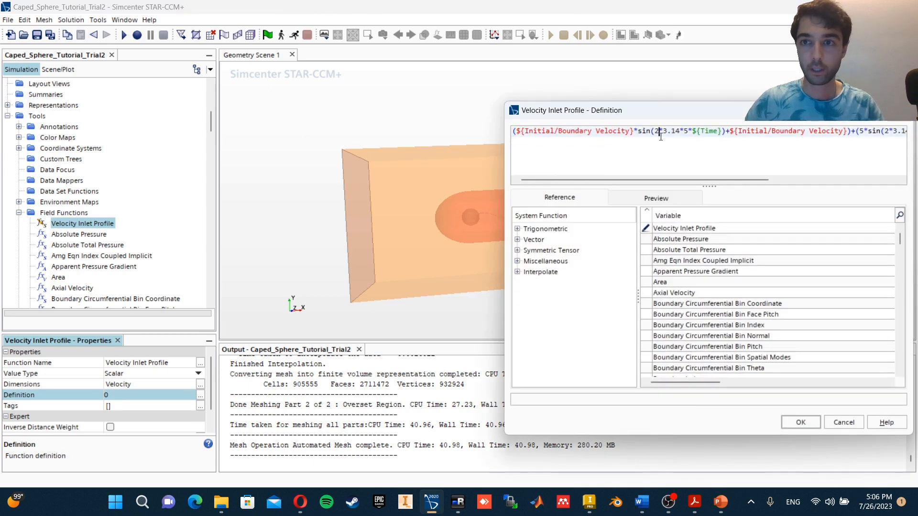
{"action": "left_click_drag", "start_coordinate": [695, 107], "coordinate": [466, 97]}
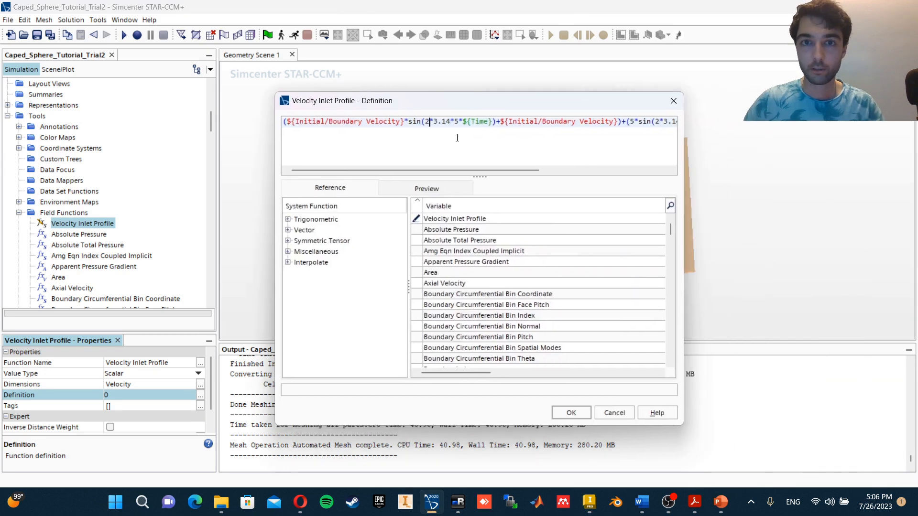
{"action": "left_click", "coordinate": [552, 130]}
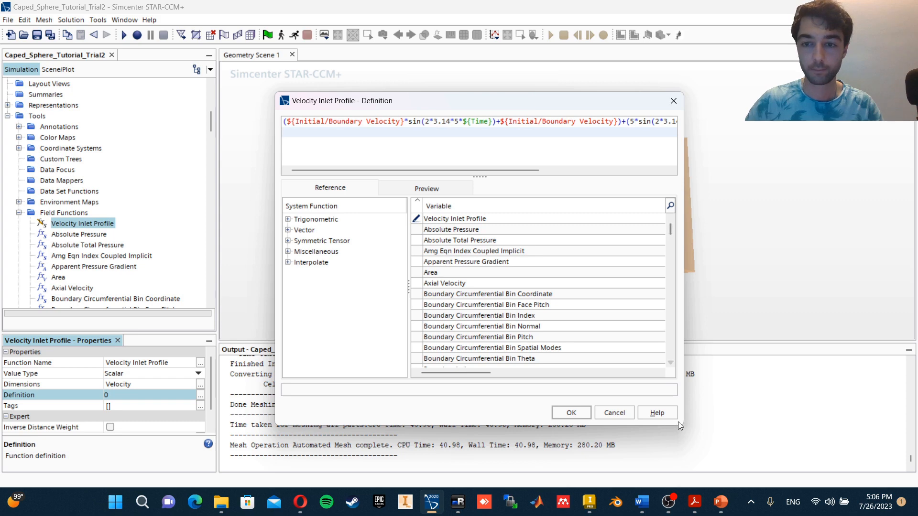
{"action": "left_click_drag", "start_coordinate": [686, 429], "coordinate": [846, 449]}
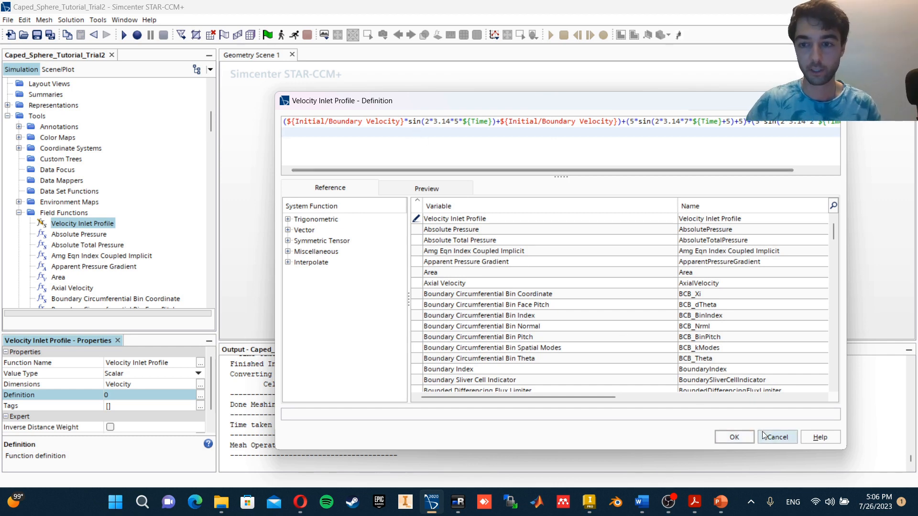
{"action": "left_click", "coordinate": [747, 438]}
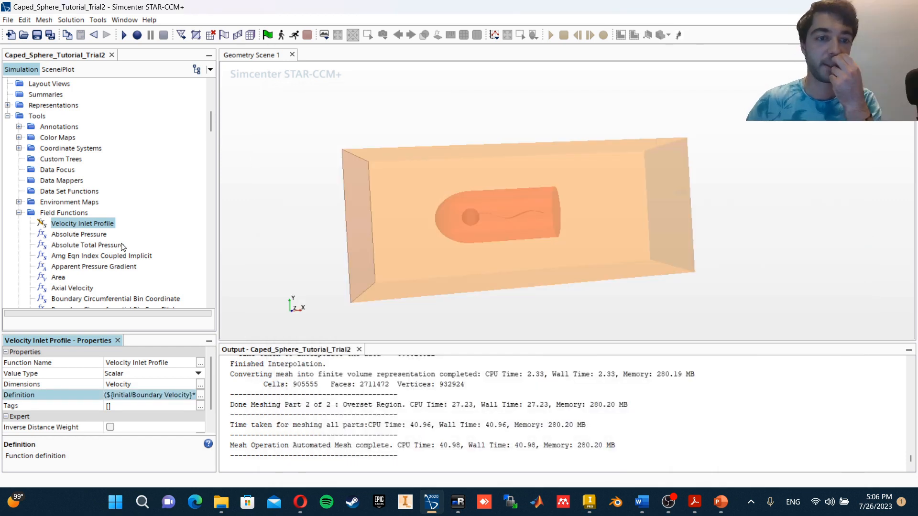
Collapse the field functions list and create a new scalar global parameter
{"action": "scroll", "coordinate": [121, 247], "scroll_direction": "down", "scroll_amount": 10}
{"action": "scroll", "coordinate": [24, 123], "scroll_direction": "up", "scroll_amount": 8}
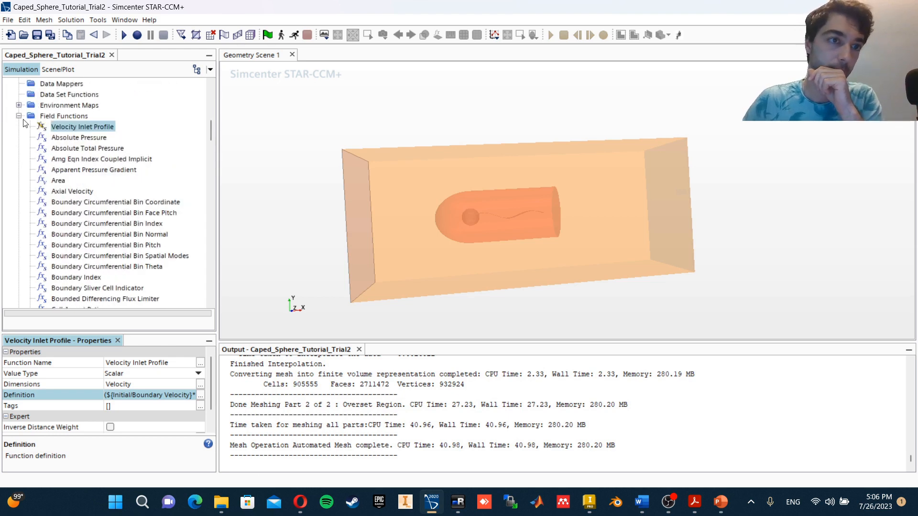
{"action": "left_click", "coordinate": [19, 116]}
{"action": "scroll", "coordinate": [39, 204], "scroll_direction": "down", "scroll_amount": 1}
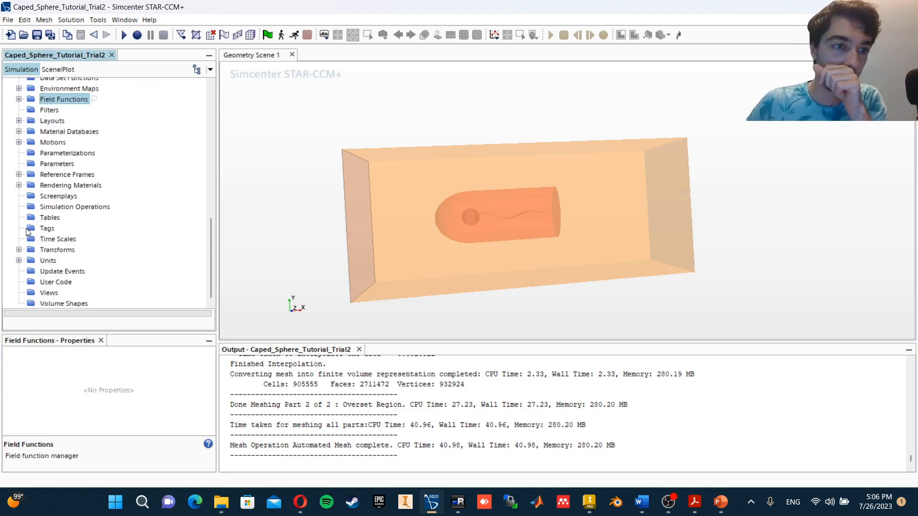
{"action": "left_click", "coordinate": [47, 164]}
{"action": "right_click", "coordinate": [47, 165]}
{"action": "mouse_move", "coordinate": [114, 168]}
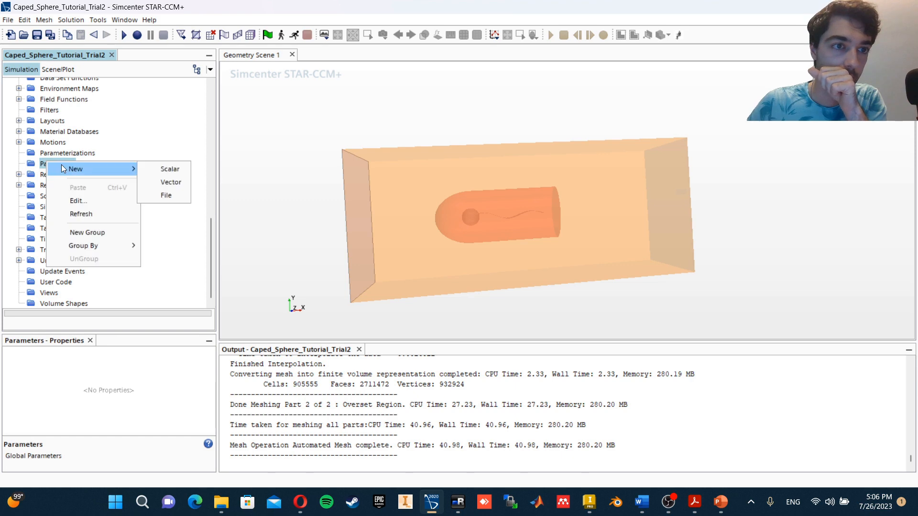
{"action": "left_click", "coordinate": [160, 169]}
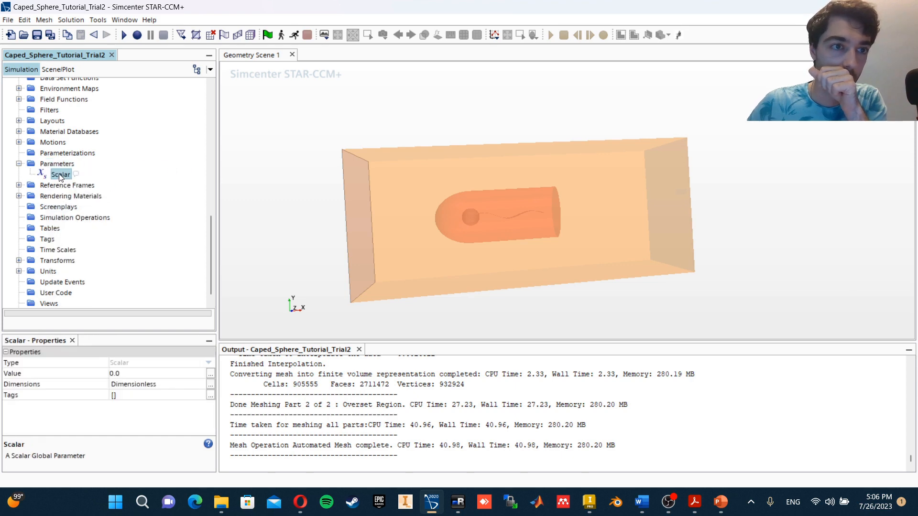
Rename the new scalar parameter as IC/BC Velocity
{"action": "right_click", "coordinate": [77, 174]}
{"action": "left_click", "coordinate": [113, 240]}
{"action": "type", "text": "Id"}
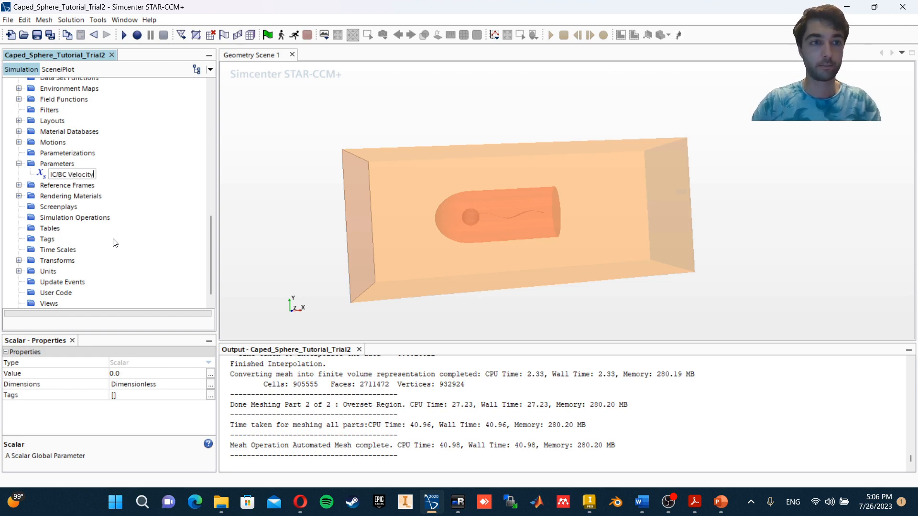
{"action": "type", "text": "/BC Velocity"}
{"action": "key", "text": "Return"}
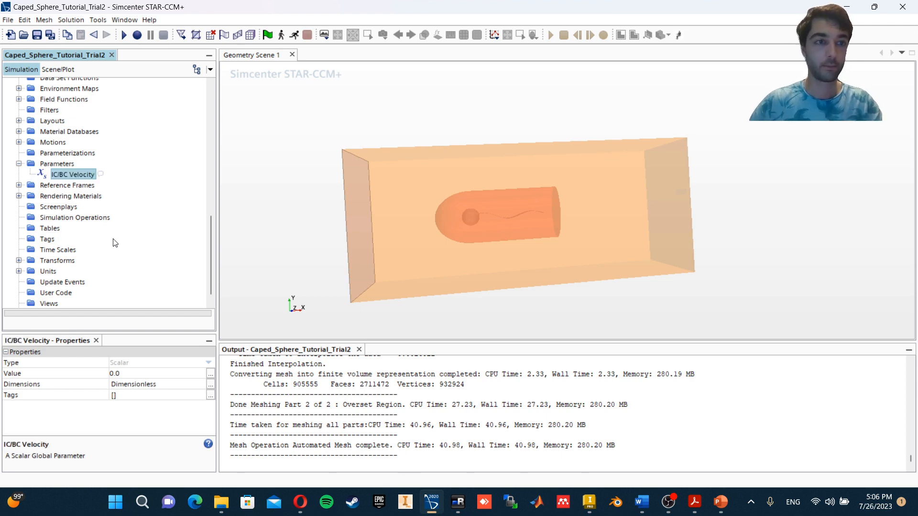
Give the IC/BC Velocity parameter velocity dimensions with a Velocity exponent of 1, and set its value to 10 m/s
{"action": "left_click", "coordinate": [210, 384]}
{"action": "scroll", "coordinate": [456, 234], "scroll_direction": "down", "scroll_amount": 4}
{"action": "scroll", "coordinate": [453, 246], "scroll_direction": "up", "scroll_amount": 1}
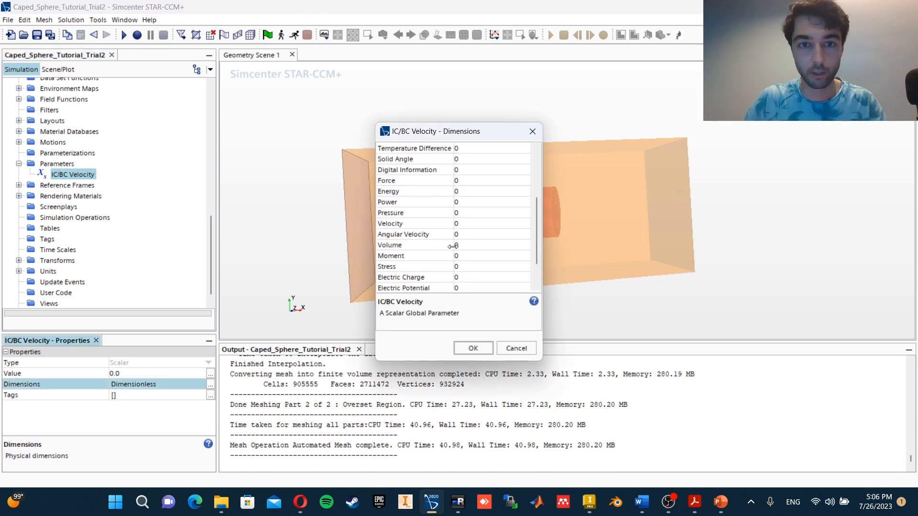
{"action": "left_click", "coordinate": [464, 223]}
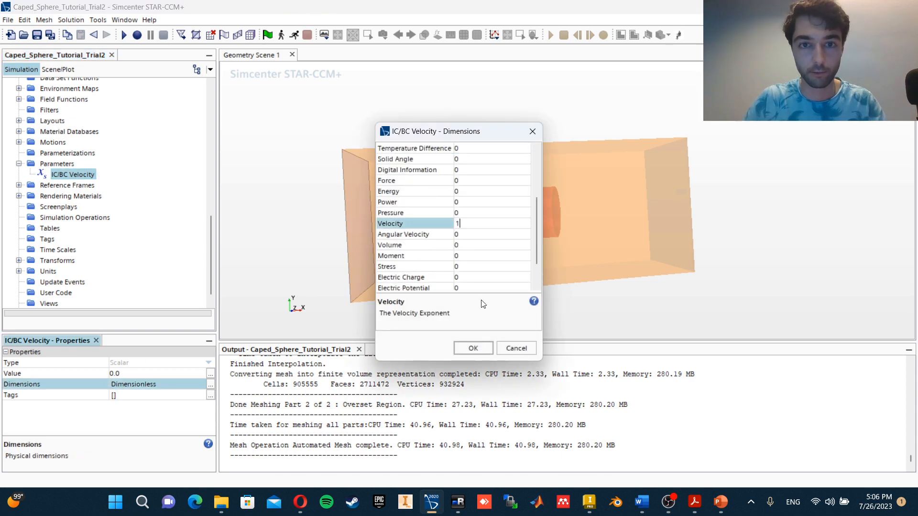
{"action": "left_click", "coordinate": [473, 349]}
{"action": "left_click", "coordinate": [143, 373]}
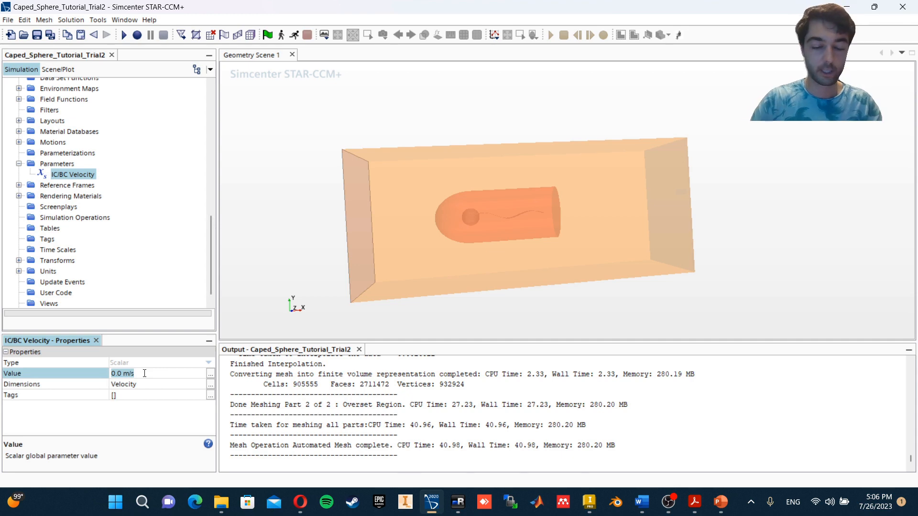
{"action": "type", "text": "10"}
{"action": "key", "text": "Return"}
In the Velocity Inlet Profile definition, replace both ${Initial/Boundary Velocity} references with ${IC/BC Velocity}
{"action": "scroll", "coordinate": [102, 170], "scroll_direction": "up", "scroll_amount": 9}
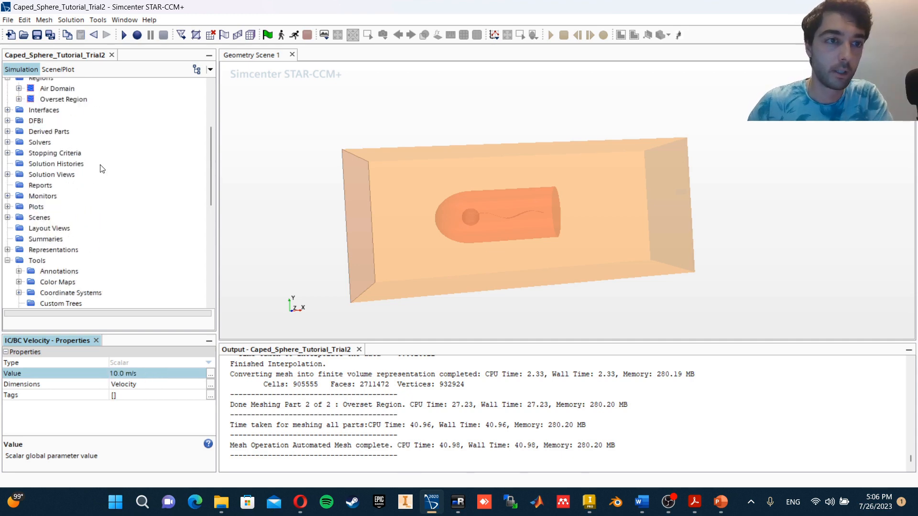
{"action": "scroll", "coordinate": [102, 169], "scroll_direction": "down", "scroll_amount": 6}
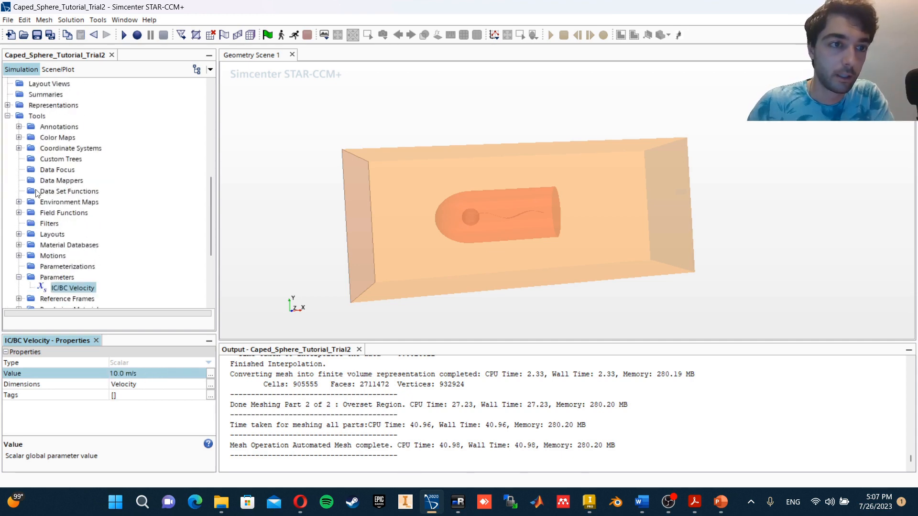
{"action": "left_click", "coordinate": [19, 213]}
{"action": "left_click", "coordinate": [71, 94]}
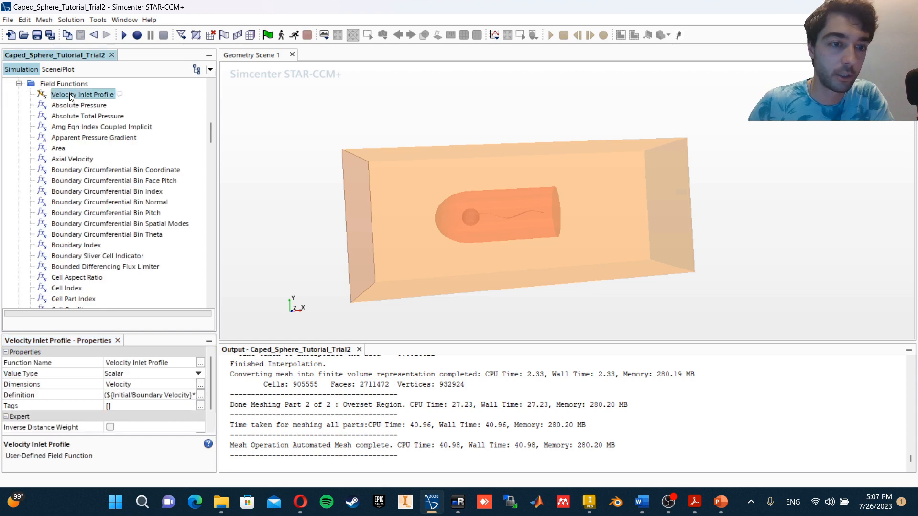
{"action": "mouse_move", "coordinate": [211, 133]}
{"action": "left_mouse_down"}
{"action": "mouse_move", "coordinate": [209, 293]}
{"action": "mouse_move", "coordinate": [220, 125]}
{"action": "left_mouse_up"}
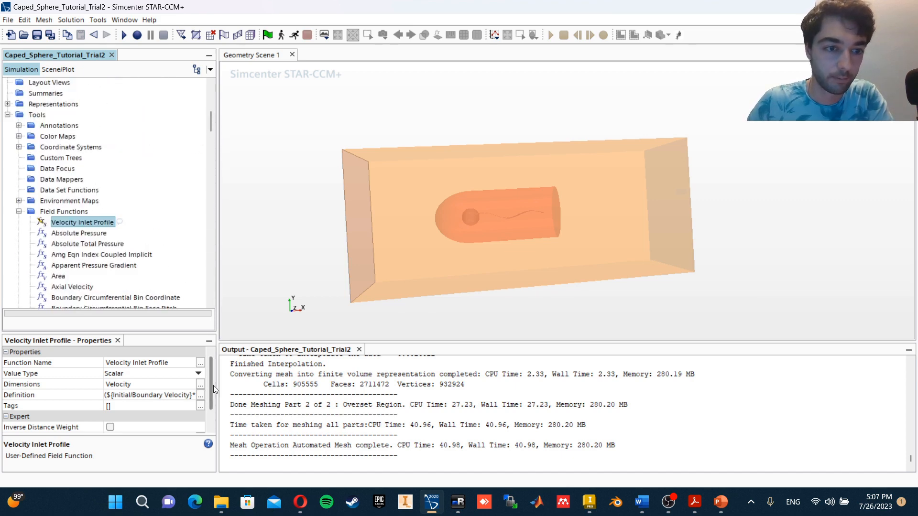
{"action": "left_click", "coordinate": [200, 394]}
{"action": "left_click_drag", "start_coordinate": [404, 121], "coordinate": [289, 121]}
{"action": "type", "text": "IC"}
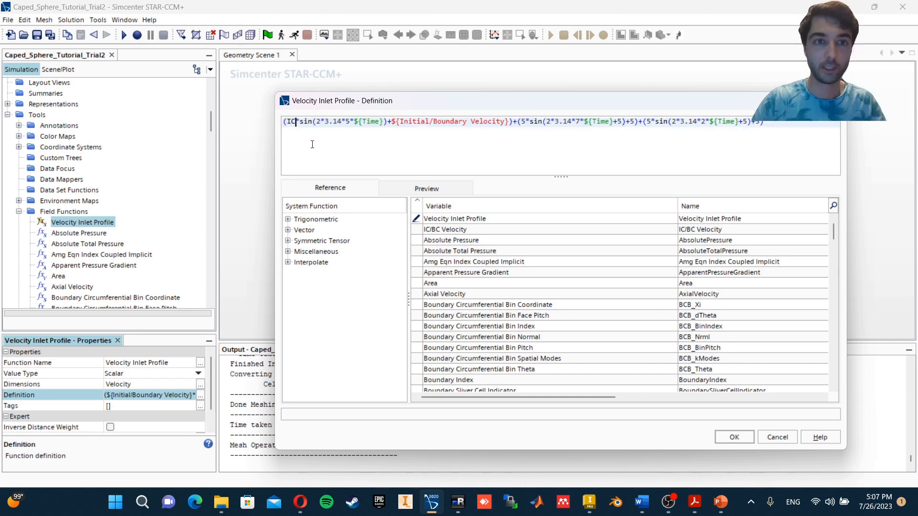
{"action": "key", "text": "Return"}
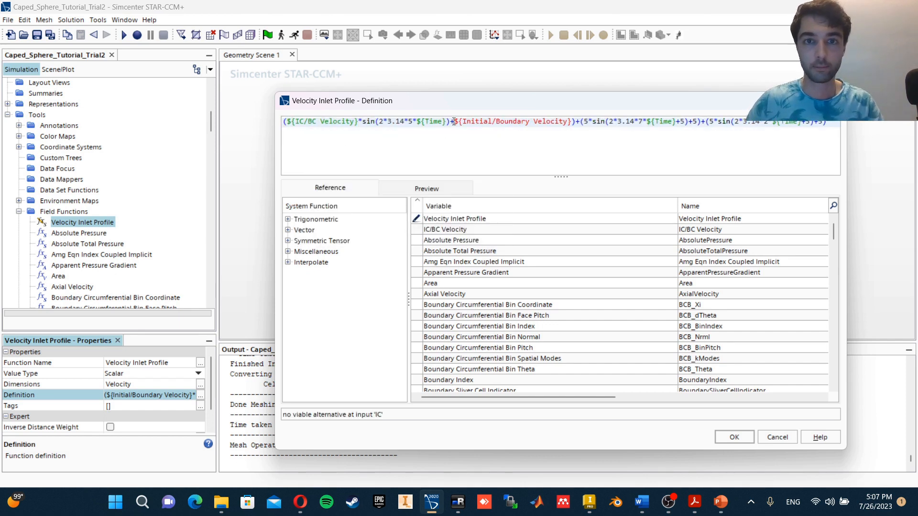
{"action": "left_click_drag", "start_coordinate": [454, 121], "coordinate": [571, 122]}
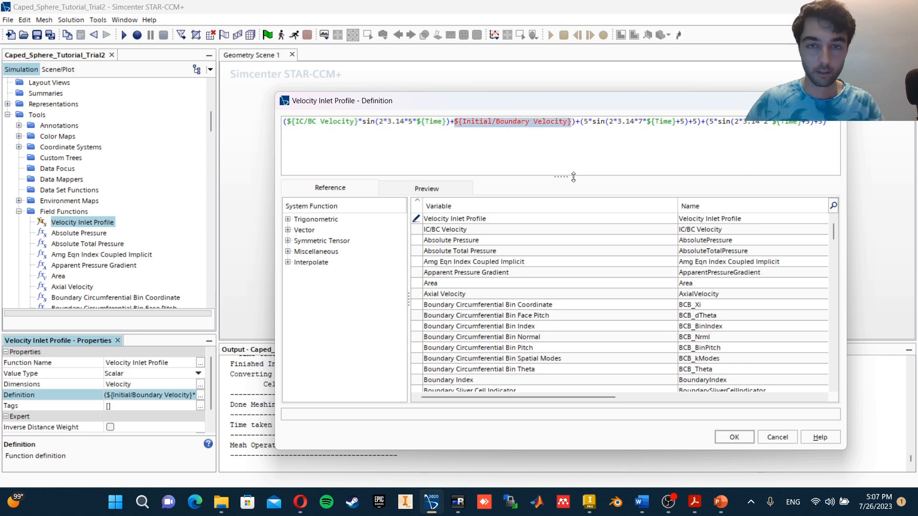
{"action": "type", "text": "IC"}
{"action": "key", "text": "Return"}
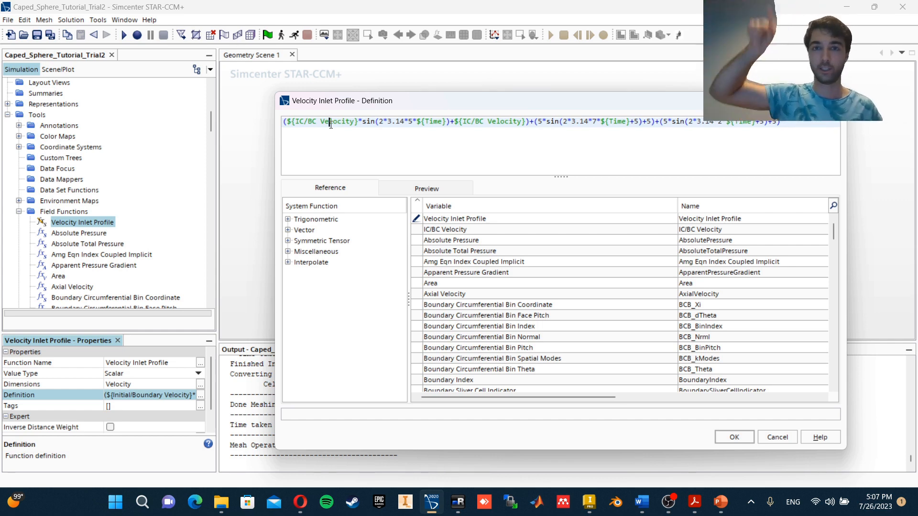
Preview the Velocity Inlet Profile definition with ${Time} as the dependent variable, enlarging the dialog to show the whole plot
{"action": "left_click", "coordinate": [423, 188]}
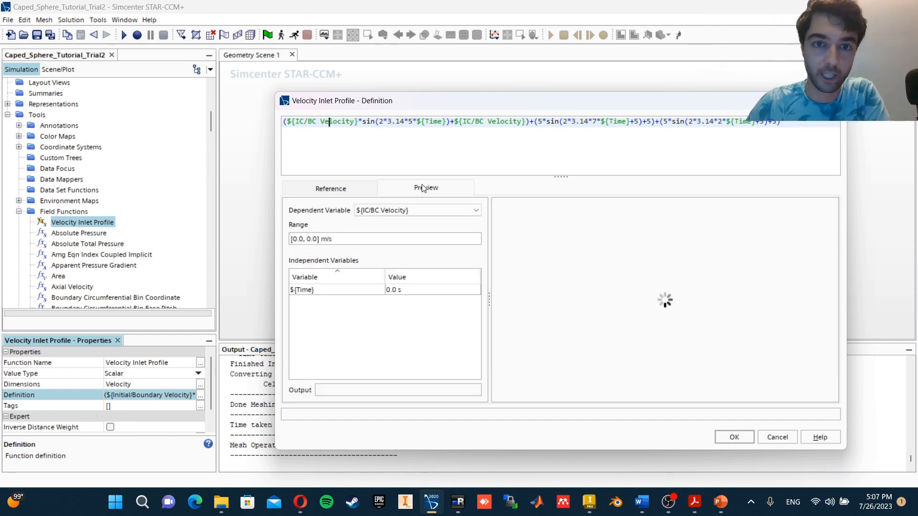
{"action": "left_click", "coordinate": [383, 212]}
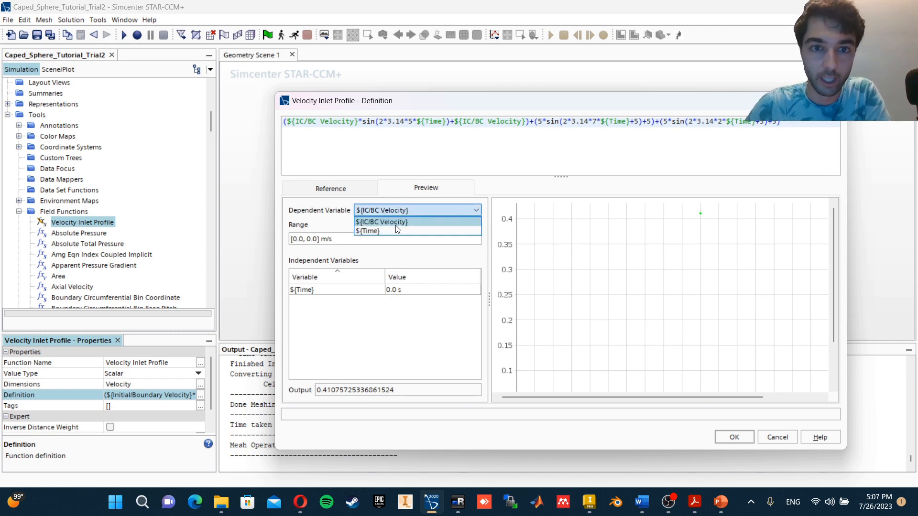
{"action": "left_click", "coordinate": [394, 230]}
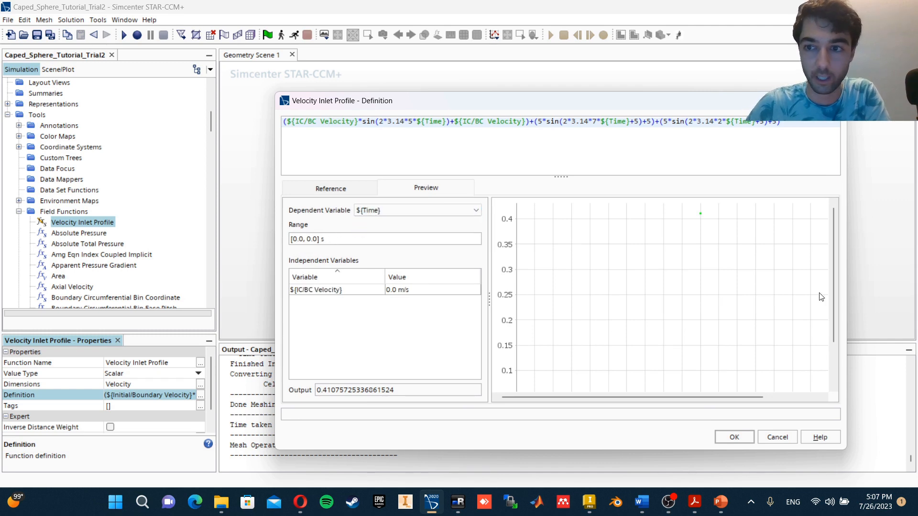
{"action": "left_click_drag", "start_coordinate": [503, 101], "coordinate": [342, 37]}
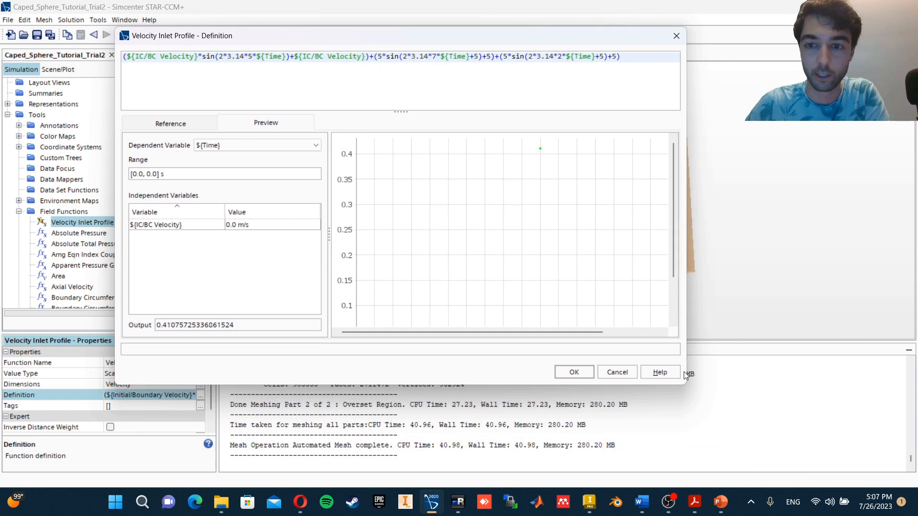
{"action": "left_click_drag", "start_coordinate": [685, 383], "coordinate": [841, 471]}
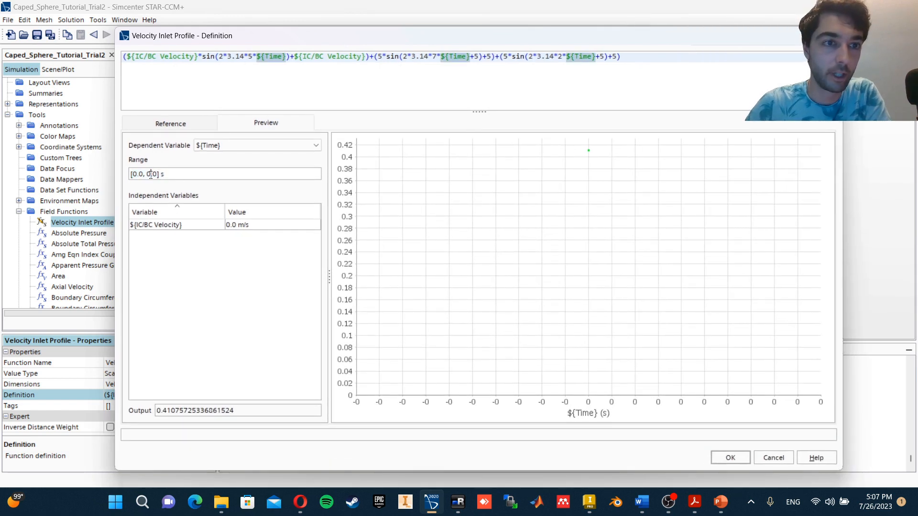
Plot the preview over a time range of [0.0, 2.0] s with ${IC/BC Velocity} set to 10 m/s
{"action": "key", "text": "BackSpace"}
{"action": "type", "text": "2"}
{"action": "left_click", "coordinate": [175, 206]}
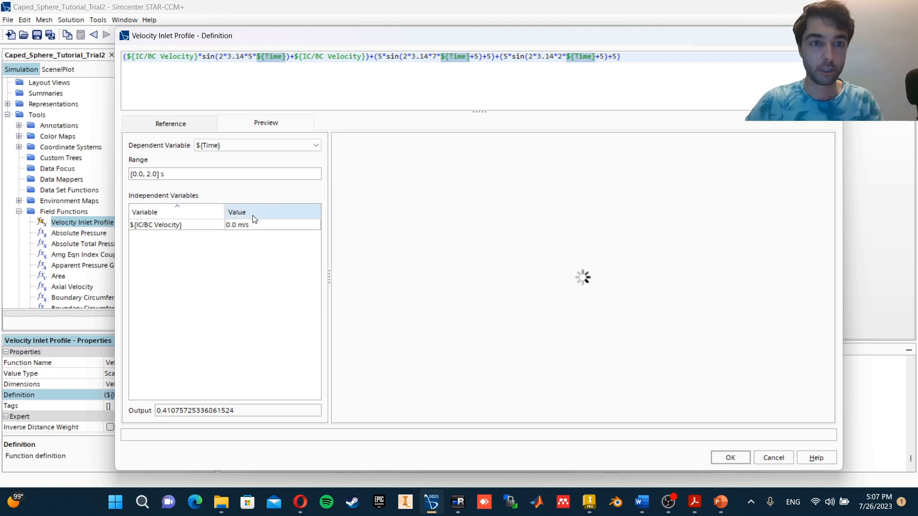
{"action": "left_click", "coordinate": [257, 225]}
{"action": "type", "text": "10"}
{"action": "key", "text": "Return"}
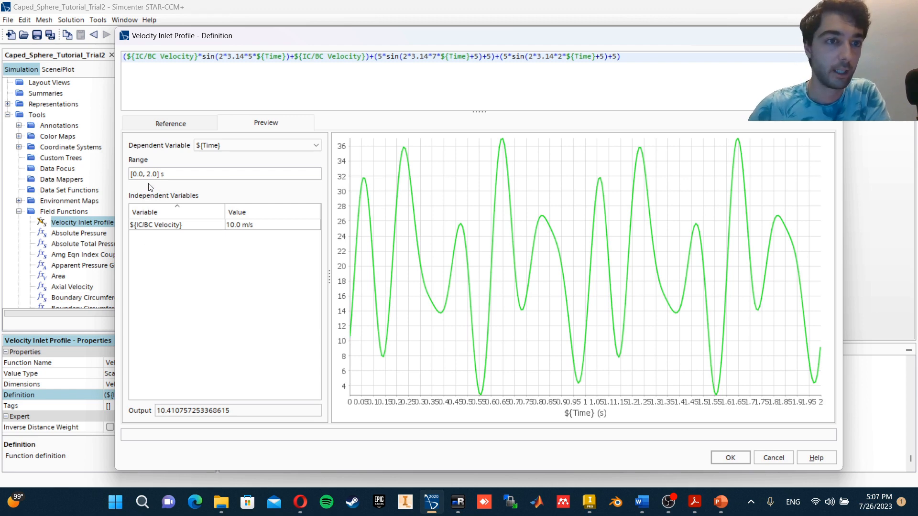
Preview the Velocity Inlet Profile over a time range of [0.0, 1.0] s with ${IC/BC Velocity} set to 5 m/s
{"action": "left_click_drag", "start_coordinate": [152, 174], "coordinate": [149, 174]}
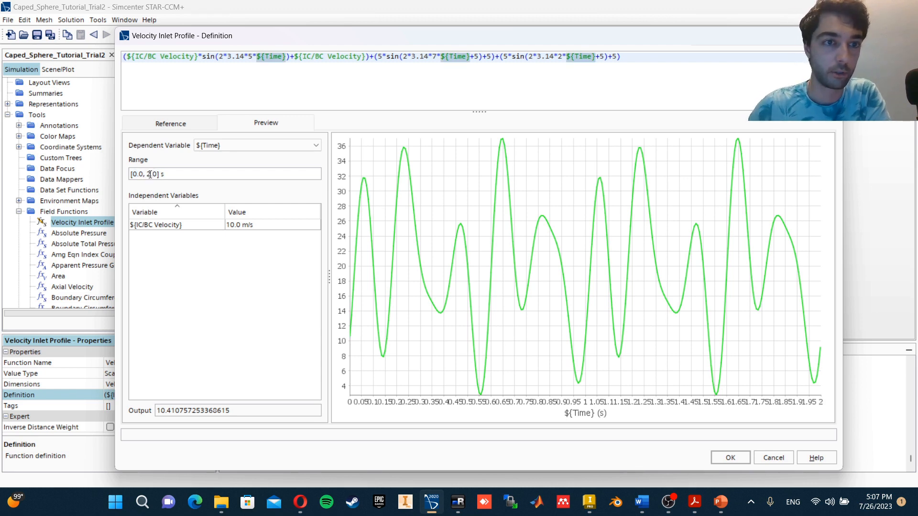
{"action": "type", "text": "."}
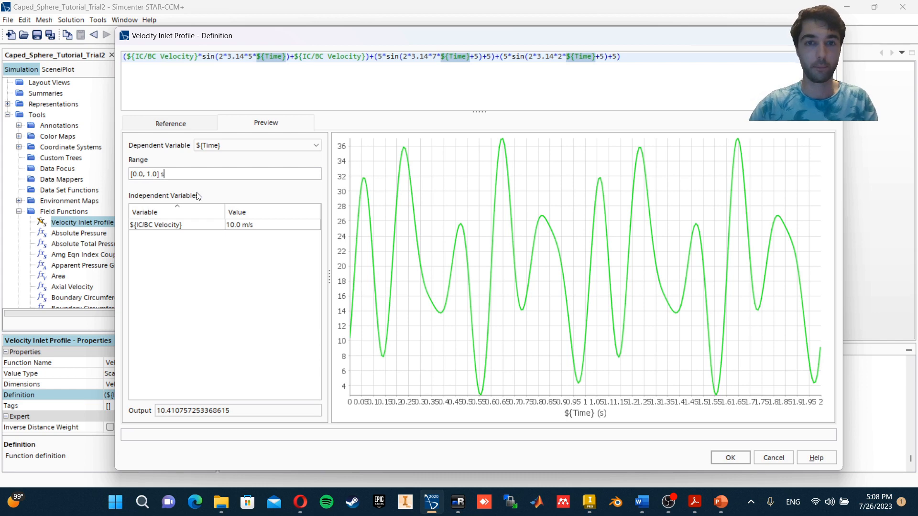
{"action": "key", "text": "Return"}
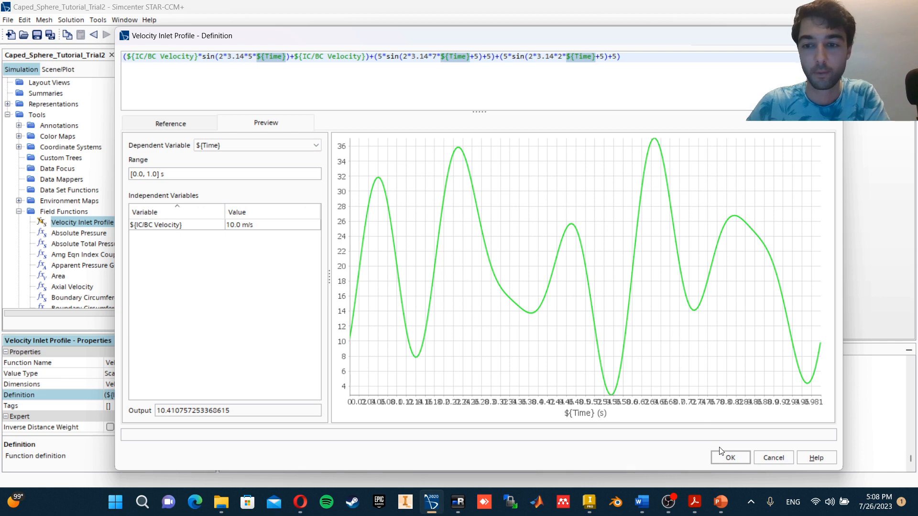
{"action": "left_click", "coordinate": [288, 225]}
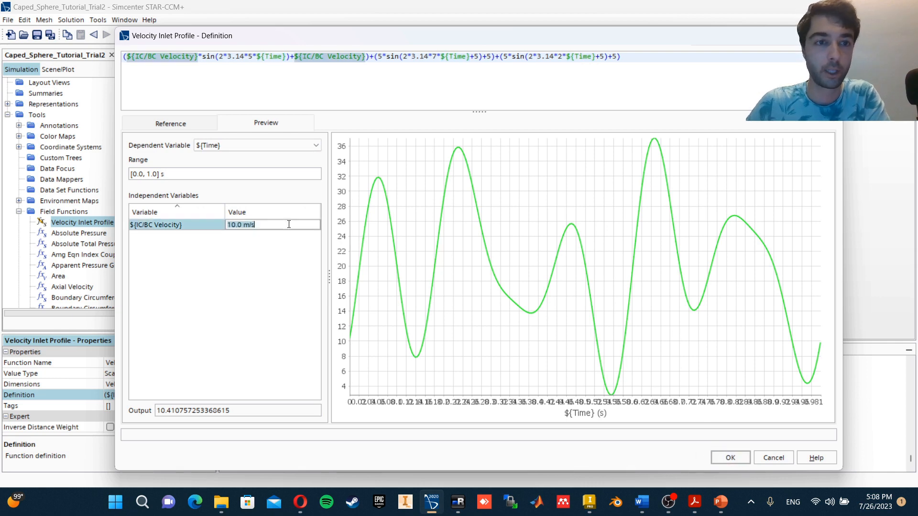
{"action": "type", "text": "5"}
{"action": "key", "text": "Return"}
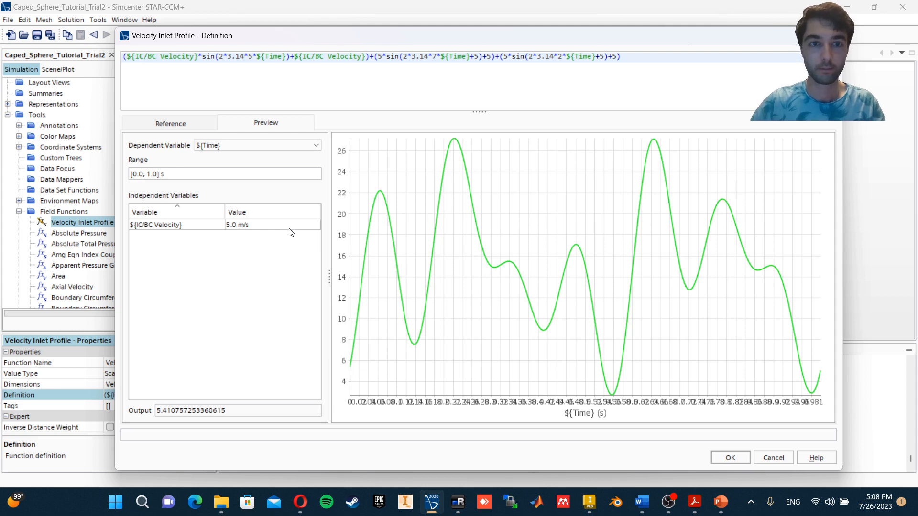
Set the preview's ${IC/BC Velocity} to 10 m/s and accept the Velocity Inlet Profile definition
{"action": "left_click", "coordinate": [290, 228]}
{"action": "key", "text": "ctrl+a"}
{"action": "type", "text": "10"}
{"action": "key", "text": "Return"}
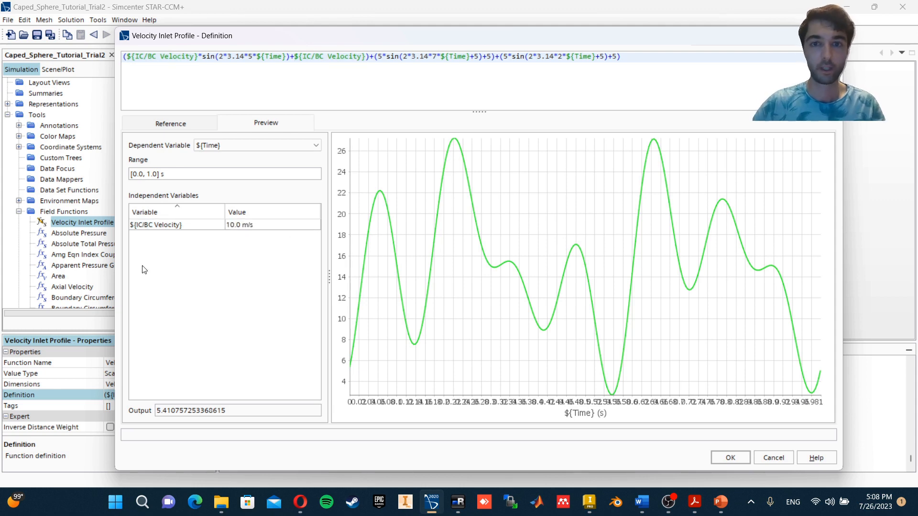
{"action": "left_click", "coordinate": [734, 460]}
Set the Velocity Magnitude method of the Air Domain region's Inlet boundary to Field Function
{"action": "scroll", "coordinate": [77, 215], "scroll_direction": "up", "scroll_amount": 10}
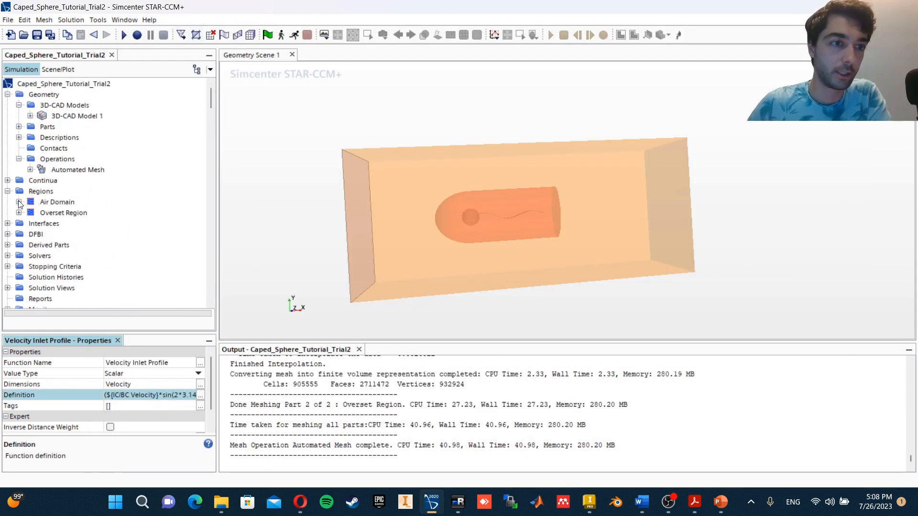
{"action": "left_click", "coordinate": [19, 201]}
{"action": "left_click", "coordinate": [30, 212]}
{"action": "left_click", "coordinate": [41, 223]}
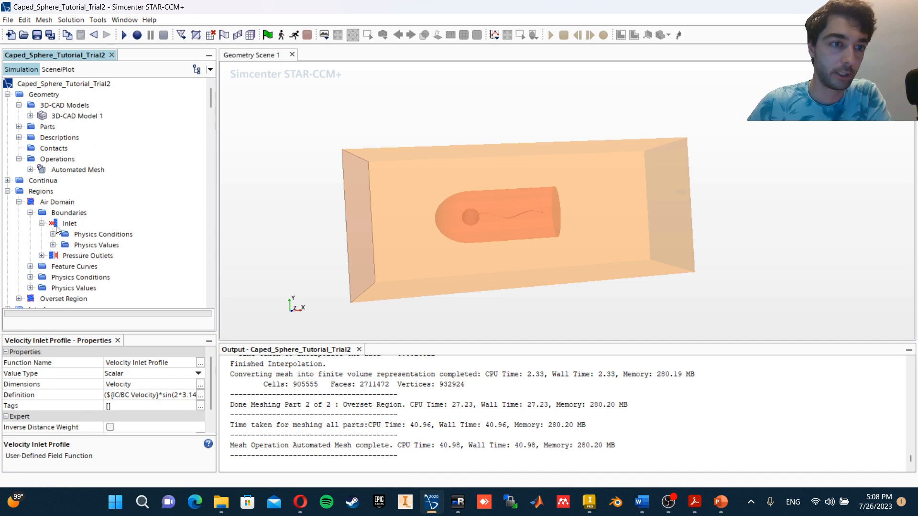
{"action": "left_click", "coordinate": [53, 245]}
{"action": "scroll", "coordinate": [54, 248], "scroll_direction": "down", "scroll_amount": 3}
{"action": "left_click", "coordinate": [110, 159]}
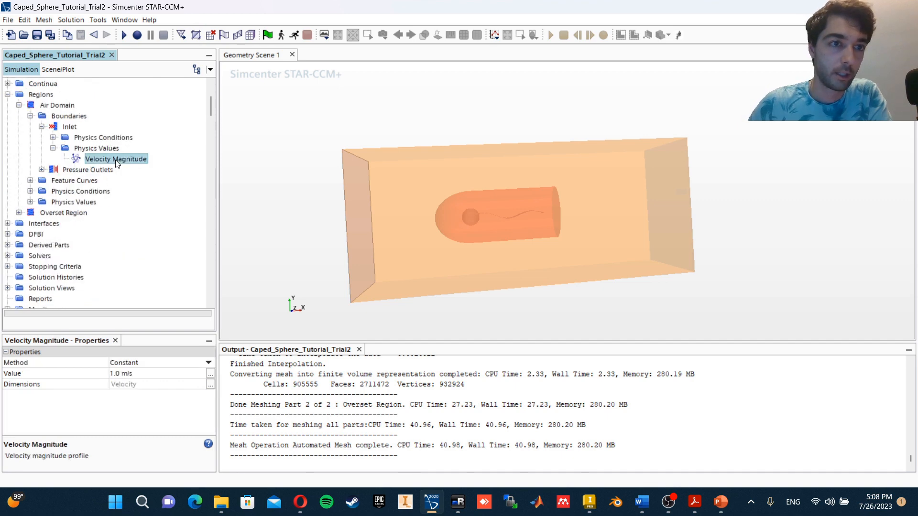
{"action": "left_click", "coordinate": [137, 363]}
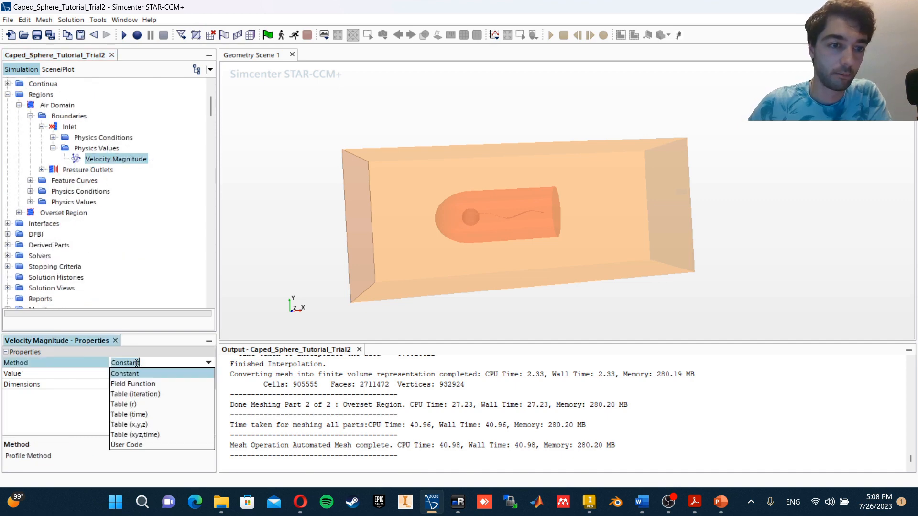
{"action": "left_click", "coordinate": [151, 383]}
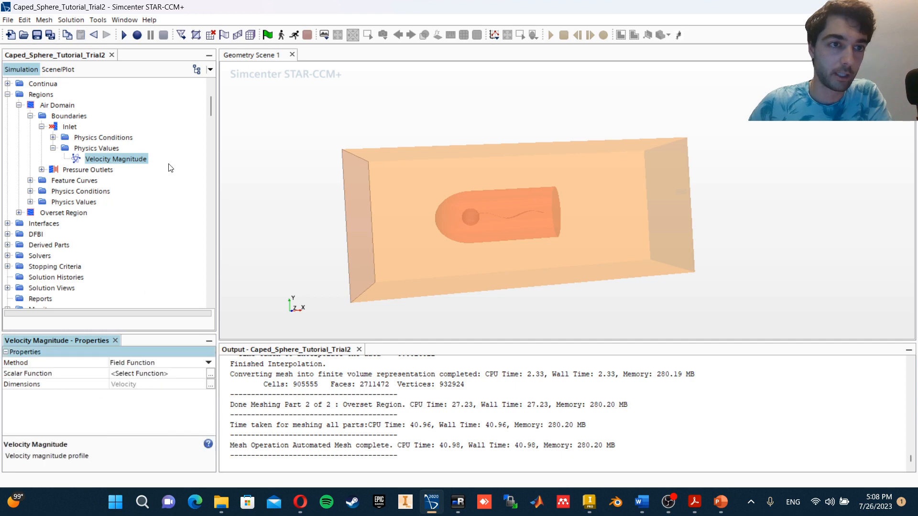
Assign Velocity Inlet Profile as the scalar function for the inlet's Velocity Magnitude
{"action": "left_click", "coordinate": [157, 376]}
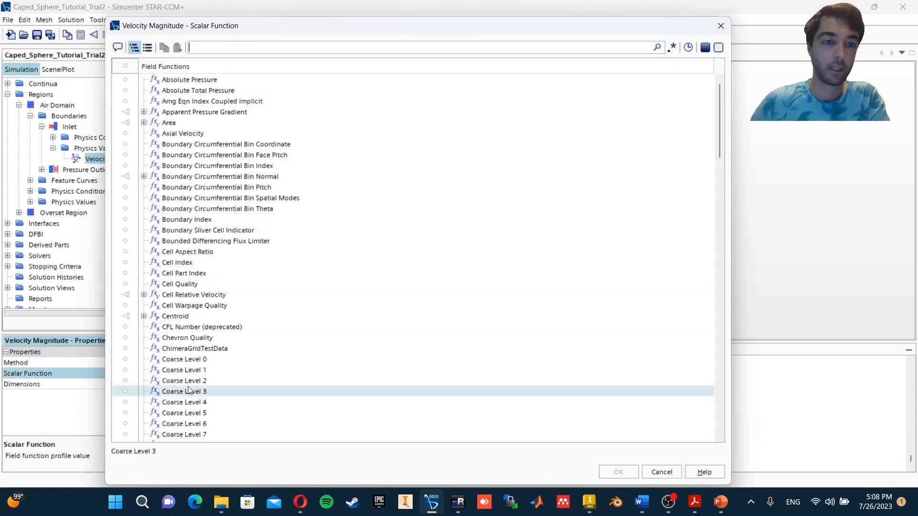
{"action": "type", "text": "velo"}
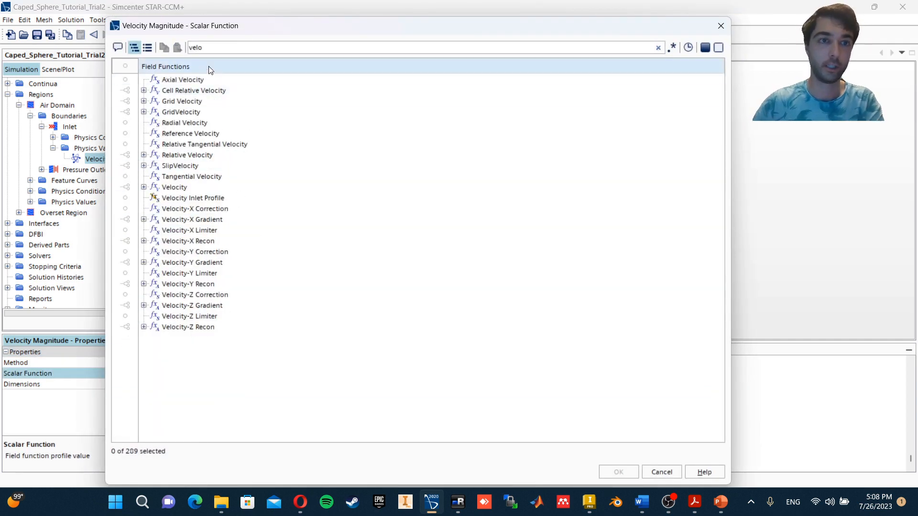
{"action": "left_click", "coordinate": [193, 199]}
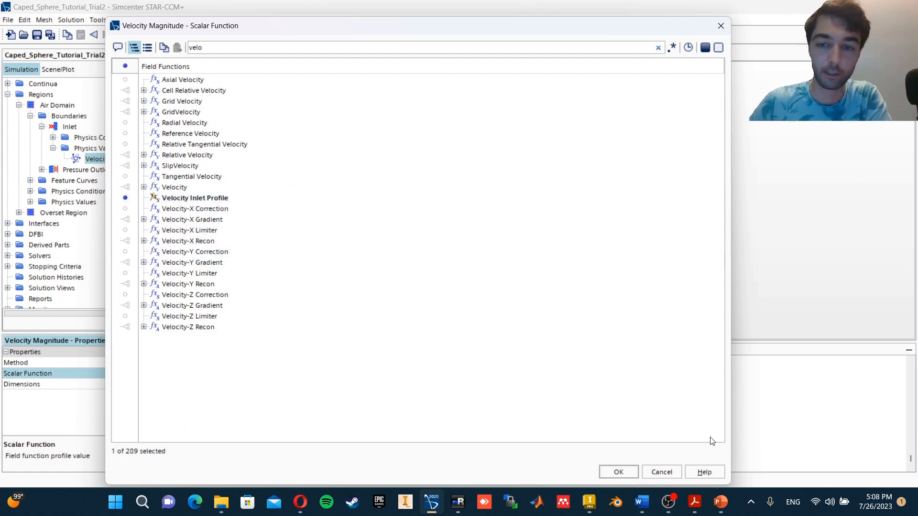
{"action": "left_click", "coordinate": [631, 472]}
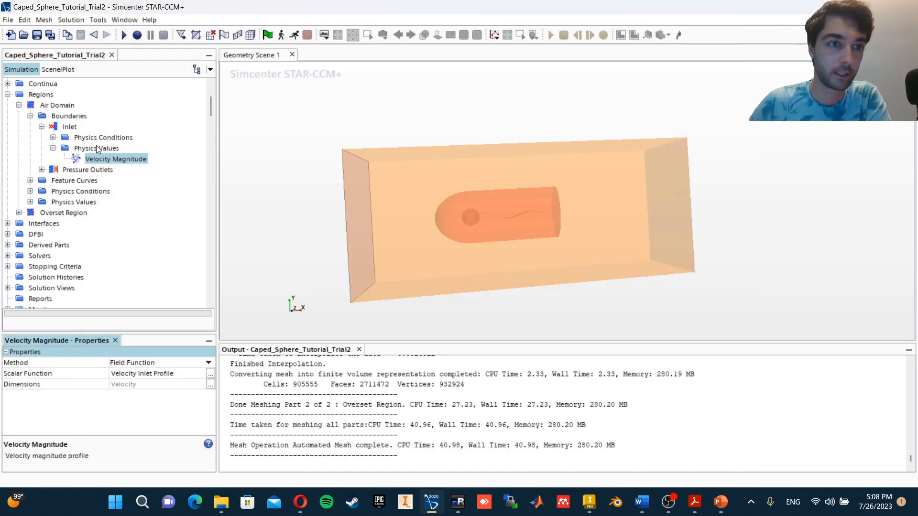
Collapse the inlet, Air Domain and Regions branches of the simulation tree and save the simulation
{"action": "left_click", "coordinate": [52, 148]}
{"action": "left_click", "coordinate": [53, 137]}
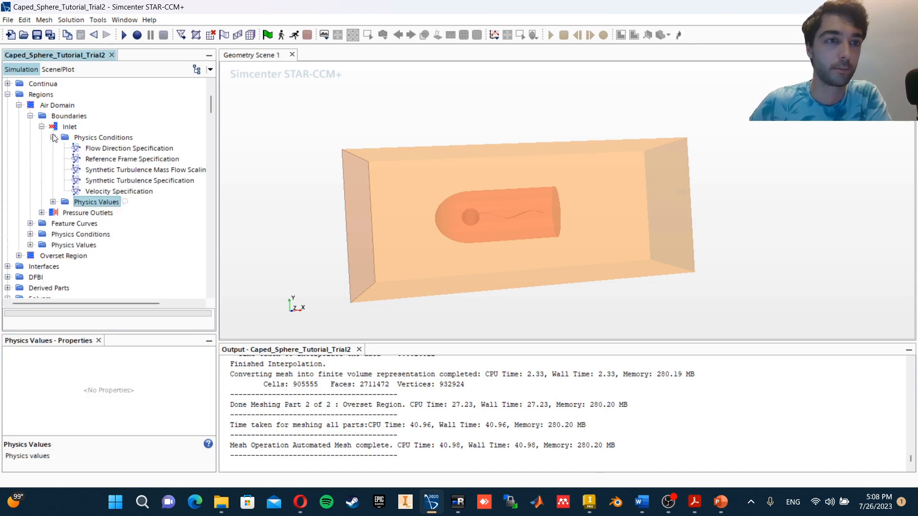
{"action": "left_click", "coordinate": [53, 138]}
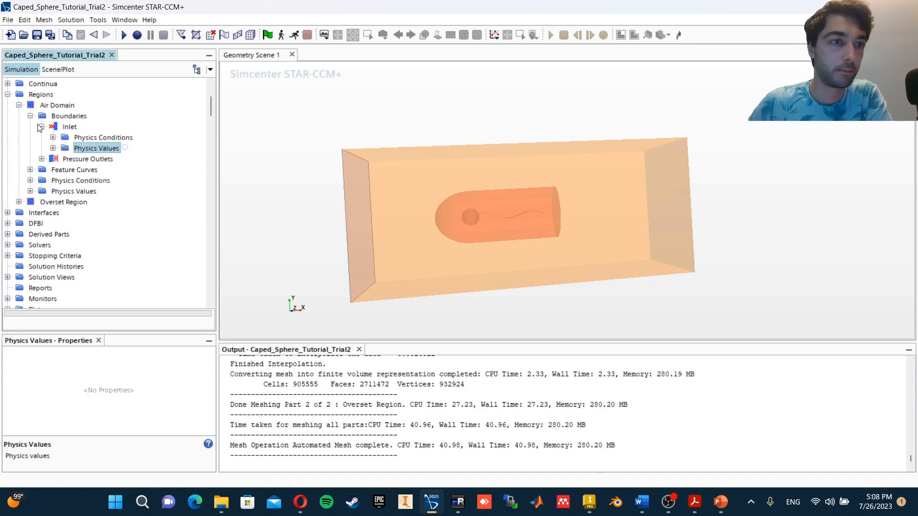
{"action": "left_click", "coordinate": [30, 115]}
{"action": "left_click", "coordinate": [18, 105]}
{"action": "left_click", "coordinate": [8, 95]}
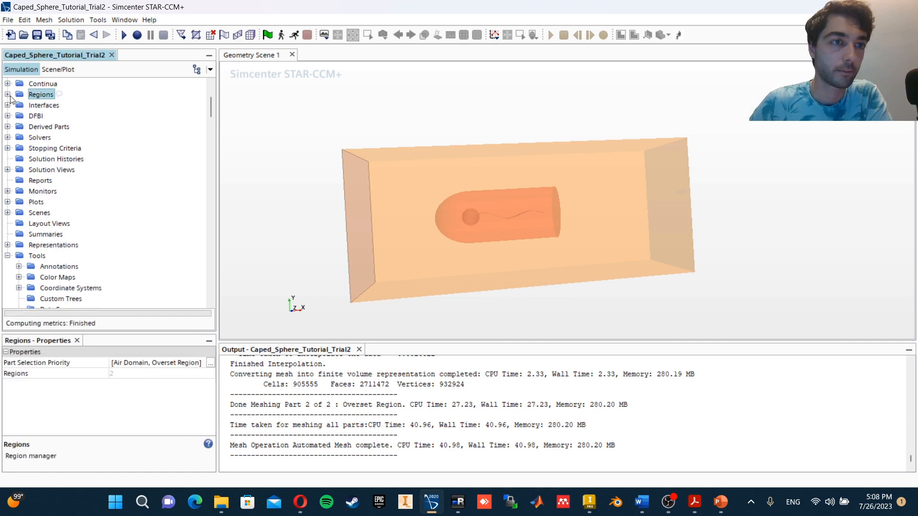
{"action": "left_click", "coordinate": [37, 34]}
Collapse the Geometry branch and set the method of the Physics 1 initial Velocity condition to Composite
{"action": "scroll", "coordinate": [147, 168], "scroll_direction": "up", "scroll_amount": 3}
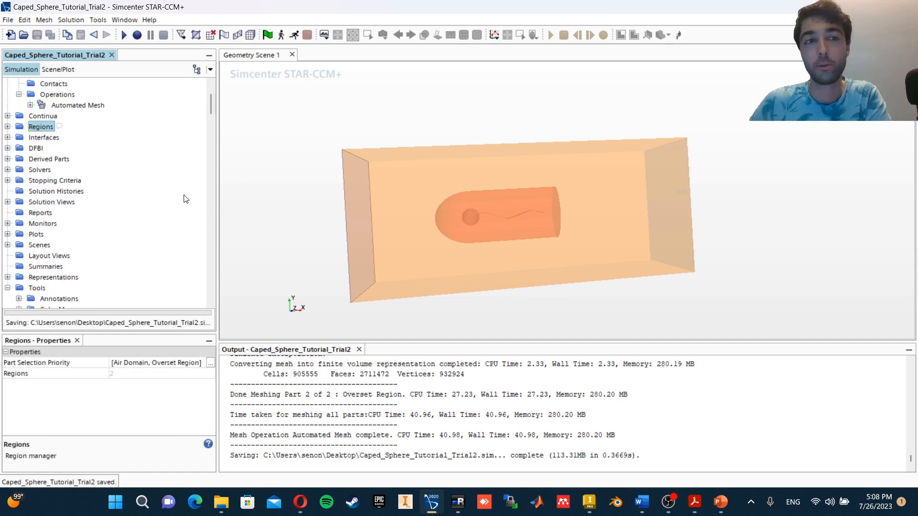
{"action": "left_click", "coordinate": [19, 159]}
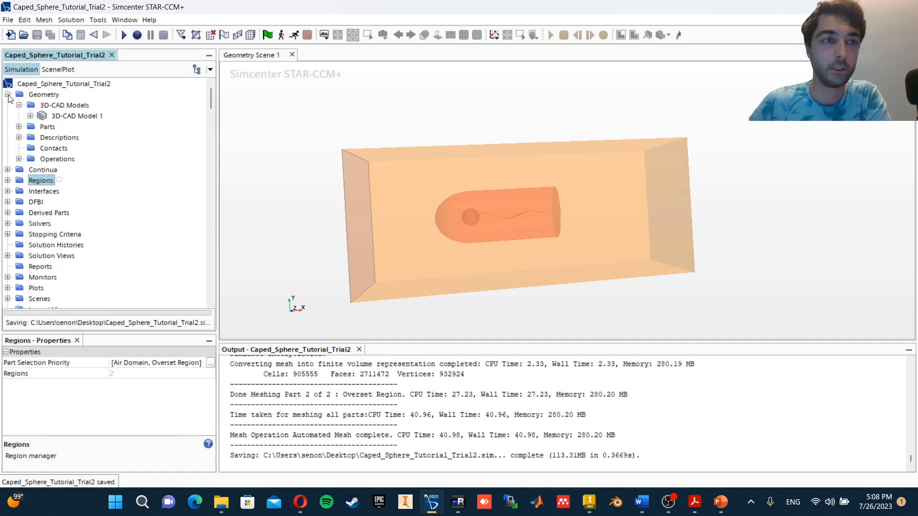
{"action": "left_click", "coordinate": [8, 95]}
{"action": "left_click", "coordinate": [7, 105]}
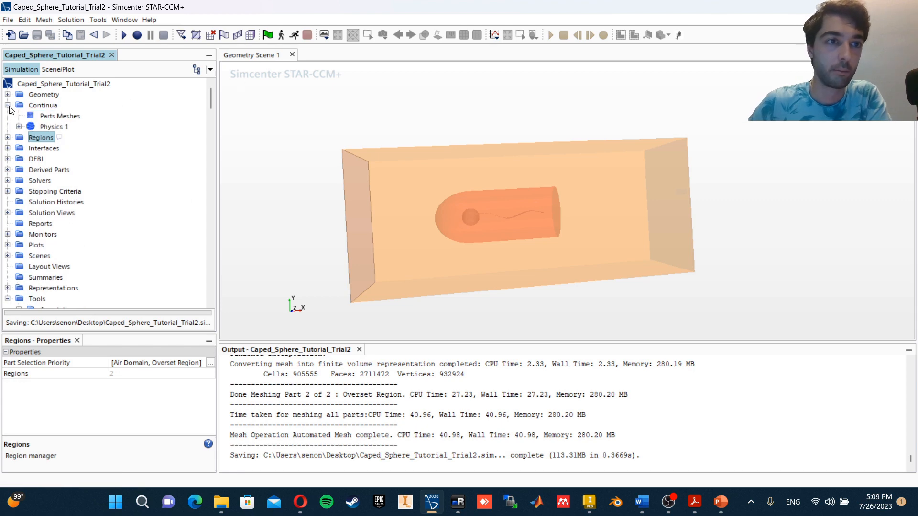
{"action": "left_click", "coordinate": [18, 127]}
{"action": "left_click", "coordinate": [30, 159]}
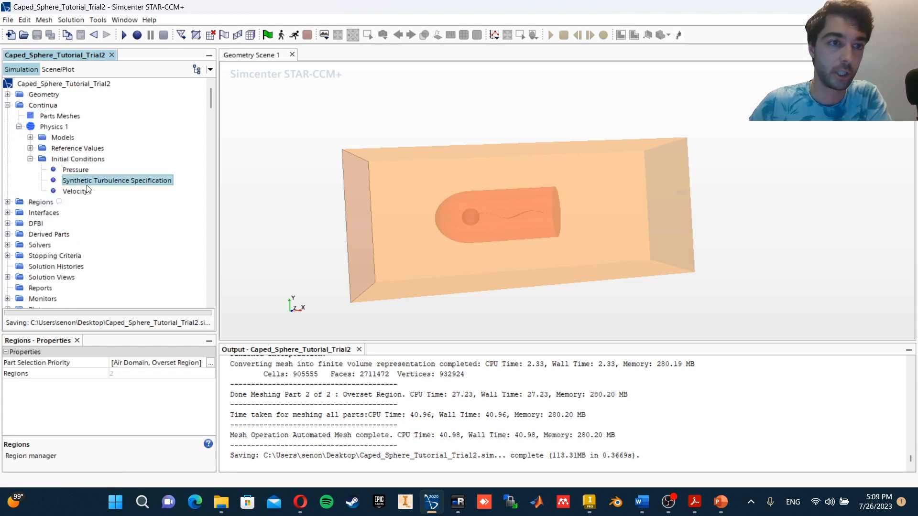
{"action": "left_click", "coordinate": [75, 191]}
{"action": "left_click", "coordinate": [119, 377]}
{"action": "left_click", "coordinate": [127, 365]}
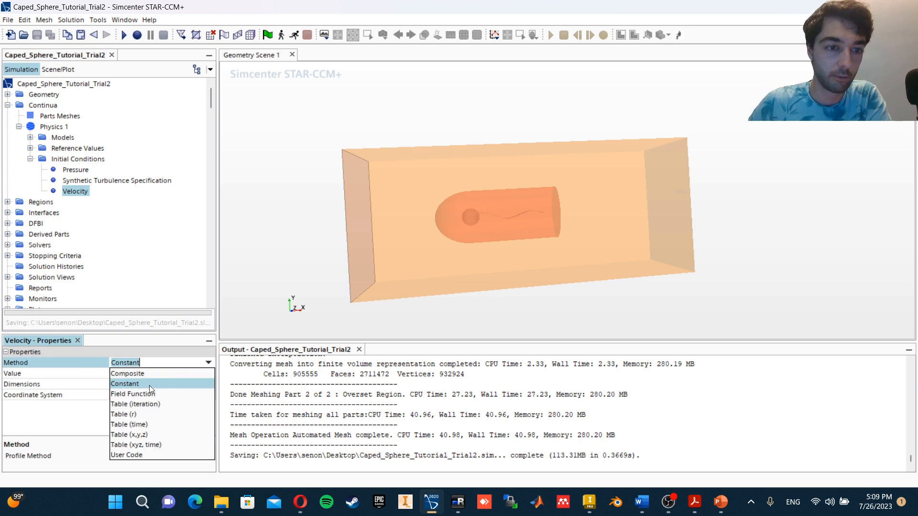
{"action": "left_click", "coordinate": [126, 346]}
{"action": "left_click", "coordinate": [142, 363]}
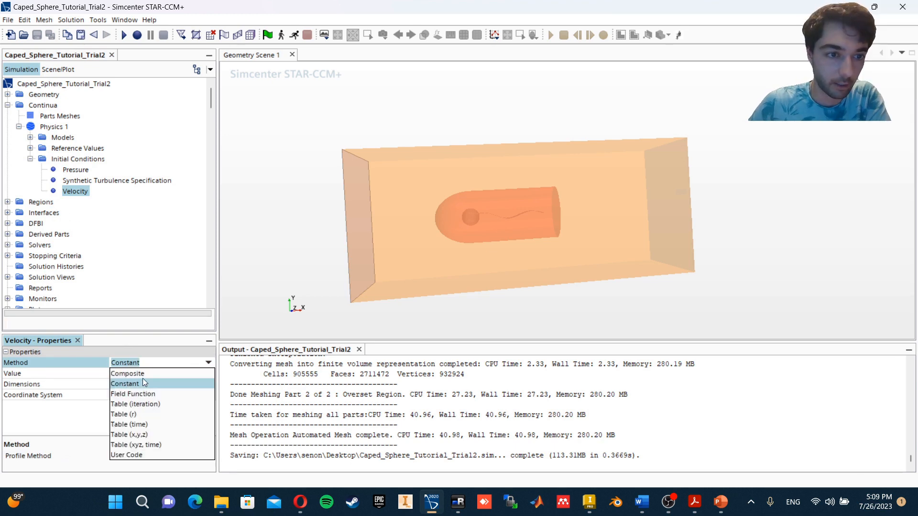
{"action": "left_click", "coordinate": [143, 379]}
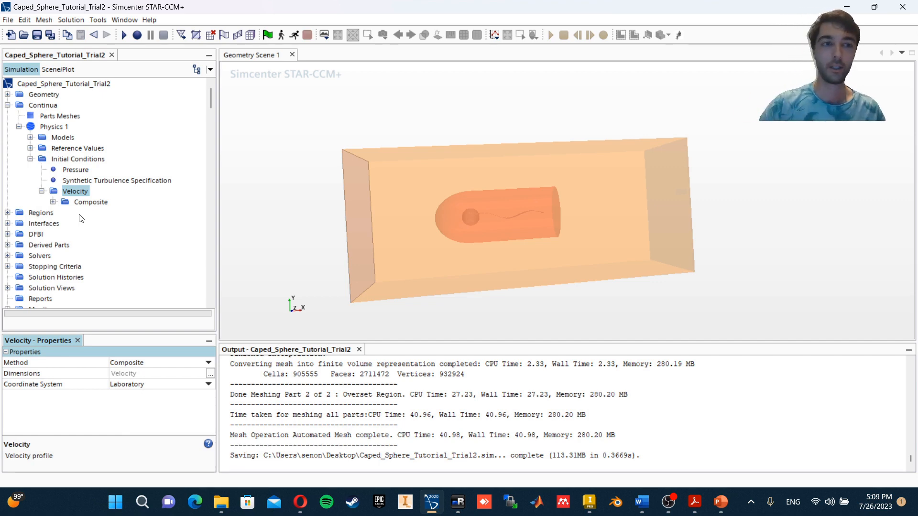
Define the X Component of the composite initial velocity as ${IC/BC Velocity} in m/s
{"action": "left_click", "coordinate": [53, 203]}
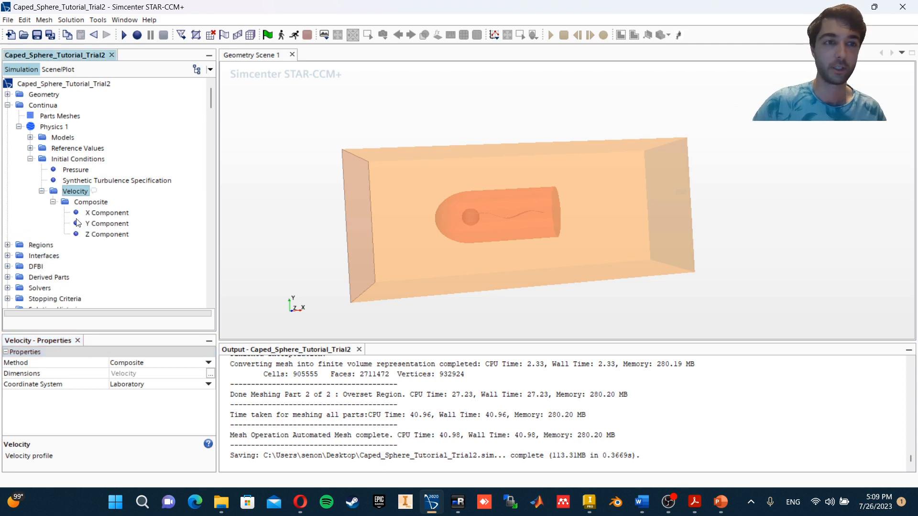
{"action": "left_click", "coordinate": [78, 223]}
{"action": "left_click", "coordinate": [96, 214]}
{"action": "left_click", "coordinate": [100, 223]}
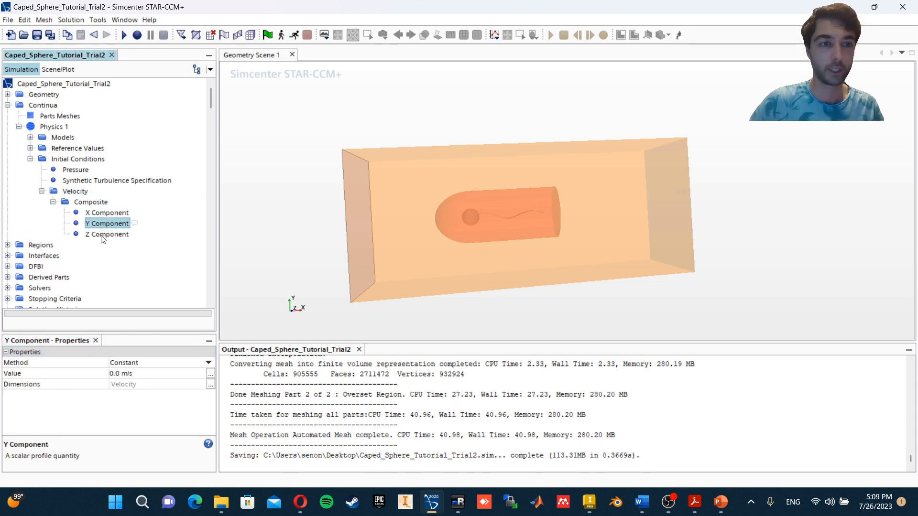
{"action": "left_click", "coordinate": [101, 236]}
{"action": "left_click", "coordinate": [106, 213]}
{"action": "left_click", "coordinate": [210, 374]}
{"action": "type", "text": "IC"}
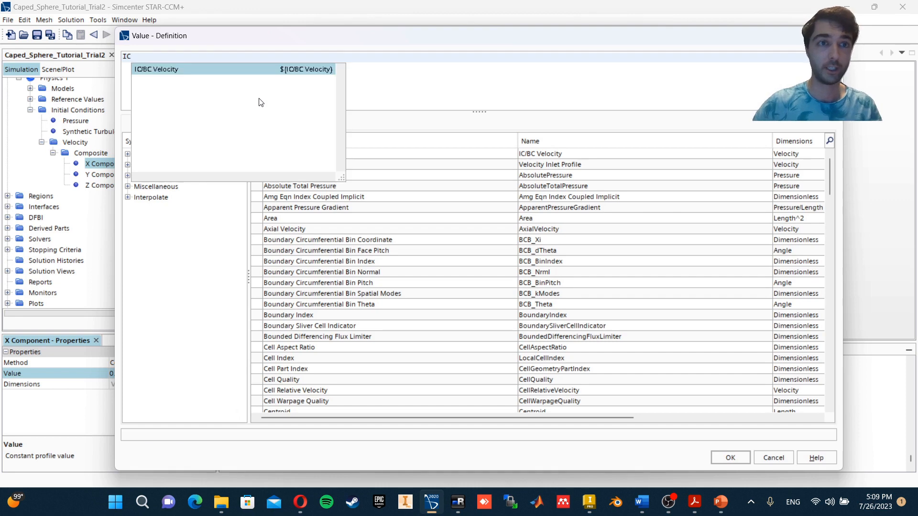
{"action": "key", "text": "Return"}
{"action": "left_click", "coordinate": [731, 458]}
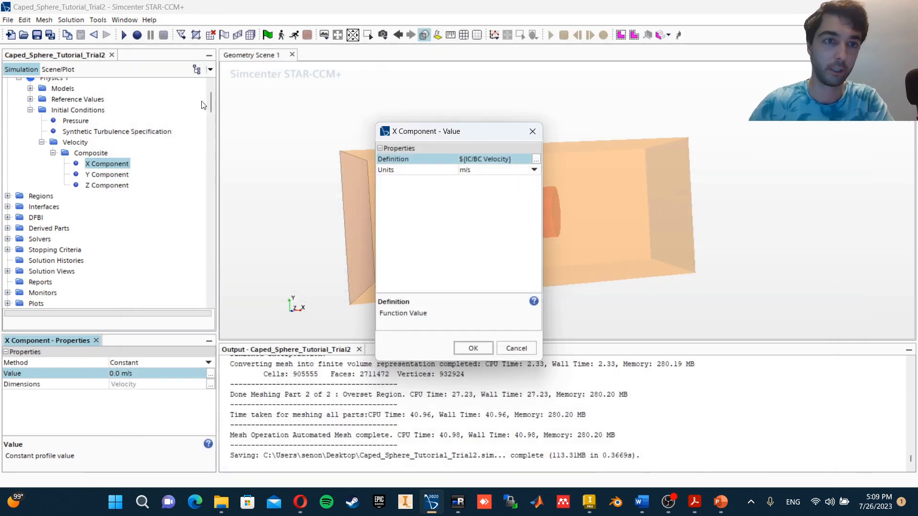
{"action": "left_click", "coordinate": [472, 348]}
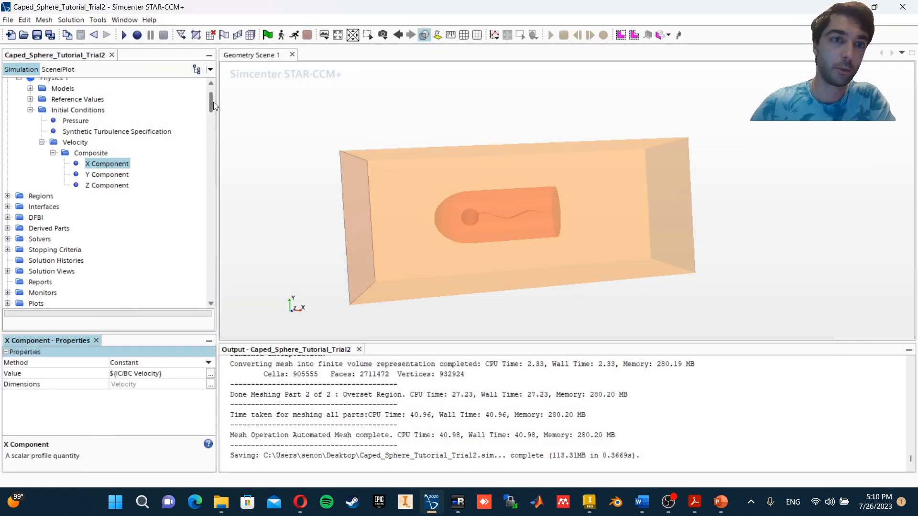
Set the IC/BC Velocity global parameter to 5 m/s
{"action": "left_click_drag", "start_coordinate": [211, 102], "coordinate": [206, 288]}
{"action": "left_click", "coordinate": [76, 163]}
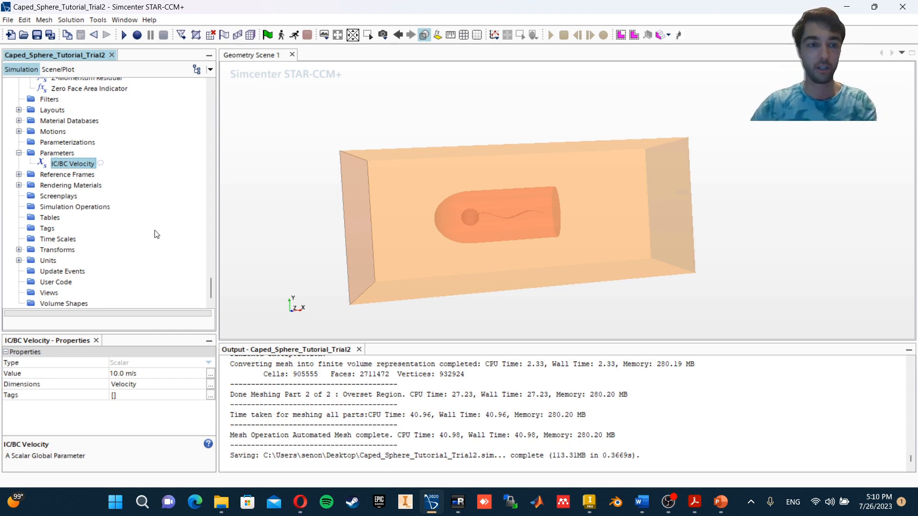
{"action": "left_click", "coordinate": [138, 376]}
{"action": "double_click", "coordinate": [134, 380]}
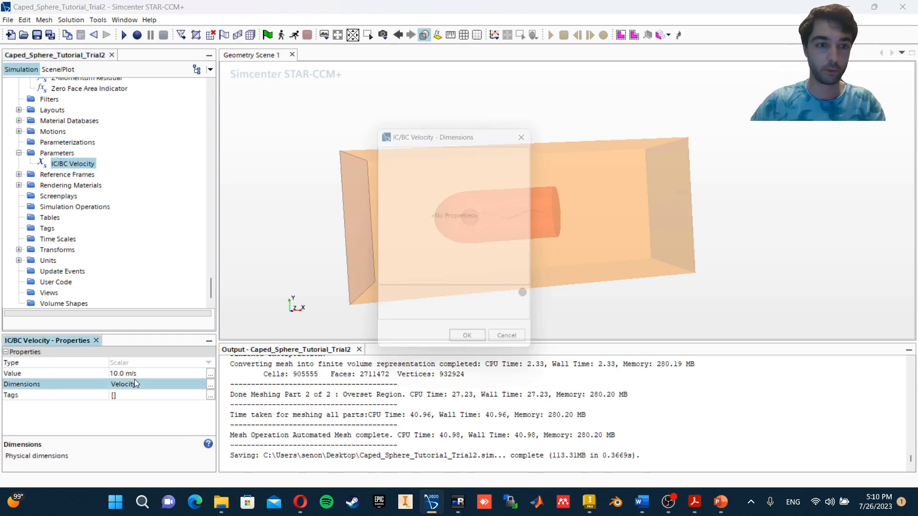
{"action": "left_click", "coordinate": [523, 343]}
{"action": "left_click", "coordinate": [145, 373]}
{"action": "type", "text": "5"}
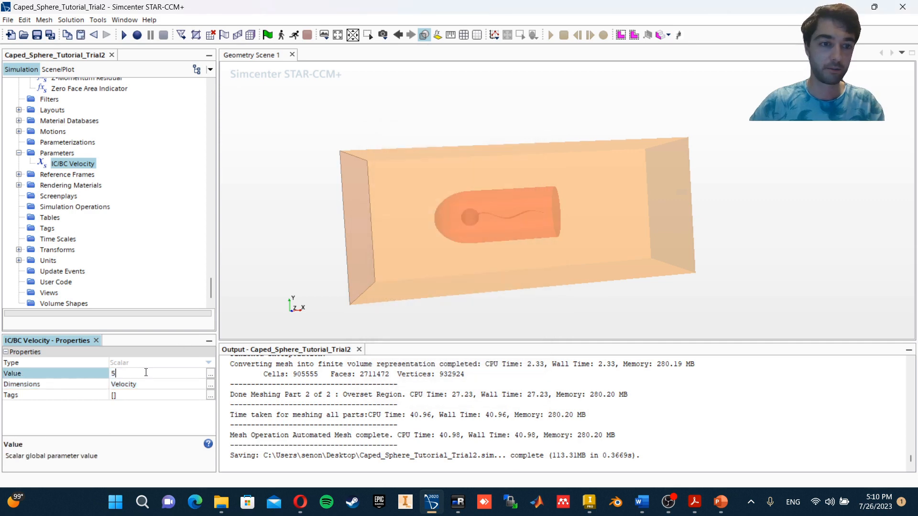
{"action": "key", "text": "Return"}
Set the IC/BC Velocity global parameter to 10 m/s and collapse the Parameters branch
{"action": "left_click", "coordinate": [145, 372]}
{"action": "type", "text": "10"}
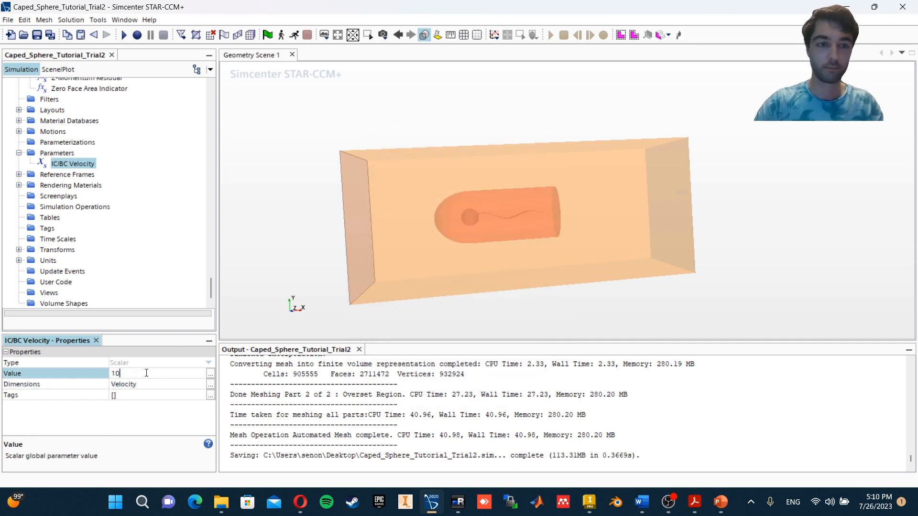
{"action": "key", "text": "Return"}
{"action": "left_click", "coordinate": [19, 153]}
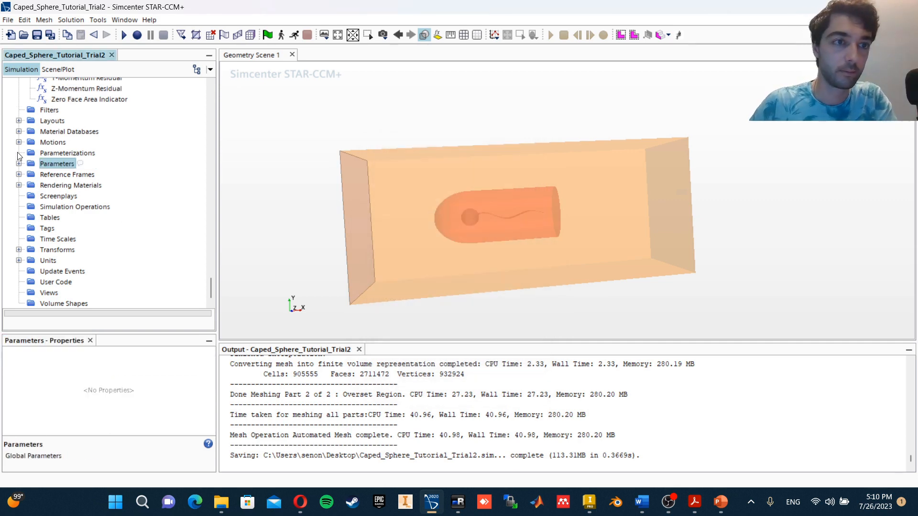
Review the X, Y and Z components of the composite initial velocity in Physics 1
{"action": "scroll", "coordinate": [34, 177], "scroll_direction": "up", "scroll_amount": 10}
{"action": "scroll", "coordinate": [30, 173], "scroll_direction": "up", "scroll_amount": 15}
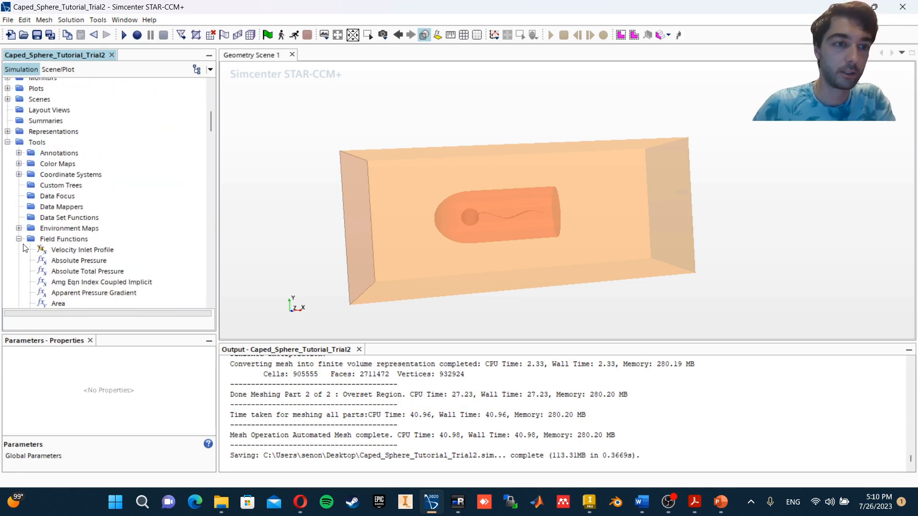
{"action": "left_click", "coordinate": [19, 239]}
{"action": "scroll", "coordinate": [89, 206], "scroll_direction": "up", "scroll_amount": 10}
{"action": "left_click", "coordinate": [104, 213]}
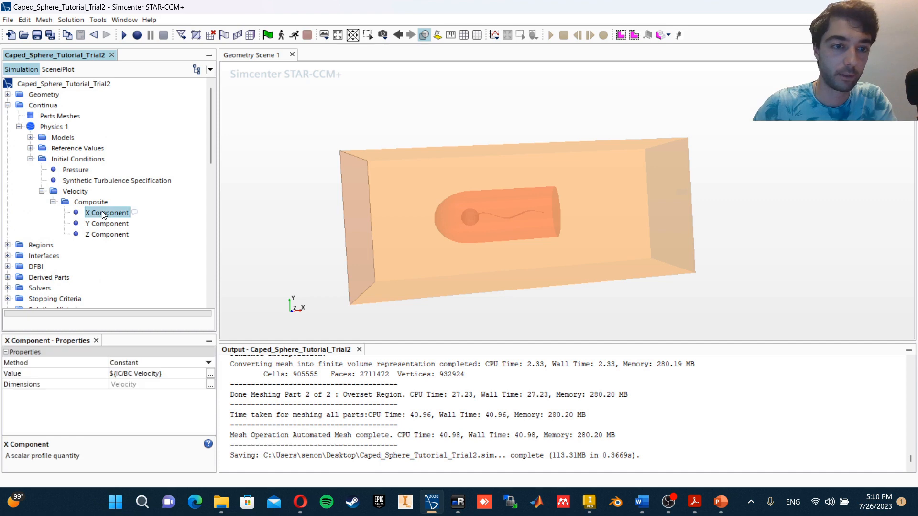
{"action": "left_click", "coordinate": [110, 226]}
{"action": "left_click", "coordinate": [110, 235]}
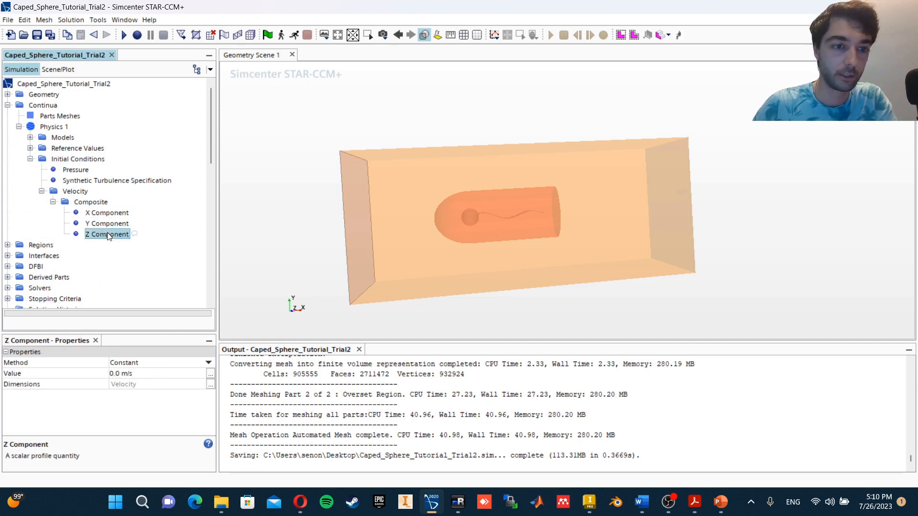
{"action": "left_click", "coordinate": [108, 225]}
Collapse the Physics 1 initial conditions and the Continua branch, and initialize the solution
{"action": "left_click", "coordinate": [54, 202]}
{"action": "left_click", "coordinate": [41, 191]}
{"action": "left_click", "coordinate": [72, 180]}
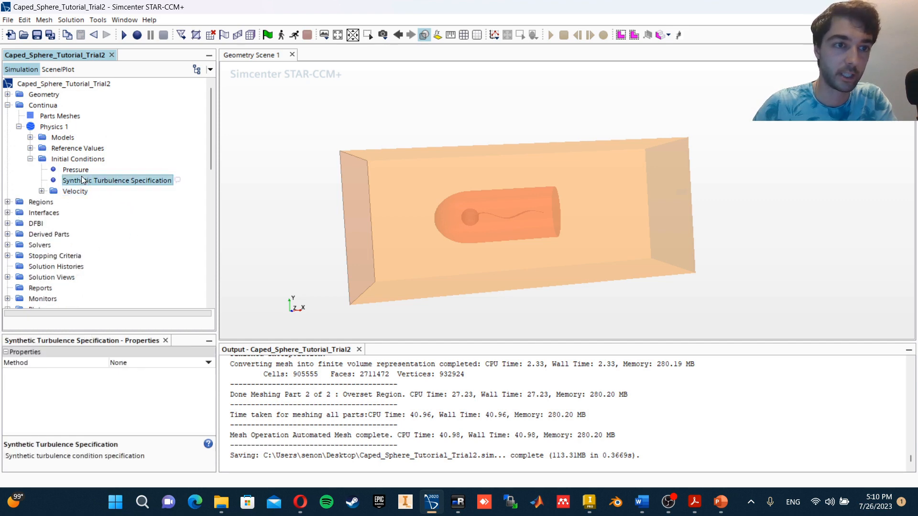
{"action": "left_click", "coordinate": [30, 158]}
{"action": "left_click", "coordinate": [19, 127]}
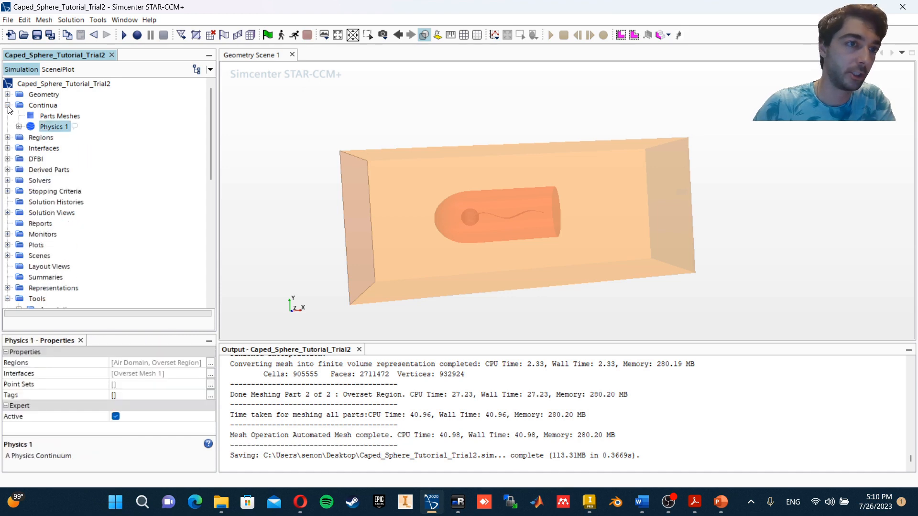
{"action": "left_click", "coordinate": [7, 106]}
{"action": "scroll", "coordinate": [72, 179], "scroll_direction": "down", "scroll_amount": 6}
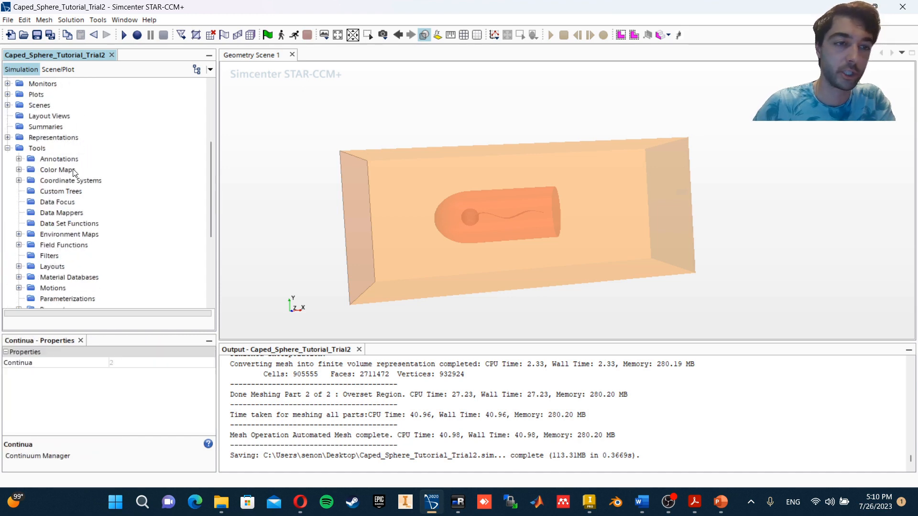
{"action": "left_click", "coordinate": [267, 35]}
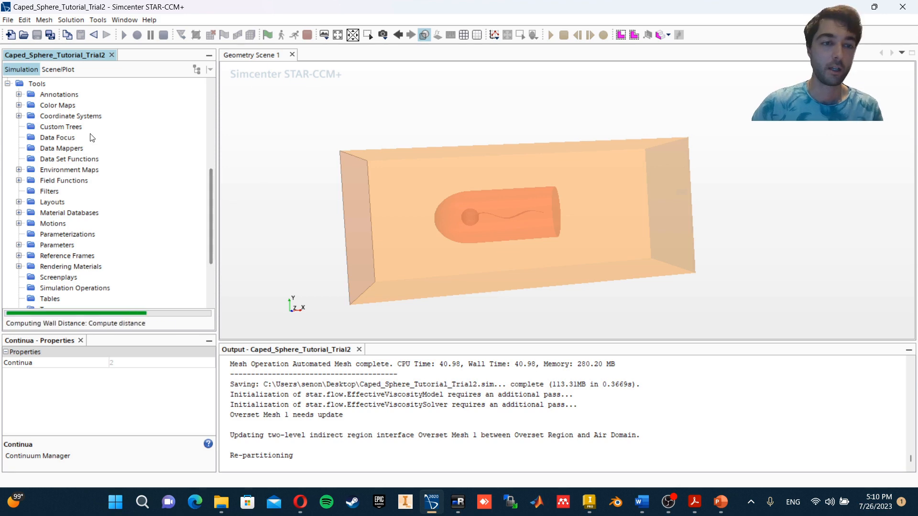
Examine the Implicit Unsteady and Coupled Implicit solver settings, including Constant CFL and High-Accuracy Temporal Discretization, and collapse the Solvers branch
{"action": "scroll", "coordinate": [68, 156], "scroll_direction": "up", "scroll_amount": 5}
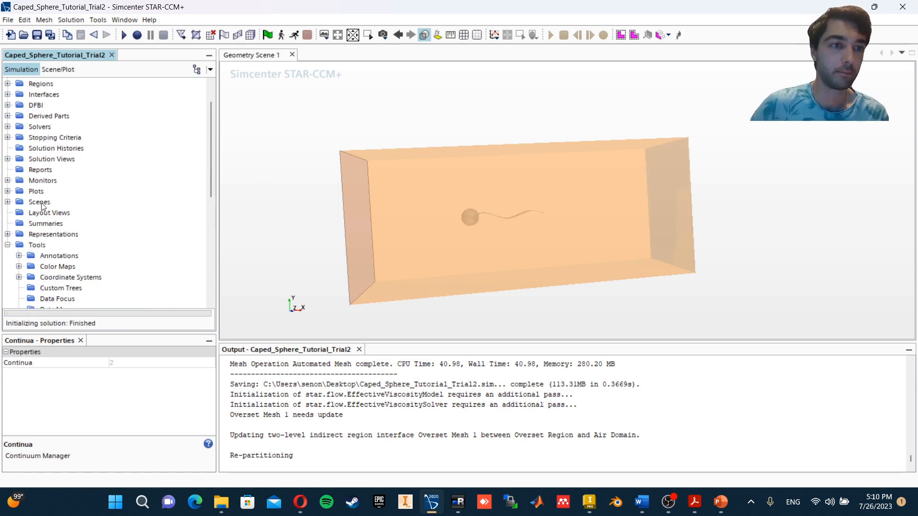
{"action": "scroll", "coordinate": [42, 204], "scroll_direction": "up", "scroll_amount": 2}
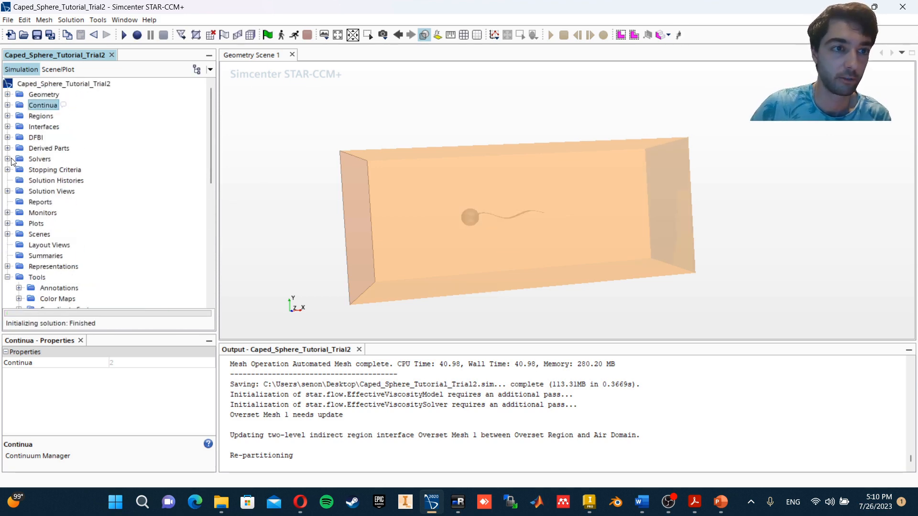
{"action": "left_click", "coordinate": [8, 159]}
{"action": "left_click", "coordinate": [51, 170]}
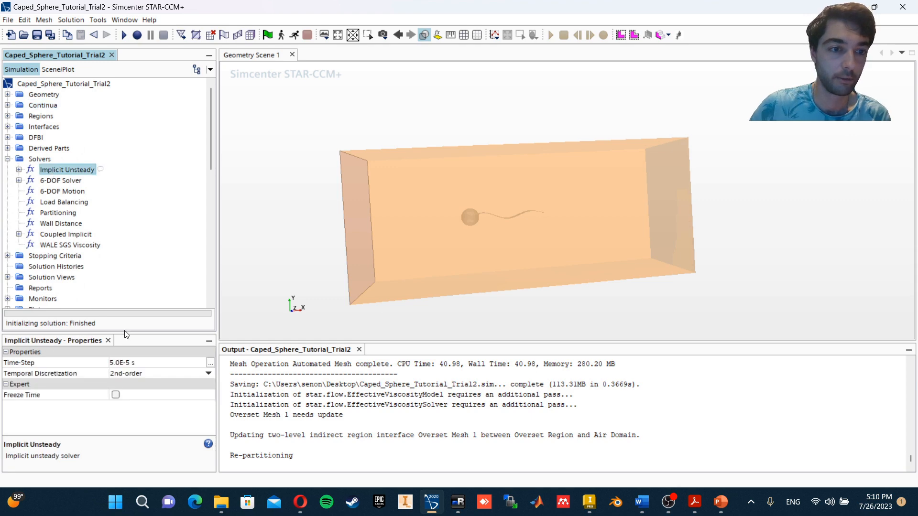
{"action": "left_click", "coordinate": [53, 235]}
{"action": "left_click", "coordinate": [19, 234]}
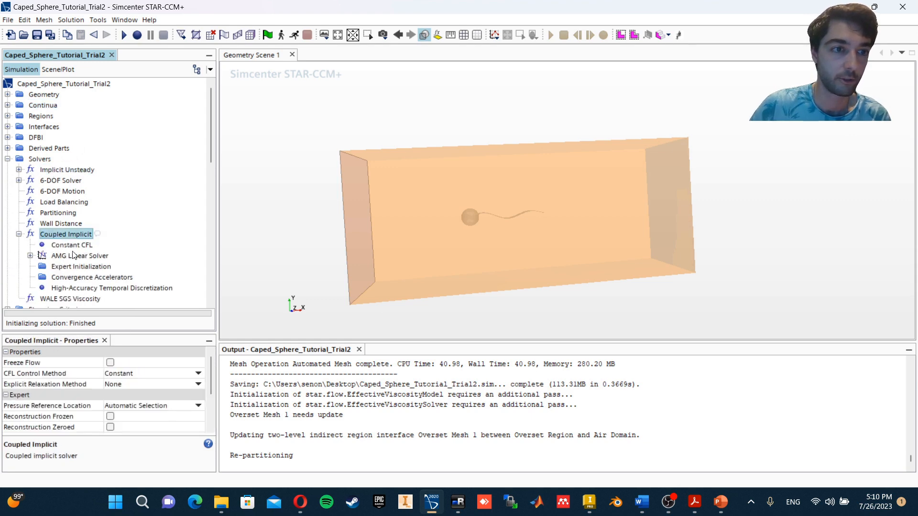
{"action": "left_click", "coordinate": [73, 247]}
{"action": "scroll", "coordinate": [81, 259], "scroll_direction": "down", "scroll_amount": 1}
{"action": "left_click", "coordinate": [81, 257]}
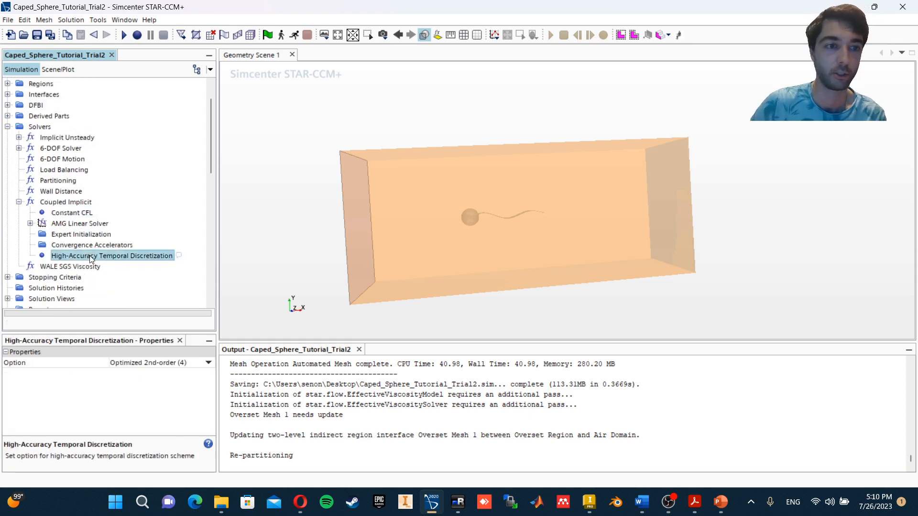
{"action": "left_click", "coordinate": [7, 127]}
Set the Maximum Inner Iterations stopping criterion to 15 and raise it to 20
{"action": "left_click", "coordinate": [8, 137]}
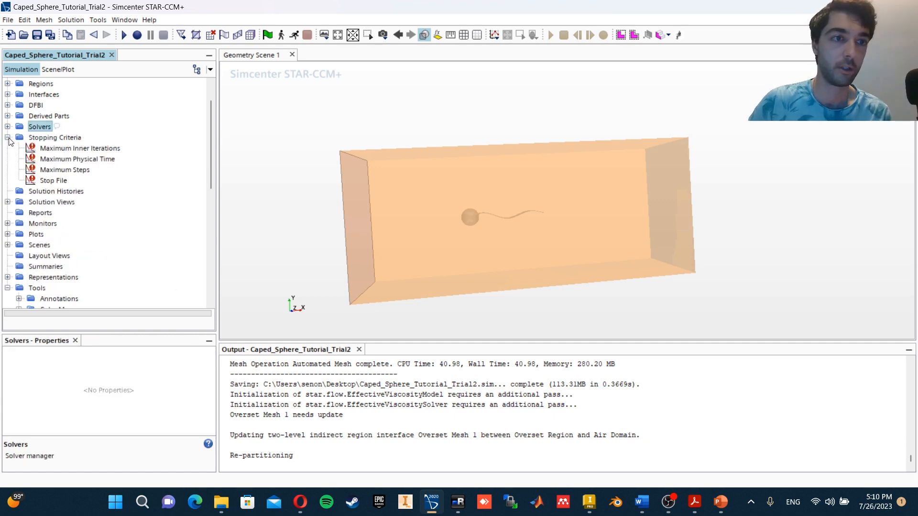
{"action": "left_click", "coordinate": [64, 149]}
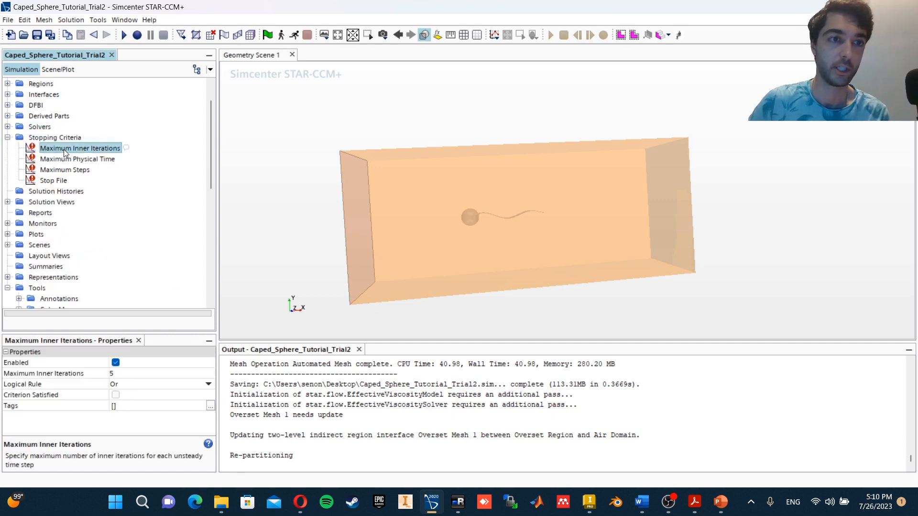
{"action": "left_click", "coordinate": [119, 372]}
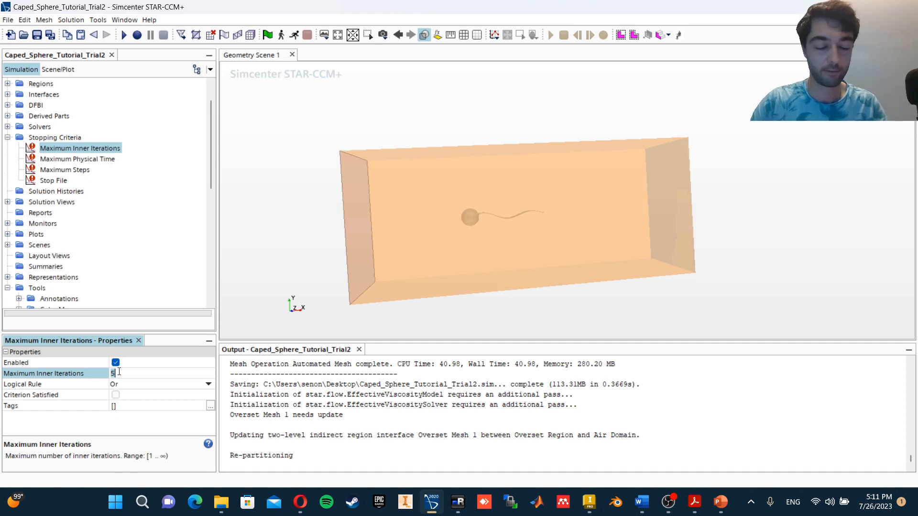
{"action": "type", "text": "15"}
{"action": "key", "text": "Return"}
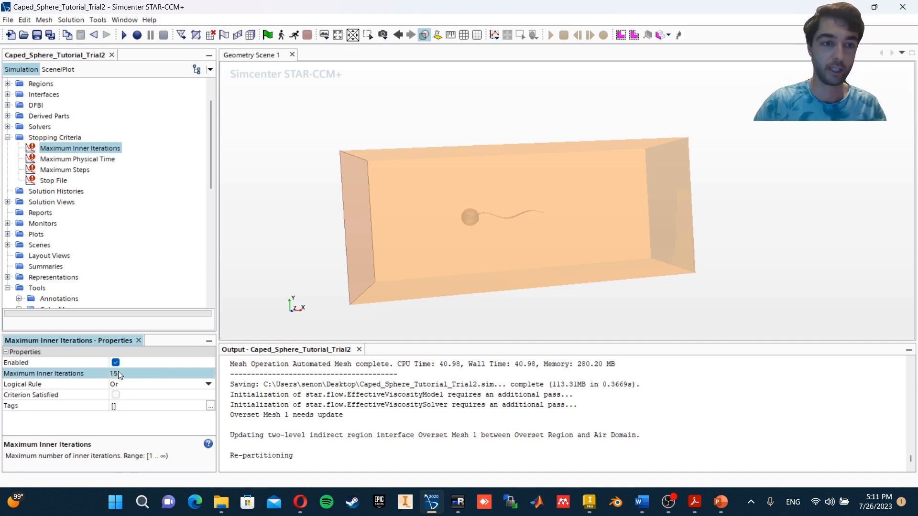
{"action": "left_click", "coordinate": [124, 371]}
{"action": "type", "text": "20"}
{"action": "key", "text": "Return"}
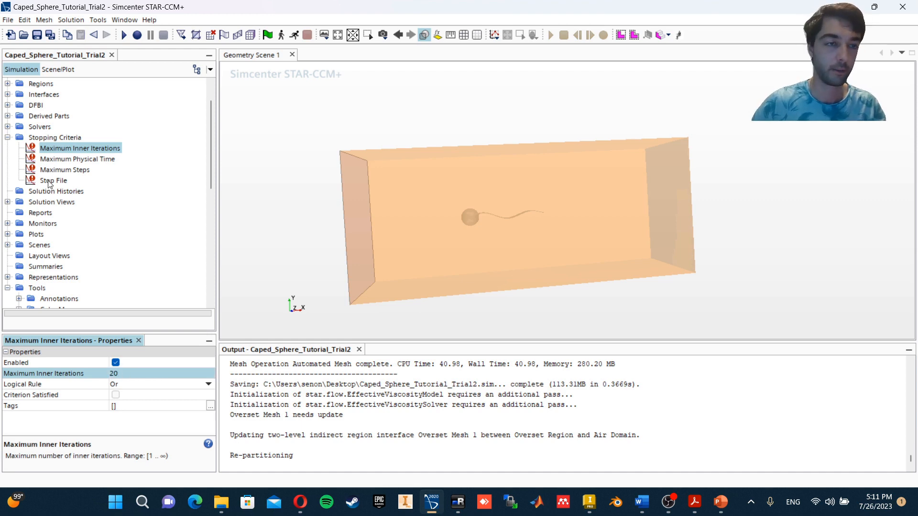
{"action": "left_click", "coordinate": [85, 161]}
{"action": "left_click", "coordinate": [133, 374]}
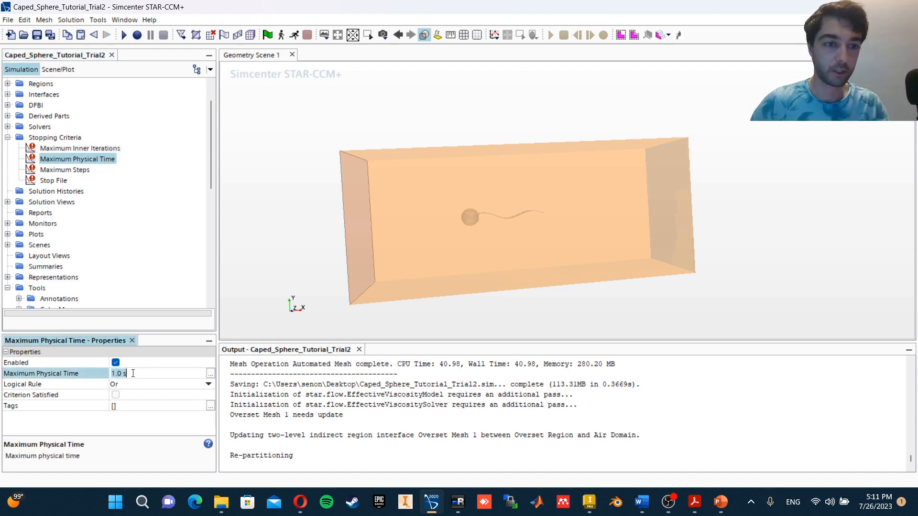
{"action": "type", "text": "2"}
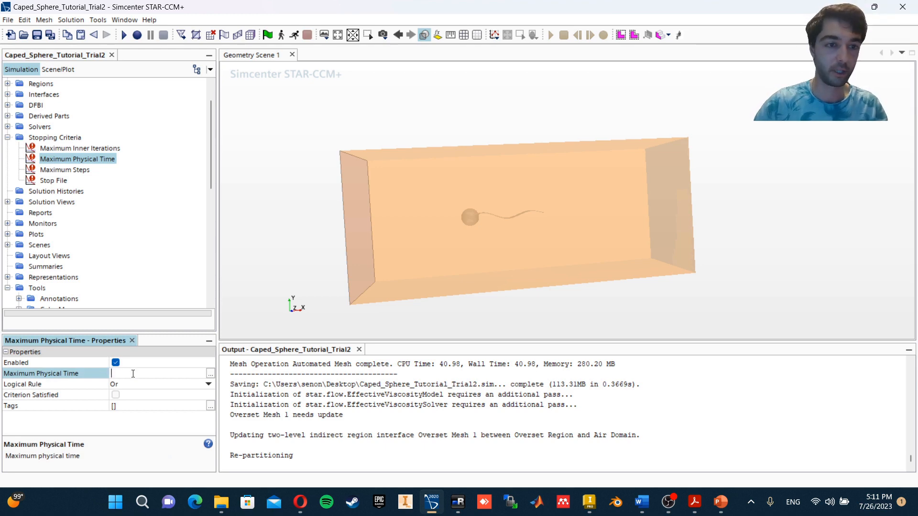
{"action": "key", "text": "Escape"}
Disable the Maximum Steps stopping criterion, save the simulation and collapse the Stopping Criteria branch
{"action": "left_click", "coordinate": [59, 170]}
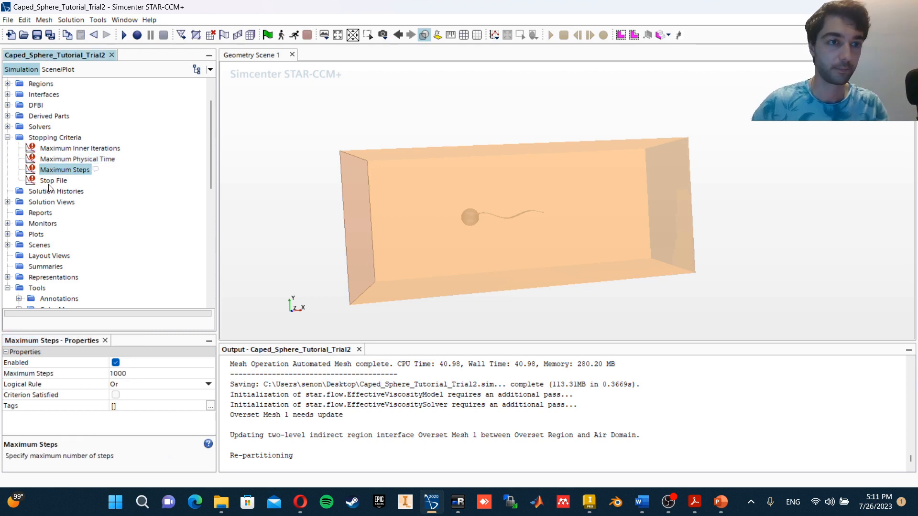
{"action": "left_click", "coordinate": [50, 181]}
{"action": "left_click", "coordinate": [57, 170]}
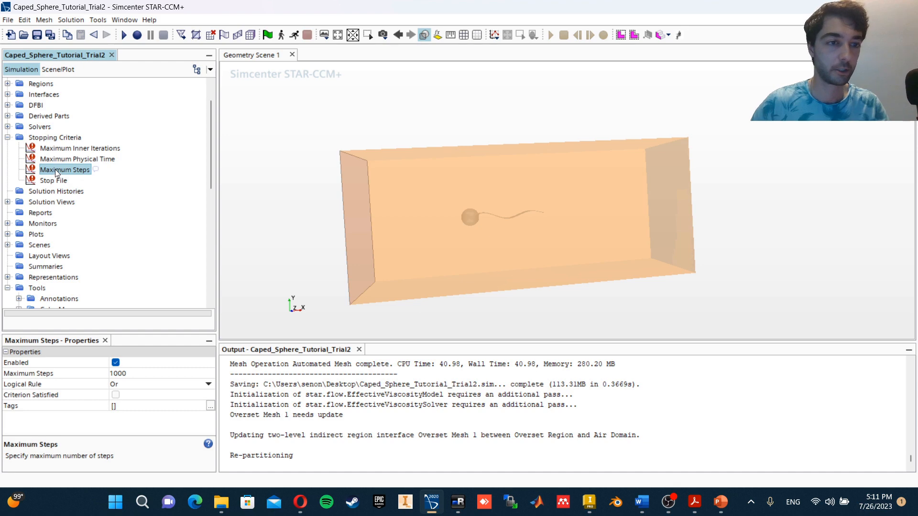
{"action": "left_click", "coordinate": [115, 362]}
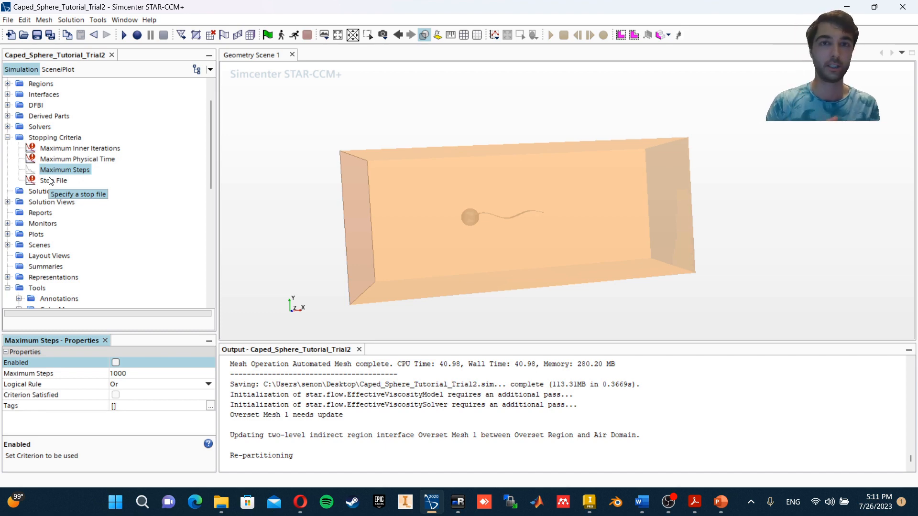
{"action": "left_click", "coordinate": [38, 36]}
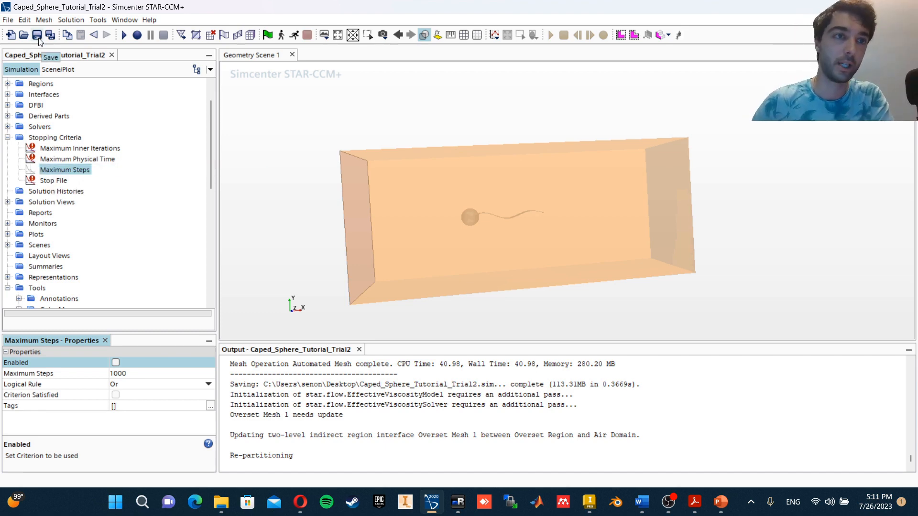
{"action": "left_click", "coordinate": [8, 137]}
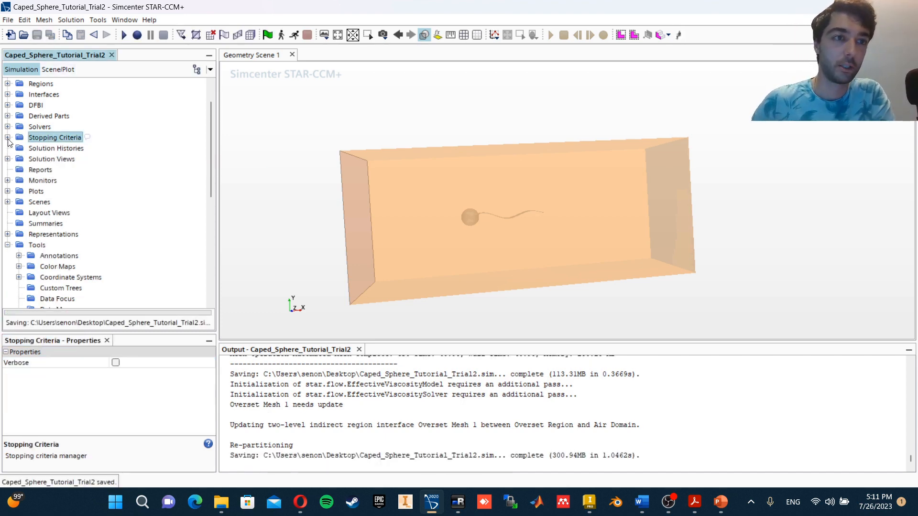
Turn on autosave after the next step and enable autosave updates with the trigger set to Time Step
{"action": "left_click", "coordinate": [8, 20]}
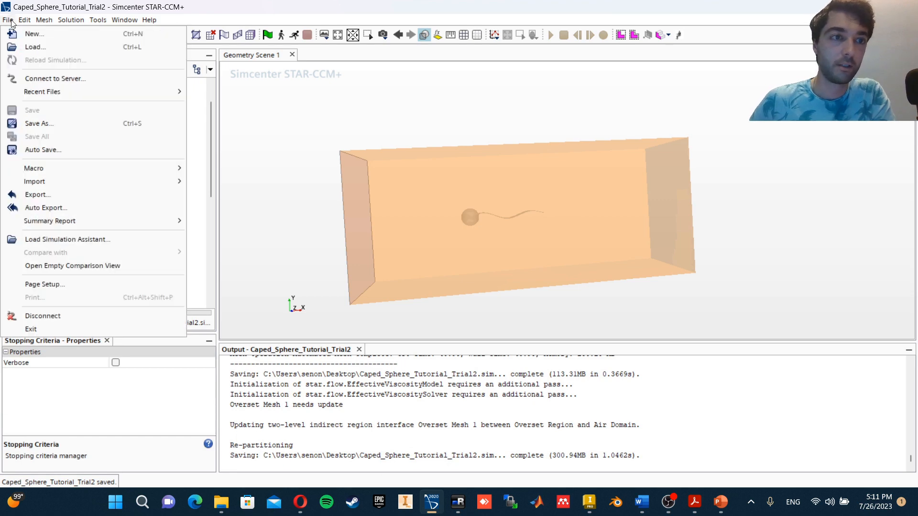
{"action": "left_click", "coordinate": [57, 150]}
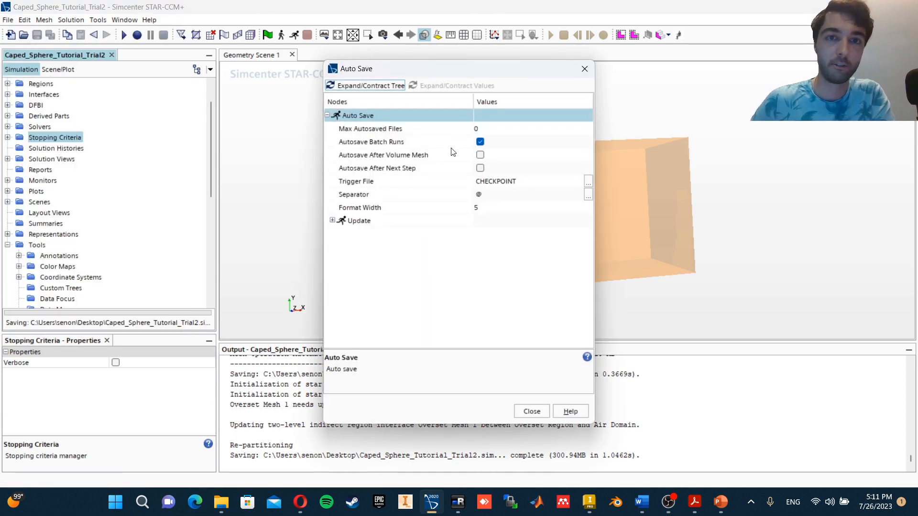
{"action": "left_click", "coordinate": [480, 169]}
{"action": "left_click", "coordinate": [333, 222]}
{"action": "left_click", "coordinate": [479, 234]}
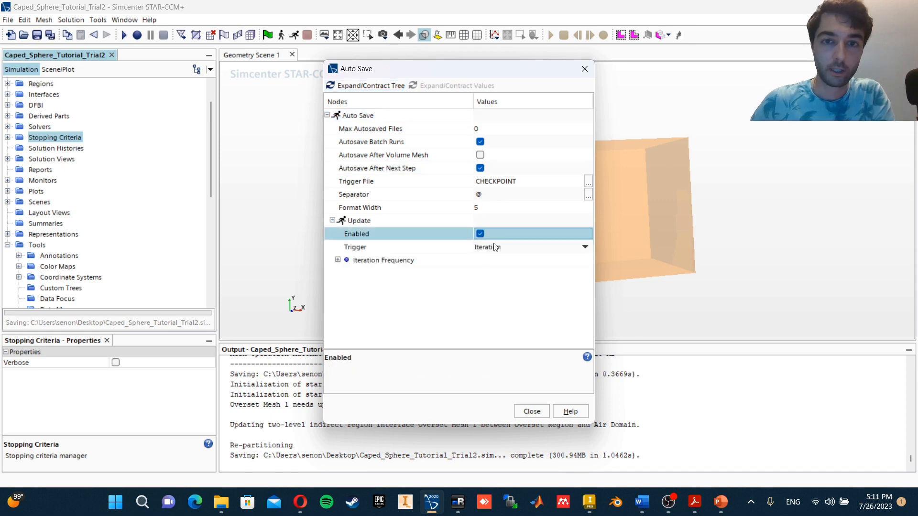
{"action": "left_click", "coordinate": [497, 247]}
{"action": "left_click", "coordinate": [494, 262]}
Set the autosave time-step frequency to 150 and save the simulation
{"action": "left_click", "coordinate": [338, 260]}
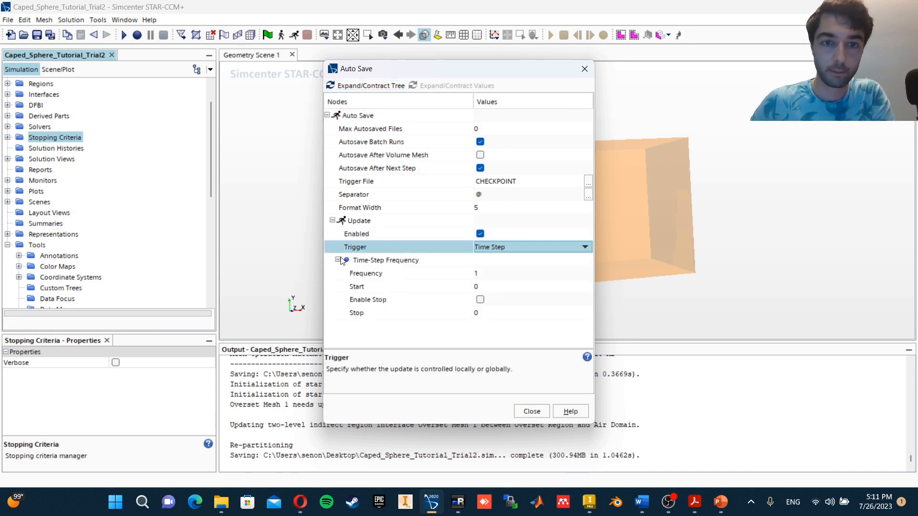
{"action": "left_click", "coordinate": [487, 275]}
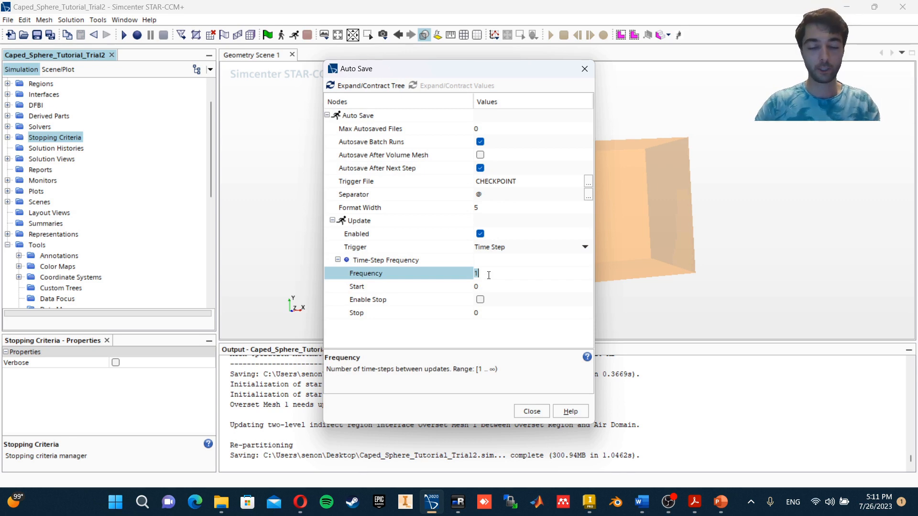
{"action": "type", "text": "150"}
{"action": "key", "text": "Return"}
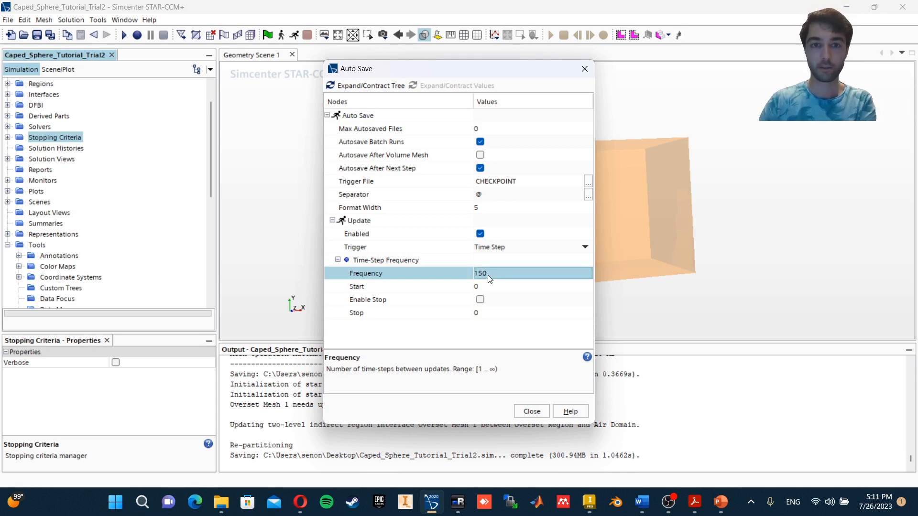
{"action": "left_click", "coordinate": [531, 411]}
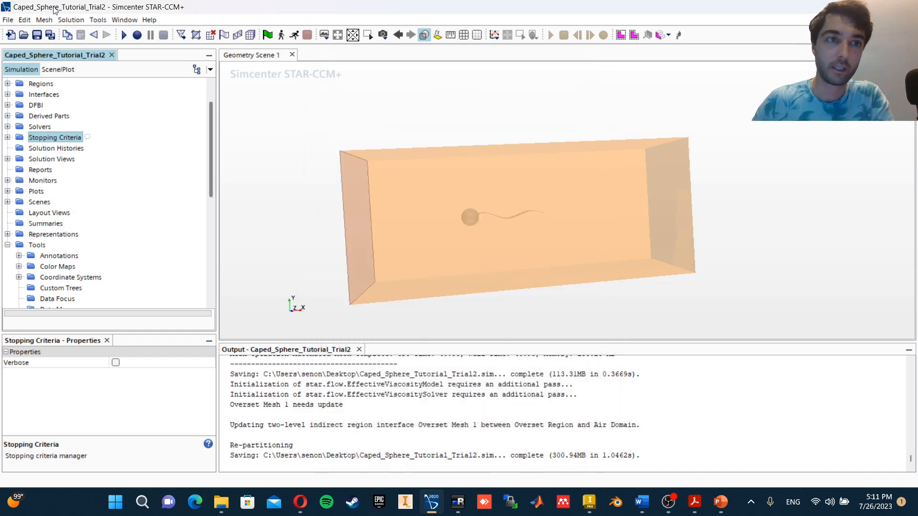
{"action": "left_click", "coordinate": [37, 35]}
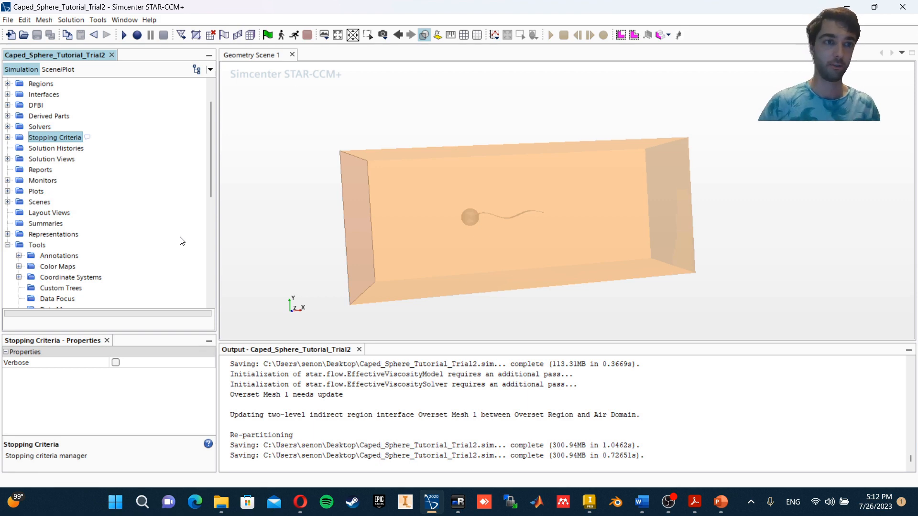
Create a new scalar scene in the simulation
{"action": "scroll", "coordinate": [131, 225], "scroll_direction": "up", "scroll_amount": 1}
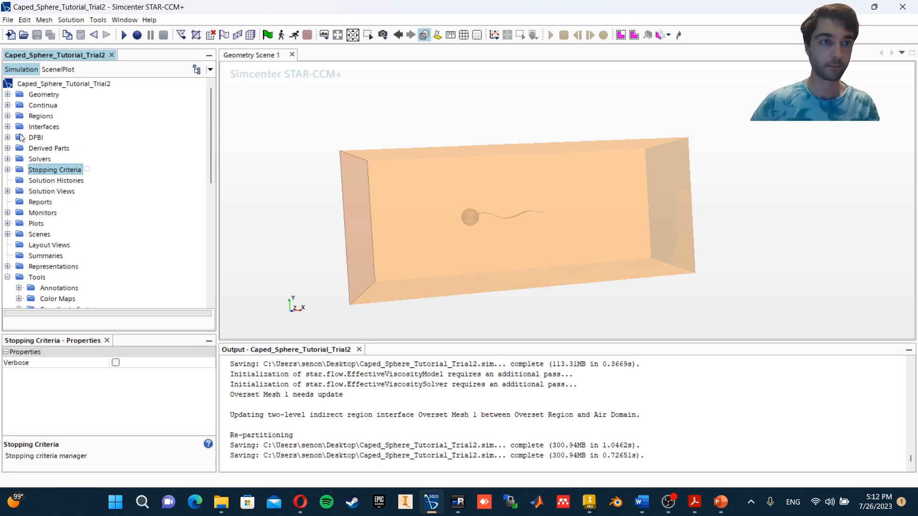
{"action": "left_click", "coordinate": [7, 170]}
{"action": "left_click", "coordinate": [7, 170]}
{"action": "scroll", "coordinate": [24, 172], "scroll_direction": "down", "scroll_amount": 6}
{"action": "scroll", "coordinate": [24, 172], "scroll_direction": "up", "scroll_amount": 4}
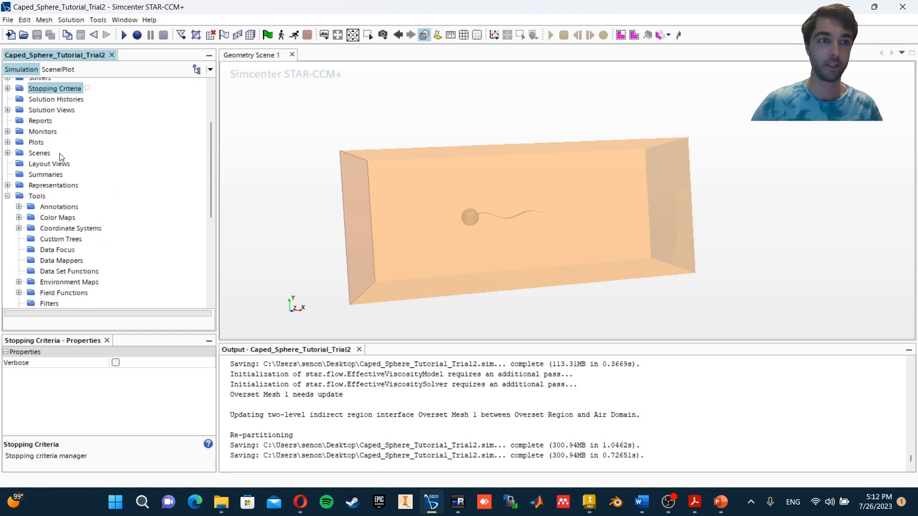
{"action": "left_click", "coordinate": [7, 153]}
{"action": "left_click", "coordinate": [40, 153]}
{"action": "right_click", "coordinate": [41, 155]}
{"action": "mouse_move", "coordinate": [96, 162]}
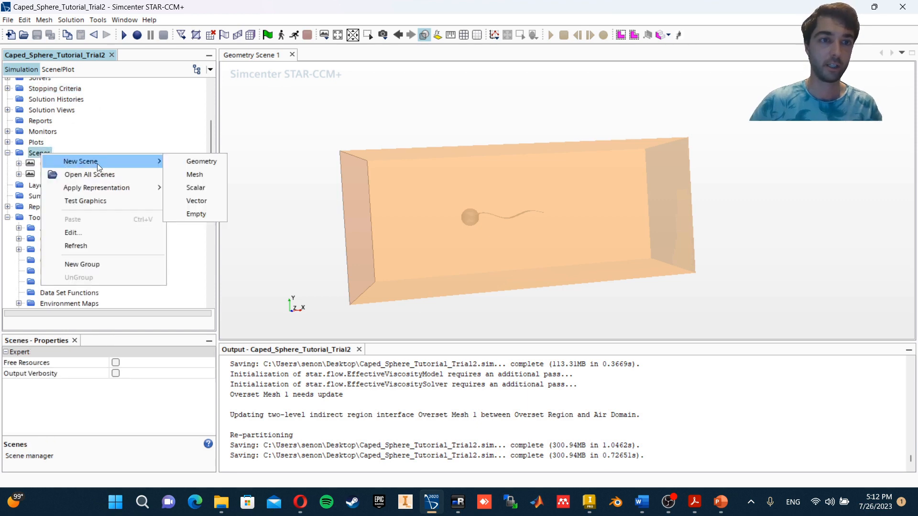
{"action": "left_click", "coordinate": [201, 191]}
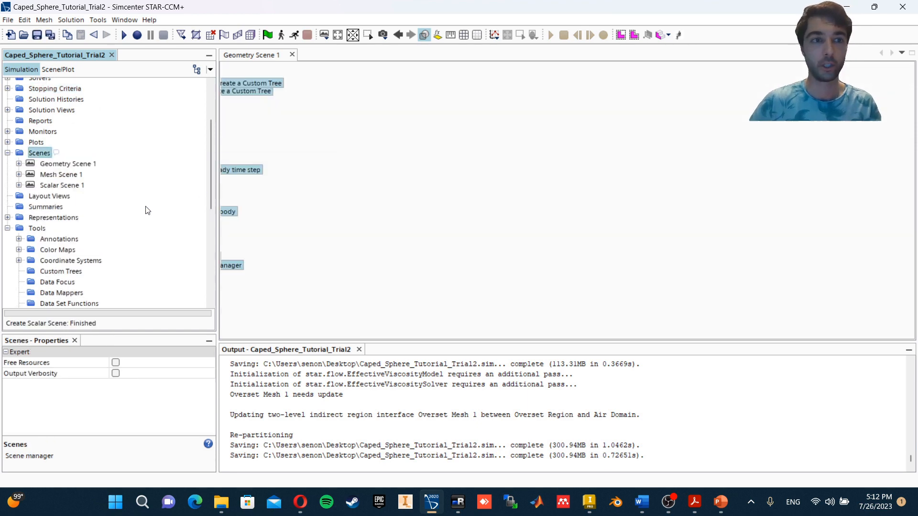
Add the YNorm_Planev and ZNorm_Plane derived parts to the scalar scene's existing Scalar 1 displayer
{"action": "scroll", "coordinate": [23, 149], "scroll_direction": "up", "scroll_amount": 3}
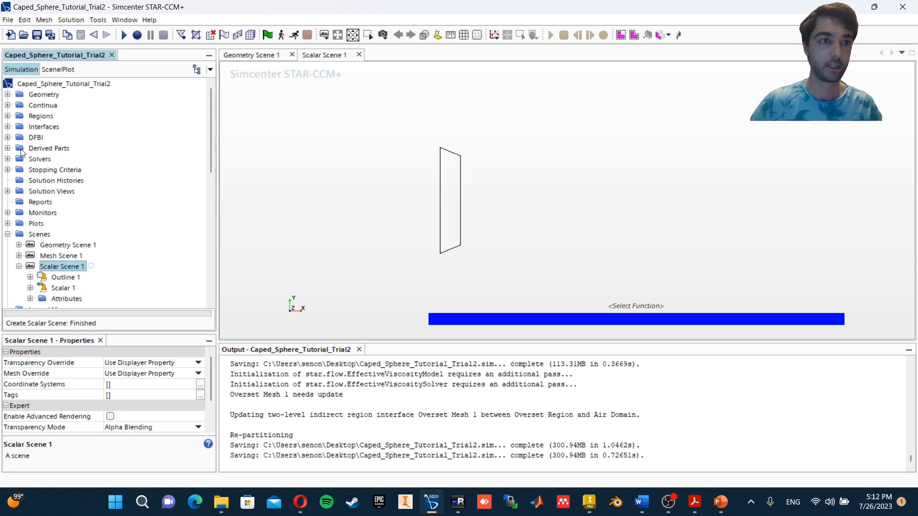
{"action": "left_click", "coordinate": [7, 148]}
{"action": "left_click", "coordinate": [63, 158]}
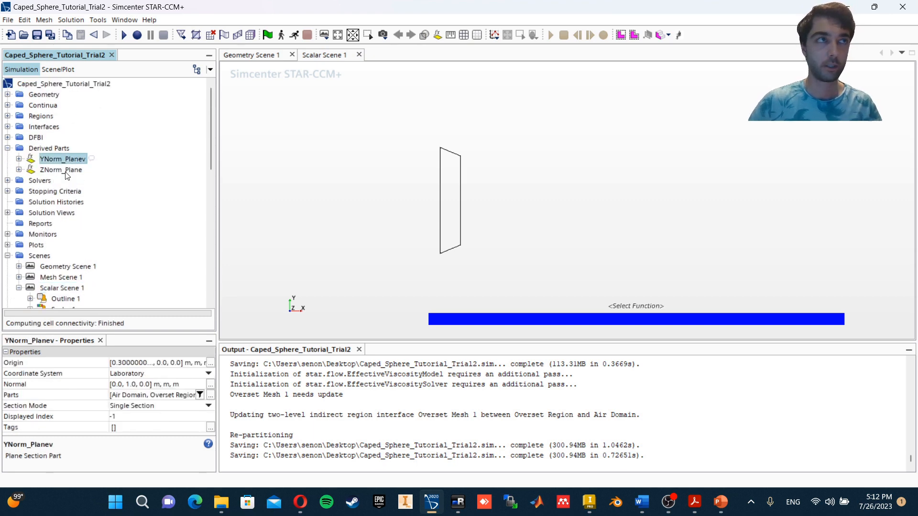
{"action": "left_click", "coordinate": [67, 169], "text": "shift"}
{"action": "left_click_drag", "start_coordinate": [67, 162], "coordinate": [427, 221]}
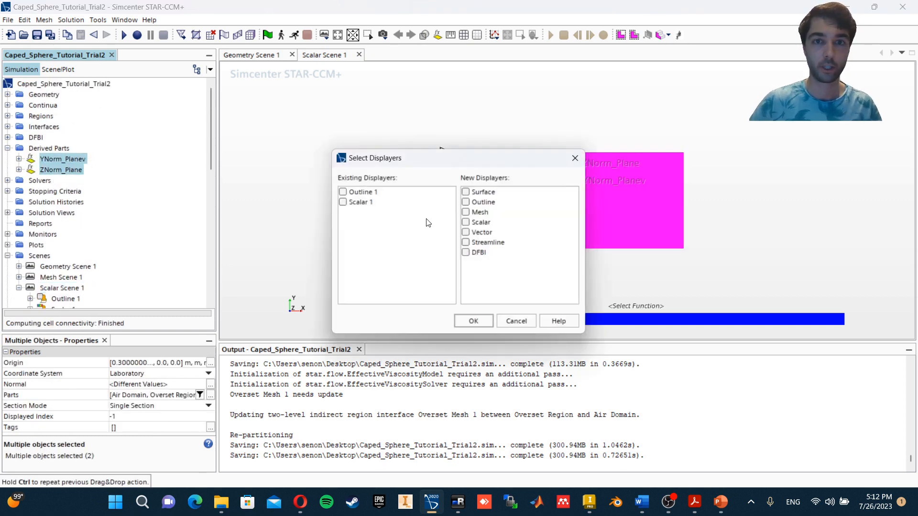
{"action": "left_click", "coordinate": [357, 199]}
{"action": "left_click", "coordinate": [474, 322]}
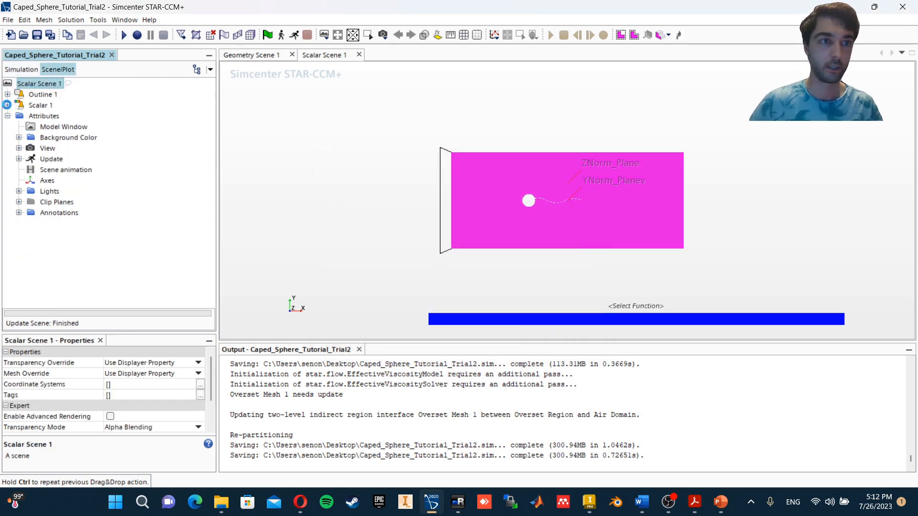
Set the Scalar 1 field function to the velocity magnitude in Body 1-ReferenceFrame
{"action": "left_click", "coordinate": [7, 105]}
{"action": "left_click", "coordinate": [57, 127]}
{"action": "left_click", "coordinate": [115, 363]}
{"action": "type", "text": "vel"}
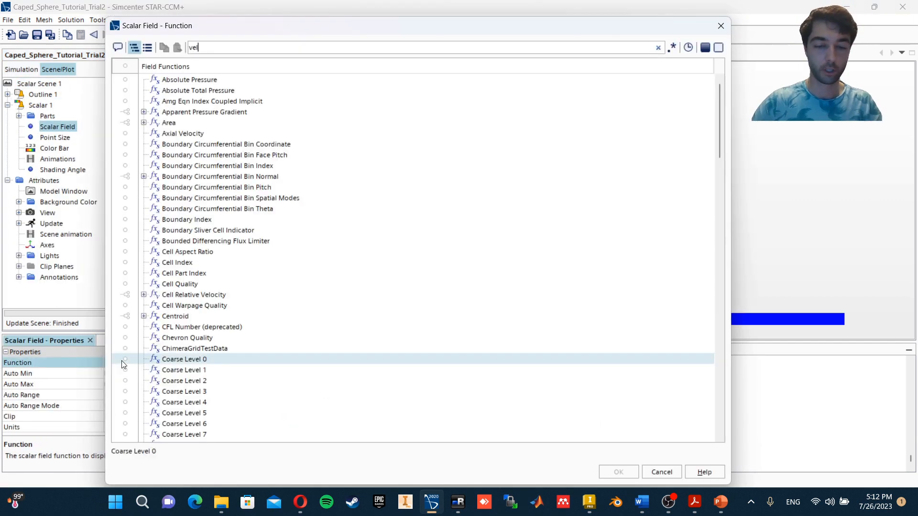
{"action": "type", "text": "ocity"}
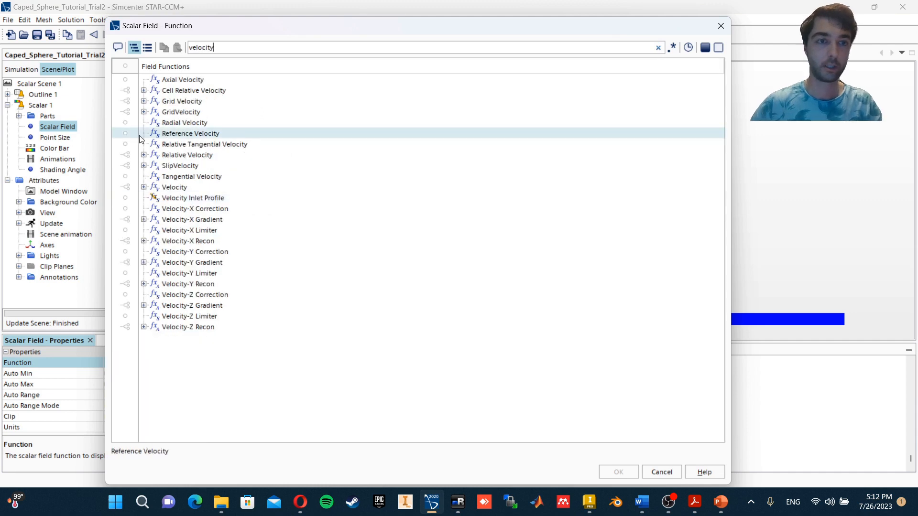
{"action": "left_click", "coordinate": [143, 188]}
{"action": "left_click", "coordinate": [156, 198]}
{"action": "left_click", "coordinate": [211, 209]}
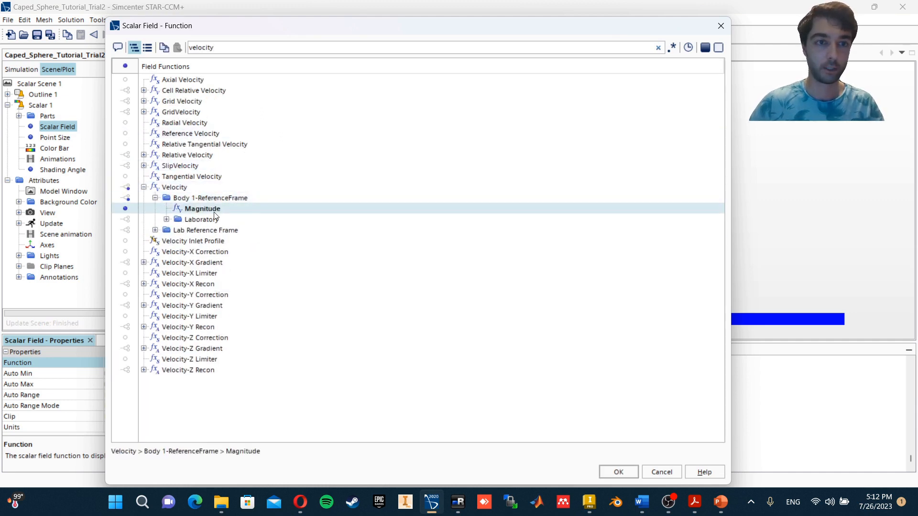
{"action": "left_click", "coordinate": [616, 472]}
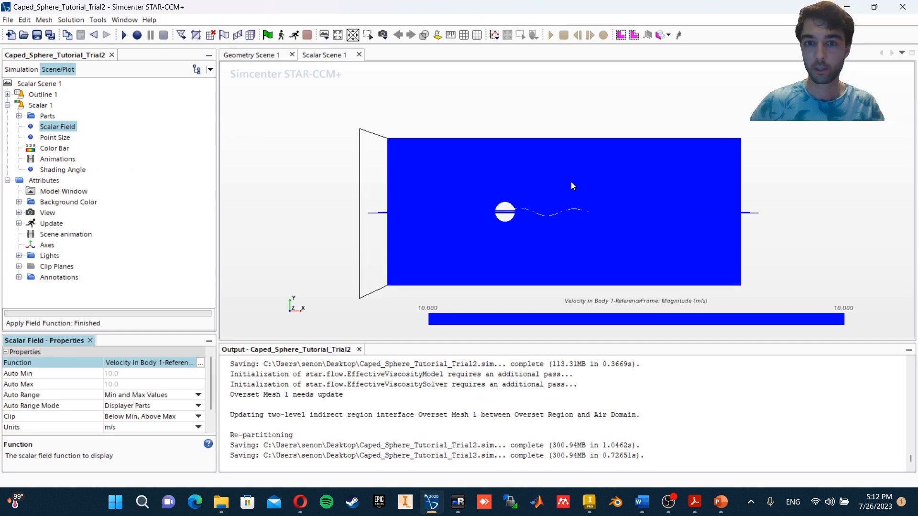
Change the Scalar 1 field function to the Laboratory i component of velocity in Body 1-ReferenceFrame
{"action": "left_click_drag", "start_coordinate": [469, 202], "coordinate": [365, 232]}
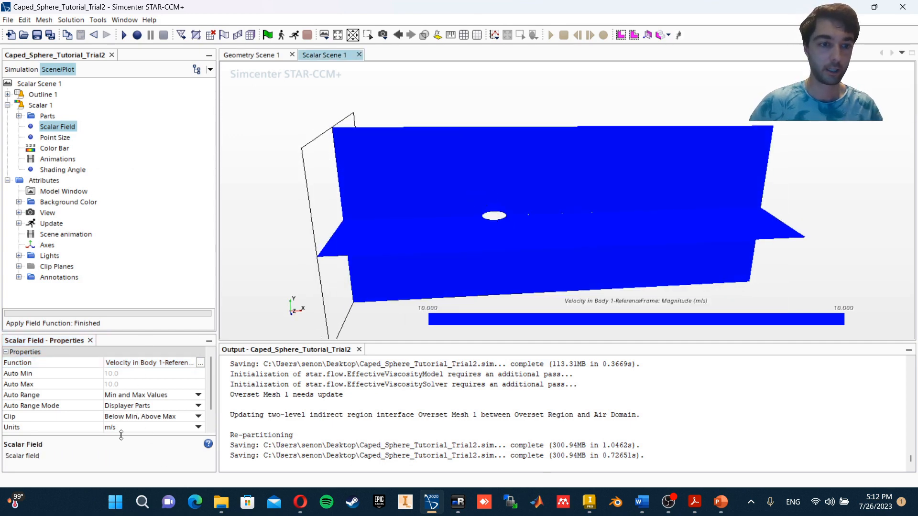
{"action": "left_click", "coordinate": [200, 363]}
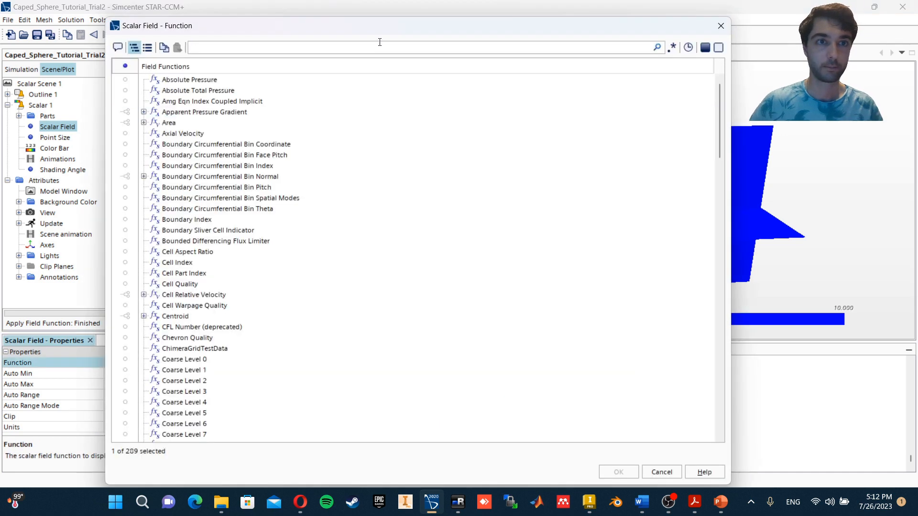
{"action": "type", "text": "velocity"}
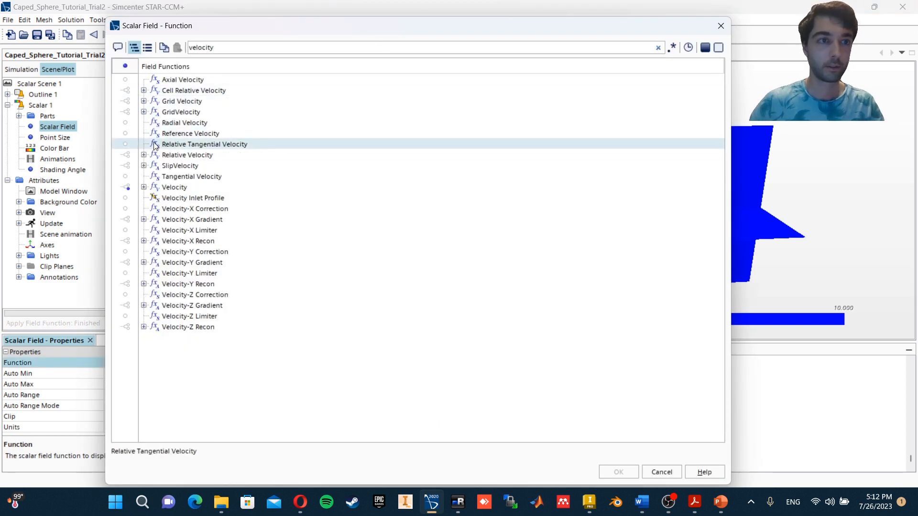
{"action": "left_click", "coordinate": [144, 188]}
{"action": "left_click", "coordinate": [155, 198]}
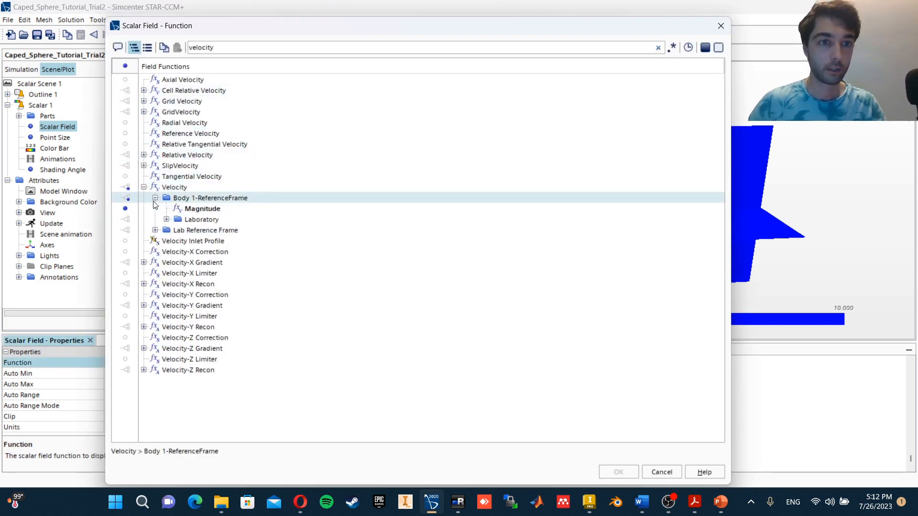
{"action": "left_click", "coordinate": [166, 219]}
{"action": "left_click", "coordinate": [191, 232]}
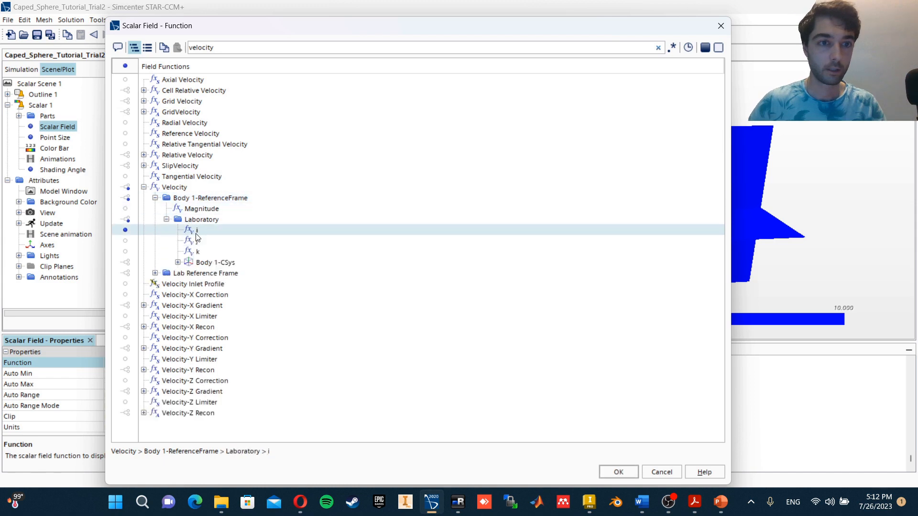
{"action": "key", "text": "Return"}
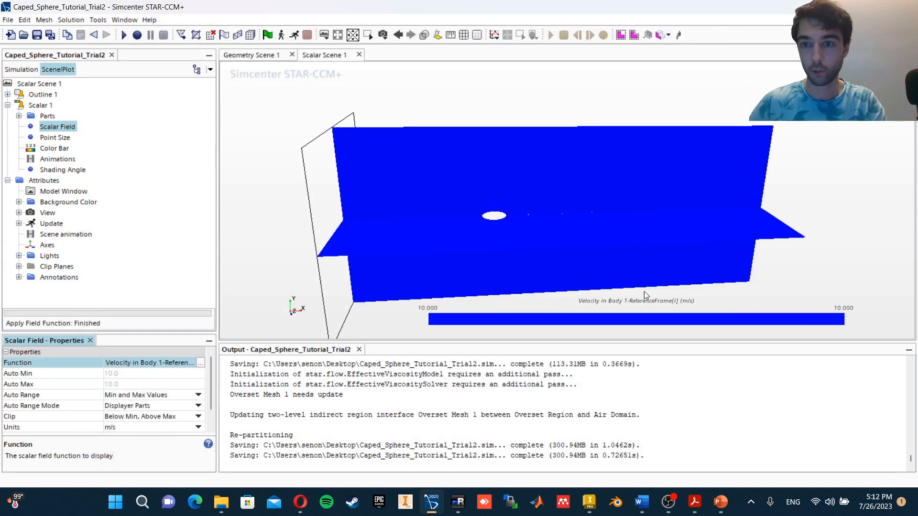
Change the Scalar 1 field function to the Laboratory j component of velocity in Body 1-ReferenceFrame
{"action": "left_click", "coordinate": [162, 364]}
{"action": "type", "text": "velocity"}
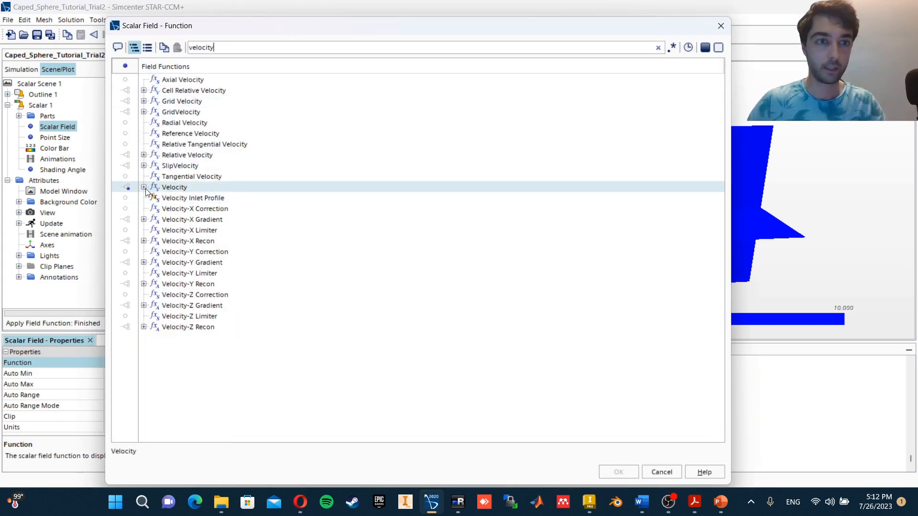
{"action": "left_click", "coordinate": [143, 187]}
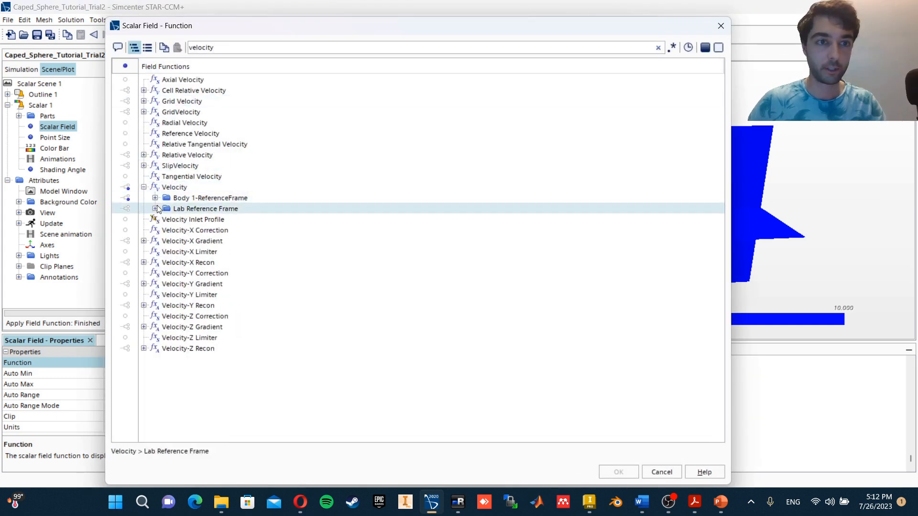
{"action": "left_click", "coordinate": [155, 200]}
{"action": "left_click", "coordinate": [155, 197]}
{"action": "left_click", "coordinate": [167, 219]}
{"action": "left_click", "coordinate": [189, 241]}
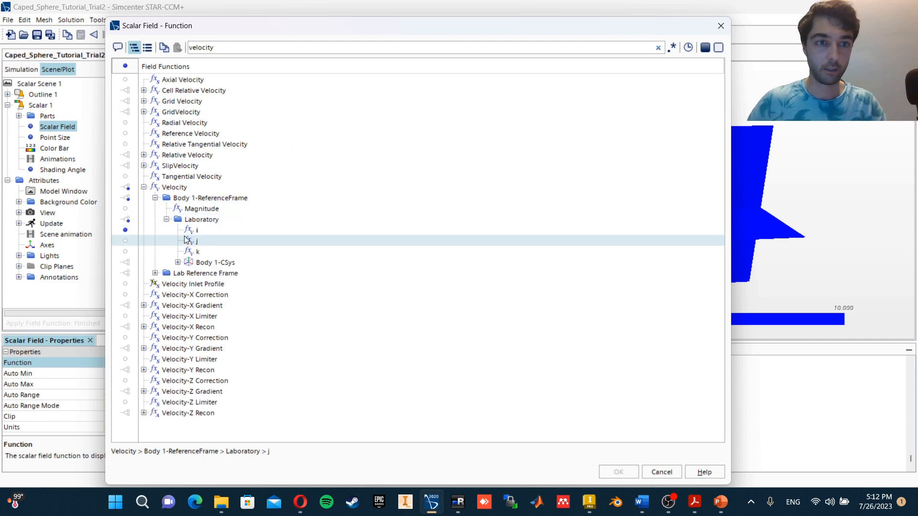
{"action": "double_click", "coordinate": [189, 241]}
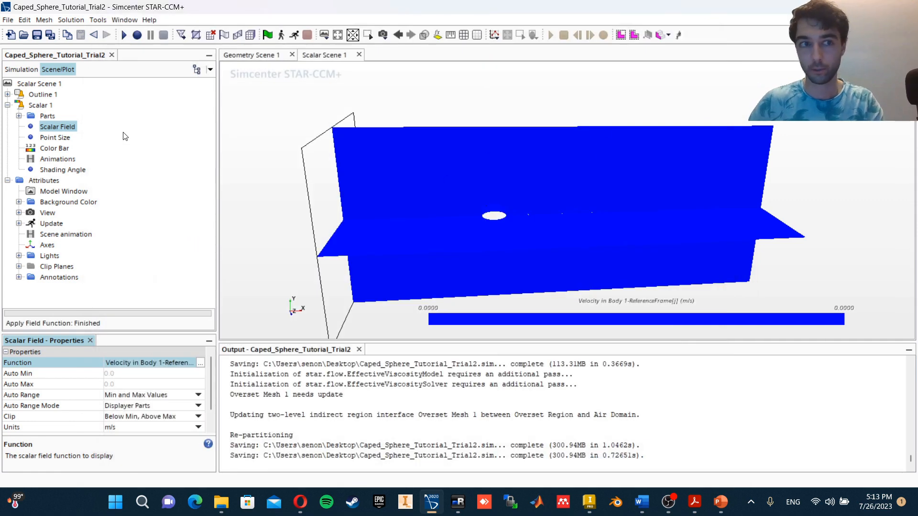
Close the scalar scene and save the simulation
{"action": "left_click", "coordinate": [359, 54]}
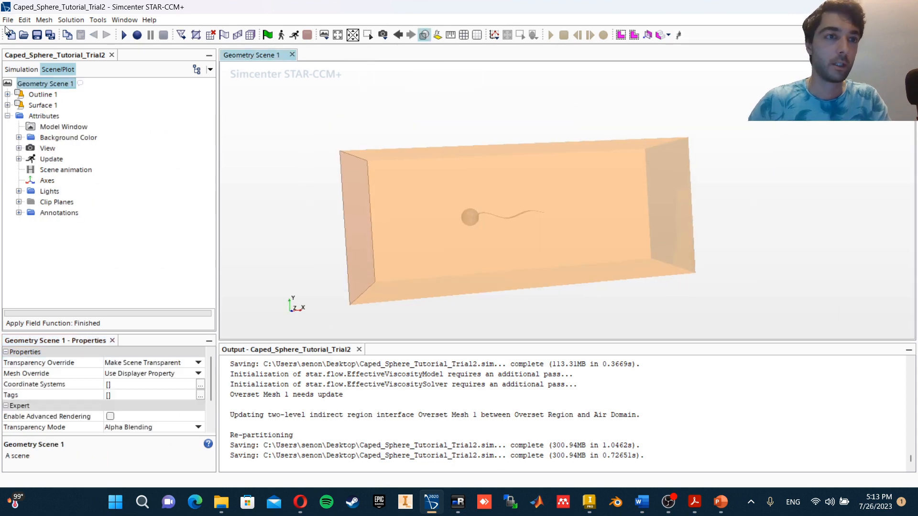
{"action": "left_click", "coordinate": [36, 35]}
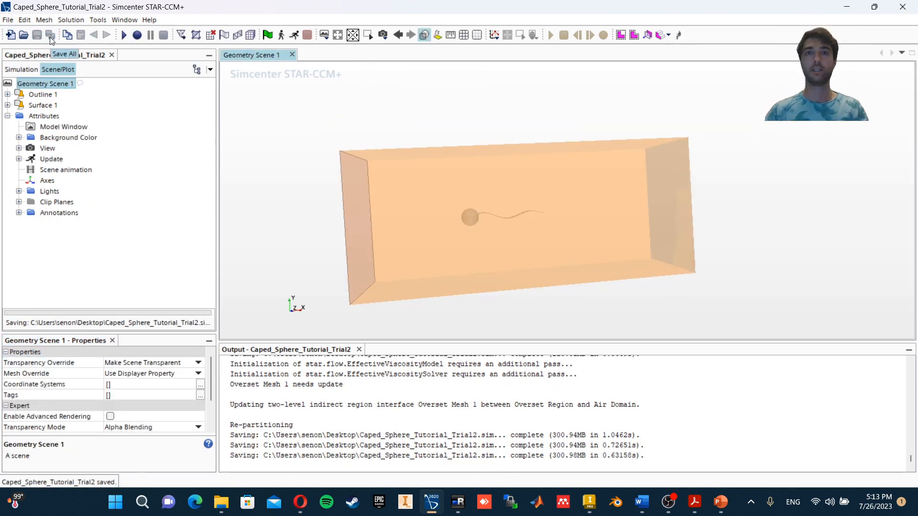